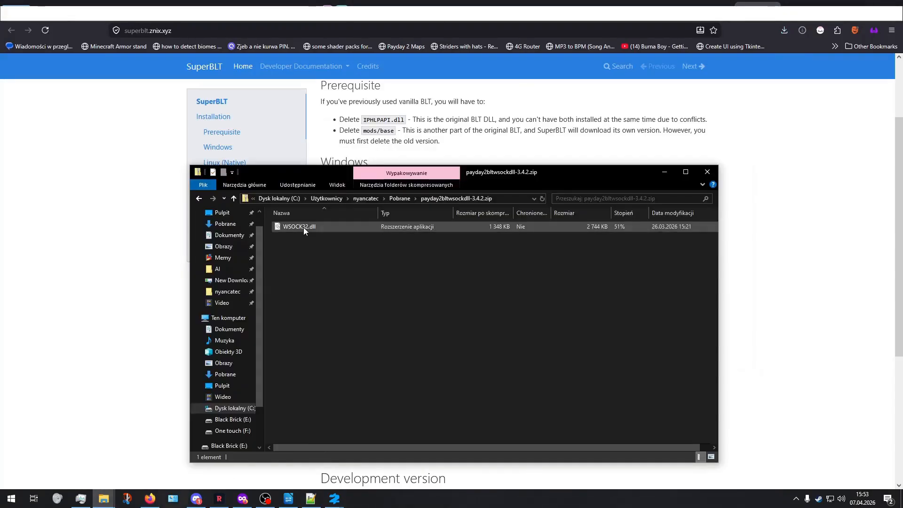
- Copy WSOCK32.dll from the payday2bltwsockdll-3.4.2.zip archive into the PAYDAY 2 installation folder
click(304, 228)
key(alt+Tab)
key(alt+Tab)
key(alt+Tab)
drag(296, 228, 583, 277)
click(235, 191)
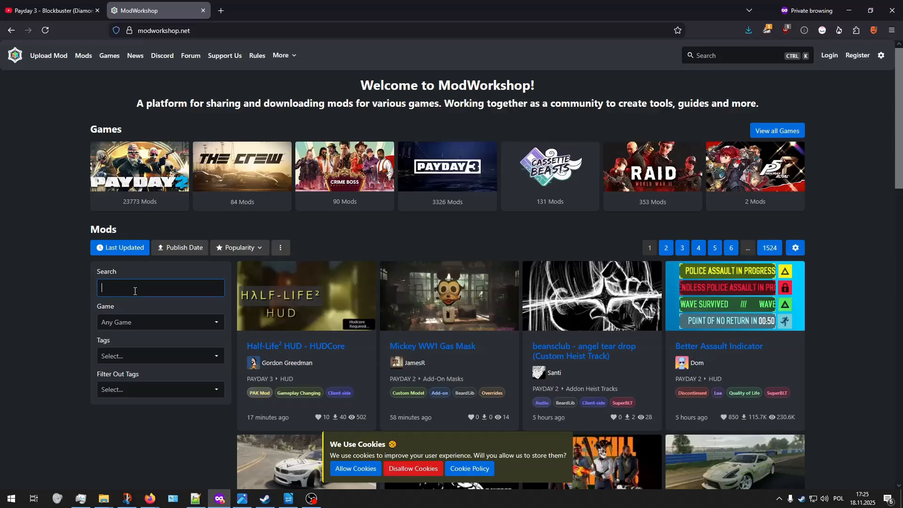
- Find the BeardLib mod on ModWorkshop and download its ZIP file
text(beardlib)
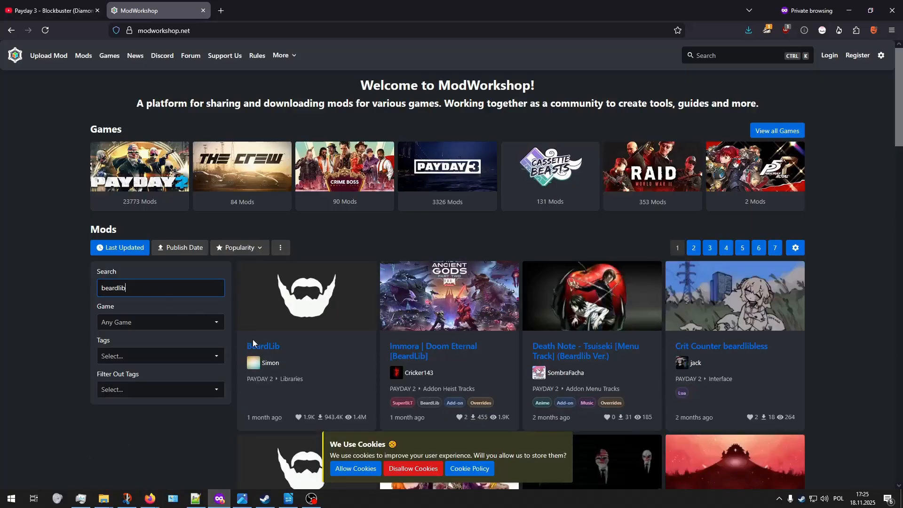
click(260, 341)
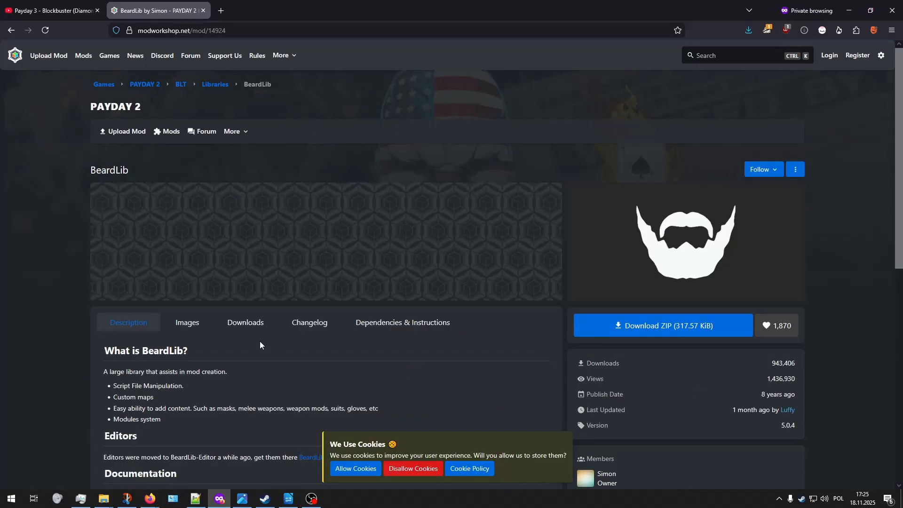
scroll(260, 344, down, 2)
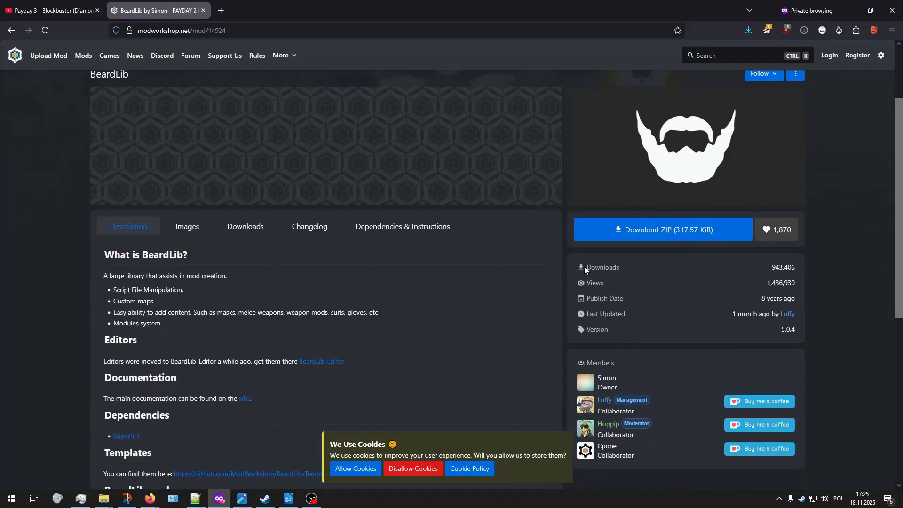
click(639, 228)
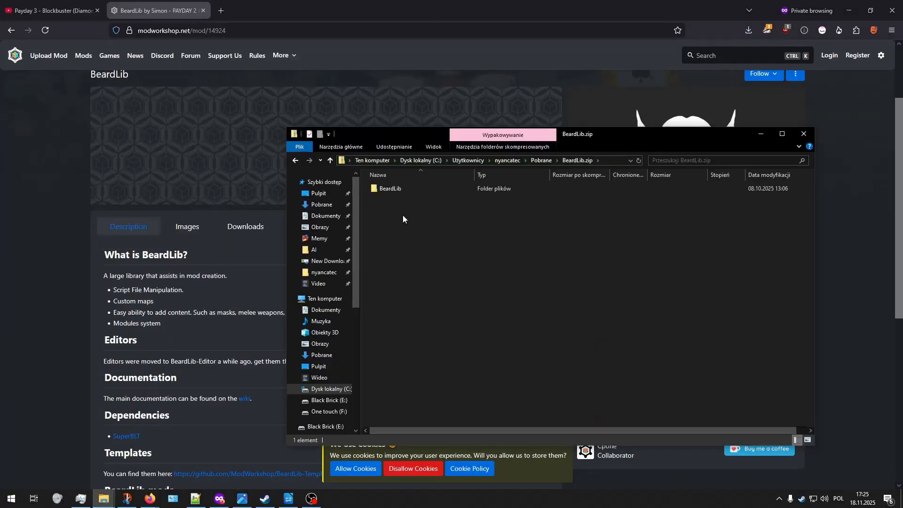
- Copy the BeardLib folder from BeardLib.zip into the PAYDAY 2 mods folder
click(403, 190)
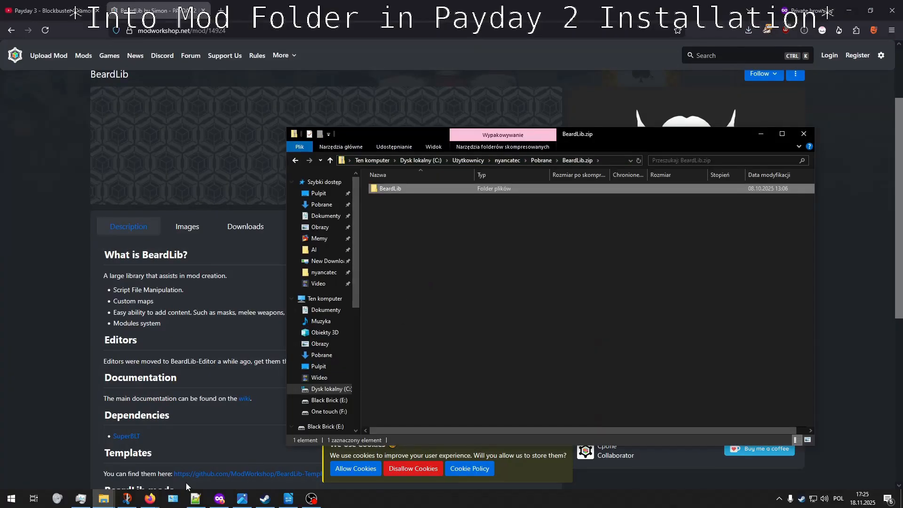
mouse_move(104, 499)
click(77, 469)
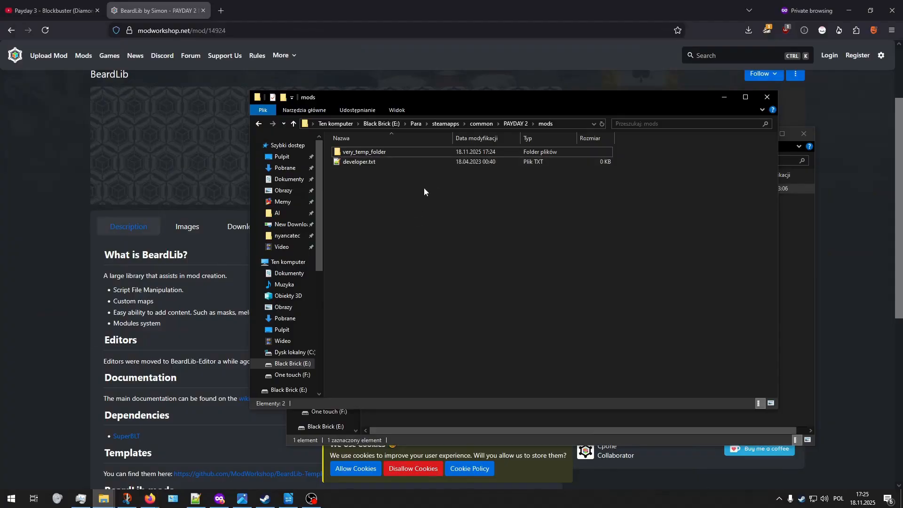
key(ctrl+v)
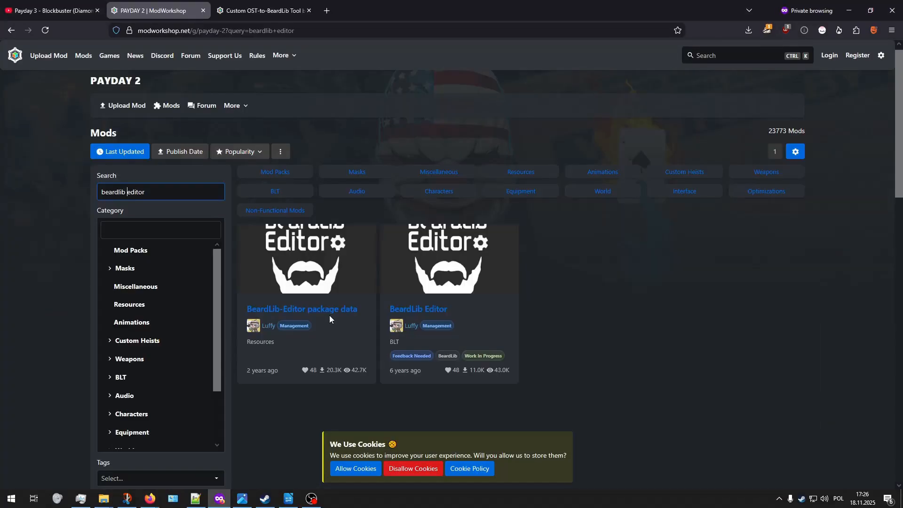
- Open the BeardLib Editor mod page, follow its download link to GitHub and download the repository as a ZIP
click(393, 312)
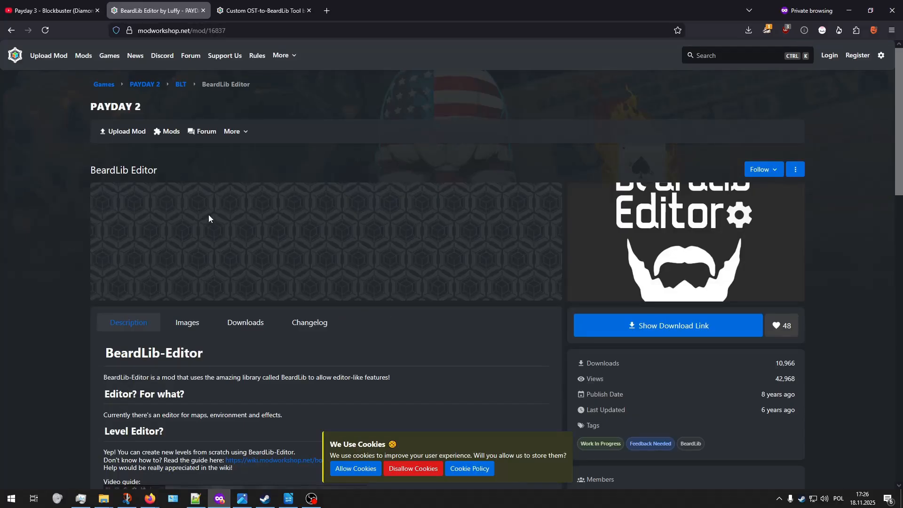
scroll(211, 215, down, 2)
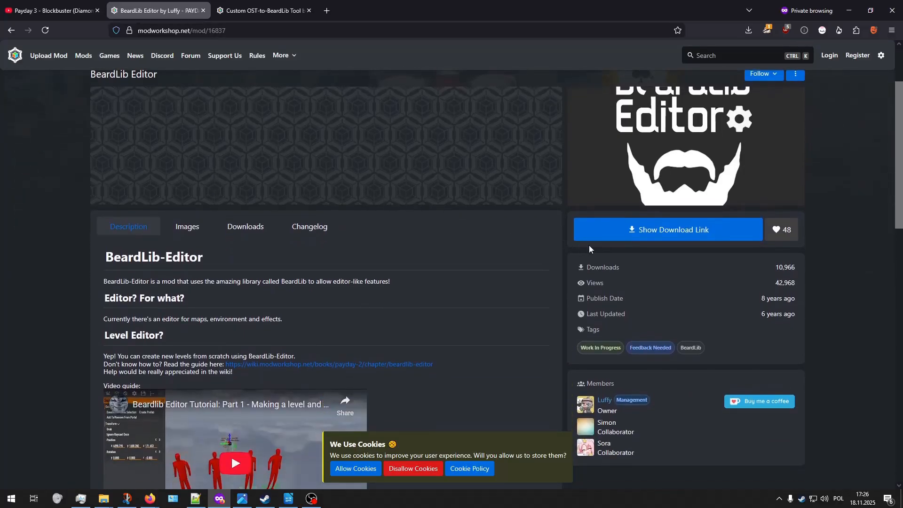
click(619, 237)
click(626, 284)
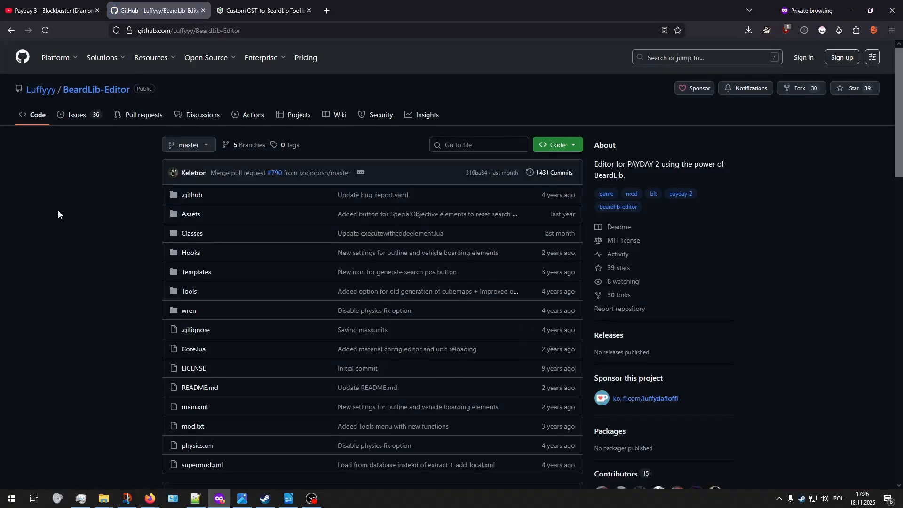
scroll(58, 214, down, 1)
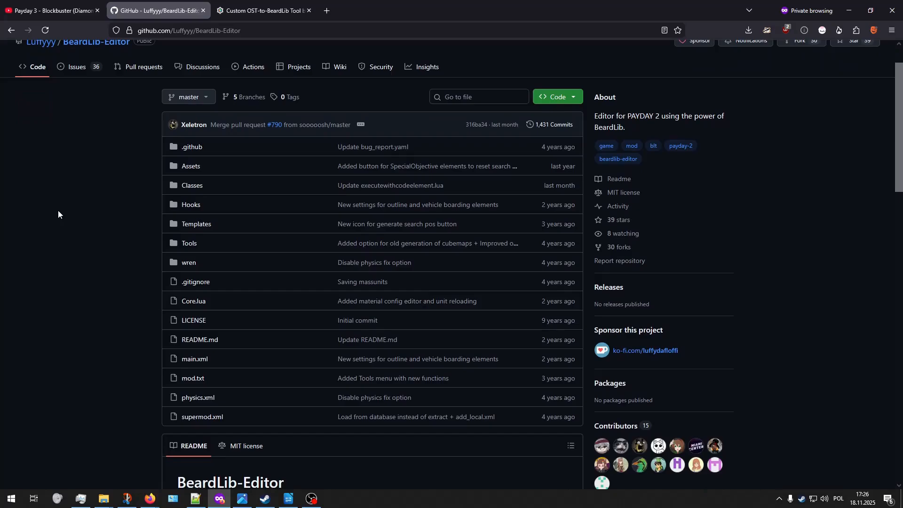
click(567, 101)
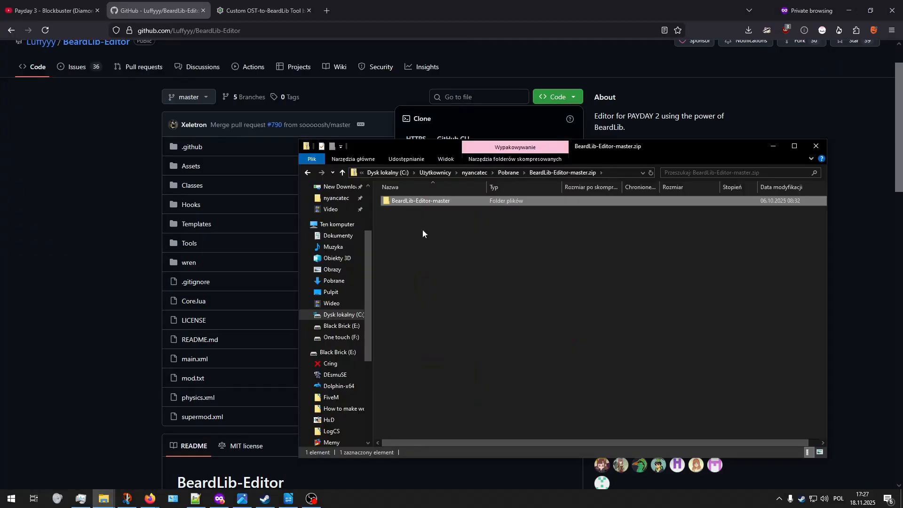
- Copy the BeardLib-Editor-master folder from the downloaded archive into the PAYDAY 2 mods folder
mouse_move(104, 498)
click(86, 464)
click(417, 315)
key(ctrl+v)
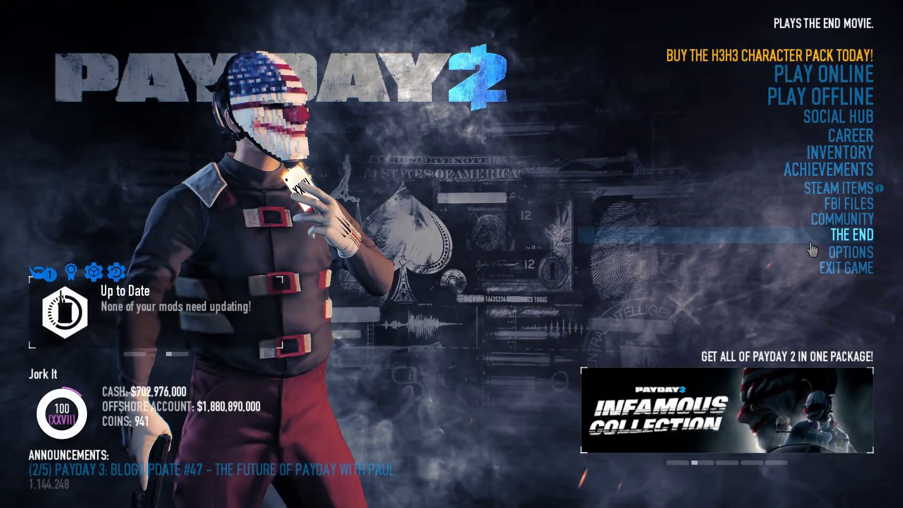
- Open the BeardLib Editor project menu in PAYDAY 2
click(821, 327)
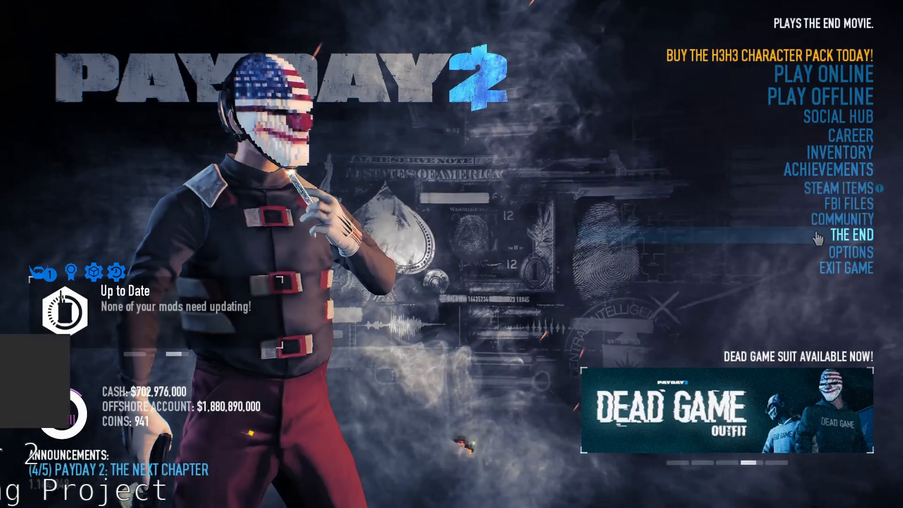
click(811, 253)
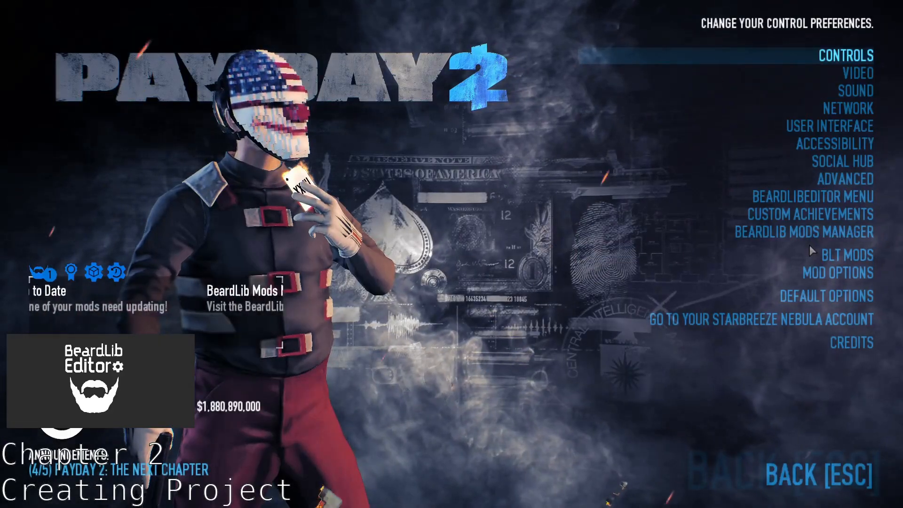
click(779, 196)
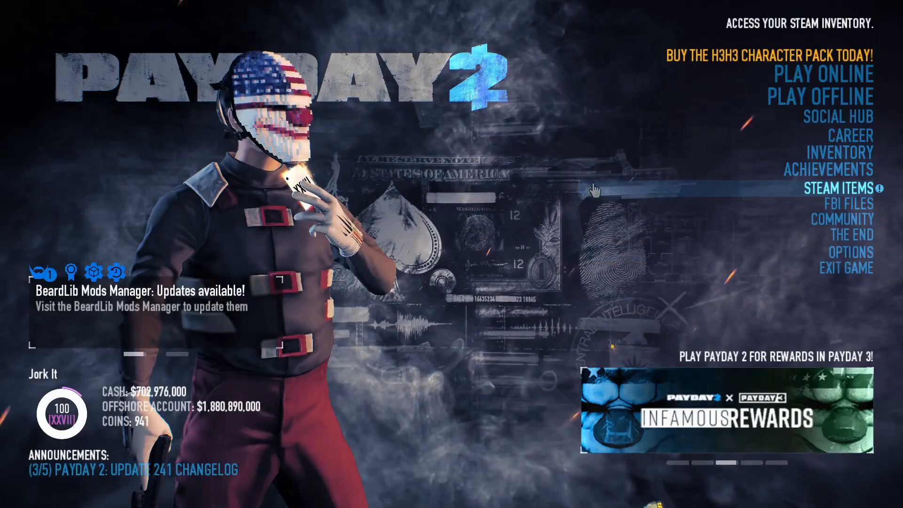
click(93, 268)
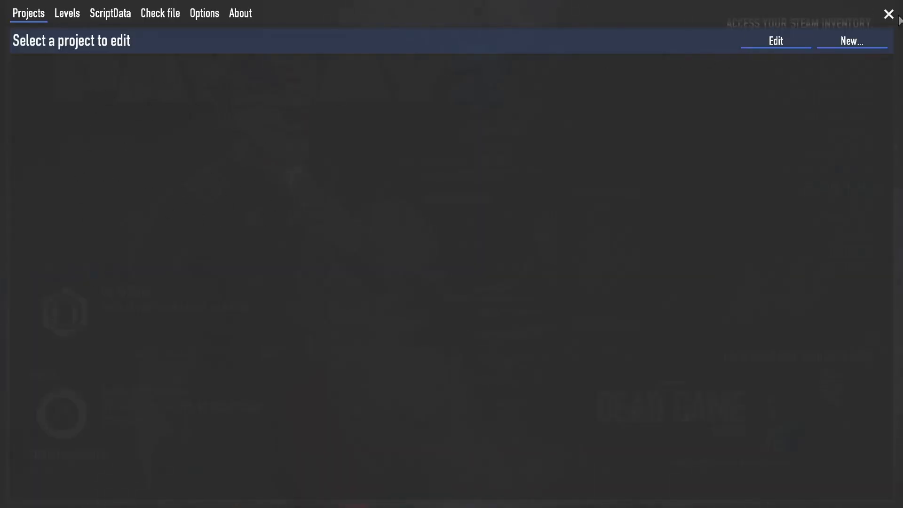
- Create a new map project named BLE_Tutorial
click(852, 42)
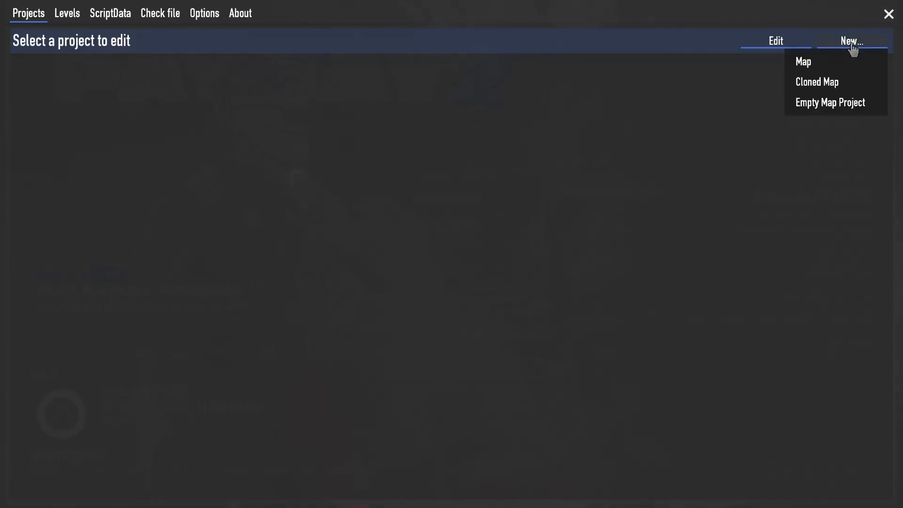
click(836, 71)
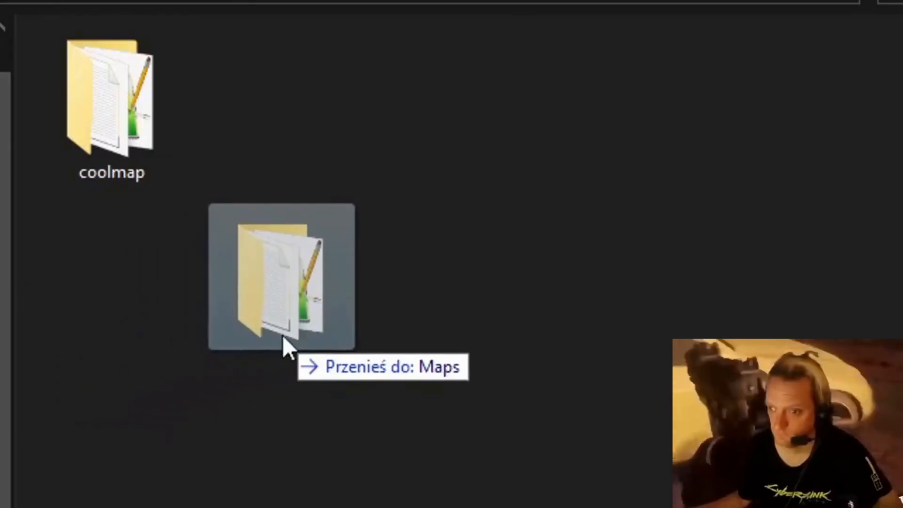
drag(284, 335, 289, 331)
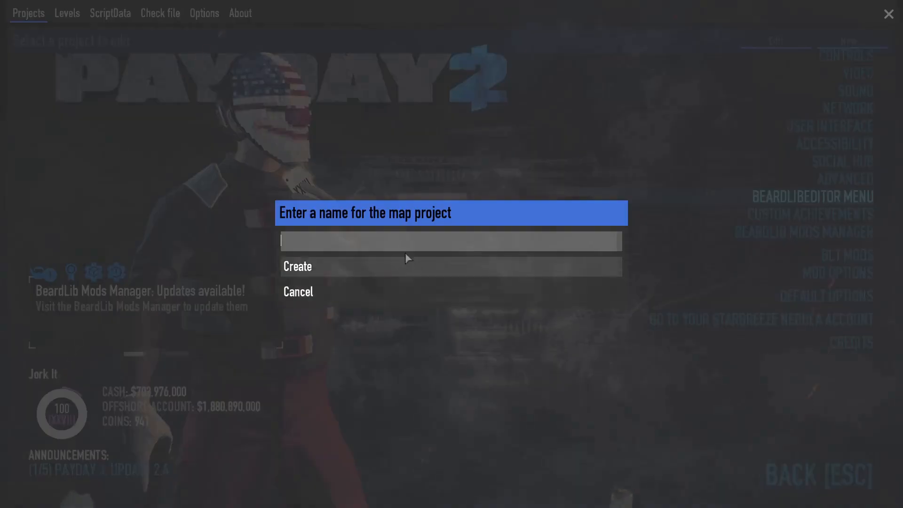
text(BLE)
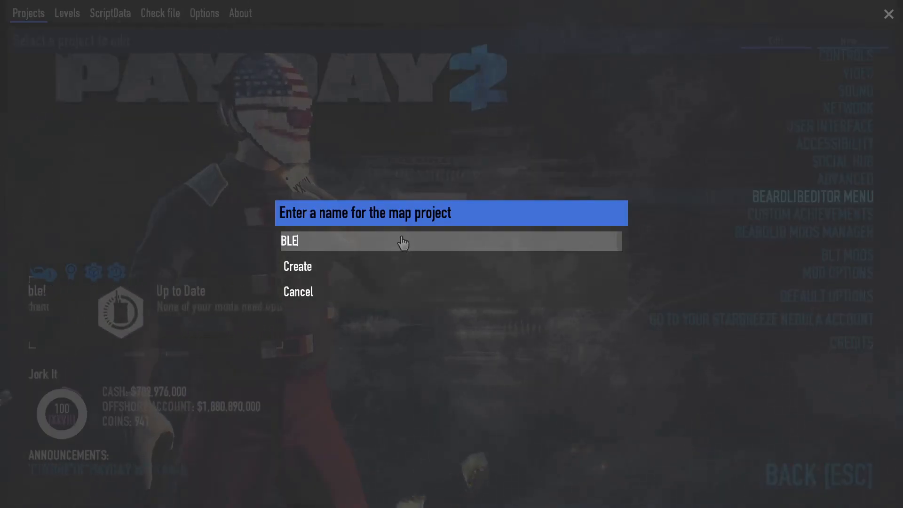
text(_Tutorial)
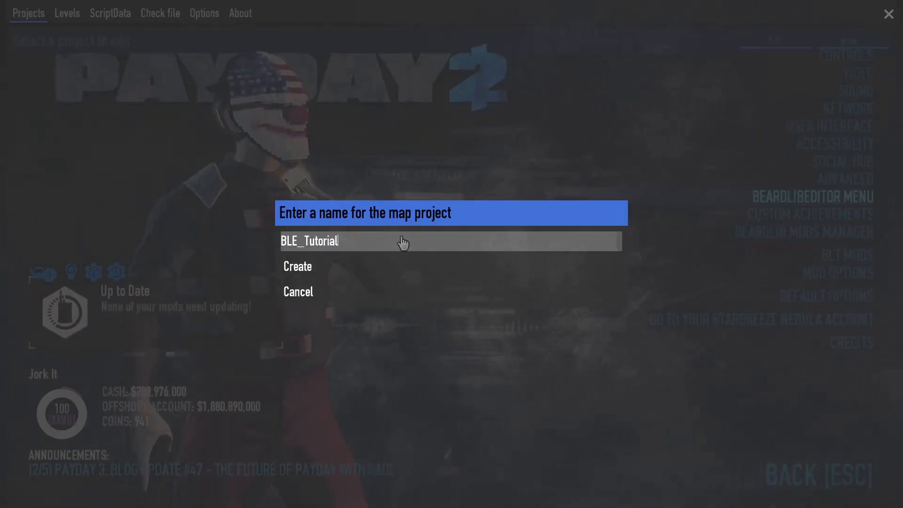
key(Return)
- Name the project's narrative BLE_Basic and its level BLE_Day, and show the list of editable levels
text(BLE_Basic)
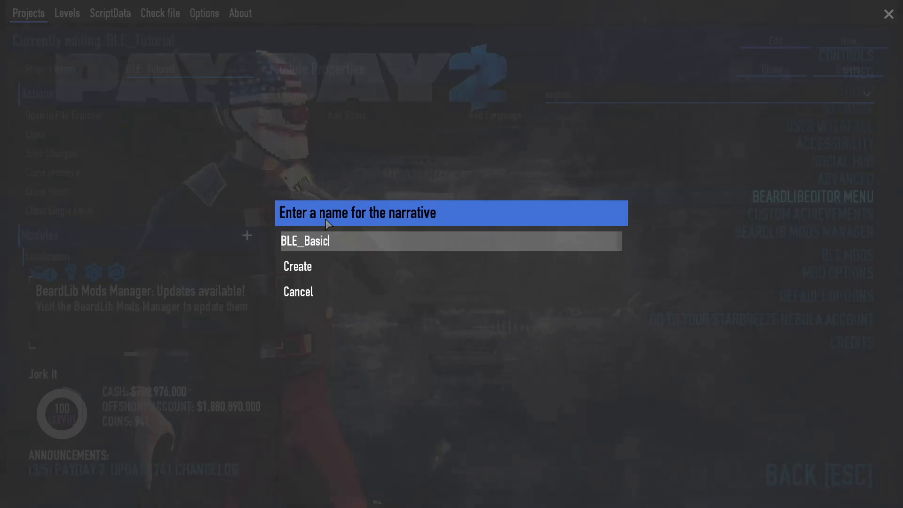
click(311, 272)
text(BLE_Day)
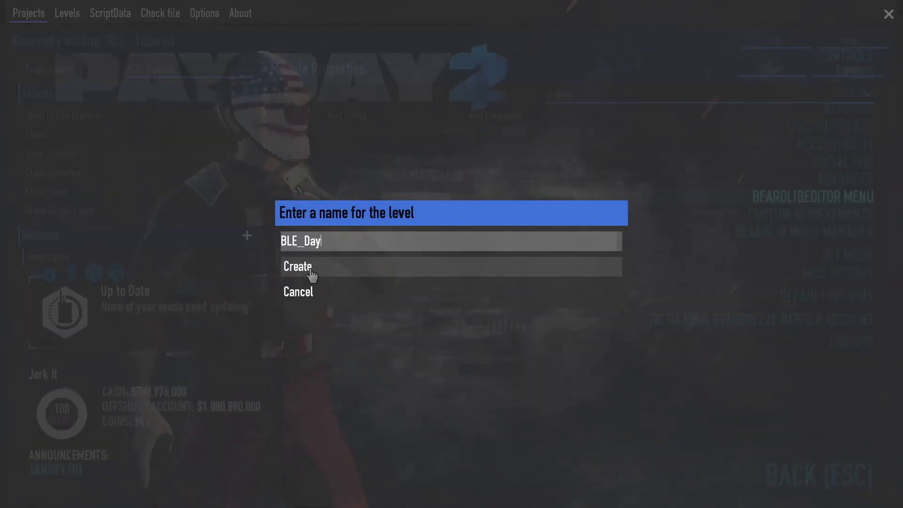
click(311, 272)
click(68, 15)
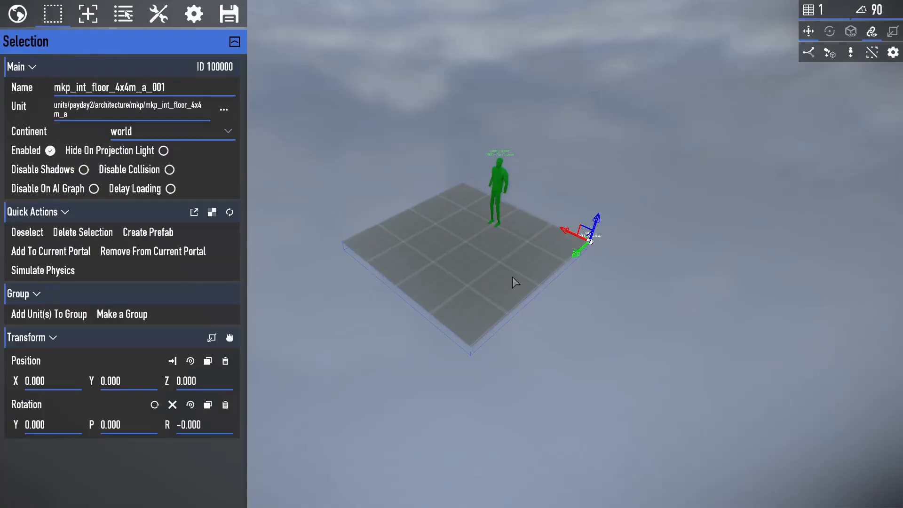
- Inspect the startup MissionScript element and fly the camera around the floor and player spawner
click(595, 240)
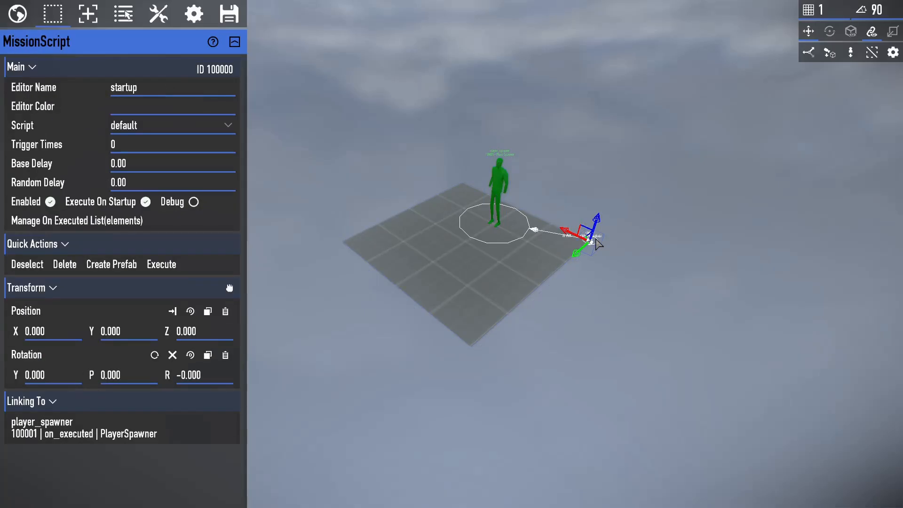
click(385, 254)
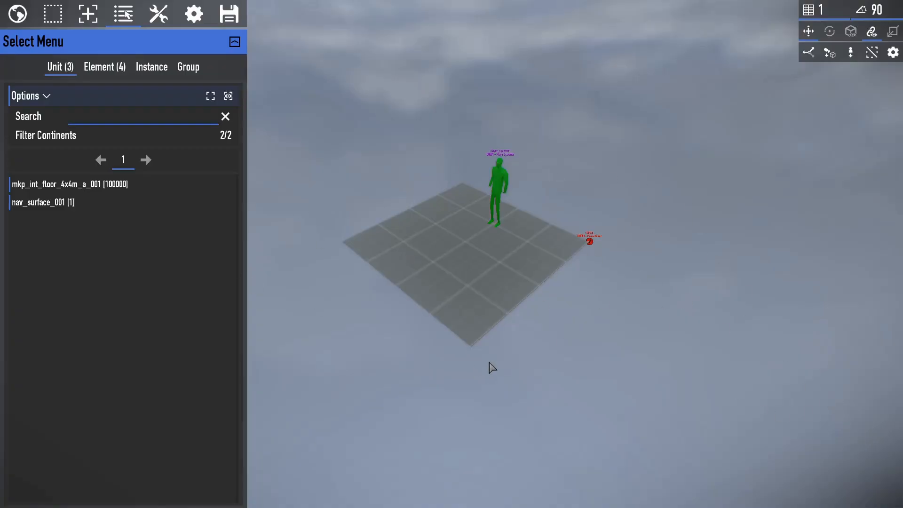
key(d)
key(a)
key(s)
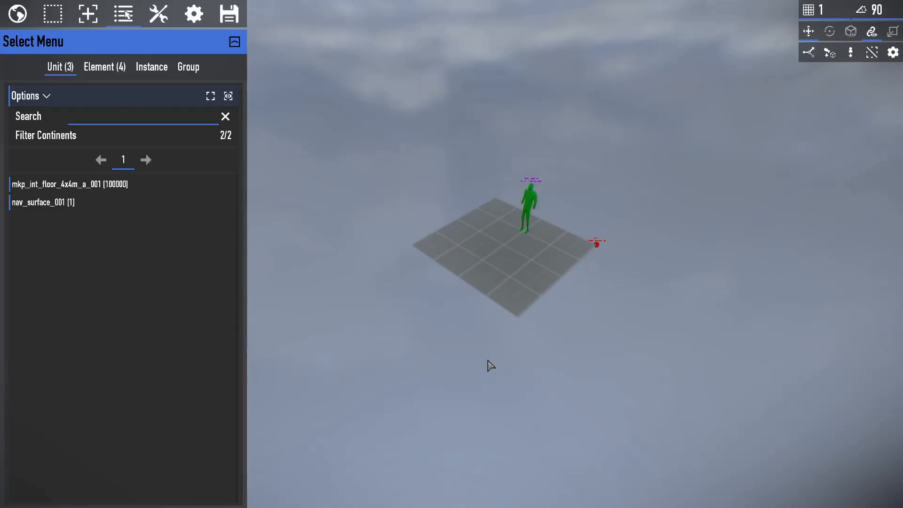
key(w)
key(e)
key(q)
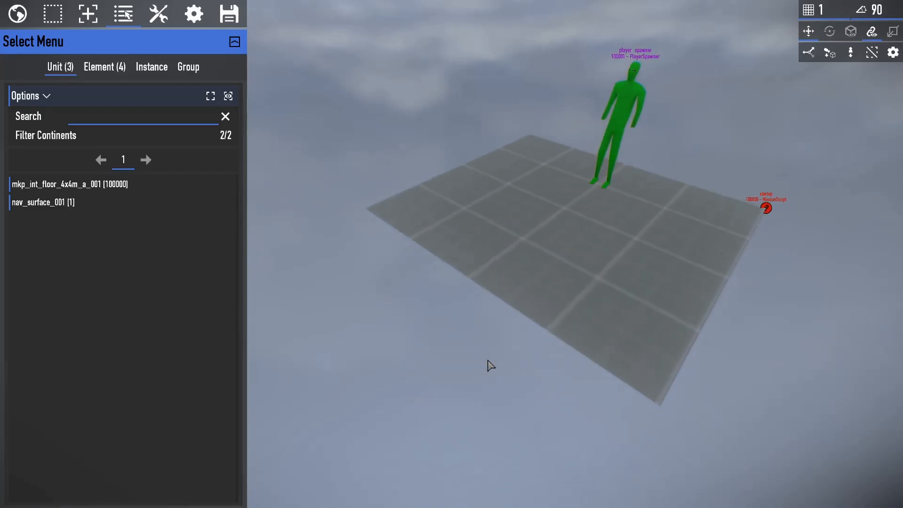
right_drag(487, 361, 367, 212)
- Select the player_spawner element and try adding the floor unit to the same selection
click(414, 248)
click(523, 186)
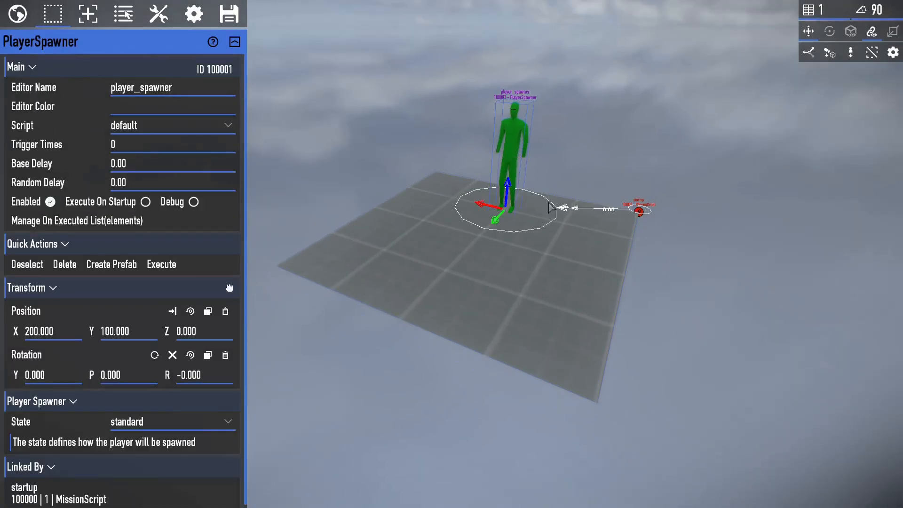
click(615, 253)
click(507, 192)
shift+click(510, 270)
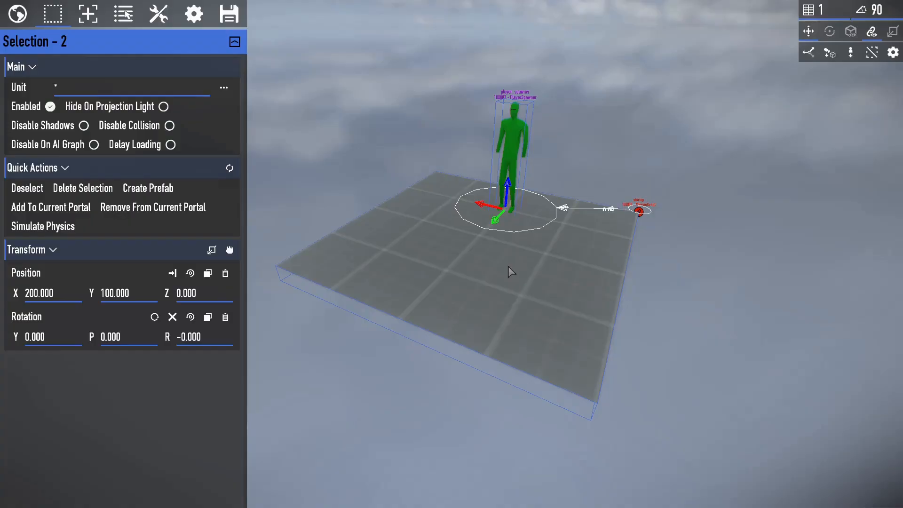
shift+click(508, 267)
shift+click(512, 179)
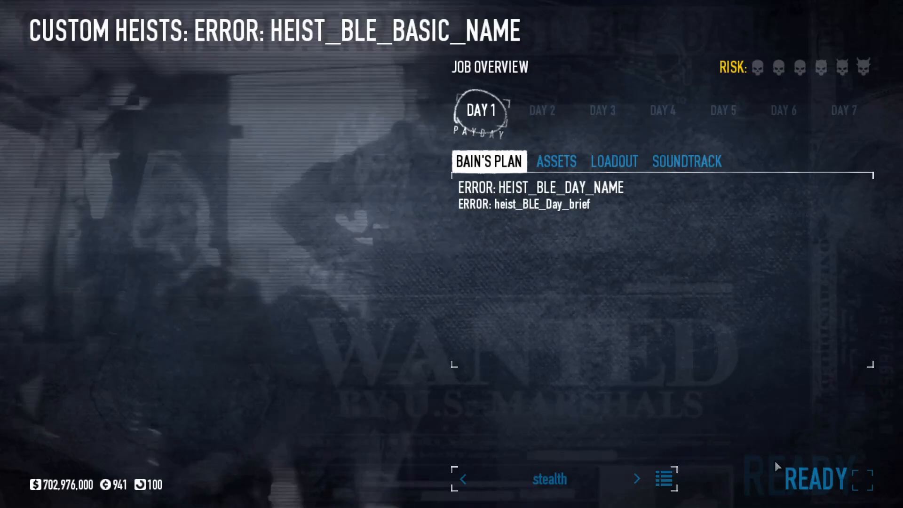
- Start the BLE_Basic custom heist to test the level in play, and return to the editor
click(776, 466)
key(Return)
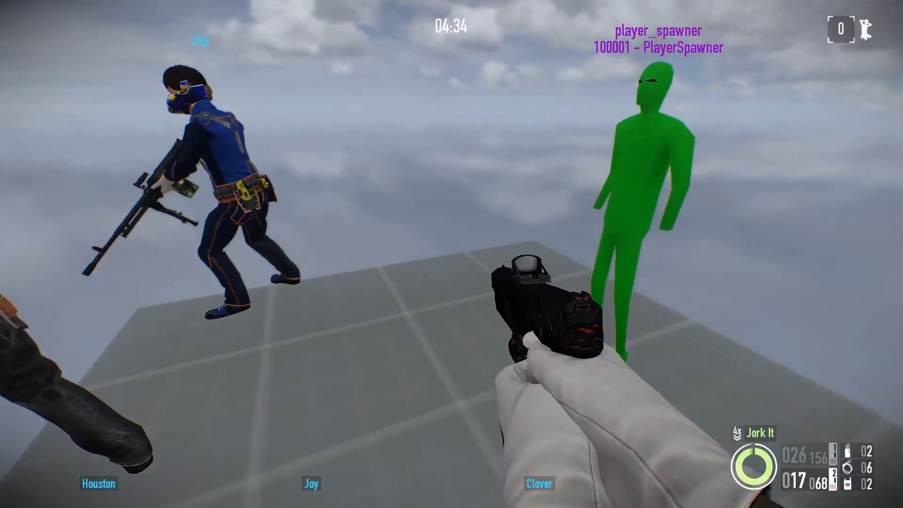
key(Escape)
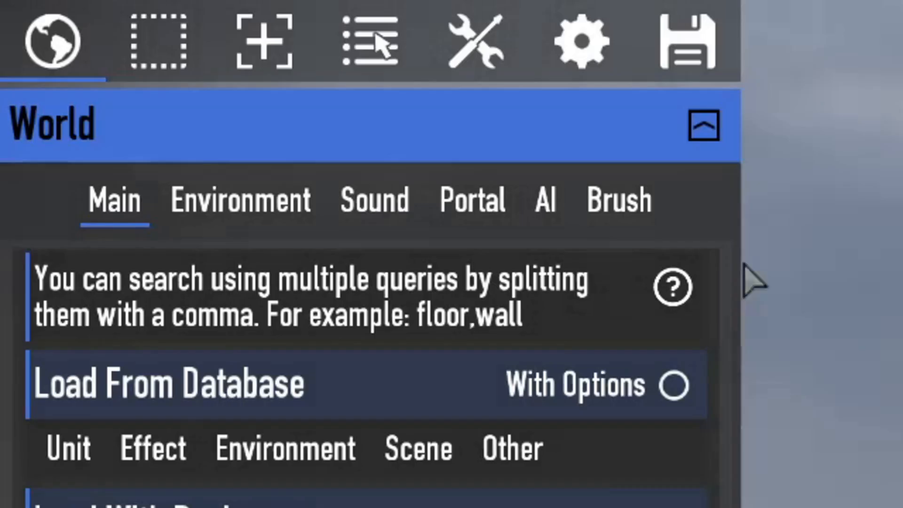
- Look through the editor's World, Selection, Spawn, Select, tools, Options and save sections
click(375, 200)
click(157, 50)
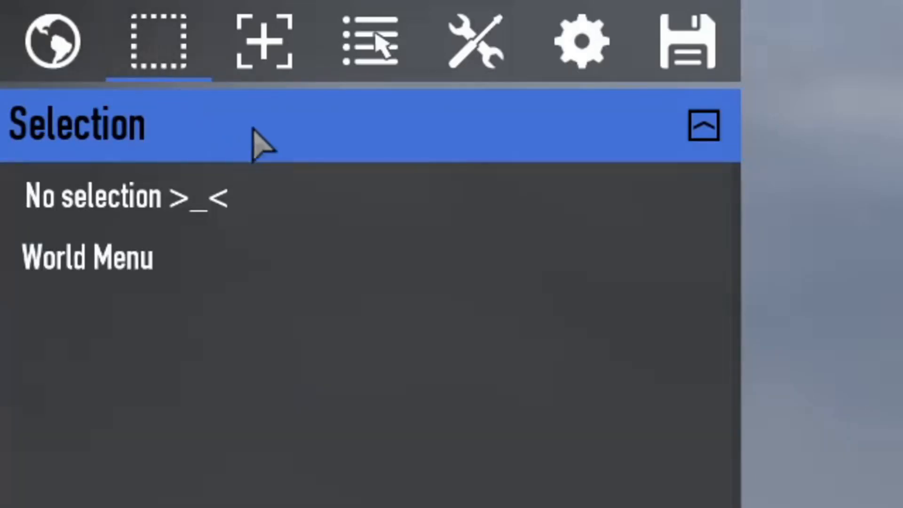
click(261, 66)
click(370, 54)
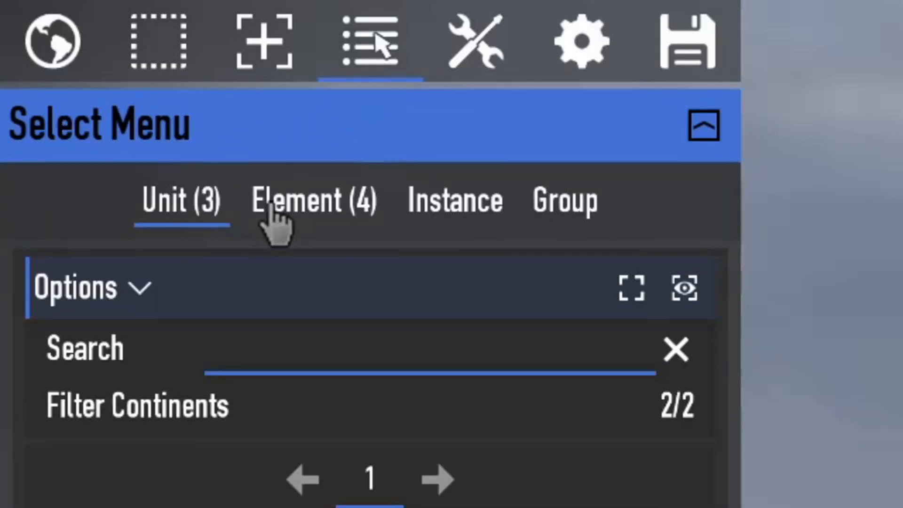
click(494, 63)
click(576, 66)
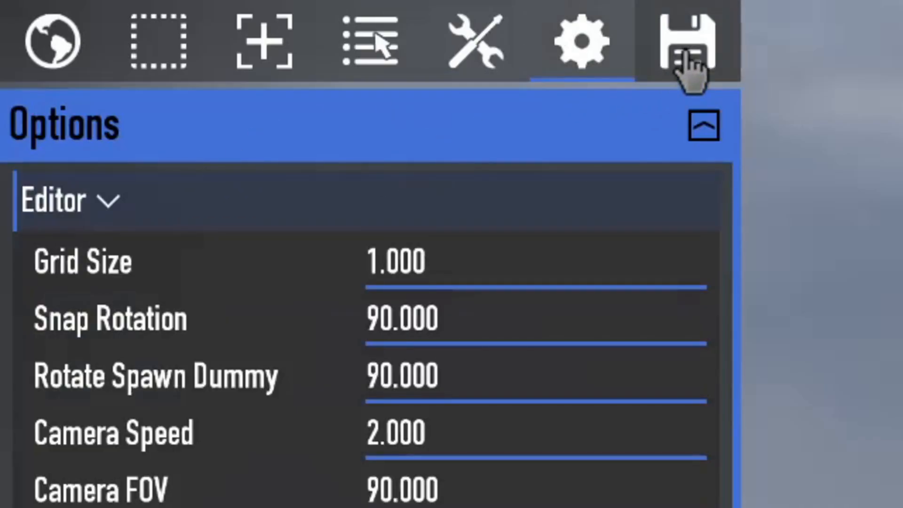
click(690, 68)
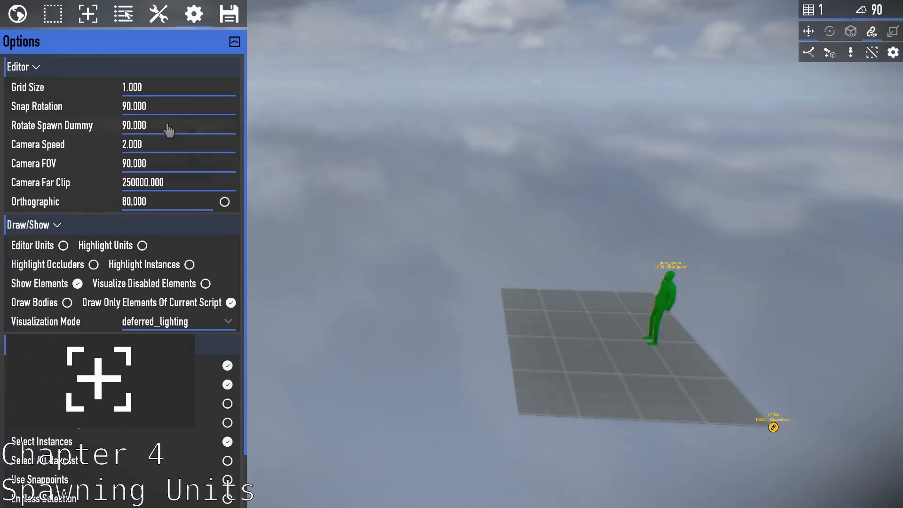
- Spawn the characters/accessories/rope_ladder unit at the far edge of the floor, at X 200, Y 400, Z 0
click(47, 17)
click(87, 15)
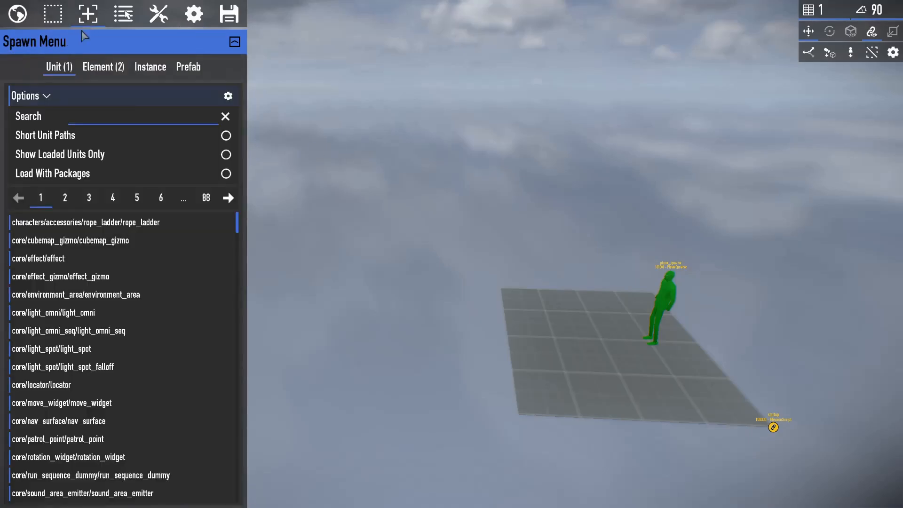
click(90, 225)
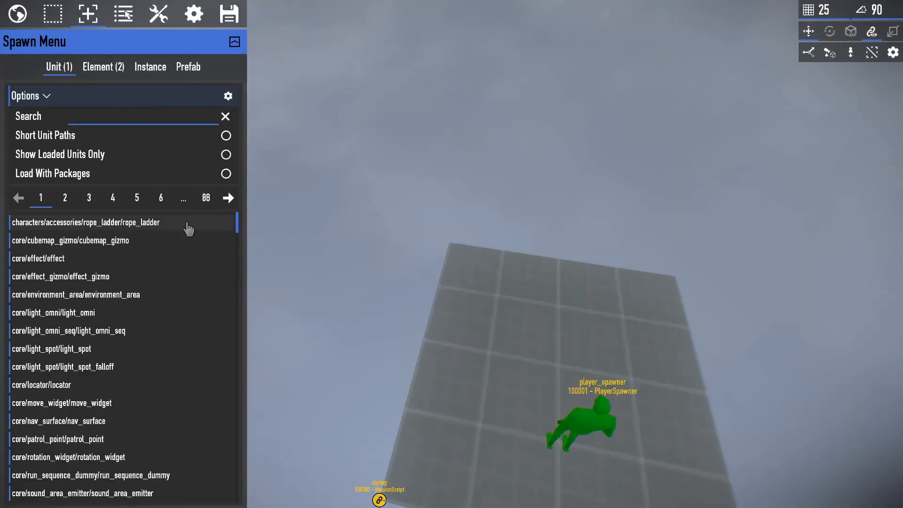
click(185, 224)
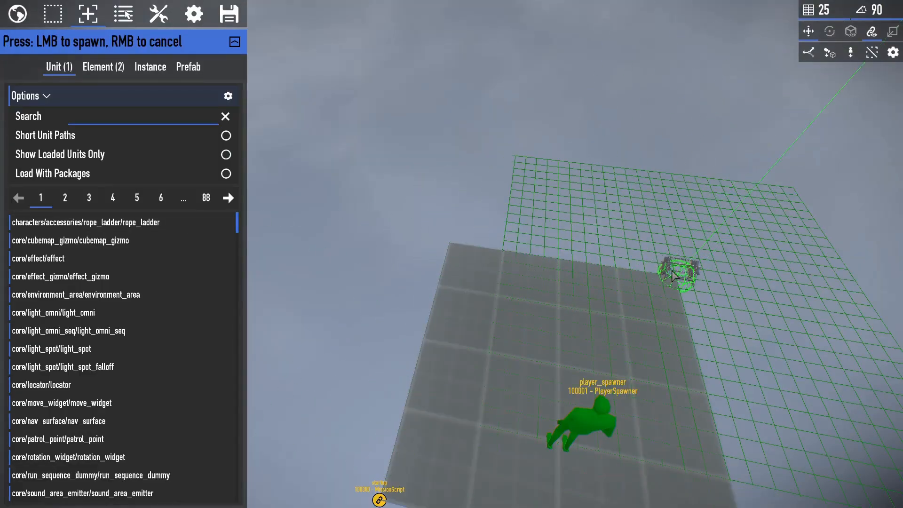
click(675, 276)
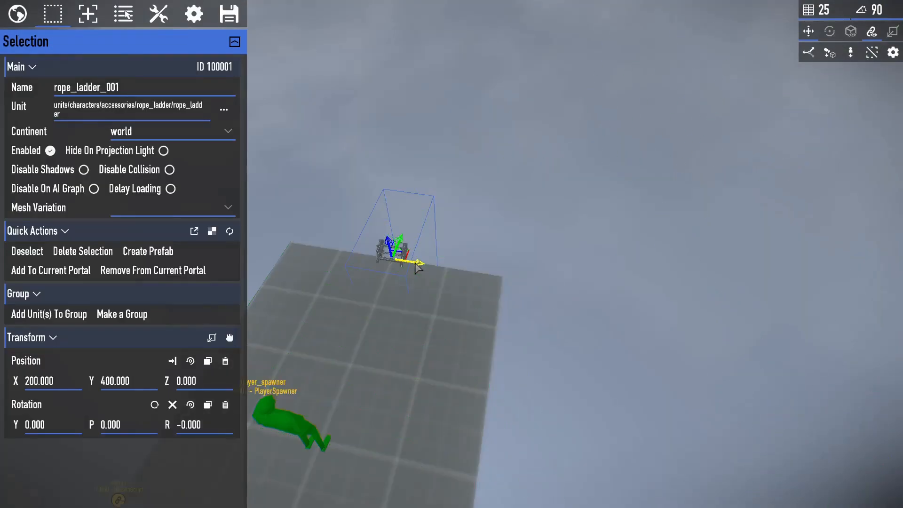
- Raise the rope ladder above the floor to Z 500
drag(426, 308, 391, 56)
key(s)
right_drag(391, 56, 367, 49)
key(w)
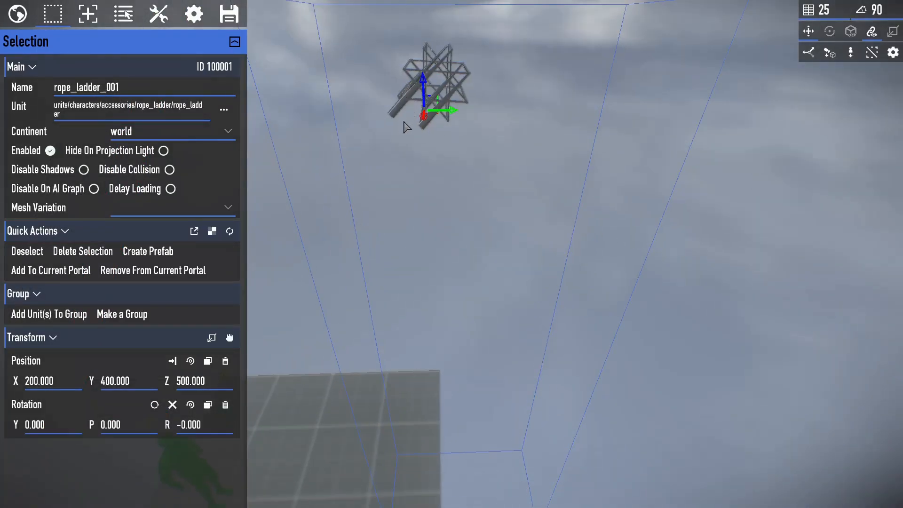
key(d)
right_drag(404, 122, 375, 120)
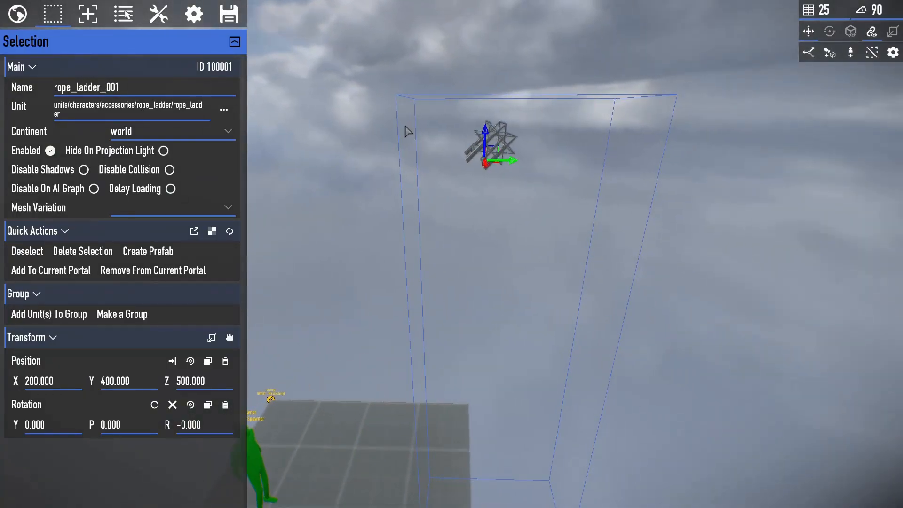
- Set the rope ladder's mesh variation to show, followed by throw_ladder, and view the ladder from around
click(229, 208)
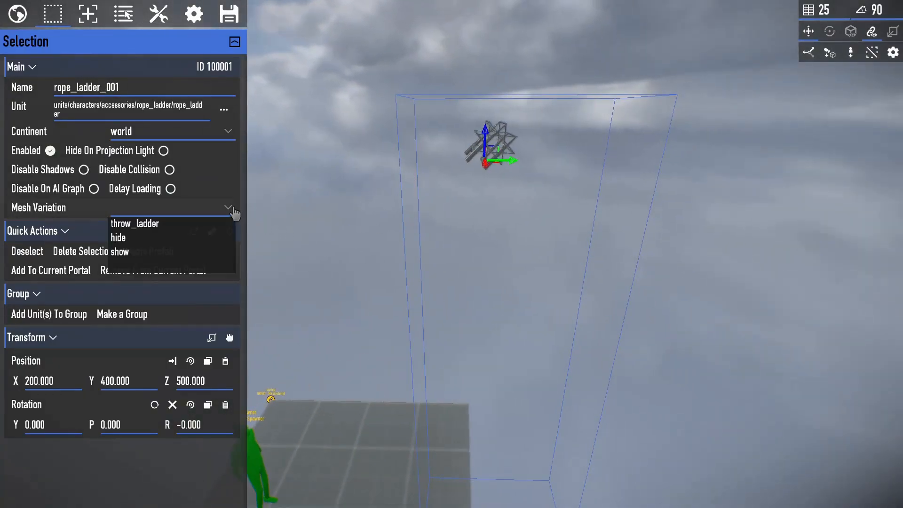
click(162, 253)
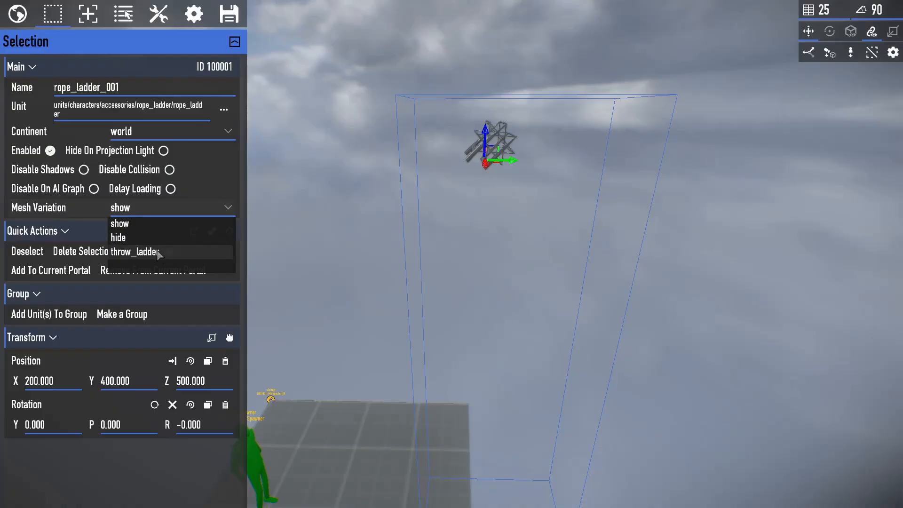
click(167, 253)
mouse_move(445, 237)
right_down()
mouse_move(445, 287)
mouse_move(449, 255)
mouse_move(372, 266)
mouse_move(447, 271)
mouse_move(429, 233)
right_up()
key(d)
key(a)
- Try the rope ladder's other mesh variations, ending with show, and view the ladder
click(198, 213)
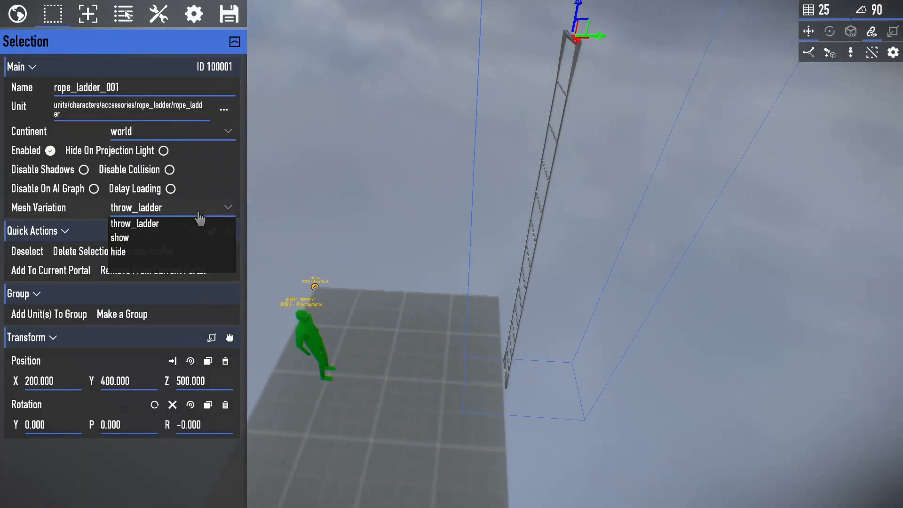
click(145, 265)
click(148, 211)
click(140, 239)
click(137, 211)
click(132, 241)
right_drag(134, 242, 216, 174)
right_drag(301, 233, 305, 235)
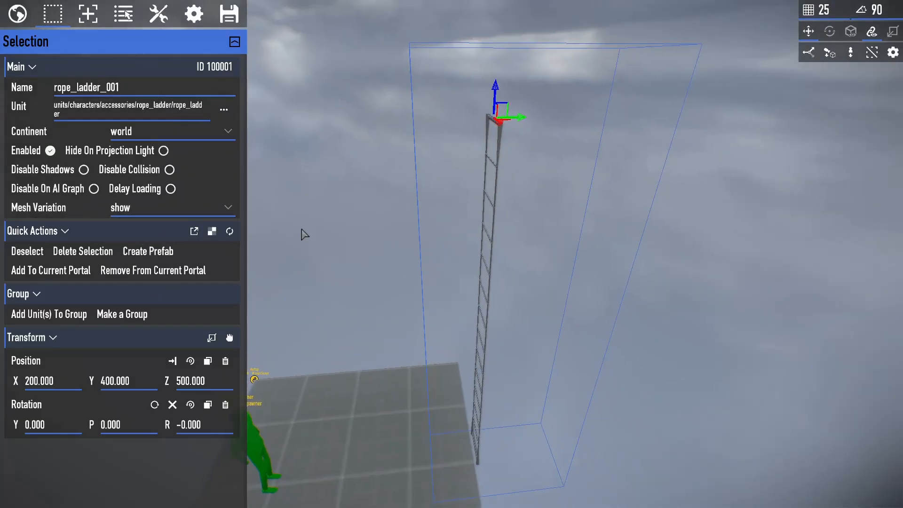
- Delete the placed rope ladder and pick the rope_ladder unit again for spawning
key(Delete)
key(Return)
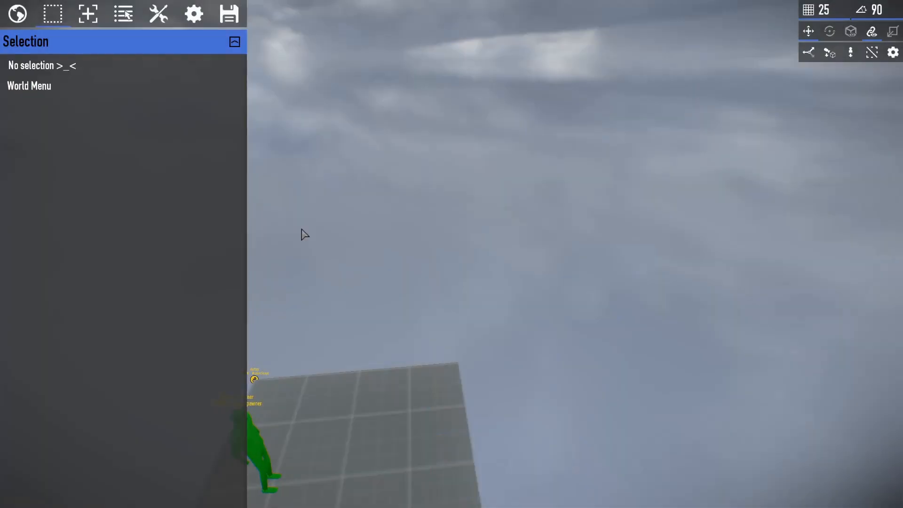
click(88, 14)
click(85, 222)
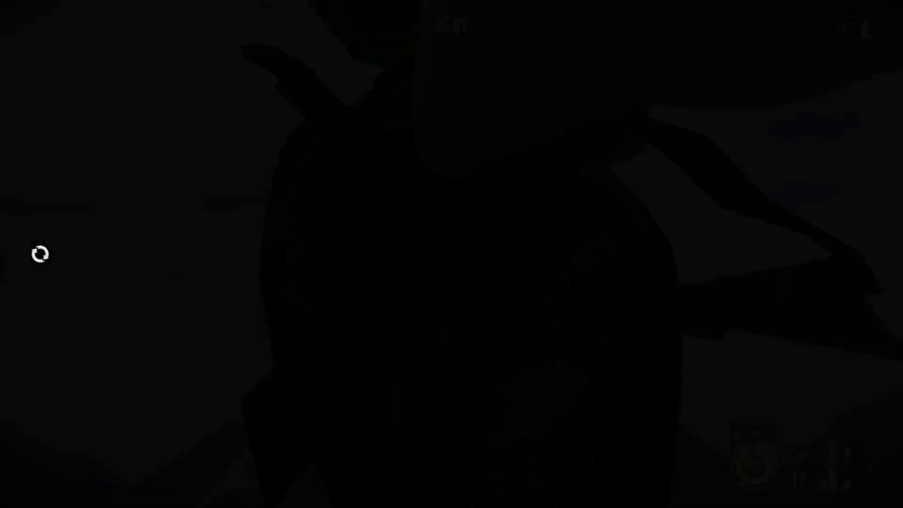
- Turn on the display of editor units for the dev ladder and select the floor unit
key(w)
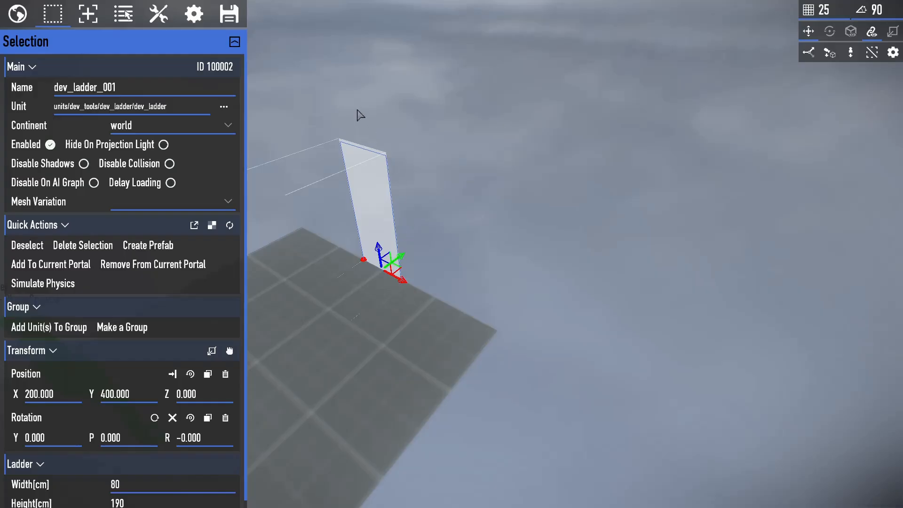
right_click(401, 328)
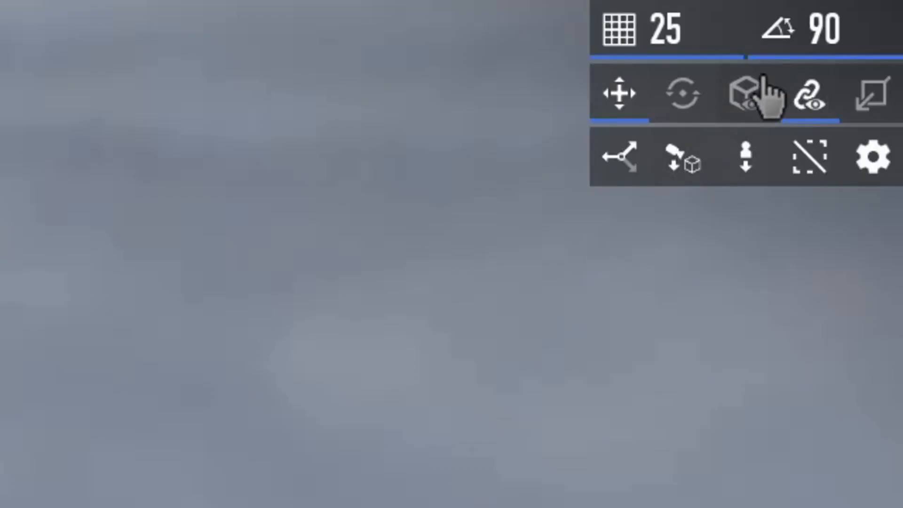
click(852, 32)
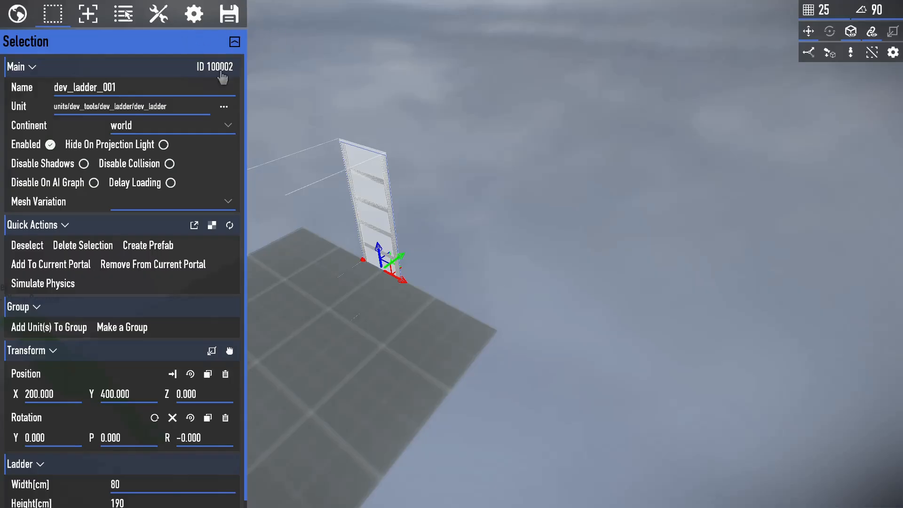
click(328, 266)
- Search the level's unit list for dev_la and select dev_ladder_001
click(123, 14)
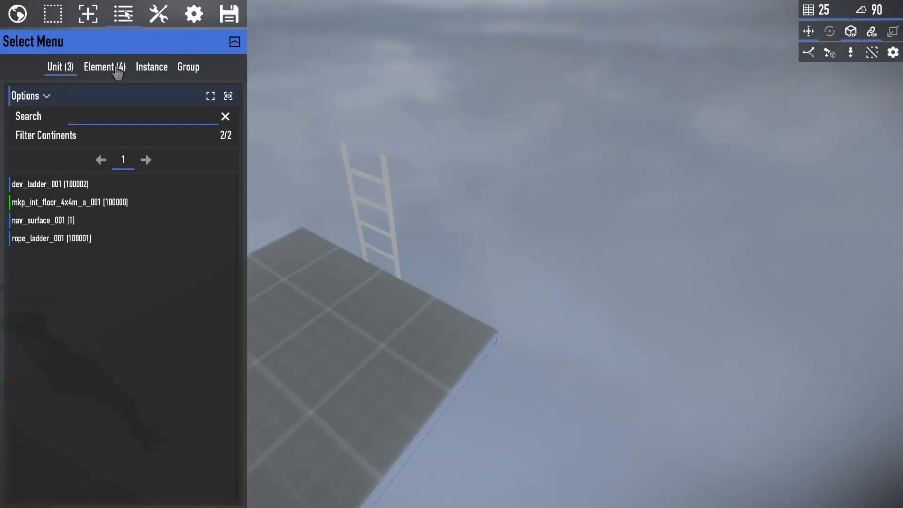
click(105, 124)
text(dev_la)
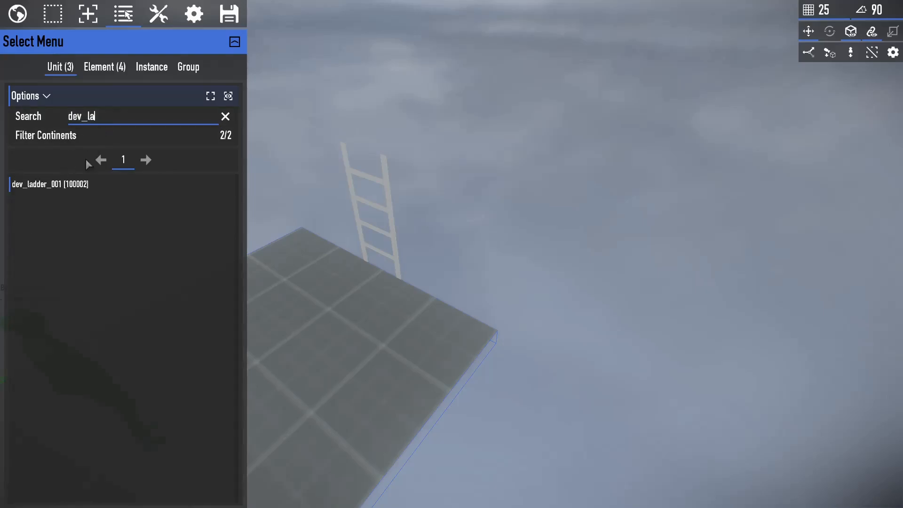
click(71, 184)
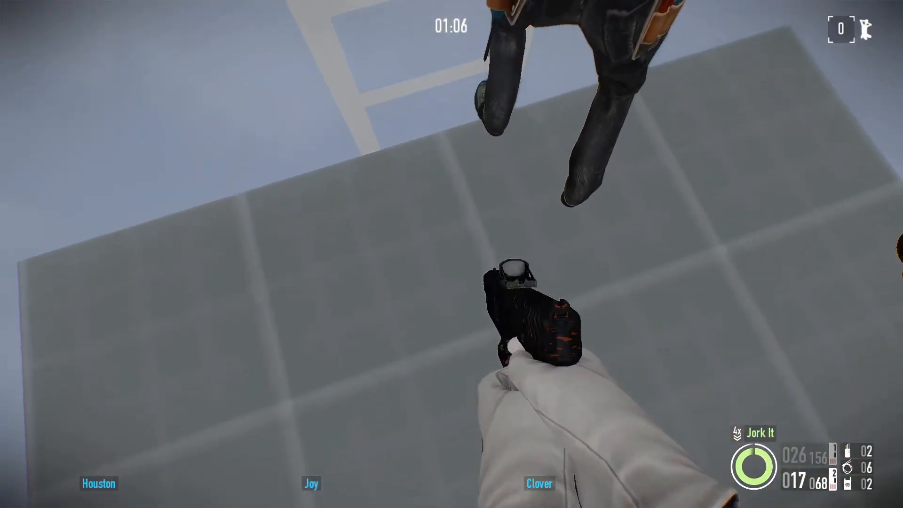
- Search the spawnable units for mkp and spawn an mkp_int_floor_4x4m_a beside the existing floor at X 400, Y 0, Z 0
click(89, 20)
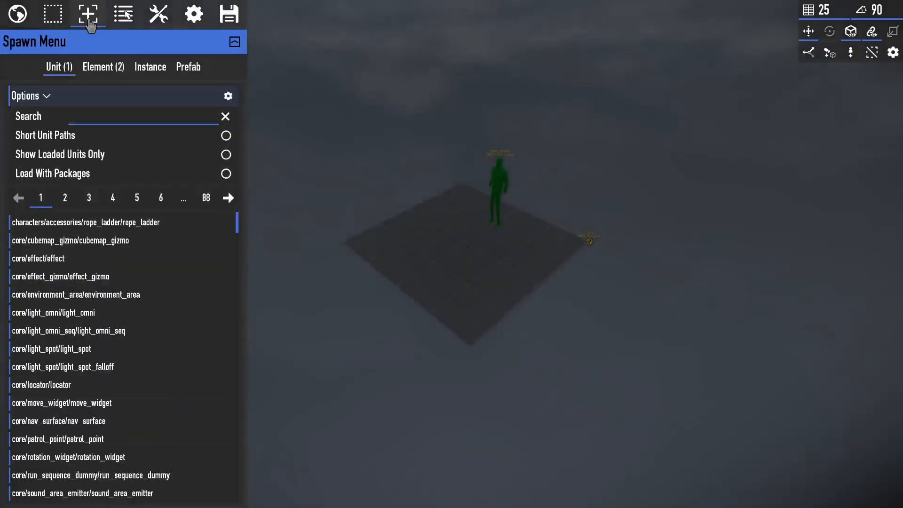
click(86, 124)
text(mkpl)
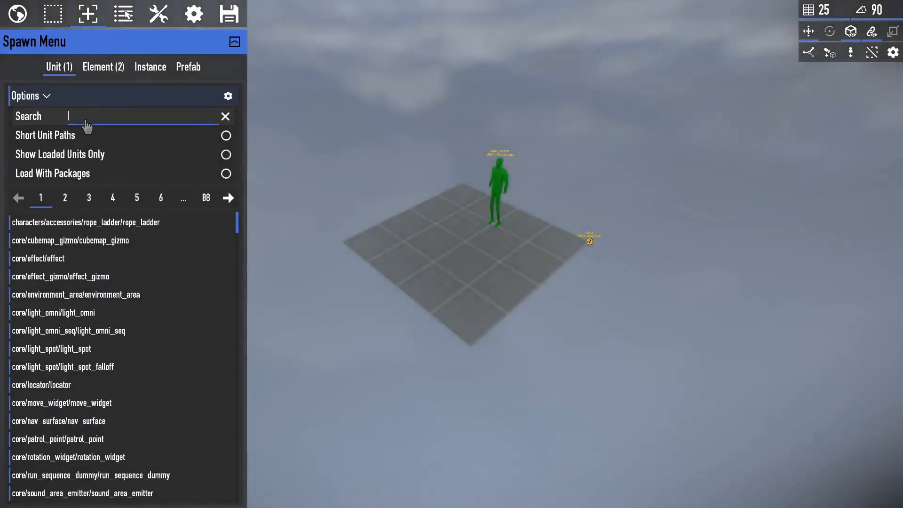
click(70, 421)
click(463, 187)
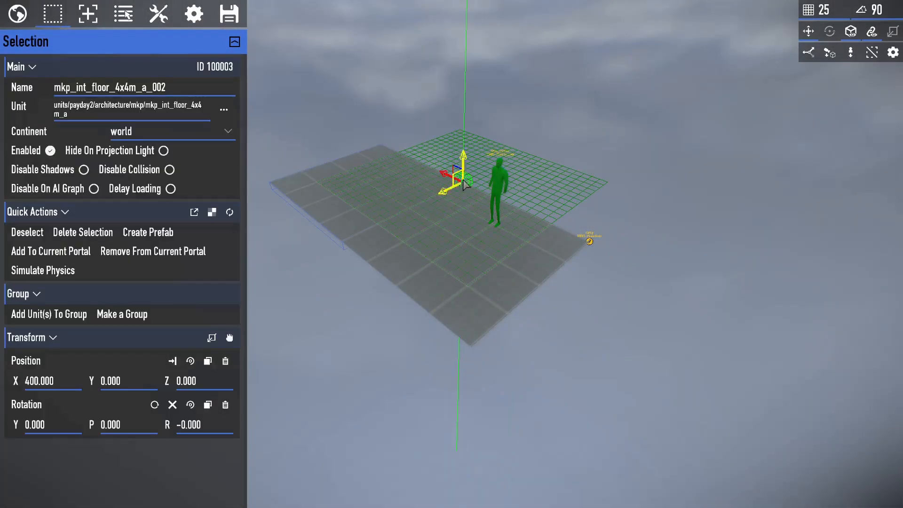
key(d)
right_drag(567, 171, 447, 181)
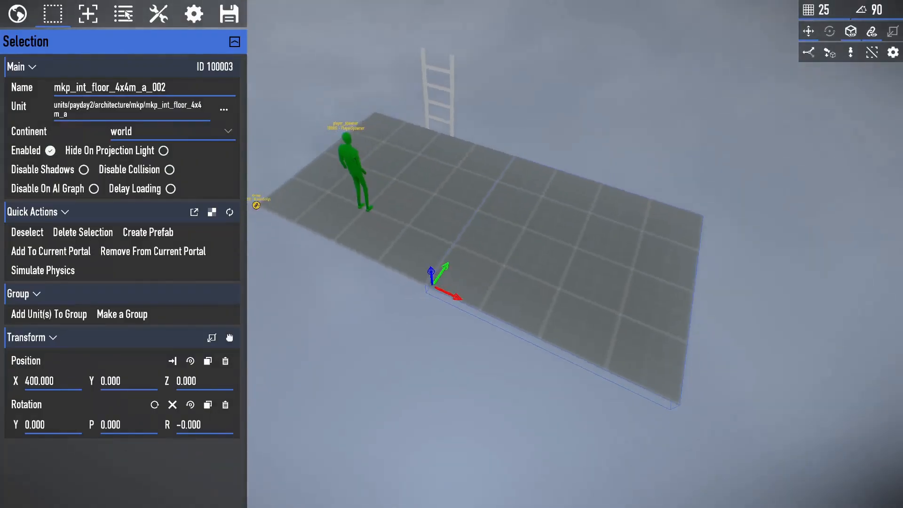
drag(607, 280, 386, 245)
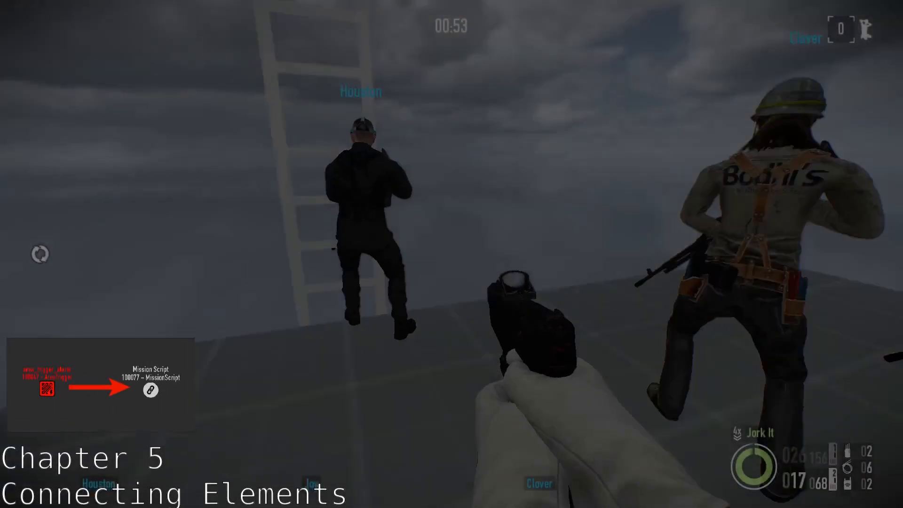
- Walk up to the ladder and try climbing it in the level's play test
key(w)
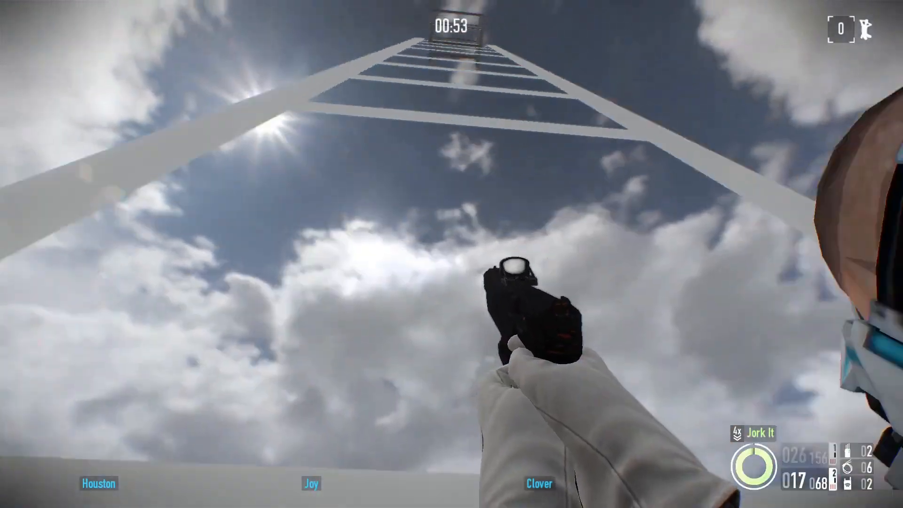
key(w)
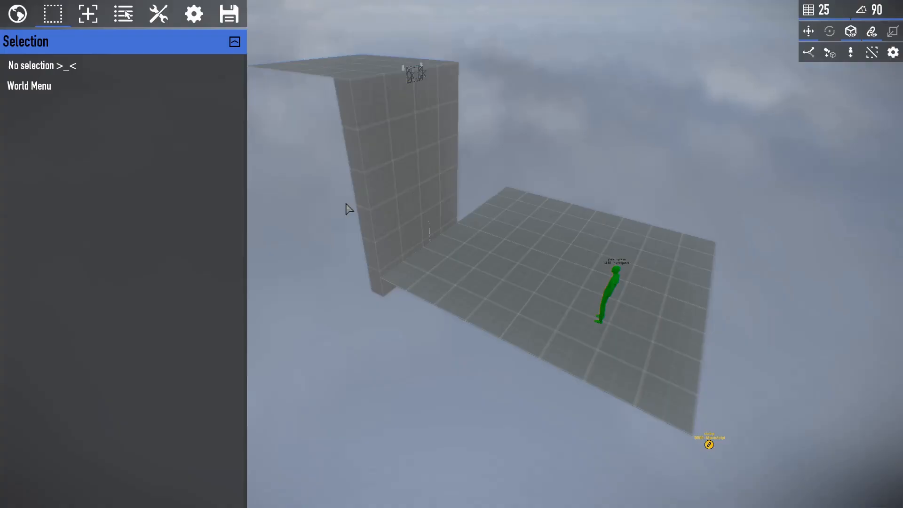
- Search the spawnable elements for area and spawn an Area Trigger near the ladder's foot at X 250, Y 300, Z 0
click(88, 14)
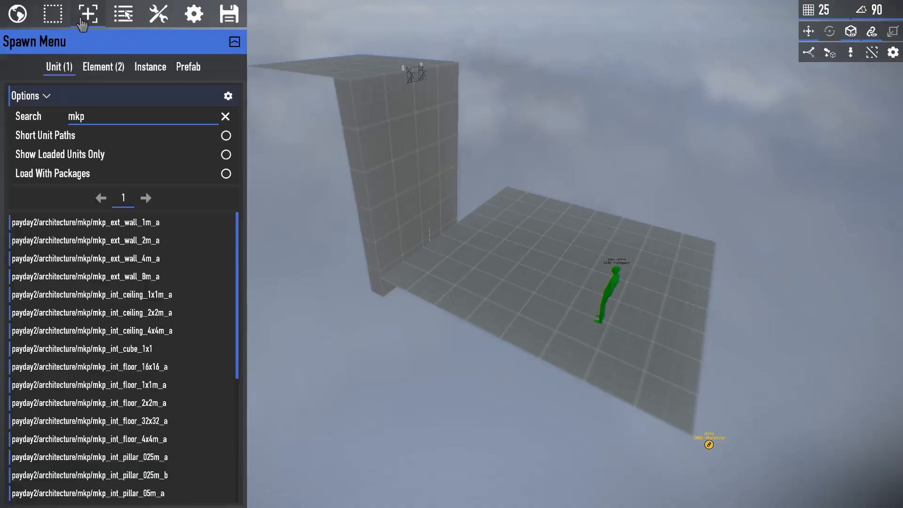
click(92, 67)
click(94, 113)
text(area)
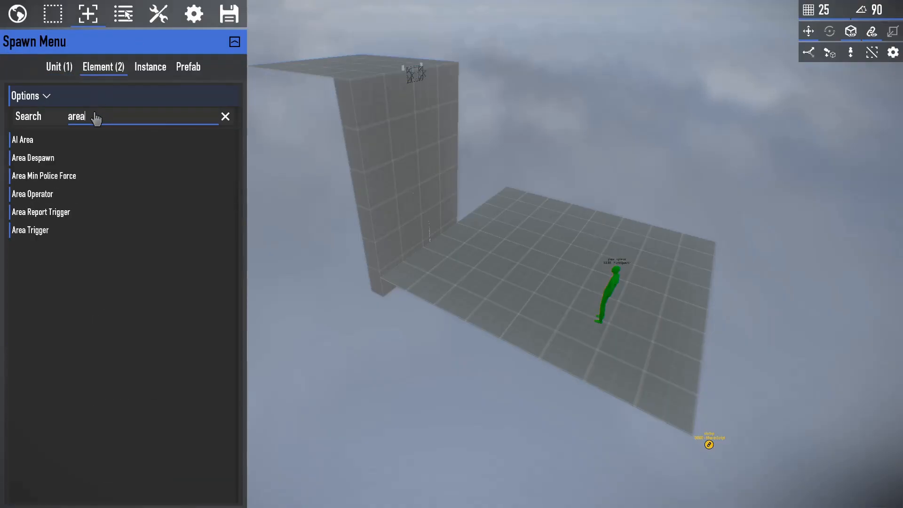
click(65, 228)
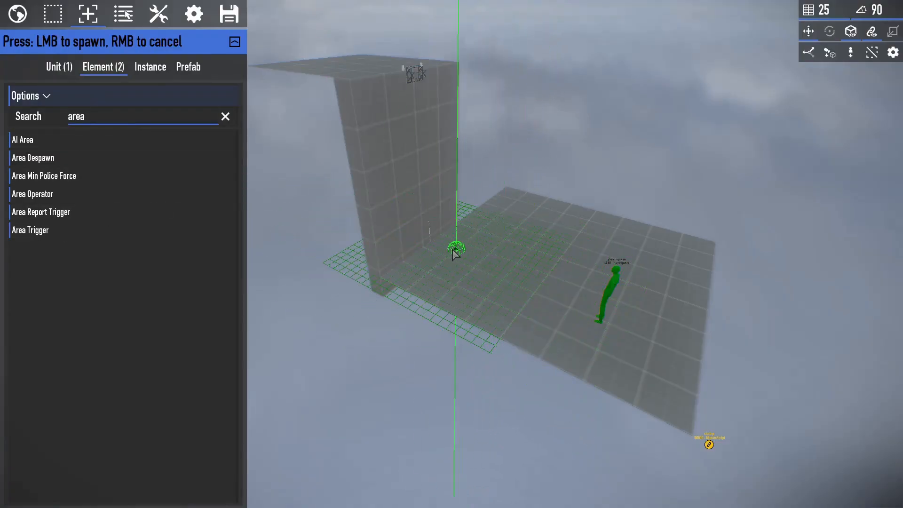
click(455, 253)
key(w)
right_drag(491, 272, 529, 282)
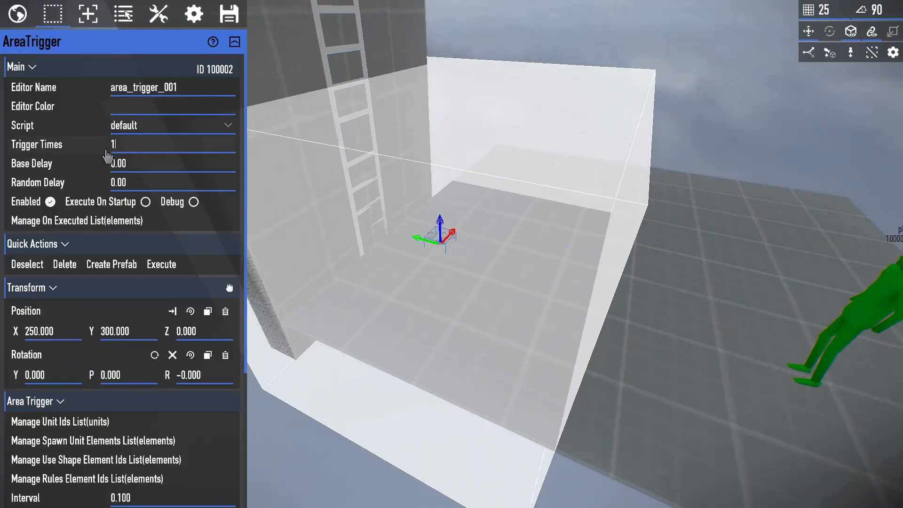
- Try 10 as the area trigger's Trigger Times and erase the entry
text(0)
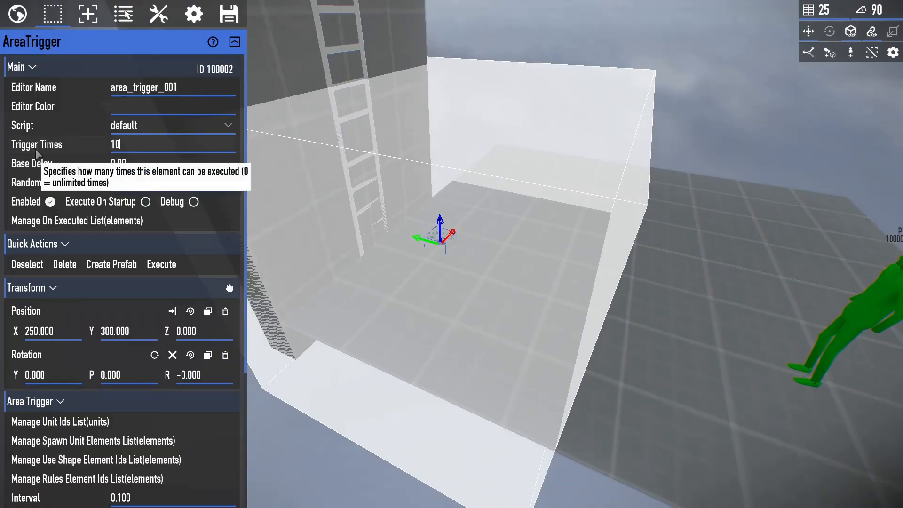
key(BackSpace)
key(BackSpace)
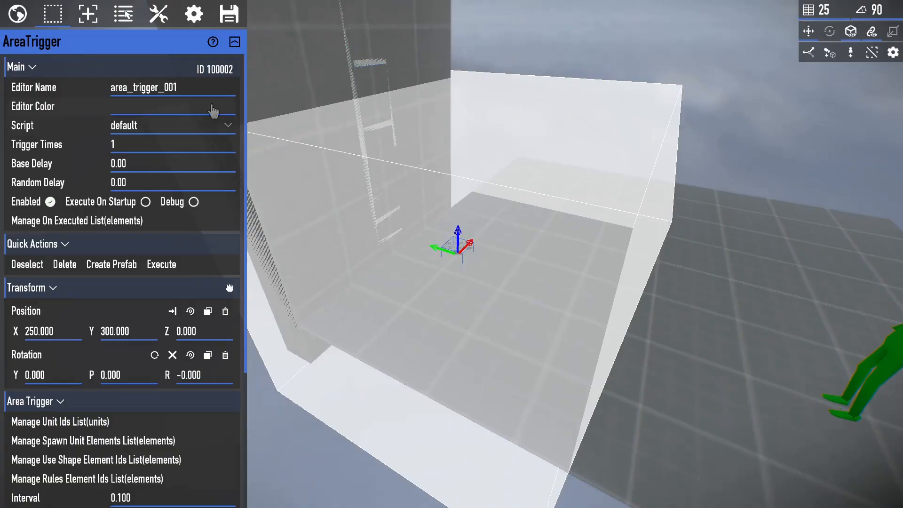
- Search the spawnable elements for unit and spawn a Unit Sequence at the top of the ladder at X 200, Y 425, Z 525
click(90, 27)
click(226, 116)
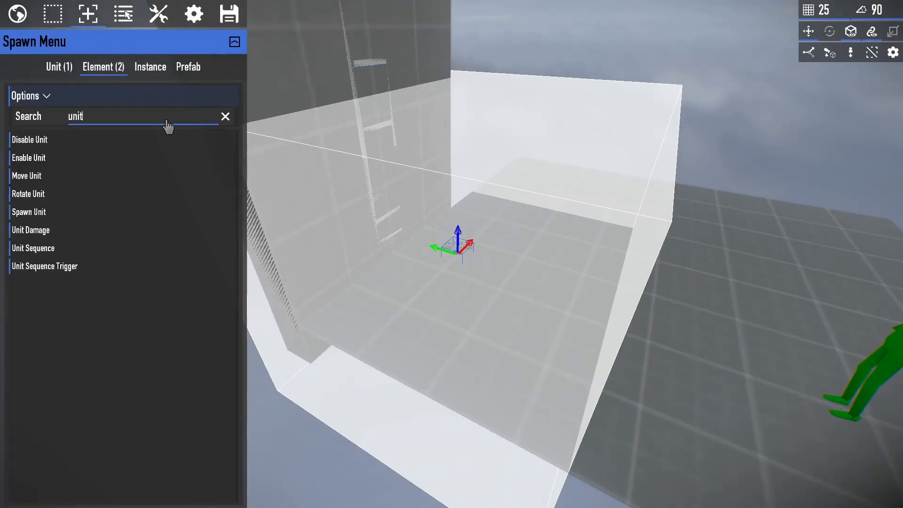
click(28, 248)
key(s)
key(w)
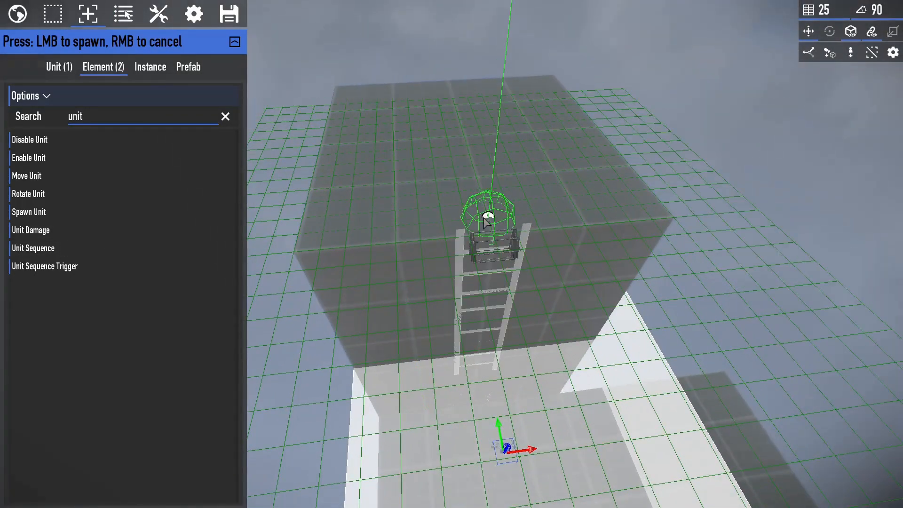
click(488, 221)
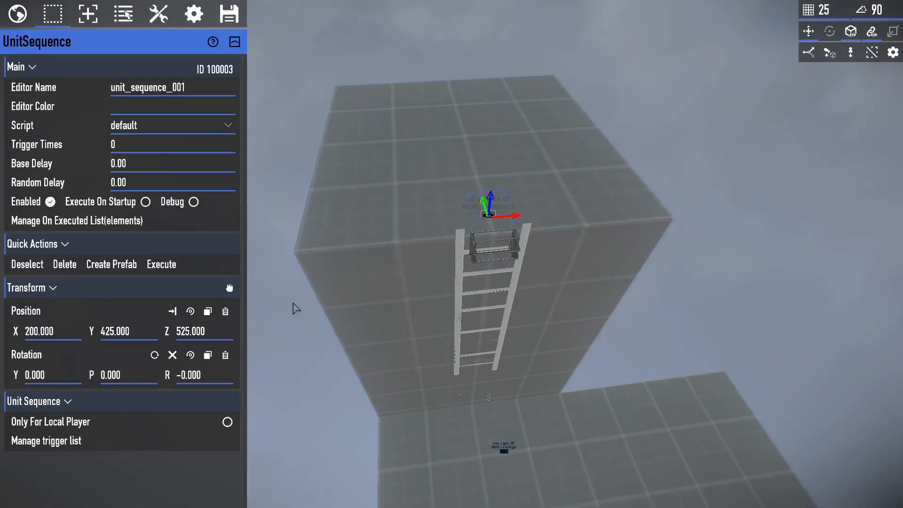
- Add rope_ladder_001 to the unit sequence's trigger list with throw_ladder as its sequence to trigger
click(80, 441)
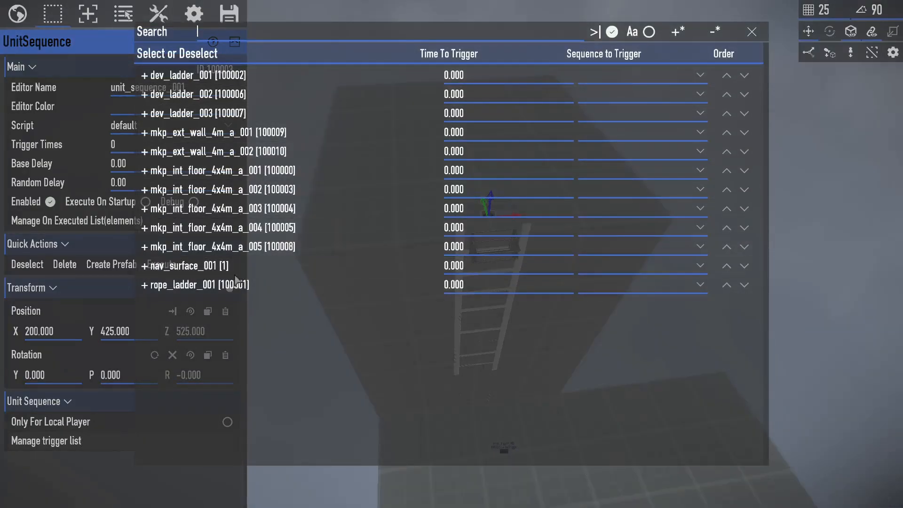
click(230, 286)
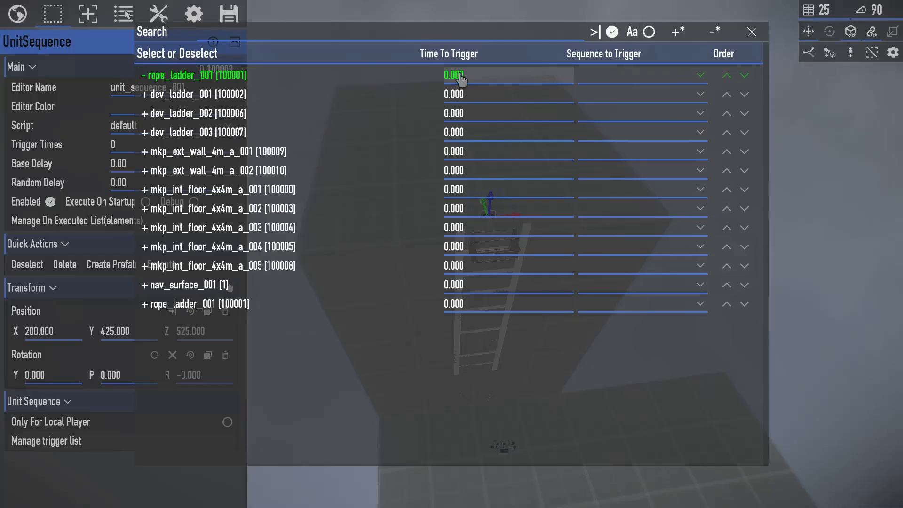
click(606, 76)
click(607, 92)
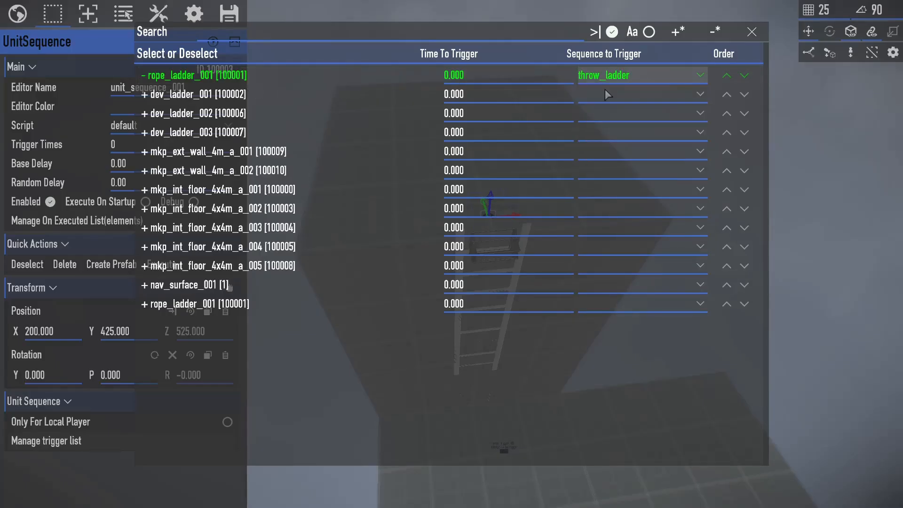
click(751, 32)
- Add unit_sequence_001 to the On Executed list of the area trigger at the ladder's foot
right_drag(624, 202, 489, 453)
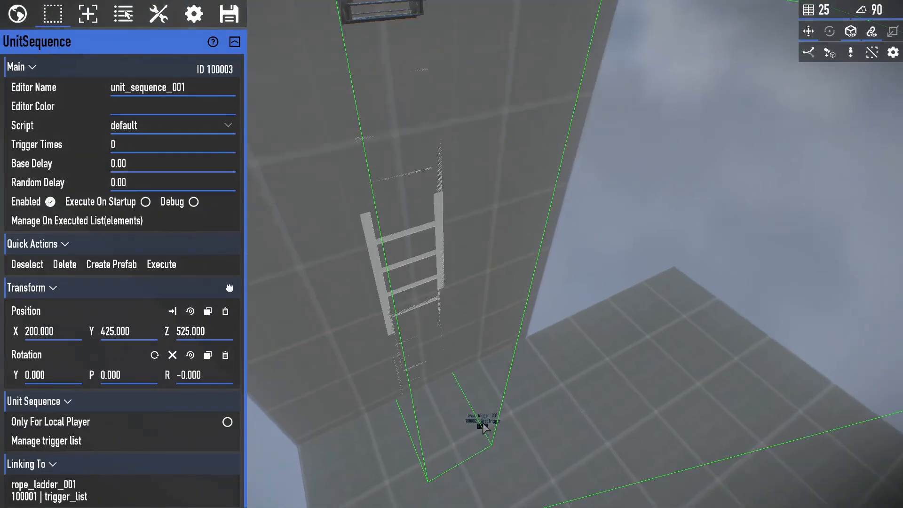
click(484, 429)
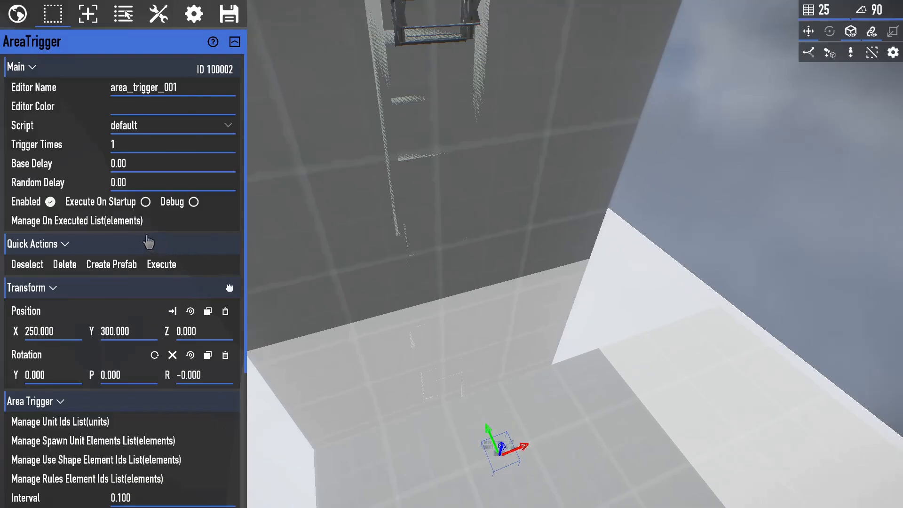
click(114, 225)
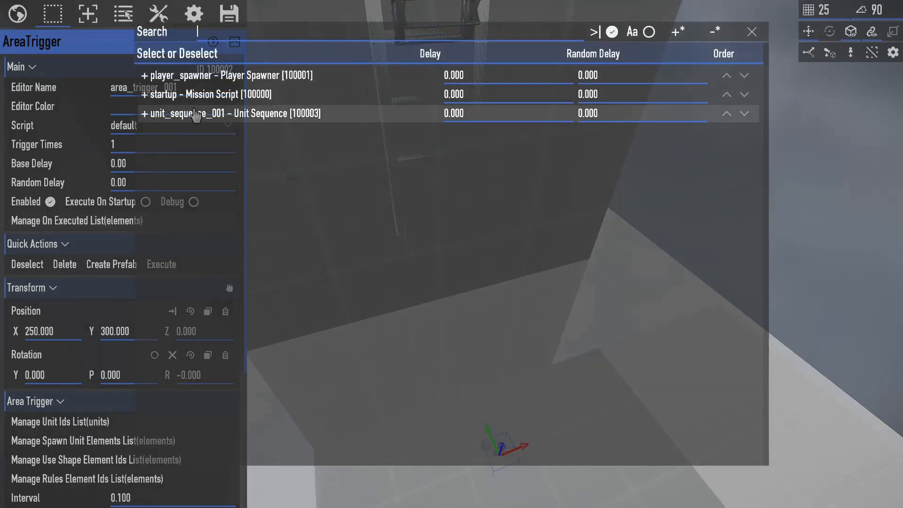
click(195, 113)
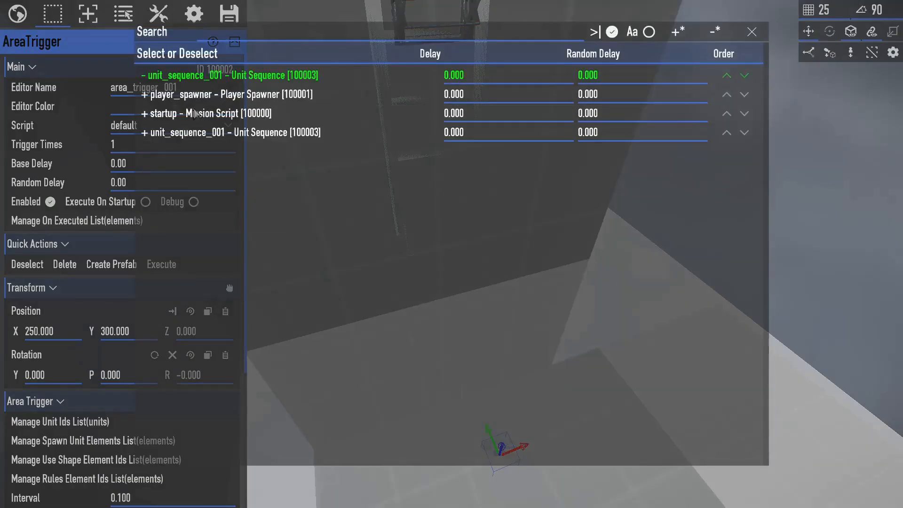
click(754, 39)
key(s)
right_drag(752, 41, 736, 56)
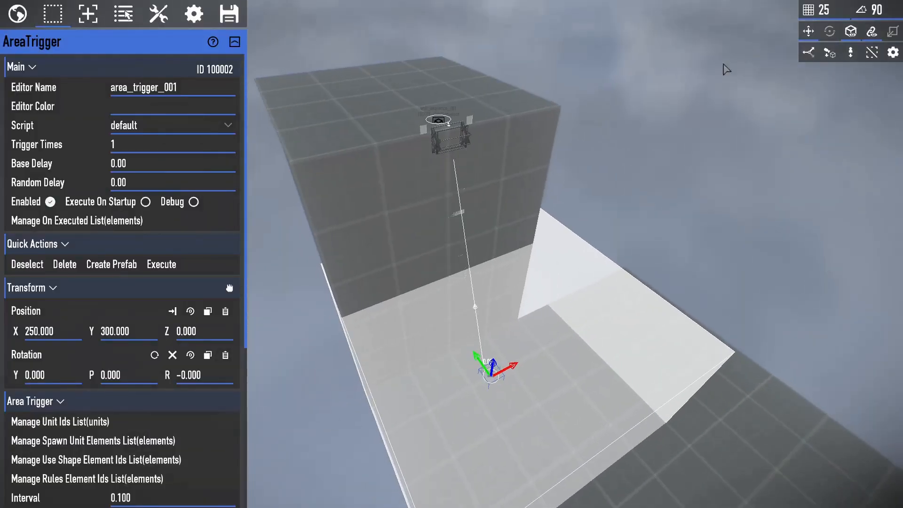
click(446, 133)
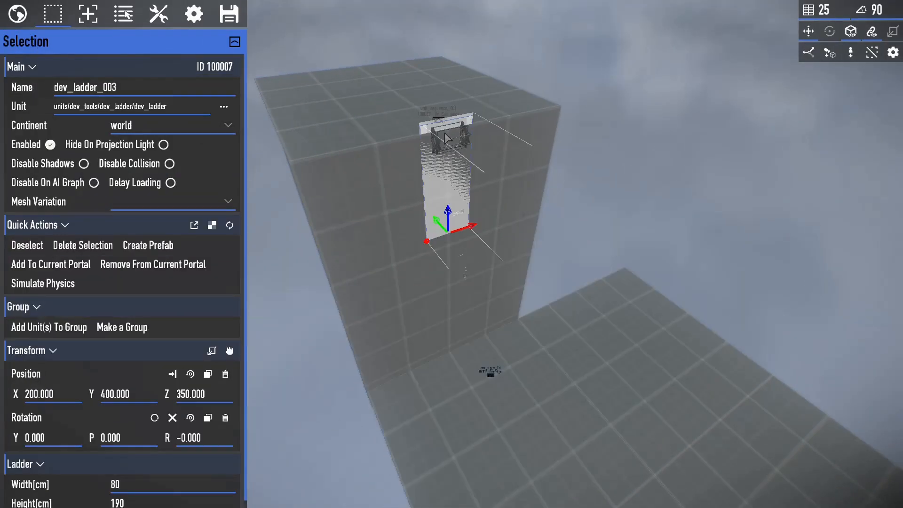
click(440, 120)
click(129, 22)
click(104, 67)
click(91, 117)
text(l)
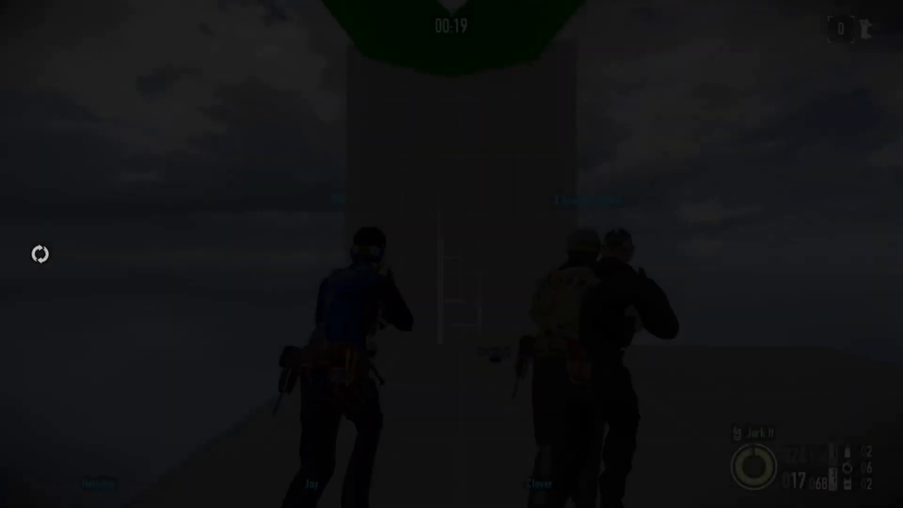
- Walk into the trigger area in the play test and climb the rope ladder to the upper floor
key(w)
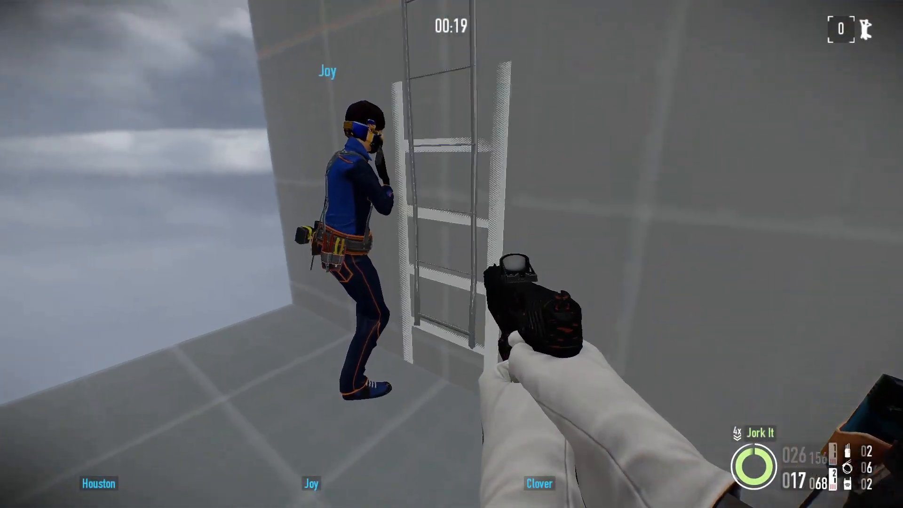
key(w)
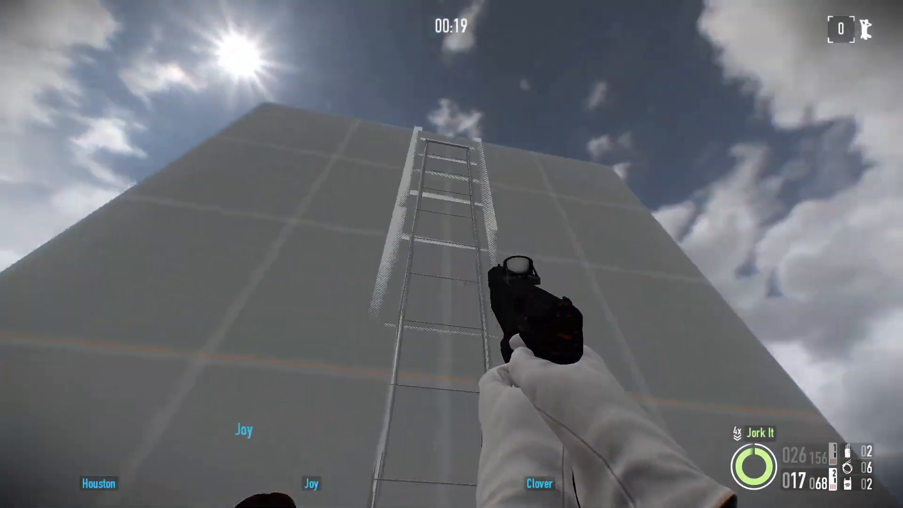
key(w)
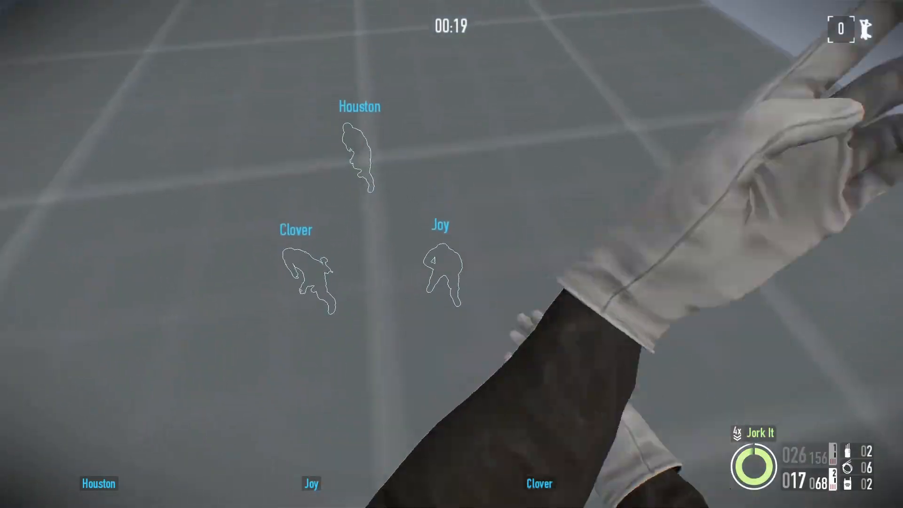
key(Escape)
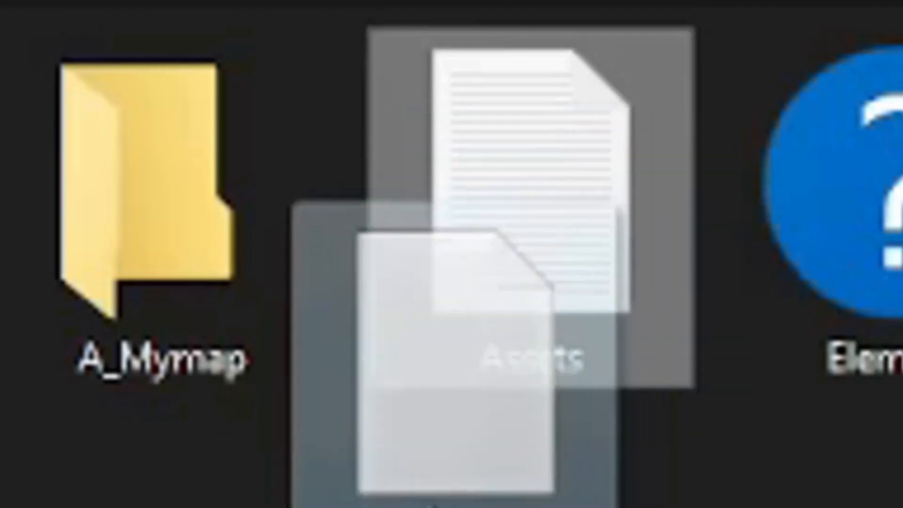
drag(395, 457, 141, 254)
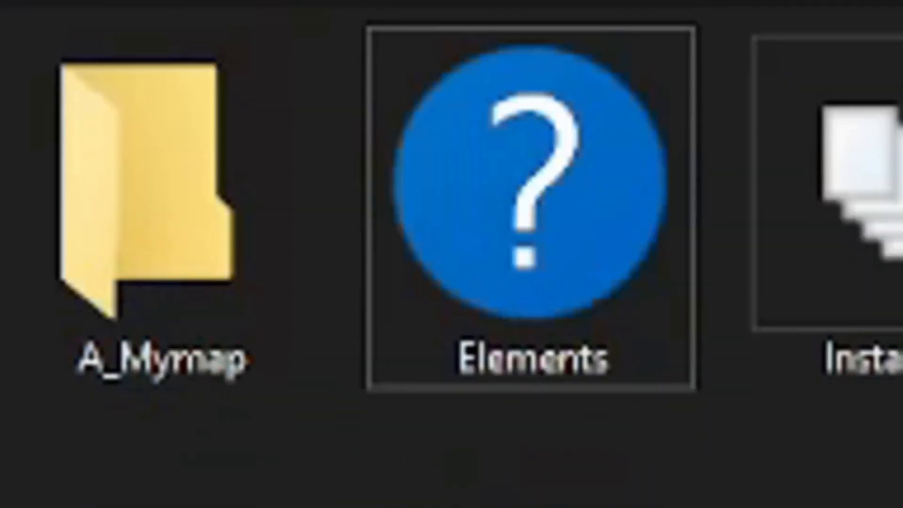
drag(574, 232, 238, 431)
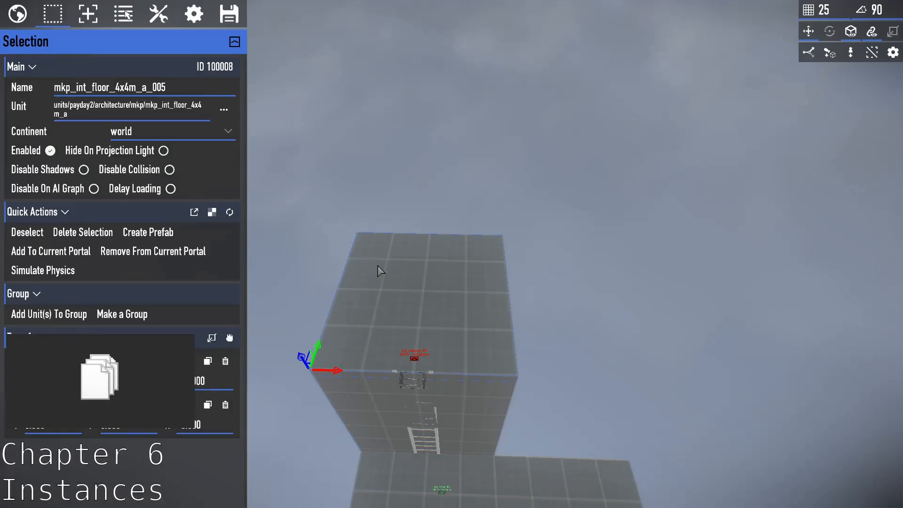
- Duplicate the upper mkp_int_floor_4x4m_a tile beside itself at X 400, Y 400, Z 525
key(s)
right_drag(369, 345, 357, 353)
alt+drag(333, 347, 508, 355)
key(d)
right_drag(508, 355, 423, 346)
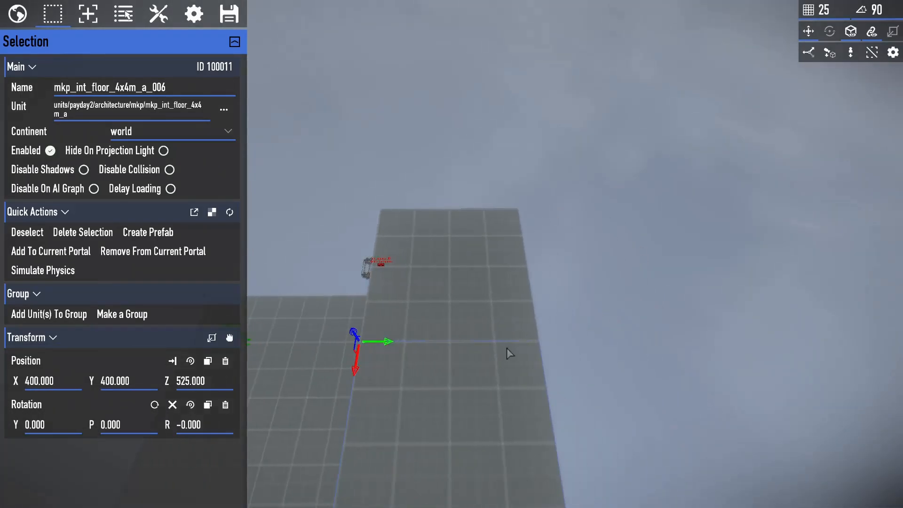
- Select both upper floor tiles and duplicate them behind the originals at Y 800 to enlarge the upper floor
right_click(411, 325)
mouse_move(380, 344)
alt+mouse_down()
mouse_move(598, 346)
mouse_move(567, 347)
alt+mouse_up()
key(a)
right_drag(567, 347, 515, 313)
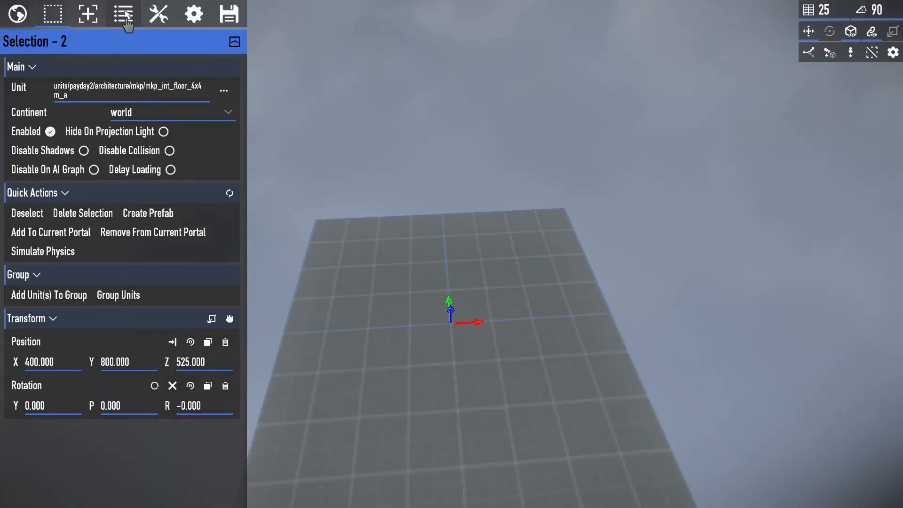
- Search the spawnable instances for poli, spawn unique/brb/police_intro/world, and restart the game
click(97, 15)
click(152, 68)
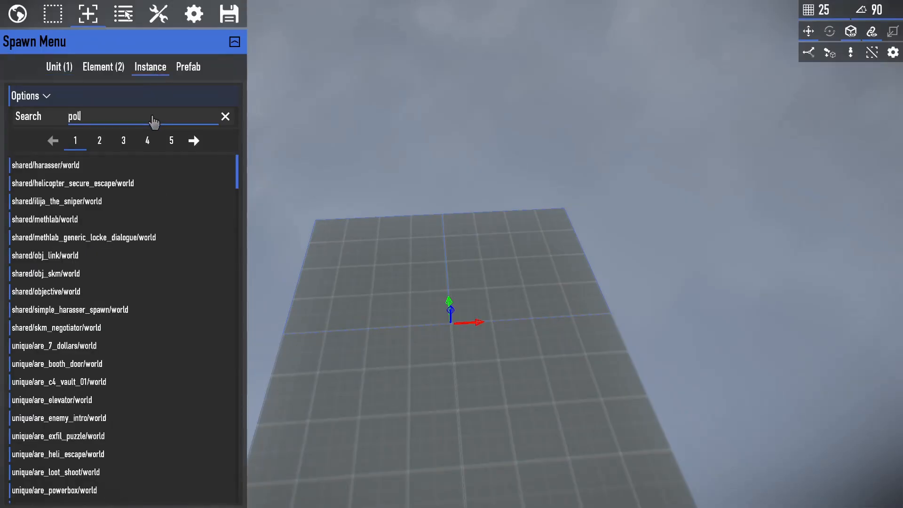
text(i)
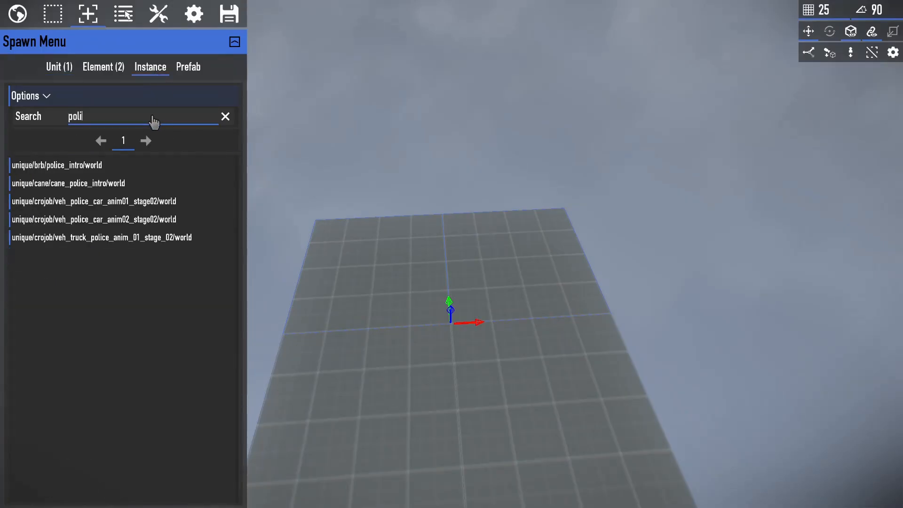
click(117, 169)
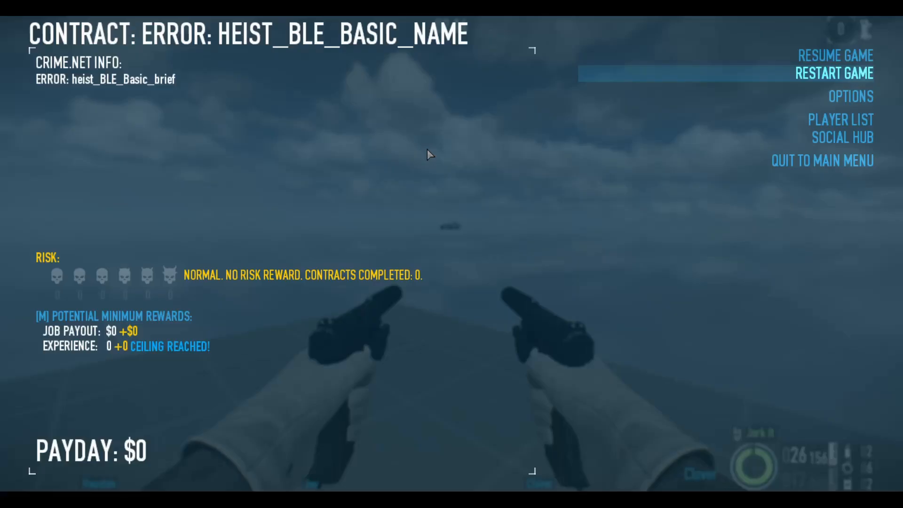
key(Return)
key(Return)
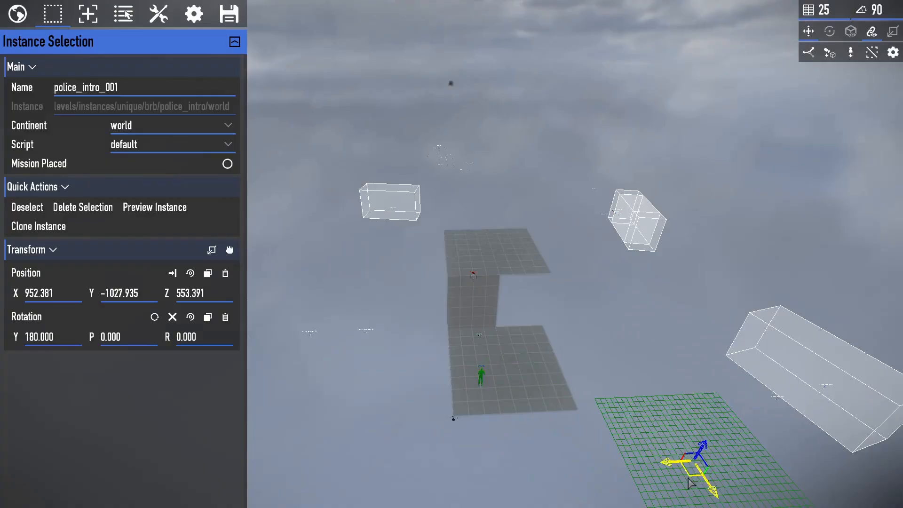
- Search the spawnable elements for insta and spawn an Instance Input Event on the upper floor at X 100, Y 1000, Z 525
key(w)
key(s)
key(a)
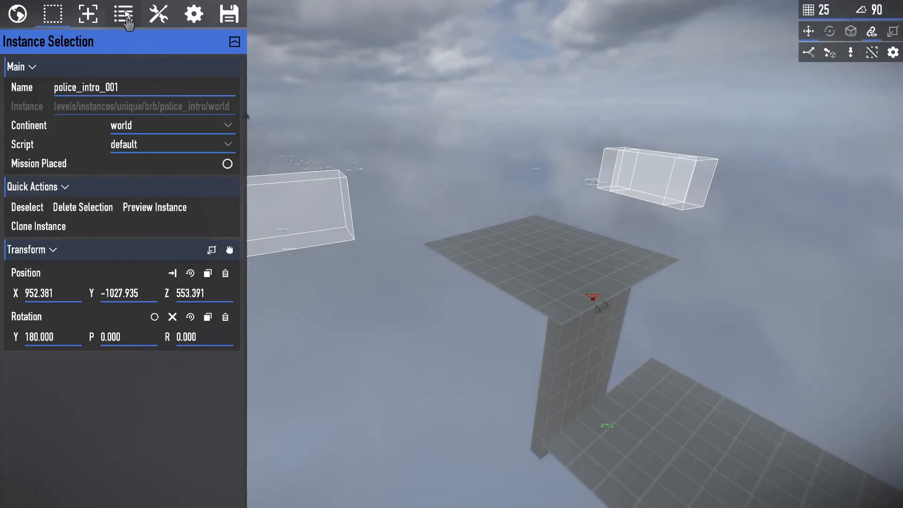
click(101, 20)
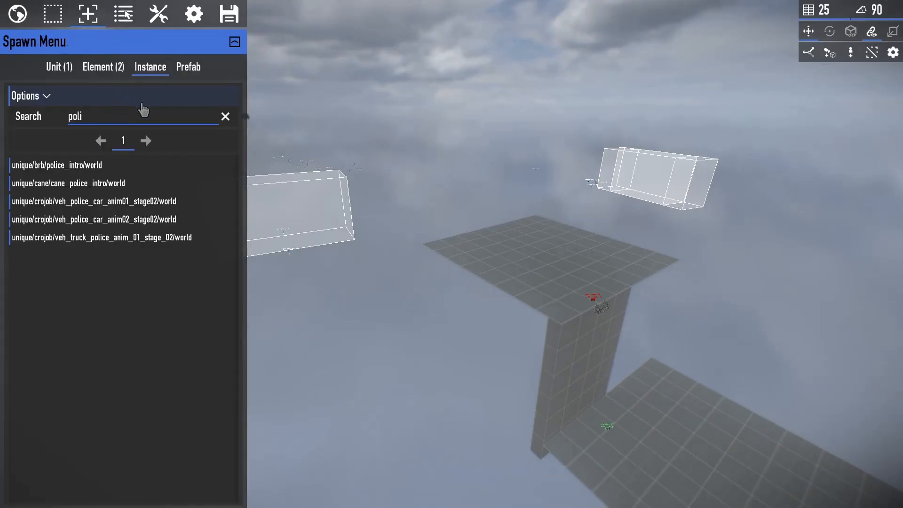
click(109, 69)
click(107, 117)
text(in)
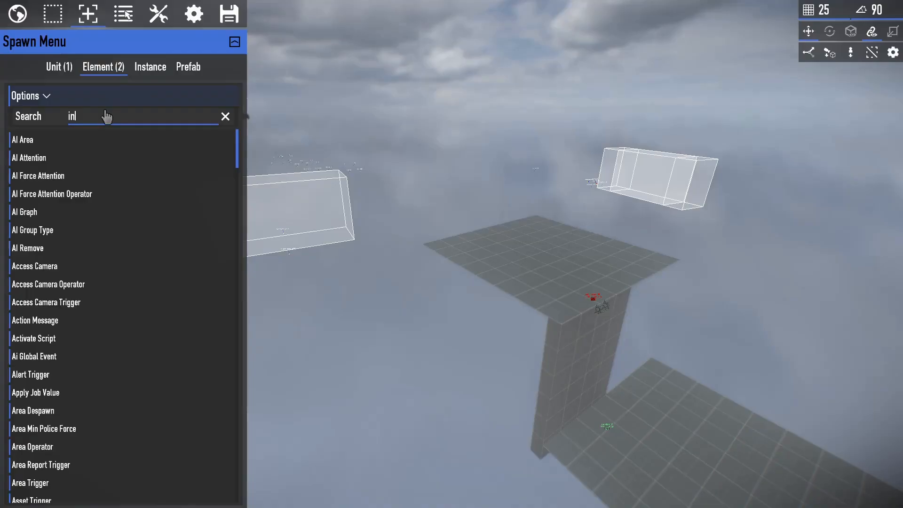
text(sta)
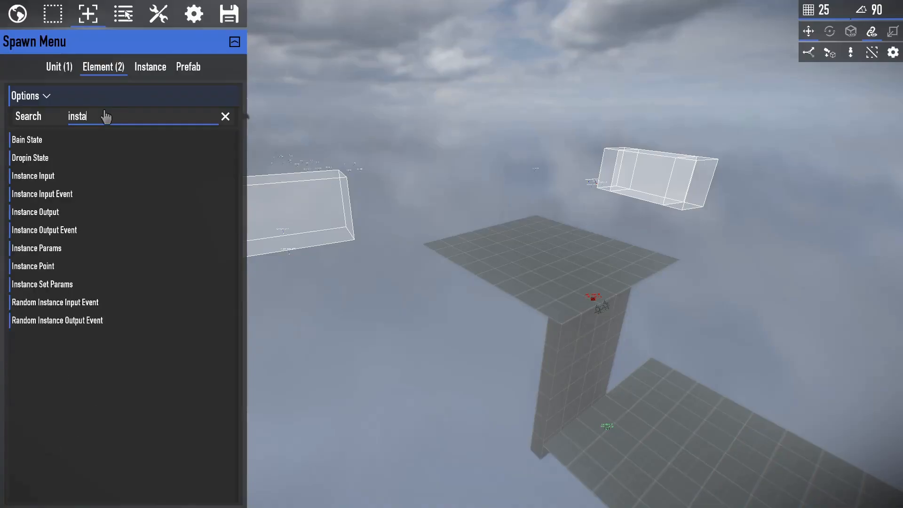
click(105, 195)
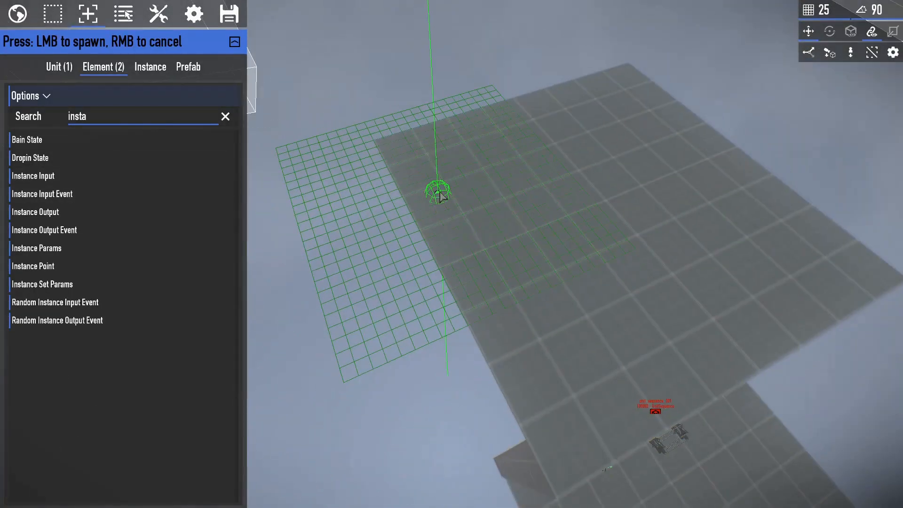
click(439, 185)
right_click(472, 214)
right_drag(472, 214, 471, 205)
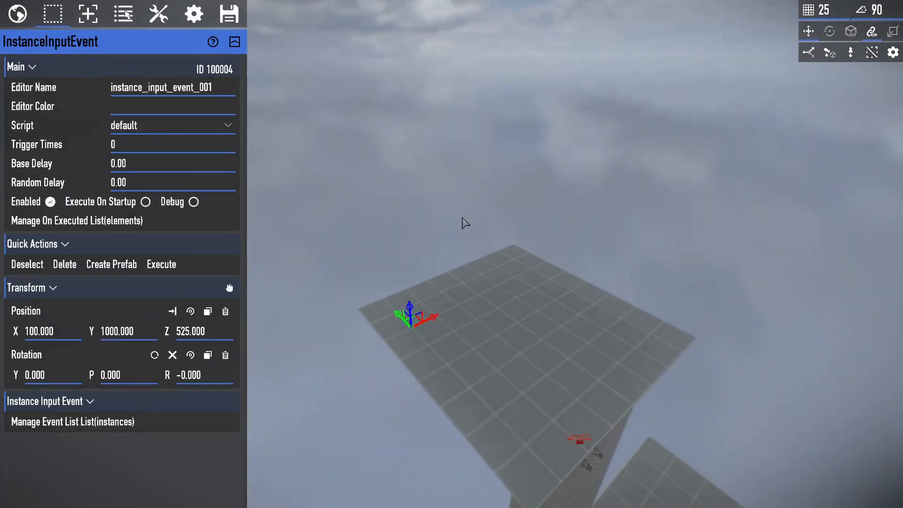
- Add police_intro_001 twice to the instance input event's list, with the events start_drive_in_police02 and start_drive_in_swat
click(237, 422)
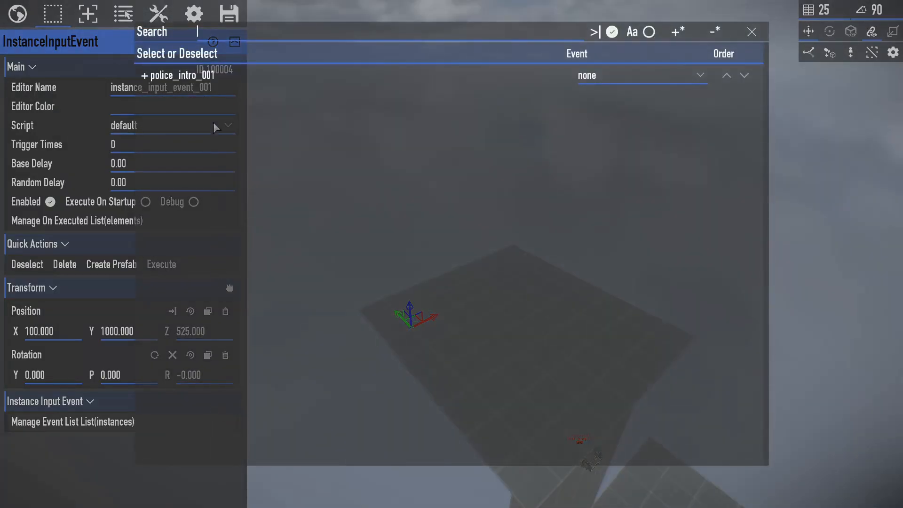
click(207, 76)
click(588, 76)
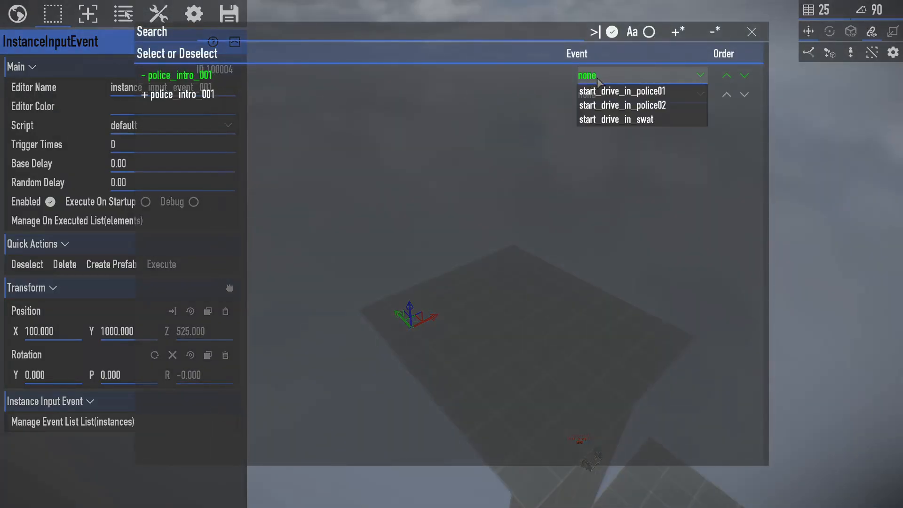
click(616, 104)
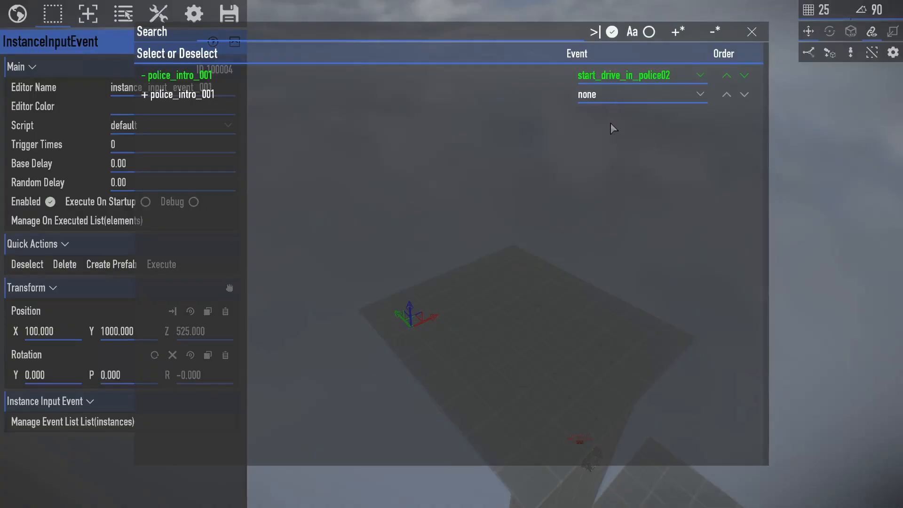
click(440, 101)
click(591, 95)
click(621, 140)
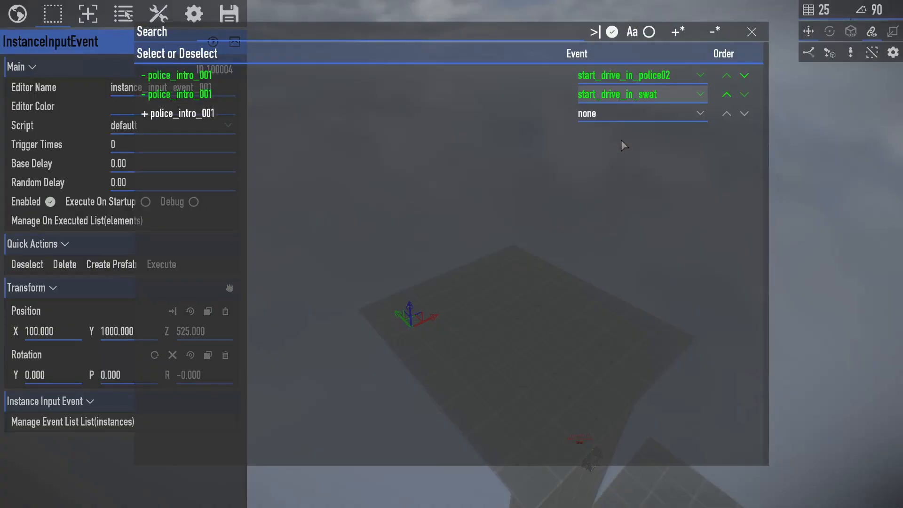
- Spawn an Area Trigger at X 325, Y 775, Z 525, linked to the police instance input event, and playtest the level
click(752, 31)
click(89, 14)
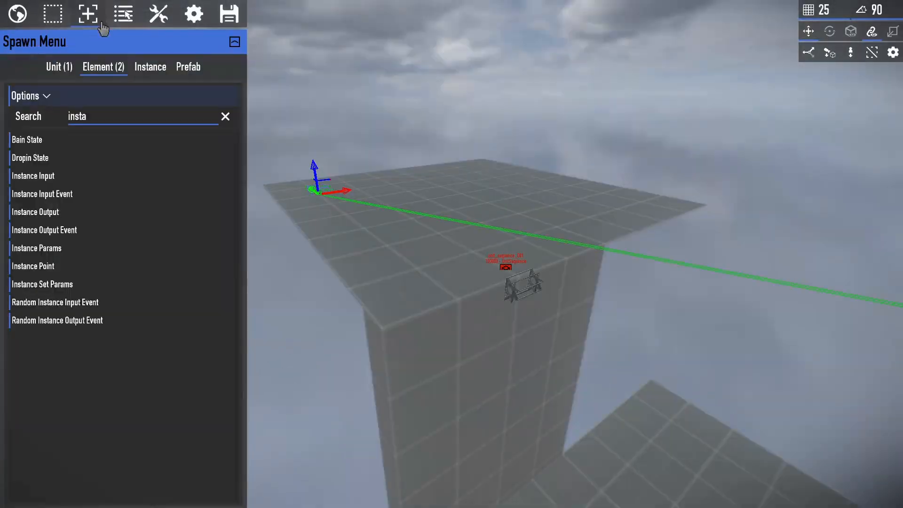
click(225, 116)
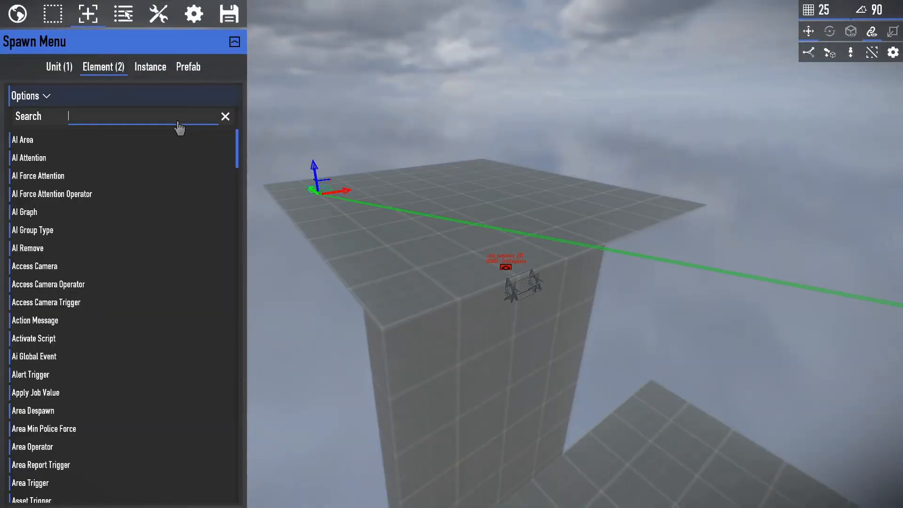
click(56, 231)
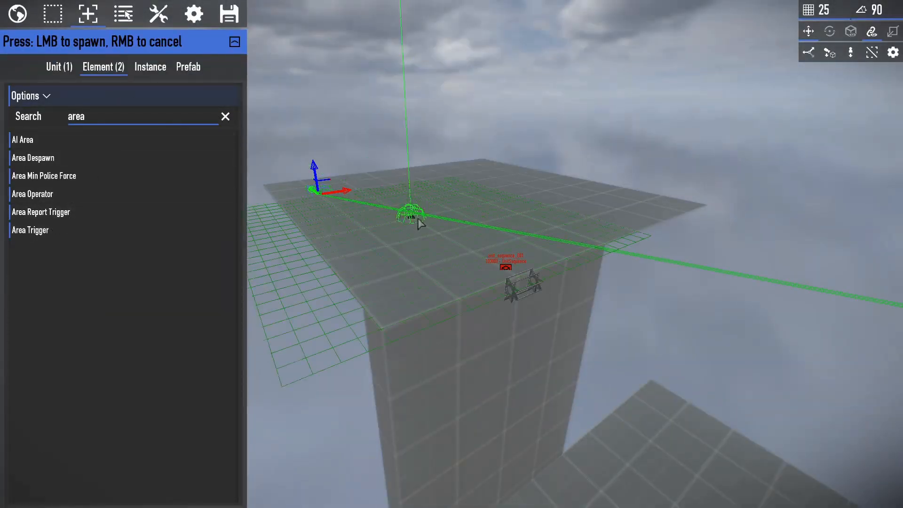
click(435, 215)
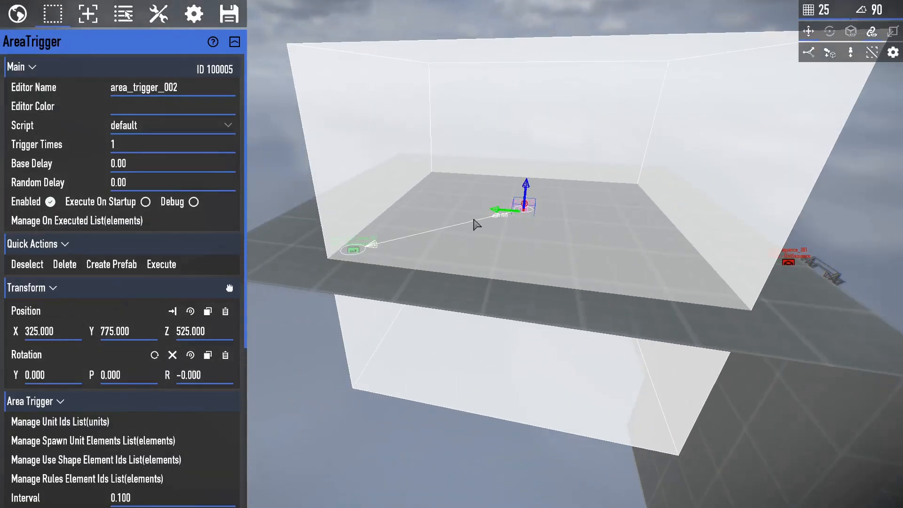
key(F10)
key(q)
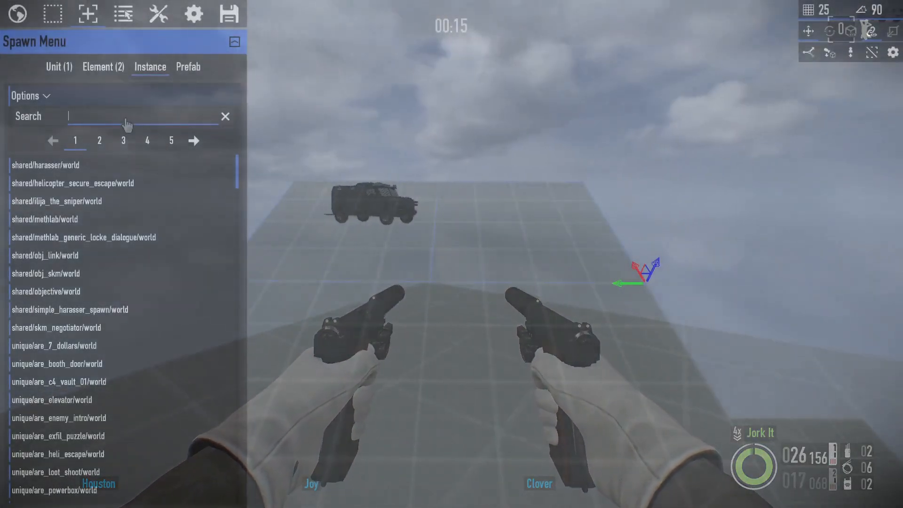
- Search the spawnable instances for meth, spawn shared/methlab/world, and place it at the far edge of the upper floor
text(meth)
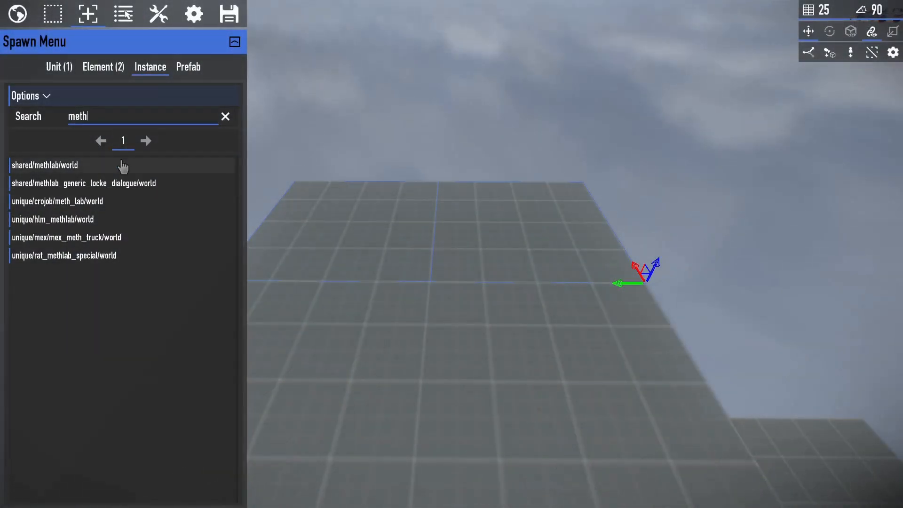
click(123, 165)
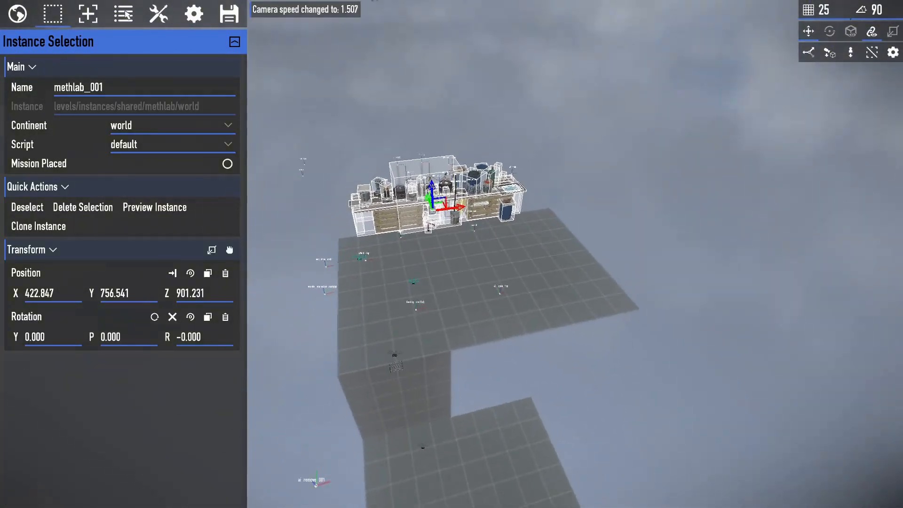
key(w)
key(d)
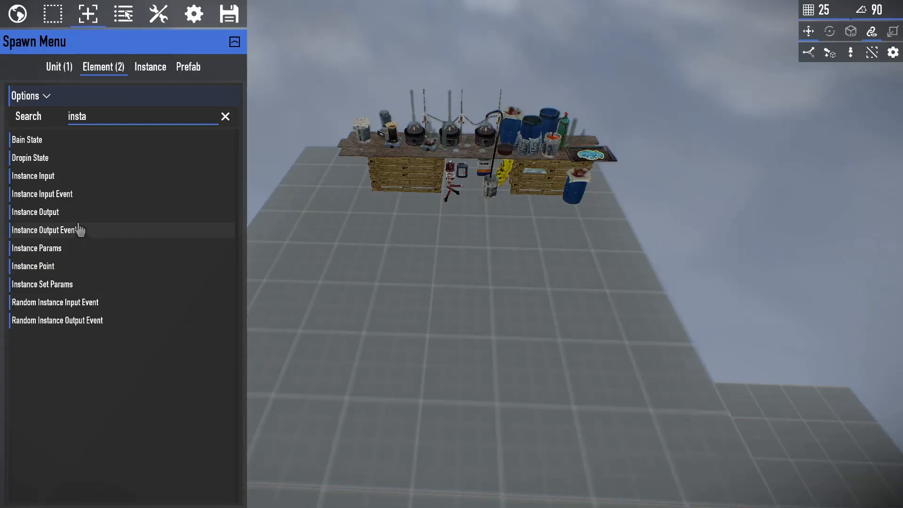
- Spawn an Instance Input Event at X 800, Y 900, Z 525, link it to methlab_001, and choose an event for that instance
click(76, 194)
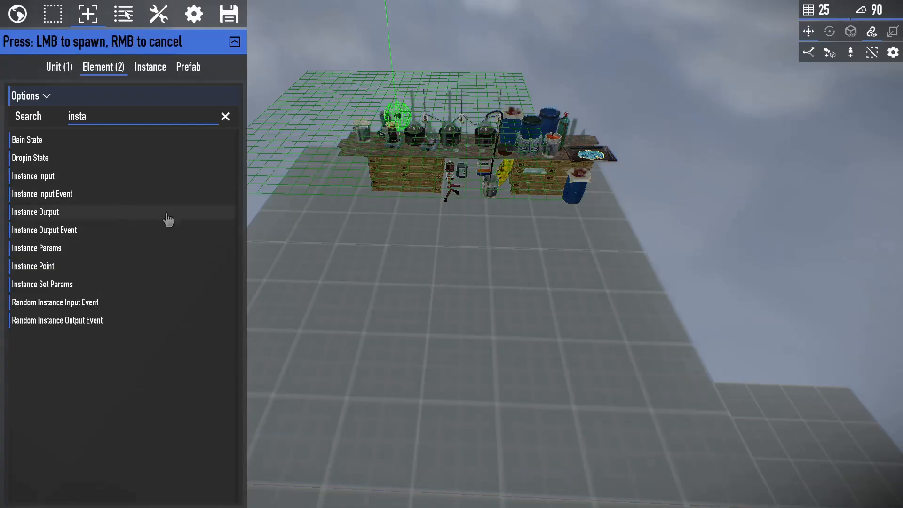
click(384, 249)
click(443, 158)
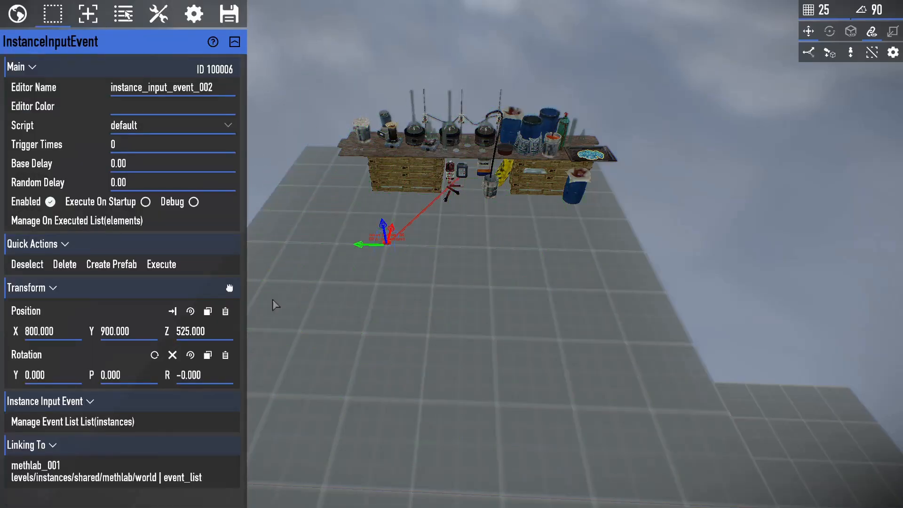
click(103, 420)
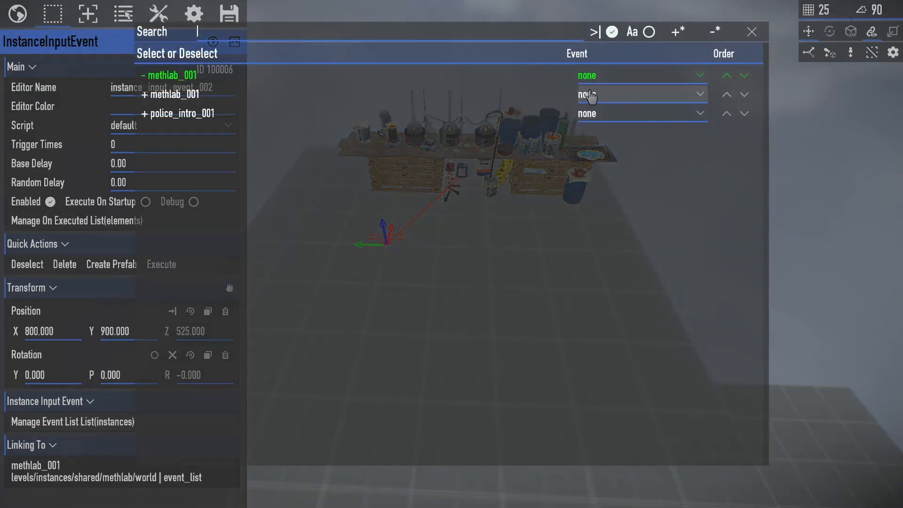
click(620, 77)
click(630, 133)
click(749, 33)
right_drag(638, 126, 570, 188)
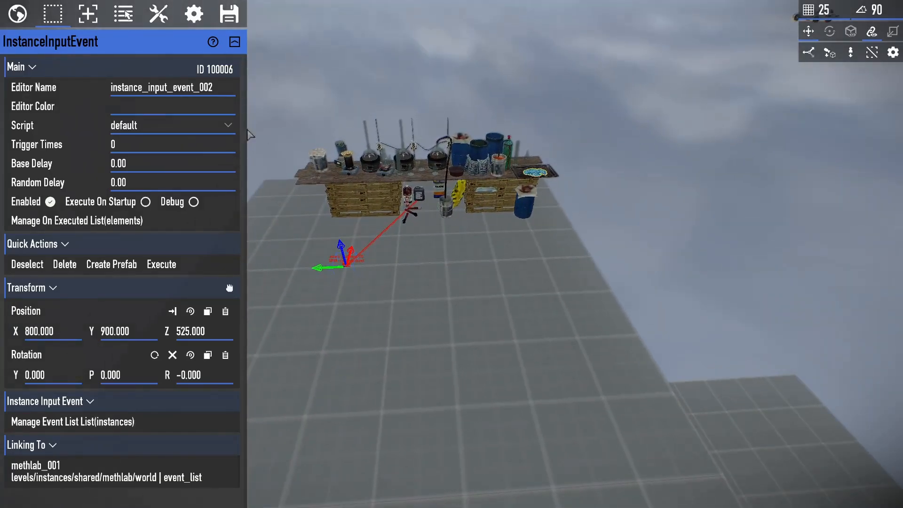
- Spawn an Instance Output Event beside the methlab at X 800, Y 600, Z 525 and link it only to methlab_001
click(88, 14)
click(45, 230)
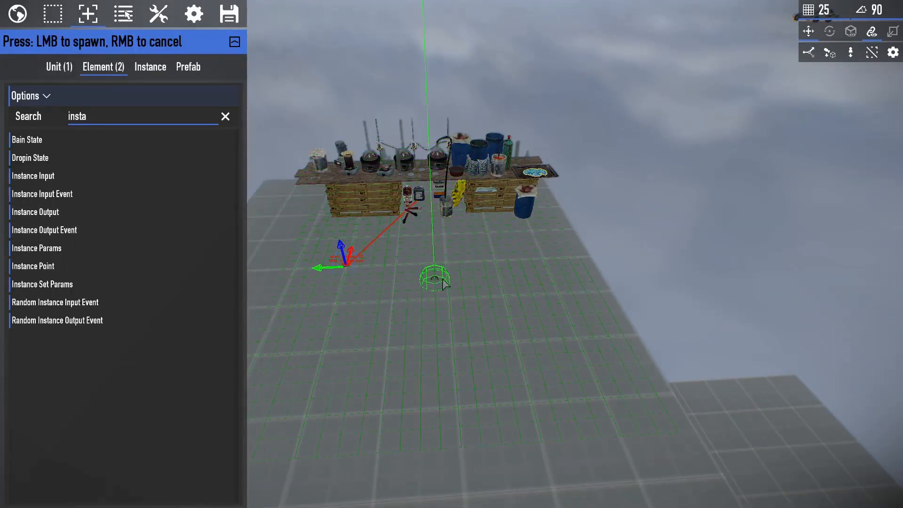
click(497, 267)
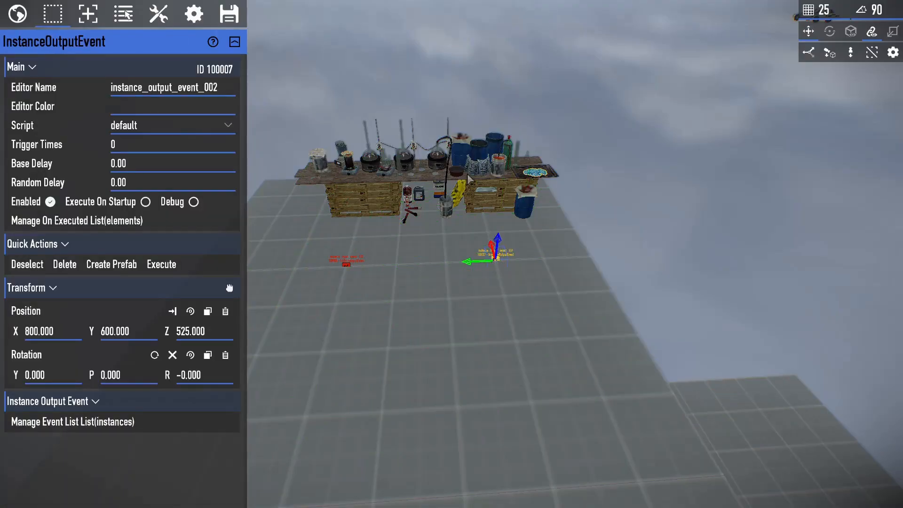
click(468, 181)
click(493, 260)
click(347, 265)
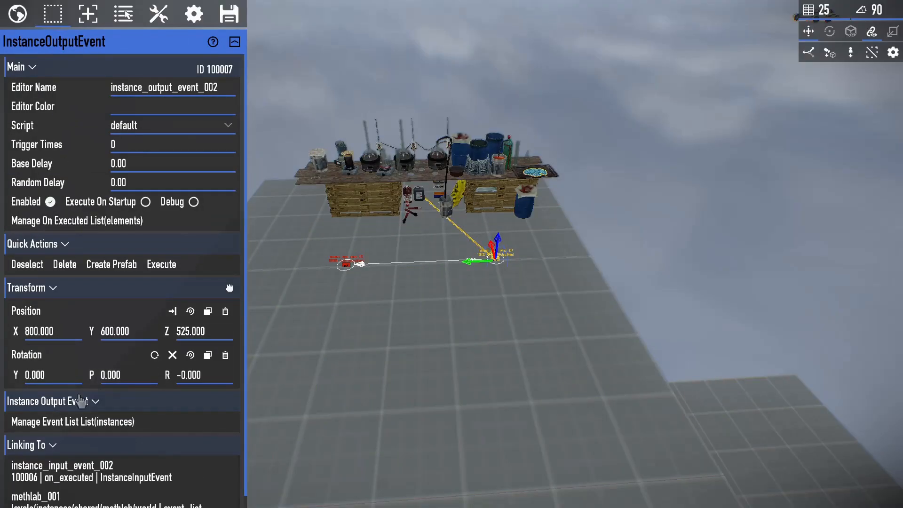
click(347, 263)
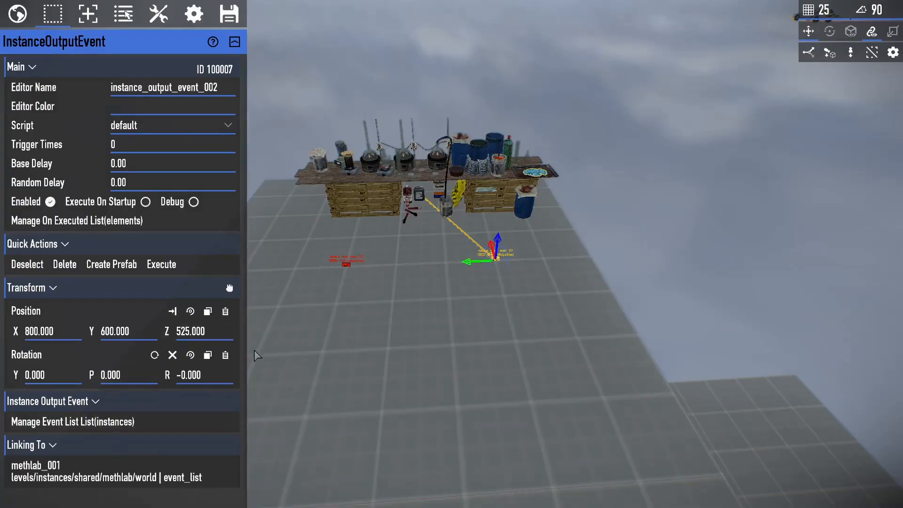
- Choose the methlab_001 event in the instance output event's list
click(73, 423)
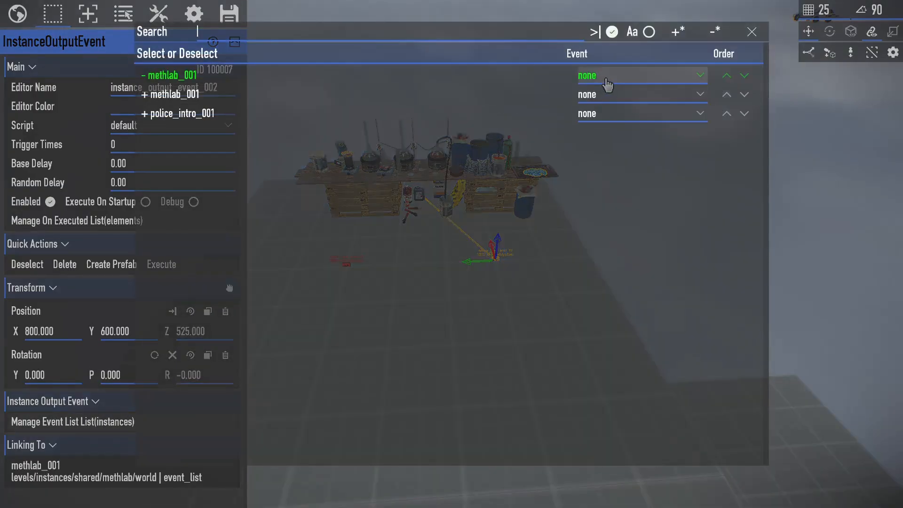
click(607, 79)
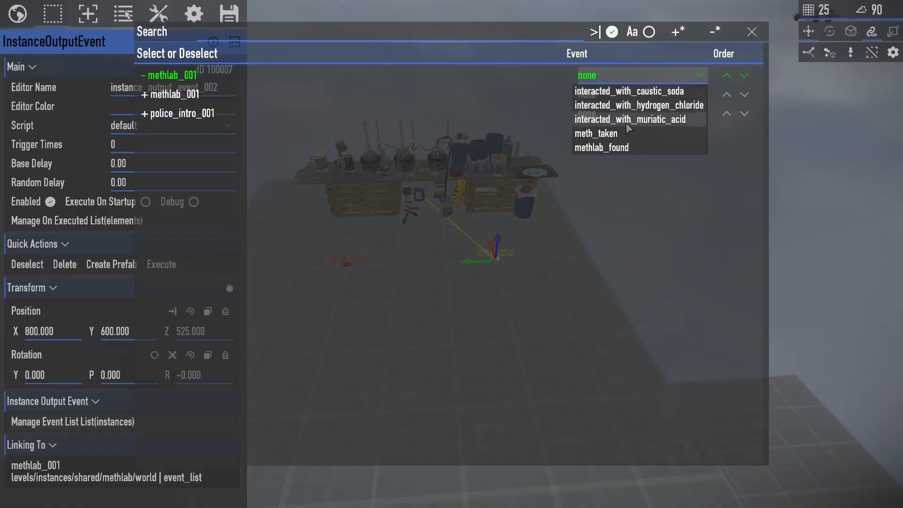
click(637, 145)
click(753, 33)
right_drag(712, 104, 323, 215)
click(323, 215)
click(504, 256)
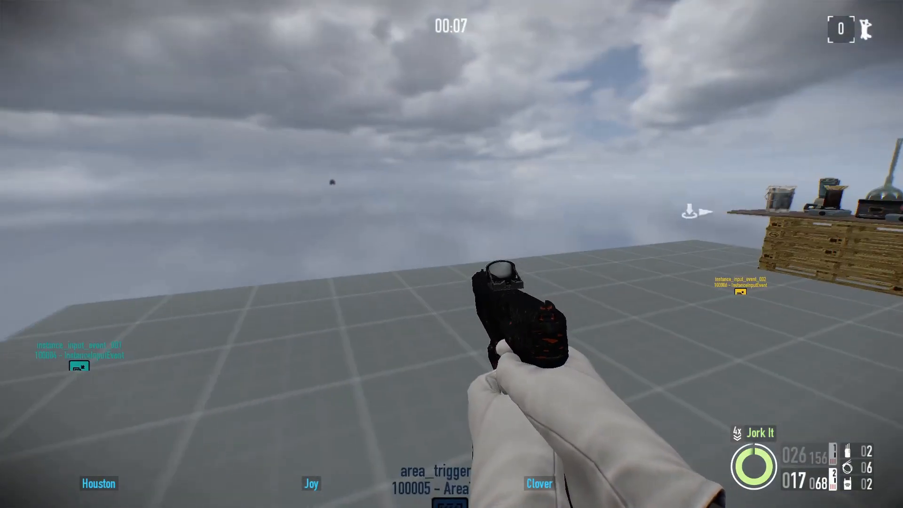
- Playtest the level by taking the meth from the lab and shooting at the police who arrive by truck
key(w)
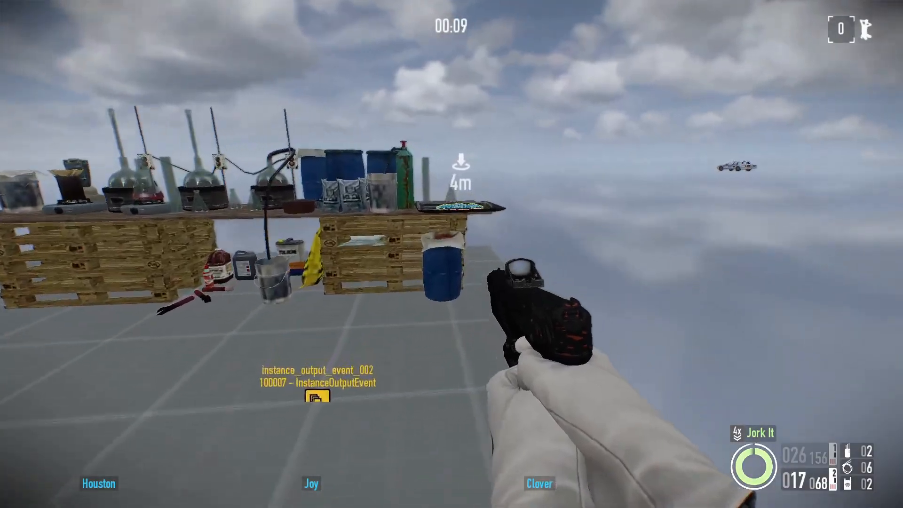
key(f)
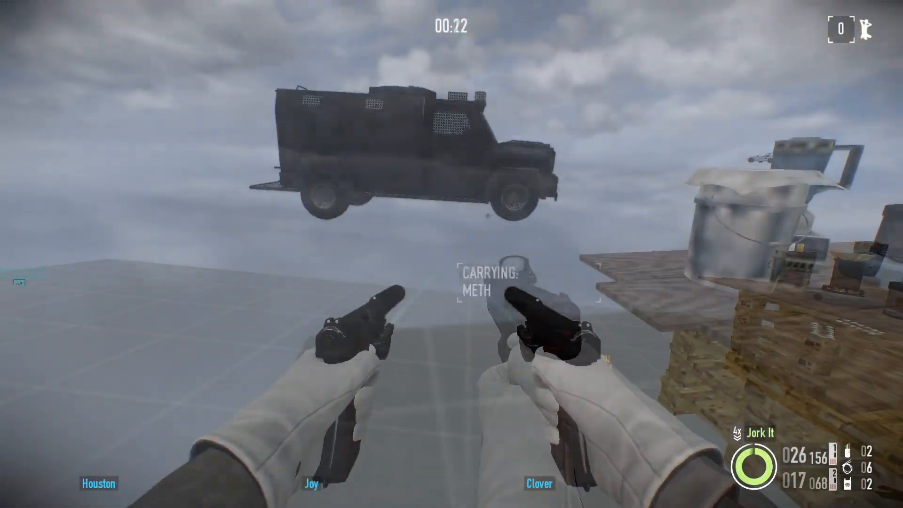
key(w)
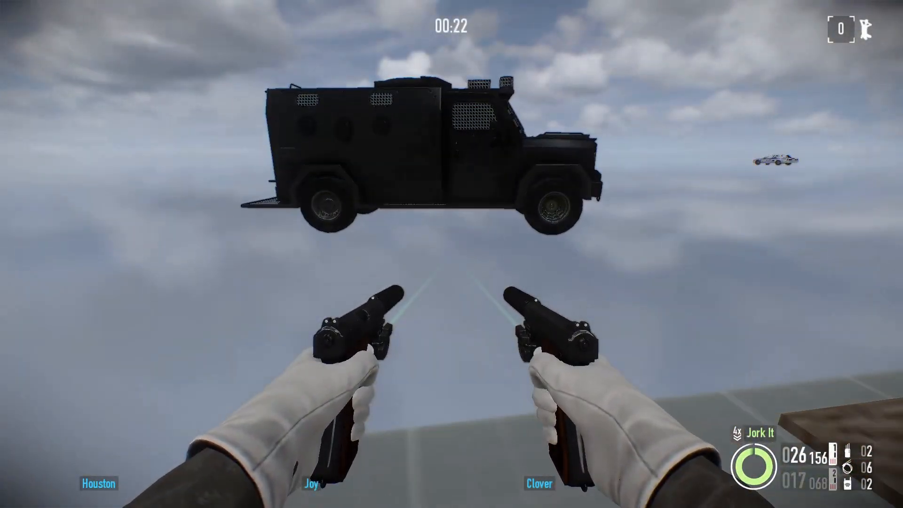
key(w)
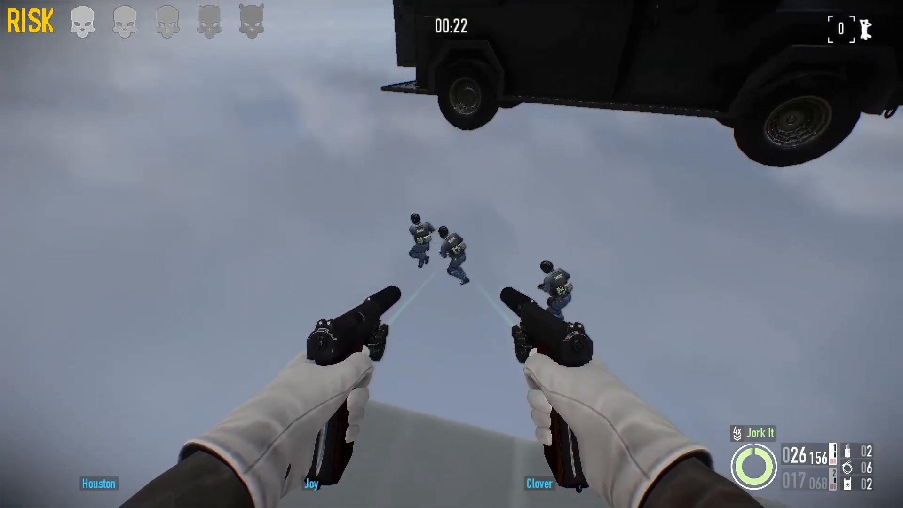
click(452, 254)
click(452, 254)
click(451, 254)
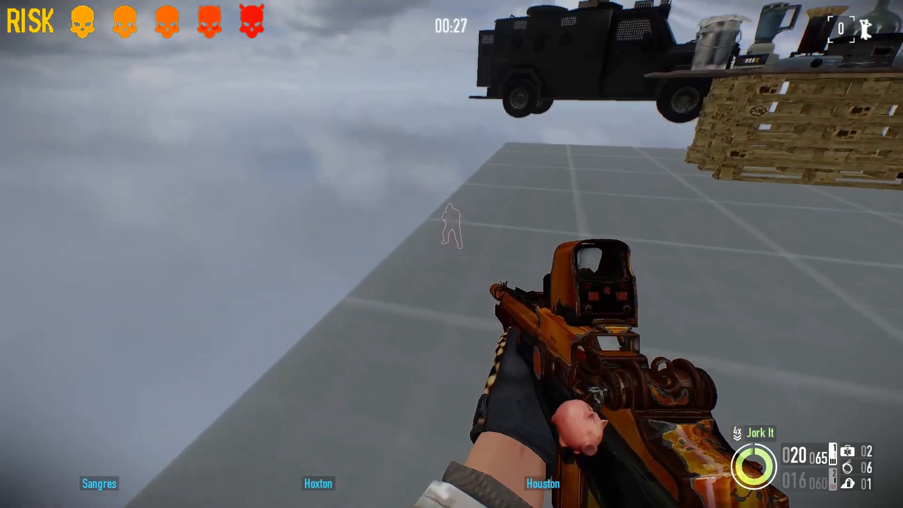
key(f)
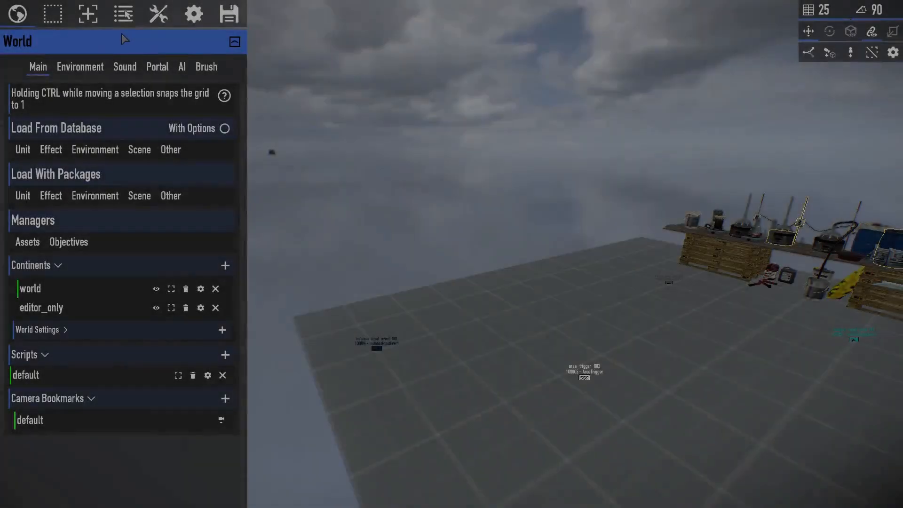
- Clone the police_intro_001 instance as BLE_Turret and replace the original with the clone
click(120, 24)
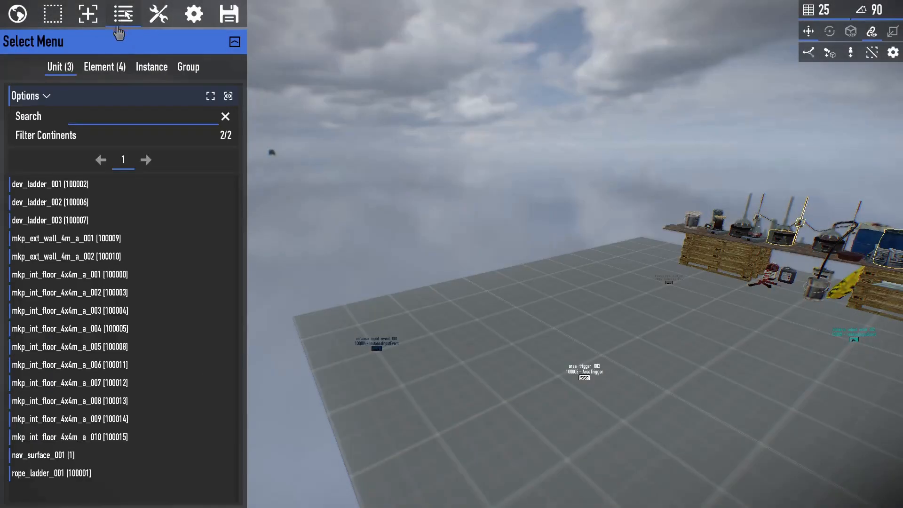
click(133, 65)
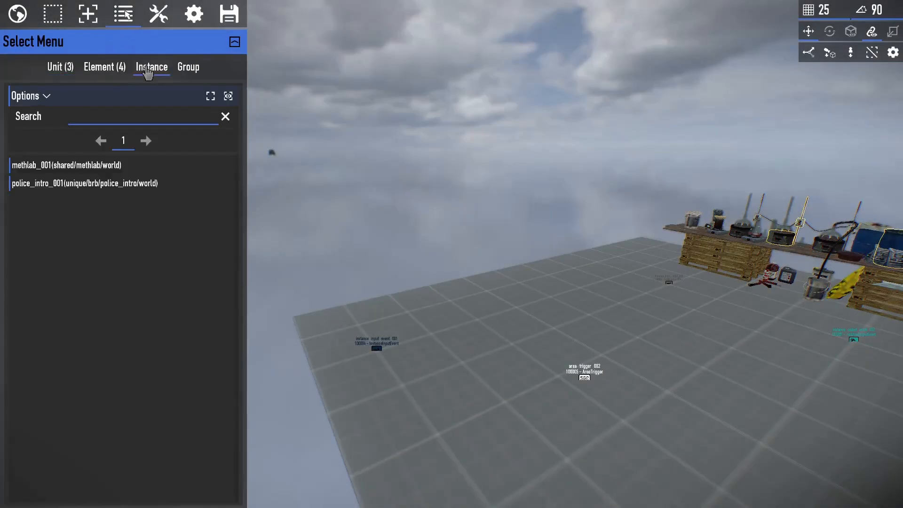
click(92, 185)
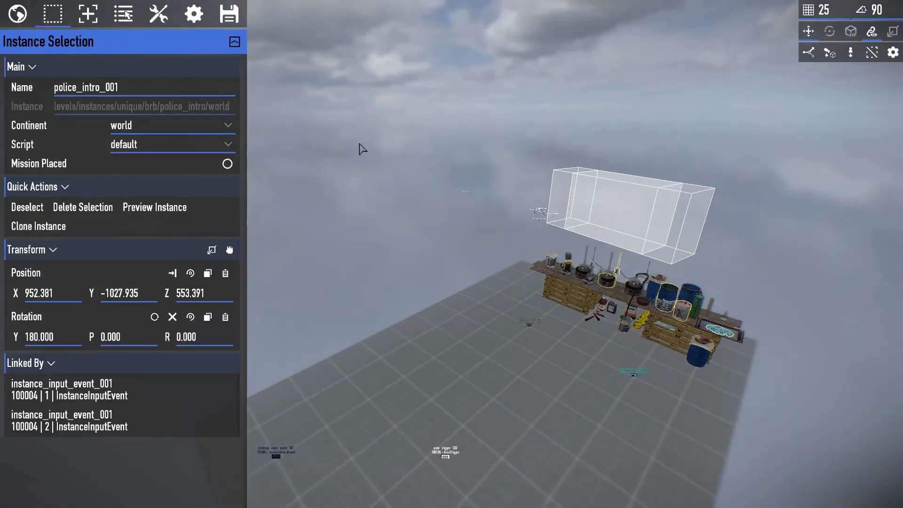
click(47, 227)
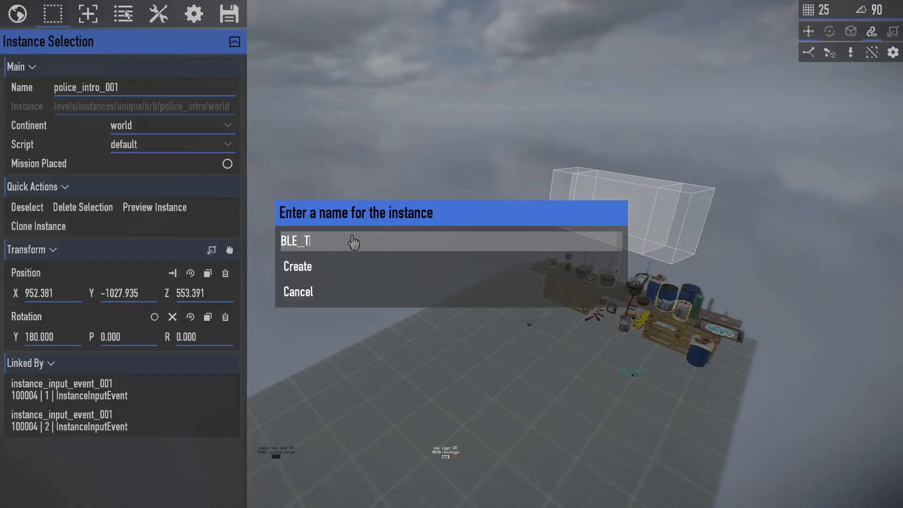
click(347, 267)
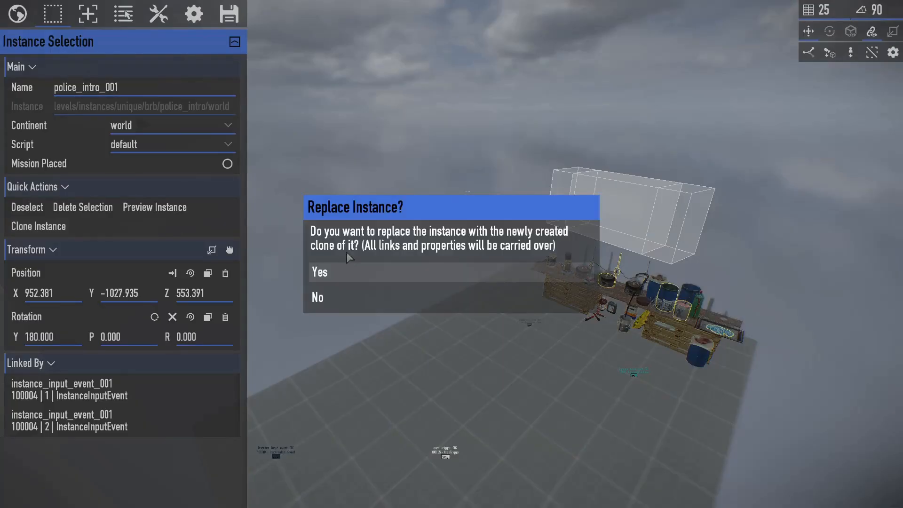
click(372, 271)
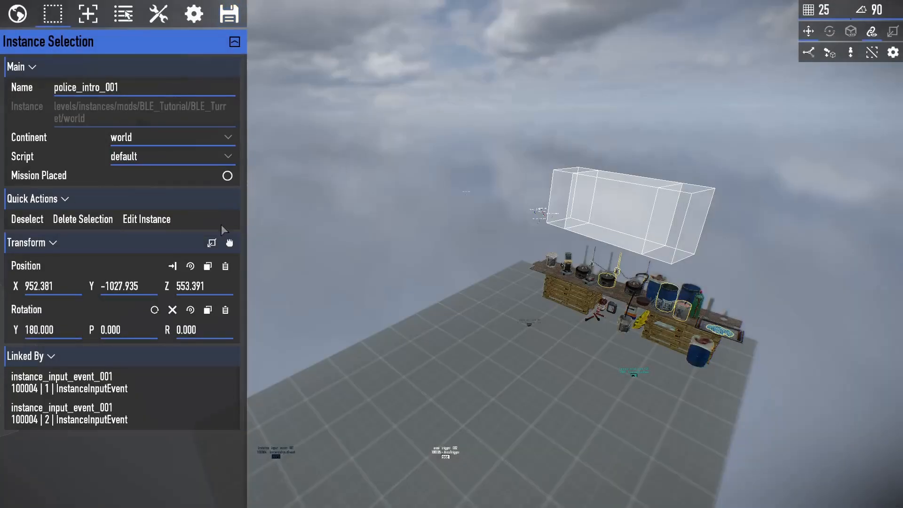
- Load the cloned BLE_Turret instance as a level for editing
click(150, 220)
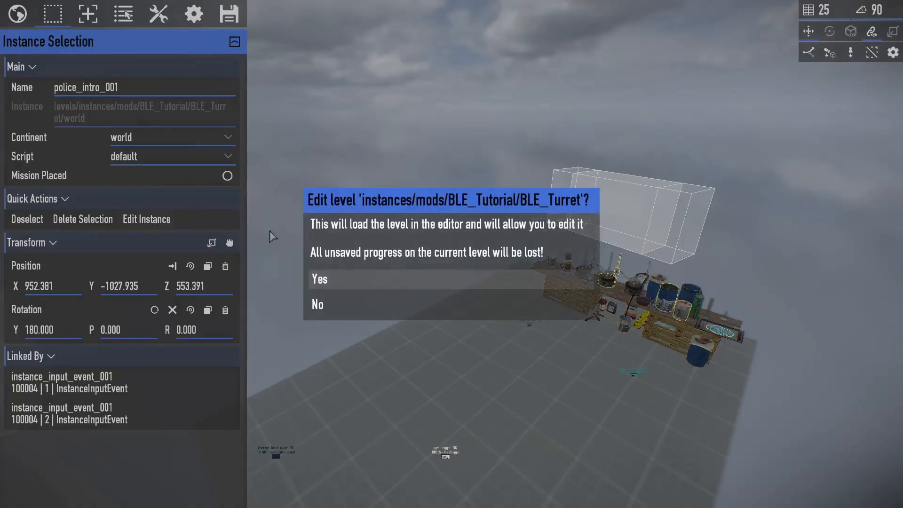
click(366, 283)
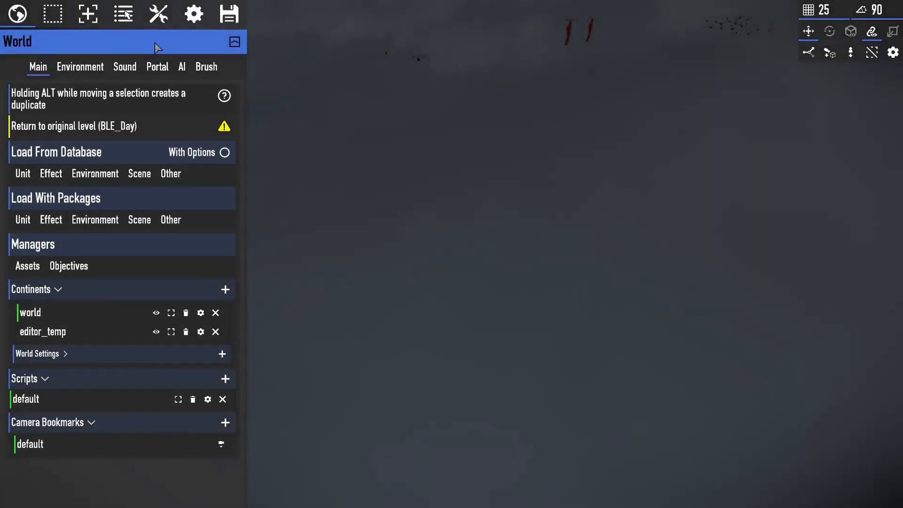
right_drag(158, 48, 299, 89)
- Search the existing elements of the instance for filter
click(118, 9)
click(104, 67)
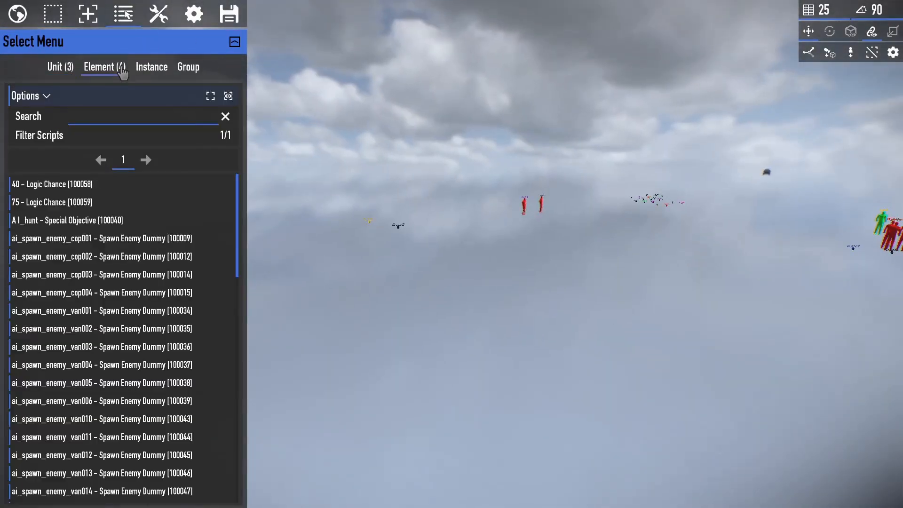
click(117, 119)
text(filter)
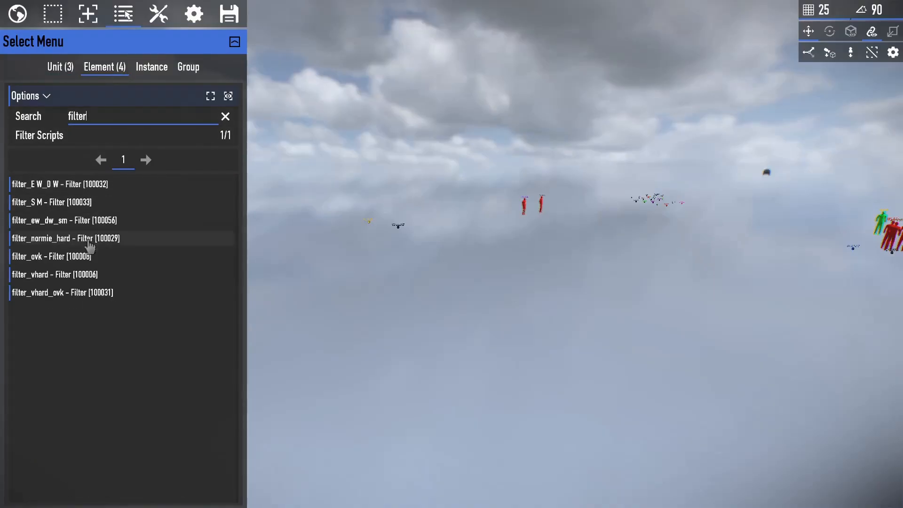
- Select the filter_ew_dw_sm, filter_ovk and filter_vhard filters plus the seq_turret_spawn_and_activate element, and try to delete them
click(65, 220)
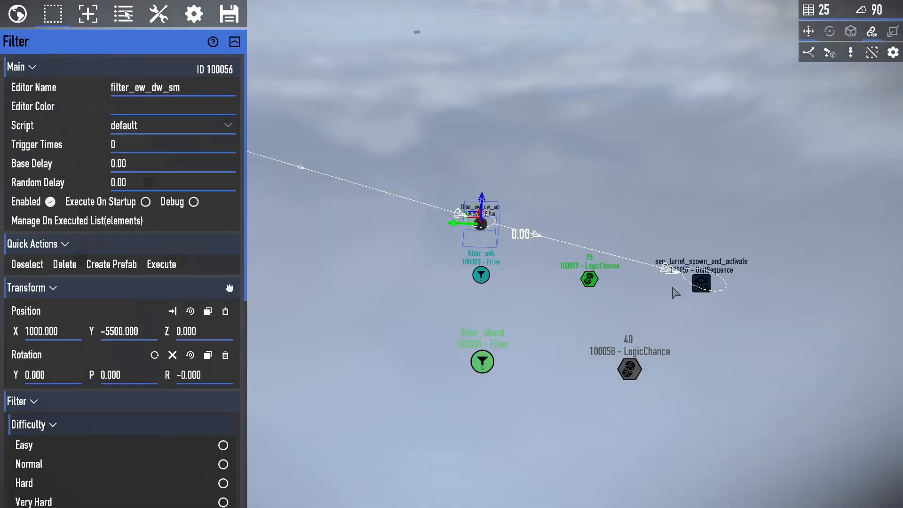
ctrl+click(488, 279)
ctrl+click(487, 360)
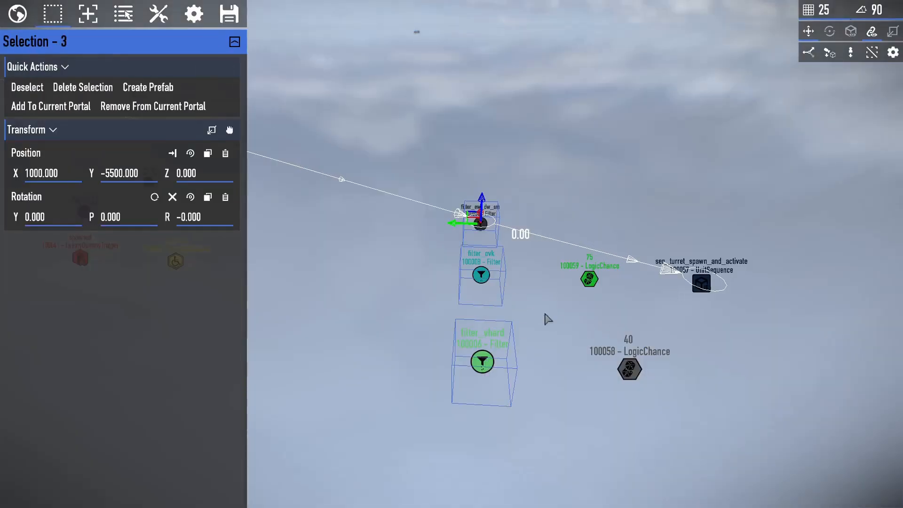
key(Delete)
key(Return)
click(697, 290)
key(Delete)
key(Return)
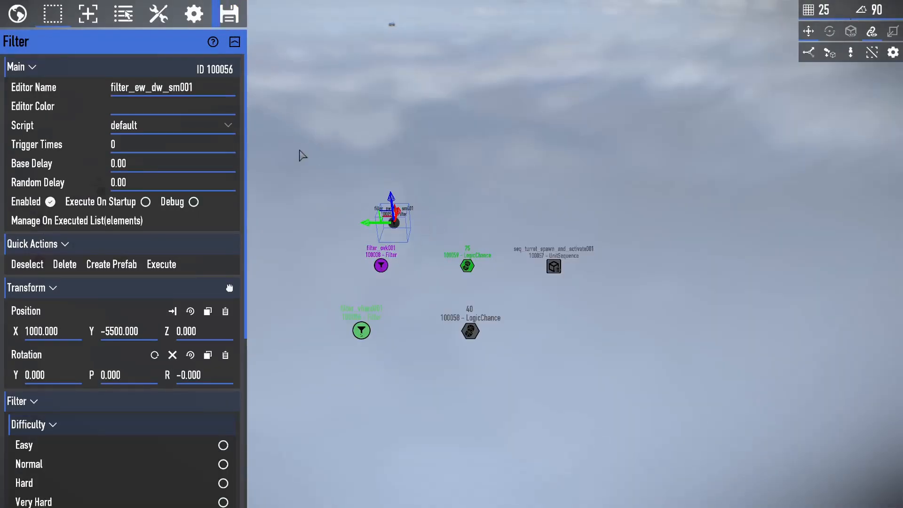
- Return to the original BLE_Day level and set the game difficulty to Death Wish
click(17, 14)
click(95, 150)
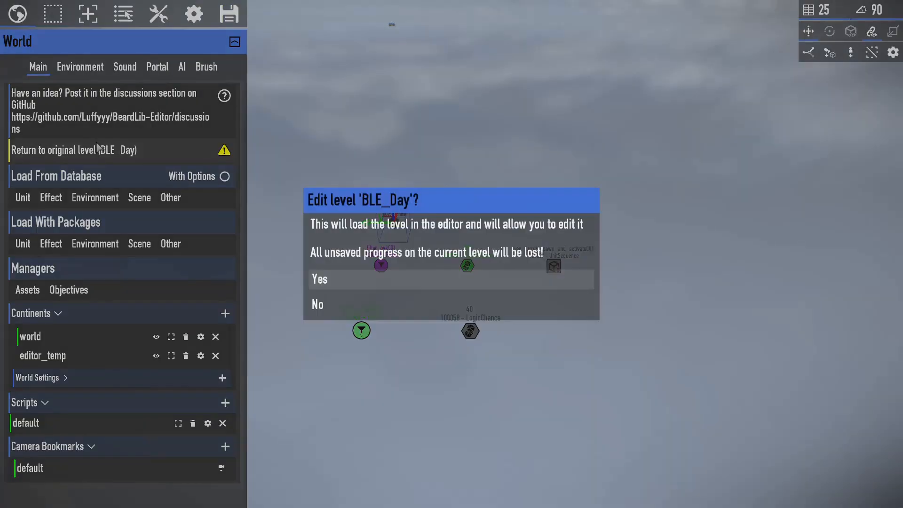
click(389, 281)
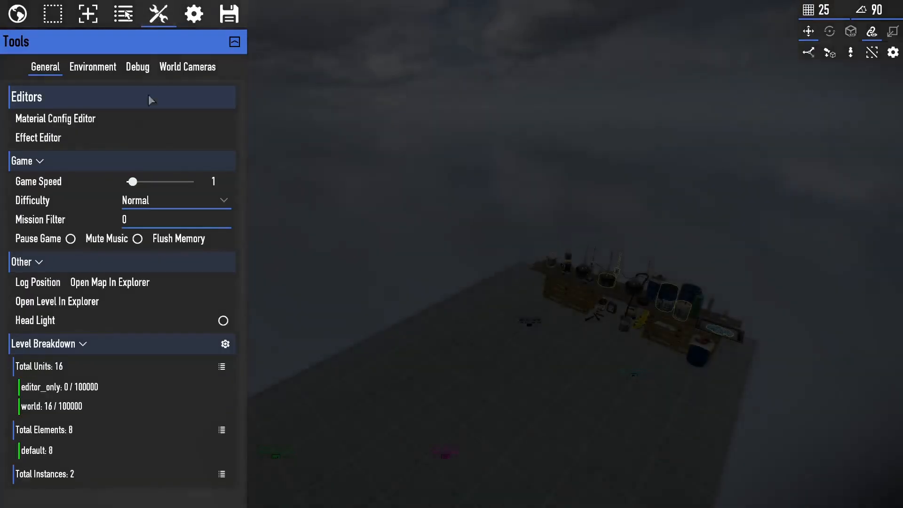
click(151, 202)
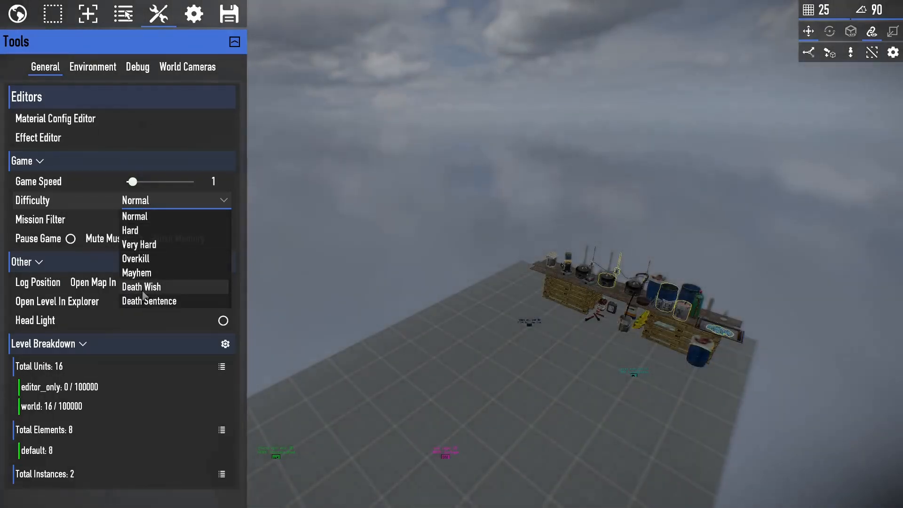
click(141, 287)
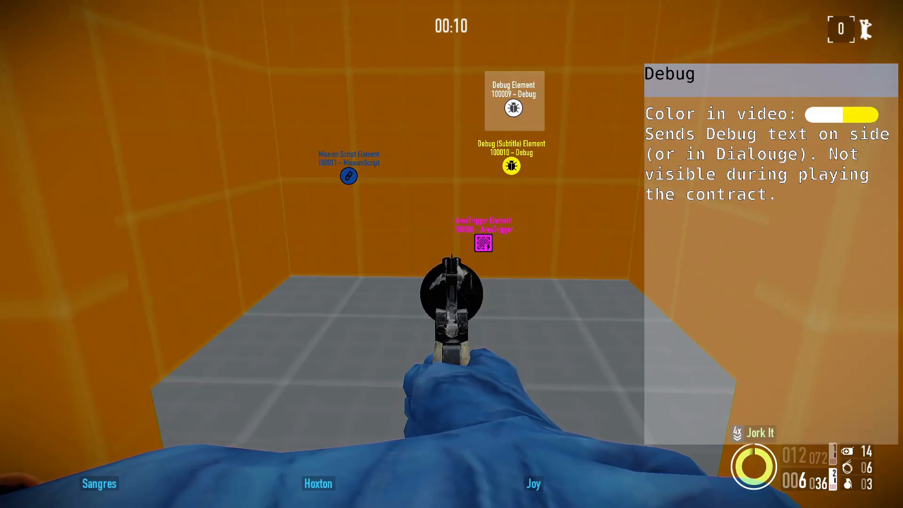
- Playtest the Debug room by walking into its area trigger, and try out the Whisper State room with its guard
key(w)
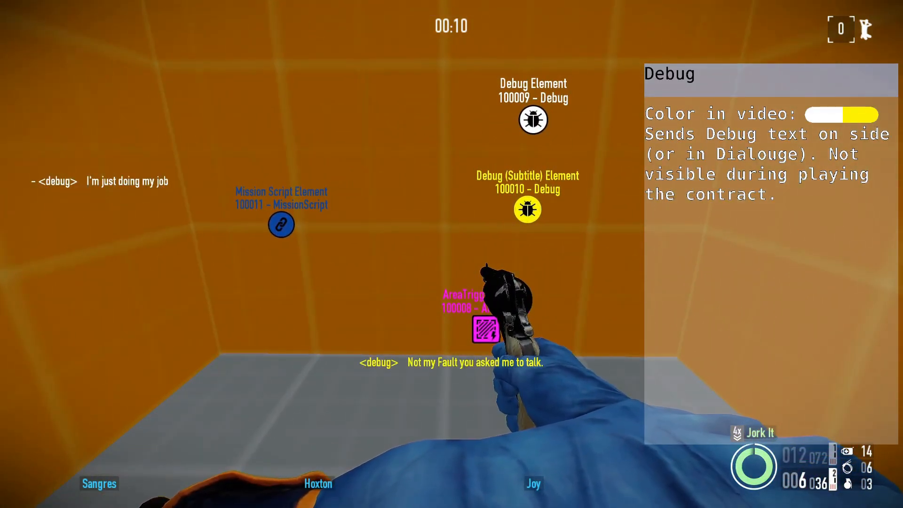
key(s)
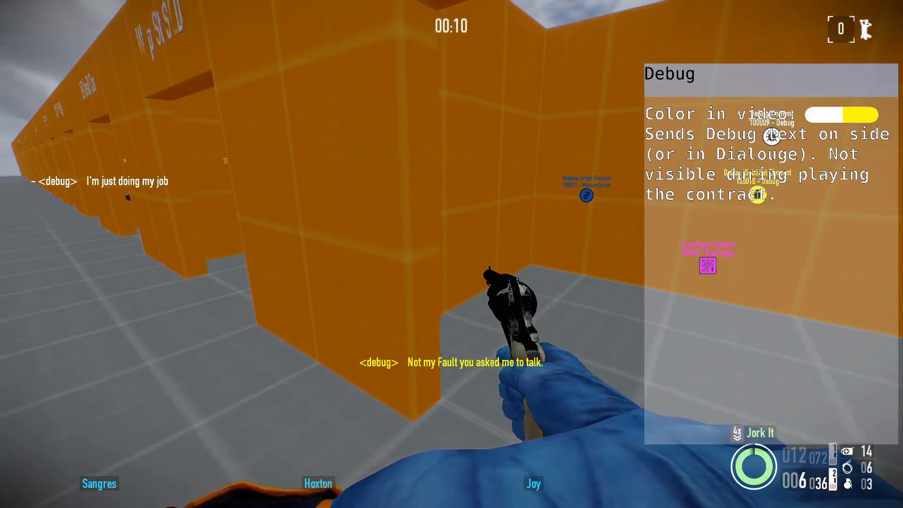
key(w)
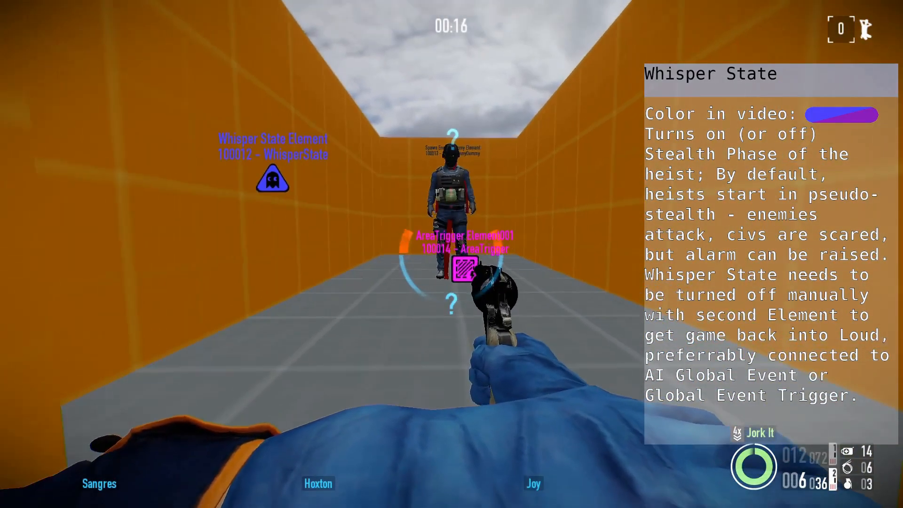
key(f)
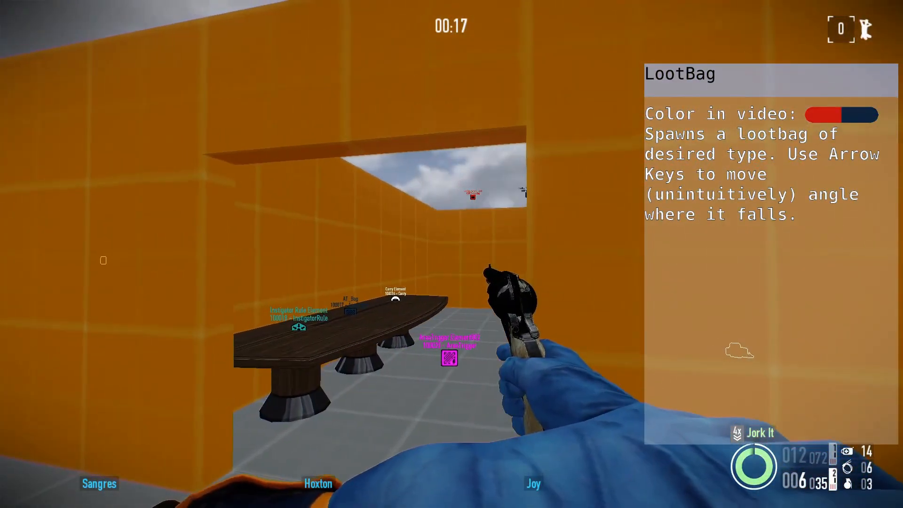
- Walk into the LootBag room's area trigger and look at the Gold and Yayo LootBag elements above the back wall
key(w)
key(1)
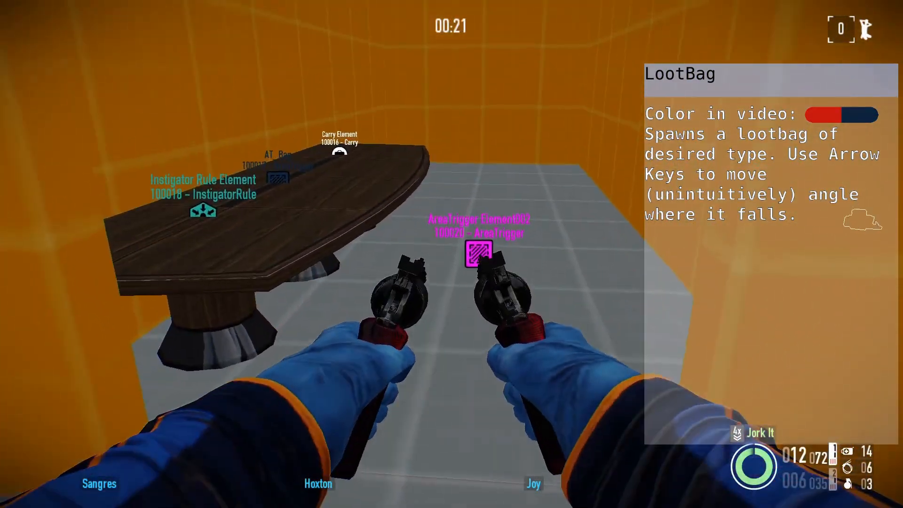
right_click(451, 254)
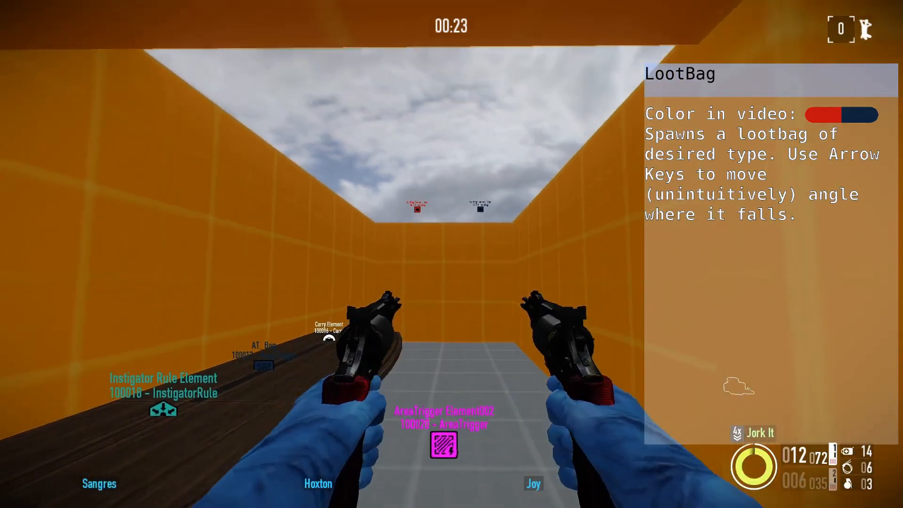
key(w)
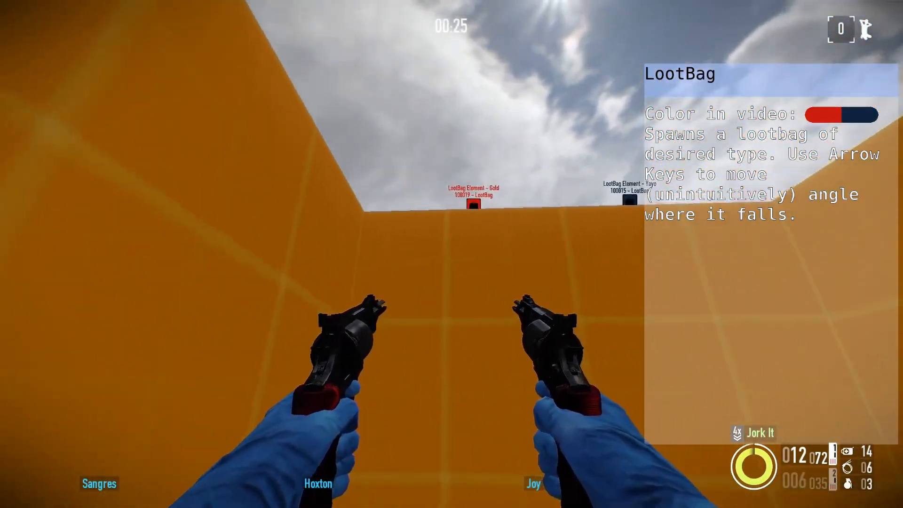
right_click(452, 254)
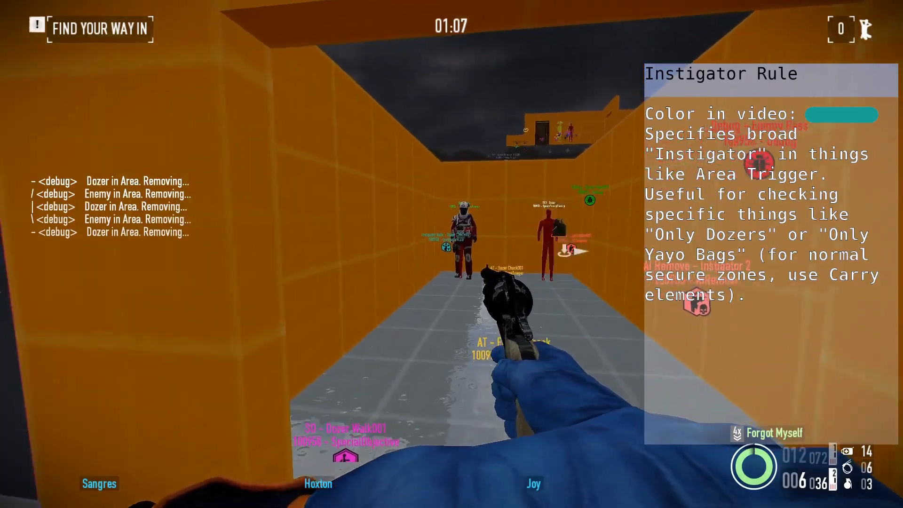
- Examine the Instigator Rule and AI Remove elements by walking among the dozer and enemy area triggers
right_click(451, 254)
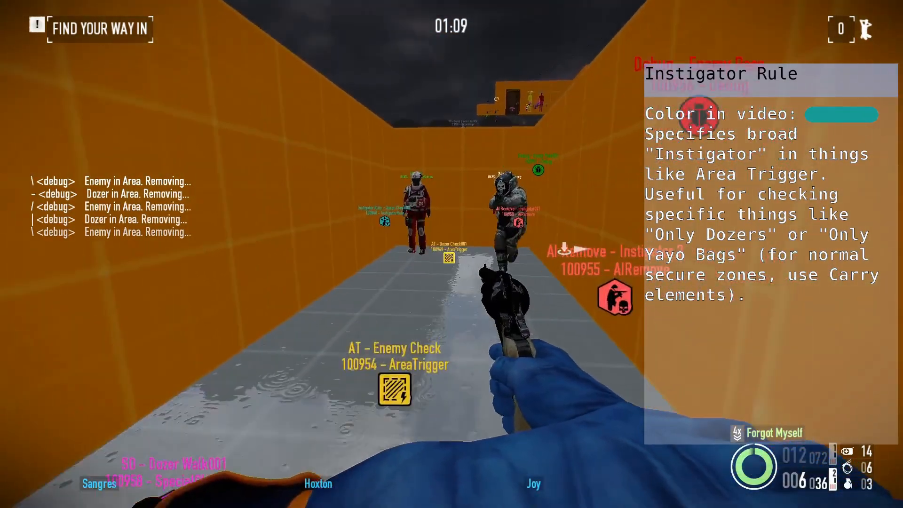
key(w)
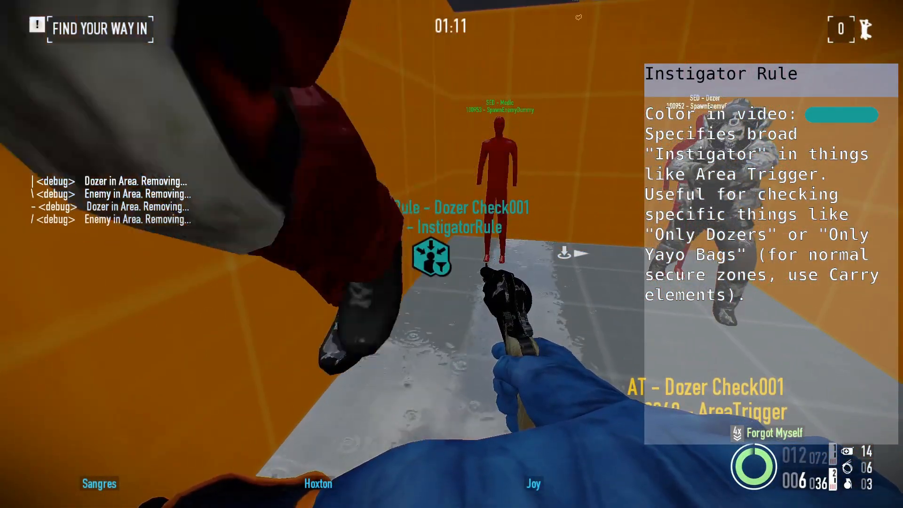
key(s)
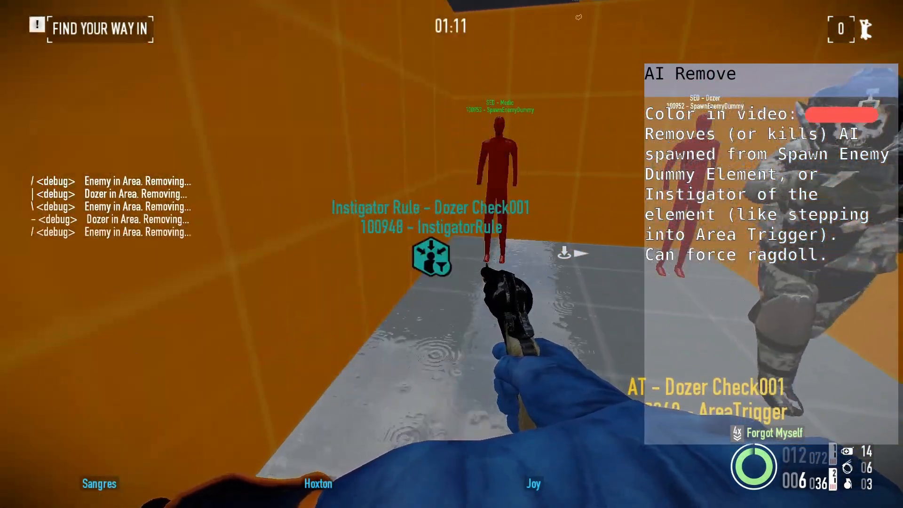
key(s)
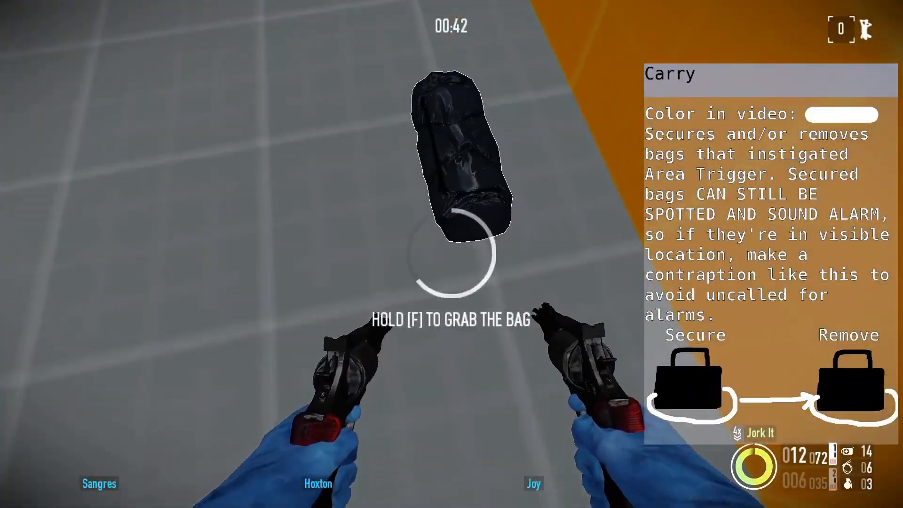
- Test the Carry element by grabbing the Yayo bag and throwing it onto the table, and throw the High Heels bag
key(f)
key(w)
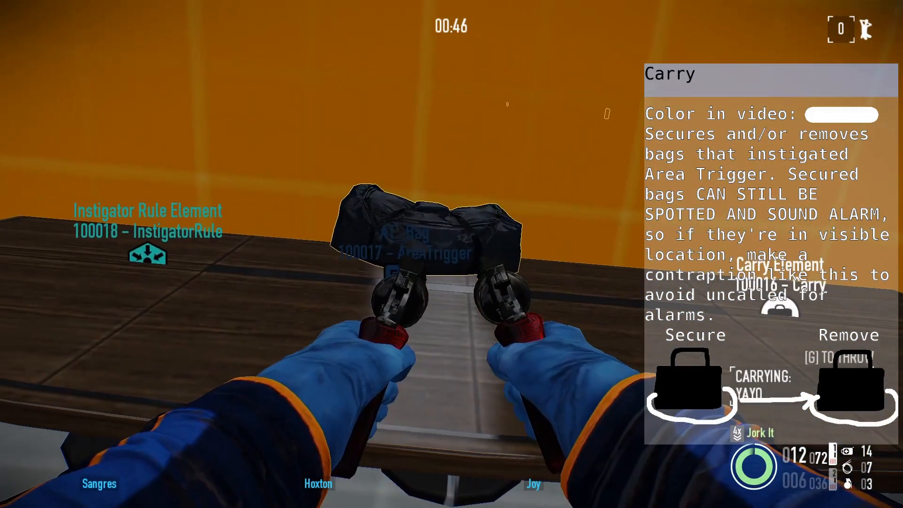
key(g)
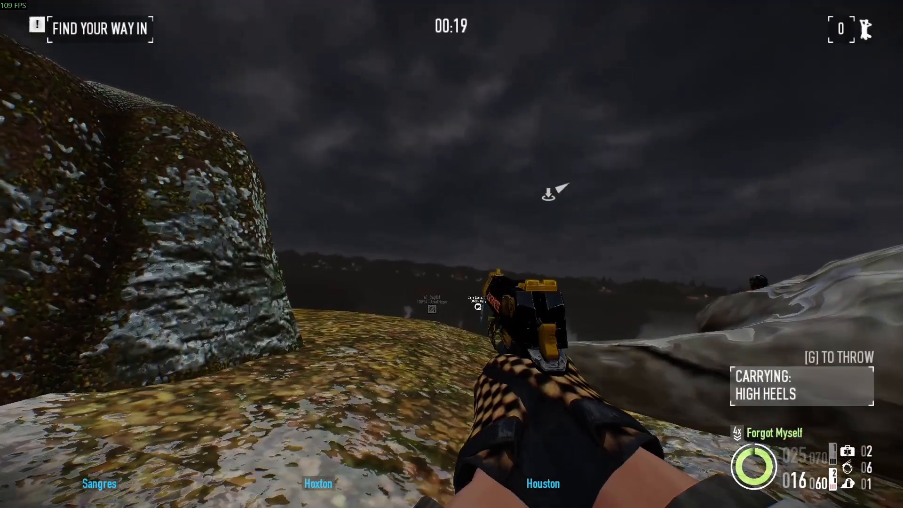
key(g)
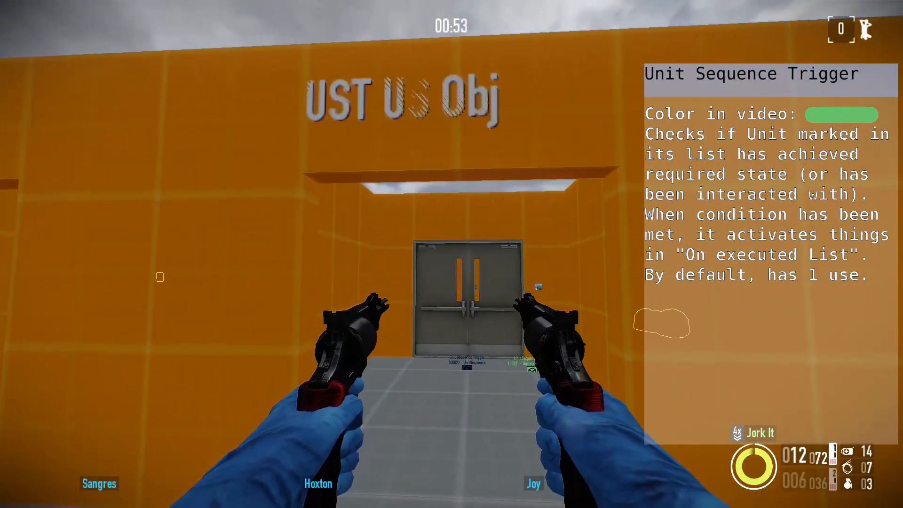
- Test the Unit Sequence Trigger by using the device beside the double doors and walking through to the Objective element
key(w)
key(w)
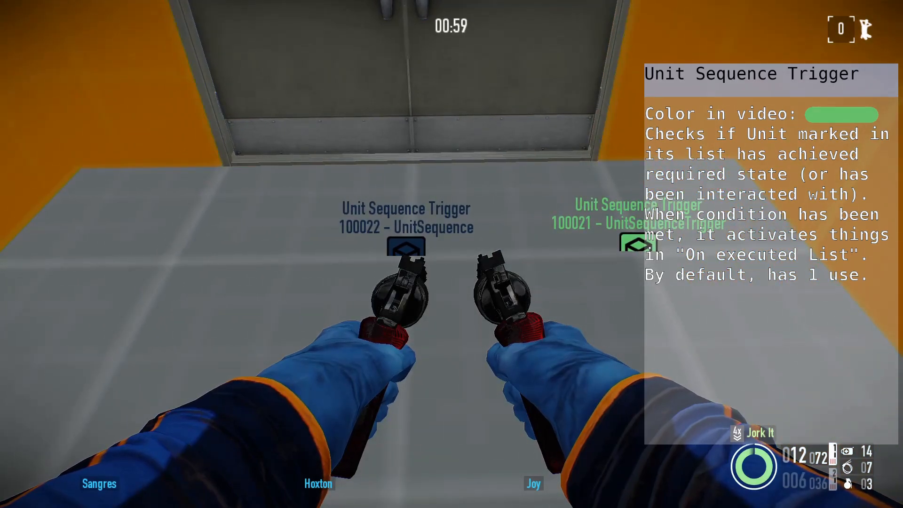
key(s)
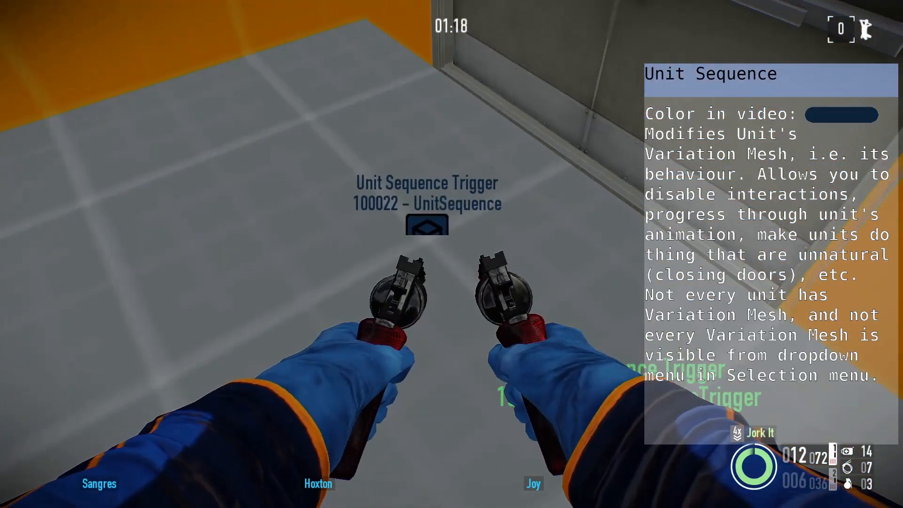
key(f)
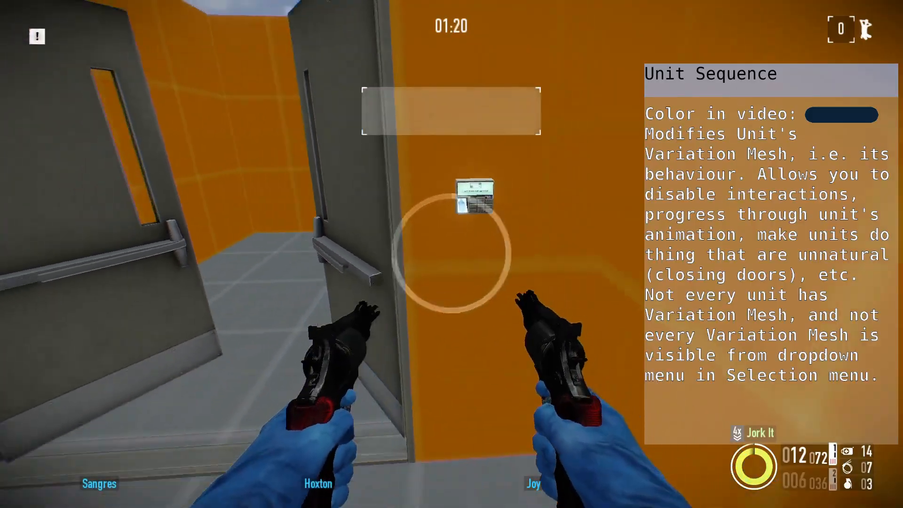
key(w)
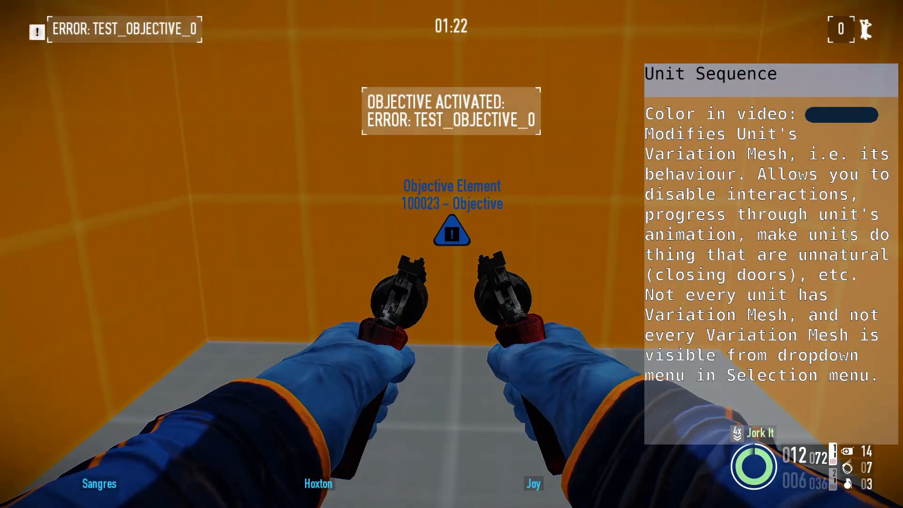
key(s)
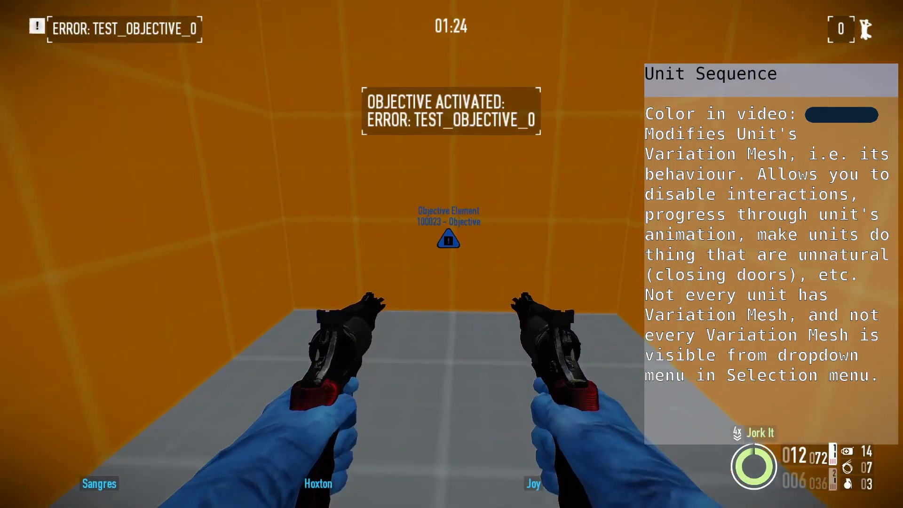
- Leave the playtest for the editor and add a new objective in the objectives manager
key(Escape)
key(Escape)
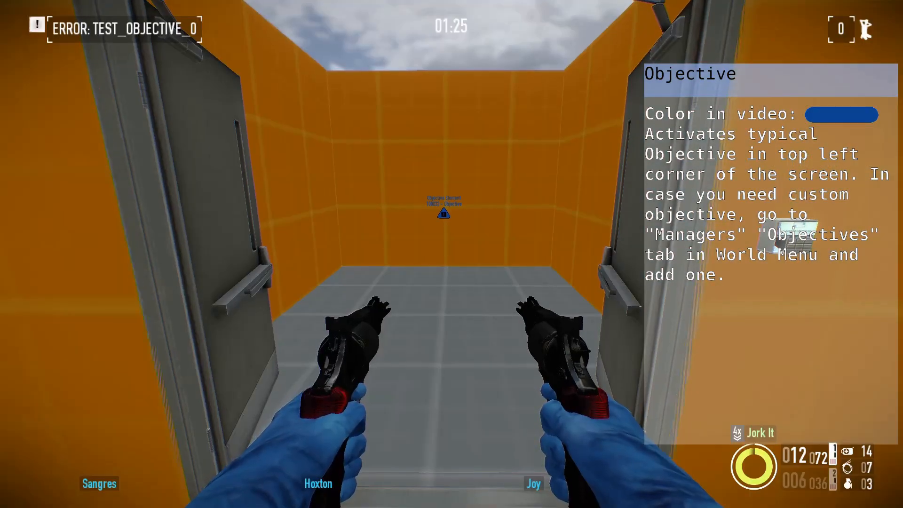
key(F10)
click(33, 14)
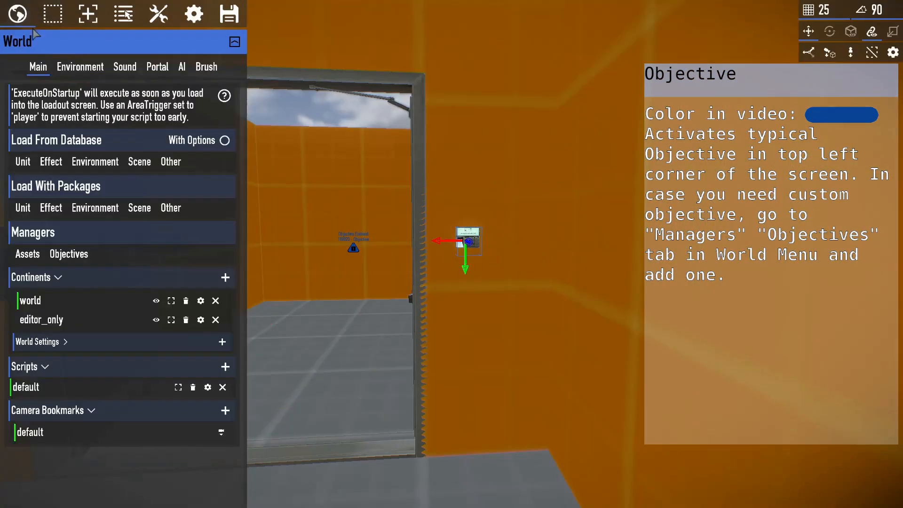
click(61, 254)
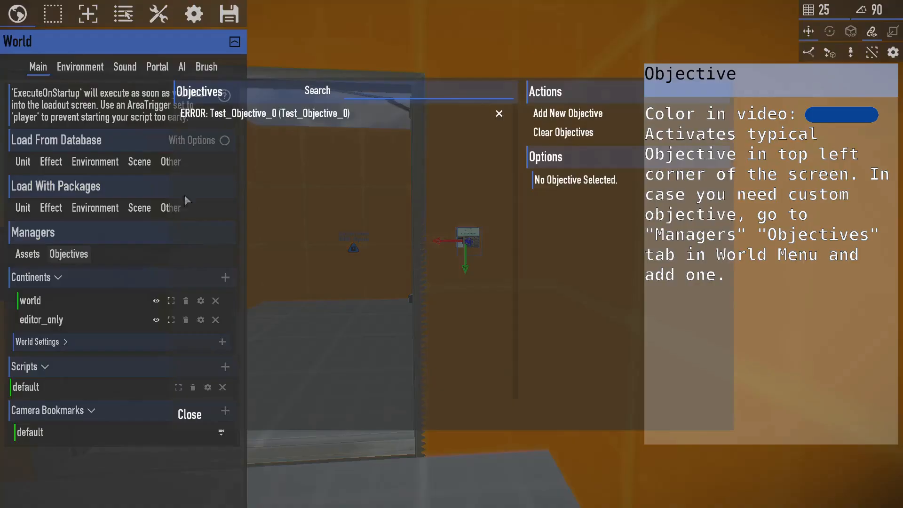
click(536, 114)
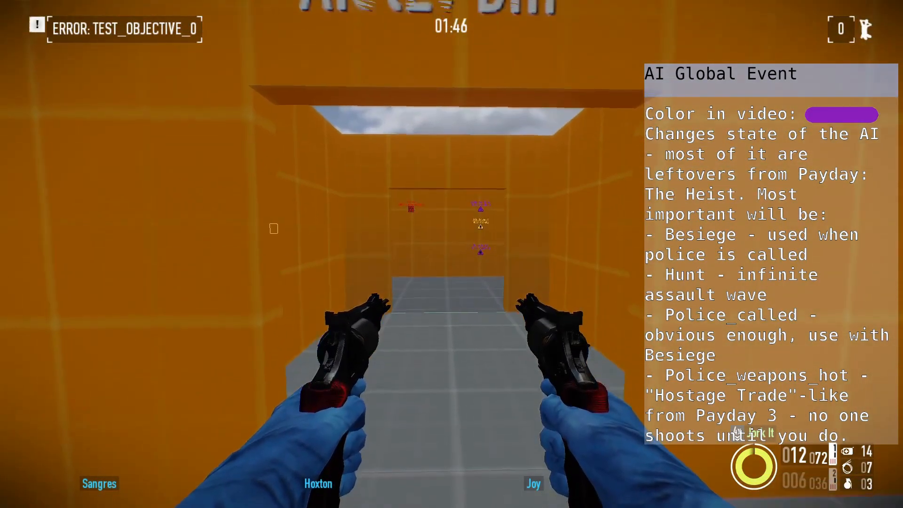
- Walk into the AI Global Event room and examine its AI Global Event, Difficulty and Whisper State elements
key(w)
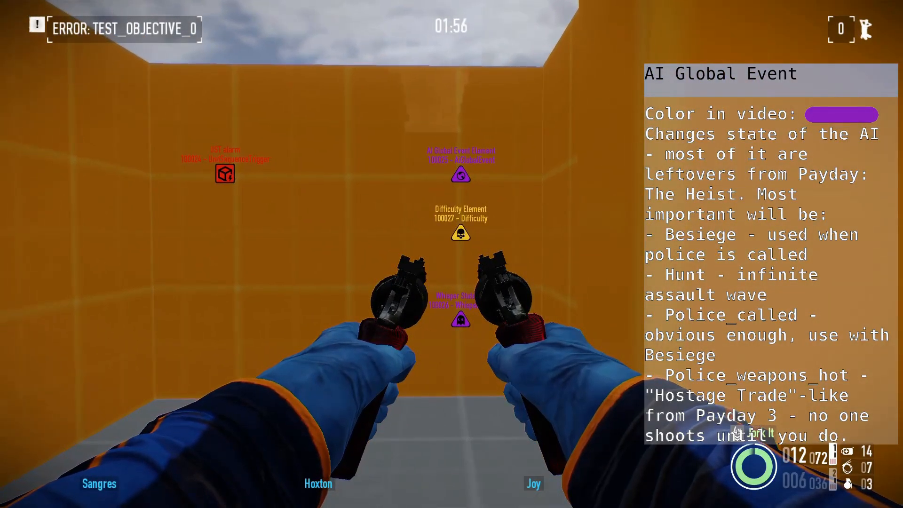
key(s)
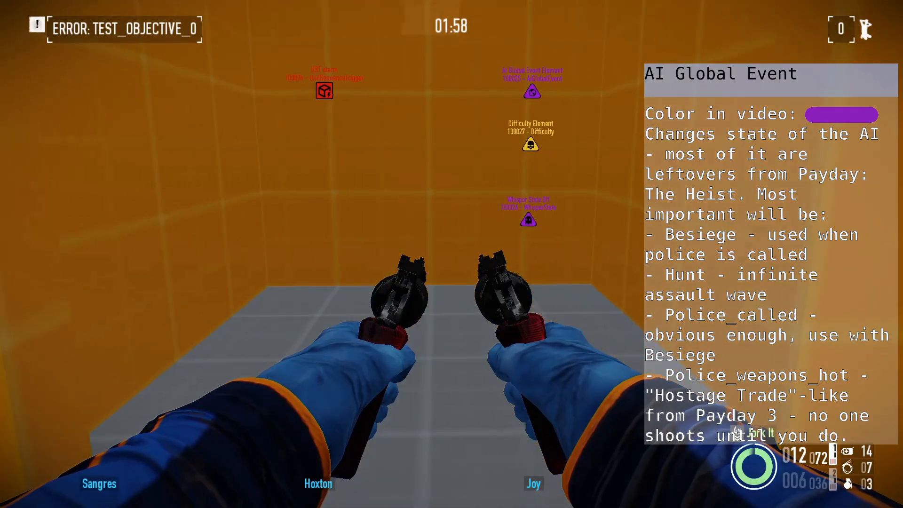
key(w)
key(e)
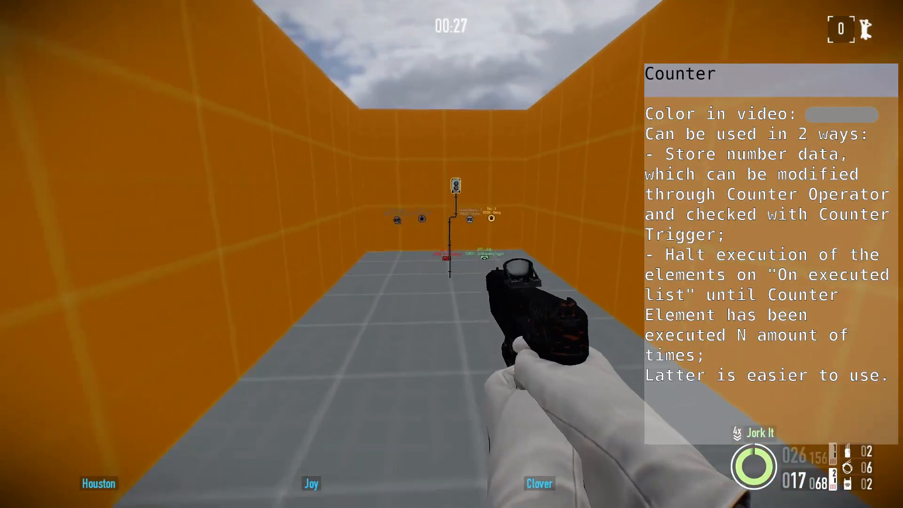
- Test the Counter element by pushing the wall button three times, and examine the Counter, Counter Trigger and Debug elements around it
key(w)
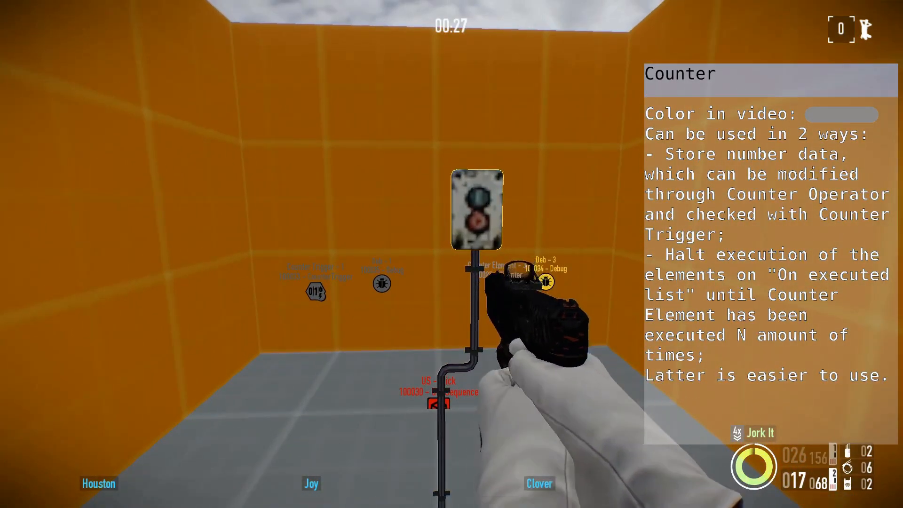
key(d)
right_click(452, 254)
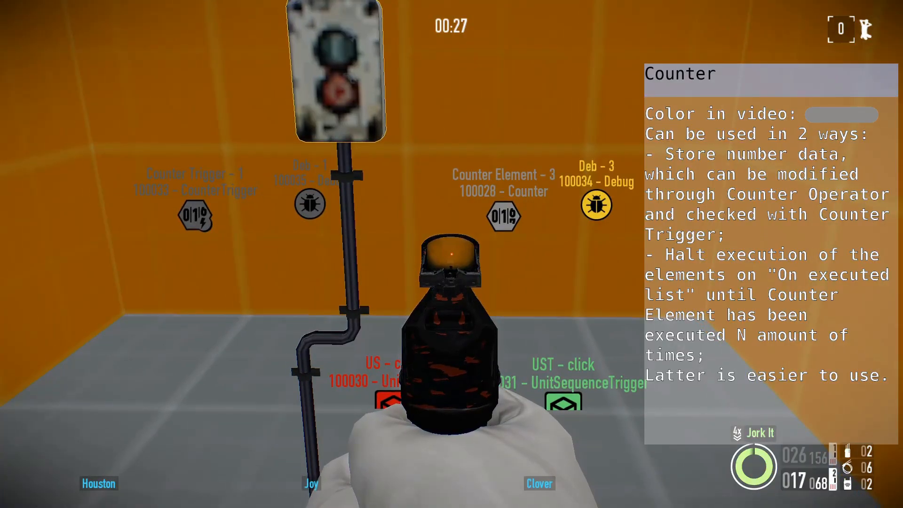
right_click(451, 254)
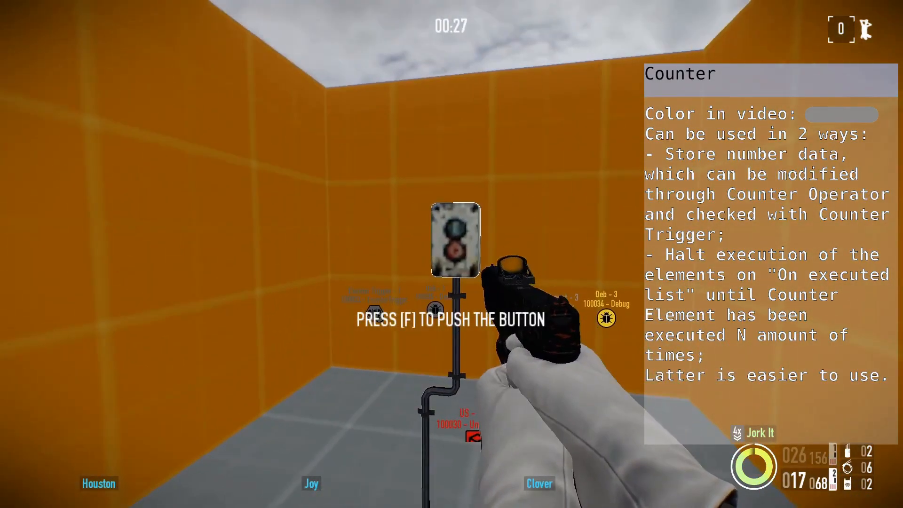
right_click(451, 254)
key(f)
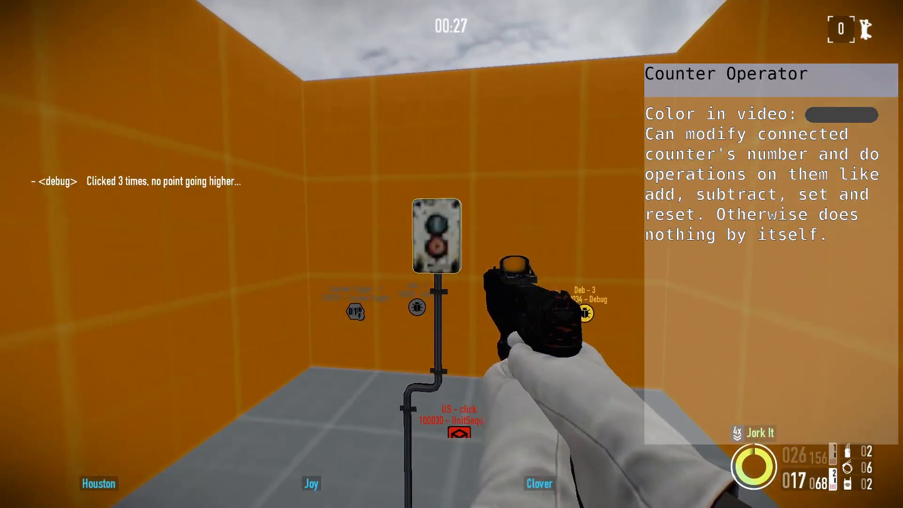
right_click(452, 254)
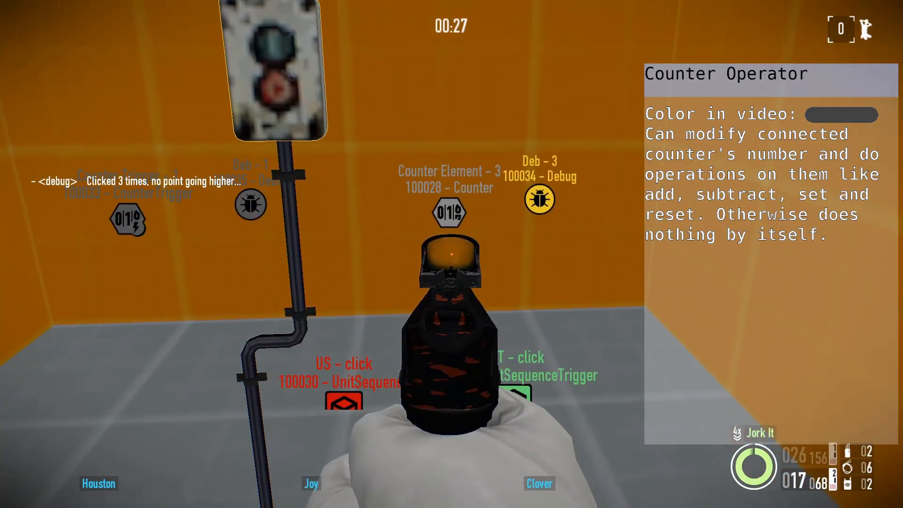
right_click(452, 255)
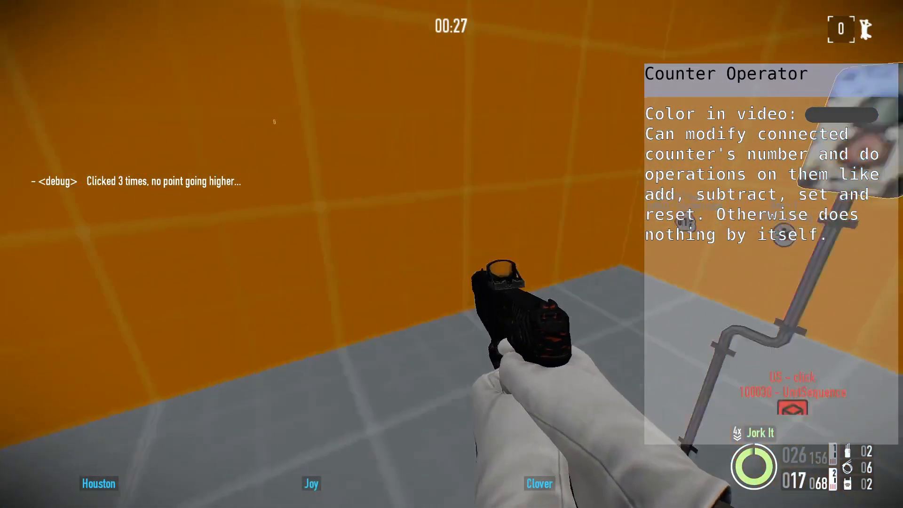
- Walk into the DLC Fltr Tog room and examine its DifficultyLevelCheck, Filter and Toggle elements in front of the barred gate
key(w)
key(w)
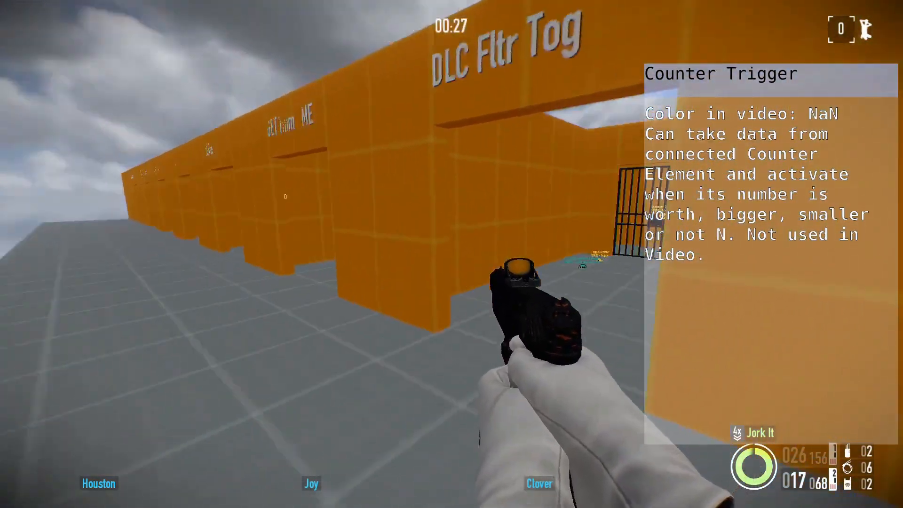
key(a)
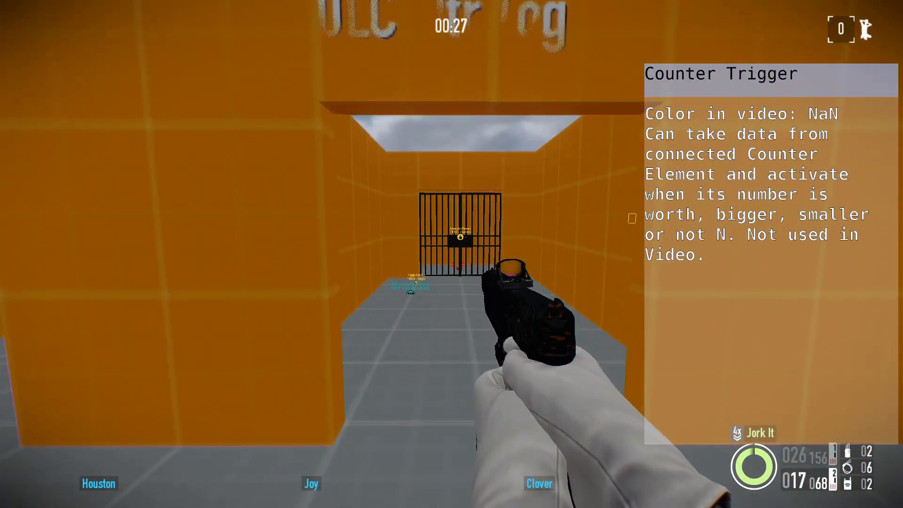
key(w)
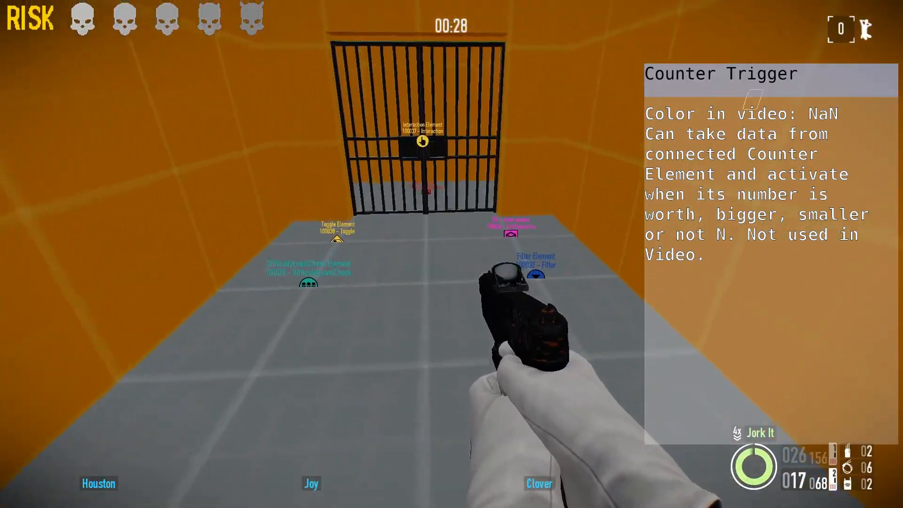
key(f)
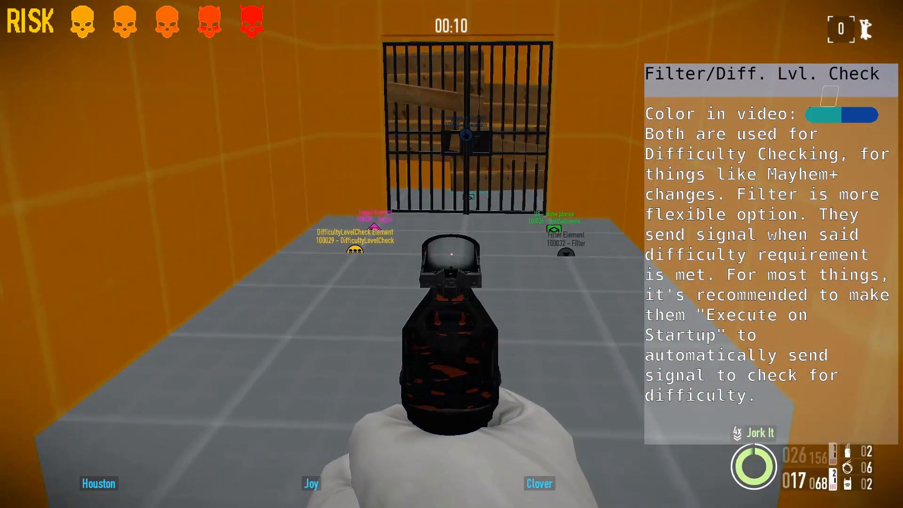
- Test the difficulty check by walking up to the boarded gate and using its Interaction element
key(w)
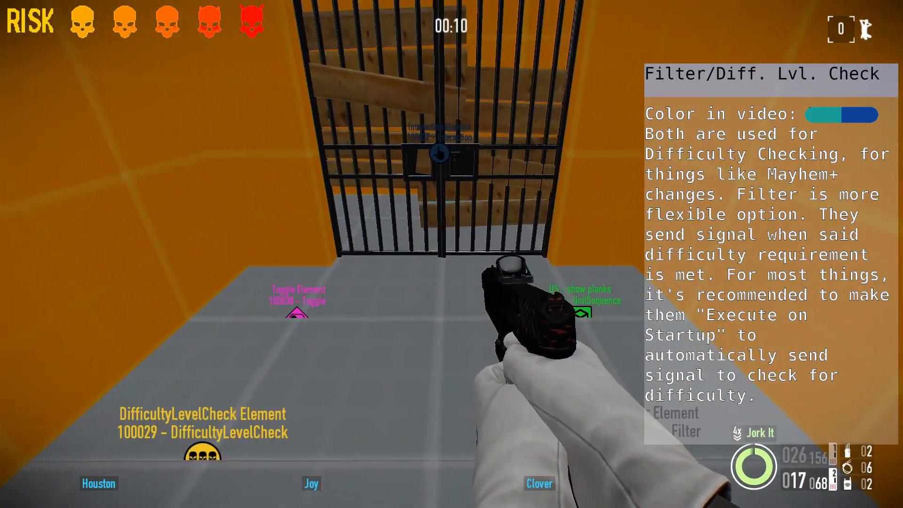
key(w)
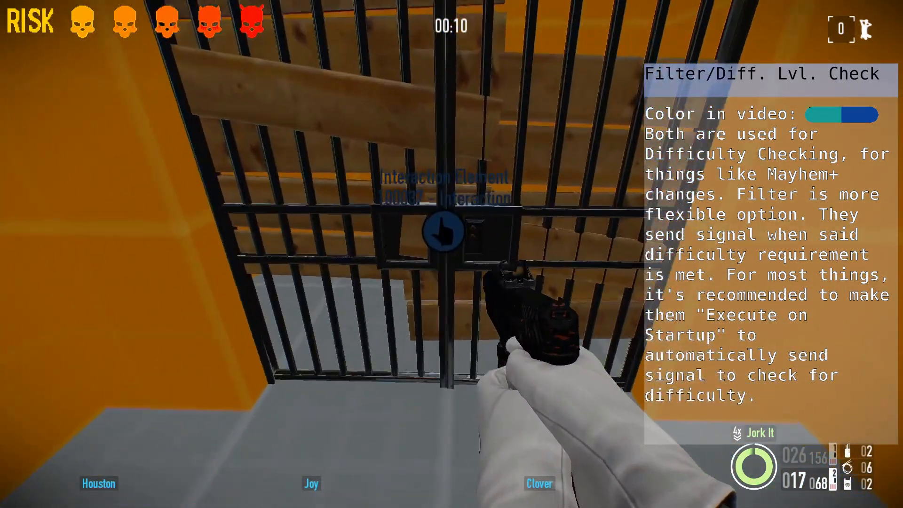
key(space)
key(e)
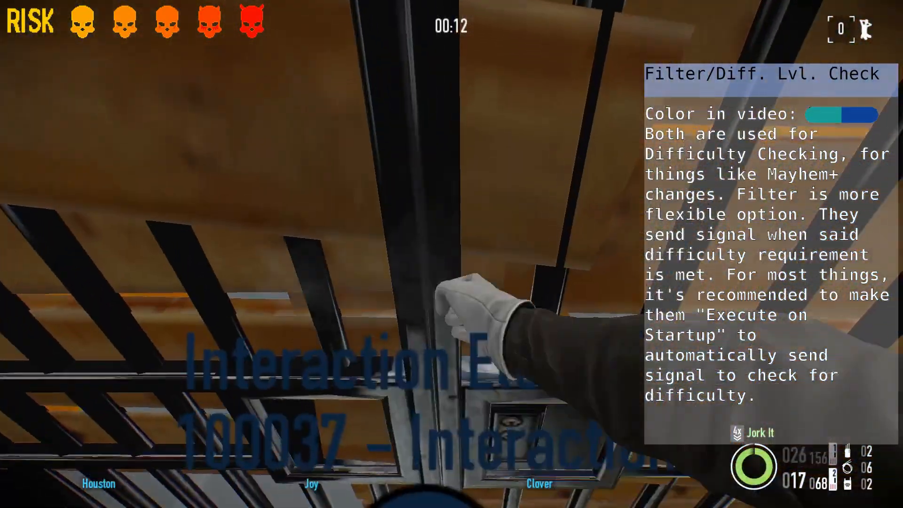
key(space)
key(f)
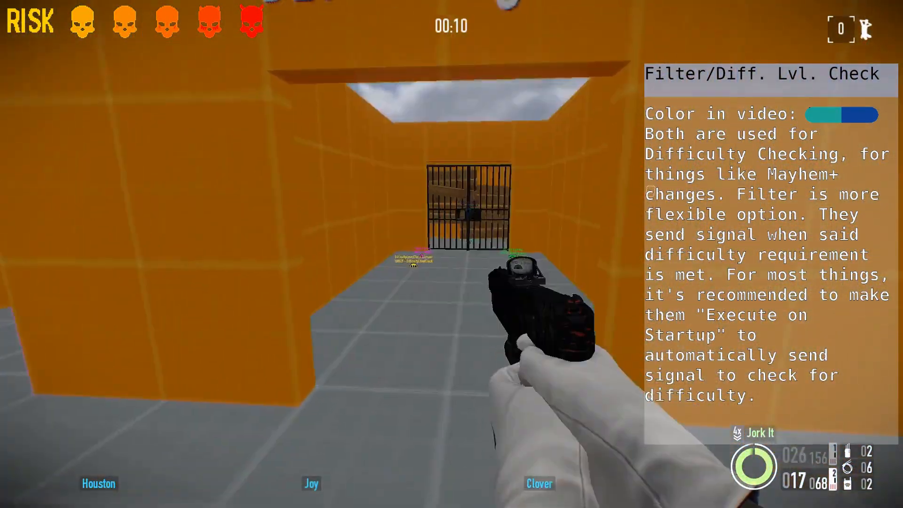
- Examine the Toggle element on the floor, and try the boarded gate's interaction again
right_click(452, 254)
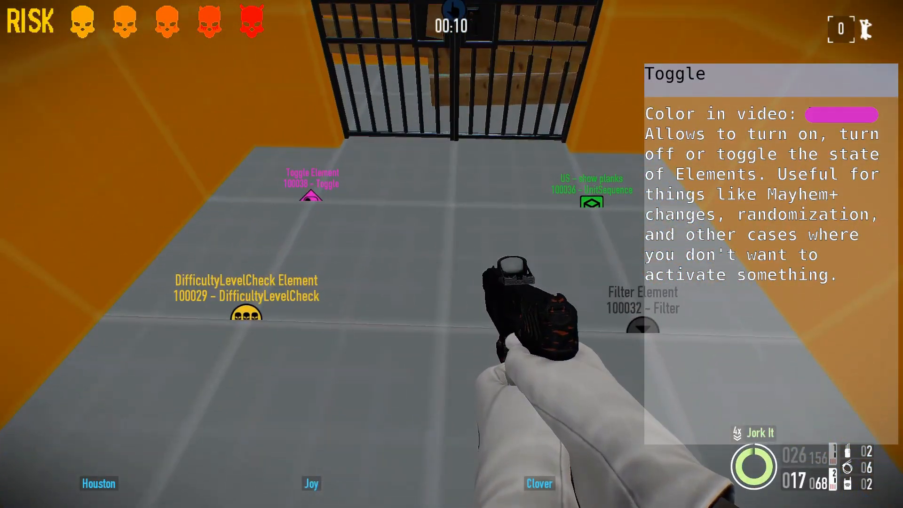
key(w)
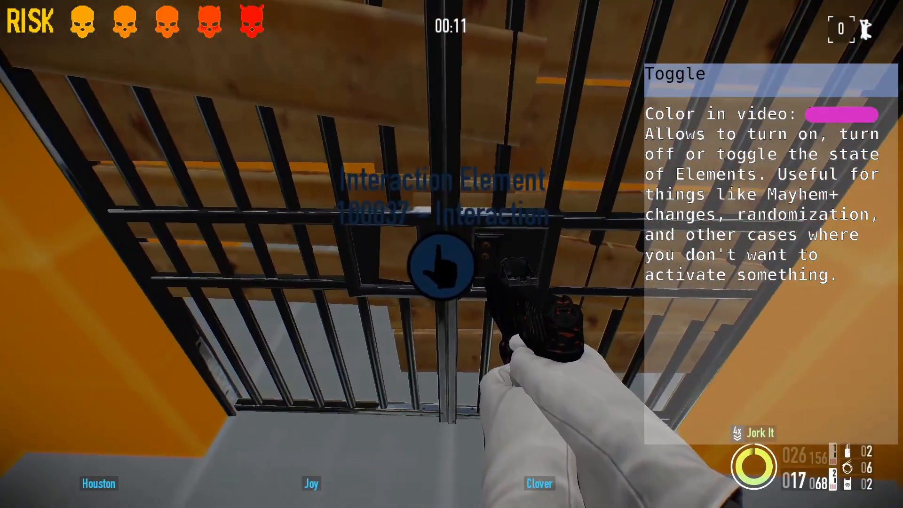
key(e)
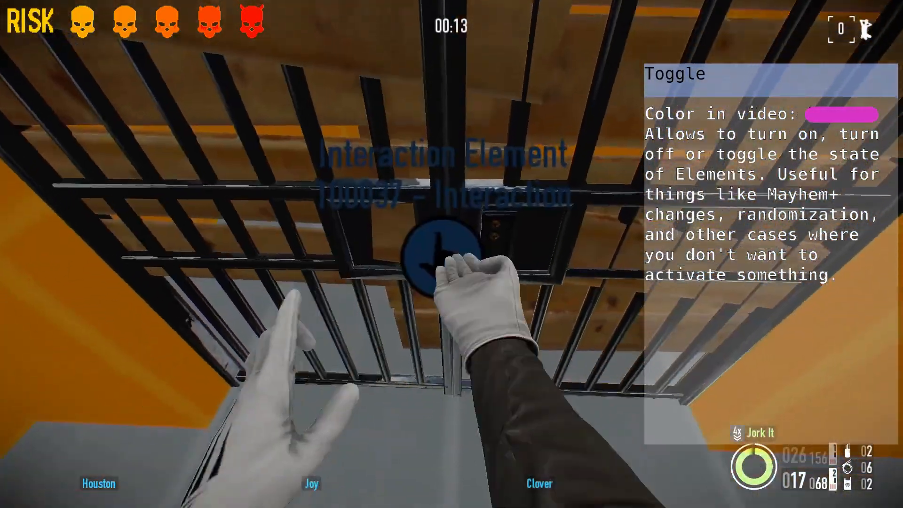
key(s)
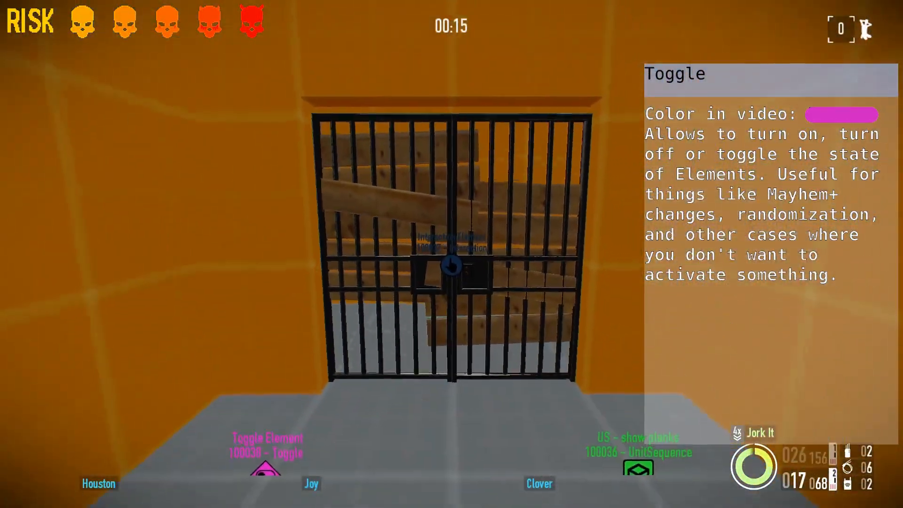
- Walk to the Payday 3 Servers room and examine its Global Event Trigger element
key(w)
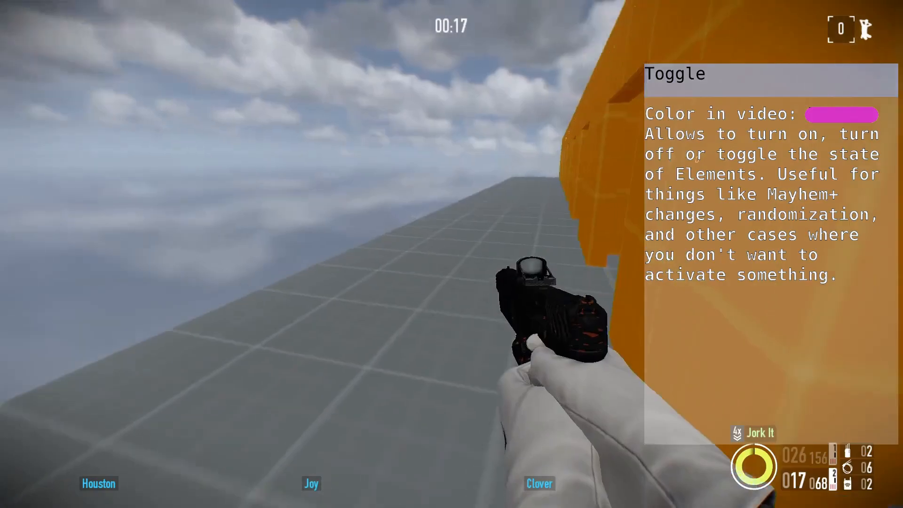
key(w)
key(w)
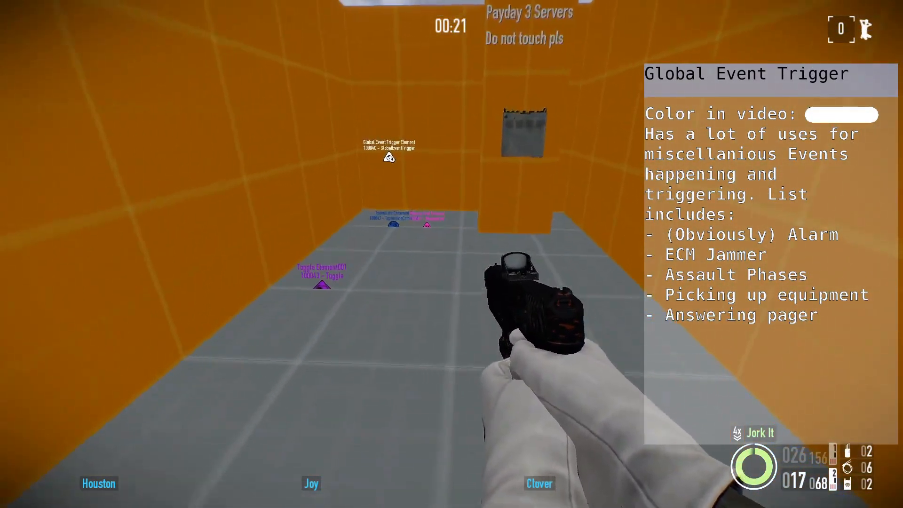
key(s)
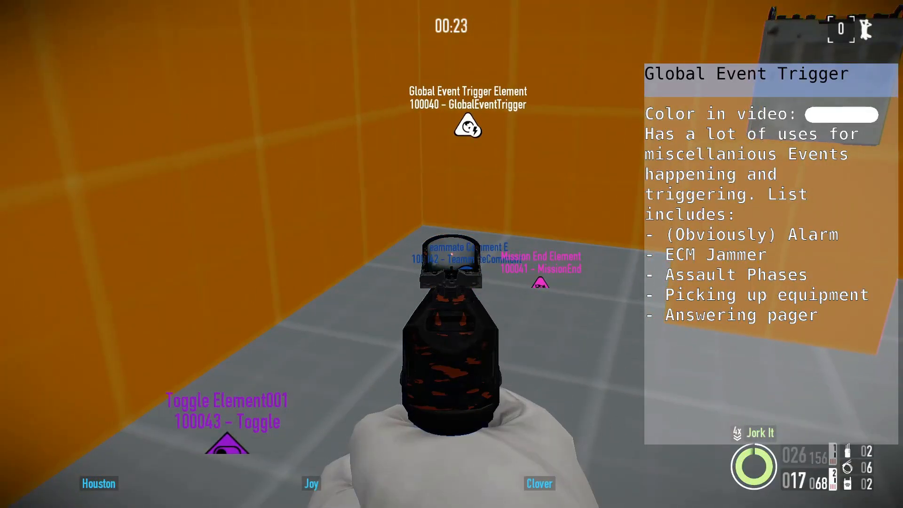
key(s)
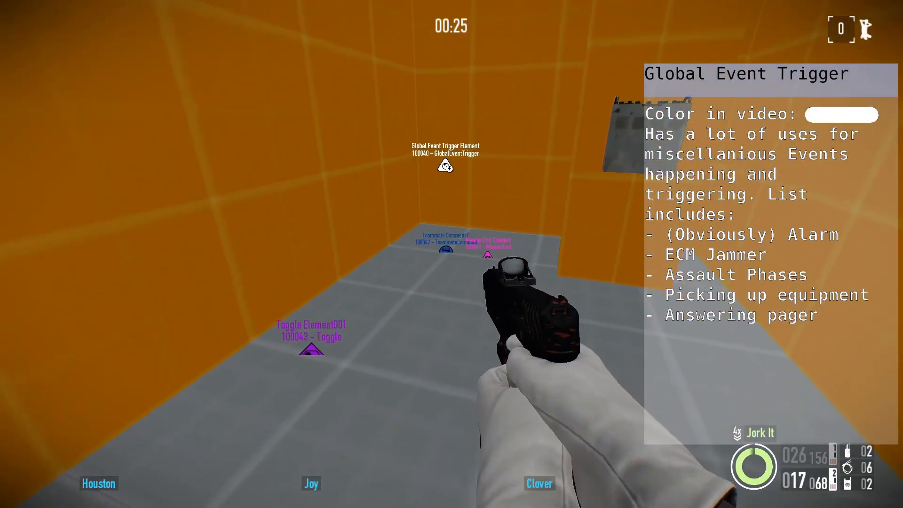
- Examine the Teammate Comment element, and set off the Mission End element at the Payday 3 server box
key(w)
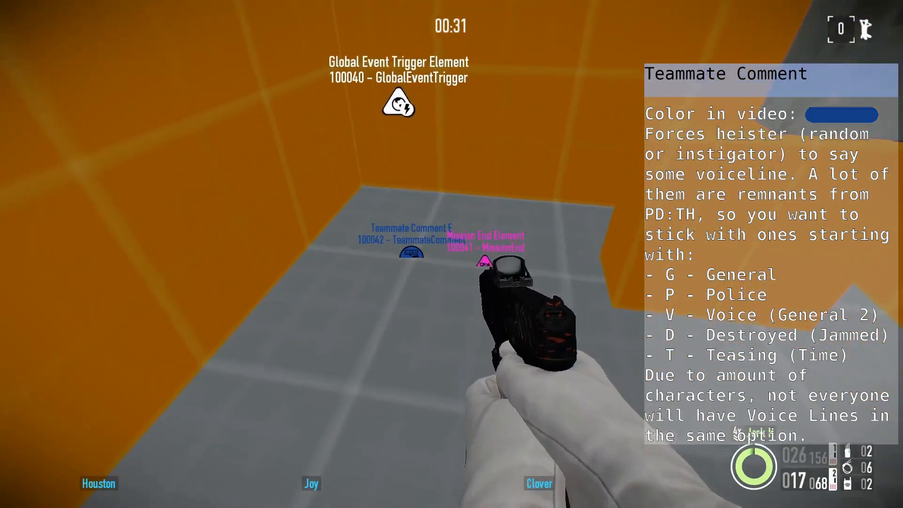
right_click(452, 254)
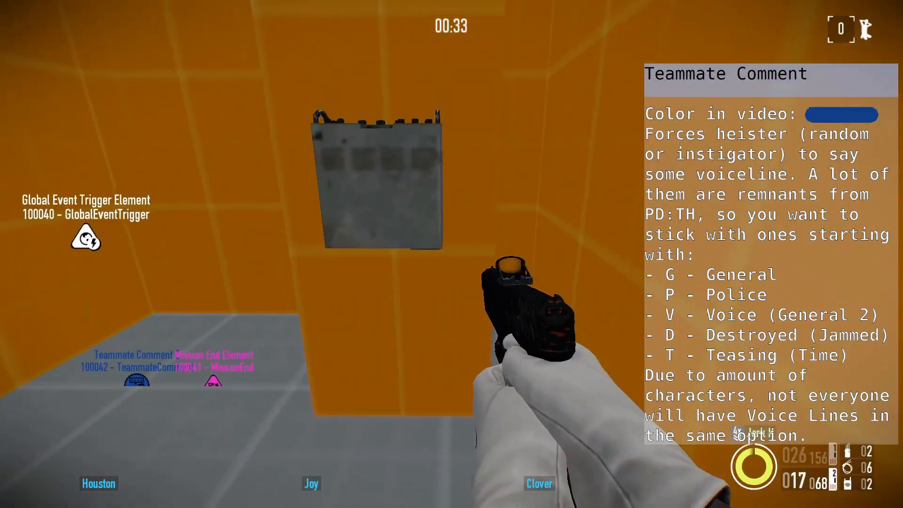
key(g)
key(s)
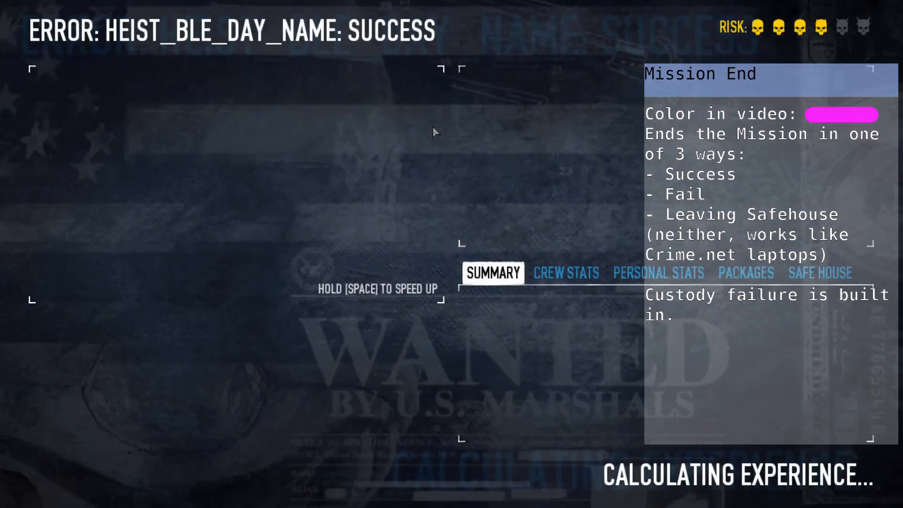
key(Return)
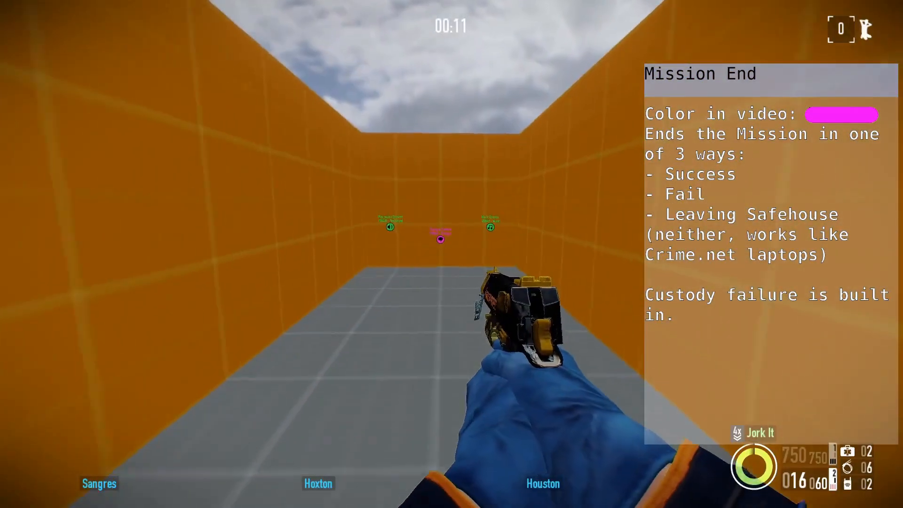
- Test the Music element's music_heist_anticipation event in the editor, and return to the sound elements in the playtest
key(w)
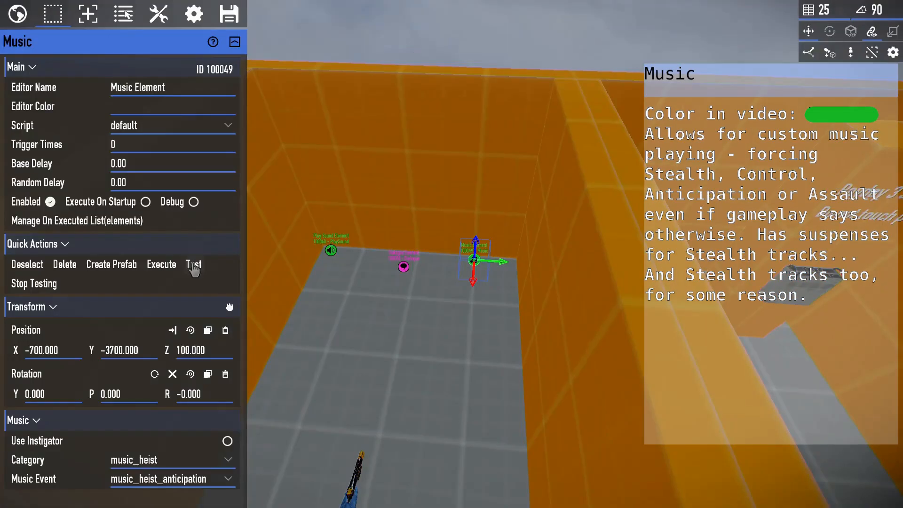
click(193, 264)
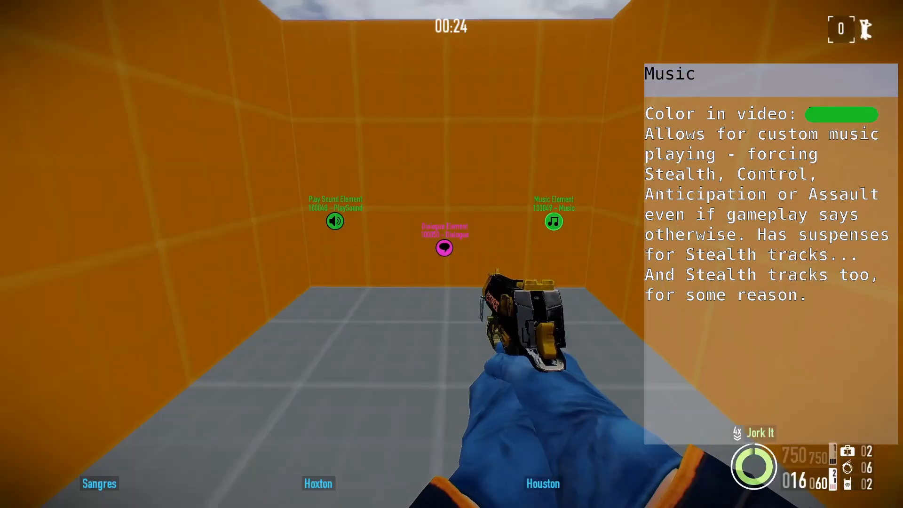
key(w)
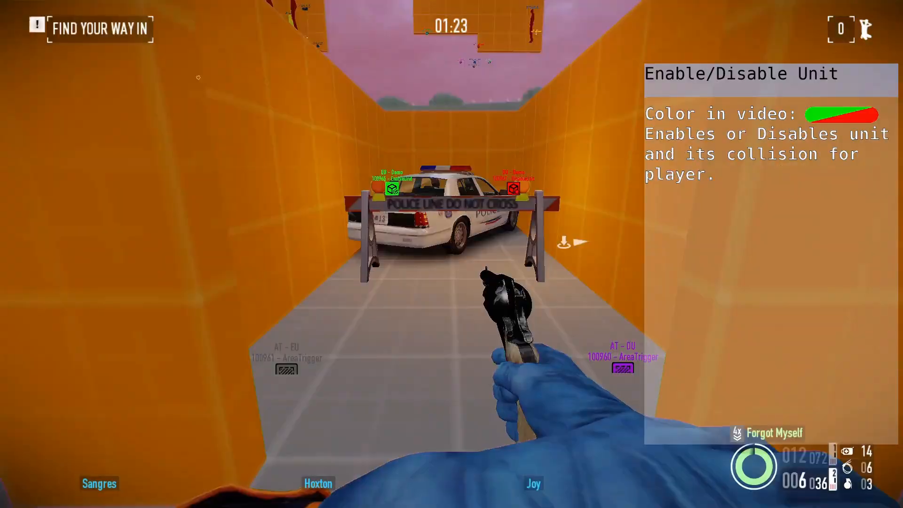
- Switch to the primary weapon and test the Enable Unit and Disable Unit elements on the police car and barrier
key(1)
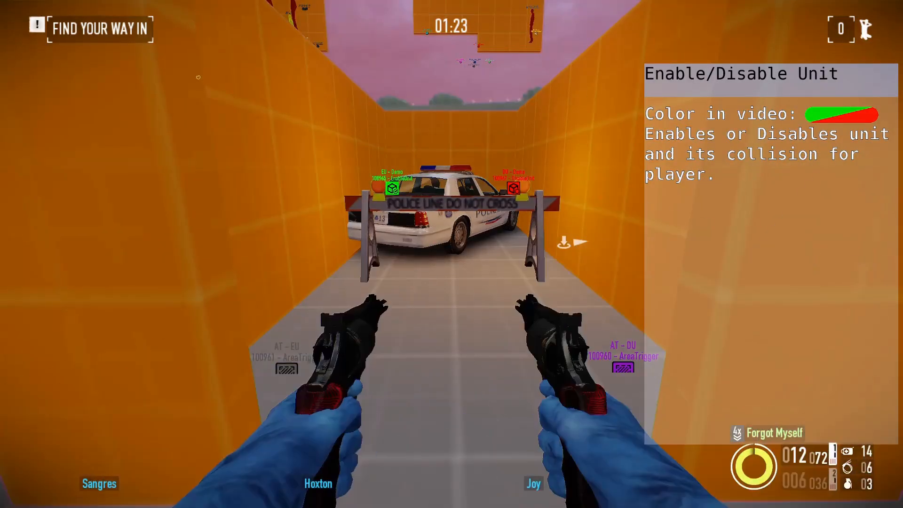
key(w)
key(f)
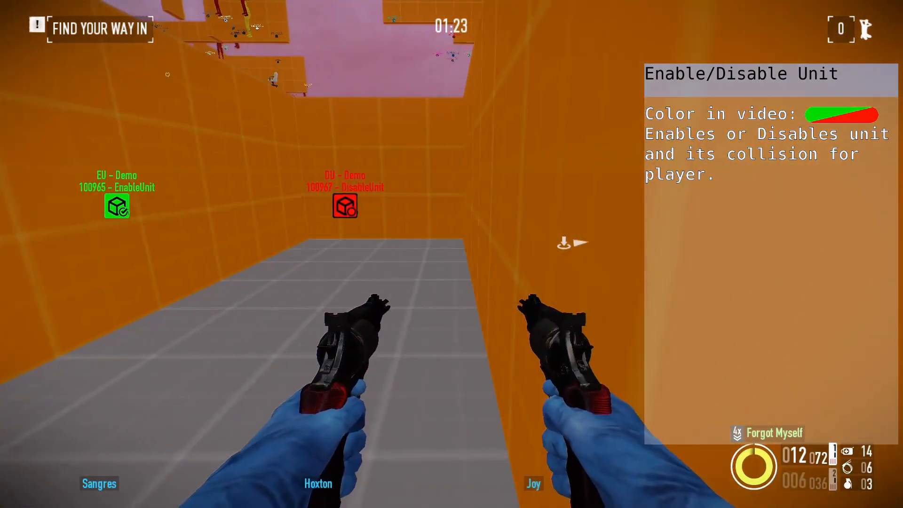
key(f)
key(d)
key(a)
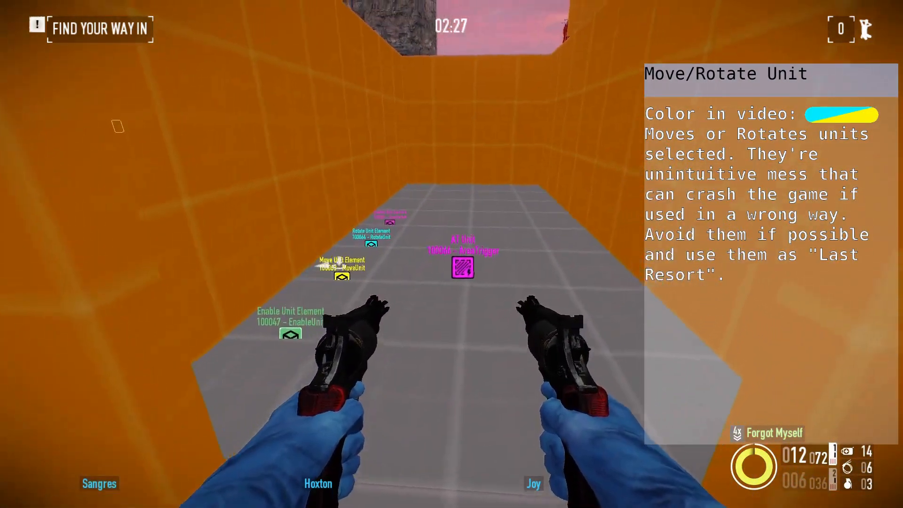
- Examine the Move Unit and Rotate Unit elements beside the area trigger, and proceed to the Money element's room
key(w)
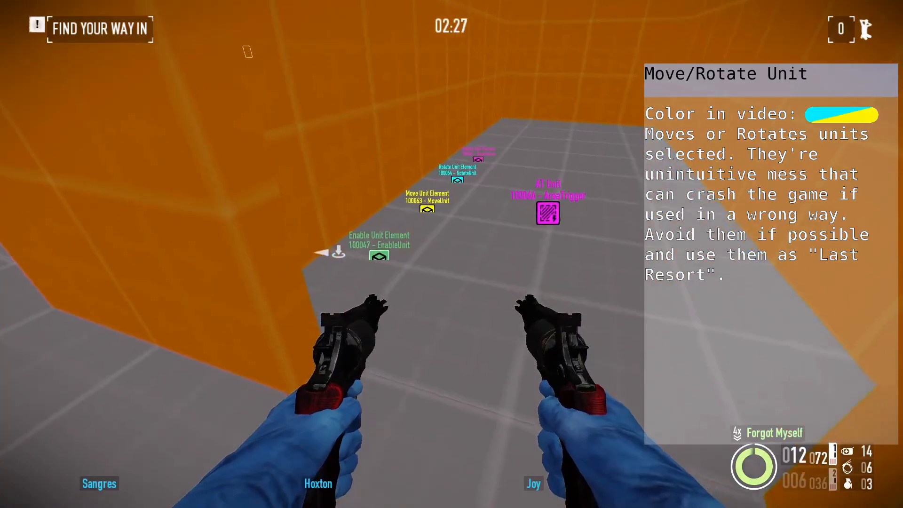
key(w)
key(w)
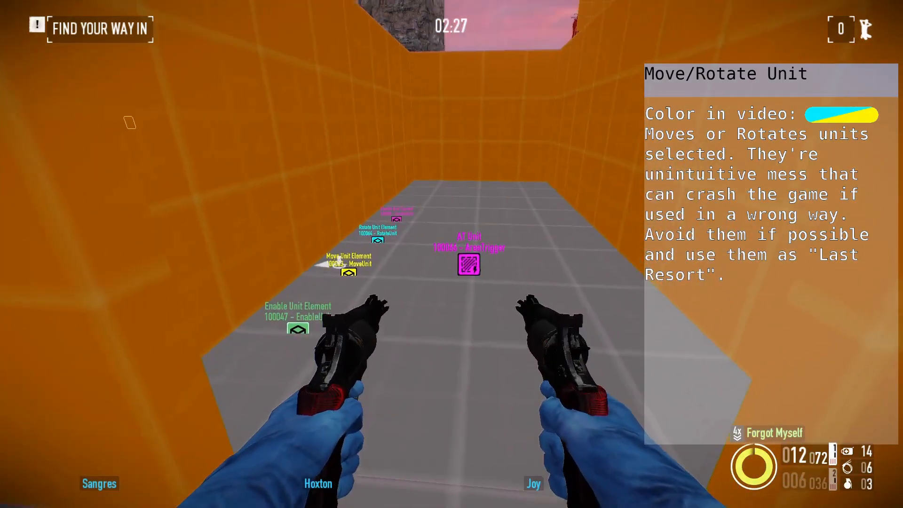
key(w)
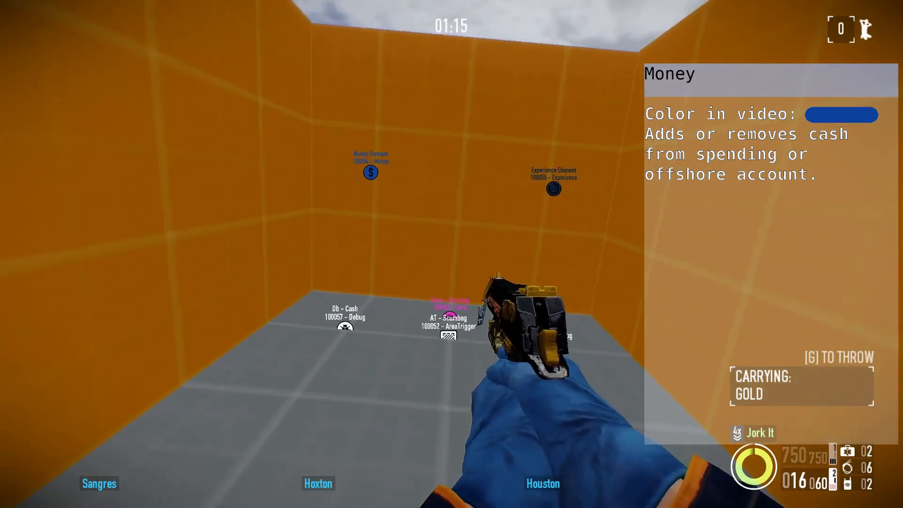
- Throw the carried gold bag to secure it, and view the Money and Experience elements' debug output
key(g)
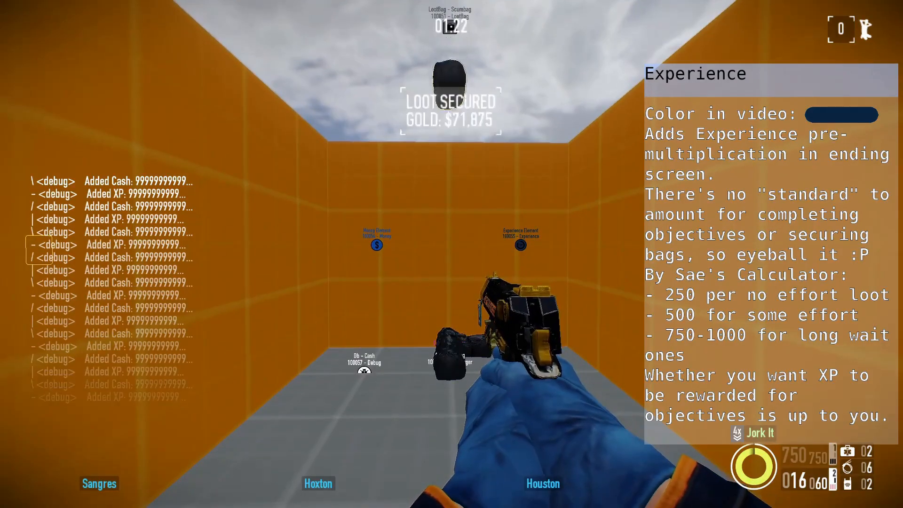
key(s)
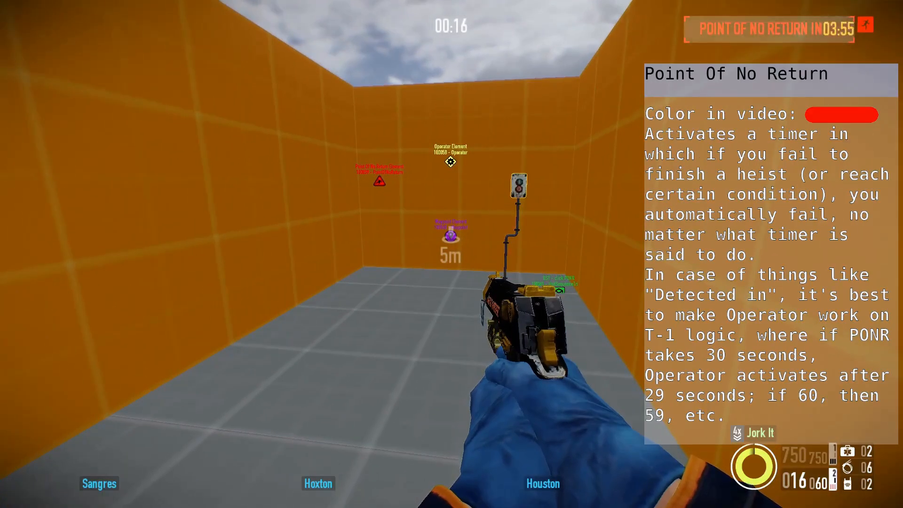
- Approach the Waypoint element to test how the Operator ends the Point Of No Return timer
key(w)
key(w)
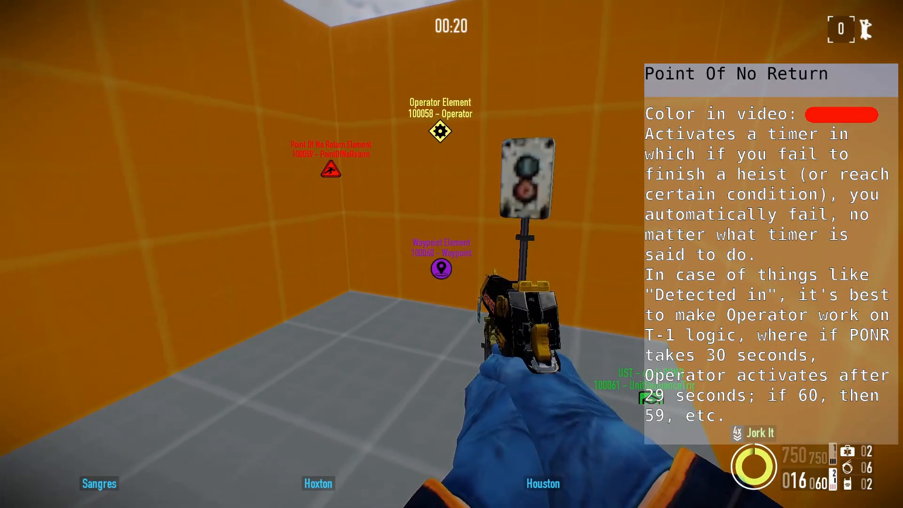
right_click(452, 254)
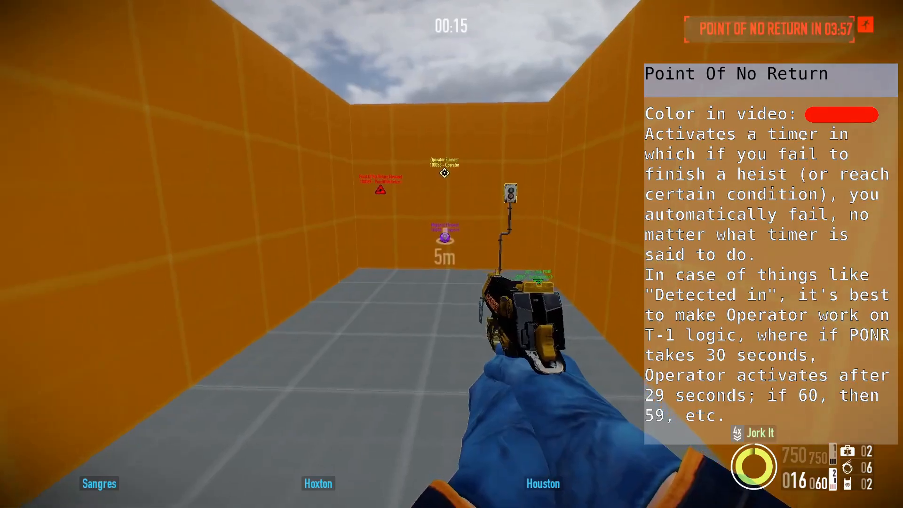
key(w)
key(w)
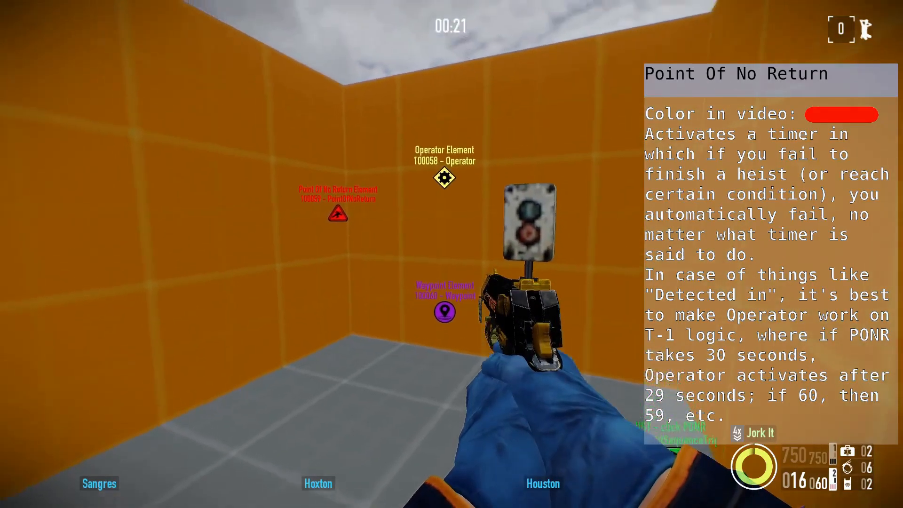
right_click(452, 254)
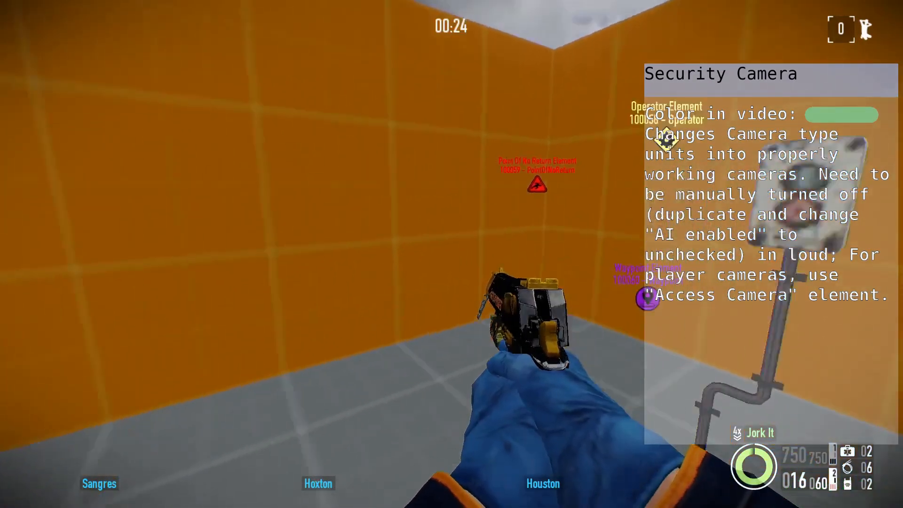
- Test the Security Camera element by entering the camera's view outside the SecCam room, and mark the camera
key(w)
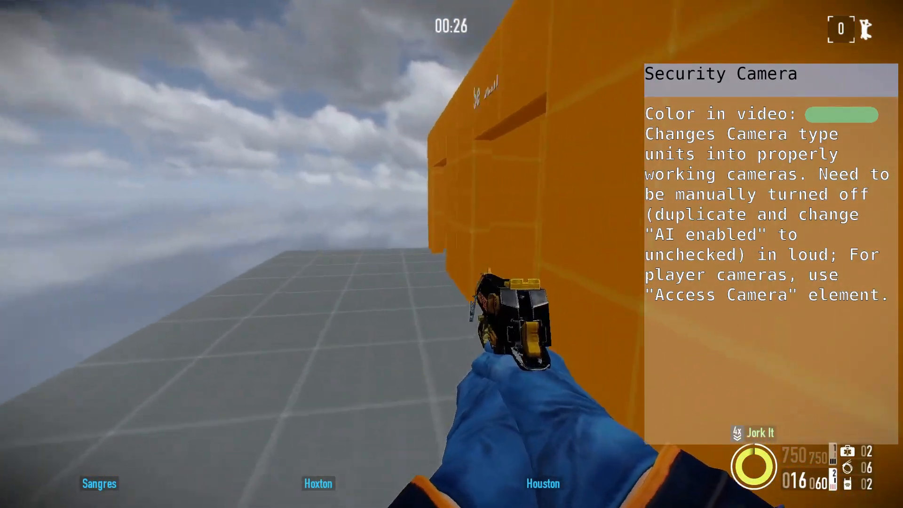
key(d)
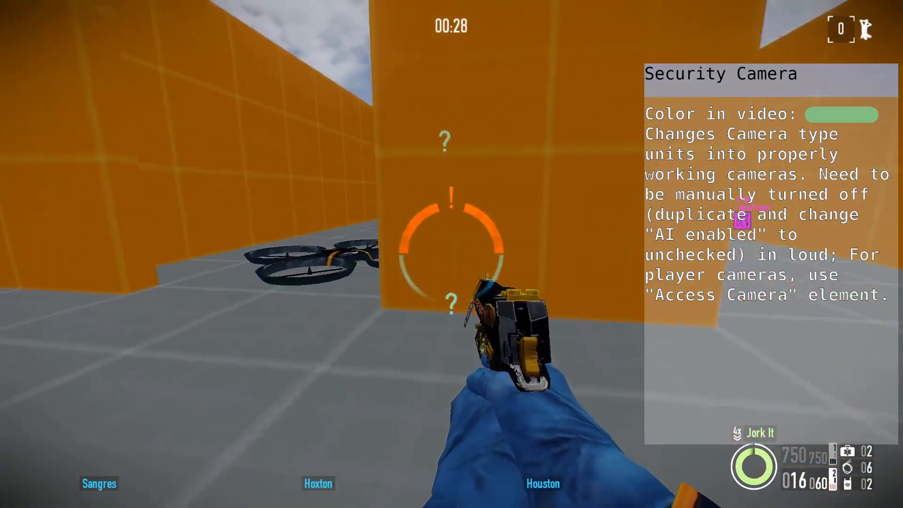
key(w)
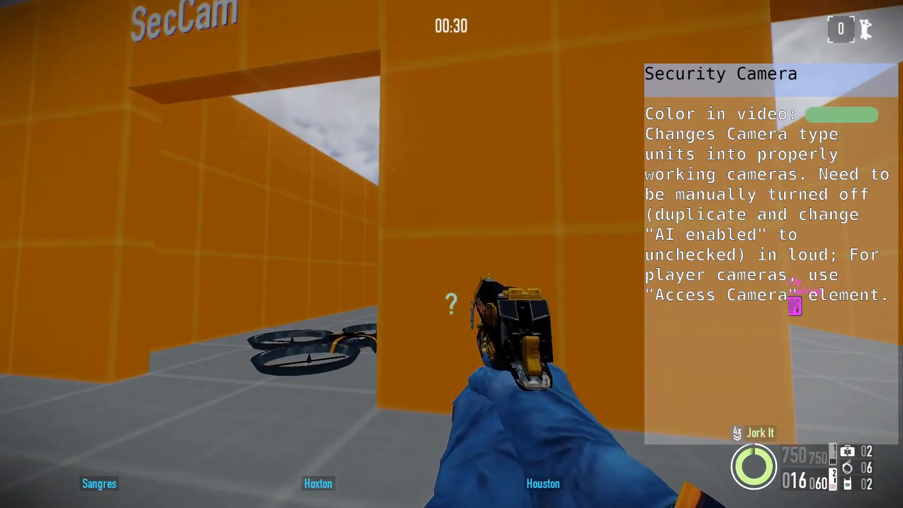
key(f)
key(s)
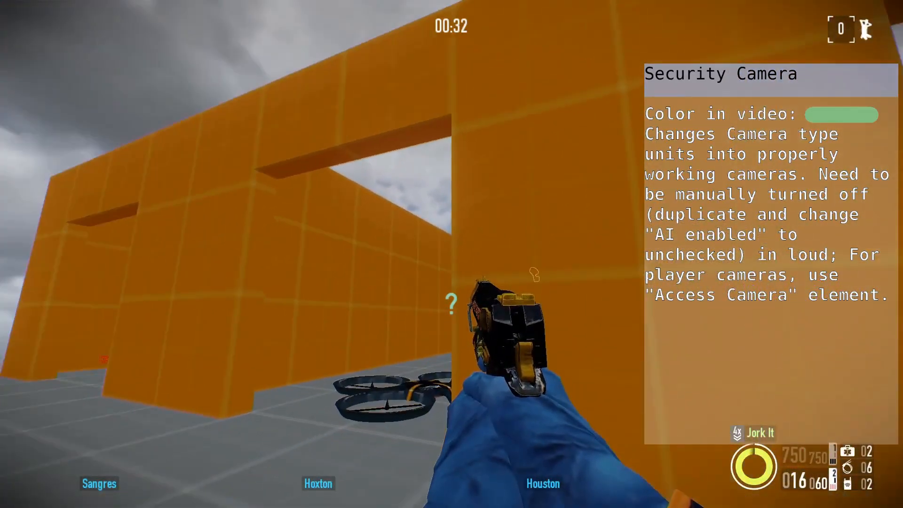
key(w)
key(w)
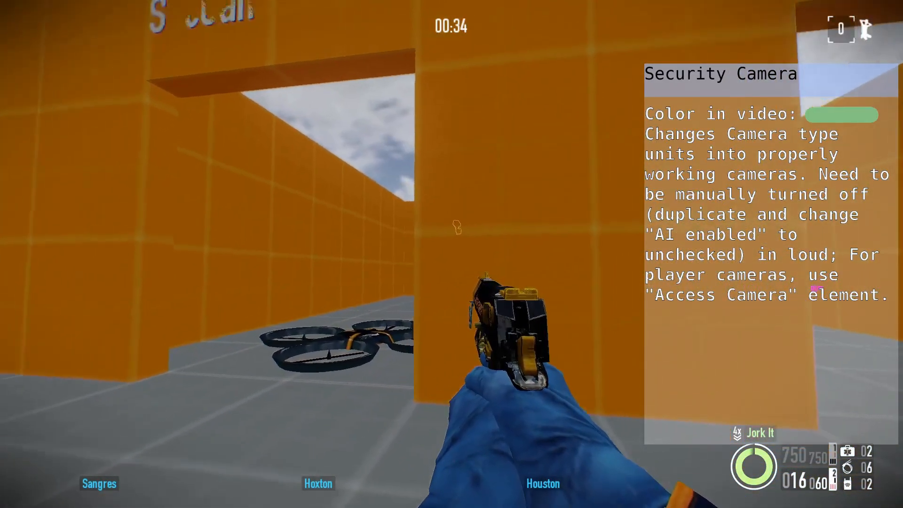
key(w)
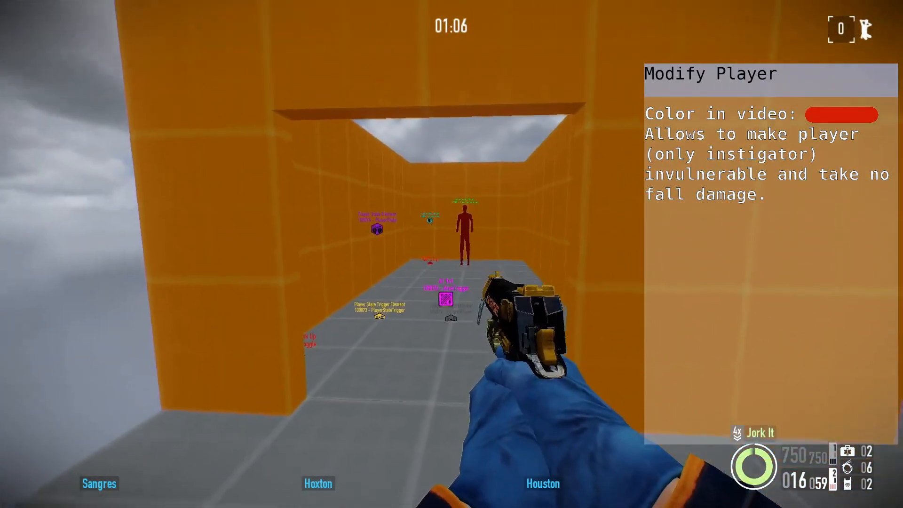
- Examine the Modify Player, Teleport Player and Player State elements around the AT 1v1 area trigger
key(w)
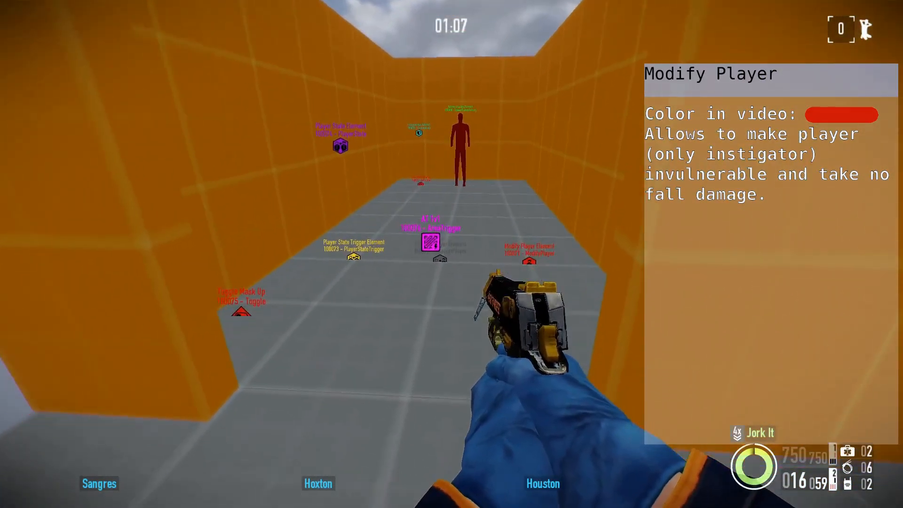
key(w)
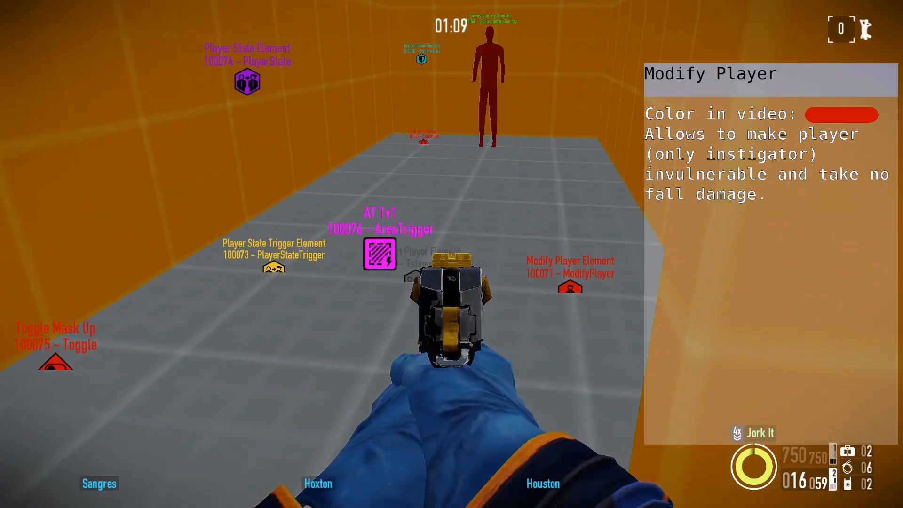
key(a)
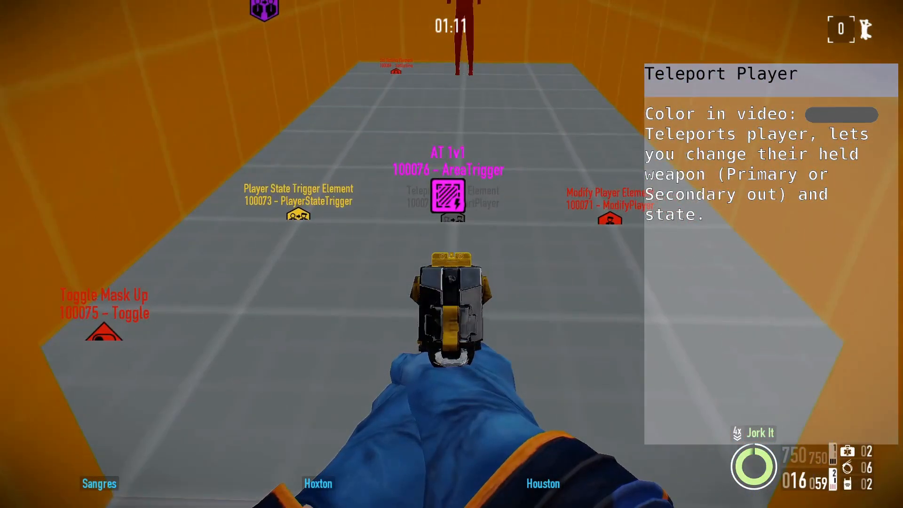
key(d)
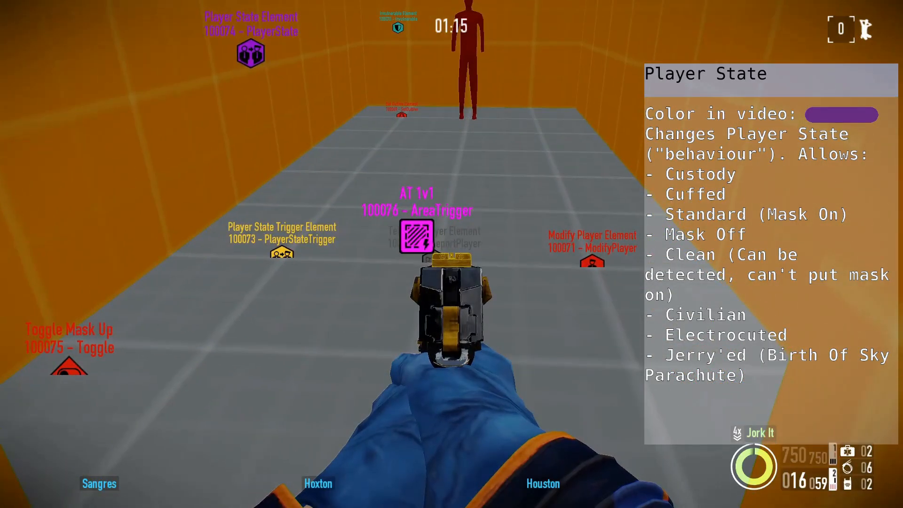
key(d)
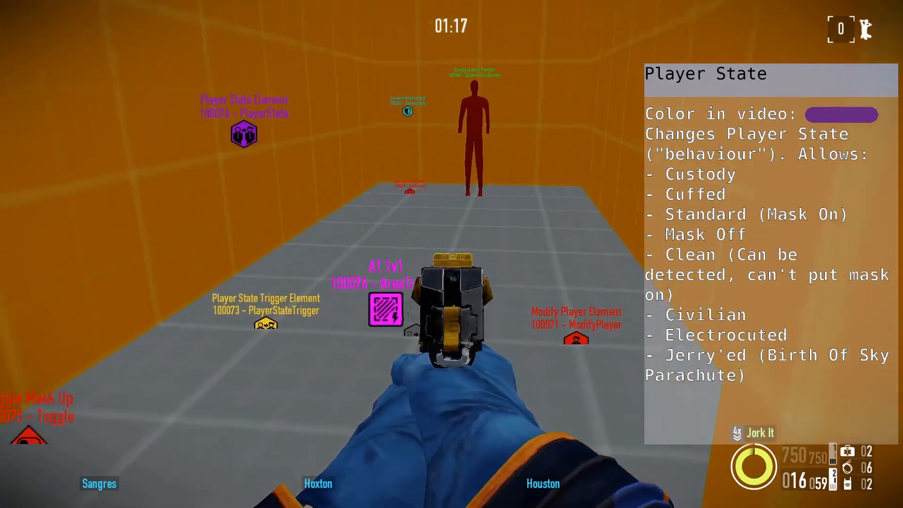
key(a)
key(w)
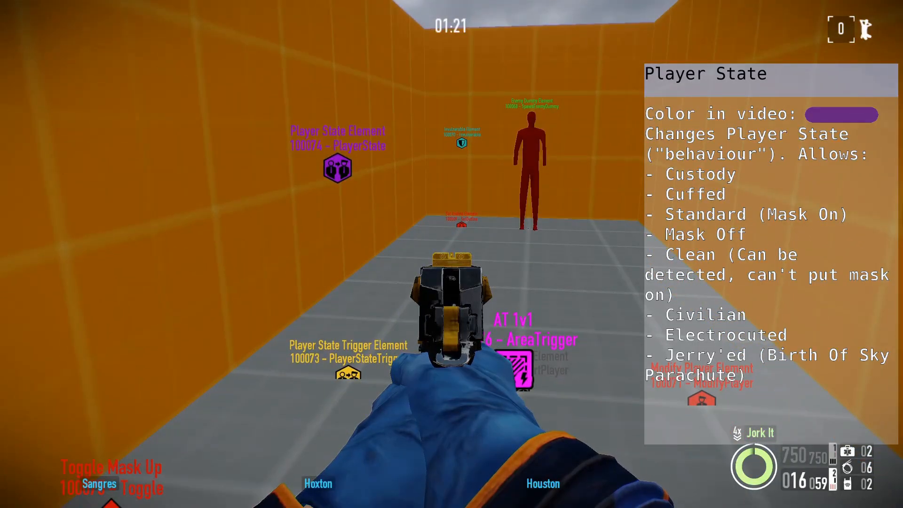
key(s)
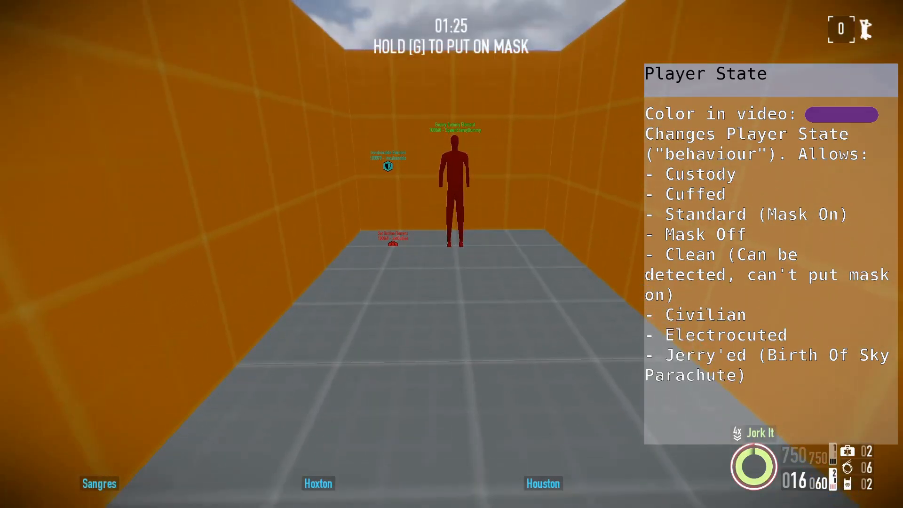
- Switch from the playtest to the editor and select the Player State element in the room
key(F10)
key(s)
mouse_move(498, 236)
right_down()
mouse_move(498, 212)
mouse_move(377, 212)
mouse_move(498, 236)
right_up()
key(w)
key(a)
key(d)
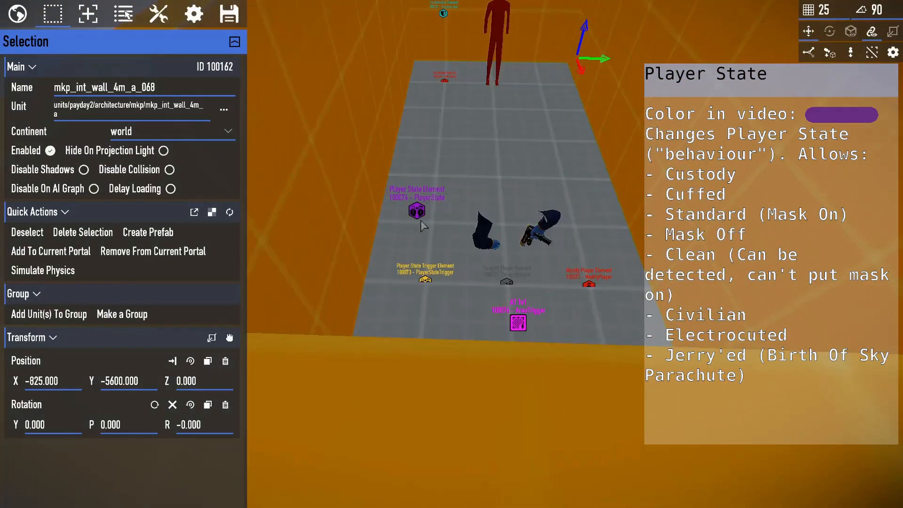
click(418, 217)
key(s)
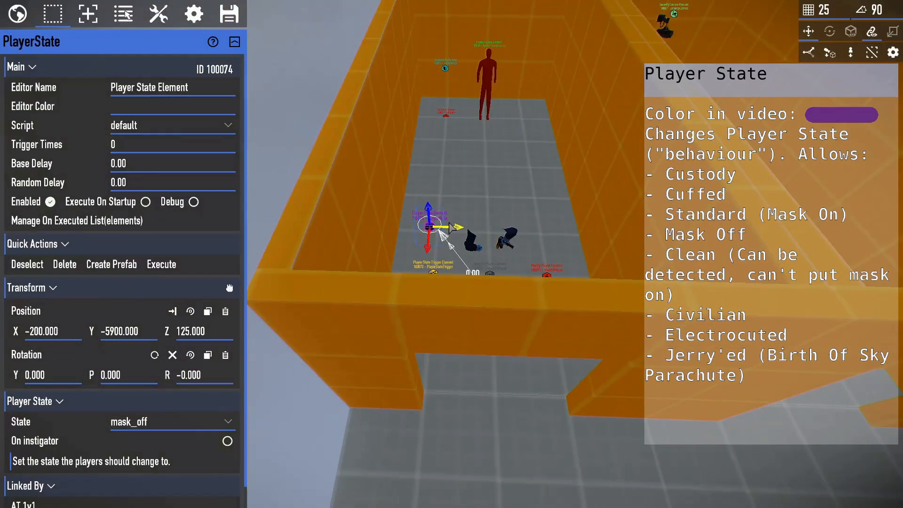
- Duplicate the Player State element, move the copy outside the room to Y -6300, and choose the player state it sets
key(ctrl+c)
key(ctrl+v)
key(a)
drag(440, 230, 353, 226)
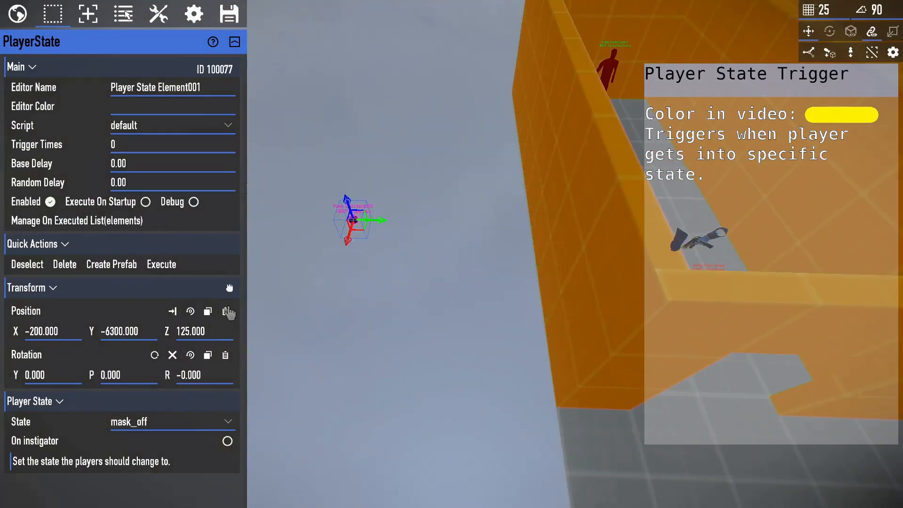
click(166, 422)
click(153, 239)
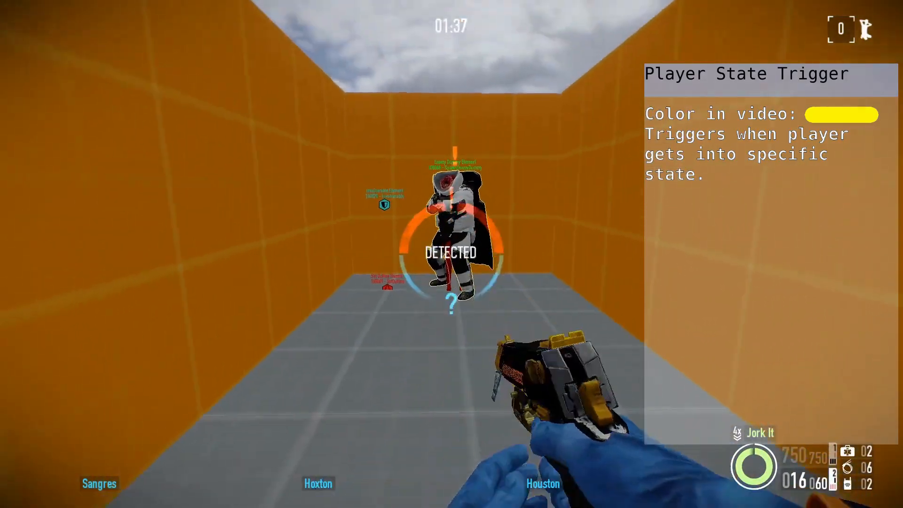
- Switch to the primary weapon in the playtest and shoot at the spawned enemy
key(1)
click(452, 254)
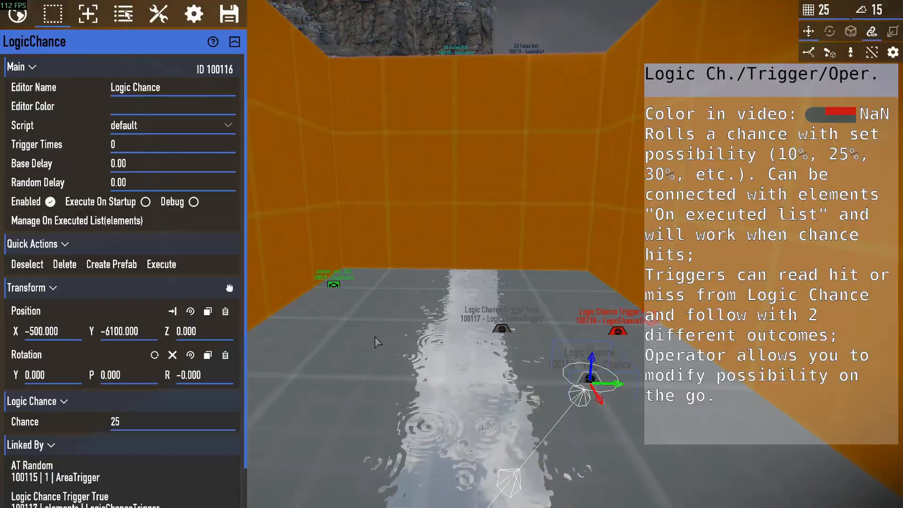
- Execute the Logic Chance element three times to test its 25% roll
click(162, 267)
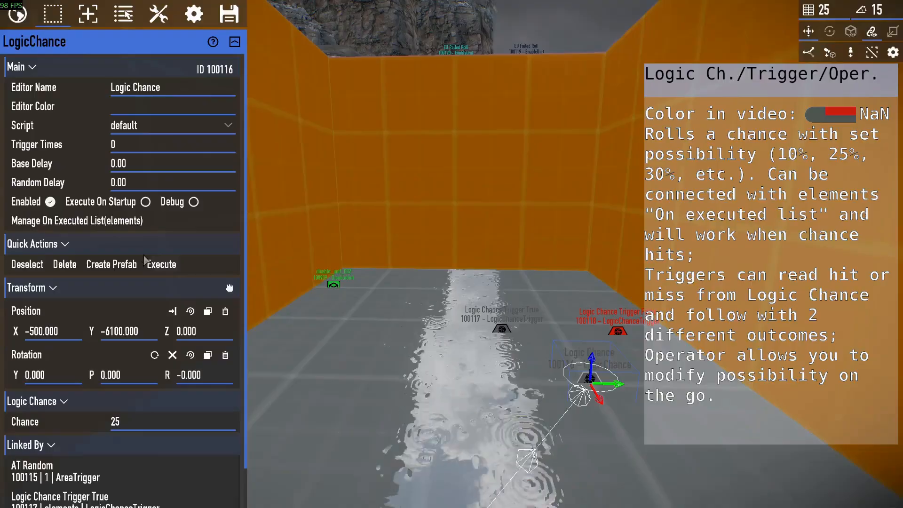
click(162, 267)
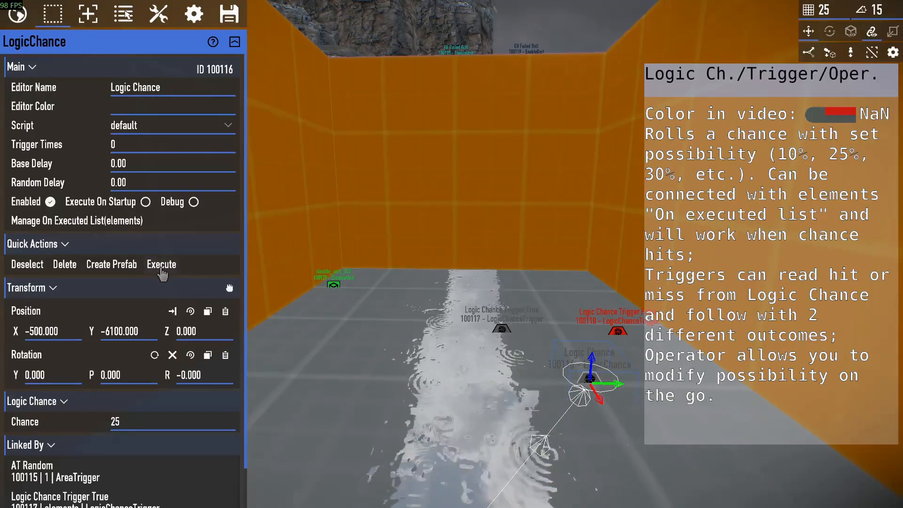
click(162, 265)
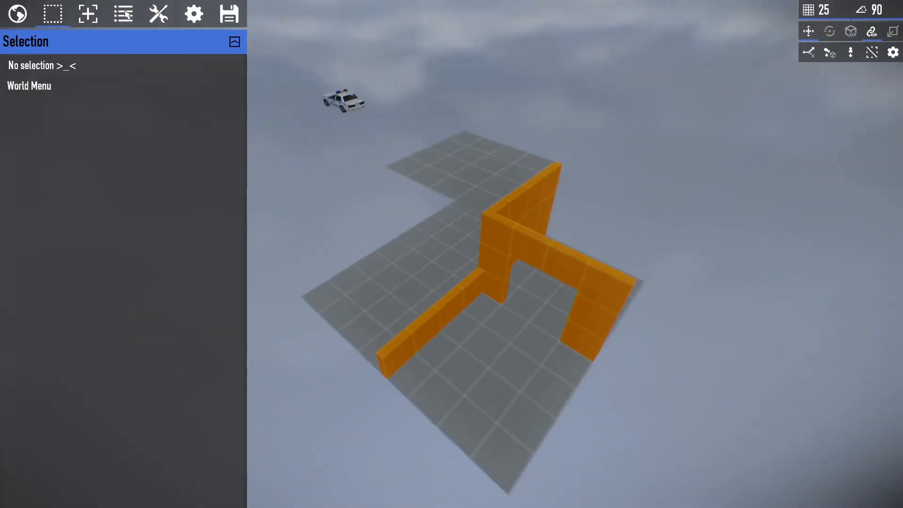
- Open the world's AI settings with the navigation graph options
right_drag(452, 254, 348, 254)
click(34, 23)
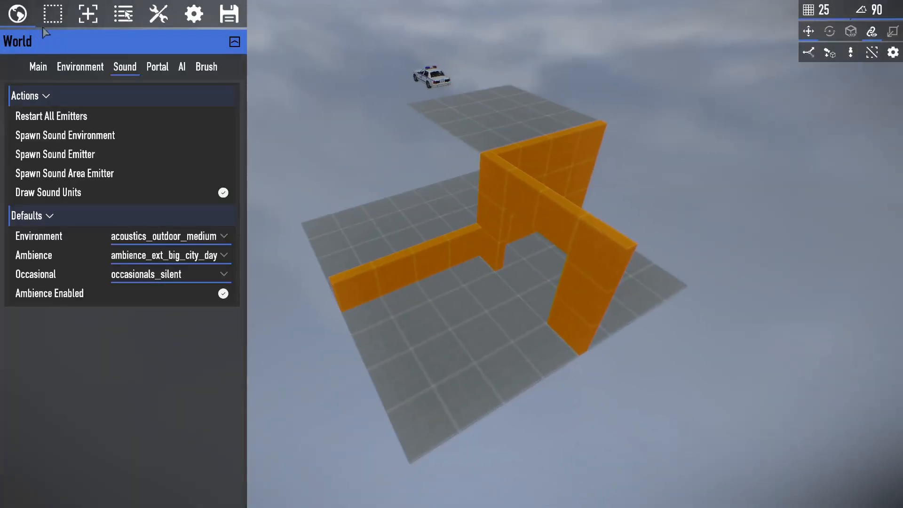
click(181, 68)
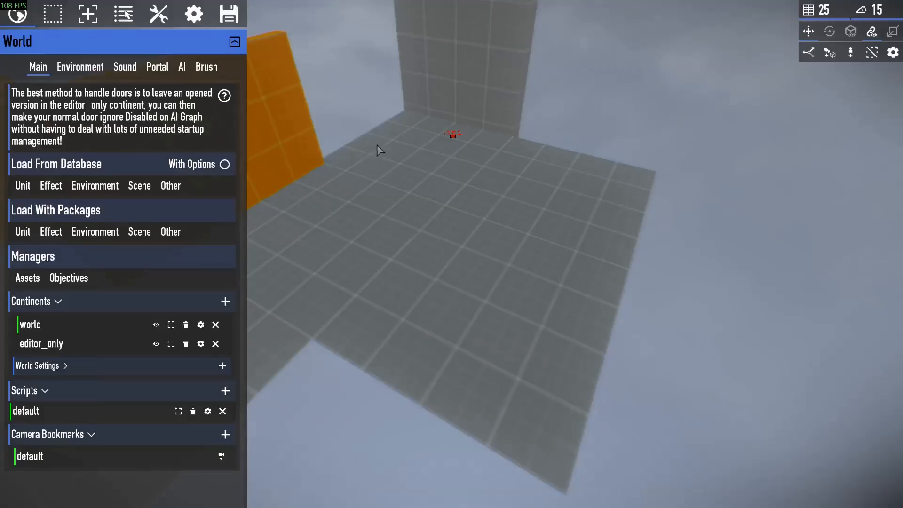
click(181, 68)
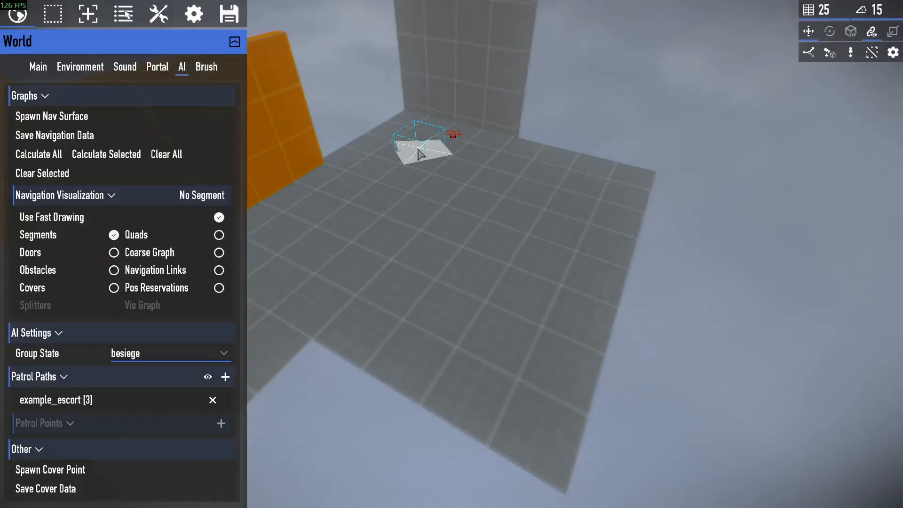
- Select the nav_surface_001 navigation surface by the grey wall, and display the quads of its navigation graph
click(421, 154)
right_drag(417, 149, 463, 138)
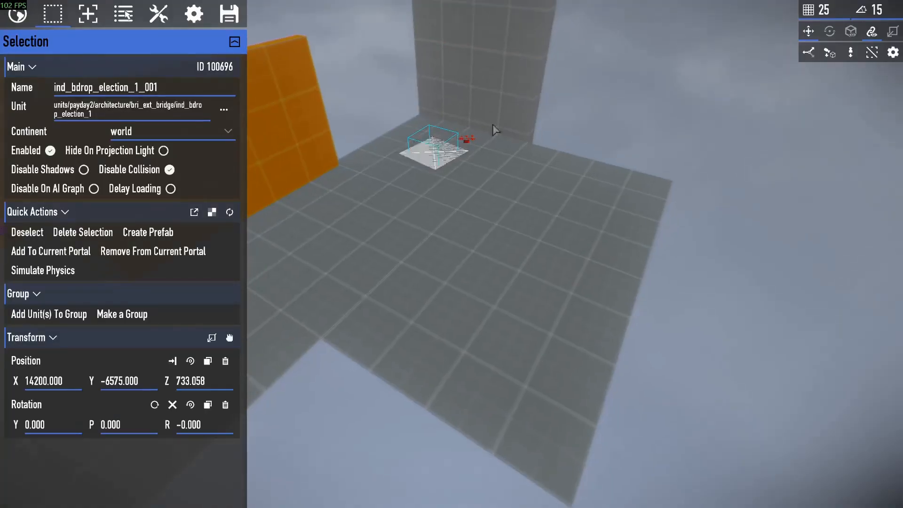
click(433, 147)
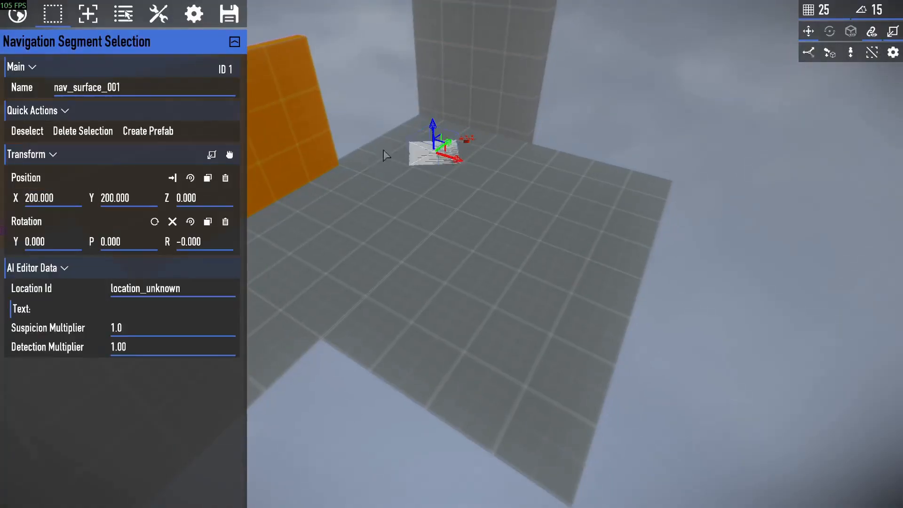
click(7, 21)
click(173, 236)
right_drag(399, 224, 264, 212)
mouse_move(452, 254)
right_down()
mouse_move(396, 226)
mouse_move(612, 329)
mouse_move(574, 283)
mouse_move(449, 252)
right_up()
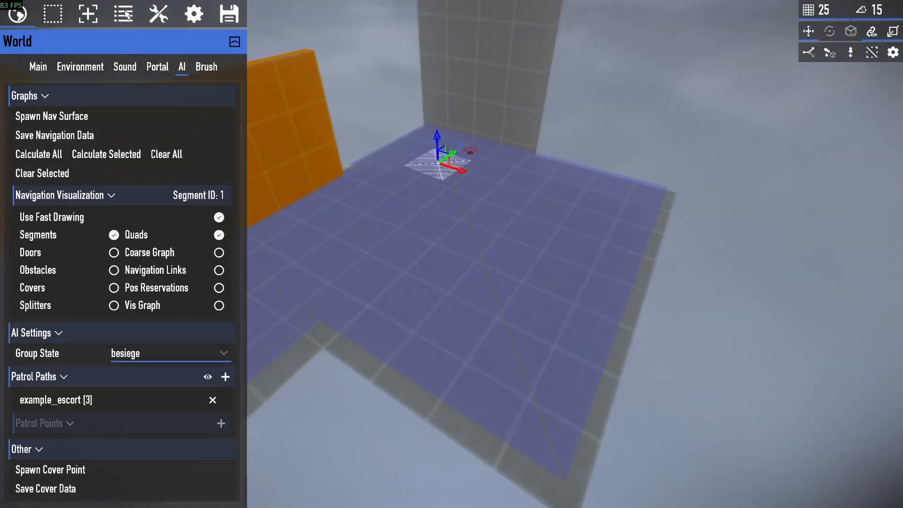
right_drag(356, 235, 207, 210)
- Spawn a navigation surface on the floor area behind the low orange wall
click(414, 287)
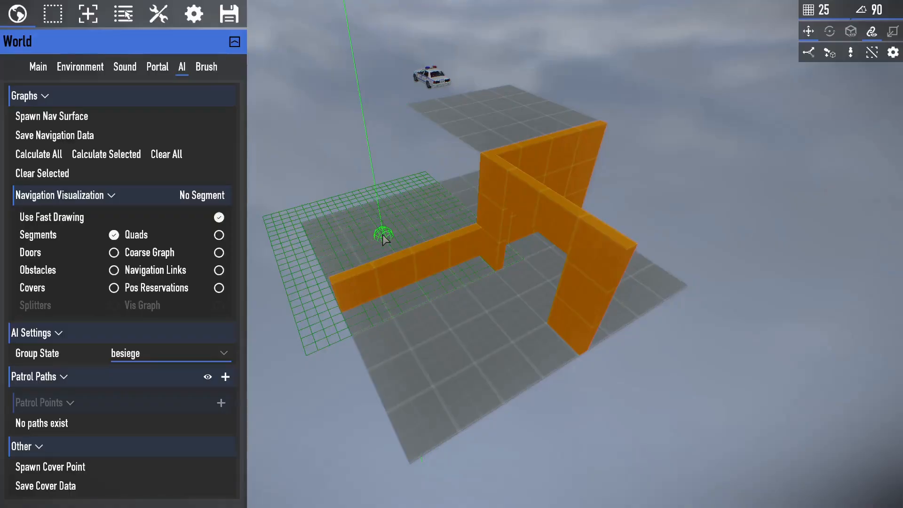
click(384, 239)
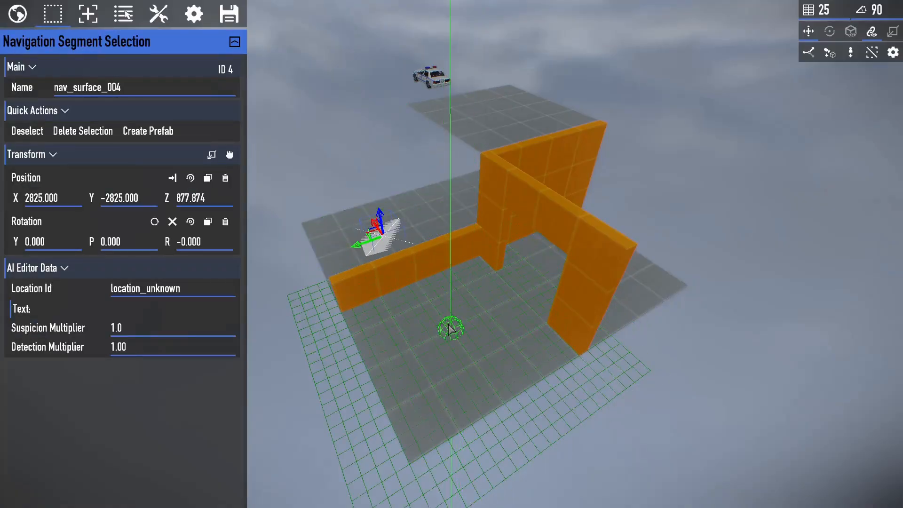
- Spawn navigation surfaces on the three remaining floor areas: before the low orange wall, beyond the doorway wall, and on the raised floor
click(449, 326)
key(d)
right_drag(607, 285, 552, 286)
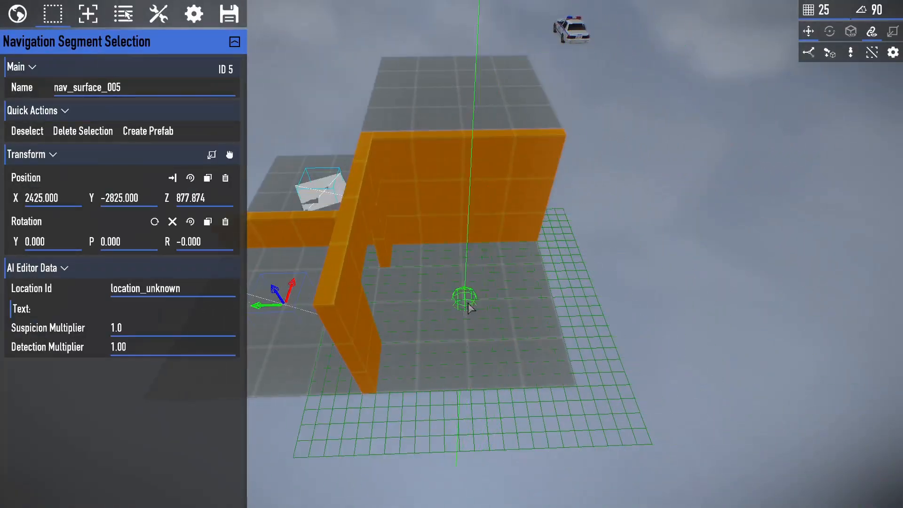
click(466, 303)
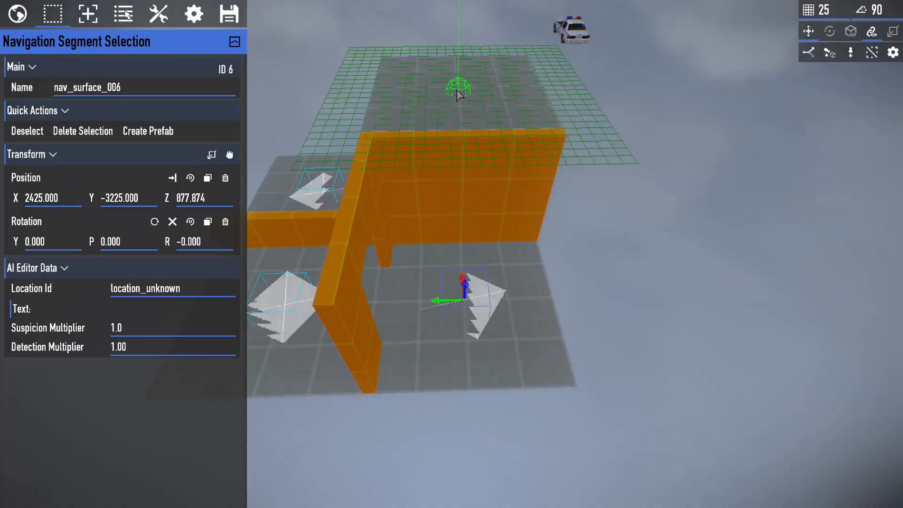
click(457, 87)
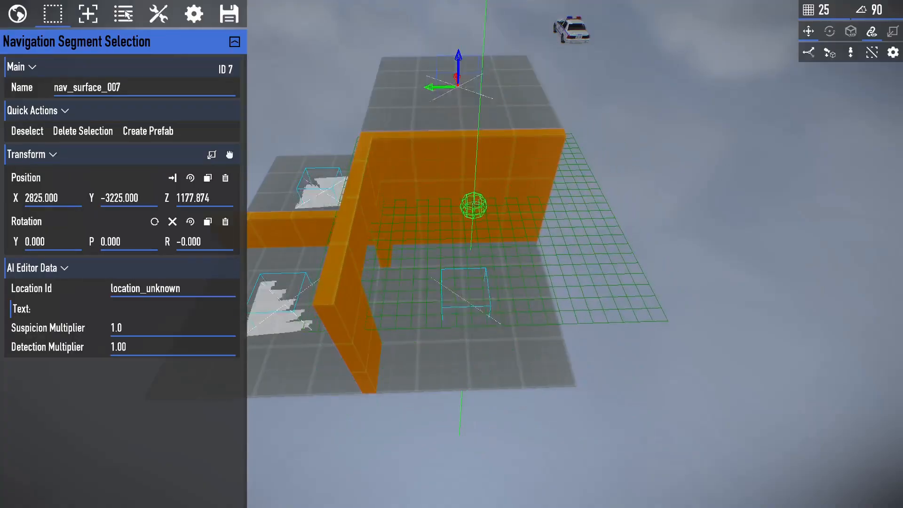
key(a)
right_drag(472, 208, 466, 205)
key(a)
key(d)
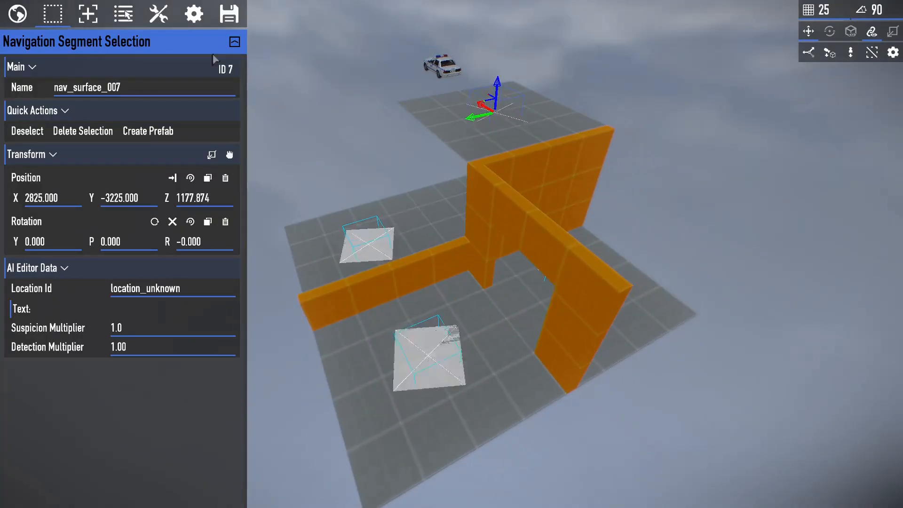
- Find the dev_nav_splitter_4x3m unit by searching for "nav_spli" and spawn it near the orange doorway wall
click(22, 14)
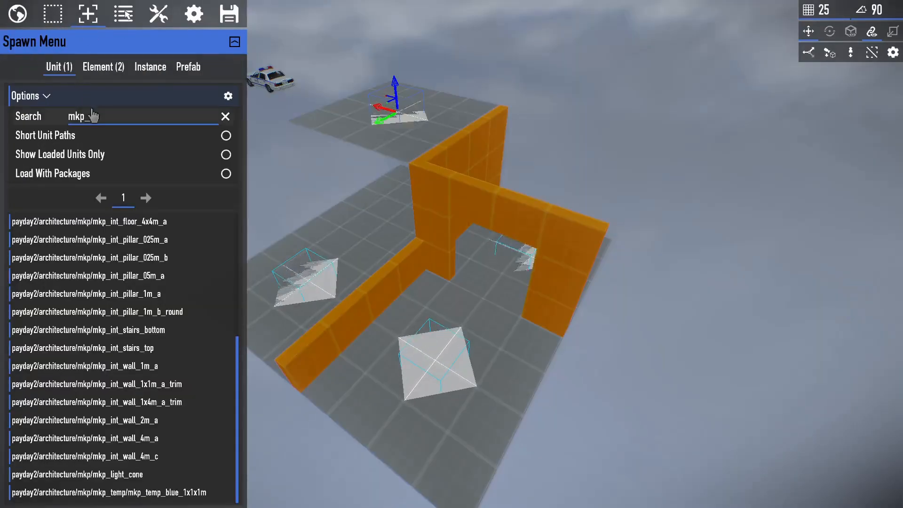
text(_spli)
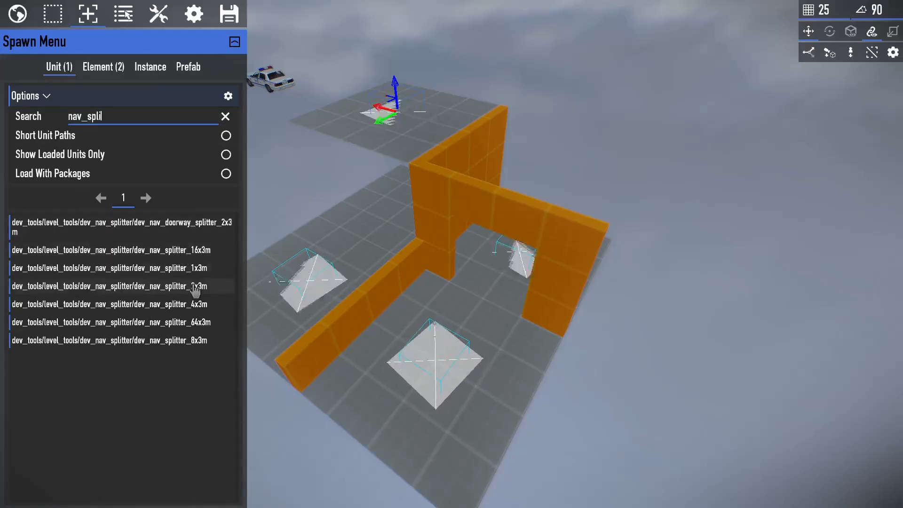
click(201, 305)
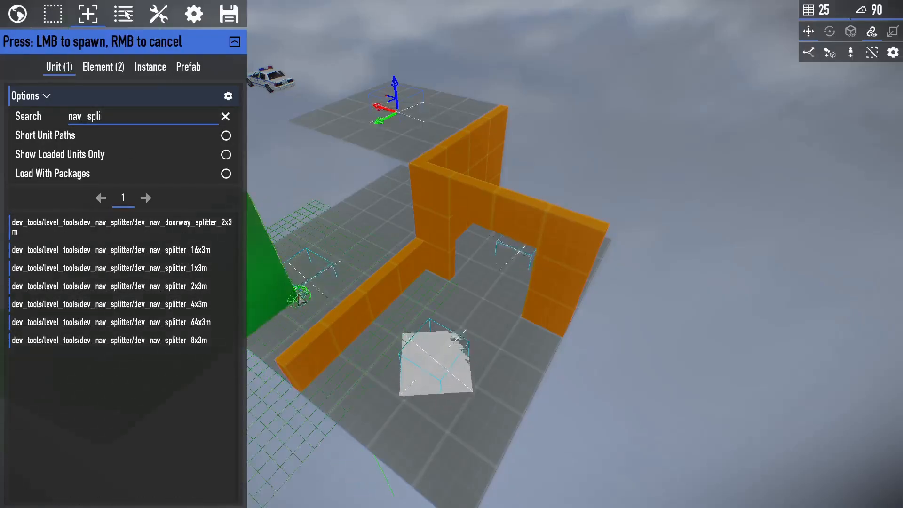
click(471, 285)
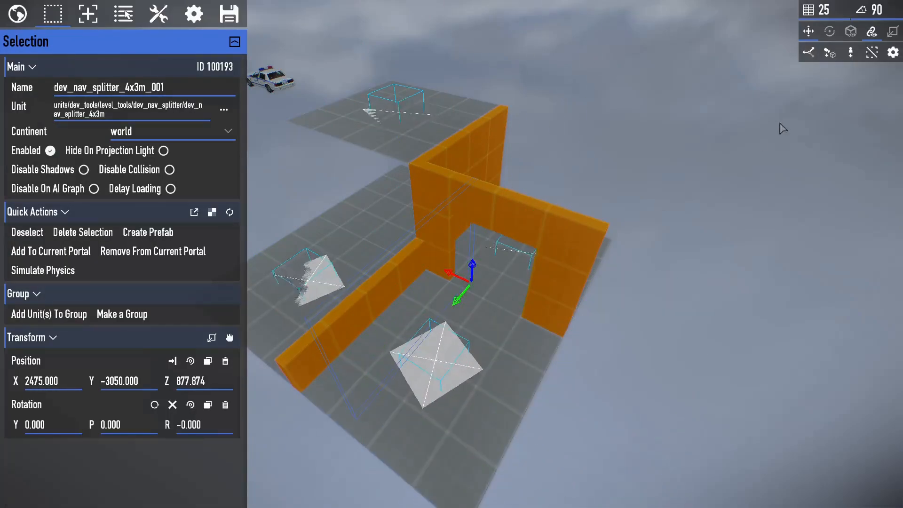
- Rotate the green navigation splitter in line with the tall orange wall so that it closes off the doorway
click(852, 36)
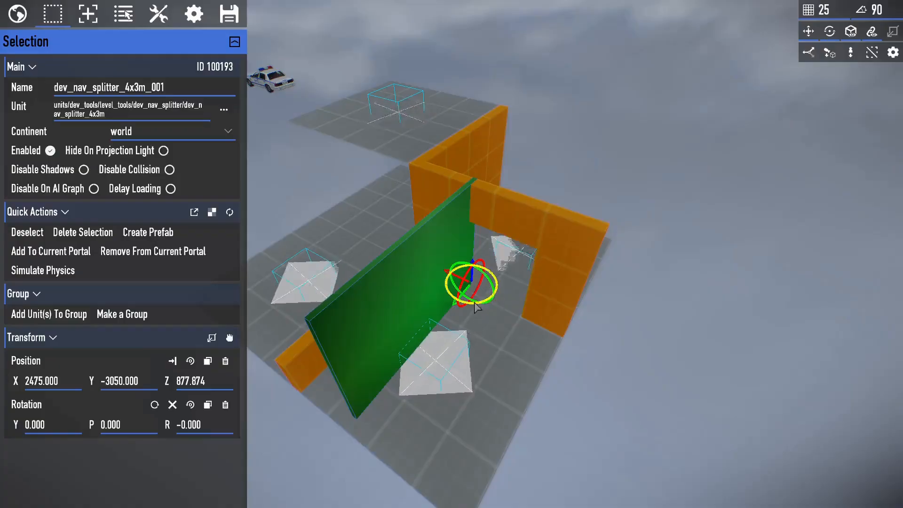
drag(473, 307, 545, 306)
drag(476, 302, 425, 278)
right_drag(423, 273, 503, 260)
key(d)
key(a)
right_drag(370, 229, 380, 229)
- Search the units for "nav_blocker" and spawn a dev_nav_blocker_4x3m at the outer edge between the lower and raised floors
click(88, 14)
click(424, 214)
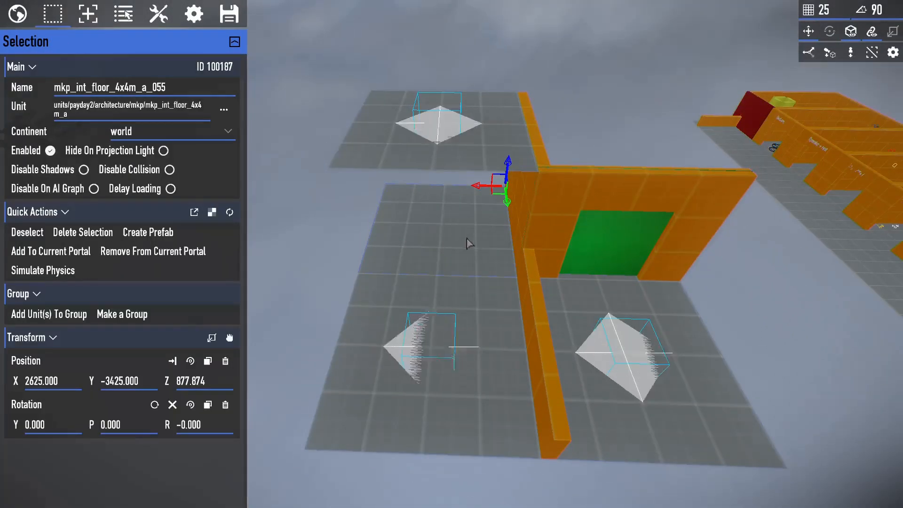
click(89, 15)
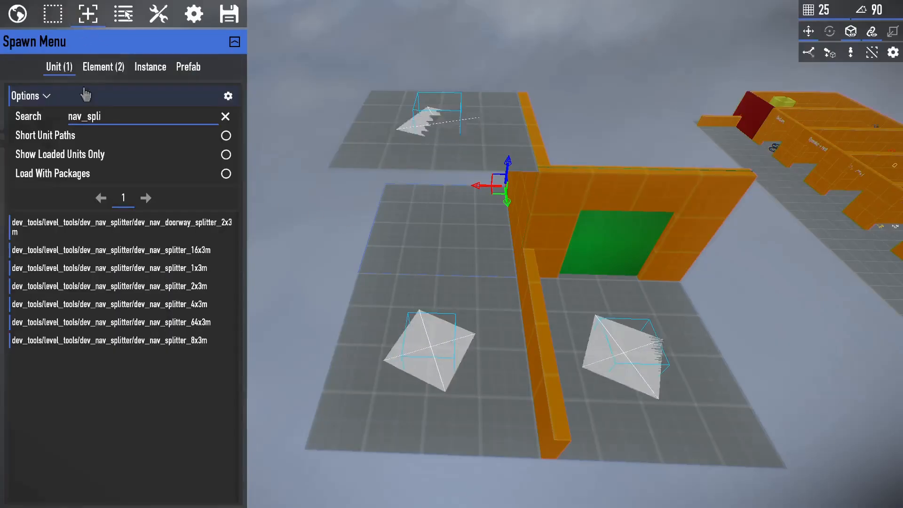
key(BackSpace)
key(BackSpace)
key(BackSpace)
key(BackSpace)
text(blocker)
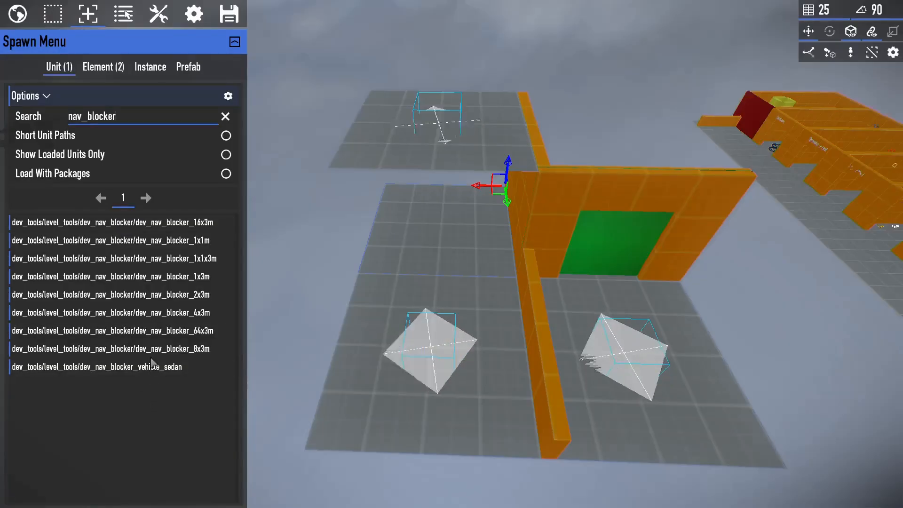
click(158, 311)
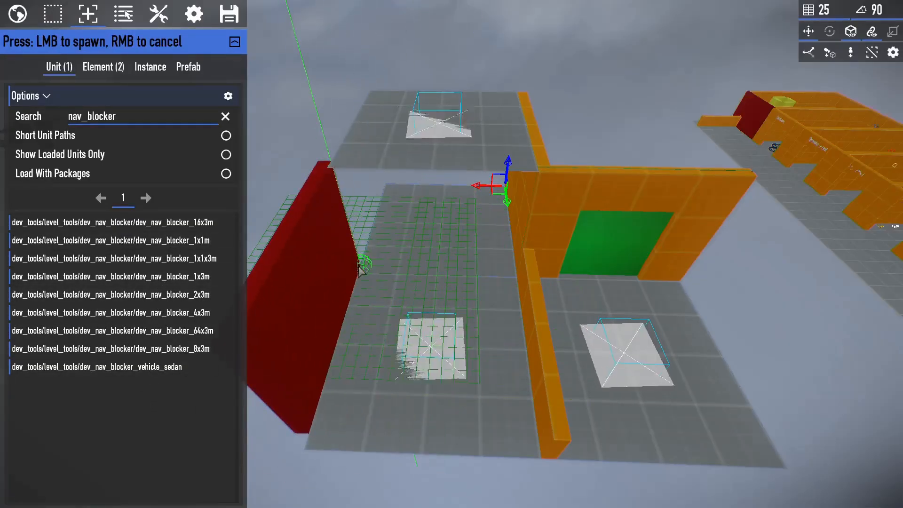
click(362, 273)
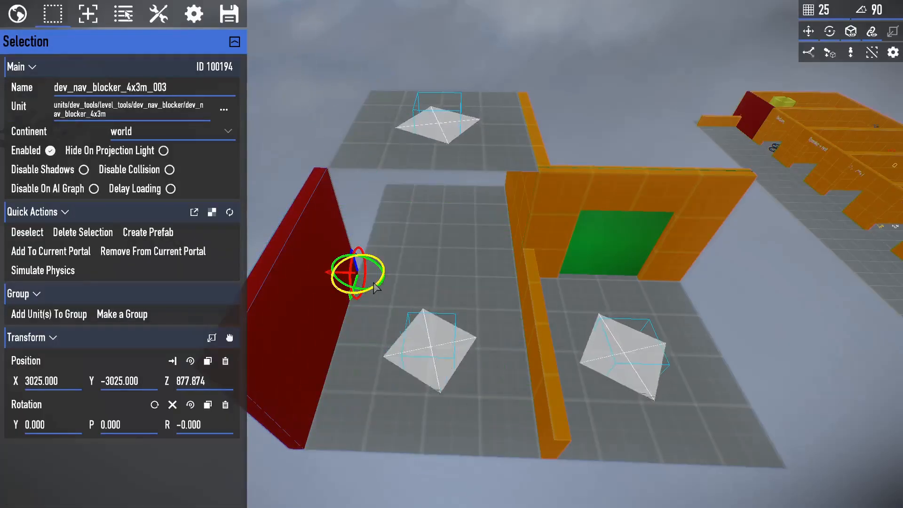
- Rotate the red navigation blocker to 90 degrees and shift it to Y -3050, along the edge below the raised floor
drag(389, 283, 425, 275)
key(n)
key(d)
right_drag(466, 232, 465, 232)
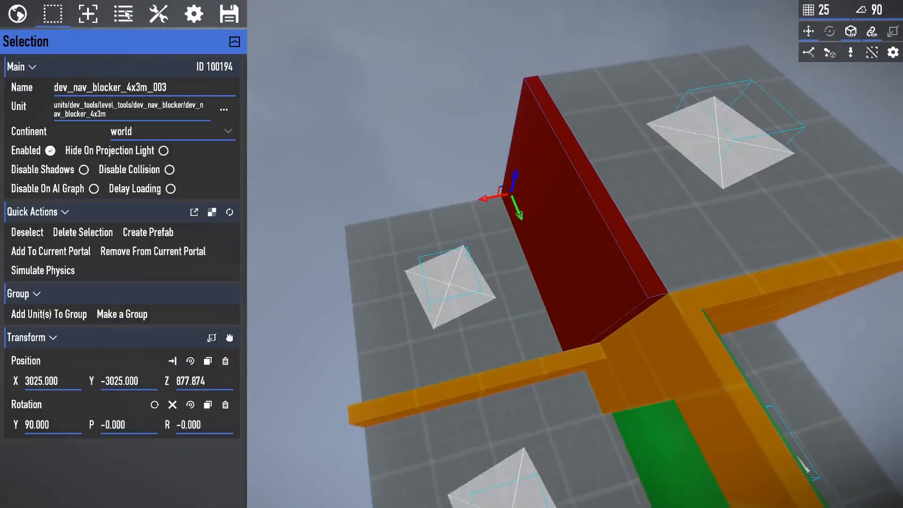
mouse_move(466, 200)
mouse_down()
mouse_move(485, 199)
mouse_move(474, 199)
mouse_up()
right_drag(474, 198, 480, 206)
key(a)
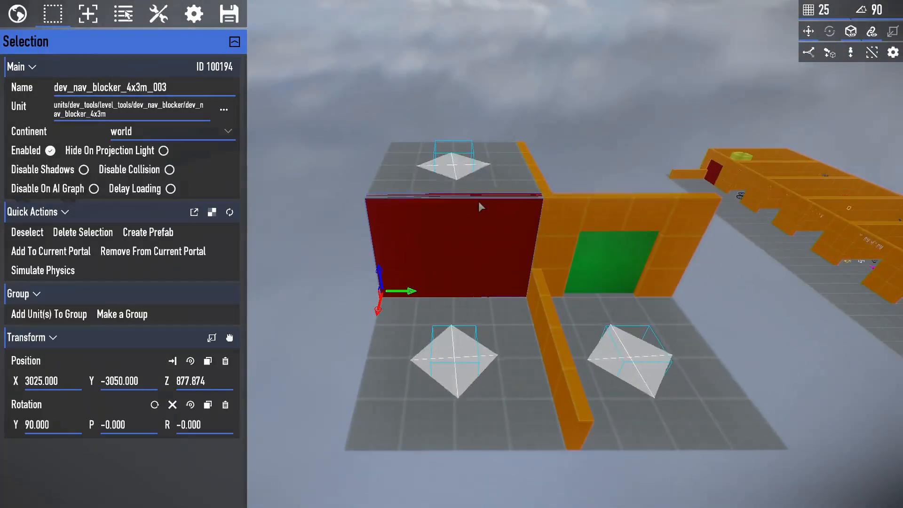
- Search the units for "dev_coll" and spawn a dev_collision_4x3m wall at the floor corner beside the red blocker
click(86, 24)
text(dev_coll)
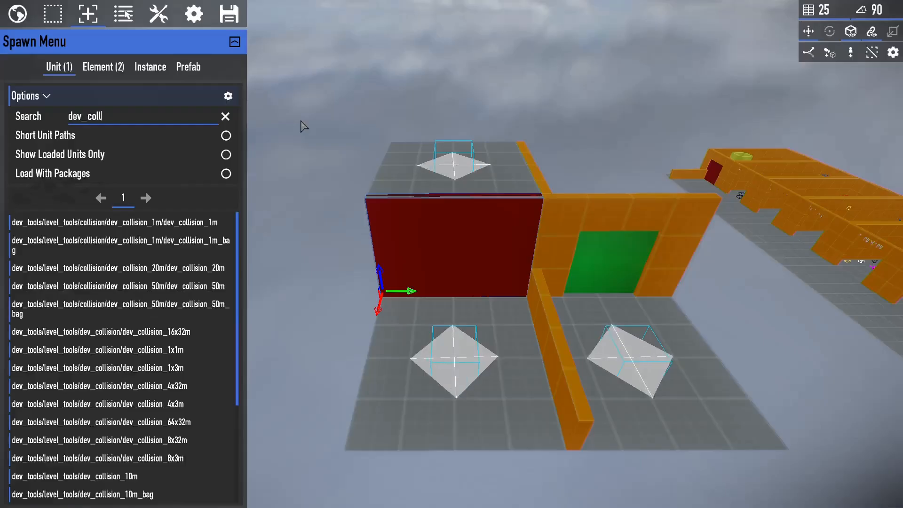
scroll(237, 286, down, 2)
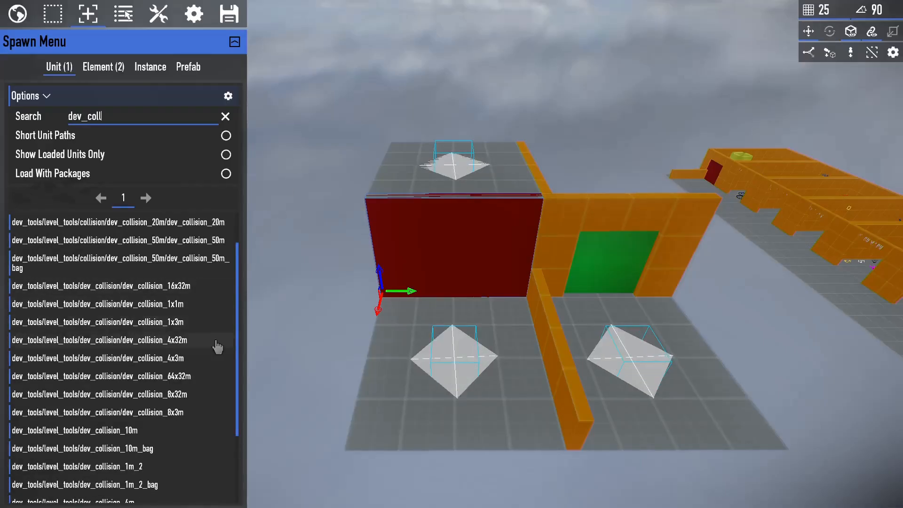
click(189, 360)
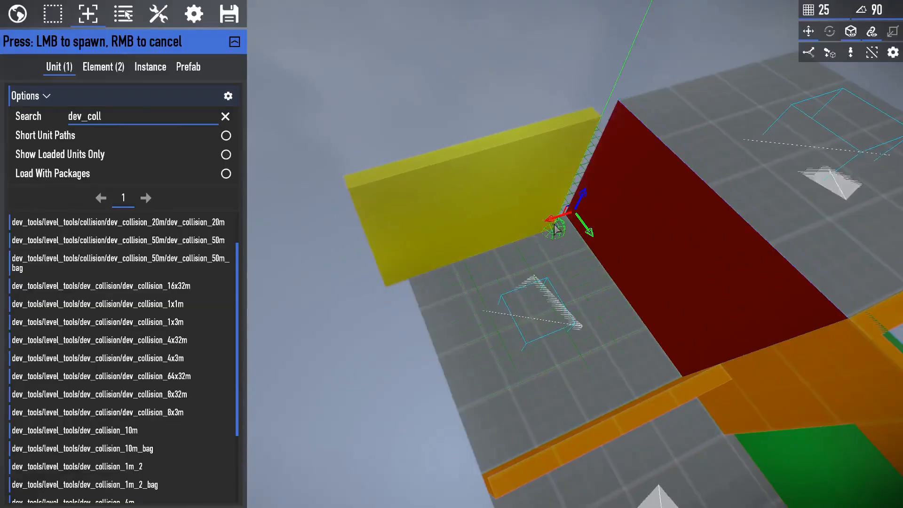
click(567, 218)
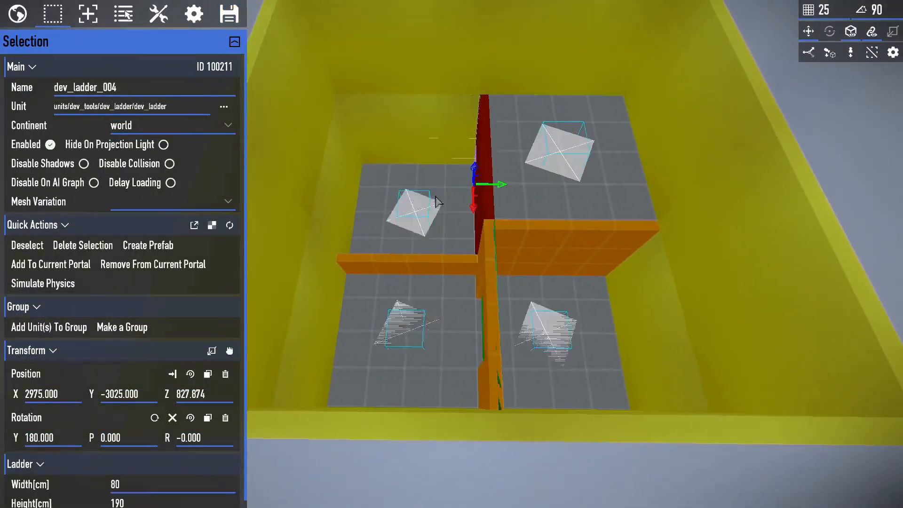
- Clear the selection and turn on the Quads and Coarse Graph navigation visualizations in the world's AI settings
click(457, 206)
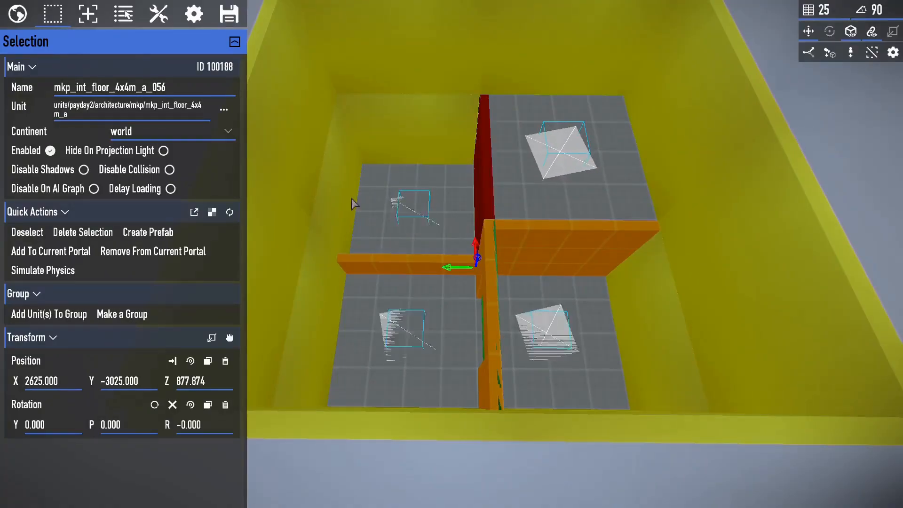
click(375, 218)
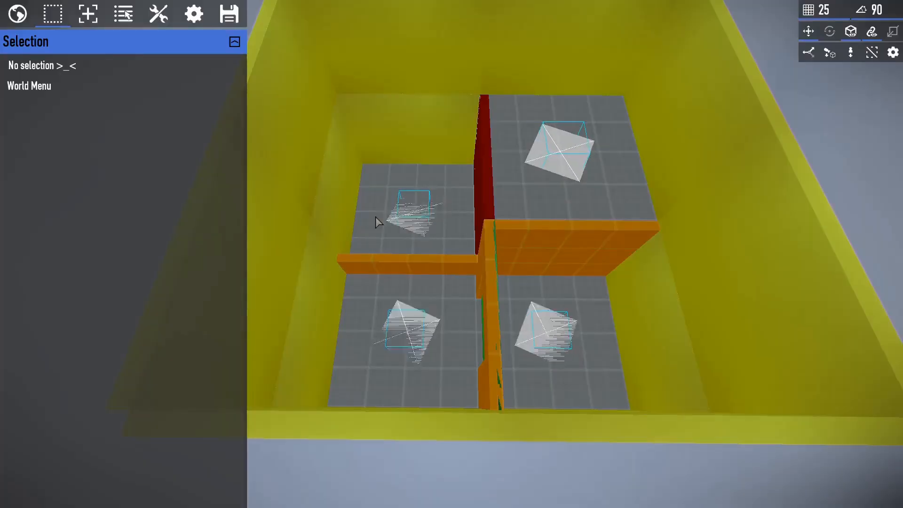
click(29, 86)
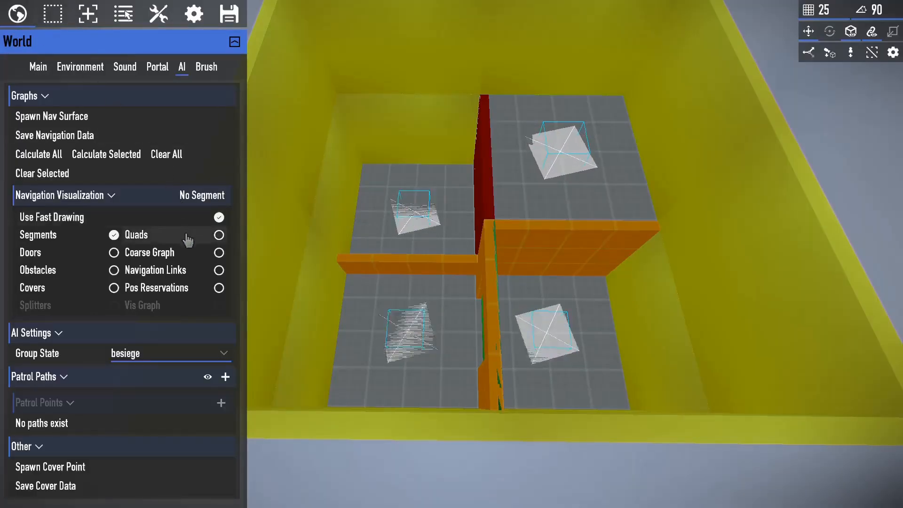
click(219, 235)
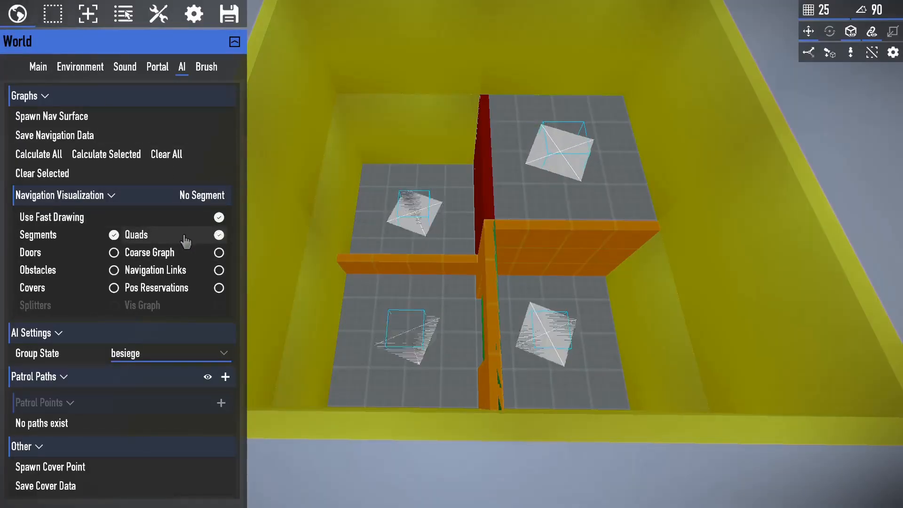
click(218, 253)
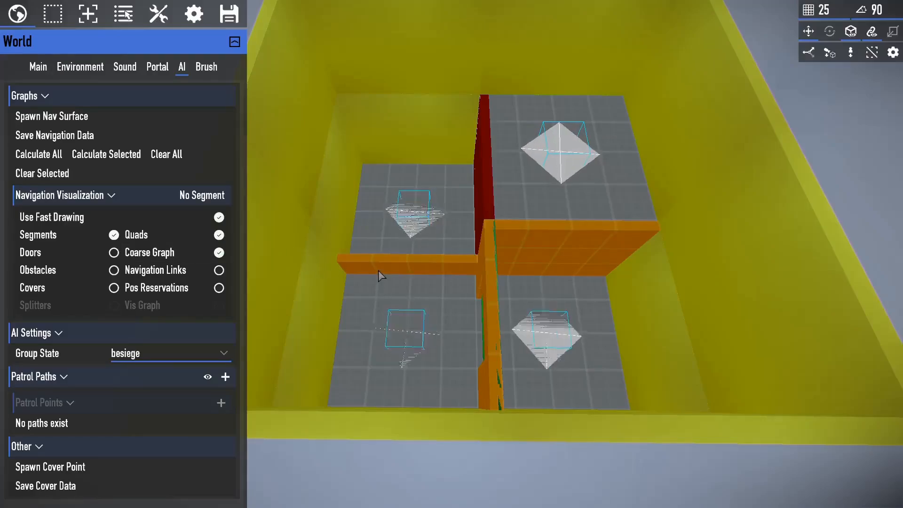
- Select the navigation surfaces on all four floor areas together and calculate the navigation data for the selected segments
click(410, 214)
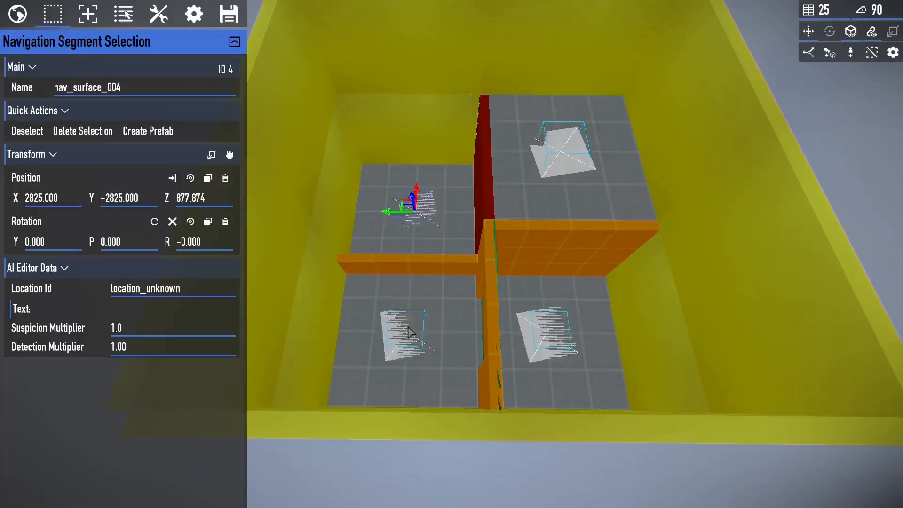
ctrl+click(411, 325)
ctrl+click(565, 332)
ctrl+click(561, 151)
click(31, 22)
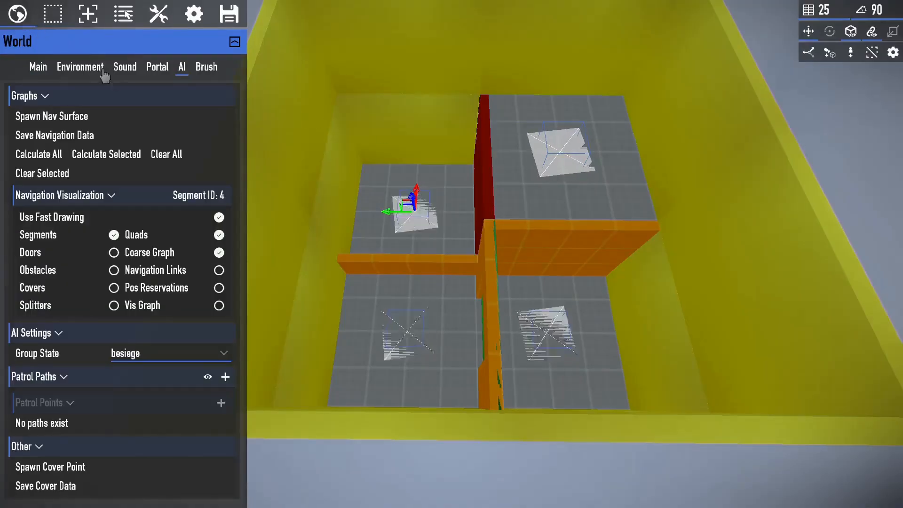
click(136, 155)
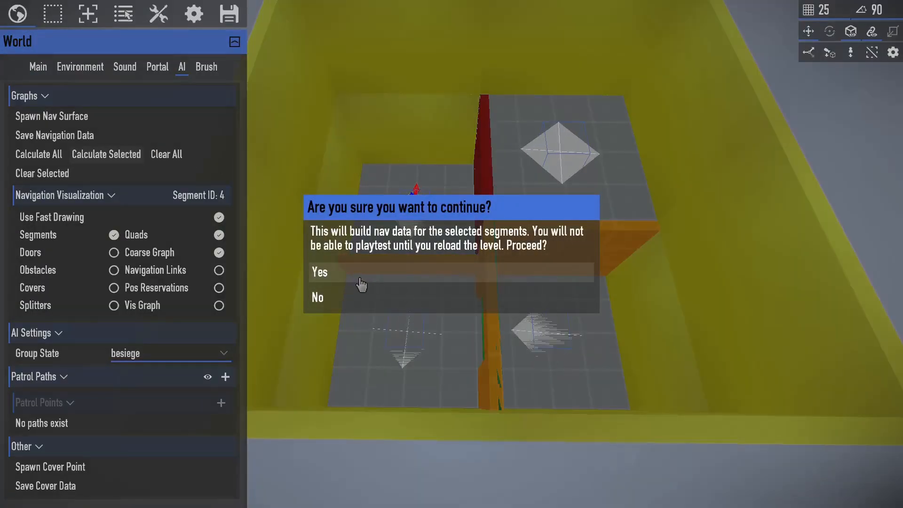
click(362, 284)
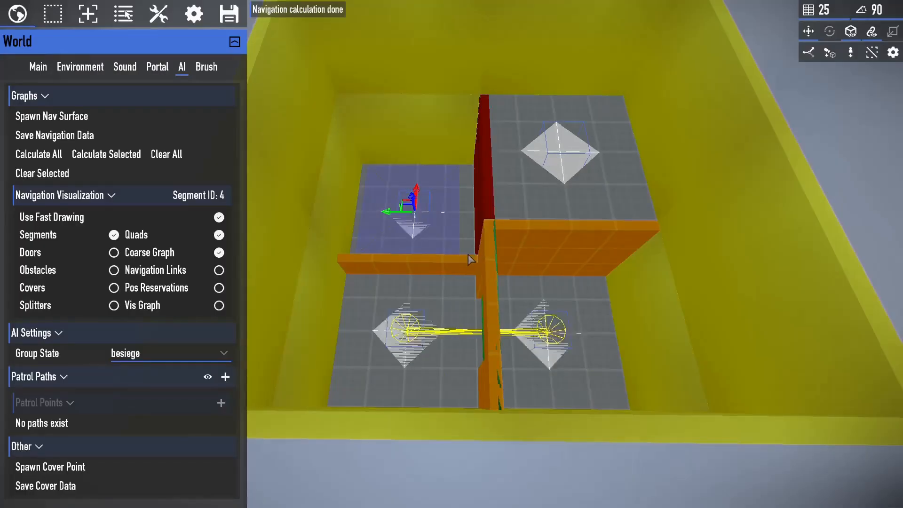
- Clear the surface selection, save the map, and restart the level
click(569, 157)
click(569, 157)
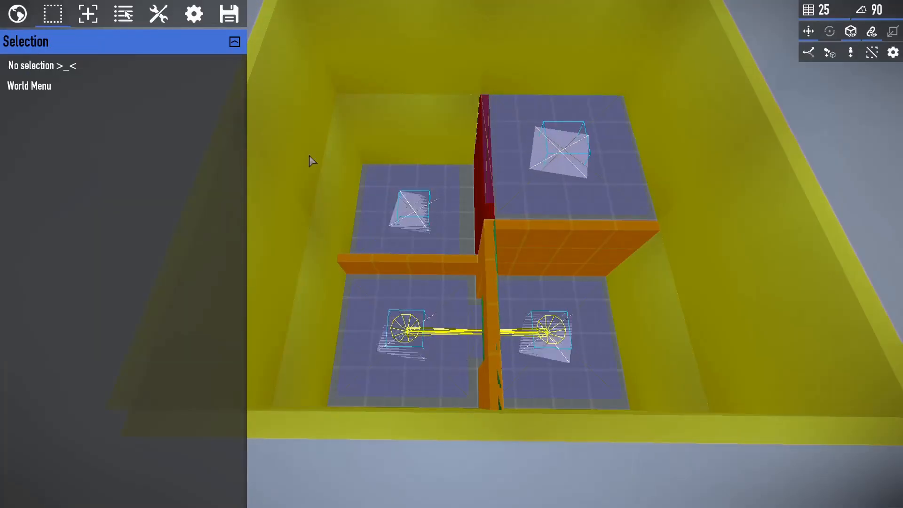
key(ctrl+s)
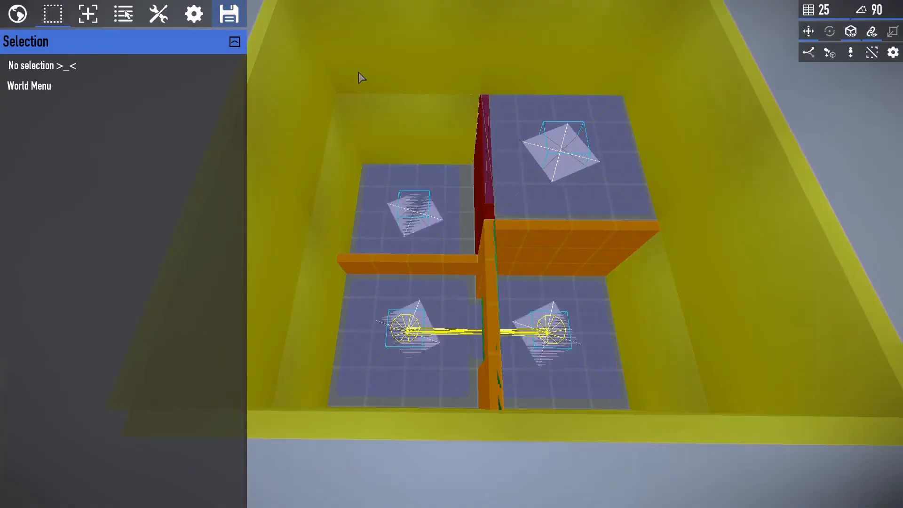
key(Escape)
key(Down)
key(Return)
key(Return)
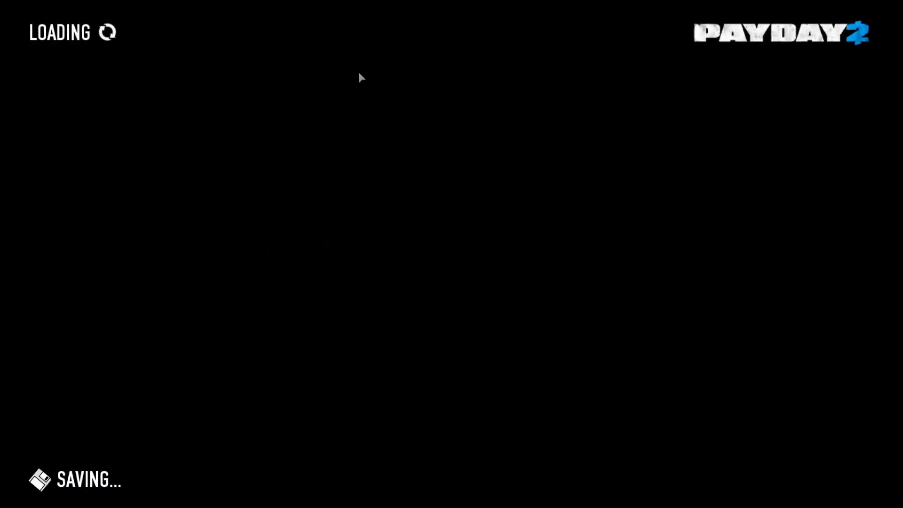
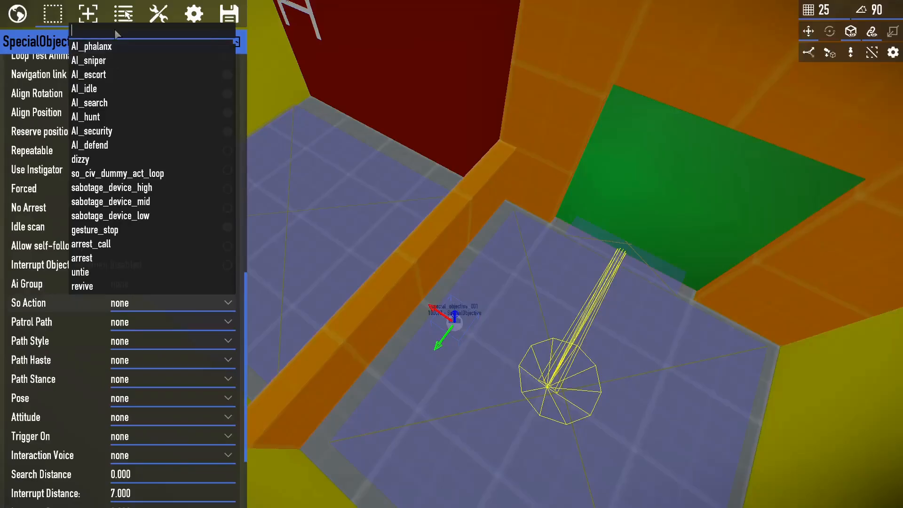
- Search the actions for "window" and set the special objective's So Action to e_nl_up_1m_dwn_0_9m_window_in
text(e_nl_u)
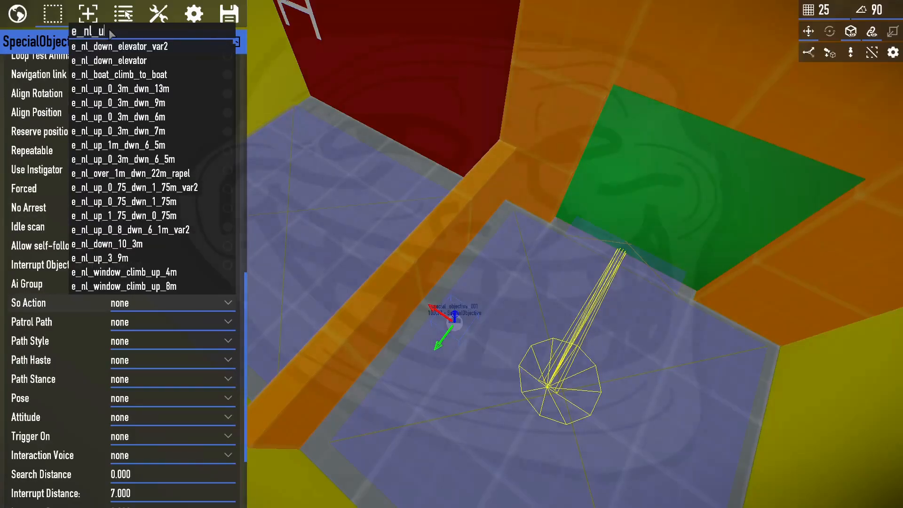
text(p)
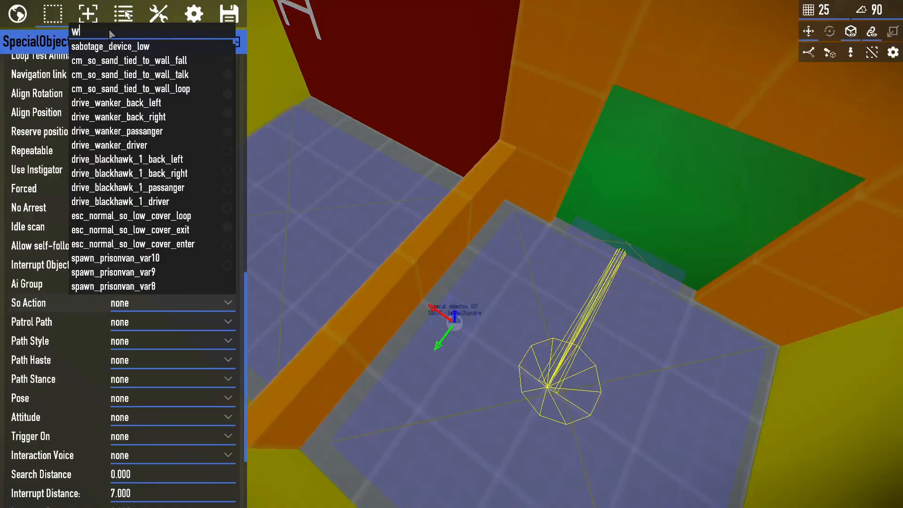
text(window)
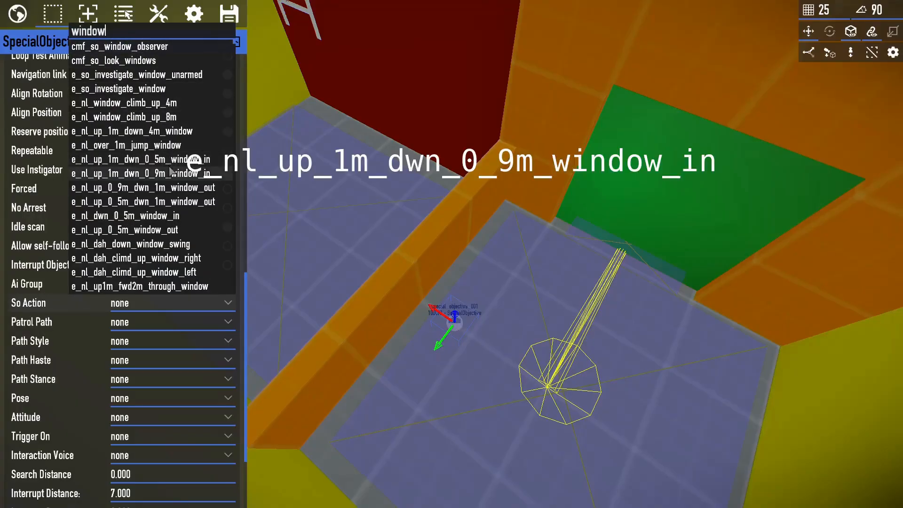
click(181, 173)
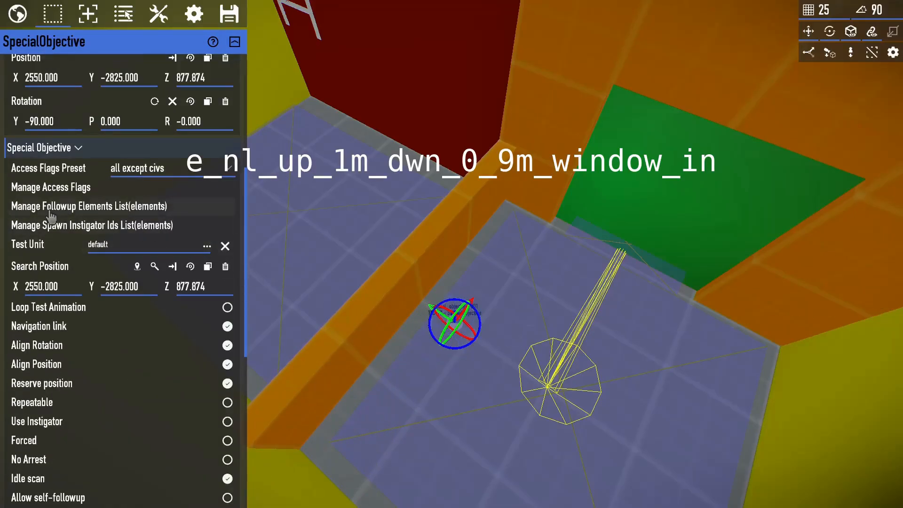
- Move the special objective to X 2475 beside the low wall, and run and stop its test animation
scroll(49, 212, up, 4)
click(323, 217)
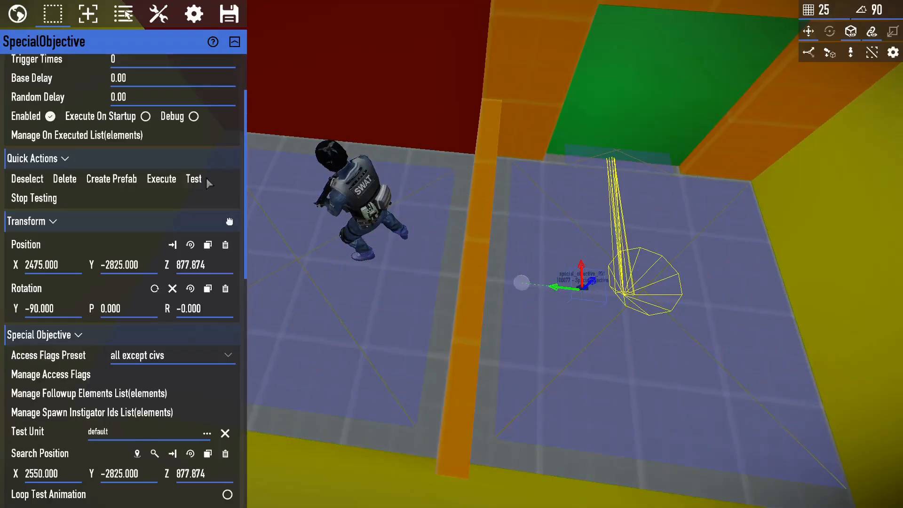
click(196, 179)
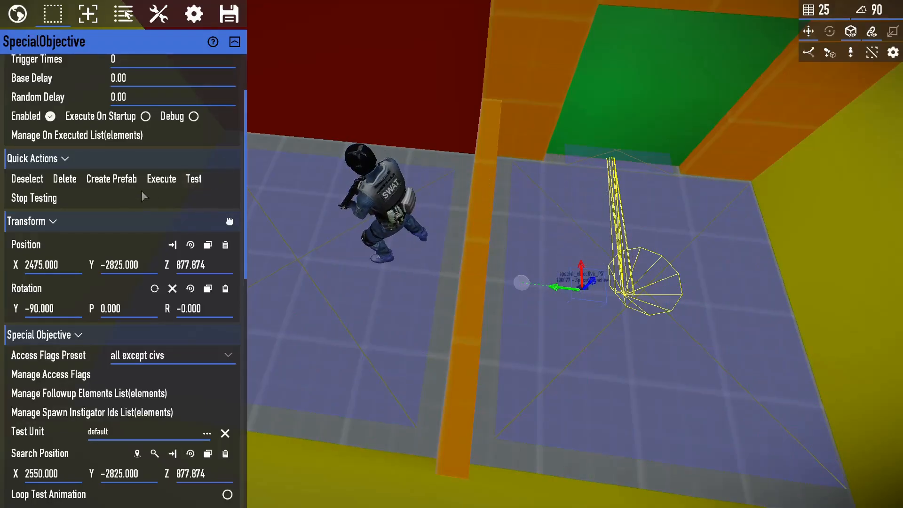
click(53, 198)
- Place the navigation link's search position across the low wall at X 2722, Y -2849, Z 877
scroll(187, 347, down, 3)
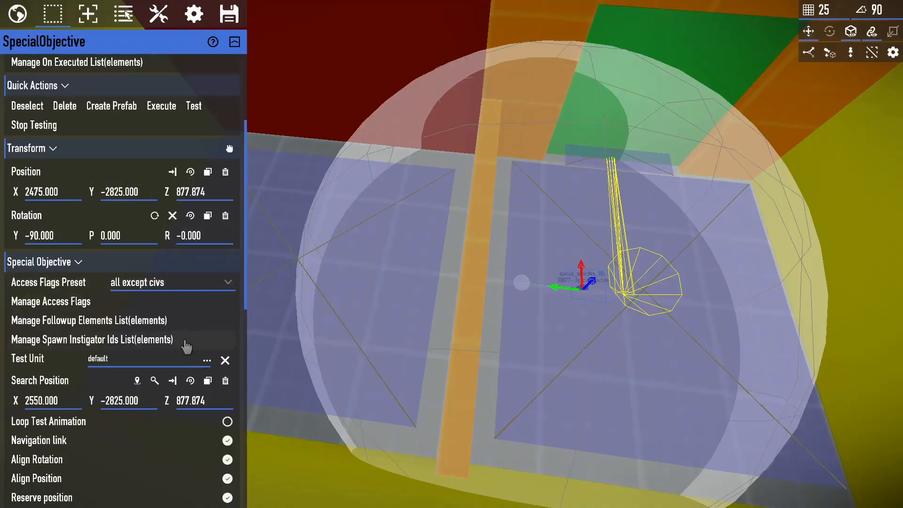
click(153, 381)
key(s)
mouse_move(448, 321)
right_down()
mouse_move(459, 318)
mouse_move(397, 301)
mouse_move(452, 321)
right_up()
scroll(160, 323, down, 5)
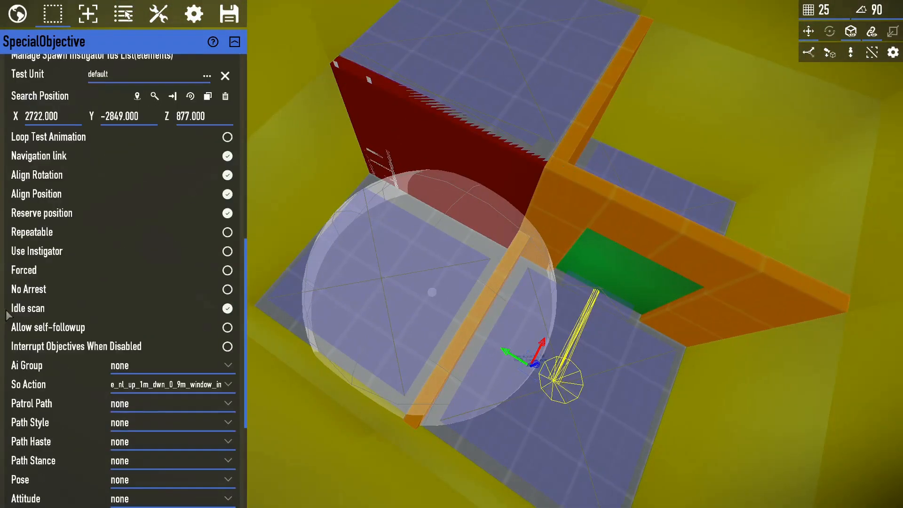
- Search the elements for "enemy" and spawn a Spawn Enemy Dummy on the floor beyond the doorway wall
right_drag(368, 331, 358, 311)
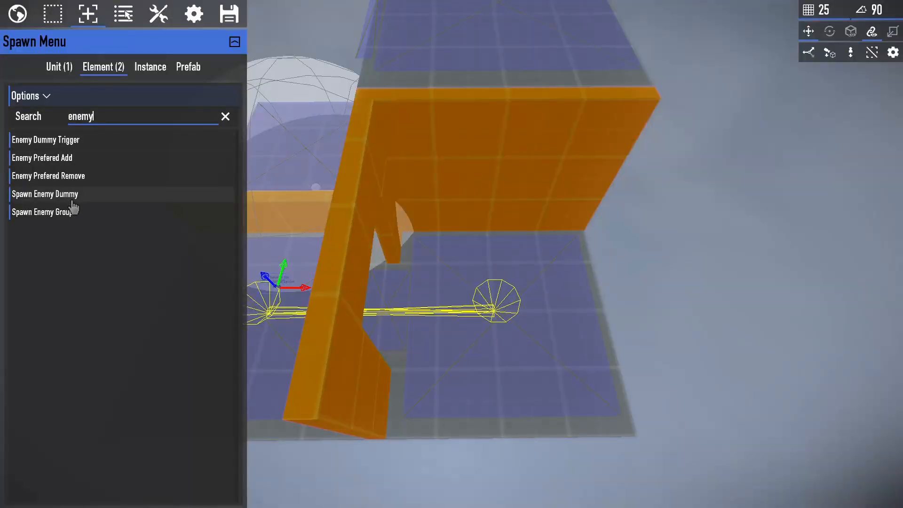
click(85, 200)
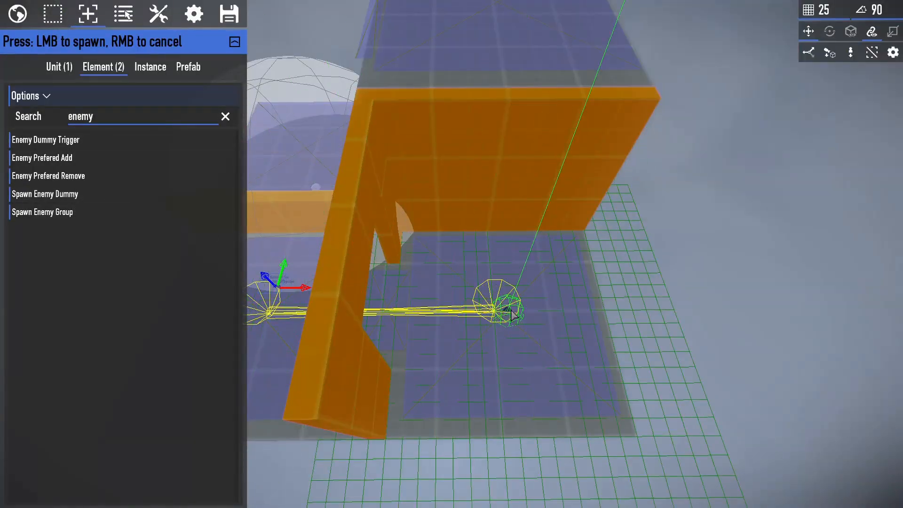
click(591, 382)
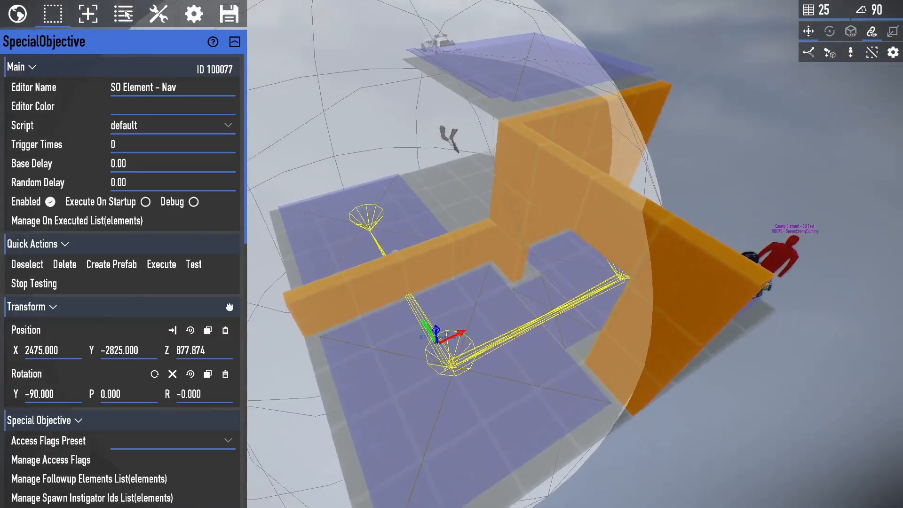
- Execute the enemy test element and watch how the spawned SWAT units follow the navigation link
key(d)
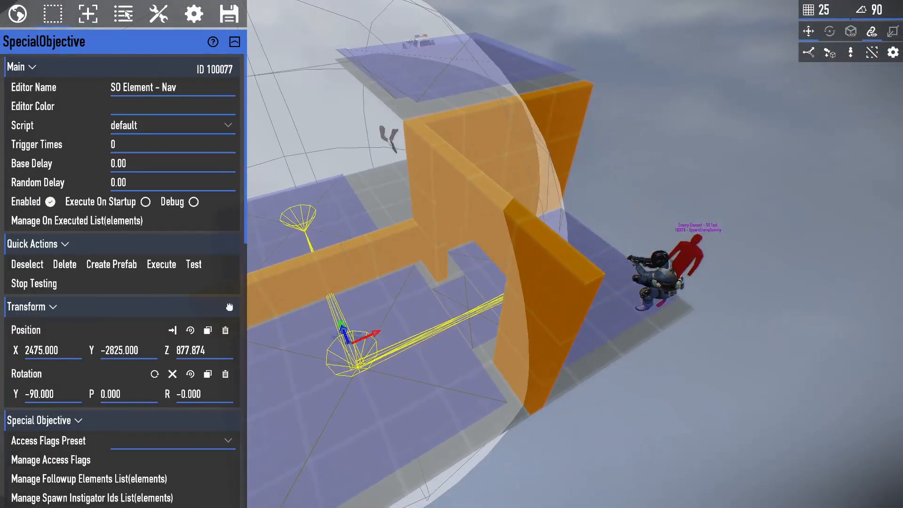
click(663, 287)
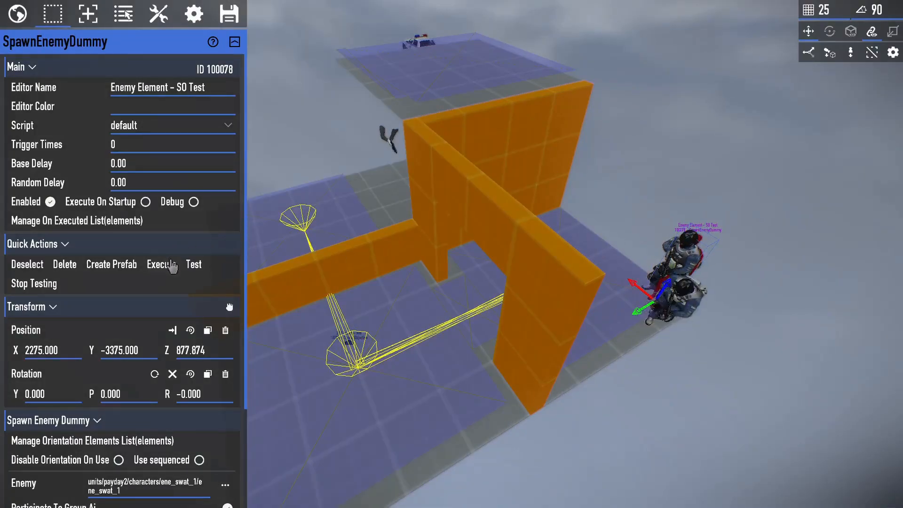
right_click(580, 264)
key(s)
key(a)
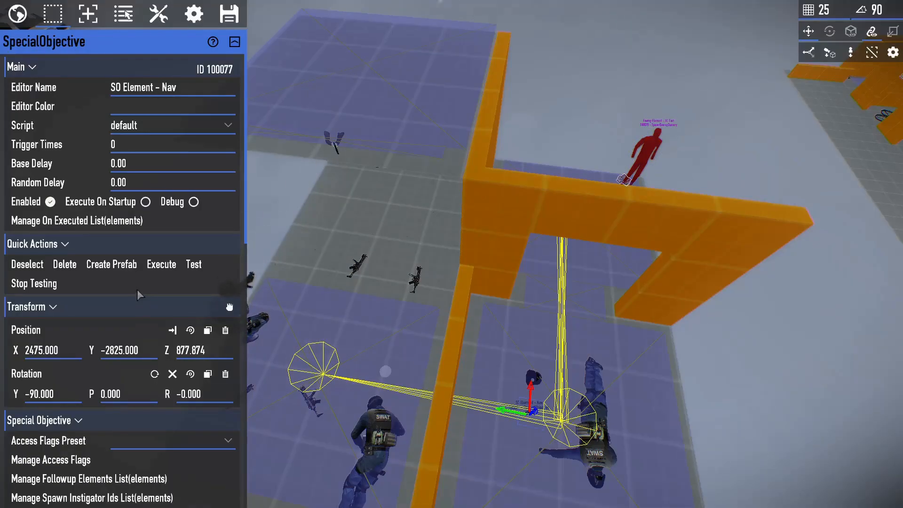
- Execute the enemy test element again and shoot the SWAT crossing the floor in play mode before returning to the editor
click(604, 202)
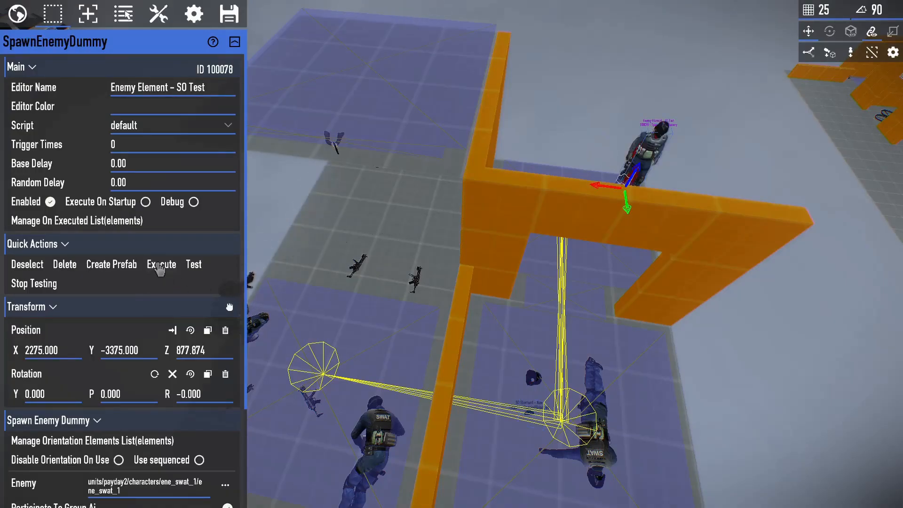
key(F10)
click(452, 254)
click(451, 254)
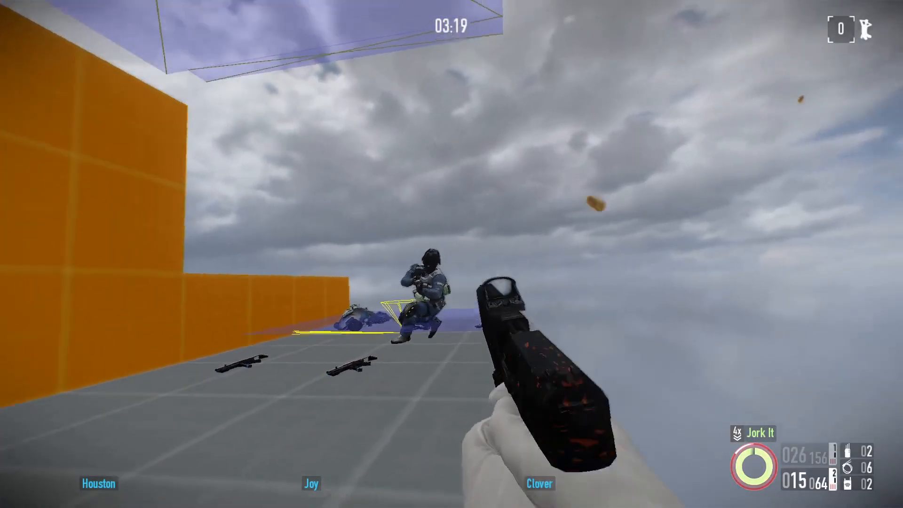
click(452, 254)
key(F10)
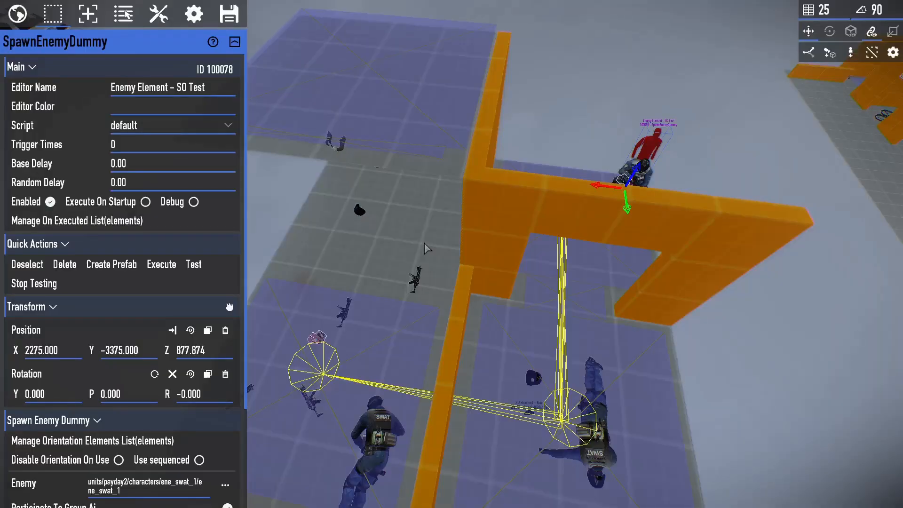
key(F10)
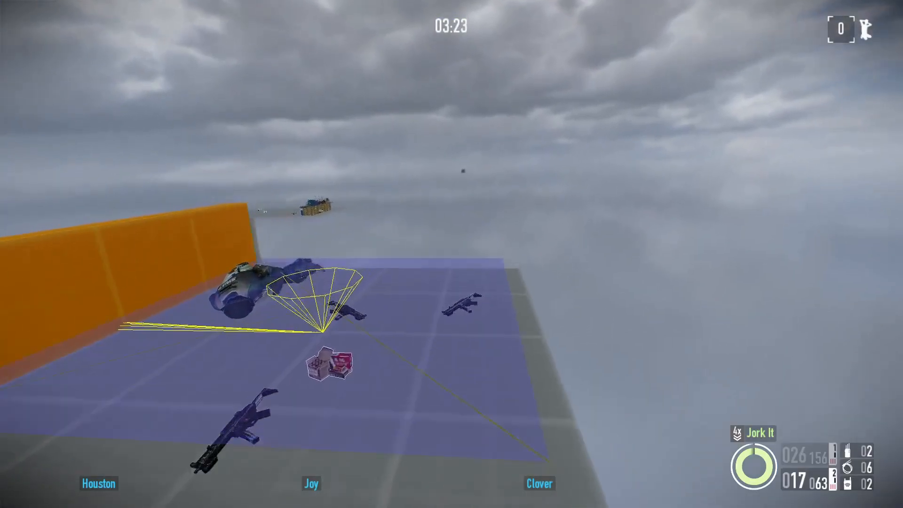
key(F10)
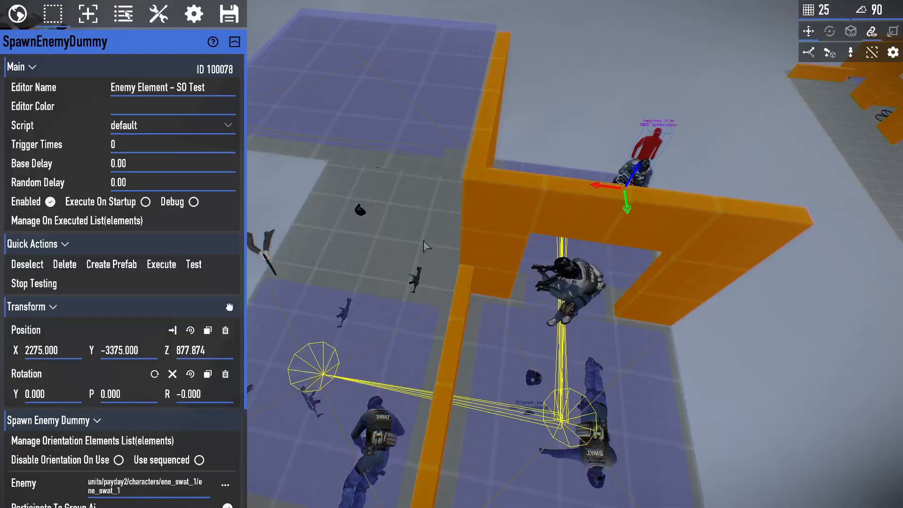
key(q)
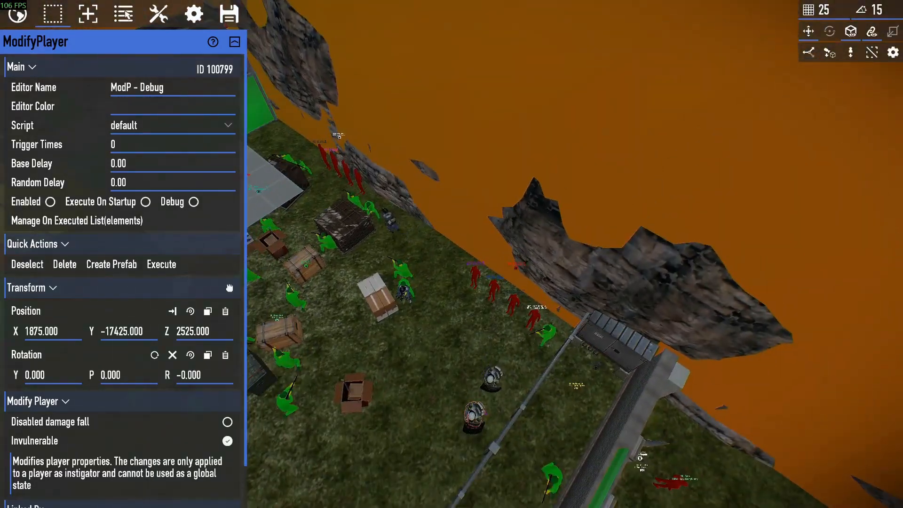
key(w)
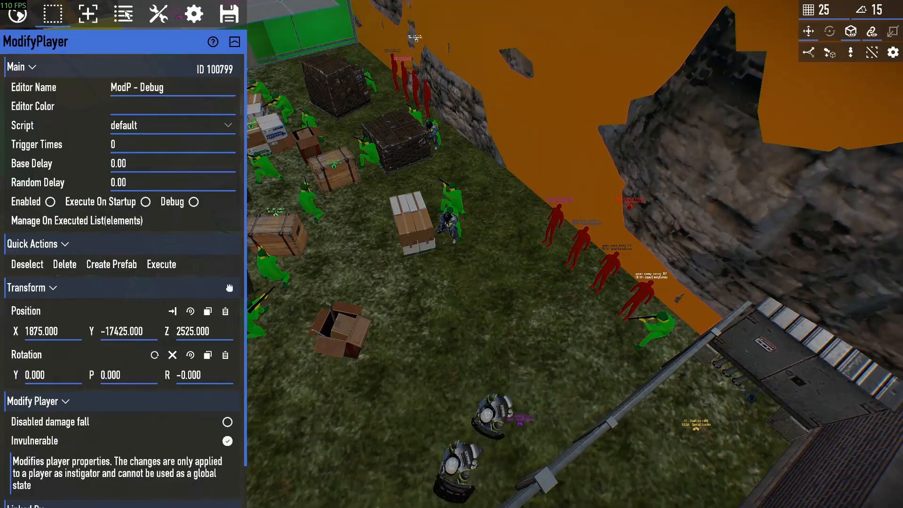
right_drag(517, 255, 320, 254)
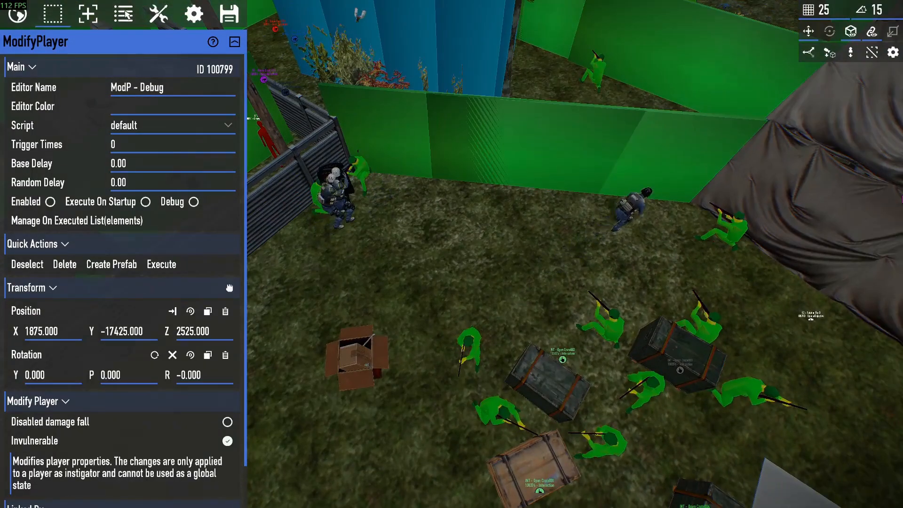
key(w)
right_drag(574, 254, 423, 269)
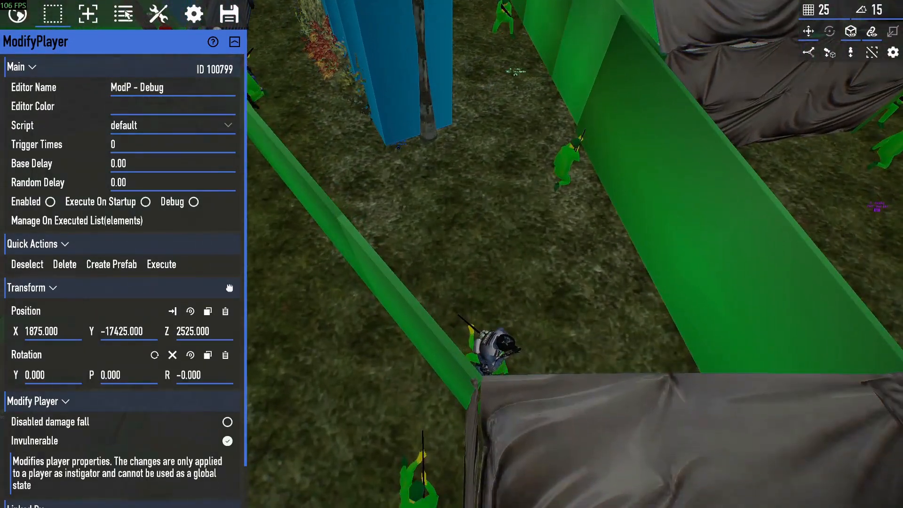
right_drag(574, 254, 473, 59)
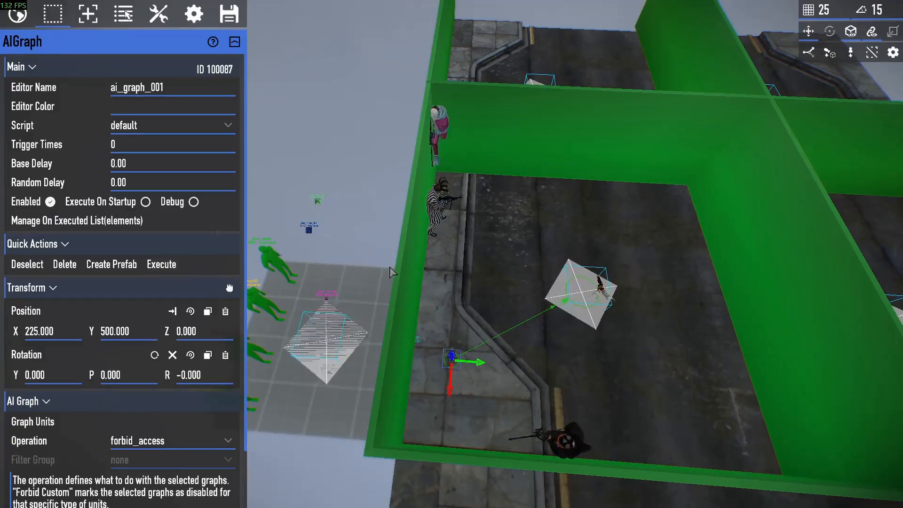
- Set the operation of the AI graph element ai_graph_001 to allow_access and check the team AI in play mode
right_drag(390, 263, 393, 269)
scroll(394, 273, down, 3)
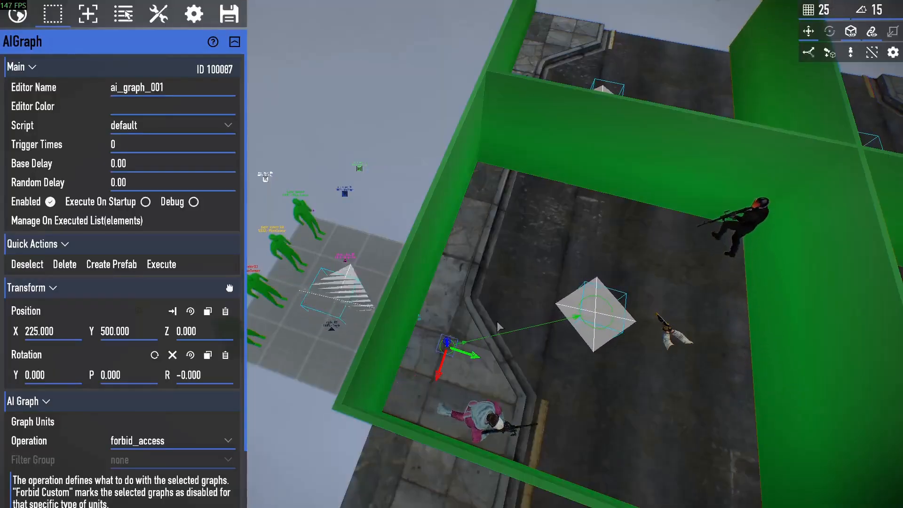
right_drag(499, 328, 506, 327)
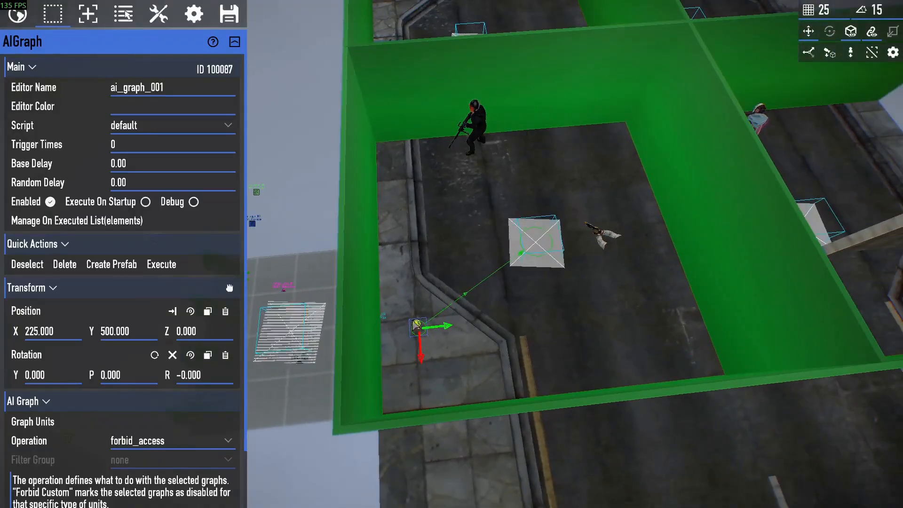
click(151, 441)
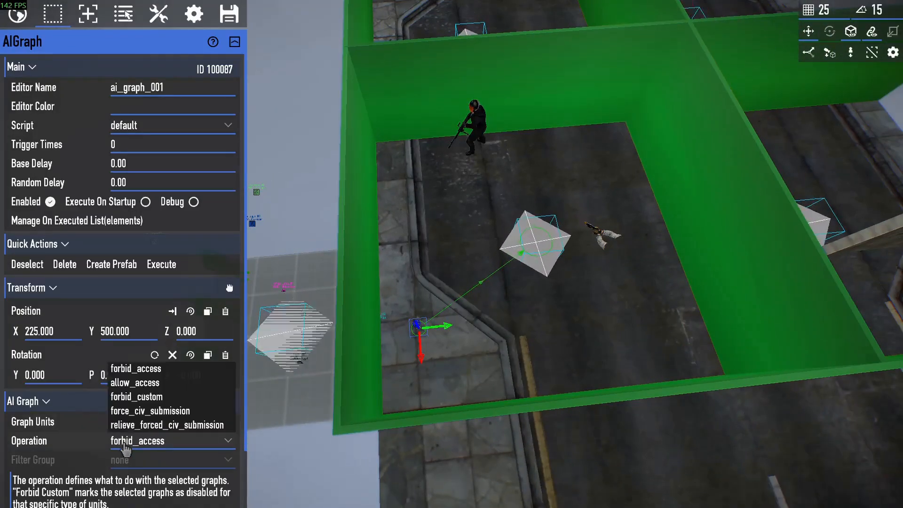
click(152, 383)
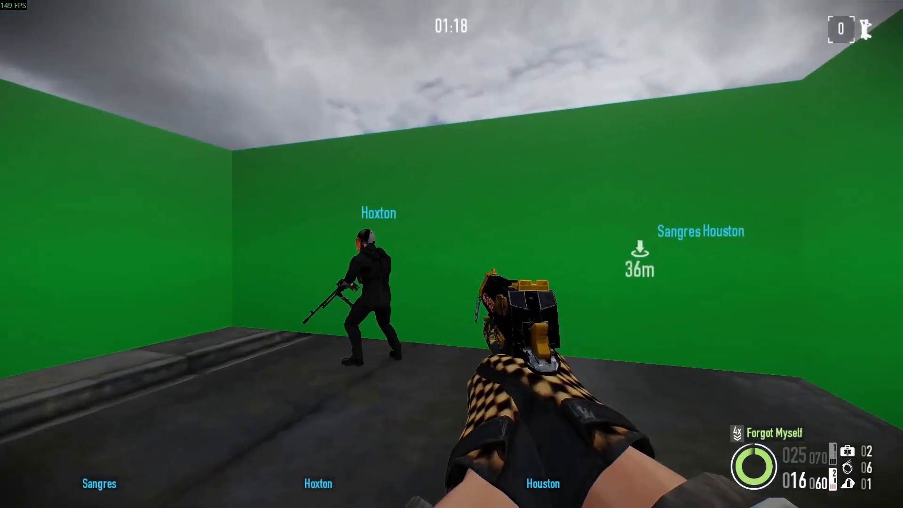
key(1)
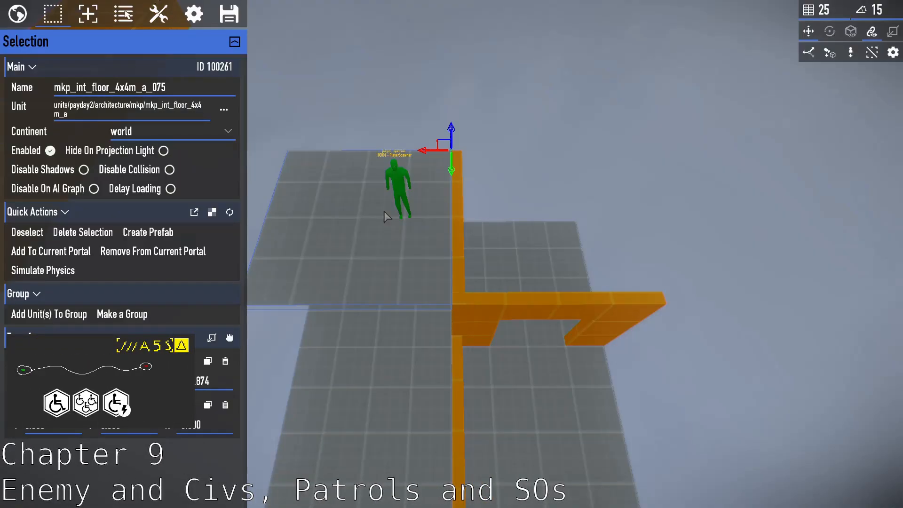
- Search the elements for "spawn" and place a Spawn Enemy Dummy near the outer corner of the lower floor at X -3725, Y -3375
right_drag(383, 211, 383, 213)
key(w)
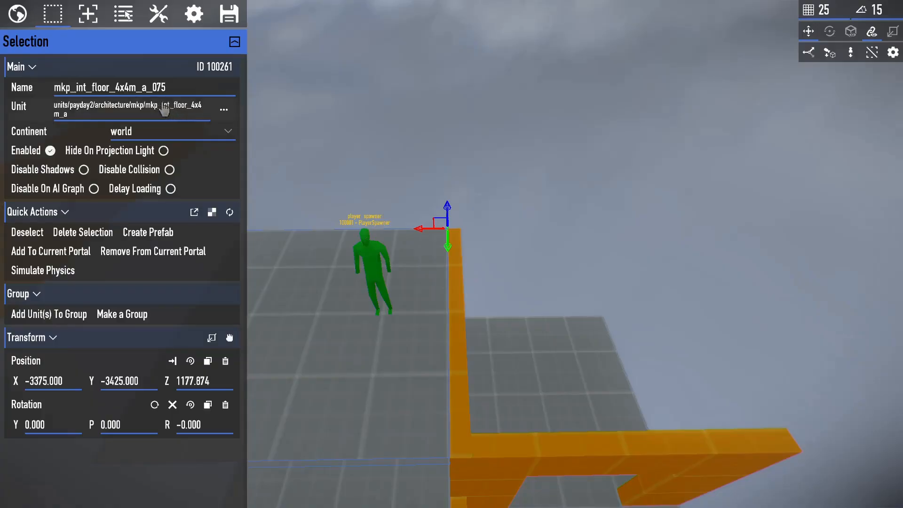
click(80, 14)
click(104, 123)
text(s)
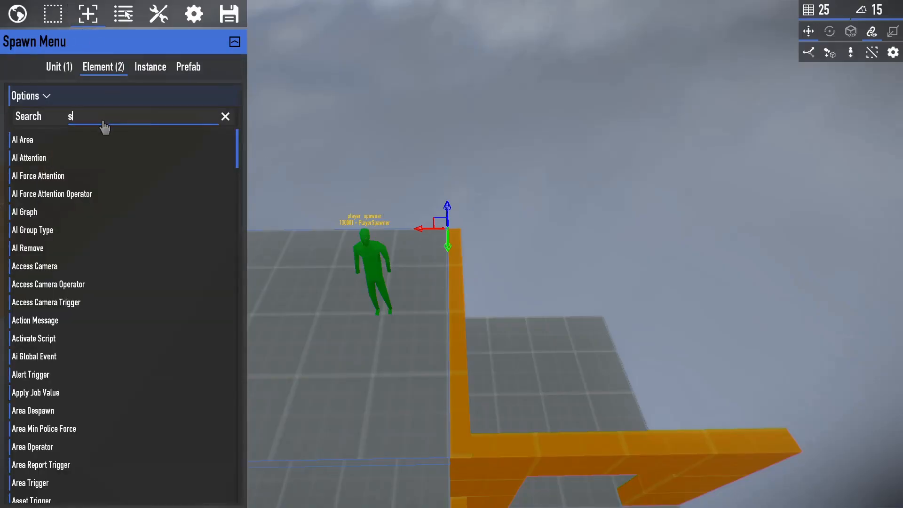
text(pawn)
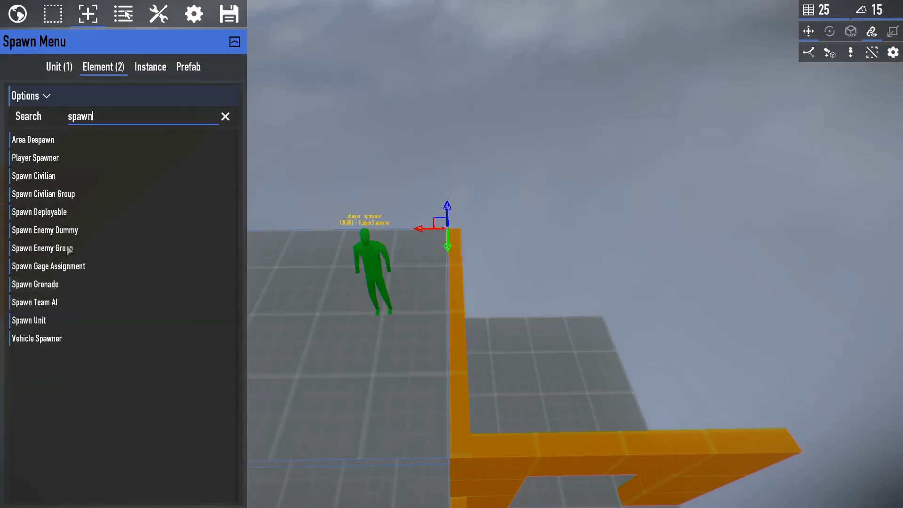
click(84, 231)
key(w)
key(d)
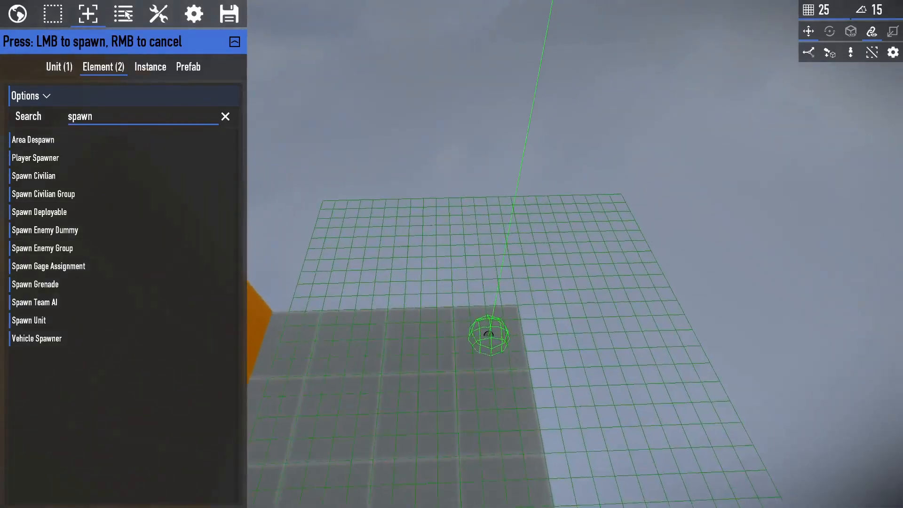
click(511, 354)
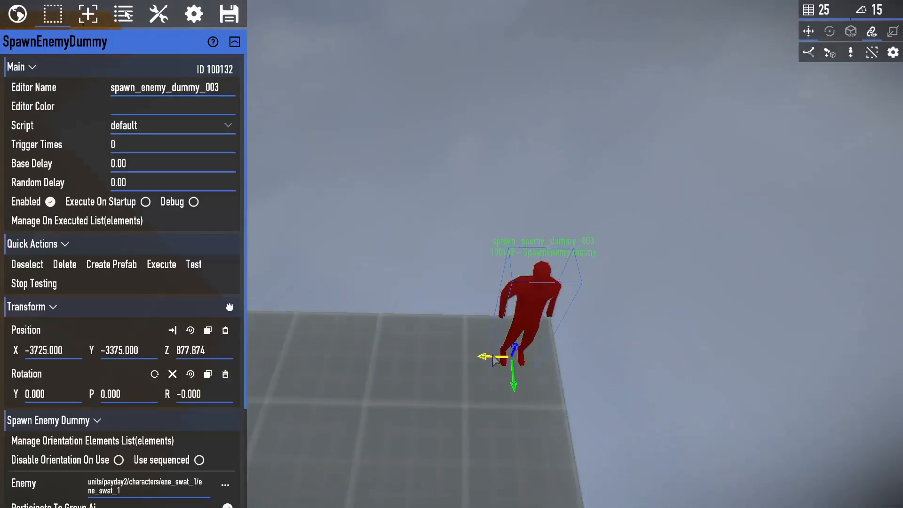
- Duplicate the enemy dummy twice along the floor's edge toward the wall, with the last copy at X -3525
alt+drag(435, 357, 334, 353)
key(a)
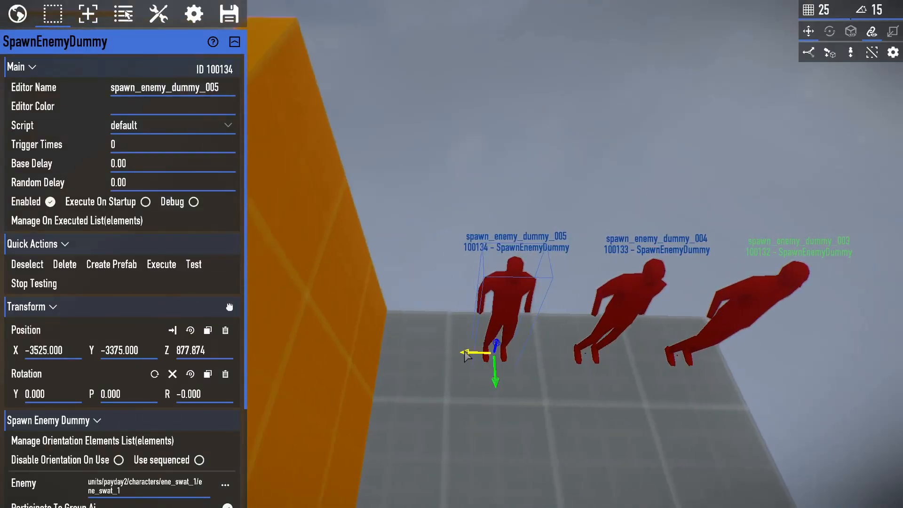
key(s)
key(d)
right_drag(465, 356, 467, 369)
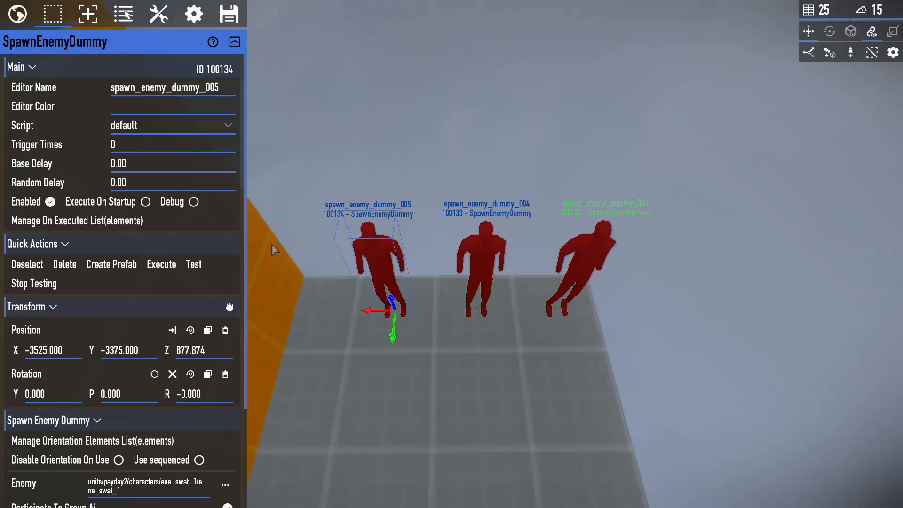
- Open the list of spawnable elements again
click(77, 14)
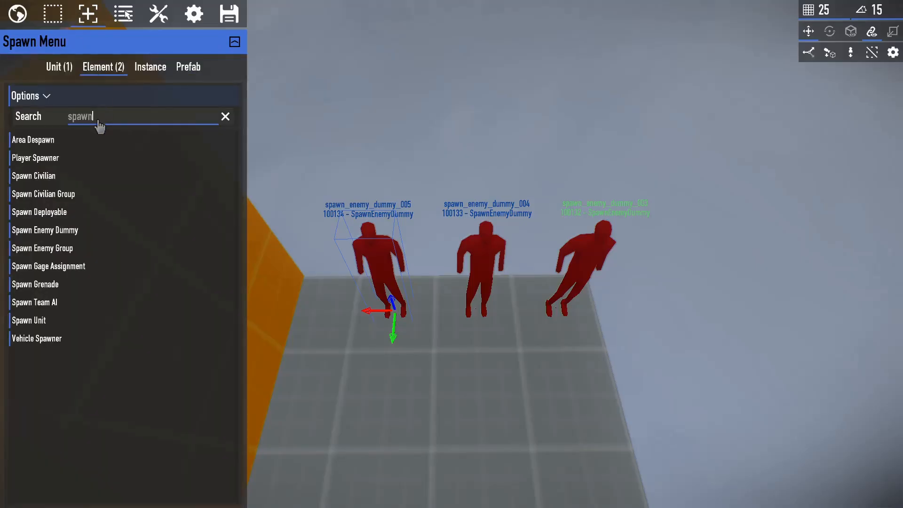
- Place a Difficulty element in front of the green player spawner
click(81, 138)
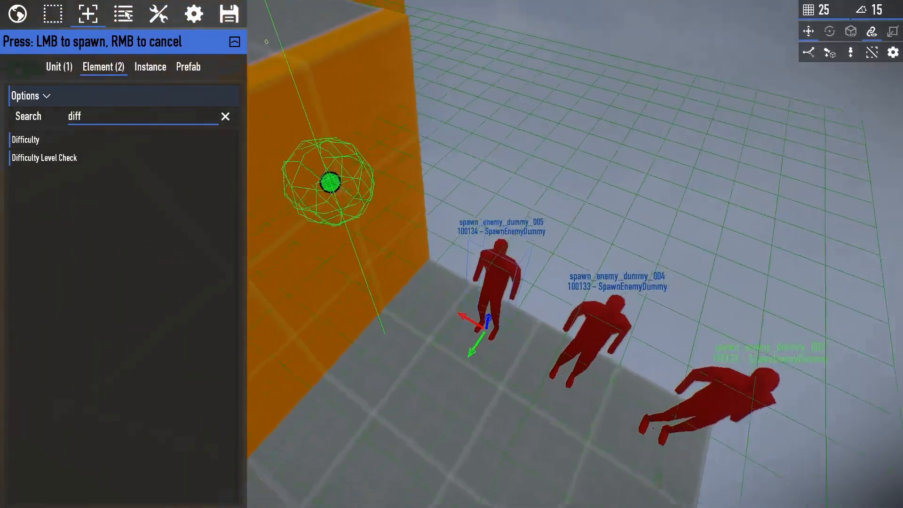
key(s)
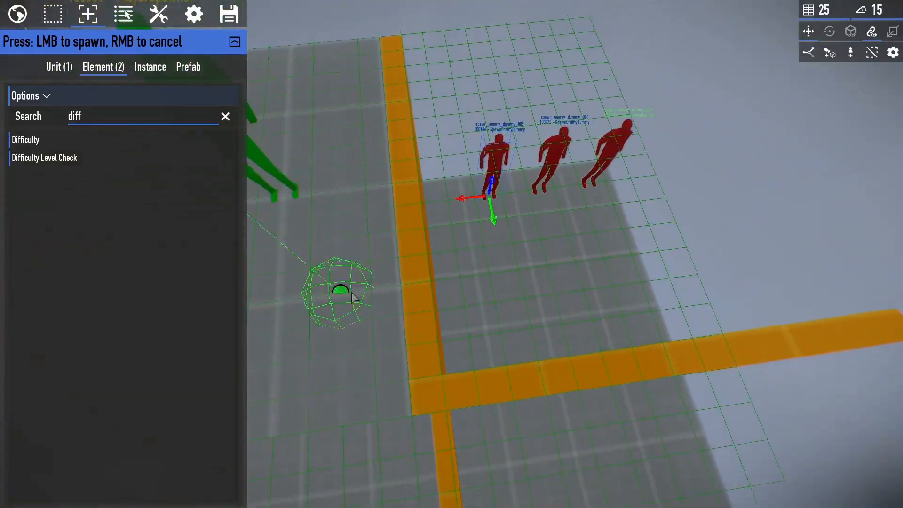
click(279, 300)
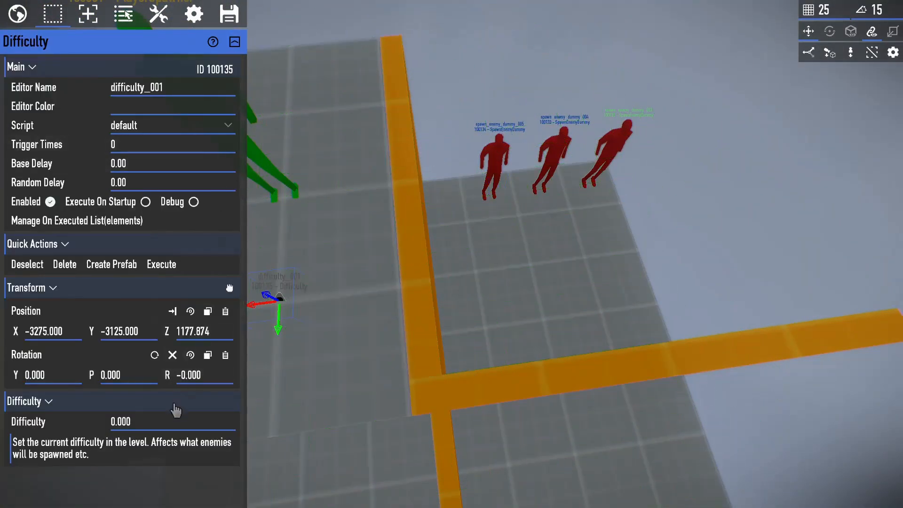
- Set the Difficulty element's difficulty to 0.5 and make it execute on startup
key(BackSpace)
key(BackSpace)
key(BackSpace)
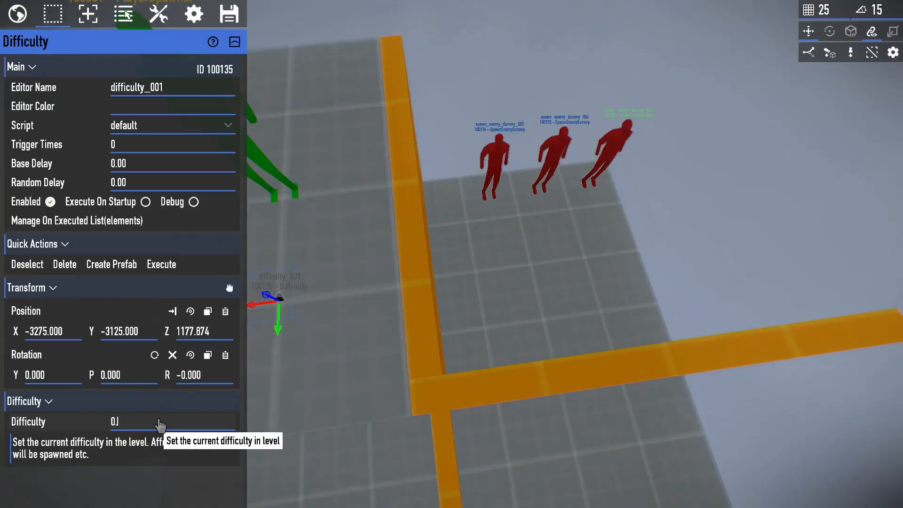
text(5)
key(Return)
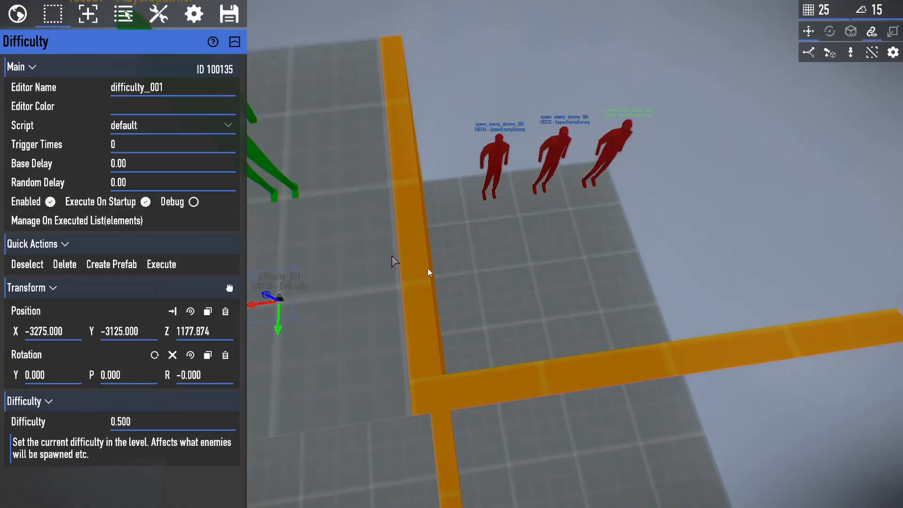
- Find the enemy elements and place a Spawn Enemy Group element near the corner of the orange wall
click(88, 14)
click(115, 118)
text(enem)
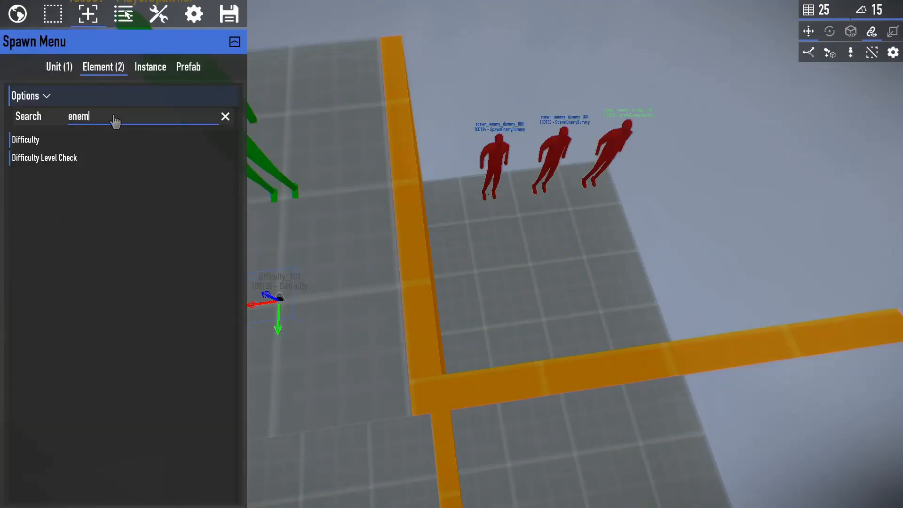
text(y)
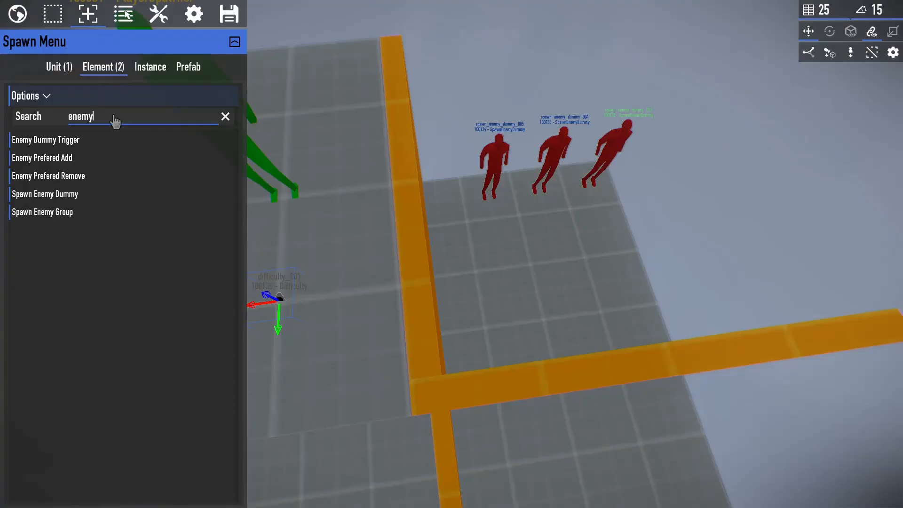
click(87, 200)
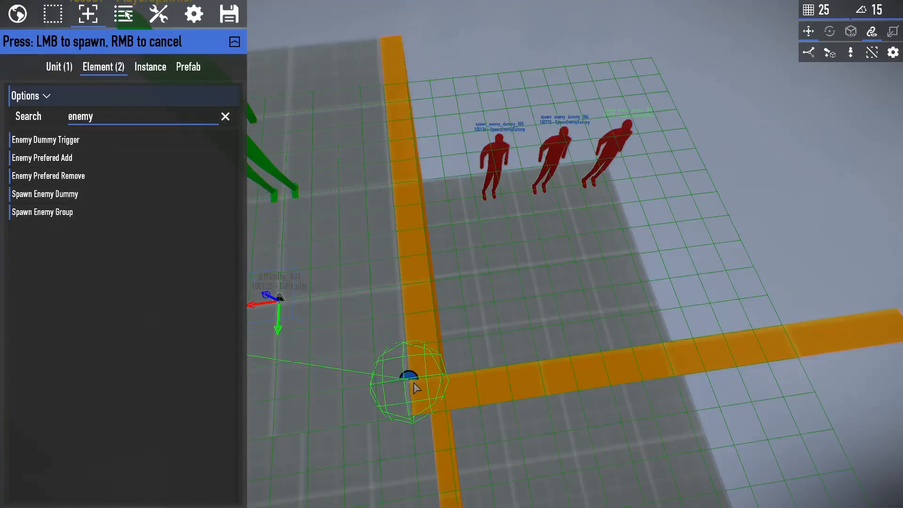
click(407, 346)
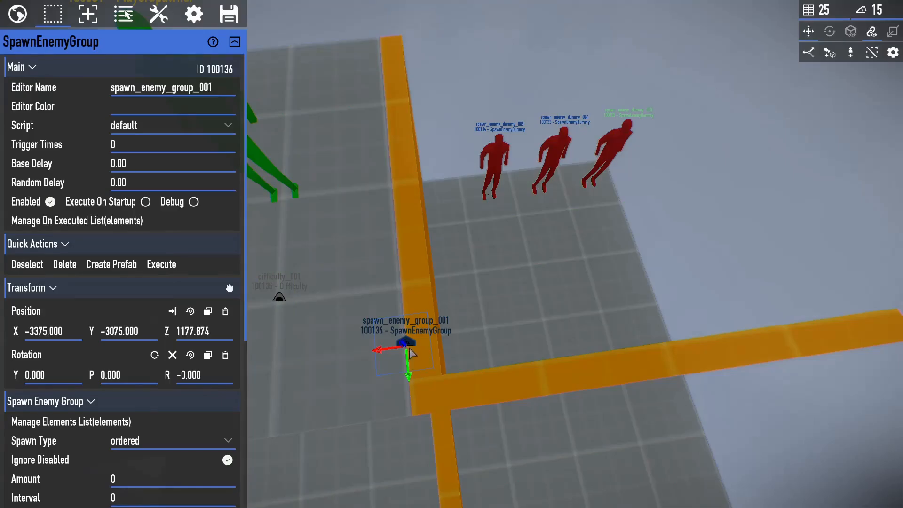
- Move the spawn enemy group above the three enemy dummies, to X -3575 and Y -3325
drag(408, 352, 582, 95)
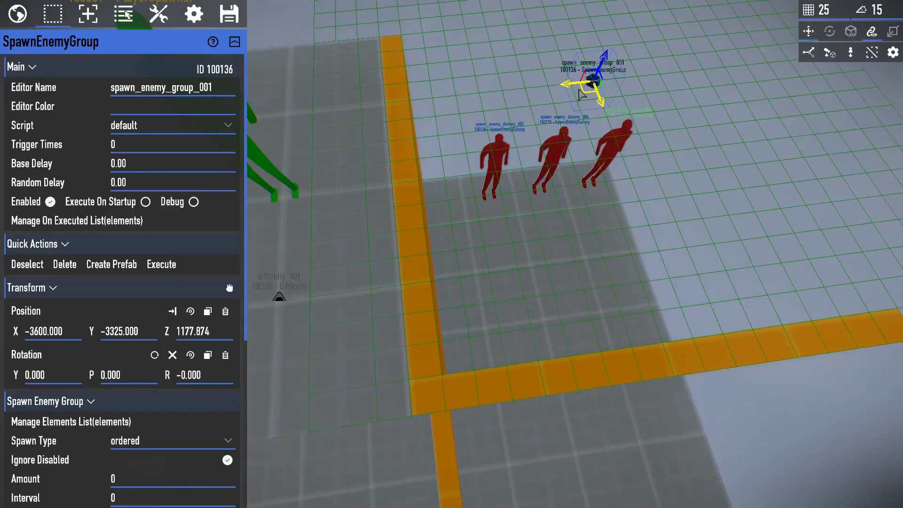
right_drag(582, 96, 582, 95)
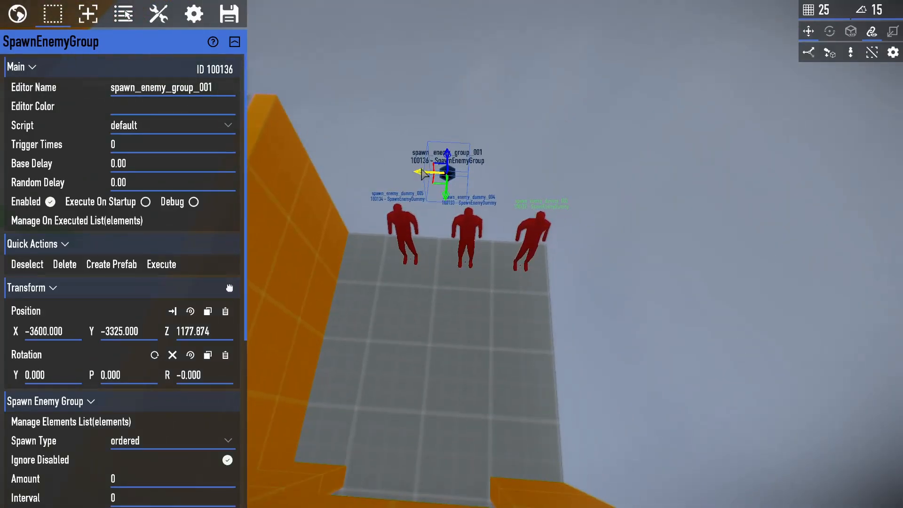
drag(420, 172, 395, 173)
key(a)
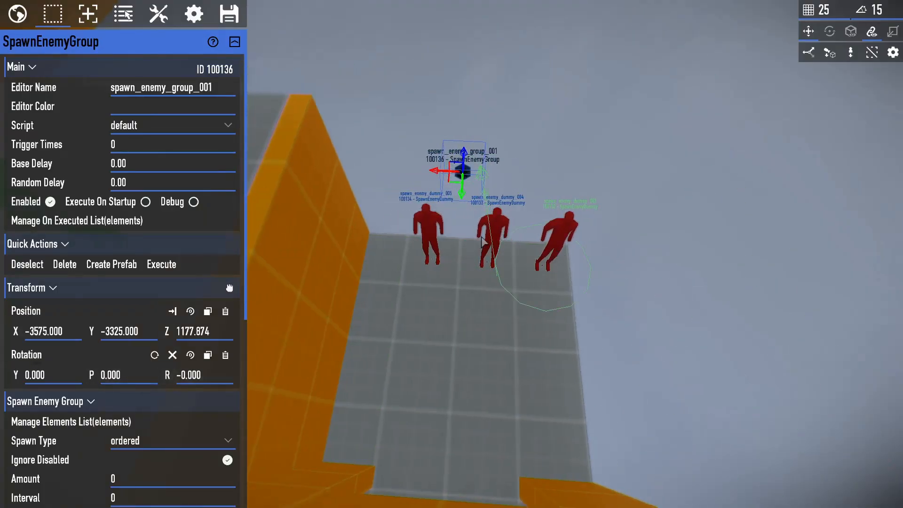
- Link the three enemy dummies to the spawn enemy group as its elements
click(482, 239)
click(427, 241)
key(a)
key(w)
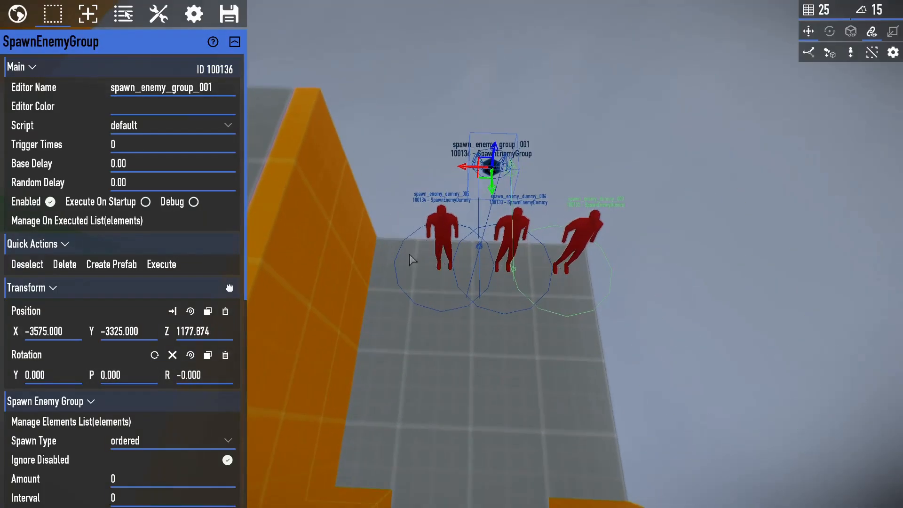
- Enable every group type for the spawn enemy group except piggydozer, snowman_boss and Phalanx
scroll(18, 354, down, 3)
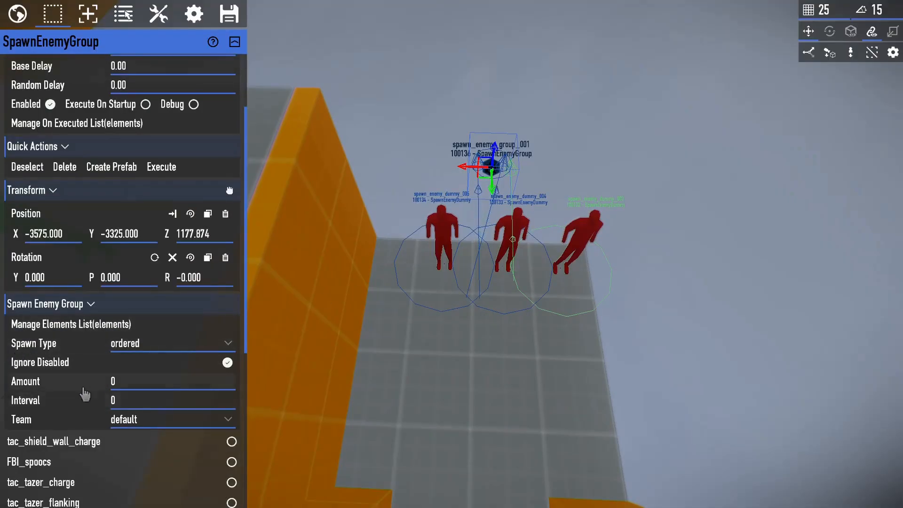
scroll(104, 406, down, 7)
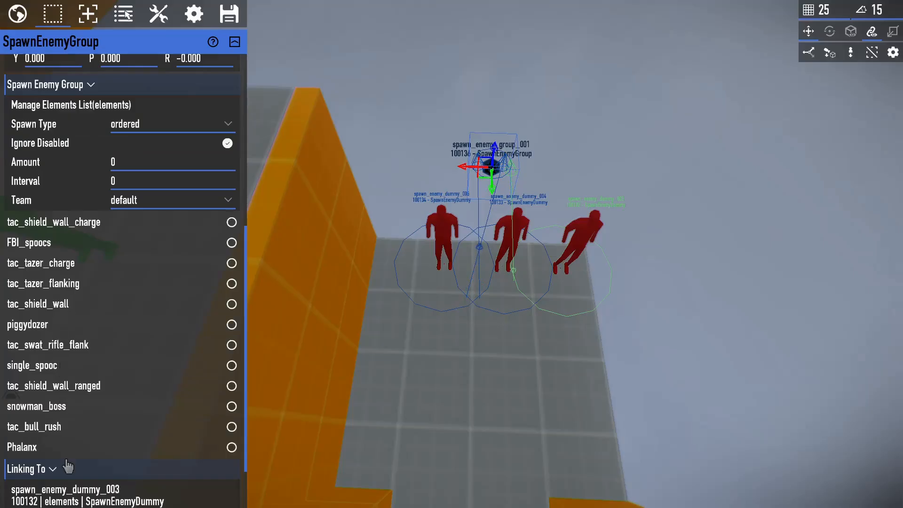
click(121, 453)
click(119, 452)
click(117, 233)
click(111, 246)
click(107, 267)
click(100, 285)
click(101, 307)
click(98, 347)
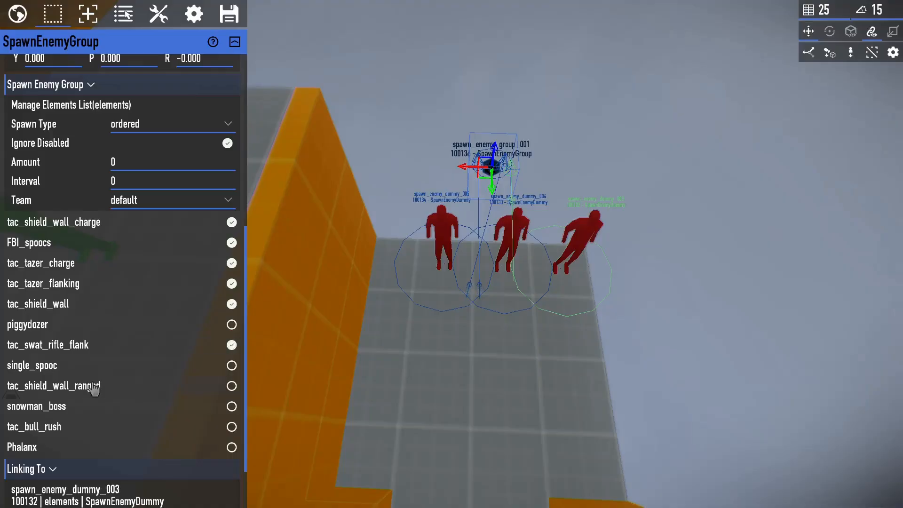
click(96, 386)
- Review the Team and Spawn Type settings of the spawn enemy group
click(134, 207)
click(134, 124)
scroll(29, 141, up, 7)
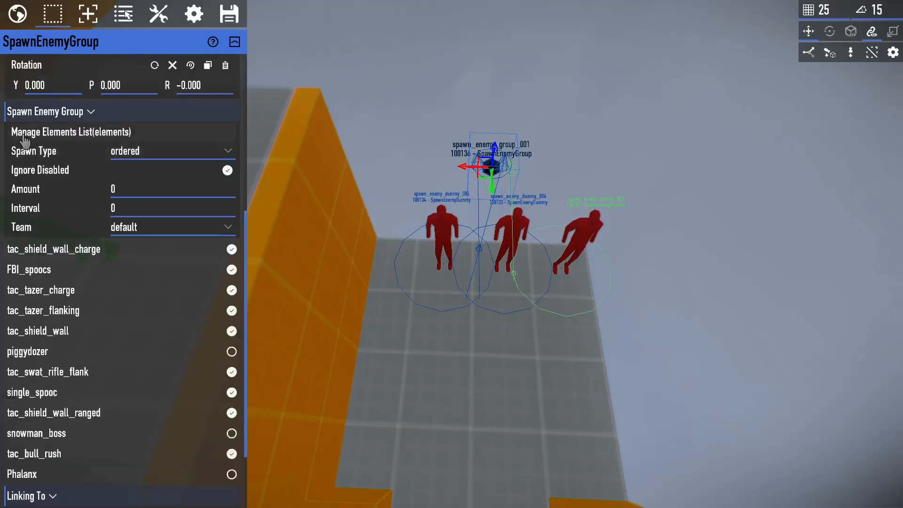
- Add an Enemy Prefered Add element, move it beside the enemy dummies and link it to the spawn enemy group
right_drag(327, 151, 343, 165)
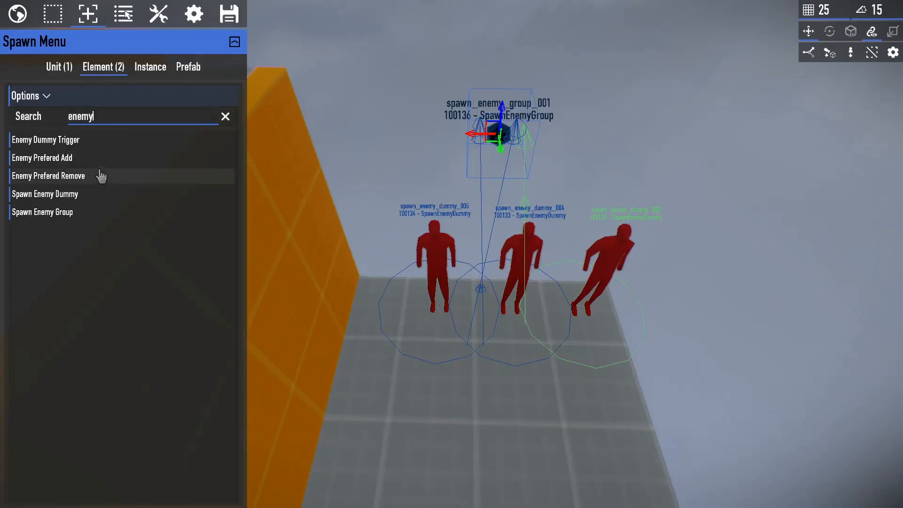
click(103, 160)
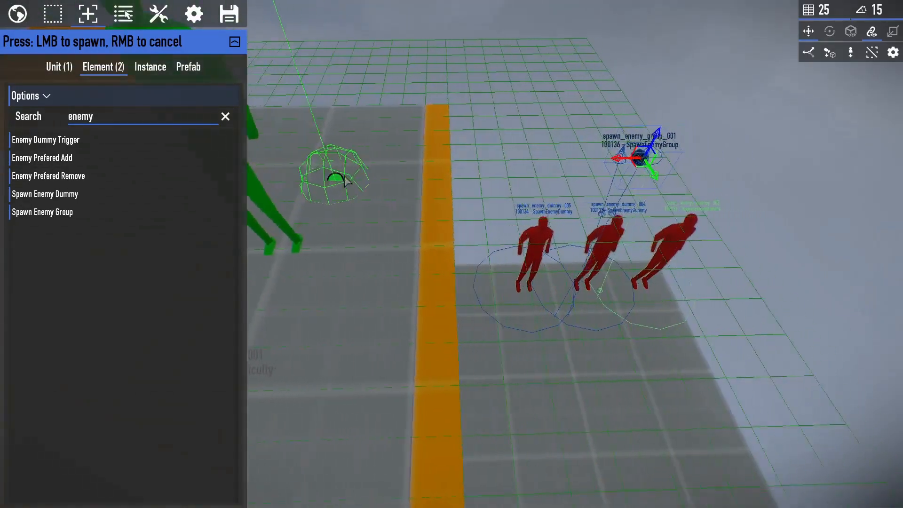
click(397, 157)
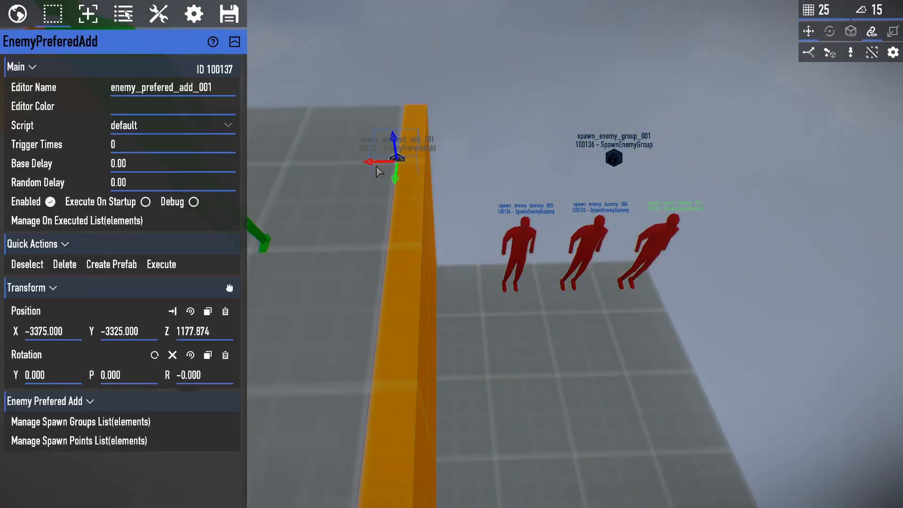
drag(390, 167, 653, 241)
right_click(619, 158)
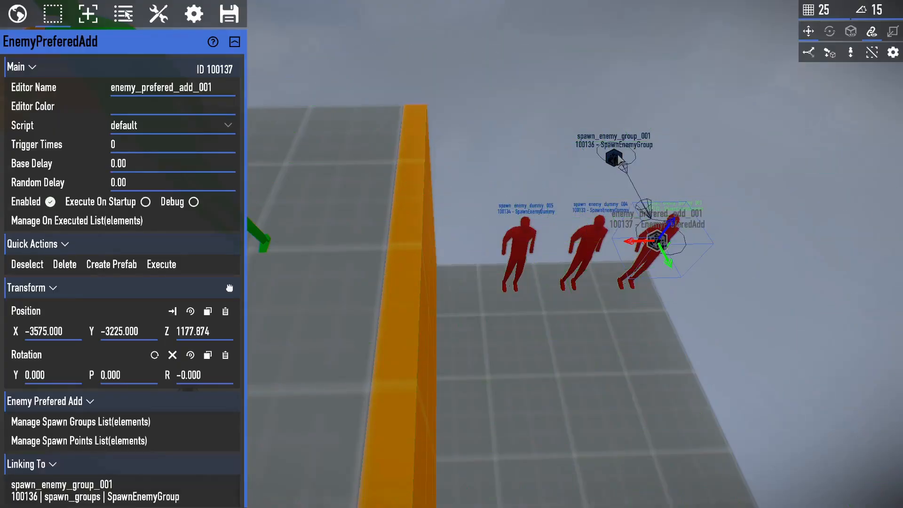
- Open the spawn menu for adding another element
key(d)
key(a)
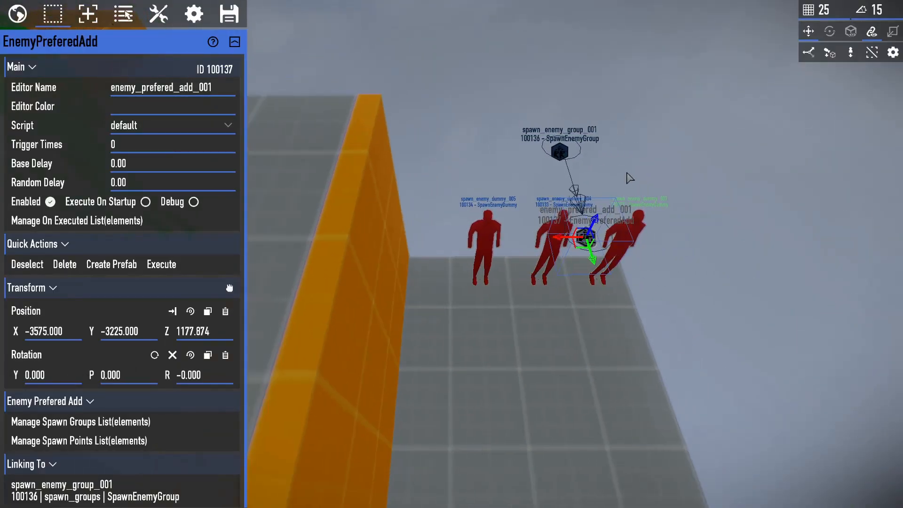
key(s)
key(a)
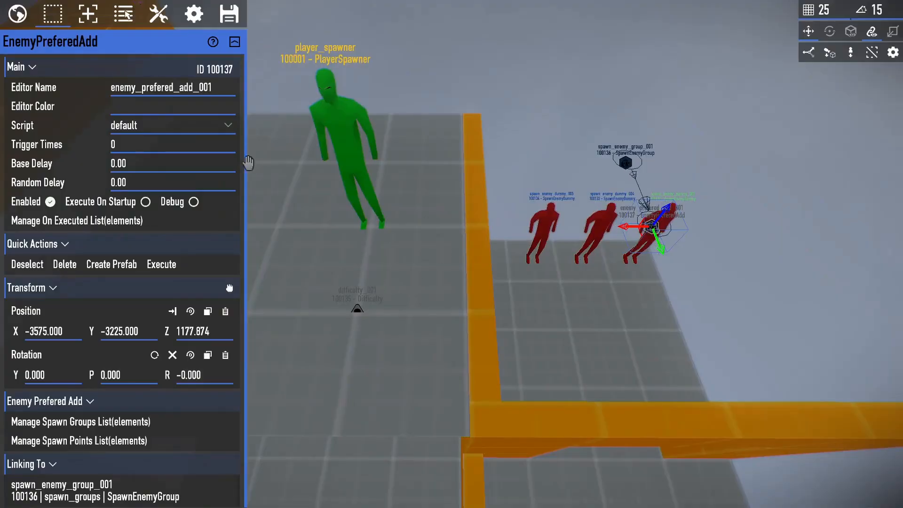
click(92, 21)
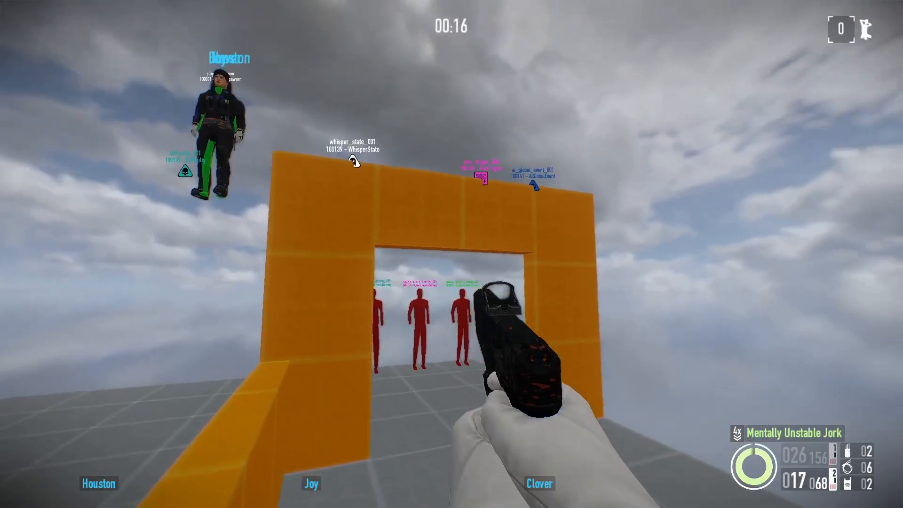
- Playtest the level by moving around the doorway and the open floor to test the alarm and the enemy group spawns
key(w)
key(s)
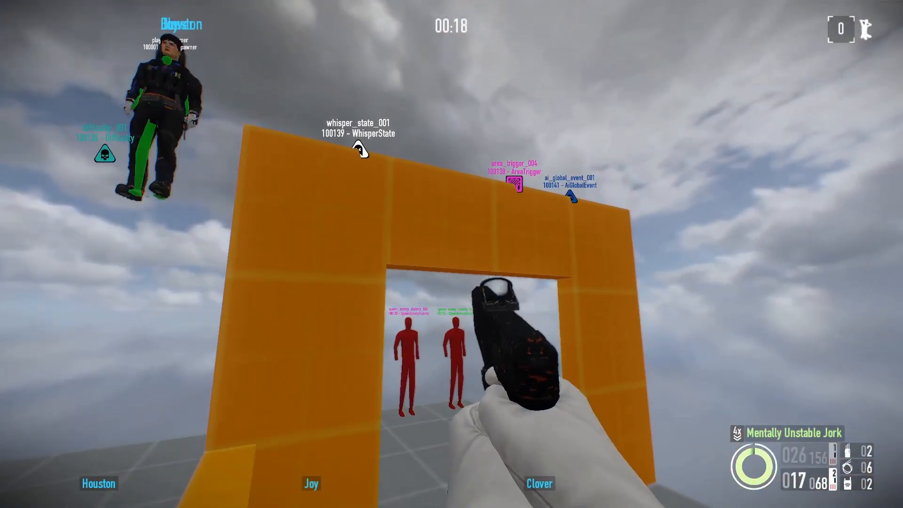
key(a)
key(space)
key(s)
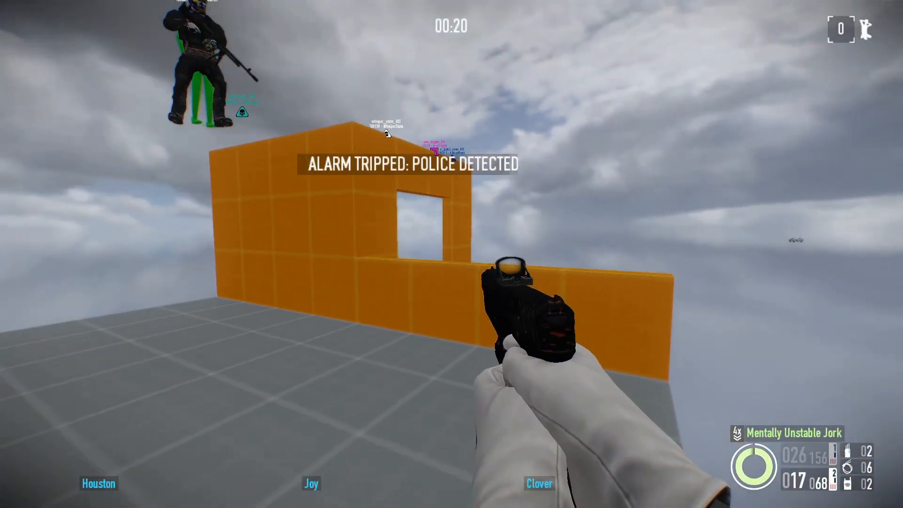
key(w)
key(r)
key(w)
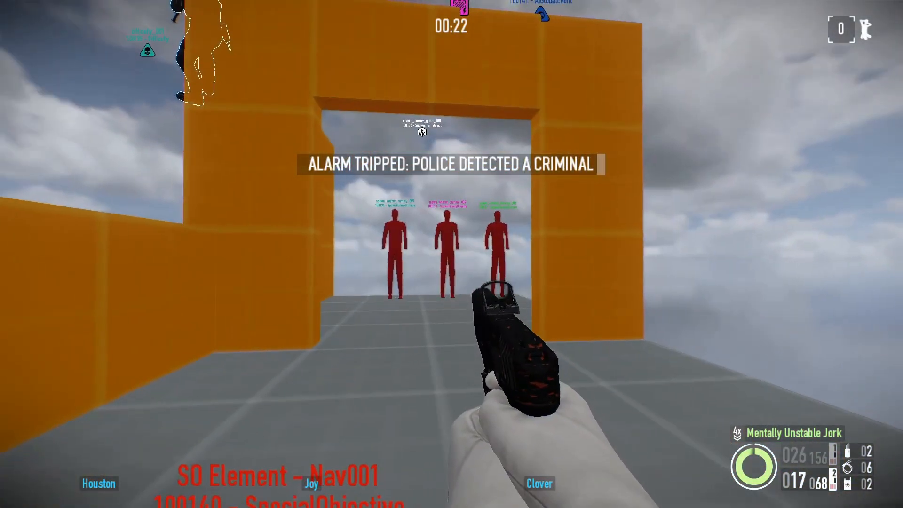
key(s)
key(space)
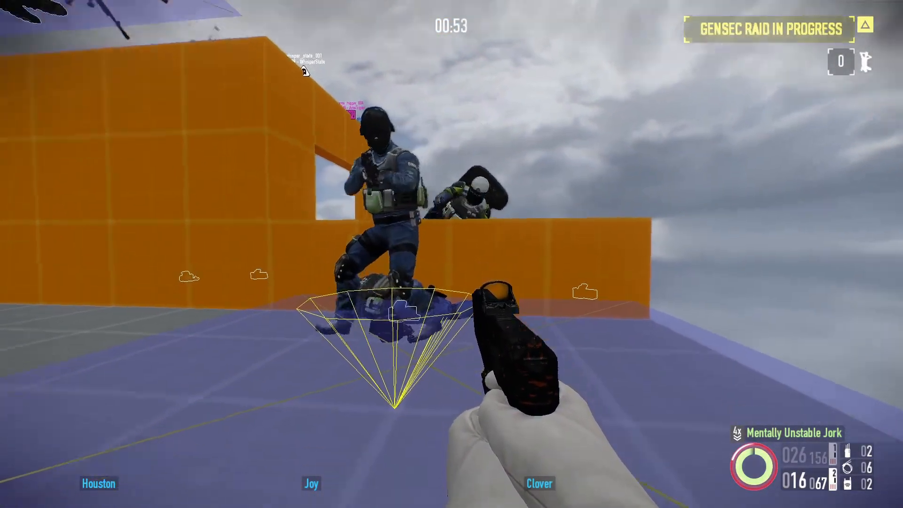
key(g)
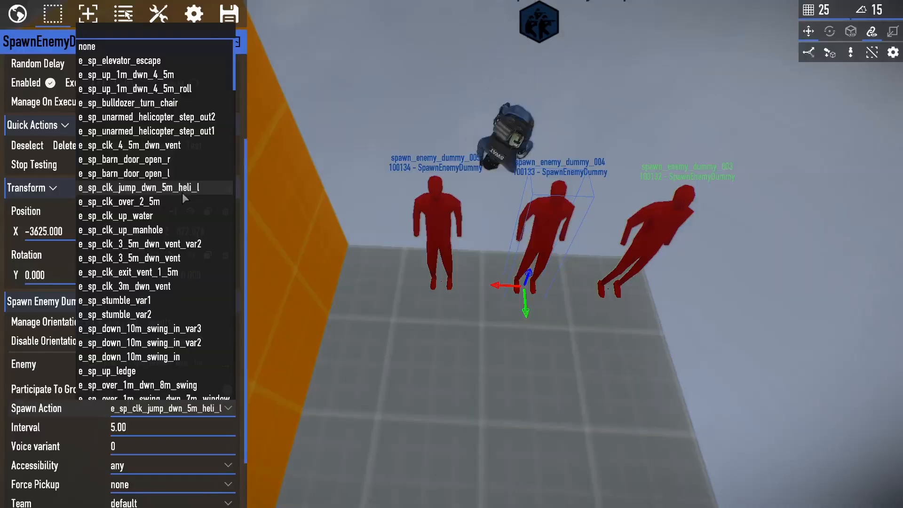
- Browse the Spawn Action options of the middle enemy dummy
scroll(182, 192, down, 6)
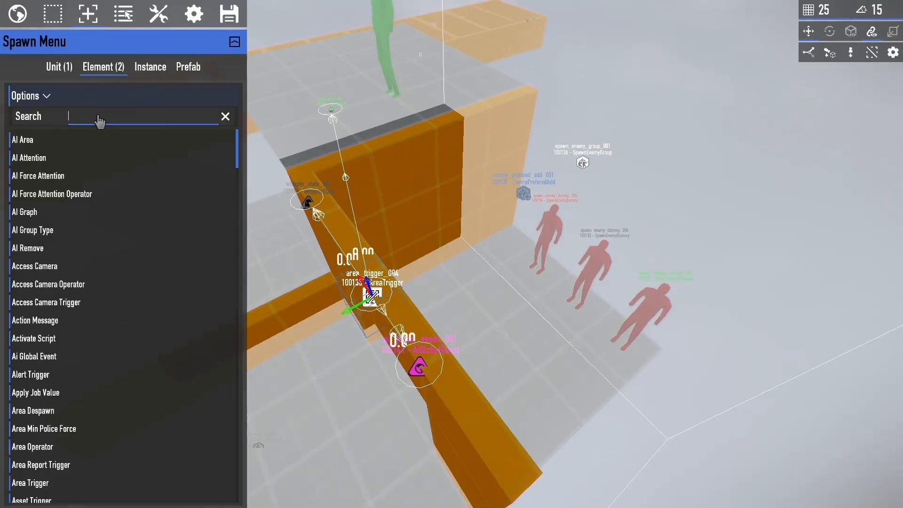
- Find the civilian elements and place a Spawn Civilian element on the floor in front of the enemy dummies
text(civil)
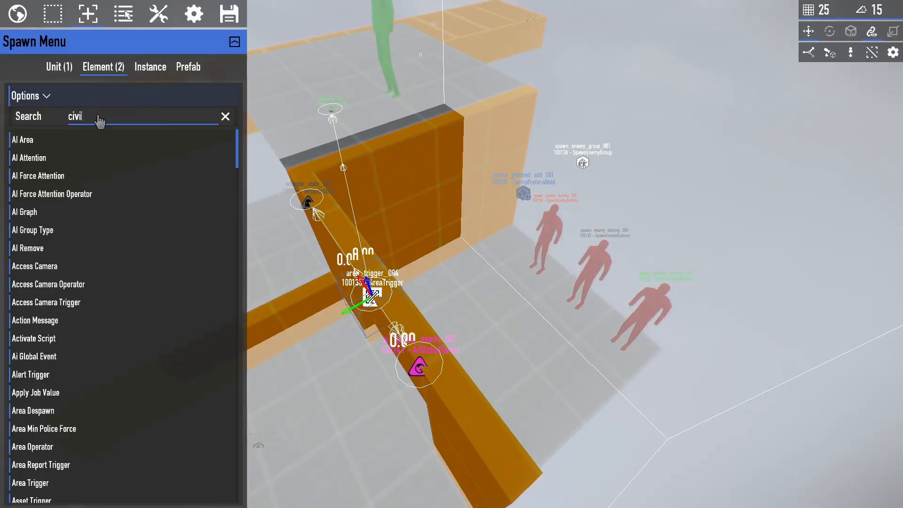
key(BackSpace)
click(33, 139)
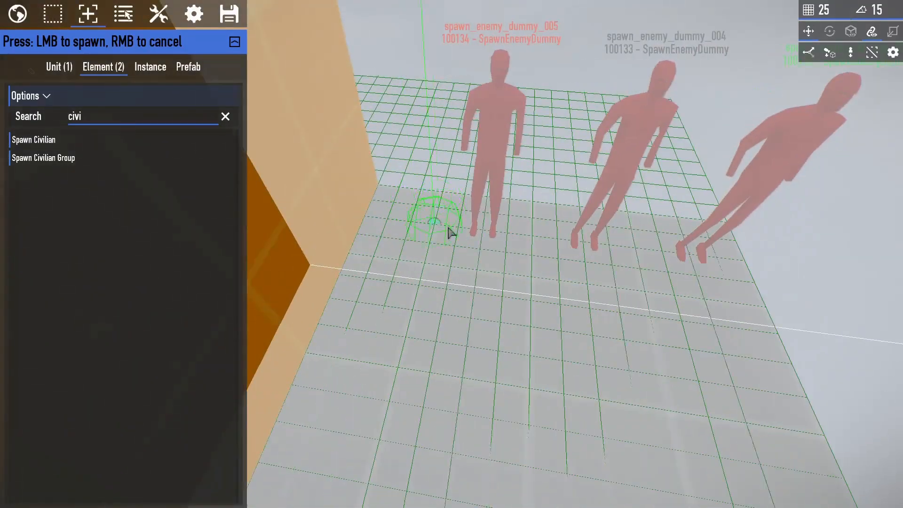
click(424, 313)
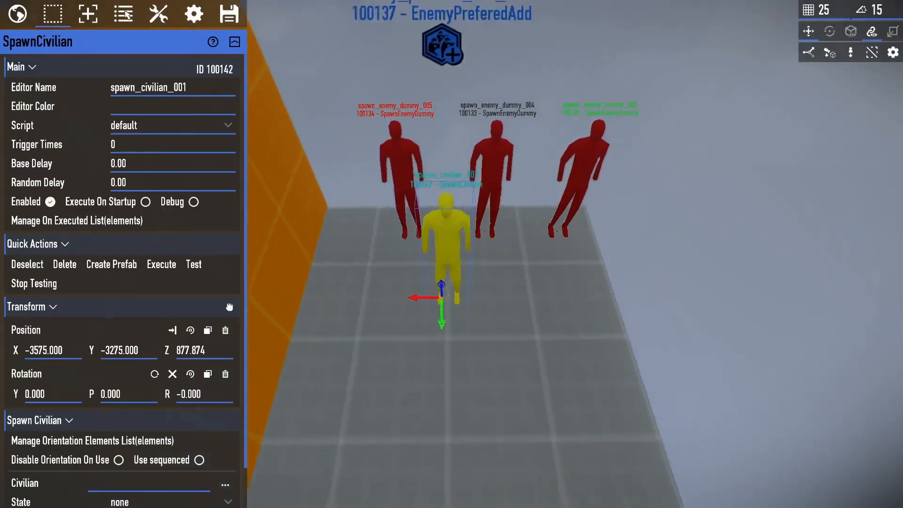
- Assign the civ_female_party_3 character to the Spawn Civilian element
scroll(3, 287, down, 2)
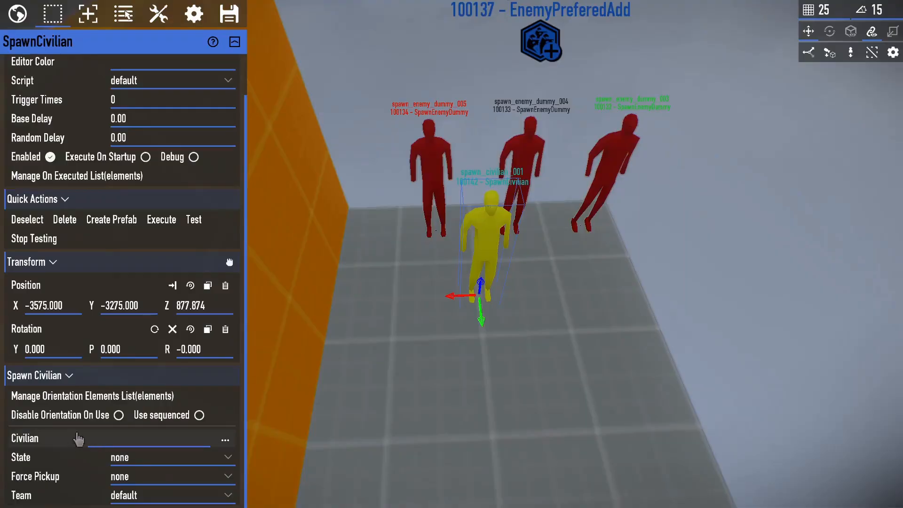
click(94, 446)
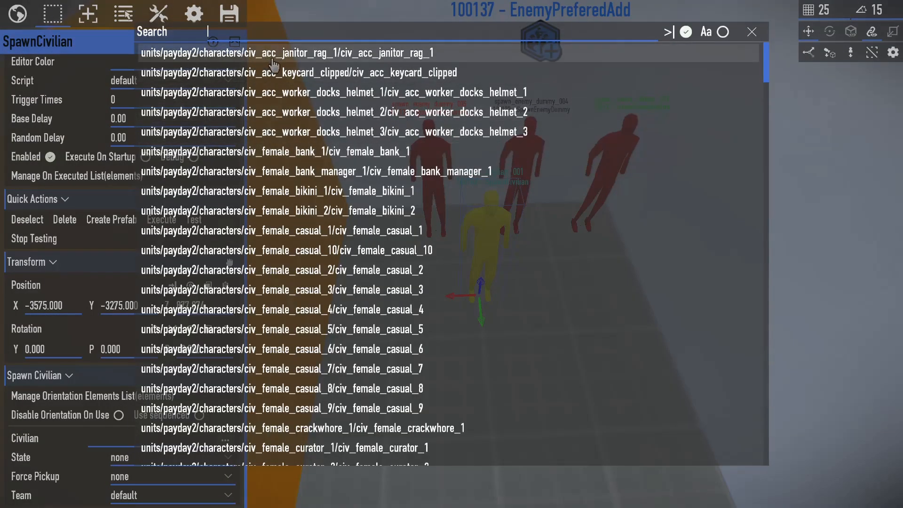
scroll(273, 141, down, 6)
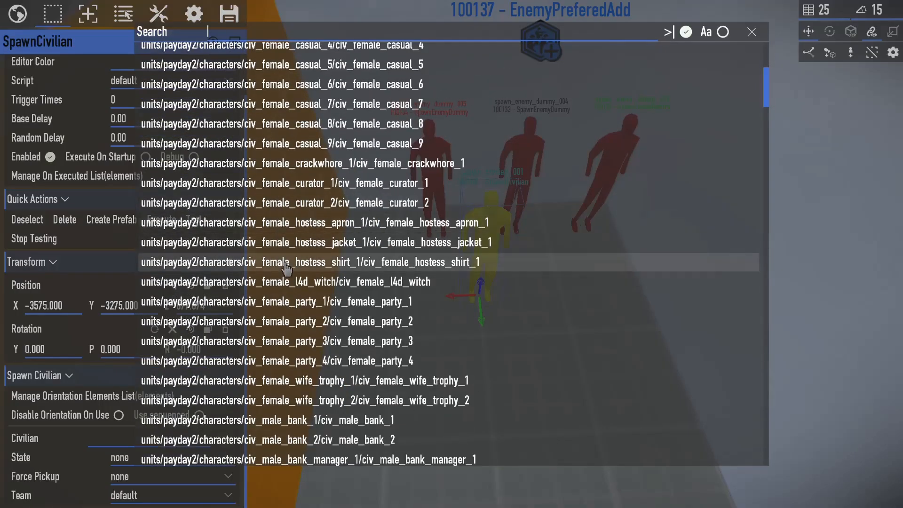
scroll(304, 287, down, 2)
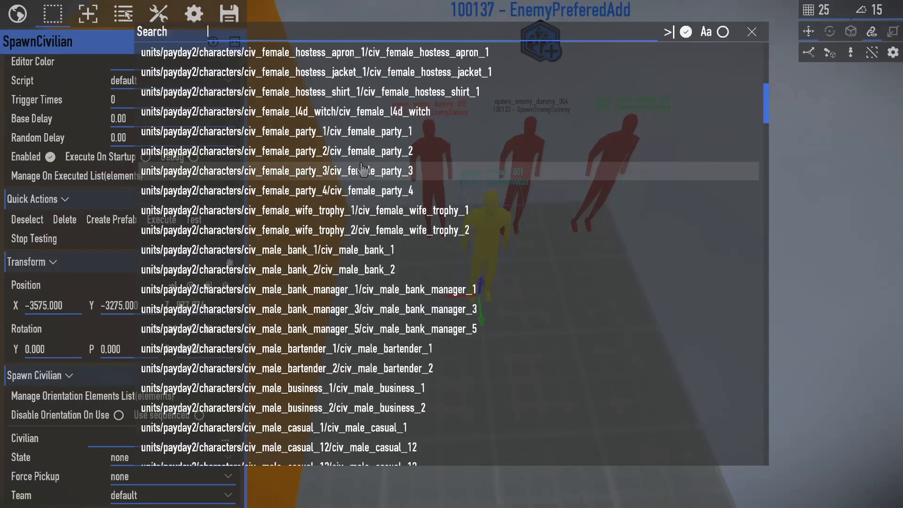
click(362, 172)
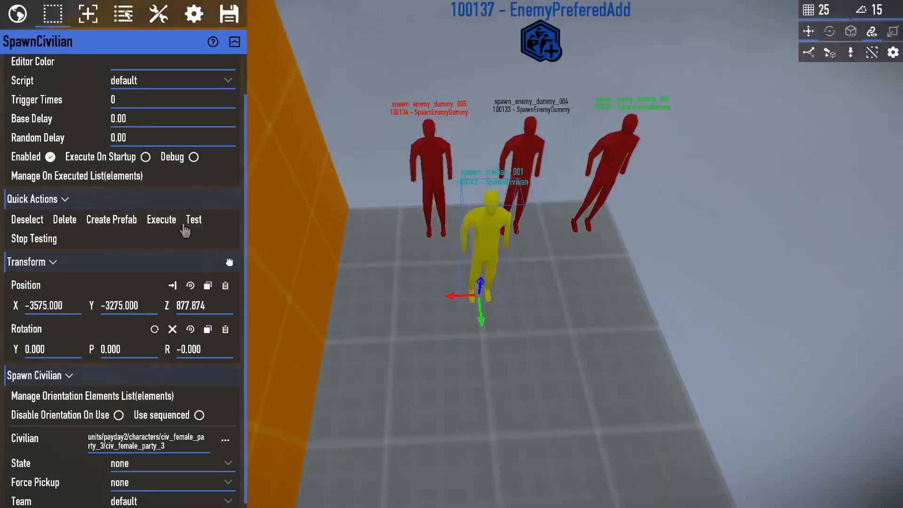
- Test the civilian spawn, stop the test and browse the civilian's State options
click(192, 220)
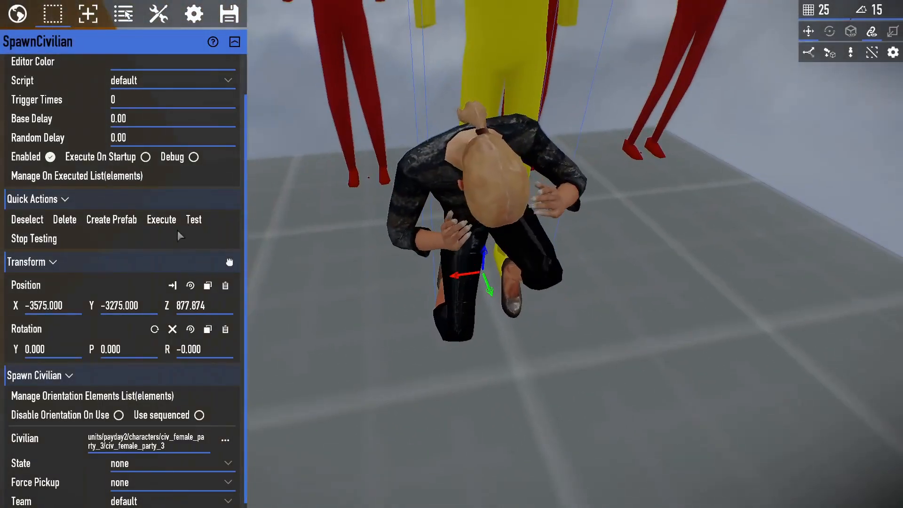
click(44, 239)
click(182, 464)
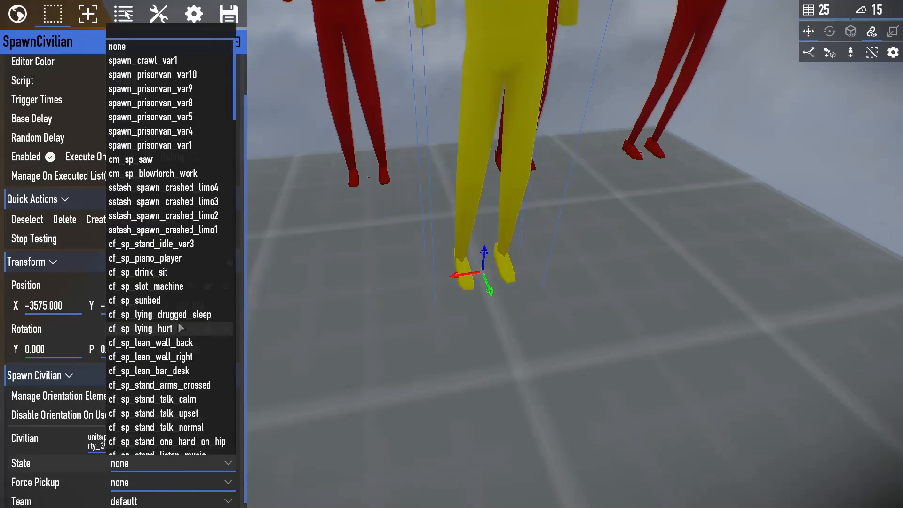
click(137, 470)
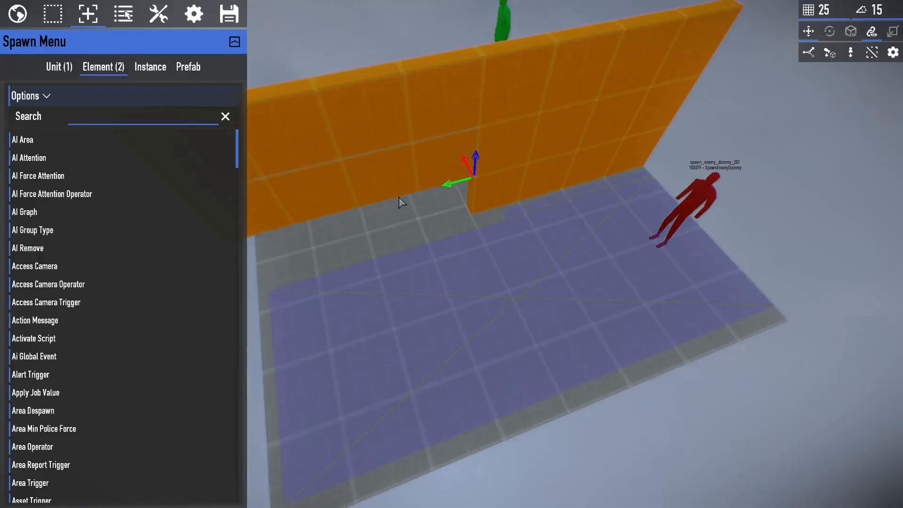
- Set the enemy dummy on the purple floor area to ene_security_3 and stop its test spawn
click(319, 232)
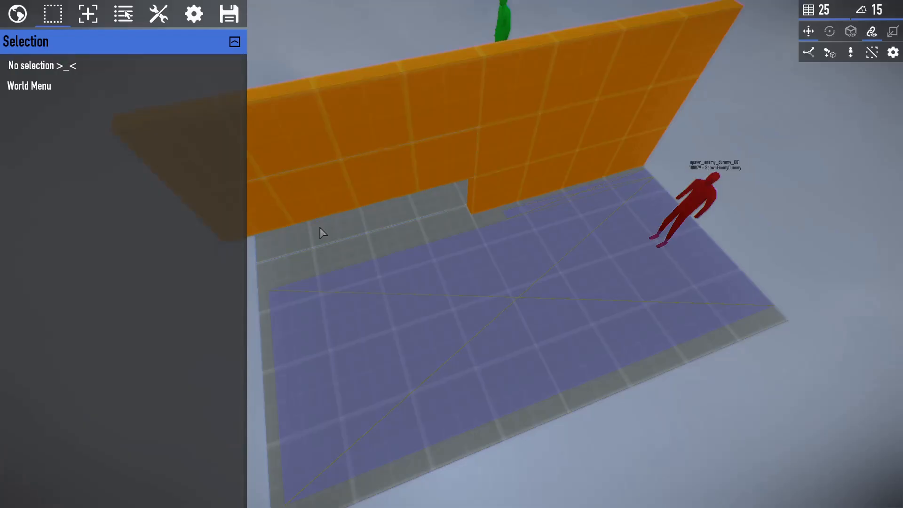
click(682, 203)
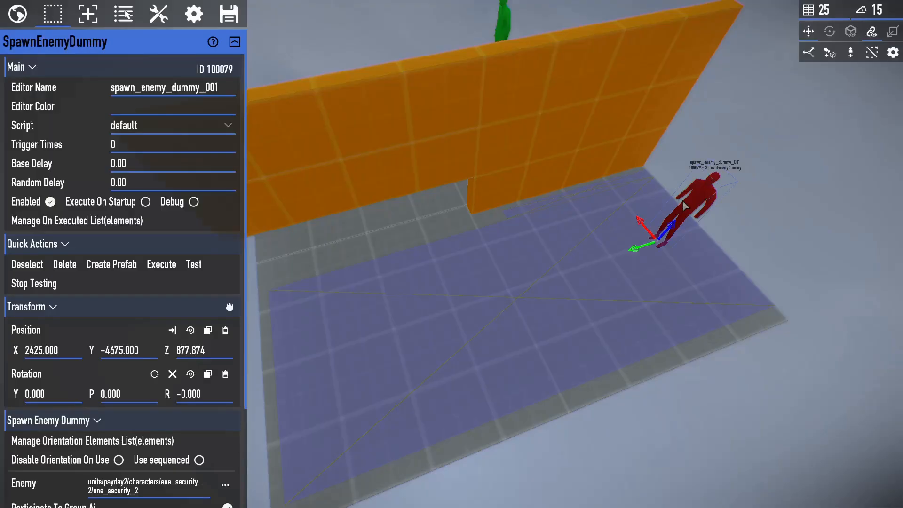
scroll(28, 456, down, 2)
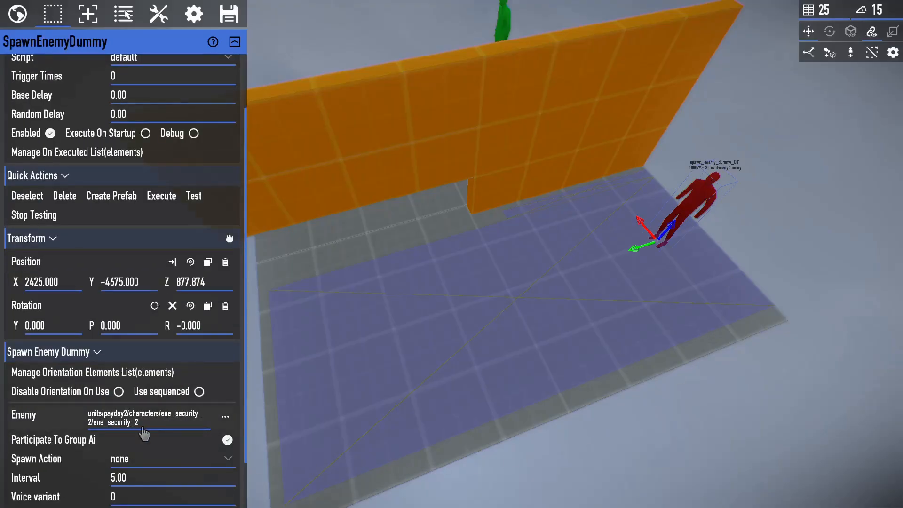
click(225, 419)
text(sec)
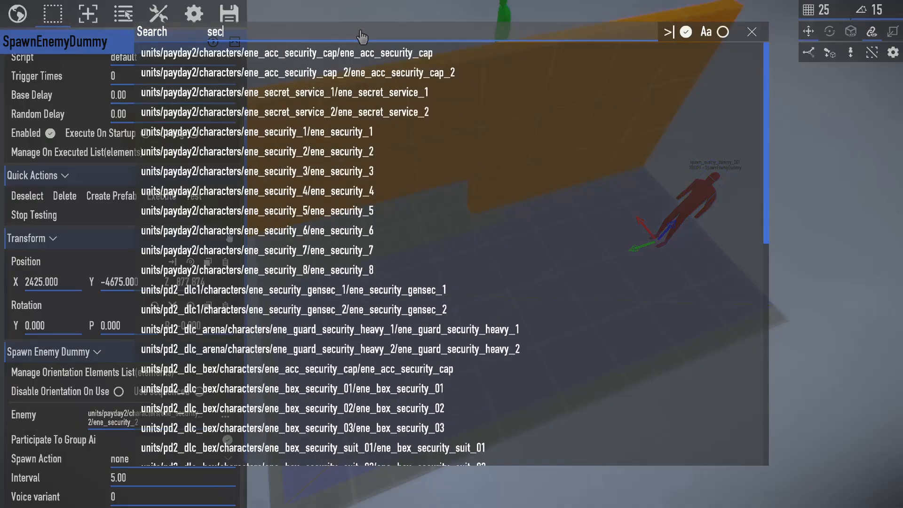
text(u)
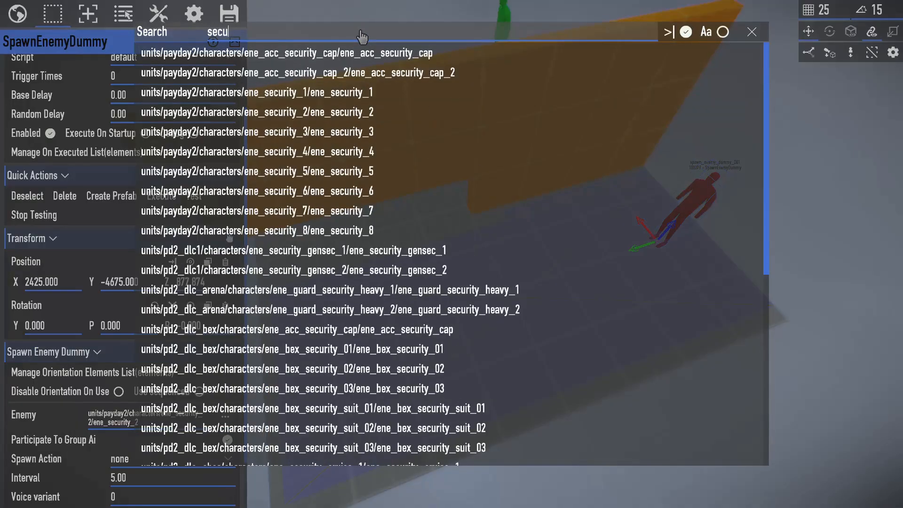
click(333, 139)
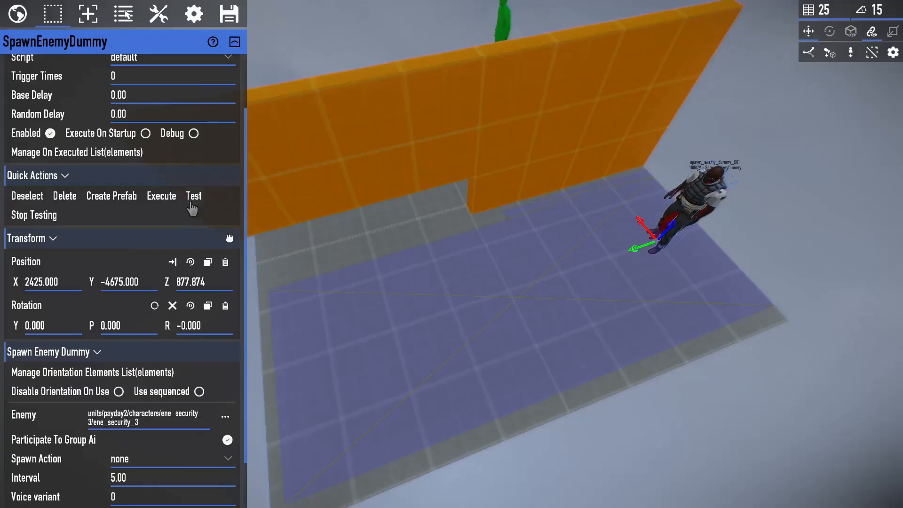
click(49, 216)
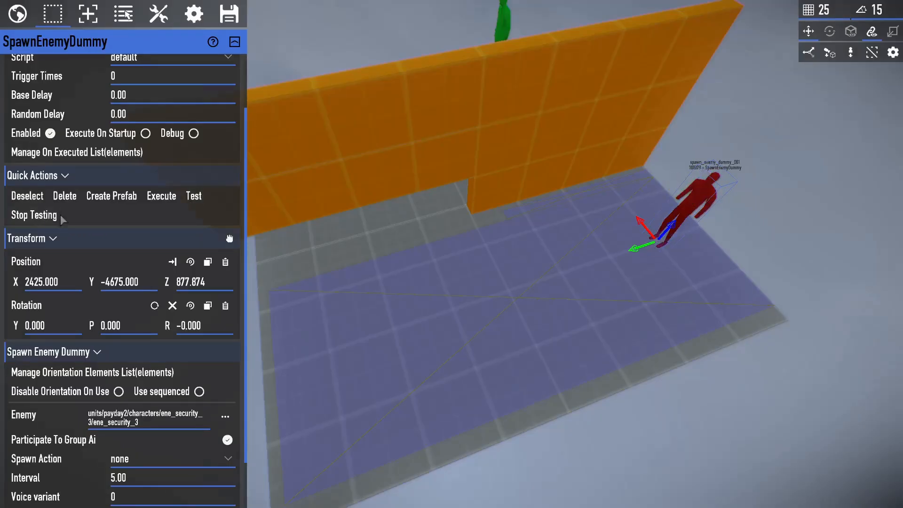
- Search the security dummy's Spawn Action options for "idle" and for "stand"
scroll(113, 459, down, 3)
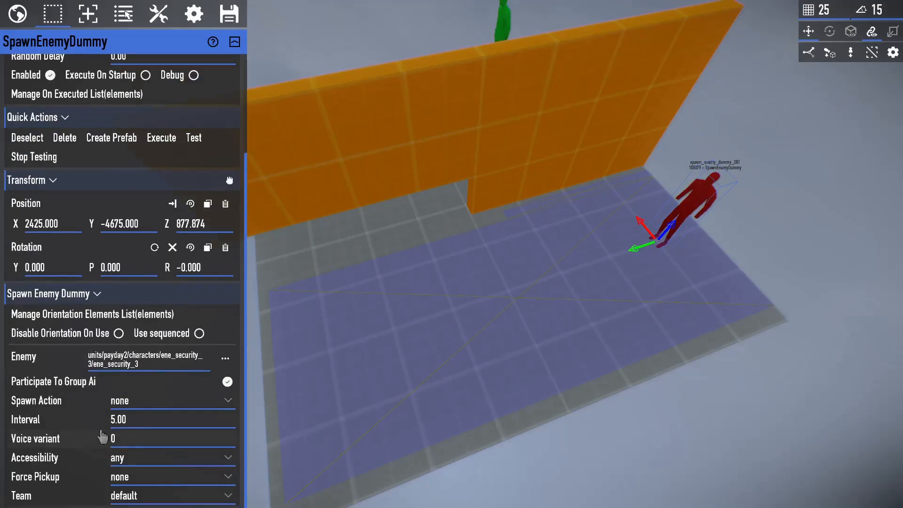
click(133, 406)
text(i)
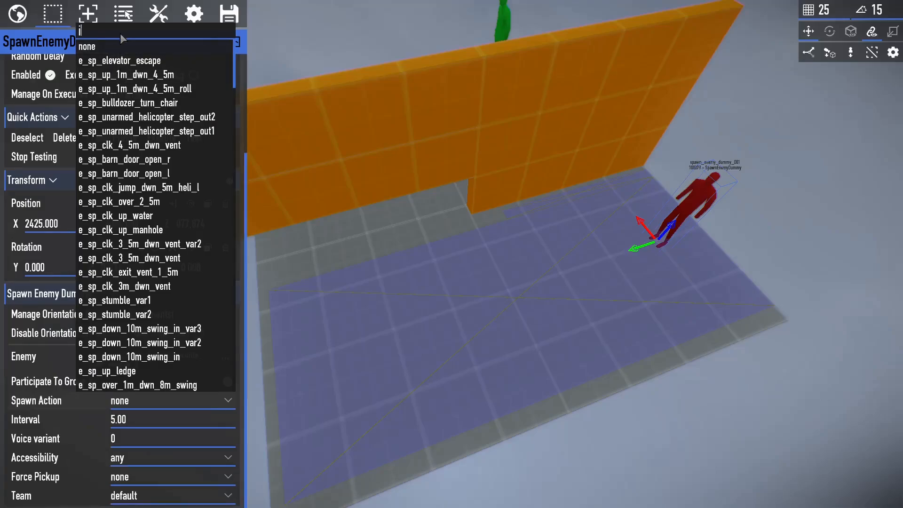
text(dle)
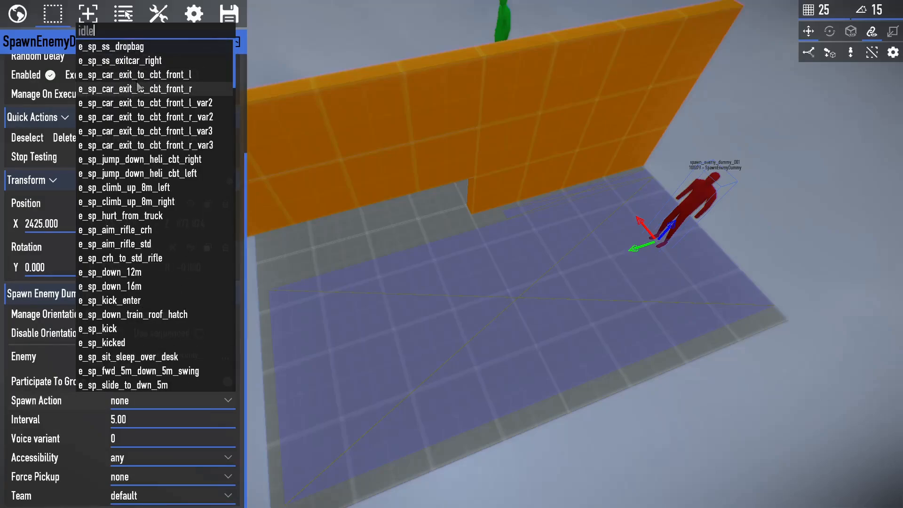
key(BackSpace)
key(BackSpace)
key(BackSpace)
key(BackSpace)
text(stand)
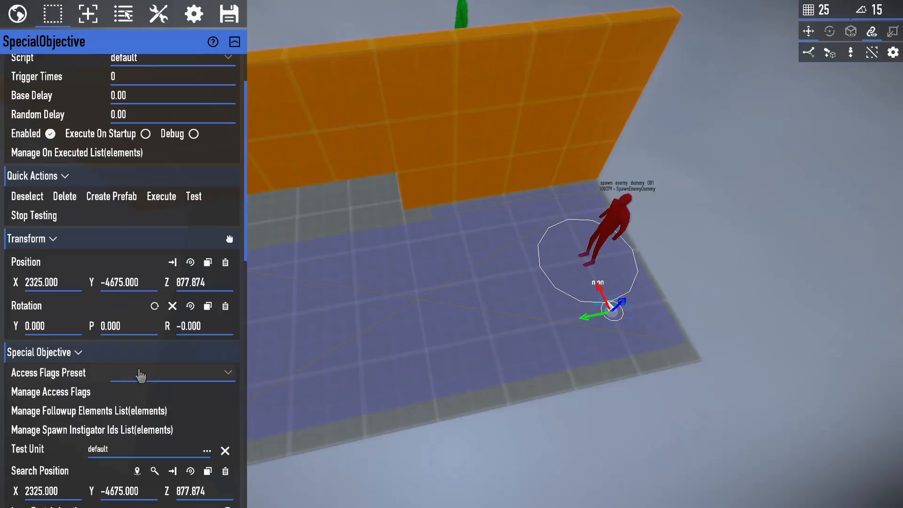
- Search the Special Objective's access flags for "sec" and enable Use Instigator
click(130, 392)
text(sec)
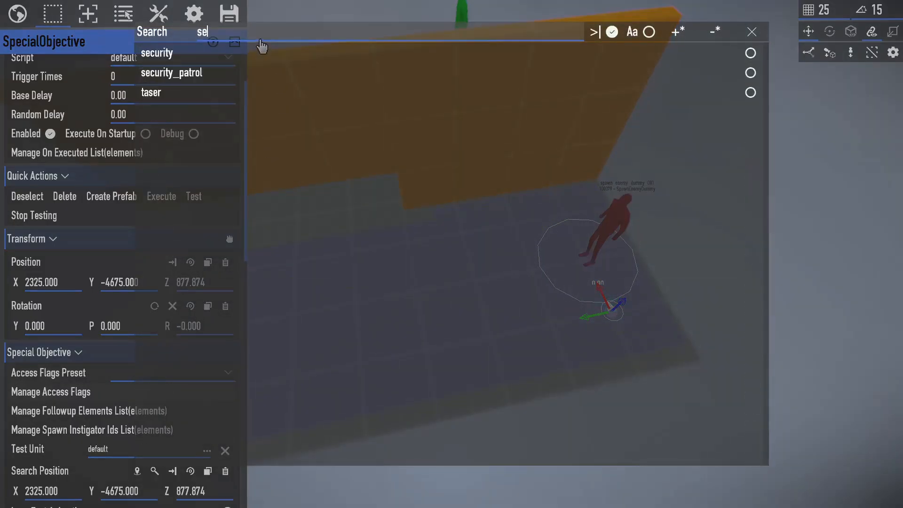
key(Escape)
scroll(55, 372, down, 5)
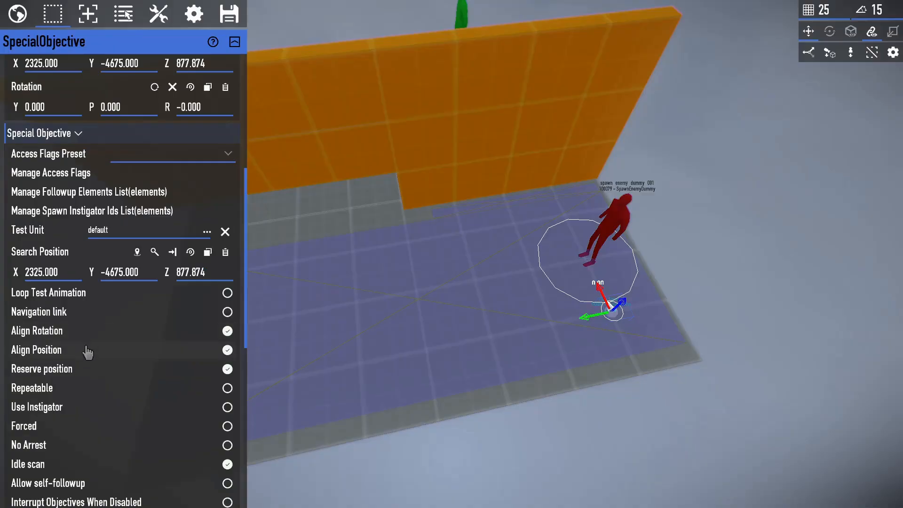
click(80, 410)
- Set the Special Objective's Ai Group to enemies and Path Style to destination, and choose an Attitude option
scroll(81, 409, down, 8)
click(156, 166)
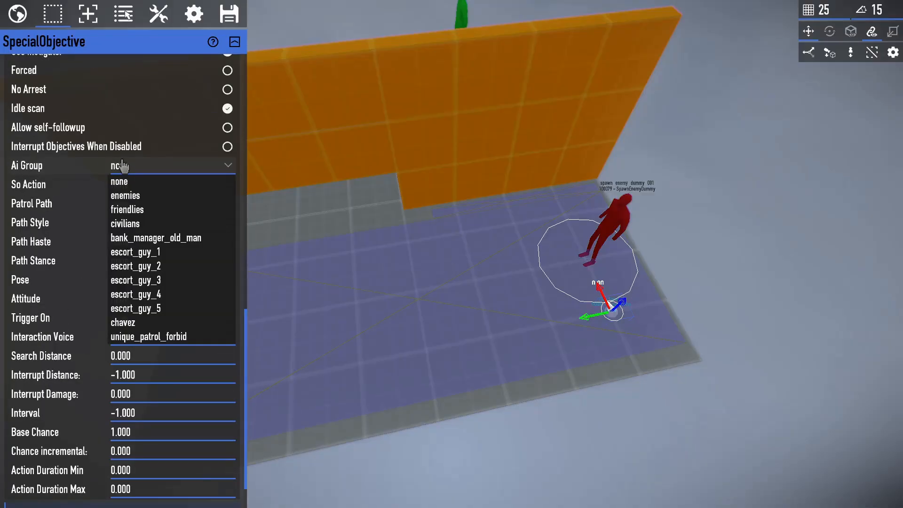
click(132, 198)
click(144, 227)
click(129, 253)
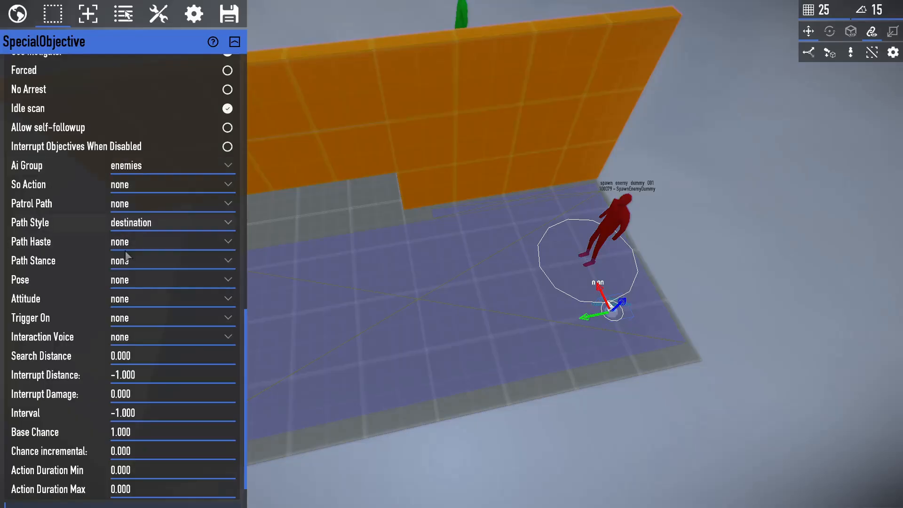
click(121, 298)
click(126, 328)
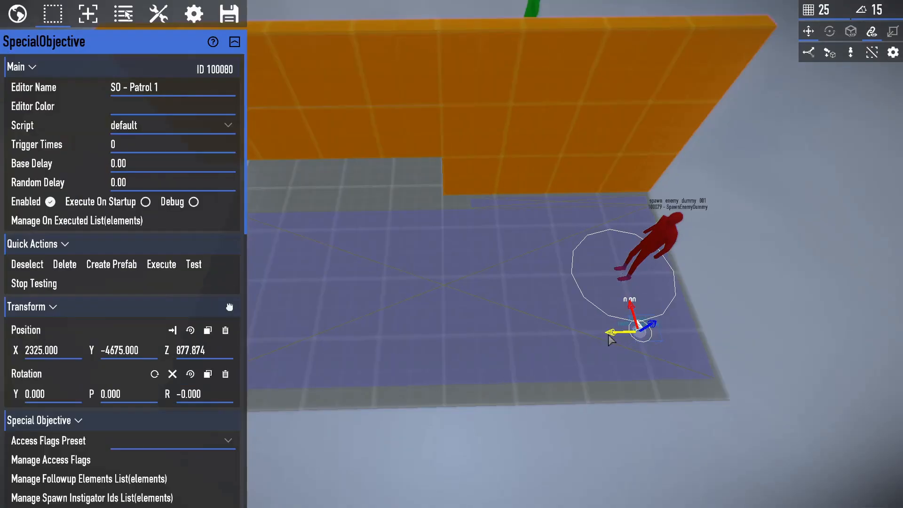
- Copy the SO - Patrol 1 objective along the Y axis to the opposite end of the purple area, at Y -4075
mouse_move(607, 340)
alt+mouse_down()
mouse_move(366, 342)
mouse_move(439, 342)
mouse_move(422, 342)
alt+mouse_up()
key(a)
key(d)
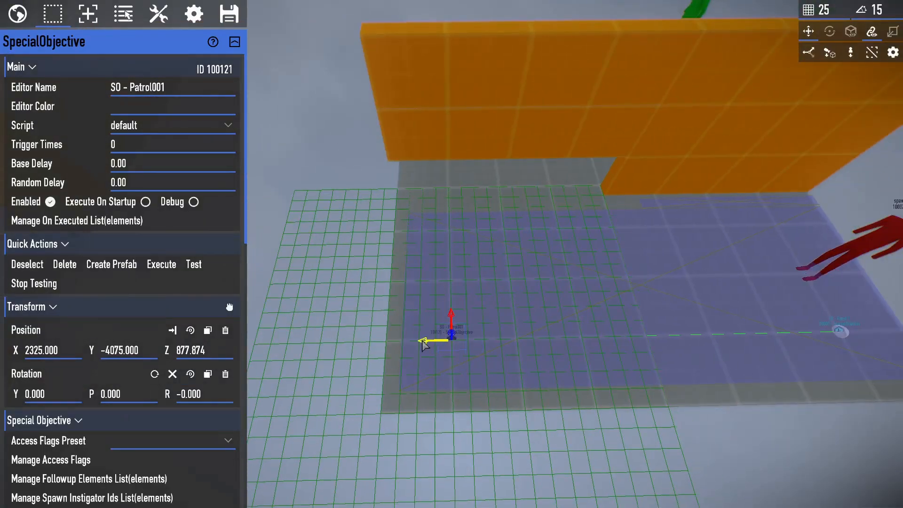
key(d)
scroll(146, 379, down, 3)
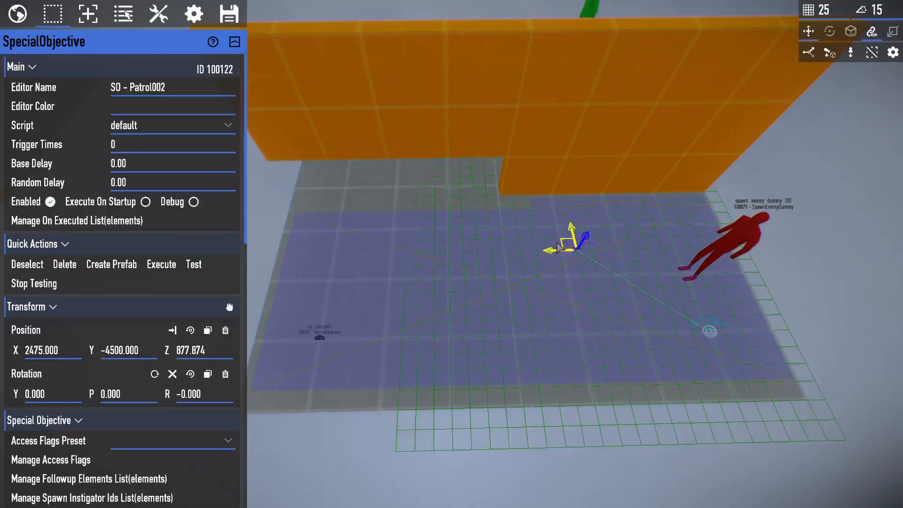
- Move the second copy of the patrol objective across the purple area to the edge of the wall opening
drag(567, 244, 496, 231)
key(m)
key(m)
click(410, 238)
key(s)
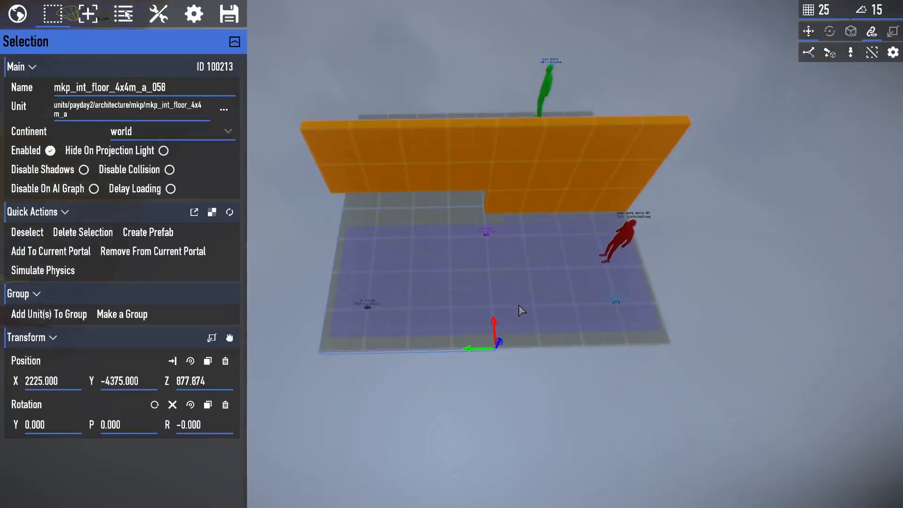
- Place a Special Objective Group element on the floor behind the wall, near the player spawner
click(81, 11)
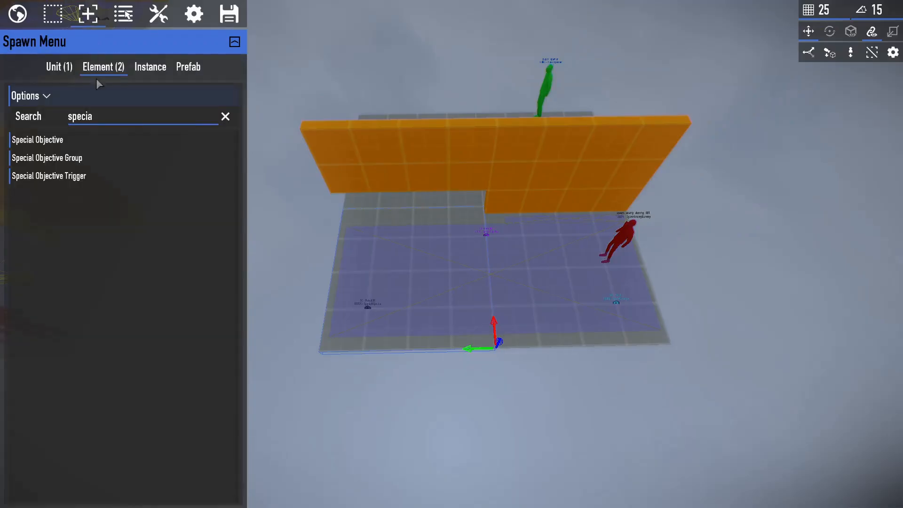
click(79, 159)
key(w)
right_drag(330, 202, 424, 235)
key(s)
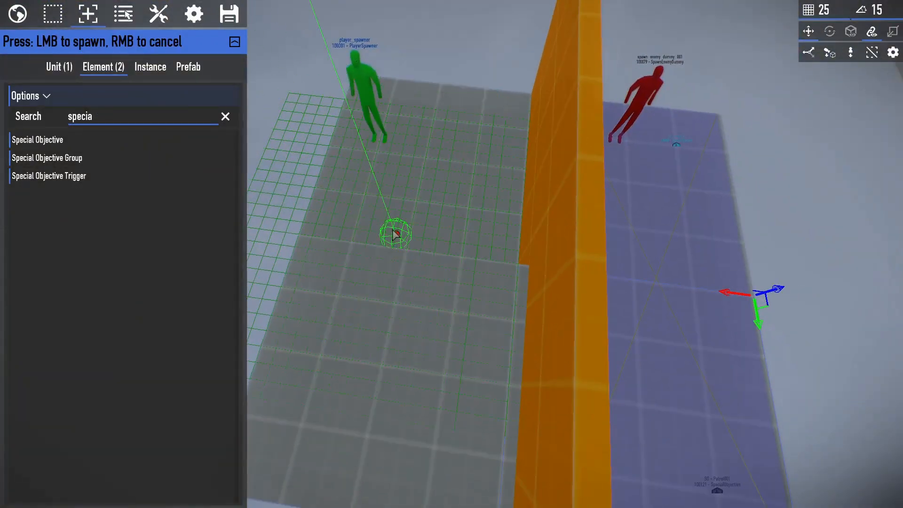
click(404, 245)
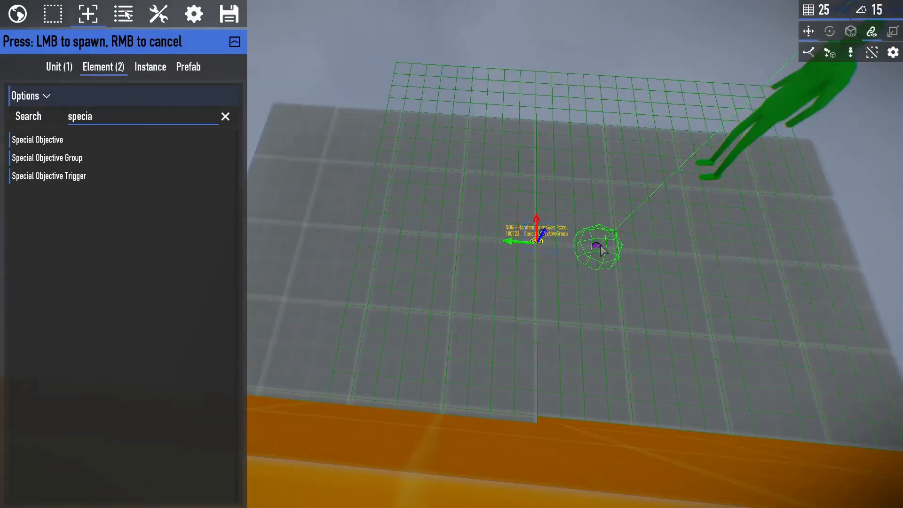
- Place a Special Objective beside the group element at X 2825, Y -4475 and enable its security and security_patrol access flags
click(614, 253)
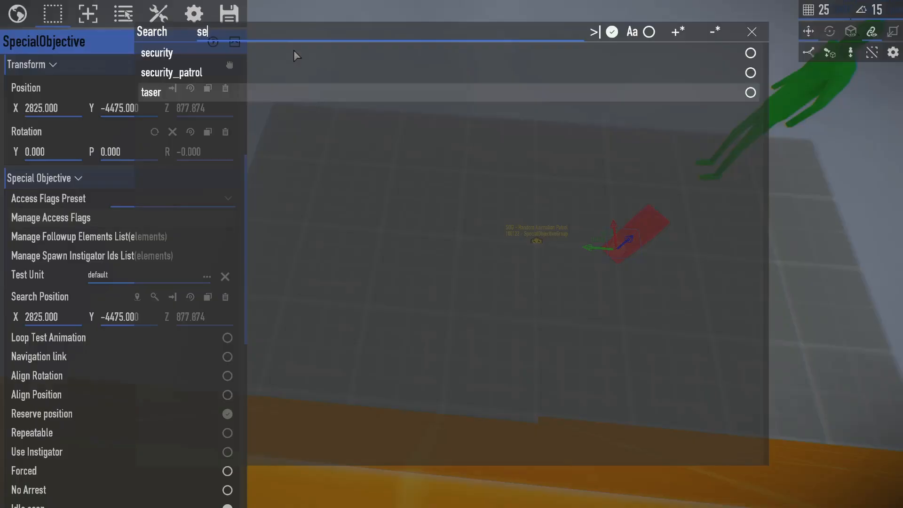
text(c)
click(267, 75)
click(665, 75)
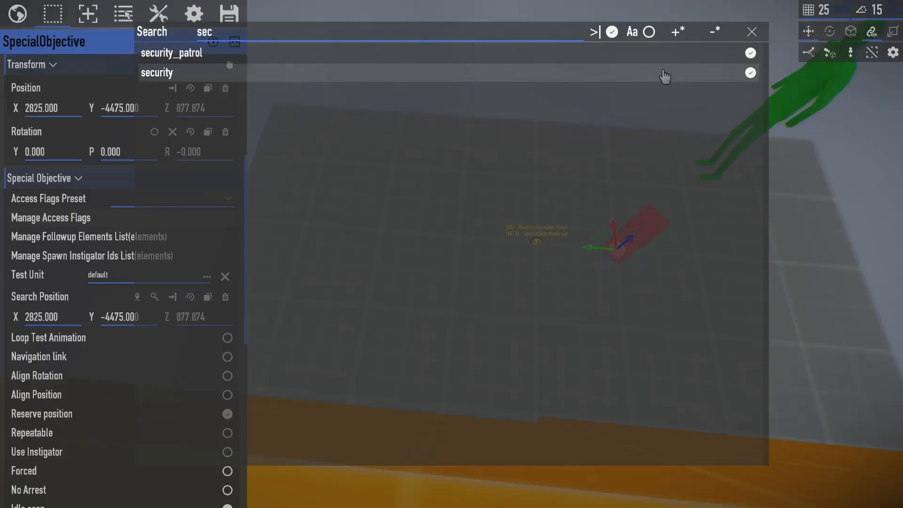
click(752, 32)
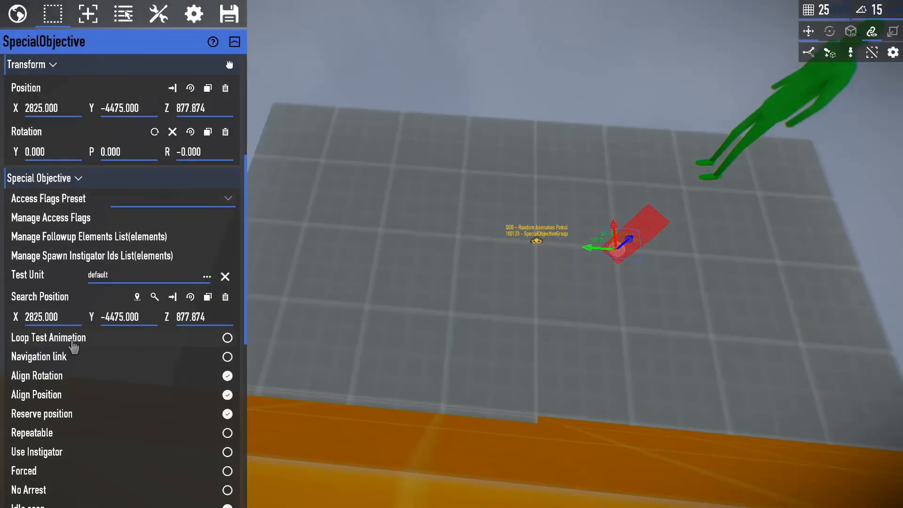
- Turn off Align Rotation and Align Position for the special objective and set its AI group to enemies
click(80, 374)
click(67, 395)
scroll(67, 395, down, 5)
click(133, 254)
click(130, 276)
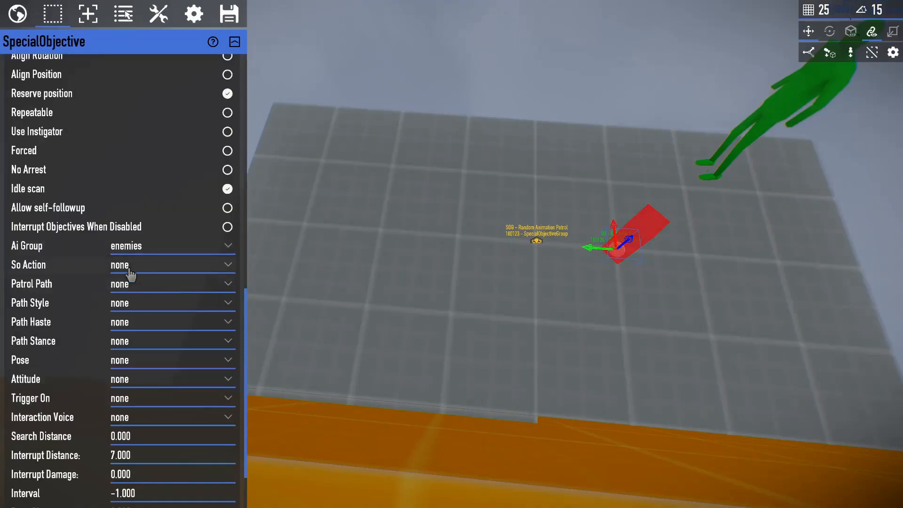
- Set the objective's SO action to dizzy, its path style to destination and its attitude to avoid
click(131, 270)
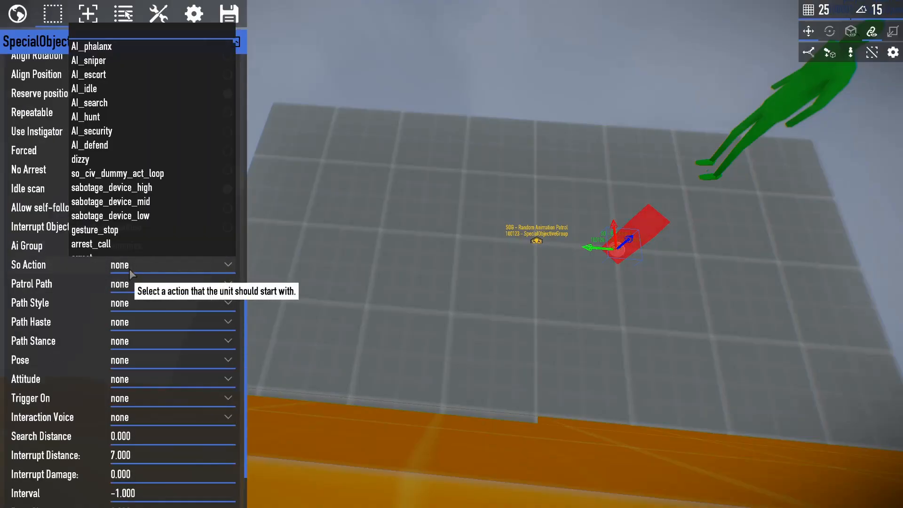
scroll(135, 141, down, 1)
click(135, 131)
click(130, 279)
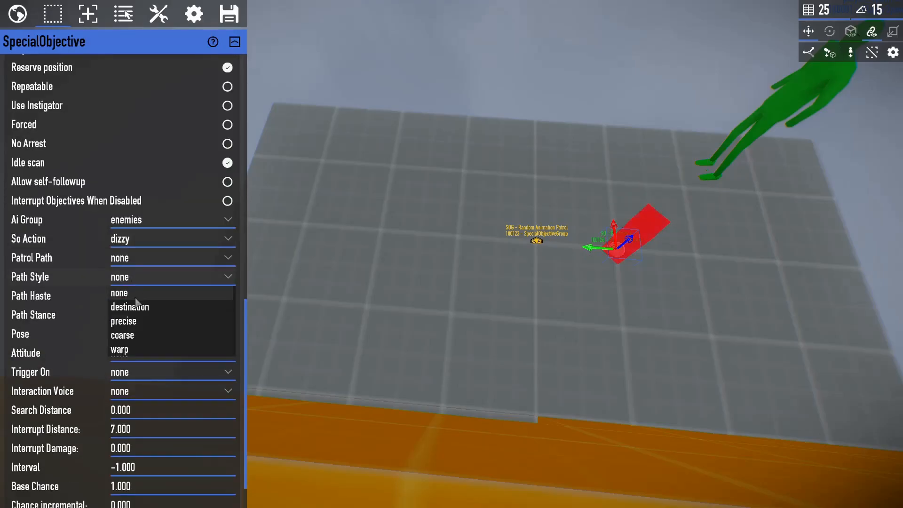
click(135, 308)
click(137, 353)
click(137, 380)
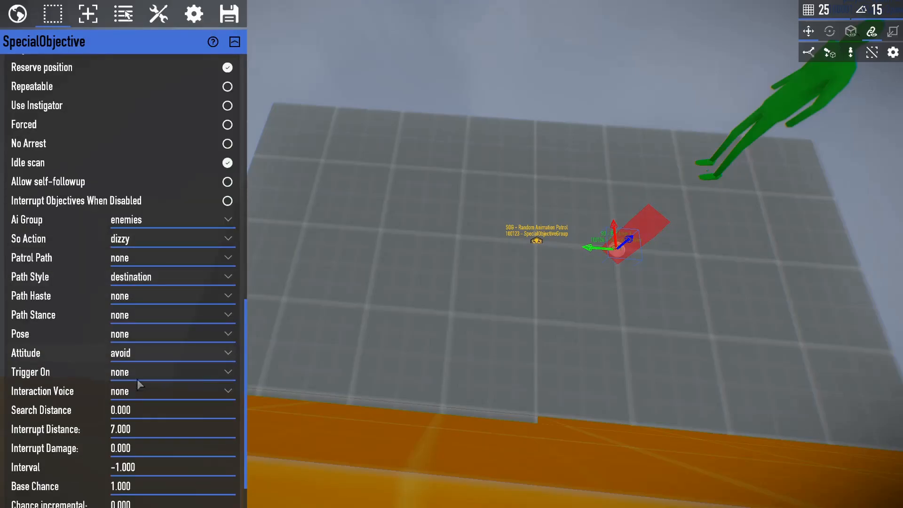
- Set the special objective's interrupt distance to -1
click(119, 433)
text(-)
key(Delete)
text(1)
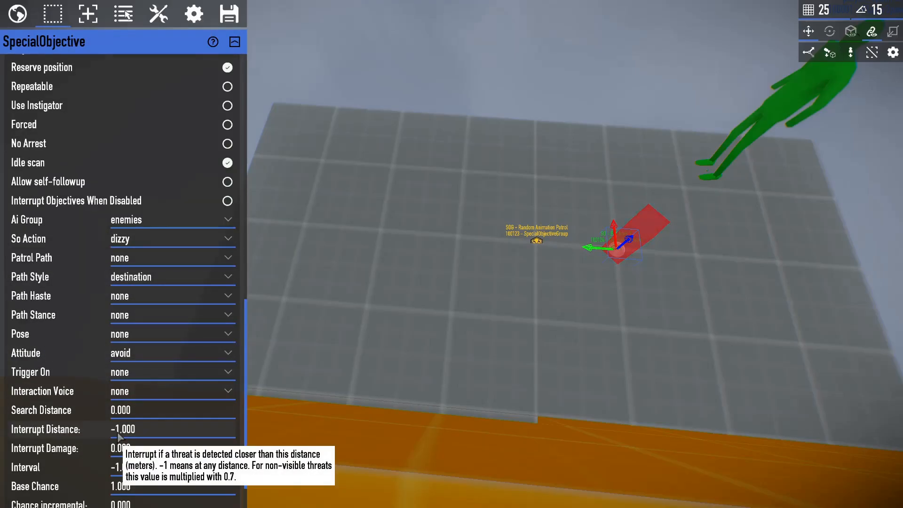
- Set the objective's minimum action duration to 5 and its maximum action duration to 10
scroll(118, 434, down, 3)
click(116, 476)
key(BackSpace)
text(5)
click(120, 497)
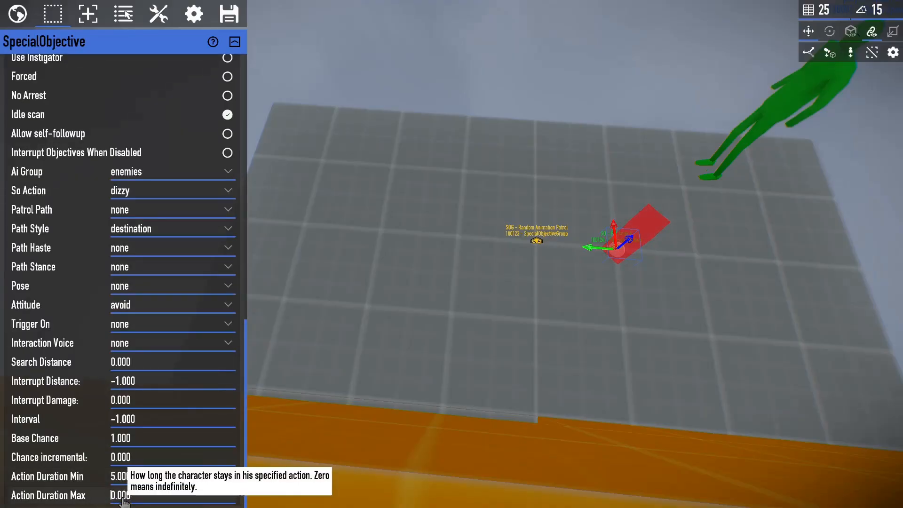
key(BackSpace)
text(10)
- Add SOG - Random Animation Patrol to the follow-up elements of the patrol objective at the wall opening
mouse_move(591, 279)
right_down()
mouse_move(518, 268)
mouse_move(475, 235)
mouse_move(591, 280)
right_up()
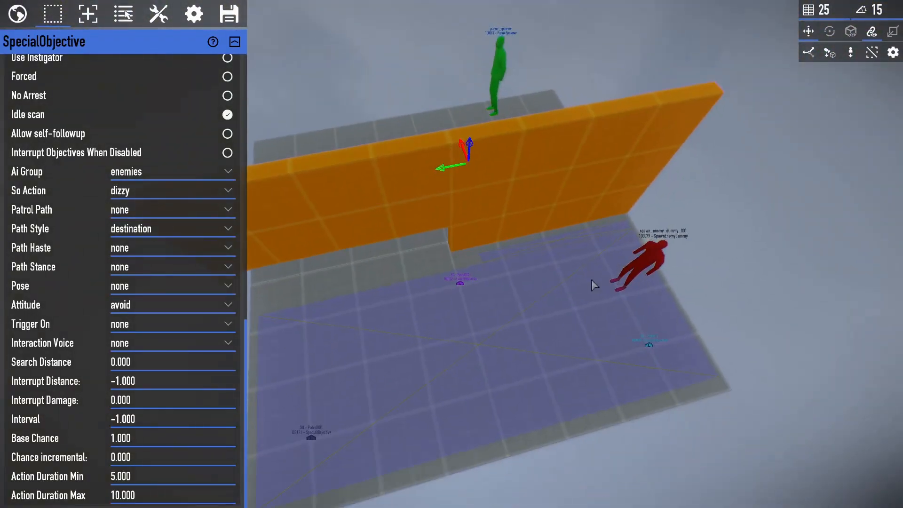
click(461, 282)
right_drag(462, 282, 491, 284)
scroll(47, 324, down, 4)
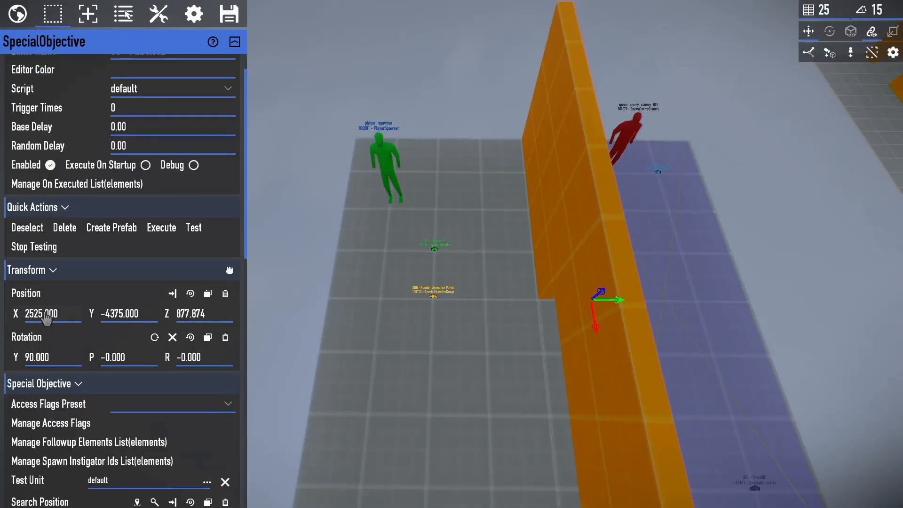
click(66, 304)
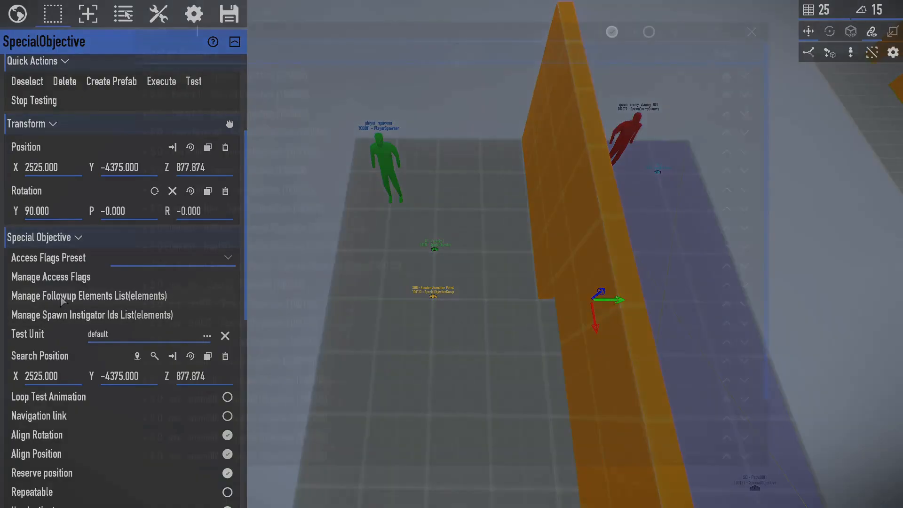
text(SOG)
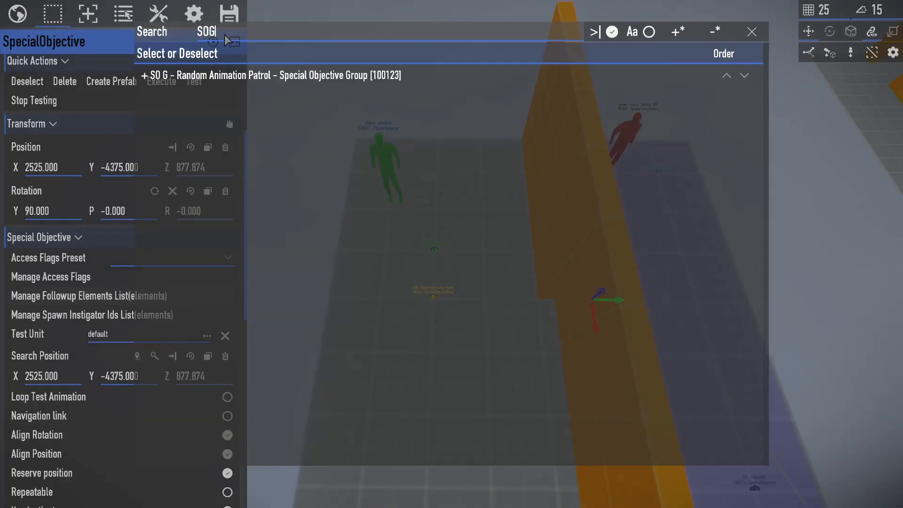
click(325, 76)
key(Return)
- Link the SO - Patrol001 objective in the corner of the purple area to the SOG - Random Animation Patrol group
right_drag(594, 256, 594, 256)
key(d)
click(677, 294)
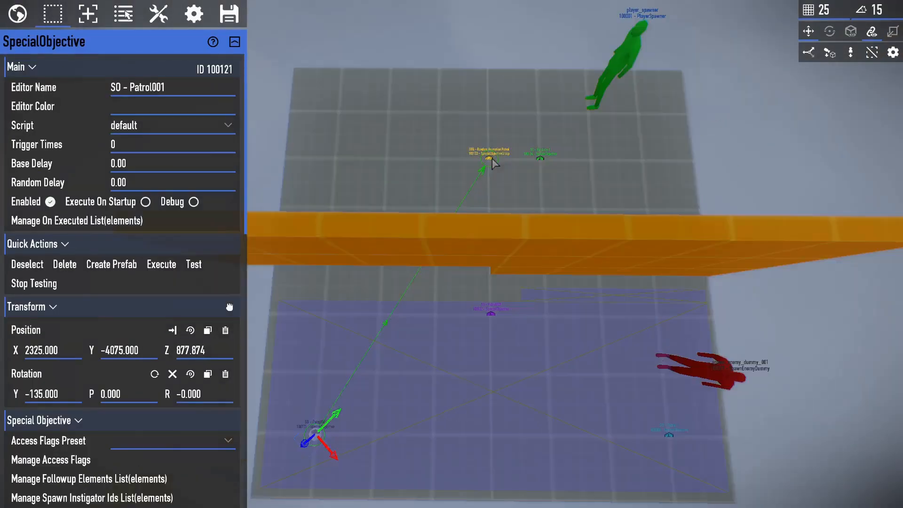
click(489, 159)
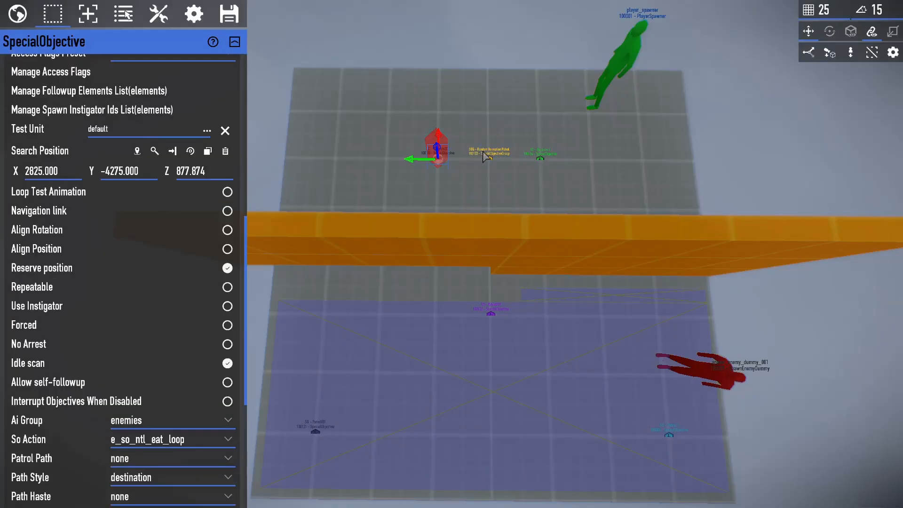
click(490, 159)
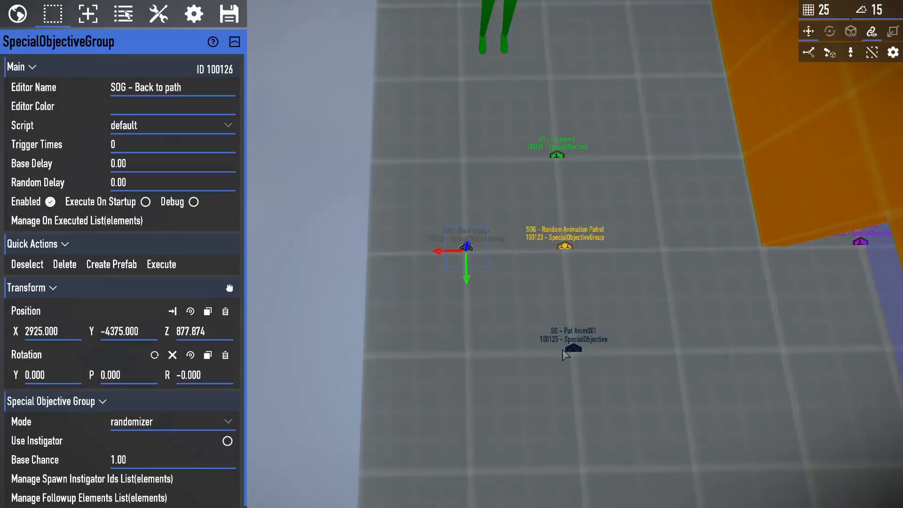
- Link both patrol animation objectives behind the wall to the SOG - Back to path group
click(573, 349)
right_click(464, 252)
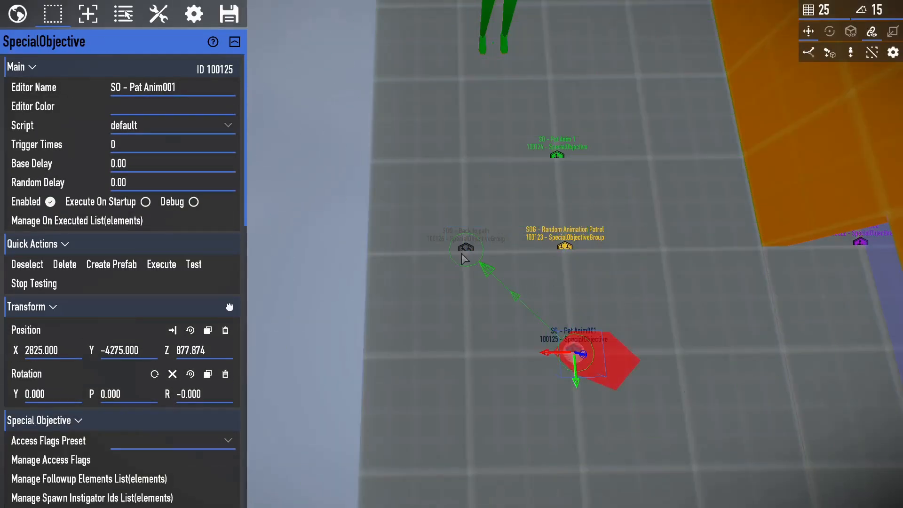
click(557, 156)
right_click(461, 243)
- Link the SOG - Back to path group to the three patrol objectives in the purple area
click(462, 245)
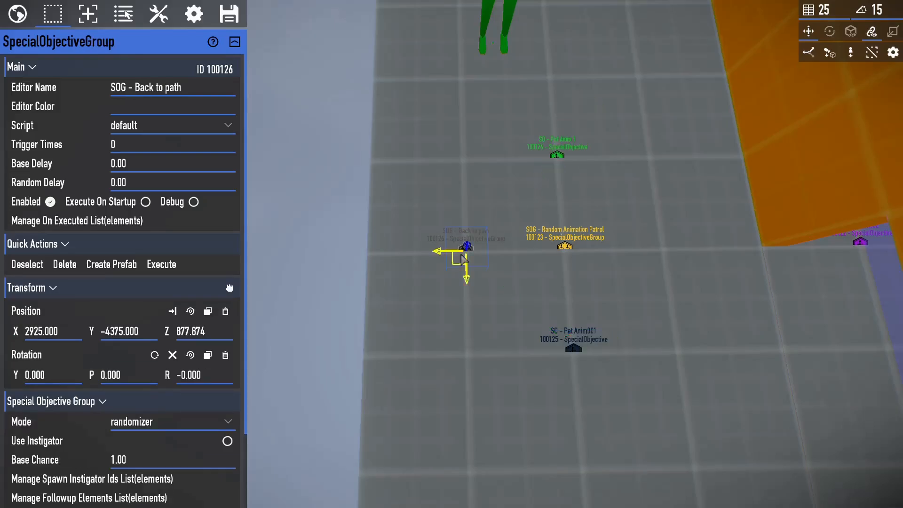
key(s)
key(d)
key(a)
key(w)
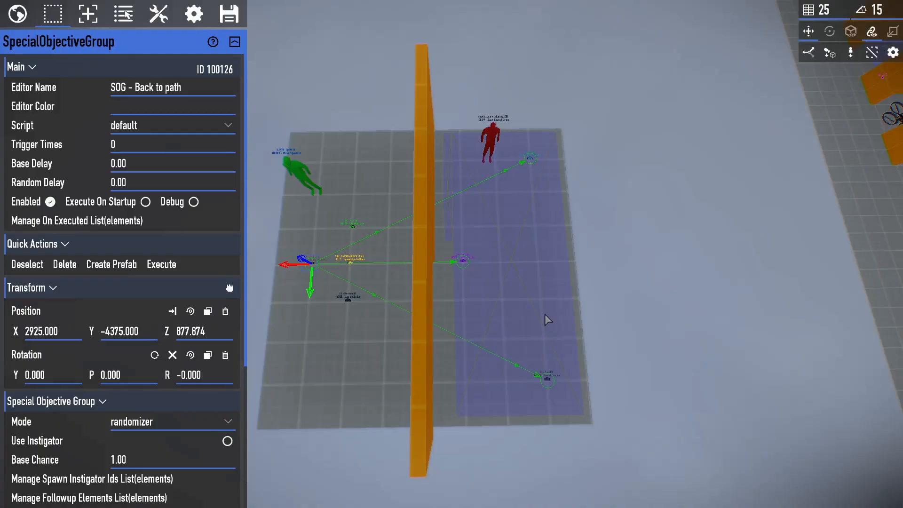
key(w)
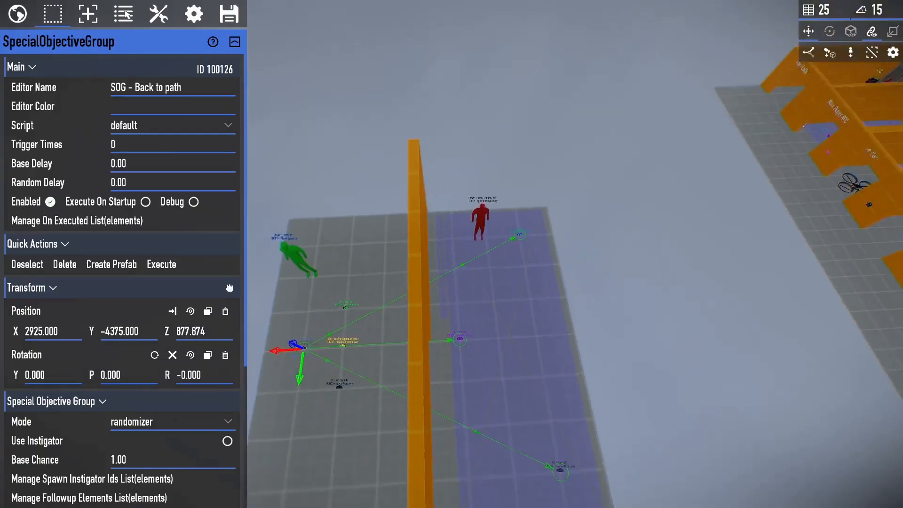
- Select the enemy spawn dummy in the purple area and playtest the level to watch the guard patrol
click(513, 227)
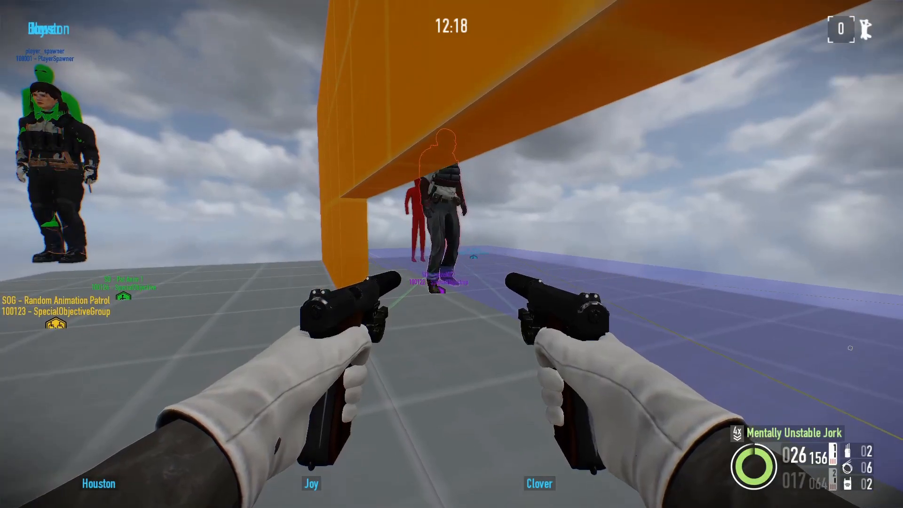
key(d)
key(a)
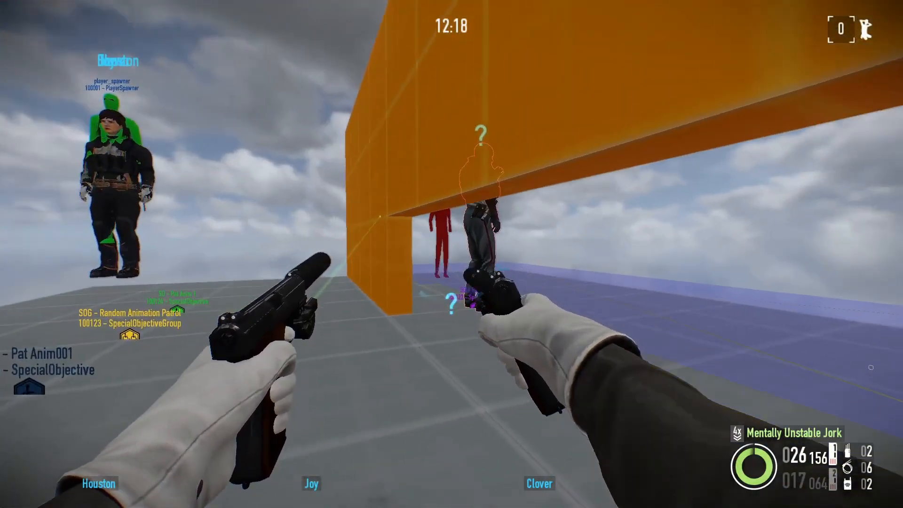
key(d)
key(F10)
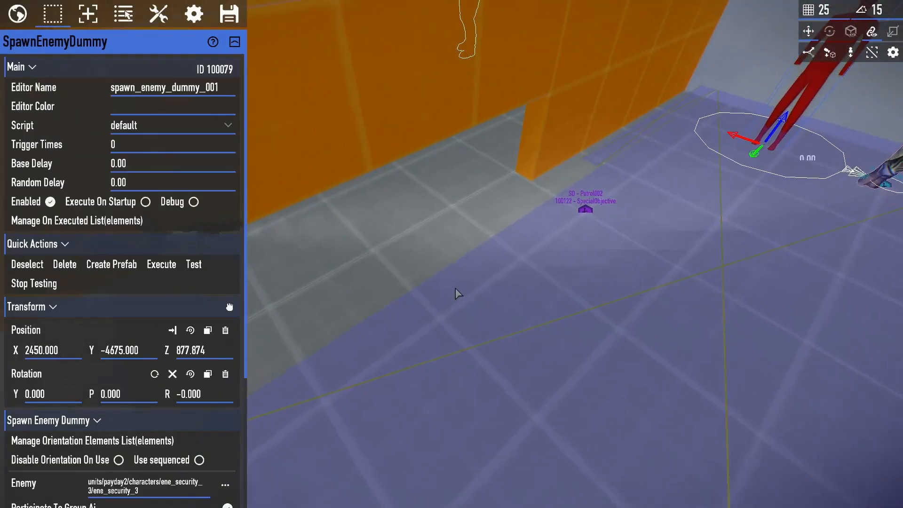
- Reveal the hidden units and inspect the AI vis blocker in the wall opening
key(h)
right_drag(401, 234, 480, 343)
click(408, 335)
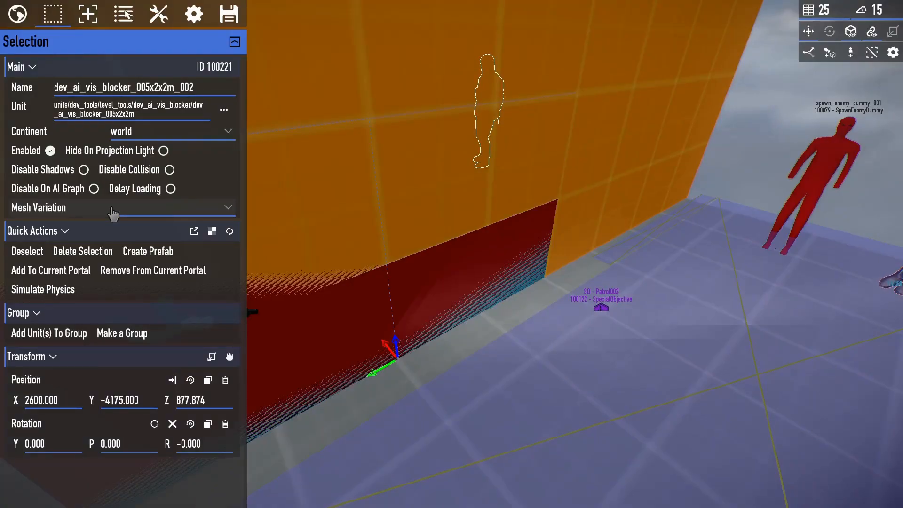
key(s)
right_drag(114, 214, 185, 202)
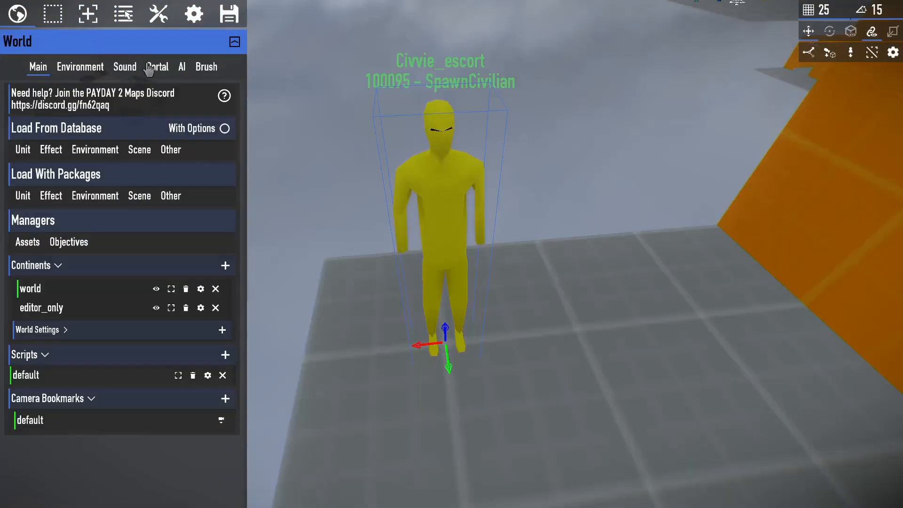
- Examine the existing escort setup: the AI patrol paths, the Civvie_escort spawn, its nearby nav surface and the patrol point by the door
click(150, 68)
click(181, 66)
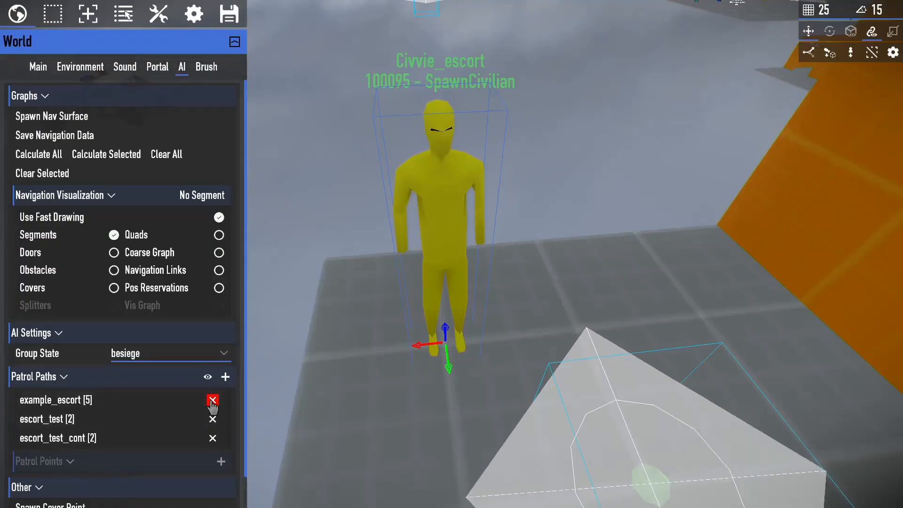
click(455, 303)
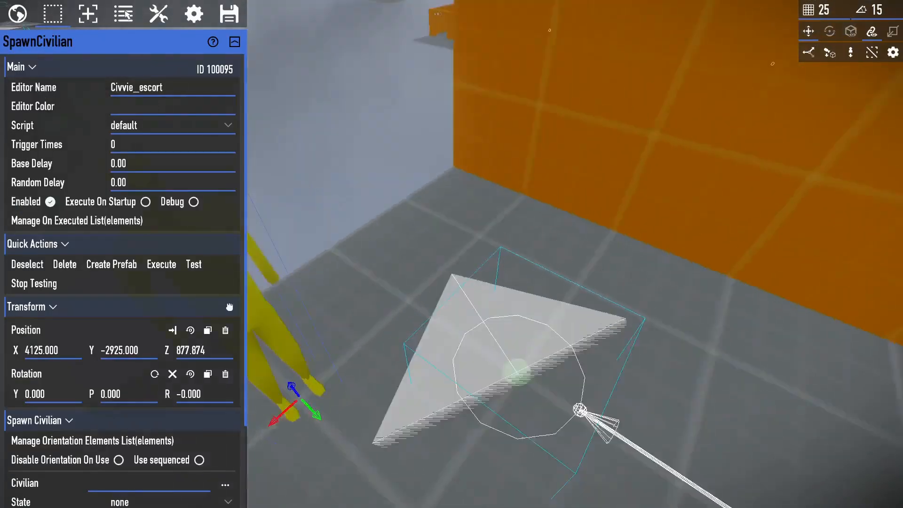
scroll(153, 398, down, 5)
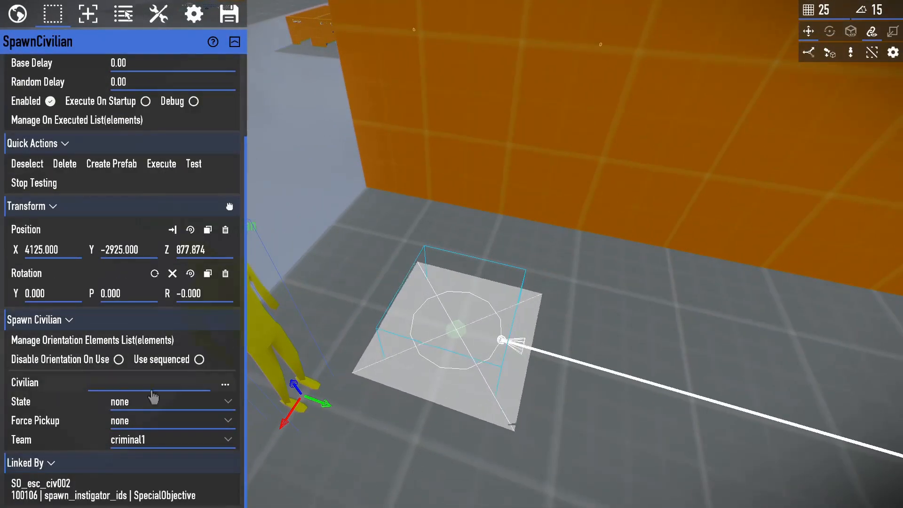
click(477, 332)
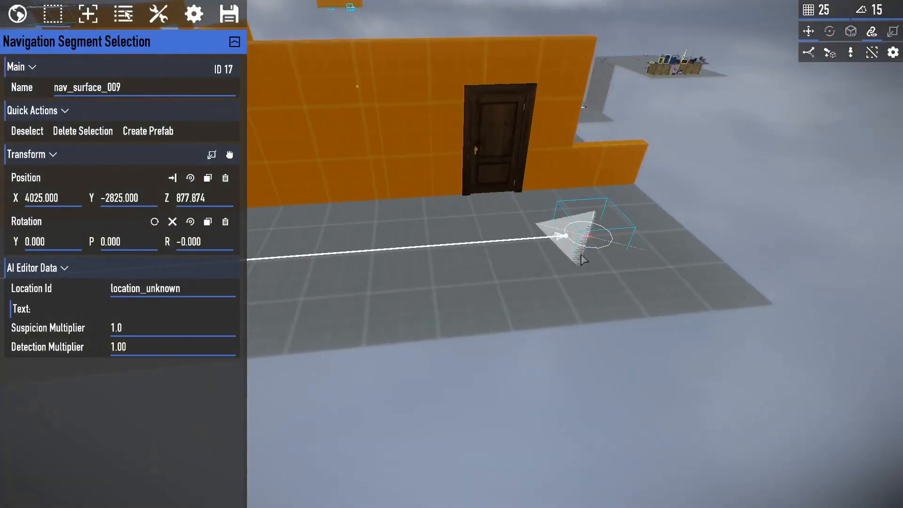
click(578, 244)
click(578, 244)
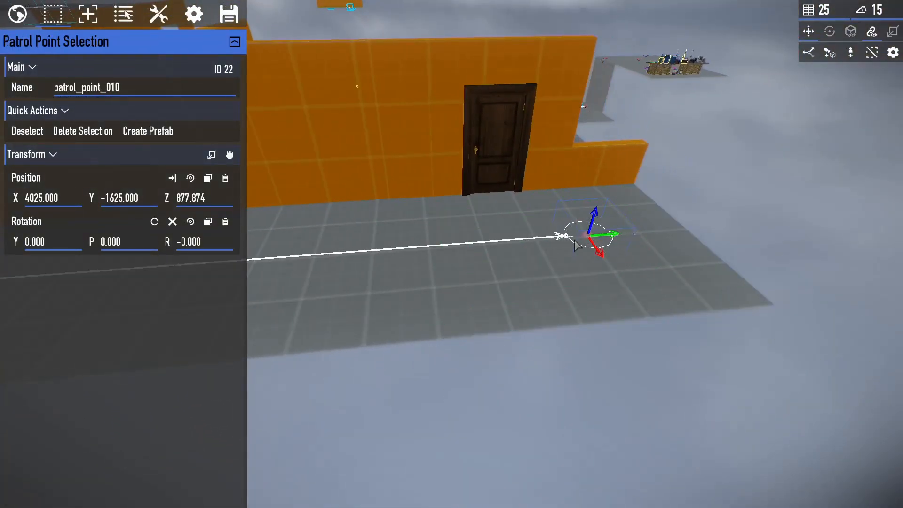
key(a)
- Delete the existing patrol paths example_escort, escort_test and escort_test_cont from the world's AI settings
click(17, 14)
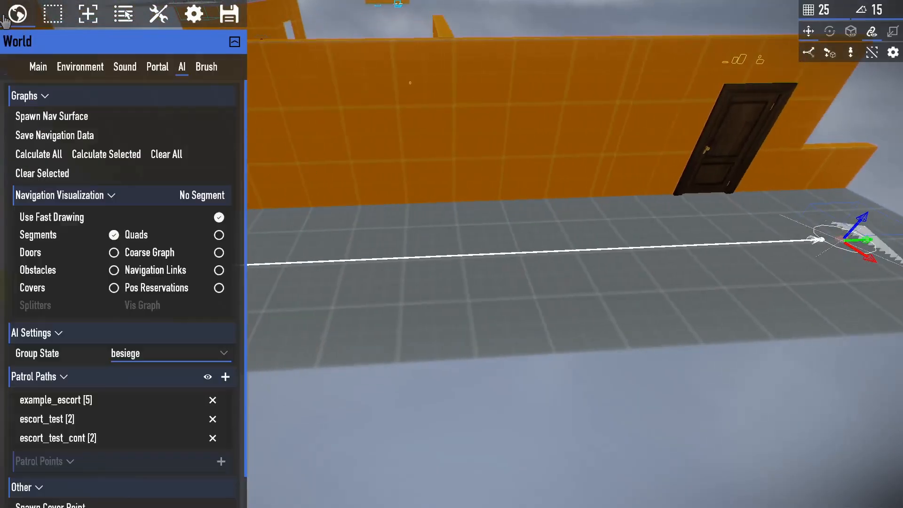
click(213, 419)
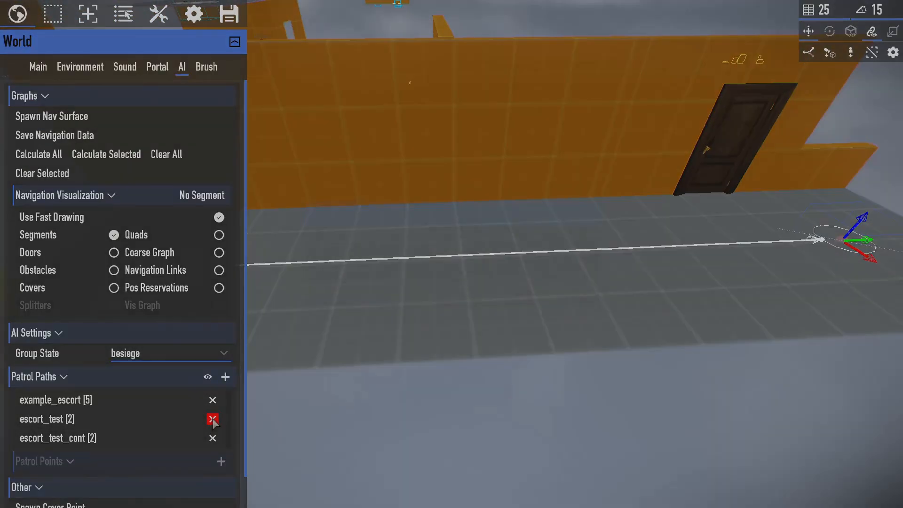
click(385, 271)
right_drag(388, 272, 380, 277)
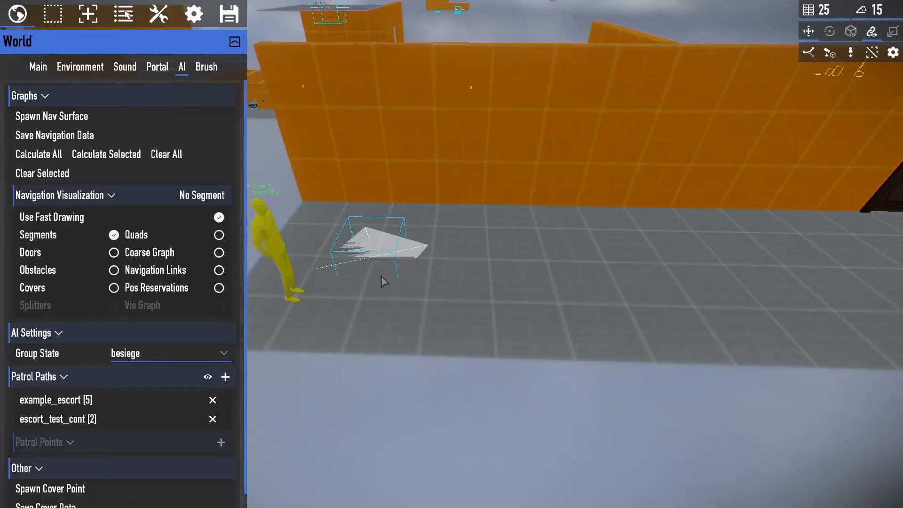
key(w)
click(212, 419)
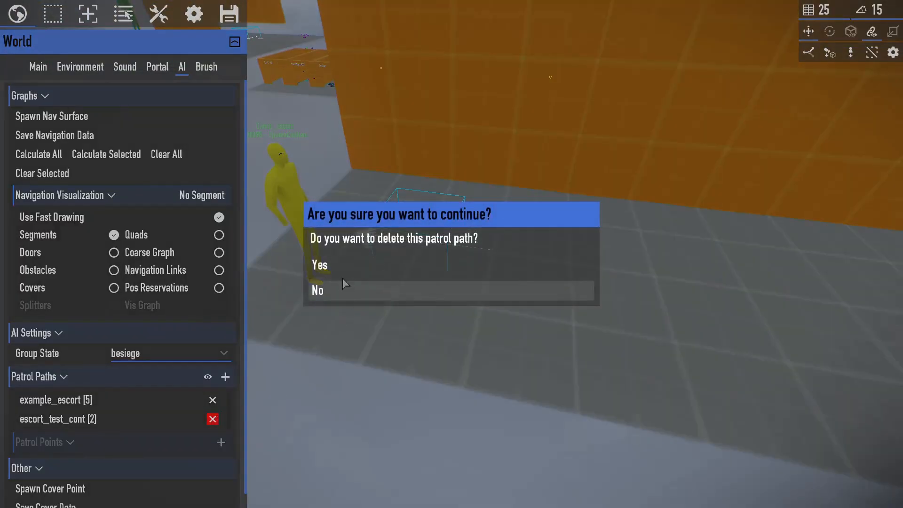
click(312, 262)
- Create a new patrol path named example_escort and toggle its selection in the patrol path list
click(225, 376)
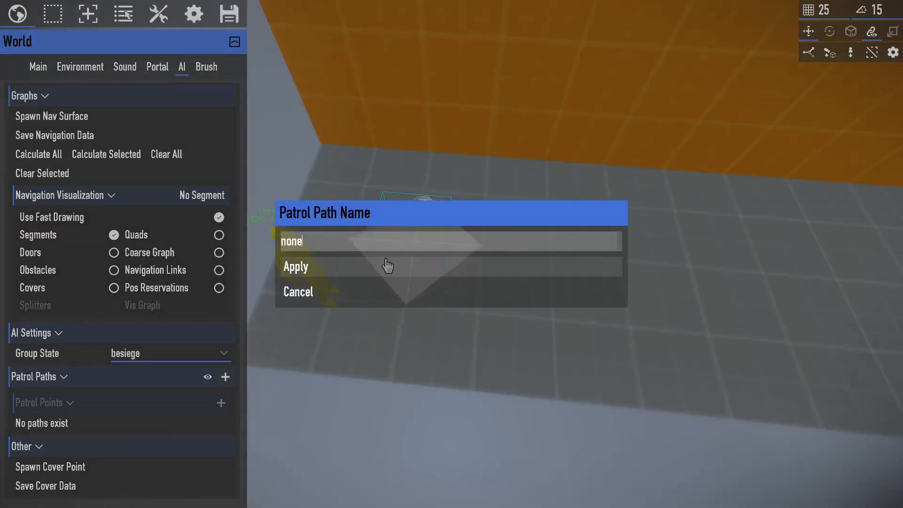
key(ctrl+a)
text(exam)
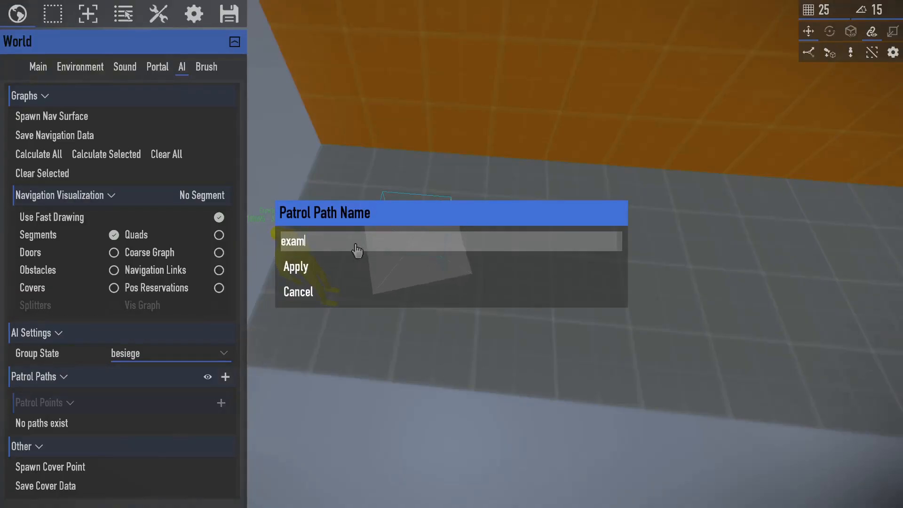
text(ple_escort)
key(Return)
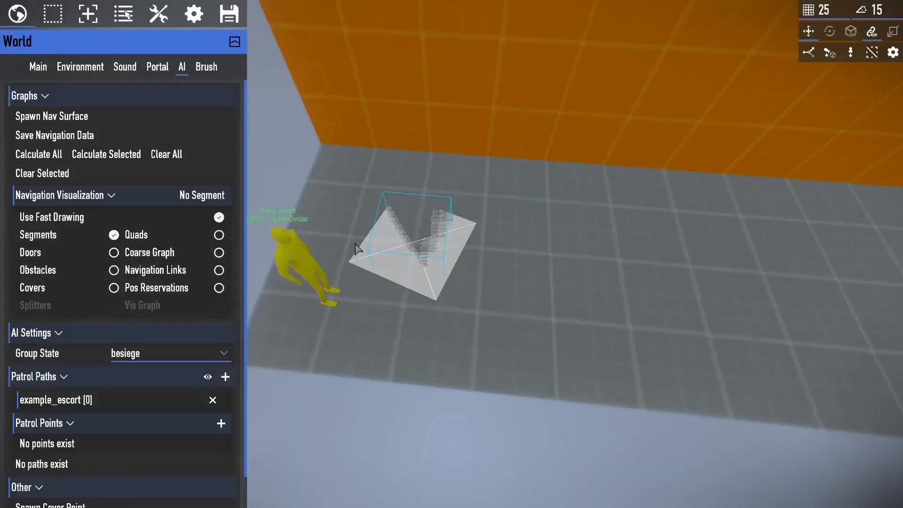
click(188, 403)
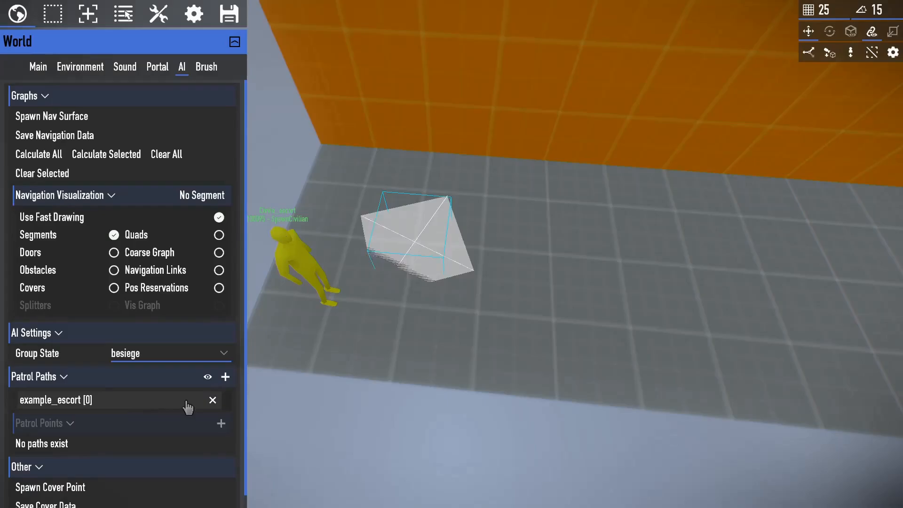
- Add two patrol points to the example_escort path: one beside the Civvie_escort spawn, the other on the floor just past the door
click(187, 403)
click(221, 424)
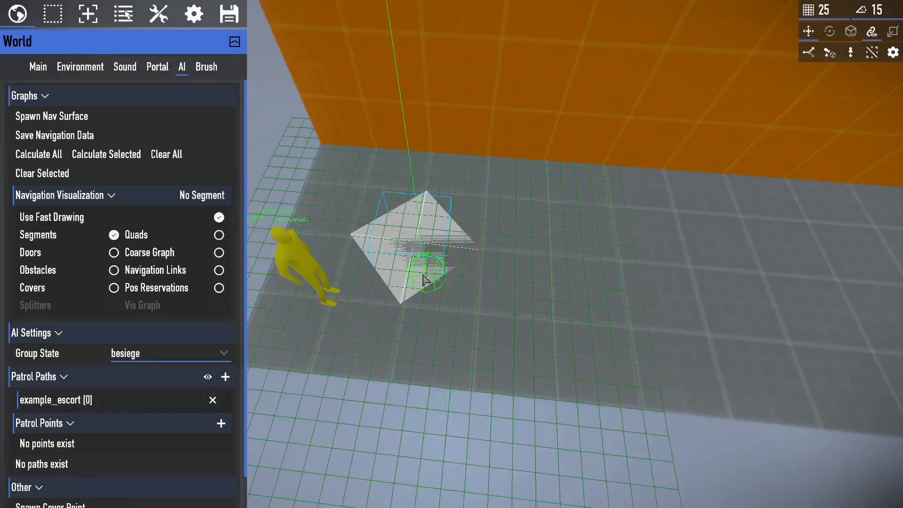
right_drag(506, 242, 551, 252)
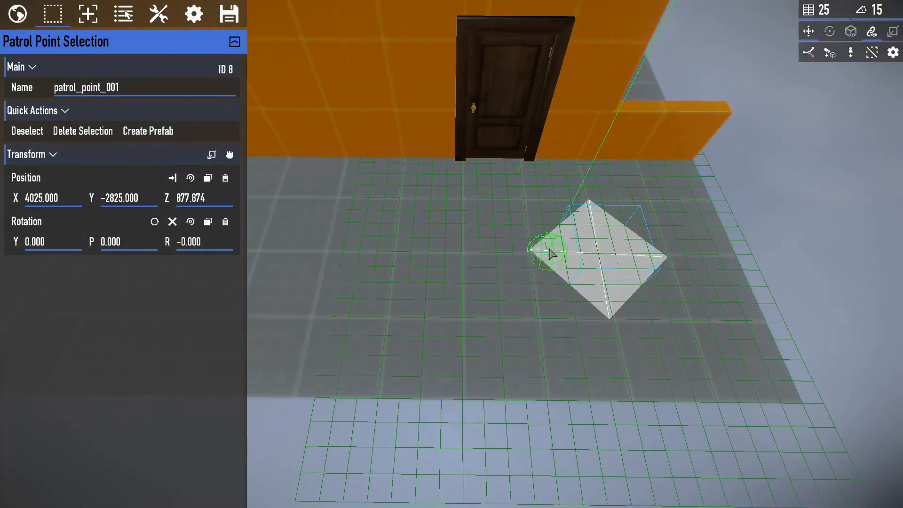
click(600, 252)
right_drag(571, 282, 509, 284)
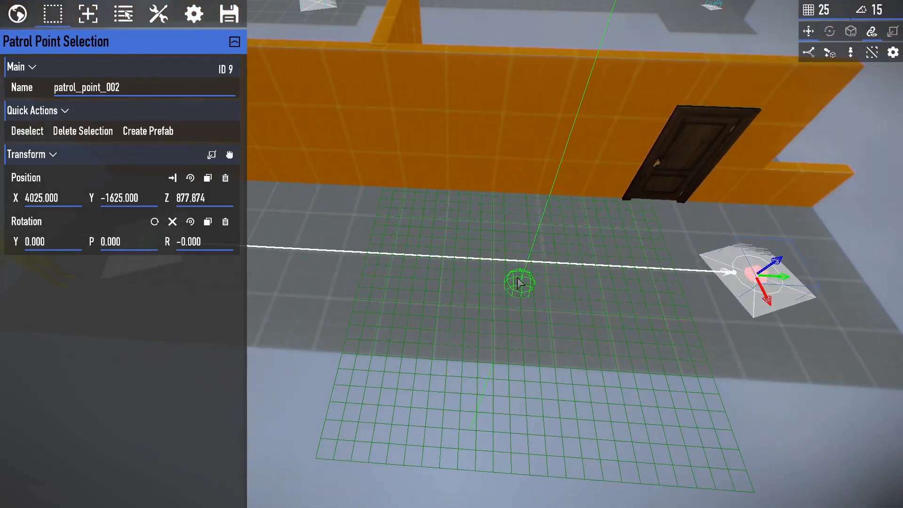
- Check the path against the hidden editor units and add a third patrol point at X 3625, Y -1625
key(g)
key(a)
key(d)
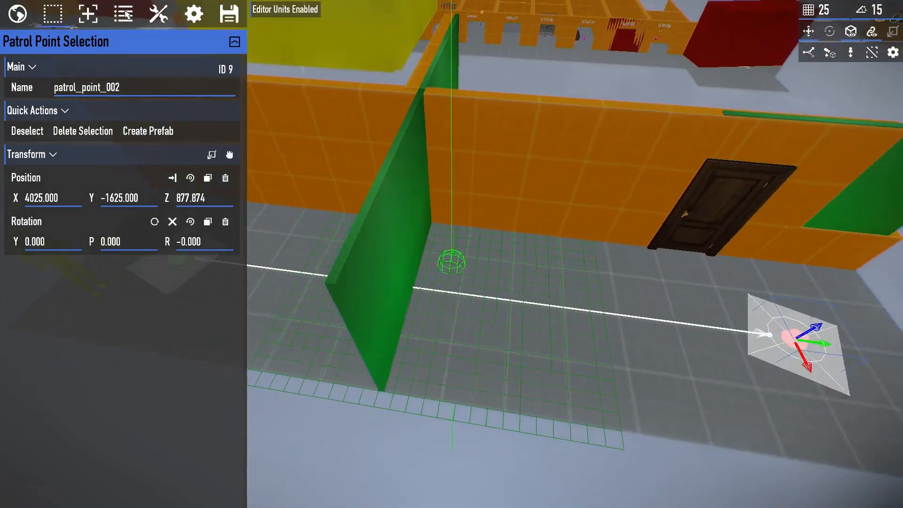
right_drag(457, 255, 506, 261)
key(a)
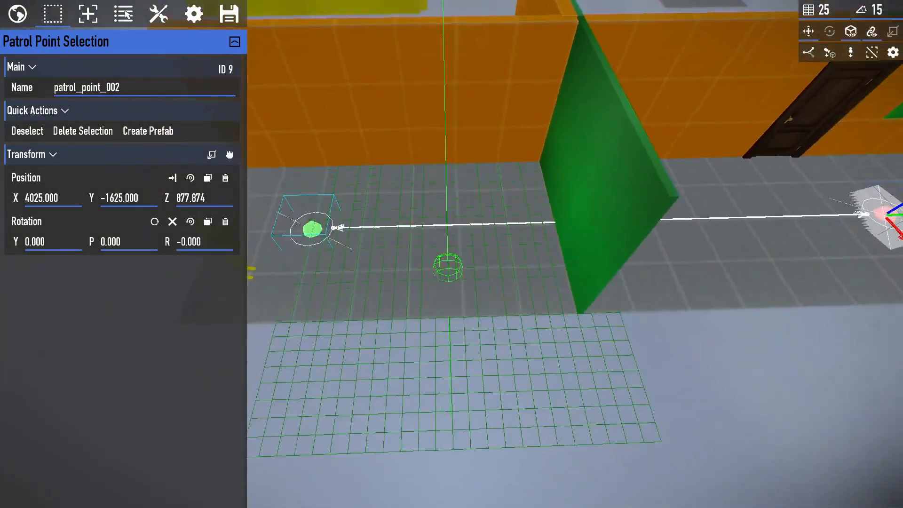
key(d)
key(g)
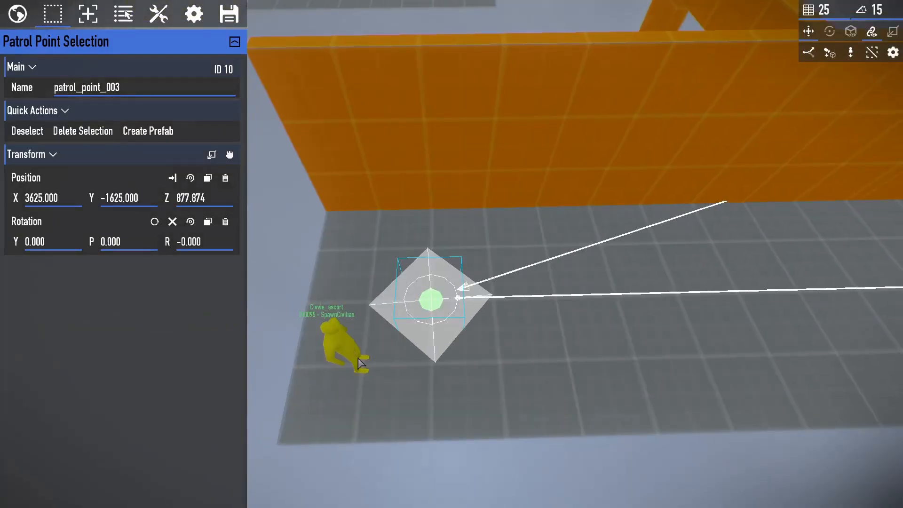
- Set the Civvie_escort spawn's civilian unit to units/pd2_dlc_run/characters/npc_matt/npc_matt
click(359, 359)
right_drag(477, 338, 440, 367)
key(w)
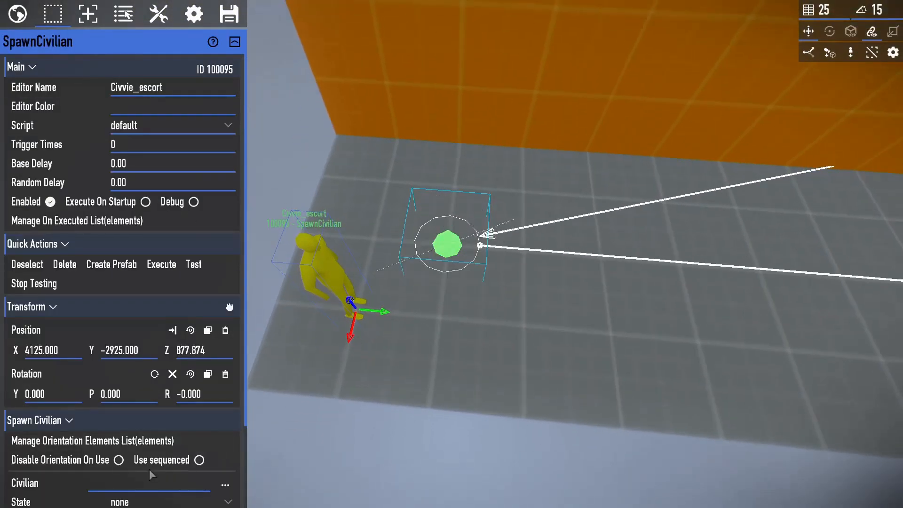
text(units/pd2_dlc_run/characters/npc_matt/npc_matt)
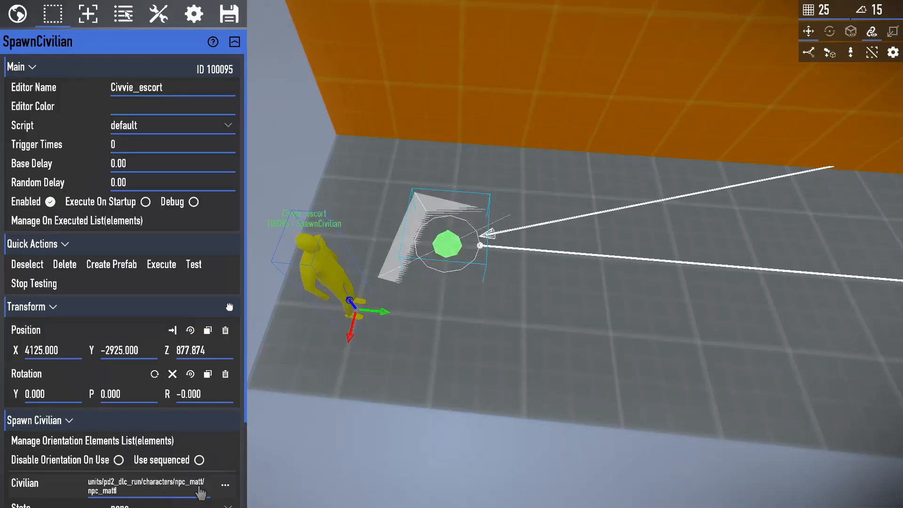
- Load the unit units/pd2_dlc_run/characters/npc_matt/npc_matt into the level with the package packages/narr_run
click(18, 13)
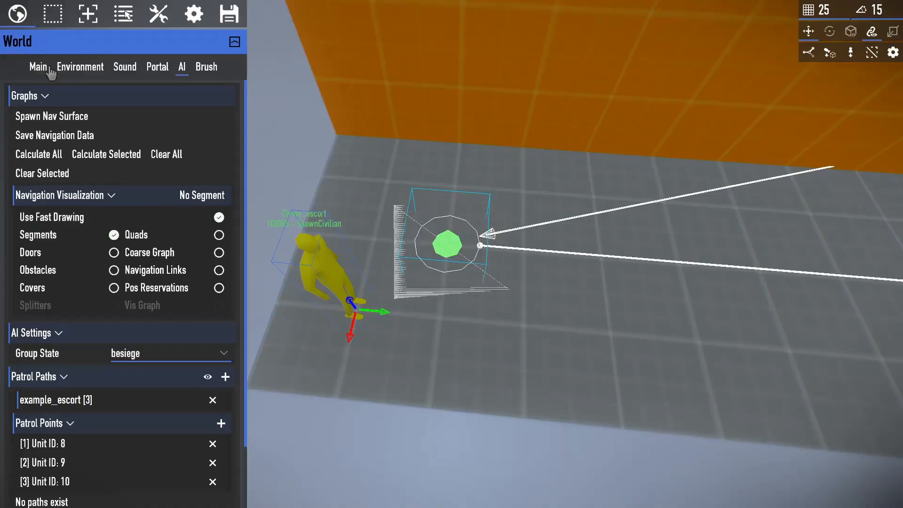
click(47, 71)
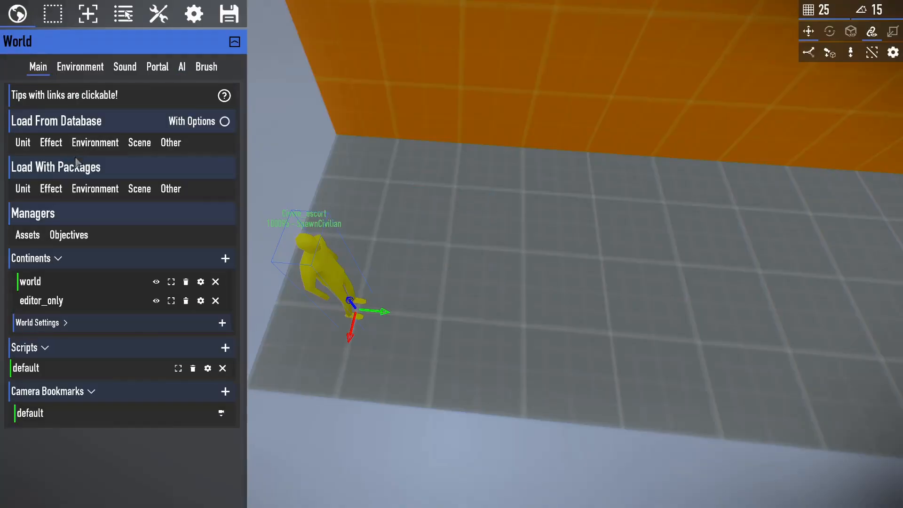
click(29, 190)
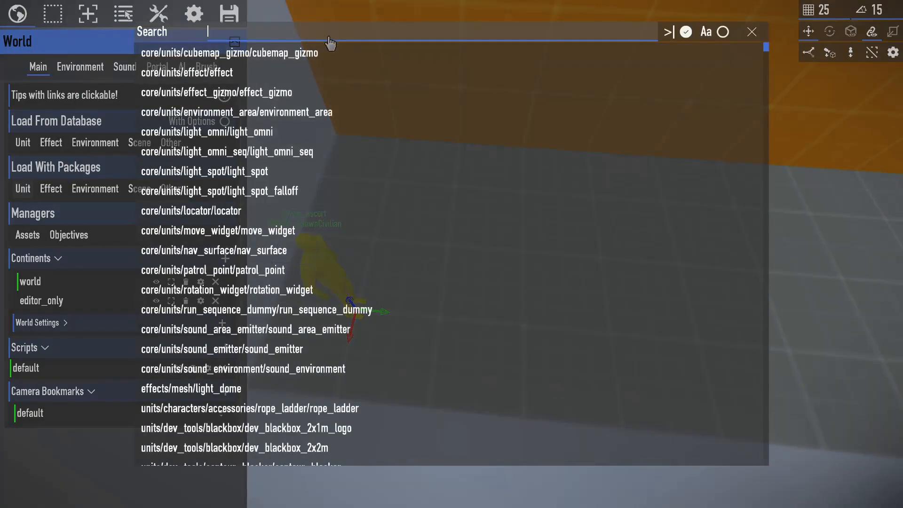
text(matt)
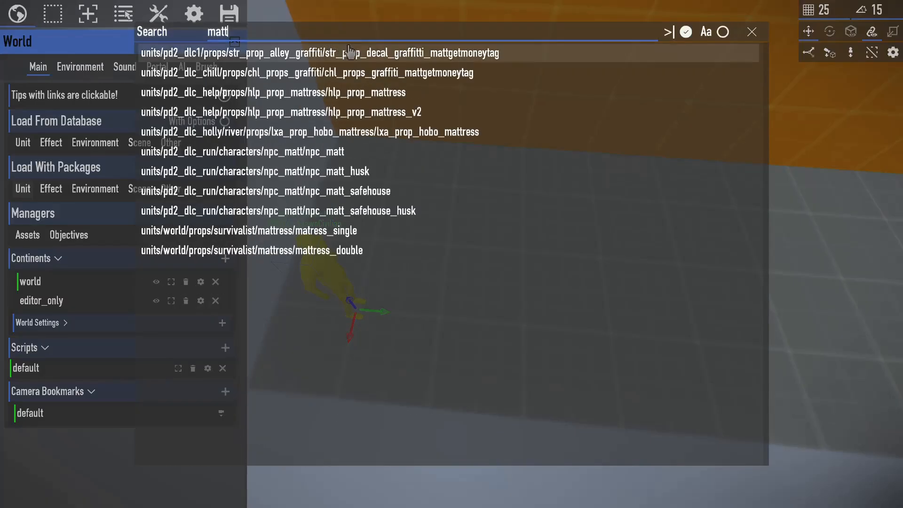
click(354, 153)
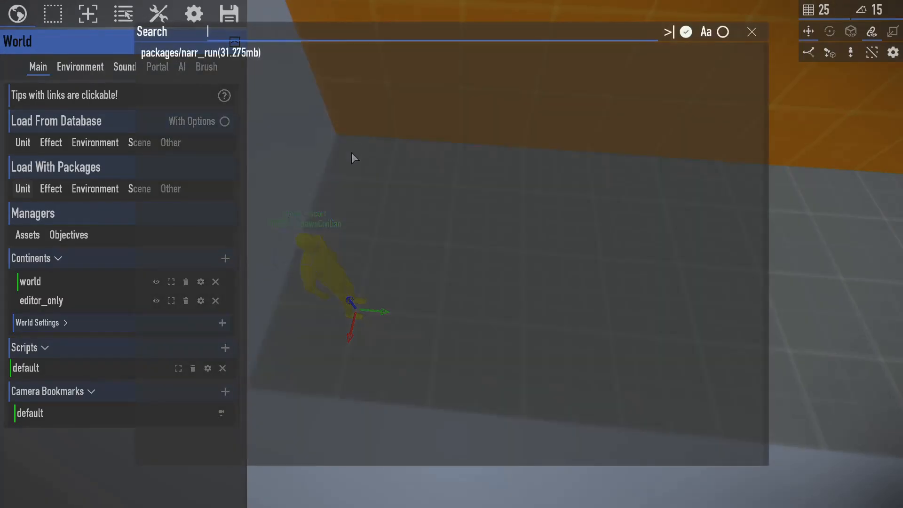
click(248, 54)
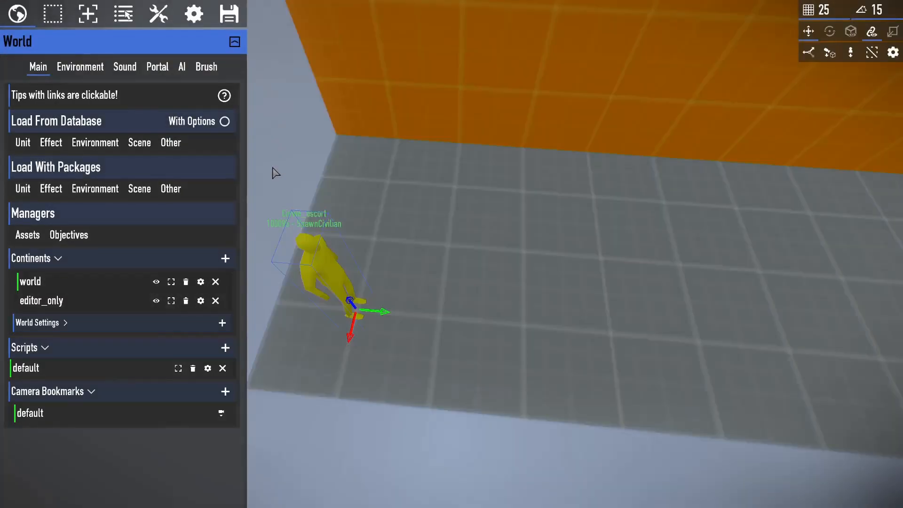
right_drag(273, 168, 260, 134)
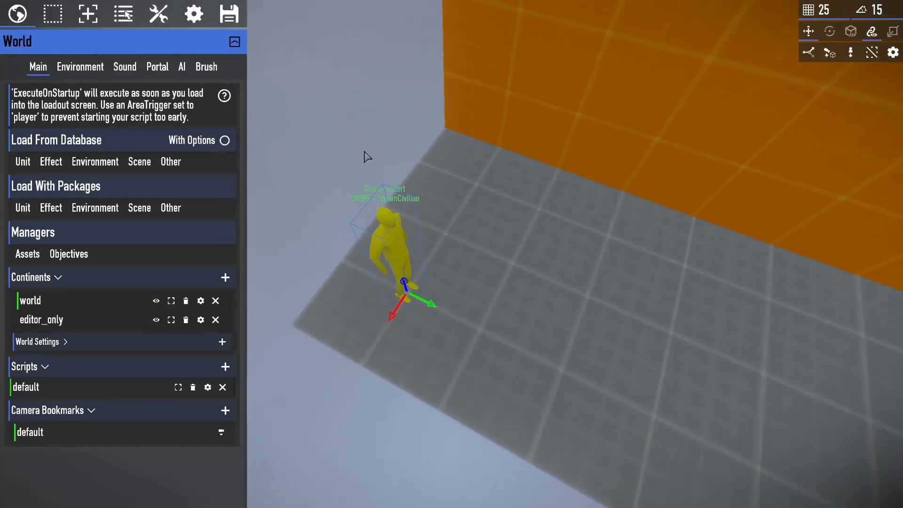
right_drag(364, 152, 368, 158)
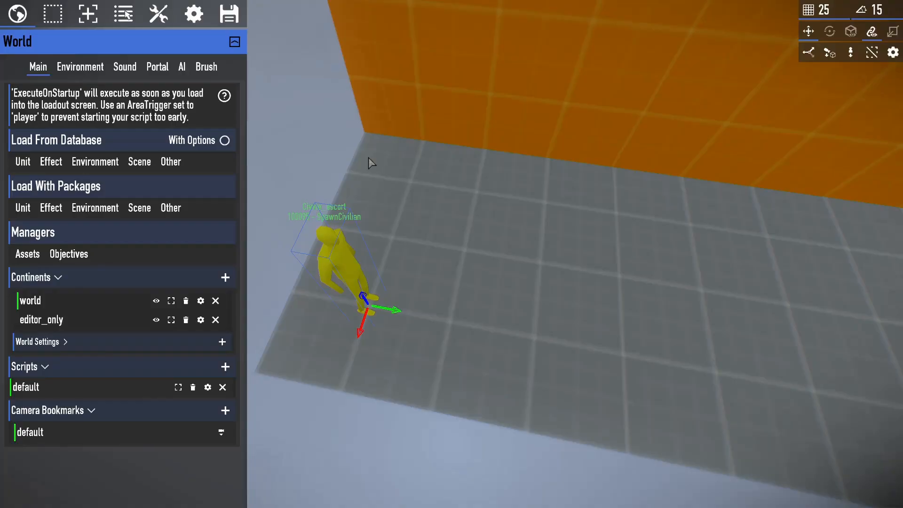
- Place a Special Objective element on the floor beside the Civvie_escort spawn, at X 4025, Y -2825
click(88, 14)
text(spel)
click(86, 134)
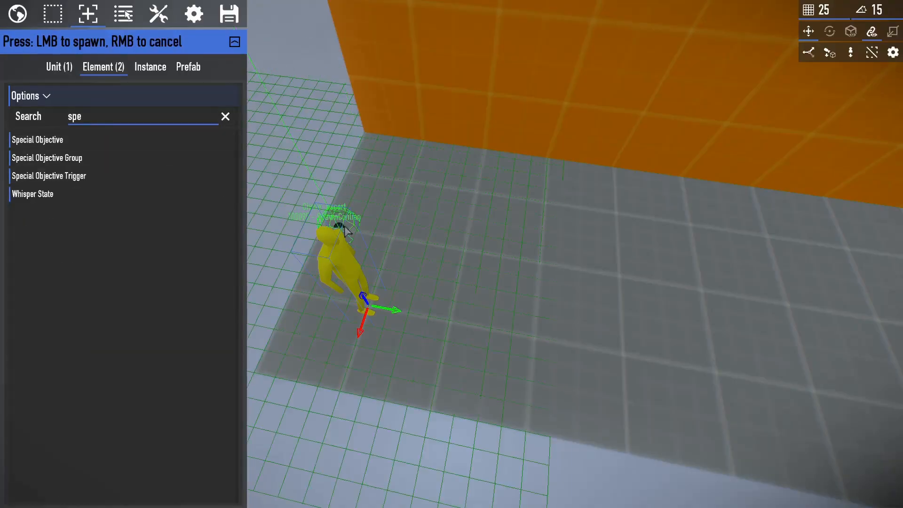
click(463, 247)
- Enable the civ_male and civ_female access flags for the special objective
click(51, 346)
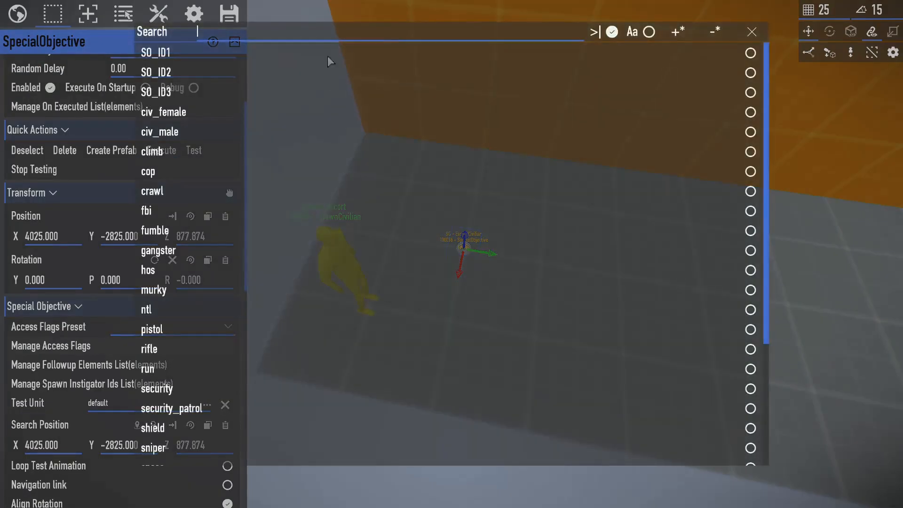
click(328, 34)
text(civ)
click(294, 74)
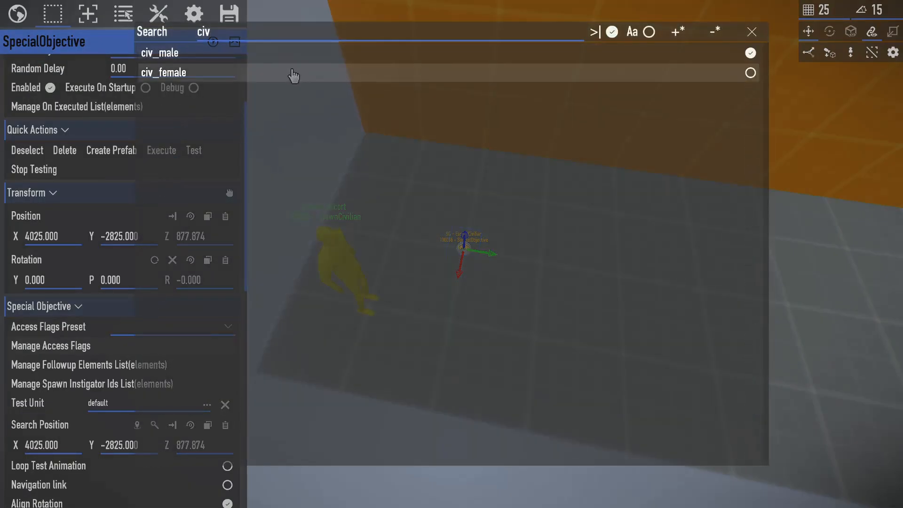
click(293, 74)
key(Escape)
- Turn off Align Rotation and Reserve position for the special objective
scroll(98, 361, down, 3)
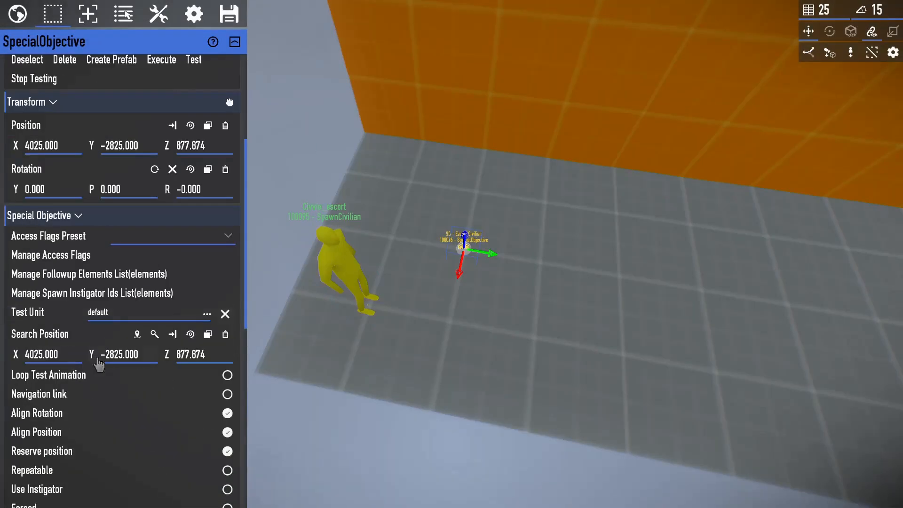
click(153, 415)
scroll(153, 414, down, 2)
click(146, 384)
scroll(145, 383, down, 1)
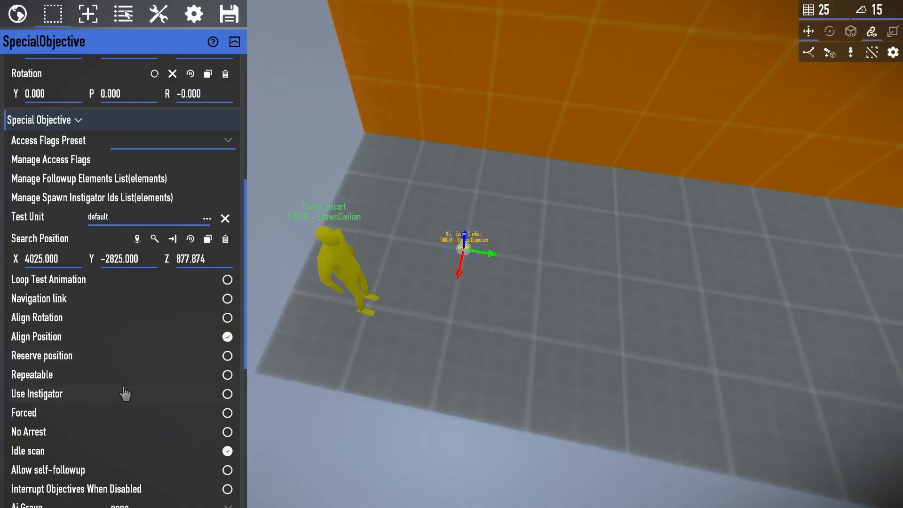
- Set the special objective's So Action to AI_escort and its Patrol Path to example_escort
scroll(124, 395, down, 4)
click(124, 343)
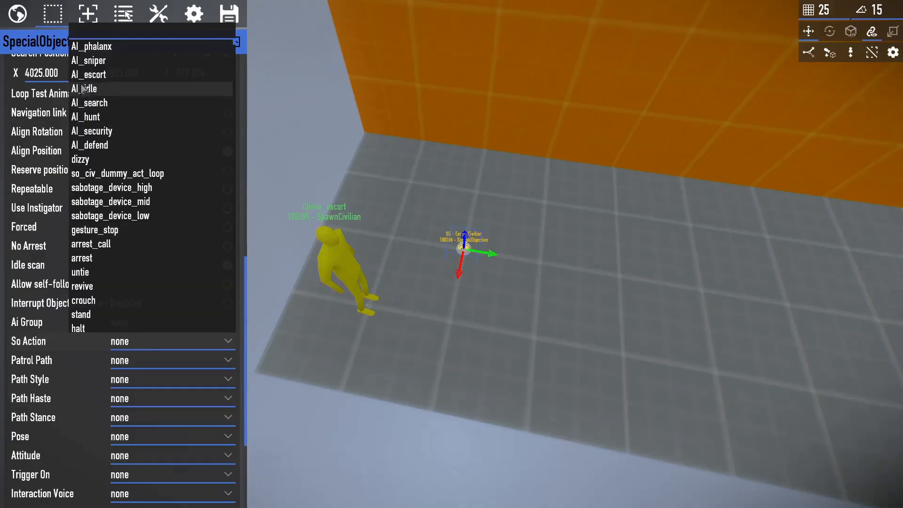
click(105, 77)
scroll(131, 303, down, 1)
click(131, 306)
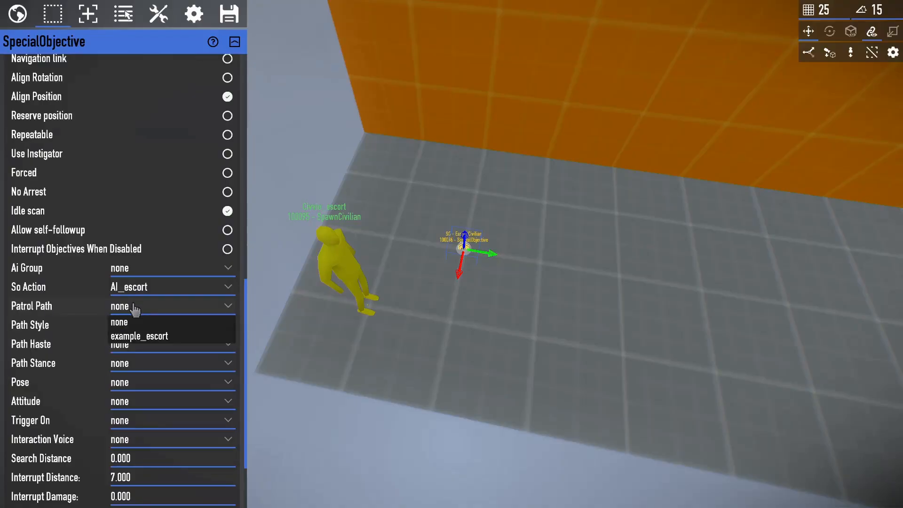
click(135, 337)
- Set the special objective's Path Style to coarse, choose a Path Haste and set the interrupt distance to 0
click(158, 326)
click(124, 382)
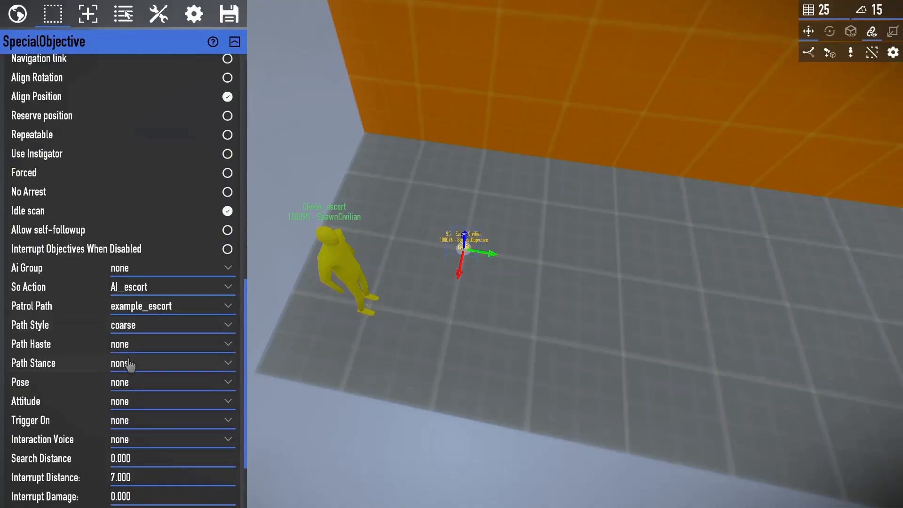
click(129, 351)
click(137, 372)
scroll(123, 376, down, 2)
key(BackSpace)
text(0)
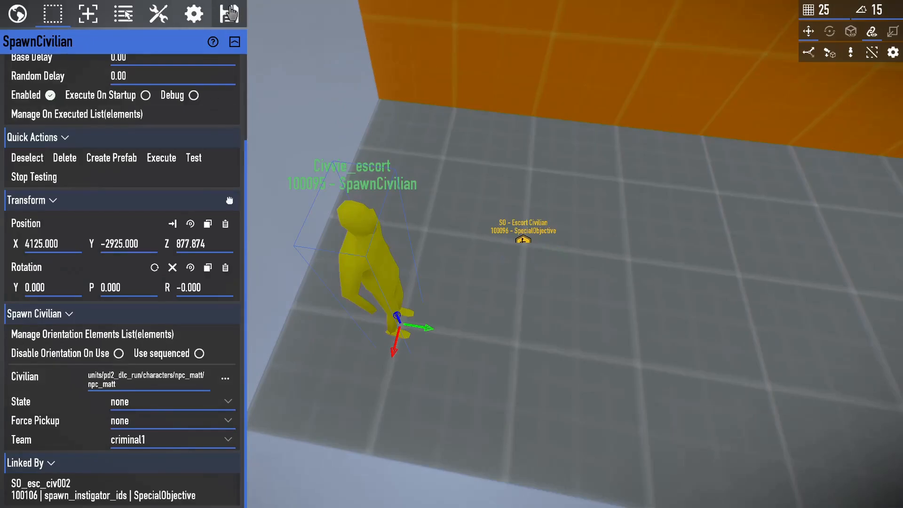
- Save the level and execute the Civvie_escort spawn element to create the civilian
click(229, 22)
right_drag(407, 170, 407, 136)
key(s)
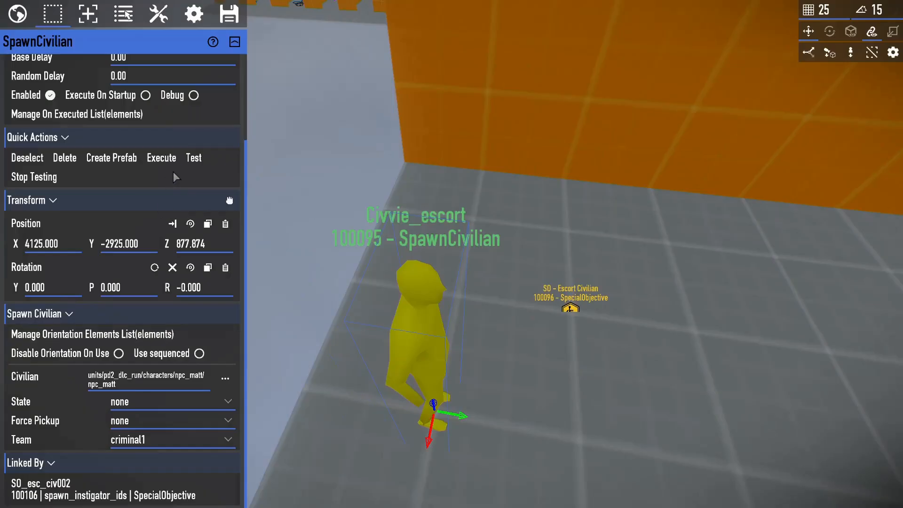
click(162, 158)
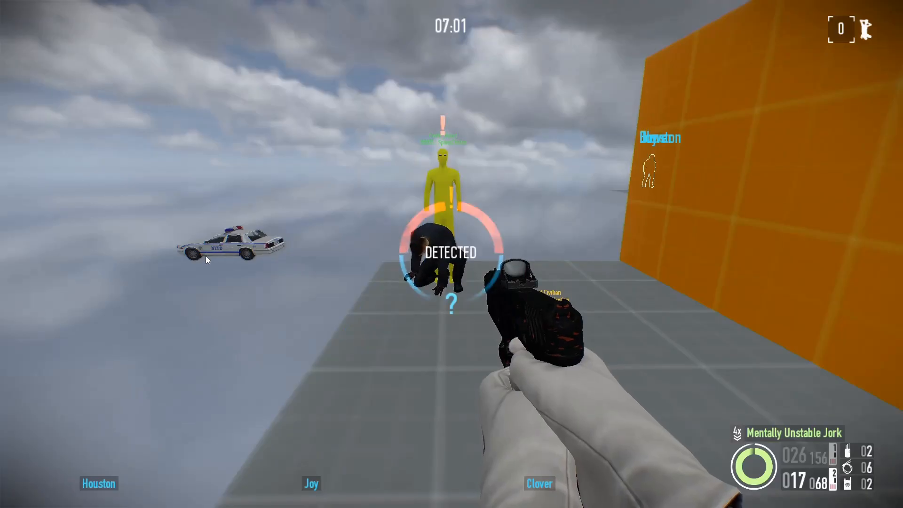
- Playtest the escort by approaching the spawned civilian and ordering him along the patrol path to the door
key(w)
key(f)
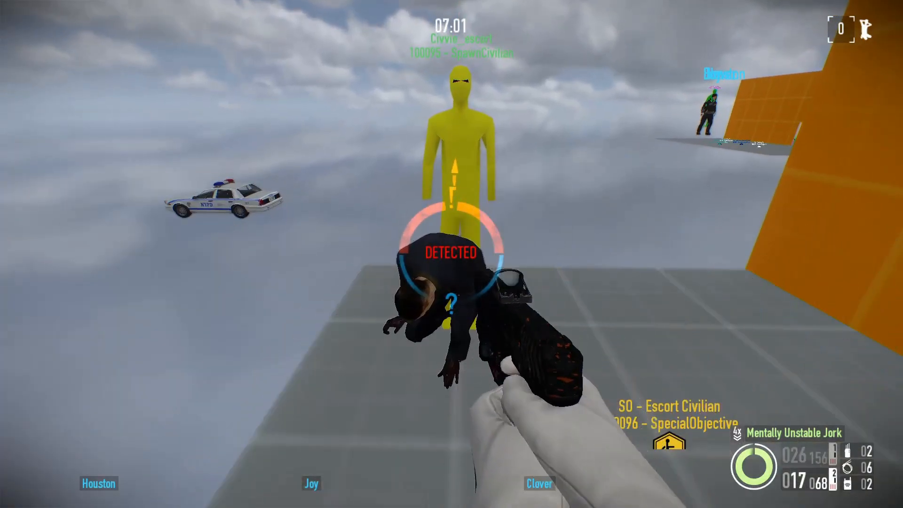
key(f)
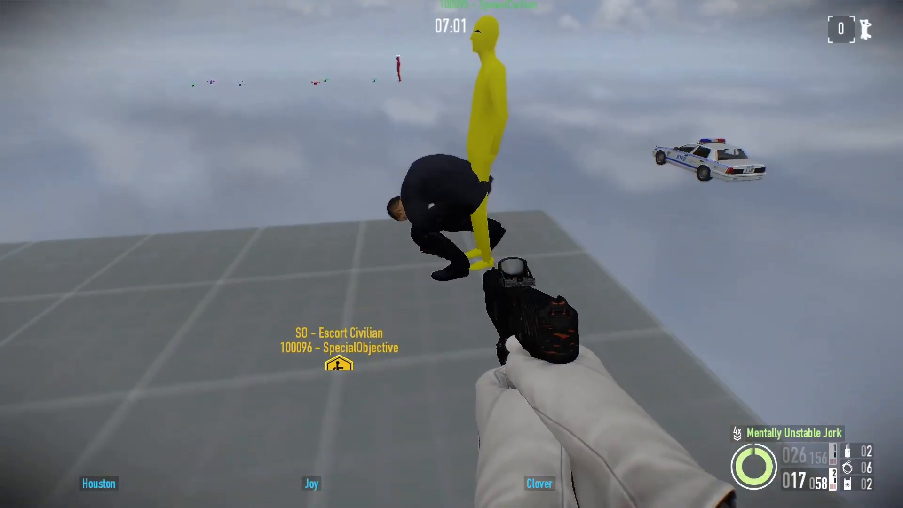
right_click(451, 254)
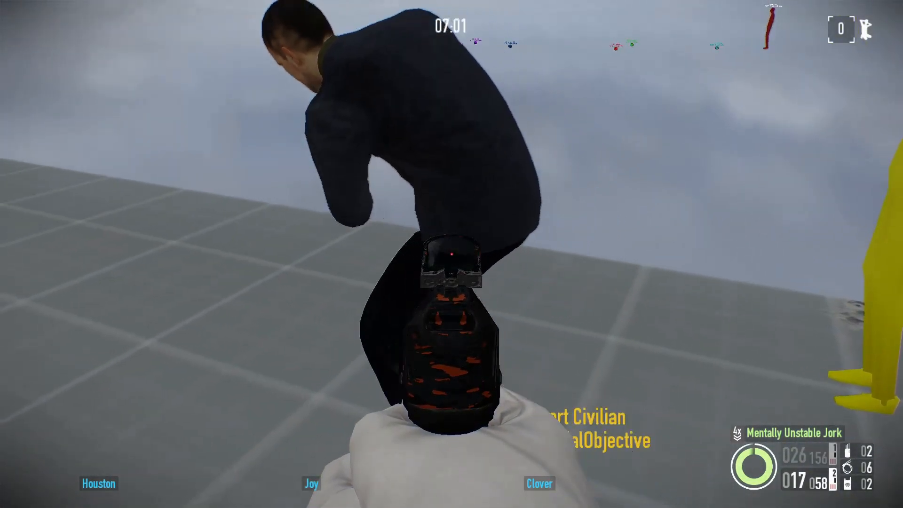
right_click(451, 254)
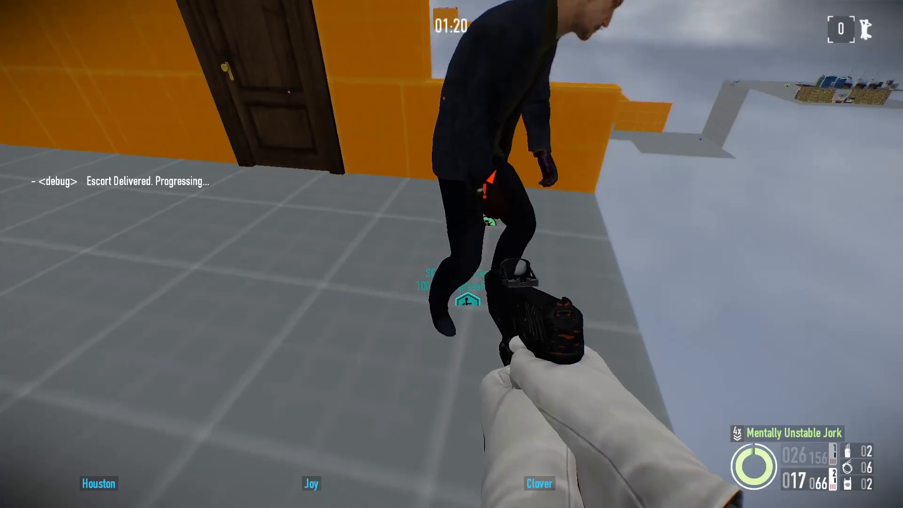
key(f)
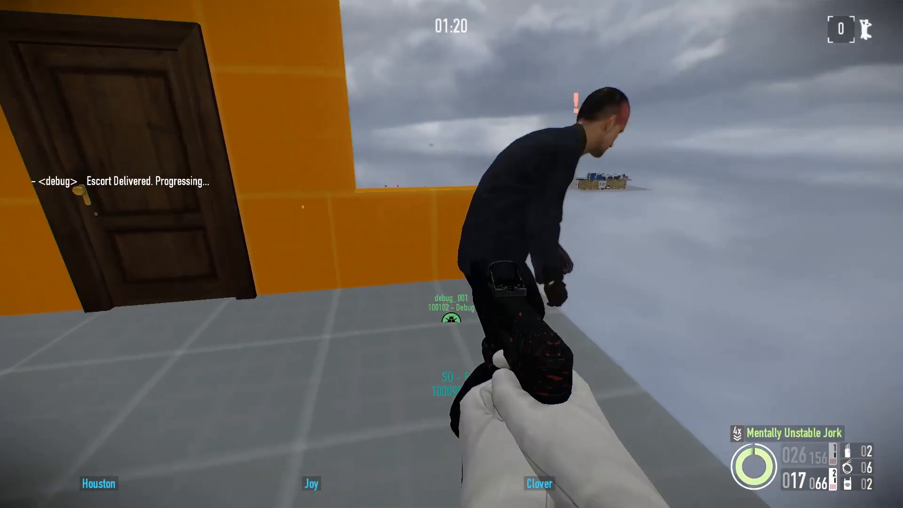
key(f)
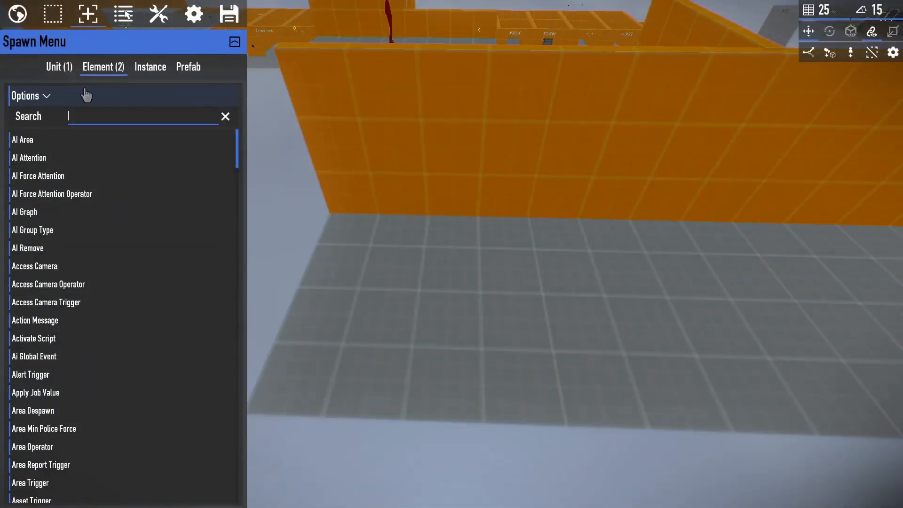
- Place a Spawn Enemy Dummy element at the corner of the grey platform and name it Enemy Escort
text(enemy)
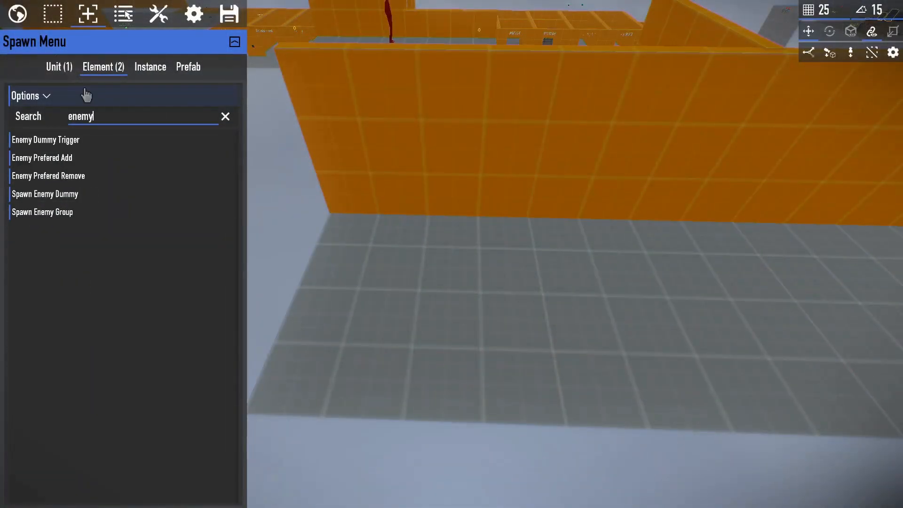
click(57, 194)
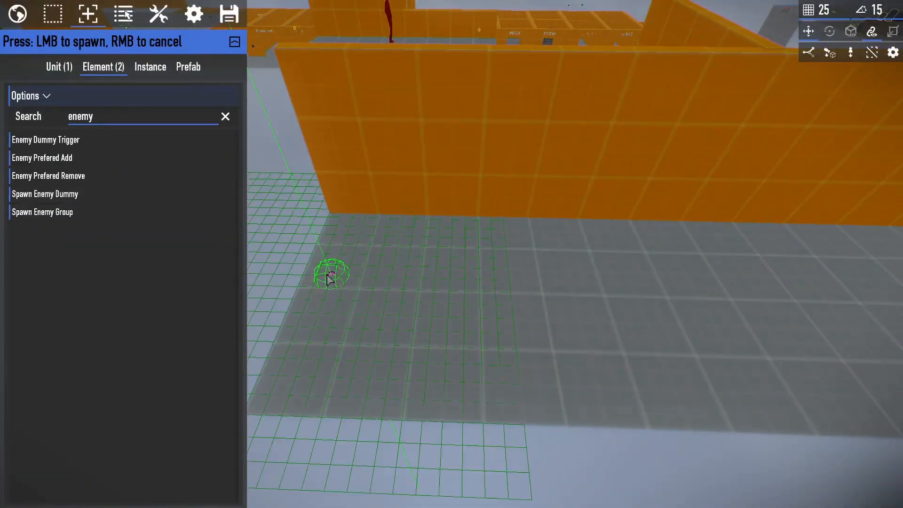
click(356, 287)
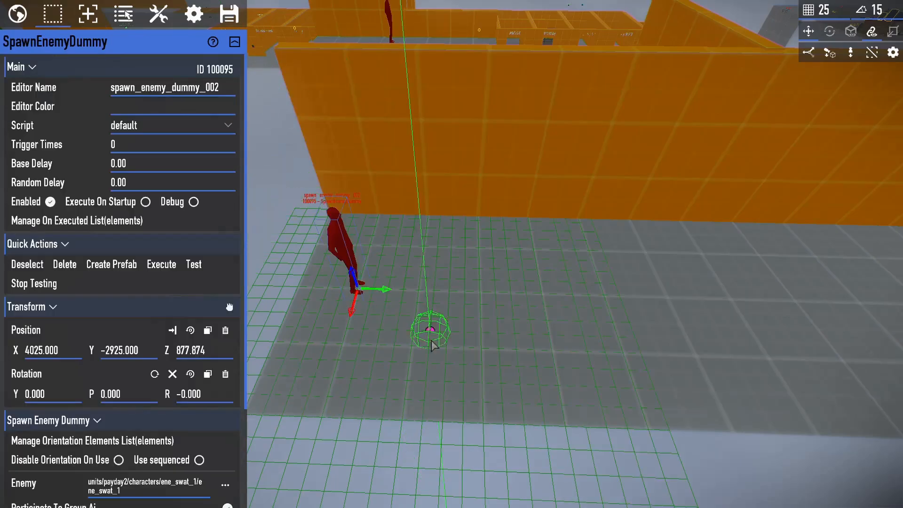
click(222, 92)
text(Enem)
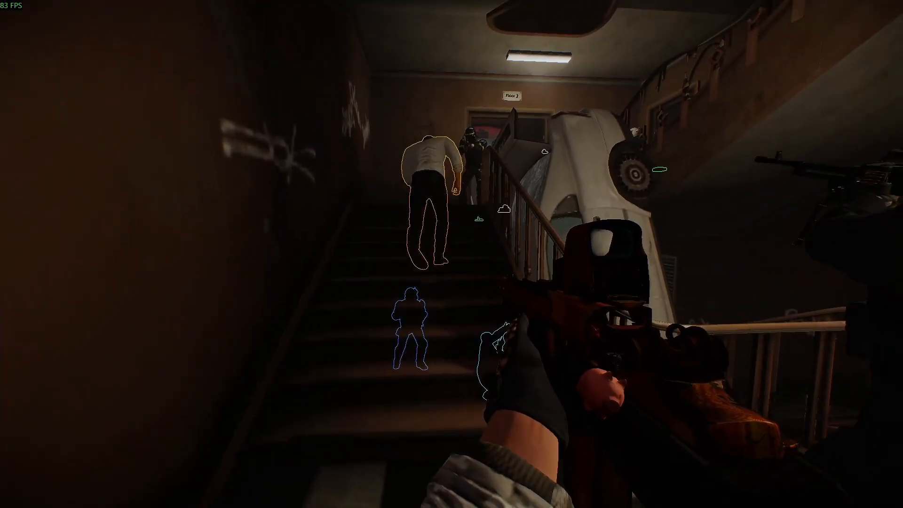
key(w)
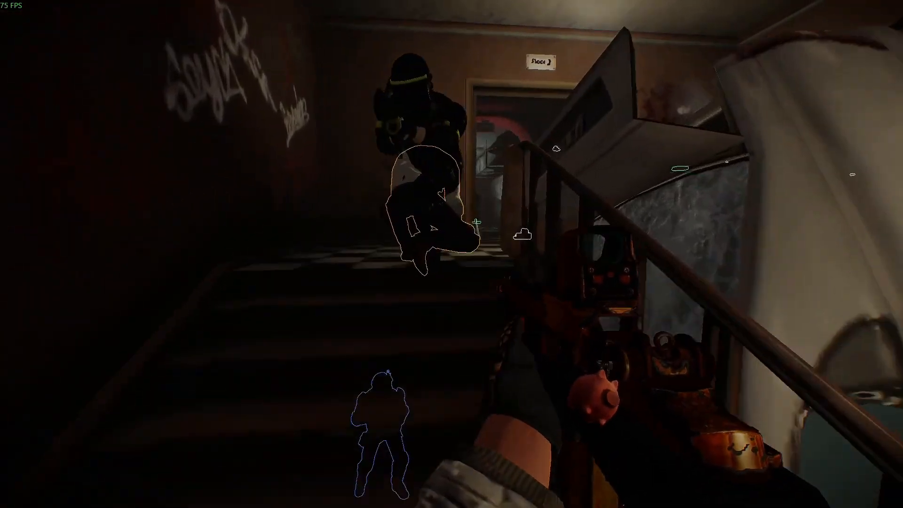
key(s)
key(w)
key(f)
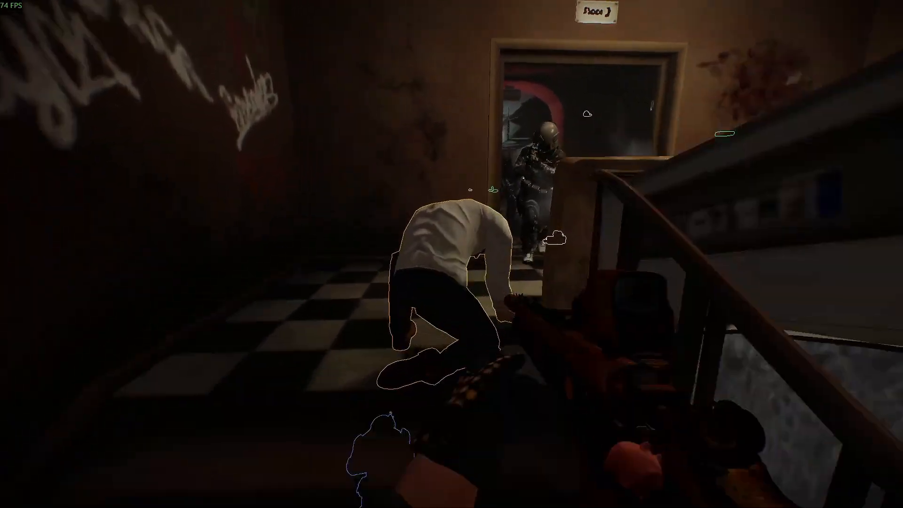
key(f)
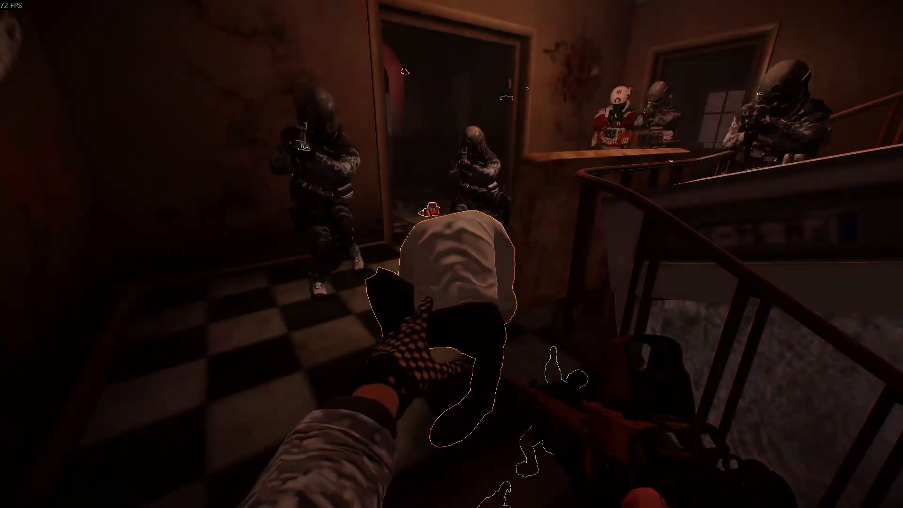
key(a)
key(a)
click(452, 254)
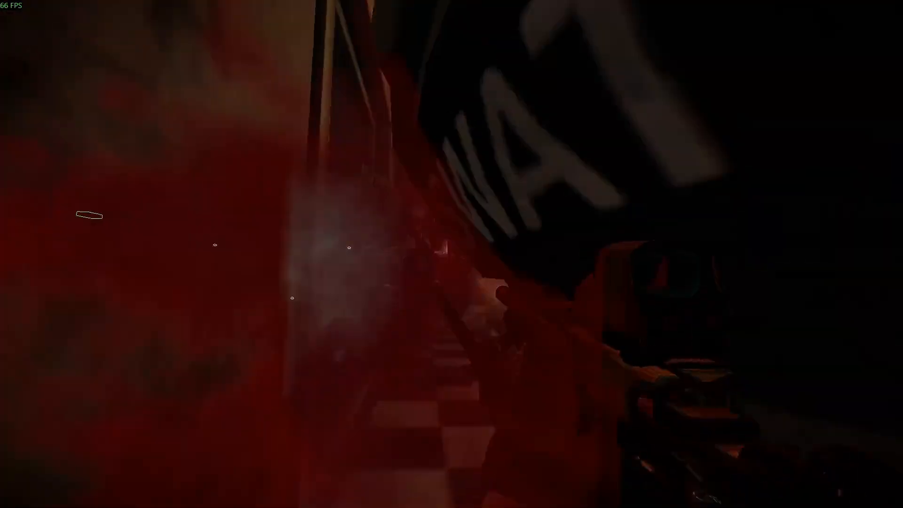
key(w)
key(f)
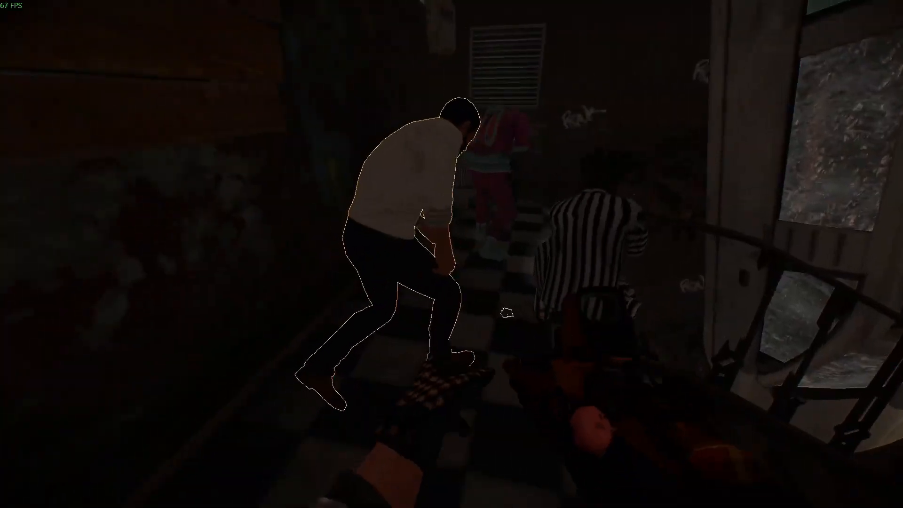
key(w)
key(f)
key(w)
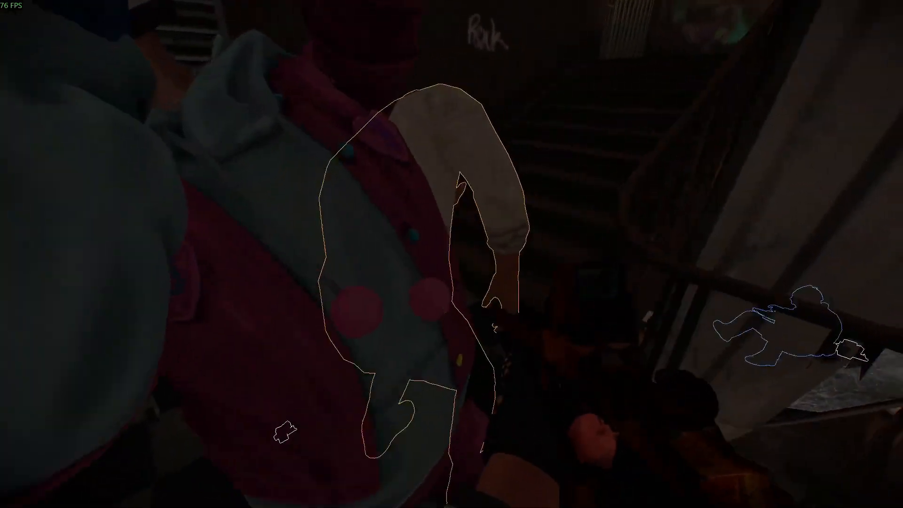
key(f)
key(w)
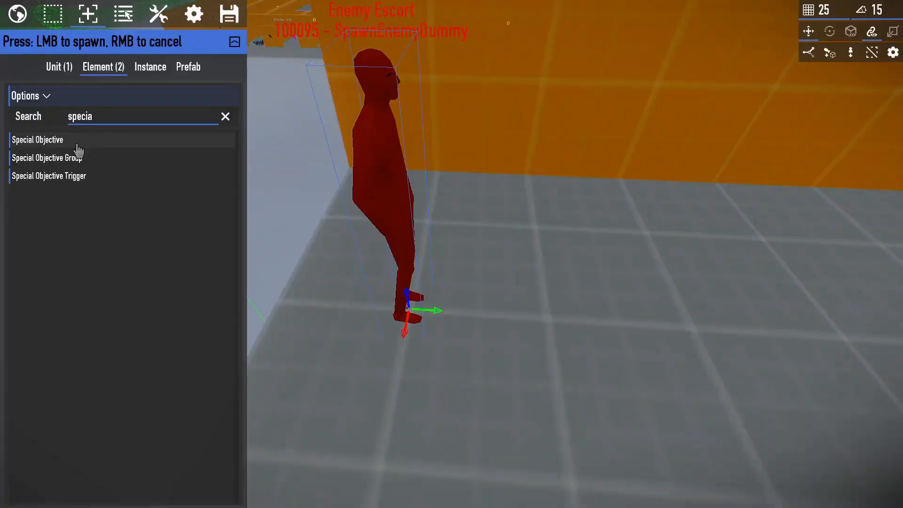
- Place a Special Objective element in front of the enemy spawn and name it SO - Enemy Escort Startup
click(76, 148)
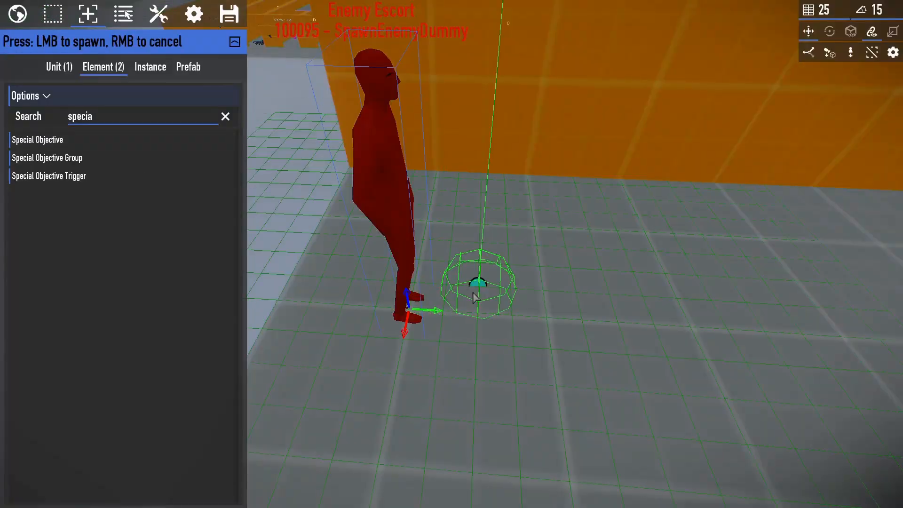
click(510, 313)
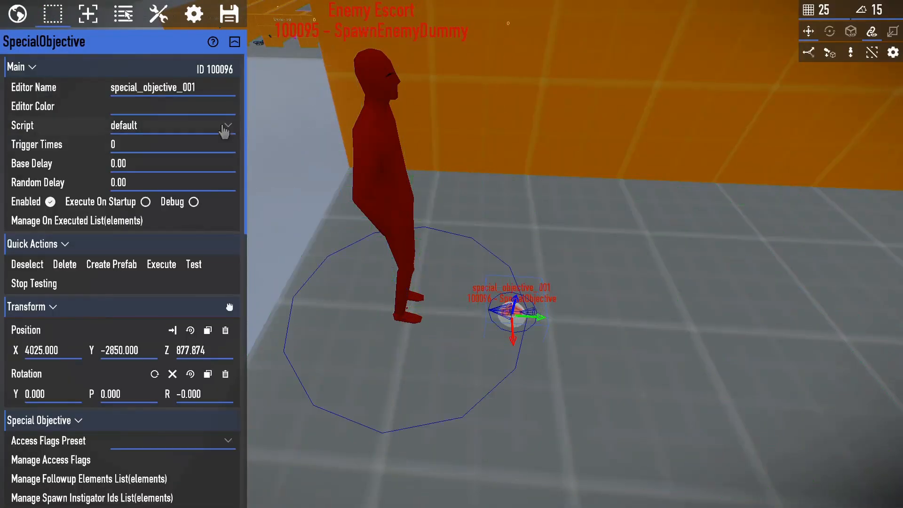
text(SO)
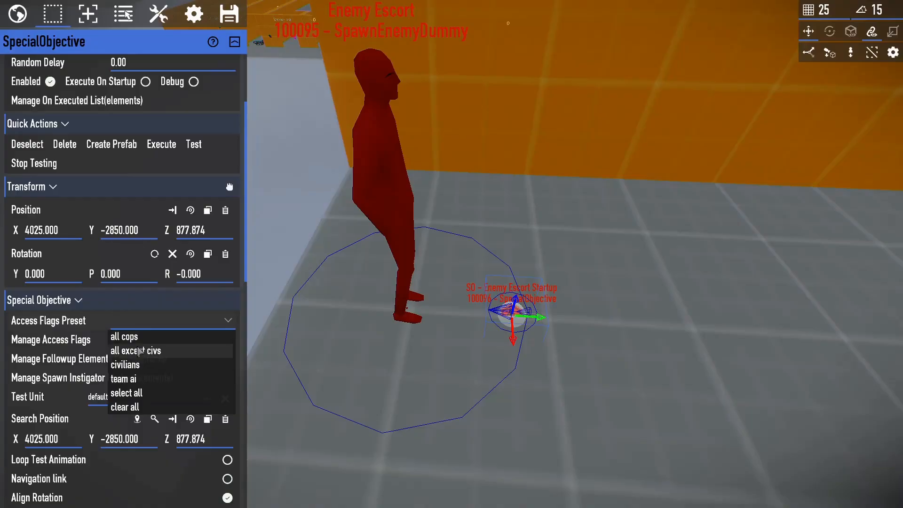
- Set the startup objective's access flags preset to all cops, disable Align Rotation and choose AI_escort as its So Action
click(132, 338)
click(343, 262)
scroll(141, 151, down, 4)
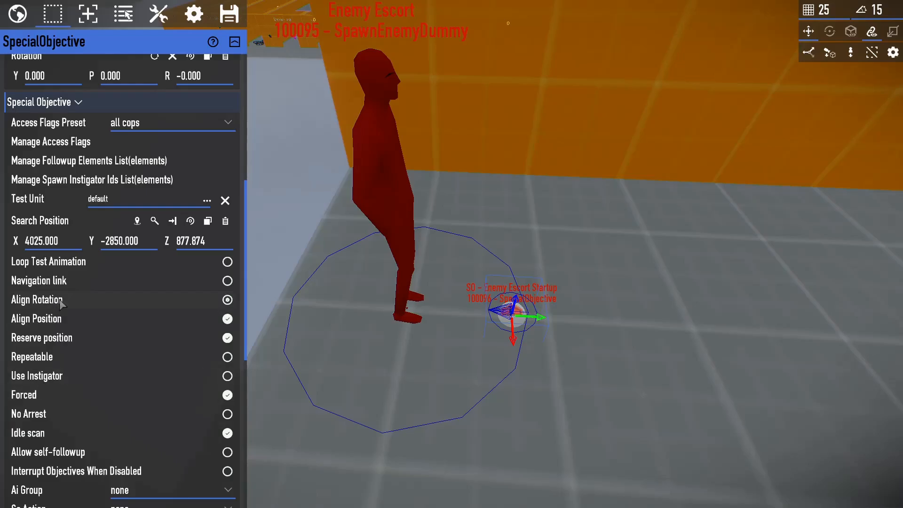
scroll(60, 328, down, 1)
click(169, 441)
click(141, 75)
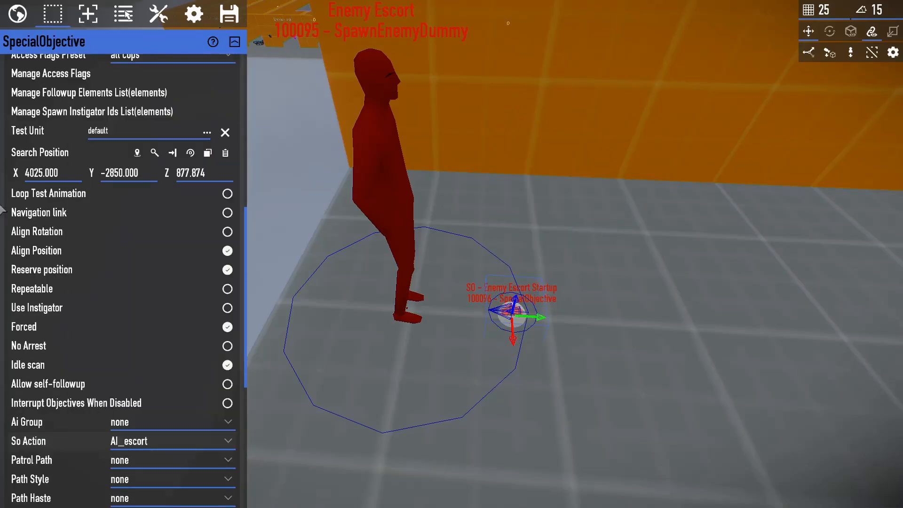
- Set the startup objective's Path Style to precise, Path Haste to walk and Path Stance to hos
scroll(117, 226, down, 4)
click(133, 228)
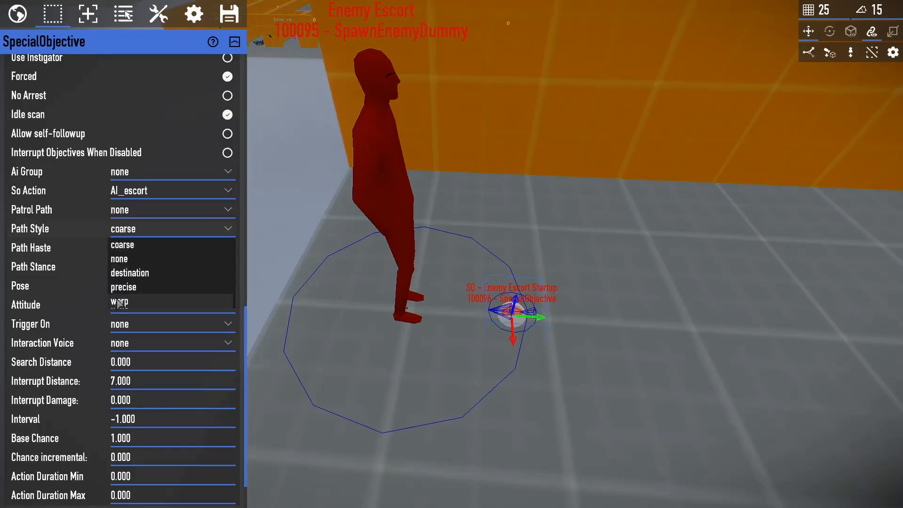
click(127, 287)
click(134, 254)
click(128, 277)
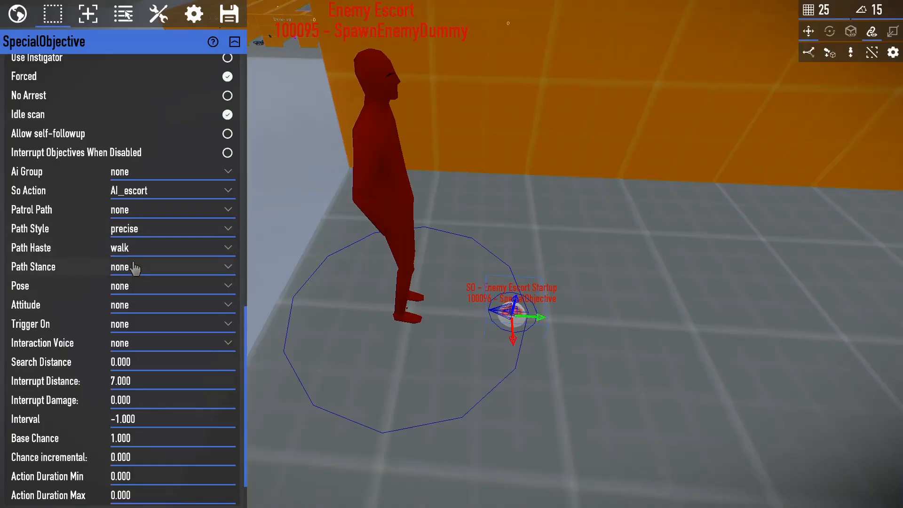
click(135, 266)
click(121, 310)
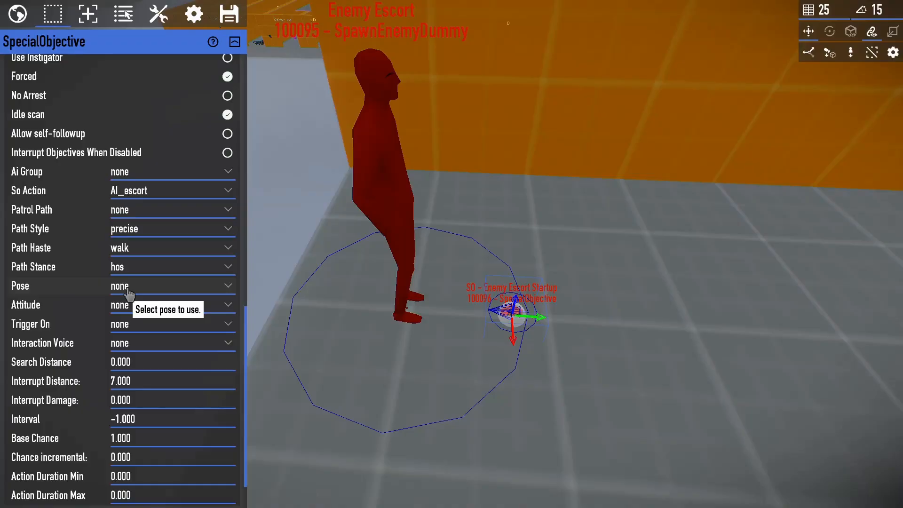
- Set the startup objective's Pose to crouch, Attitude to avoid and Trigger On to interact
click(131, 296)
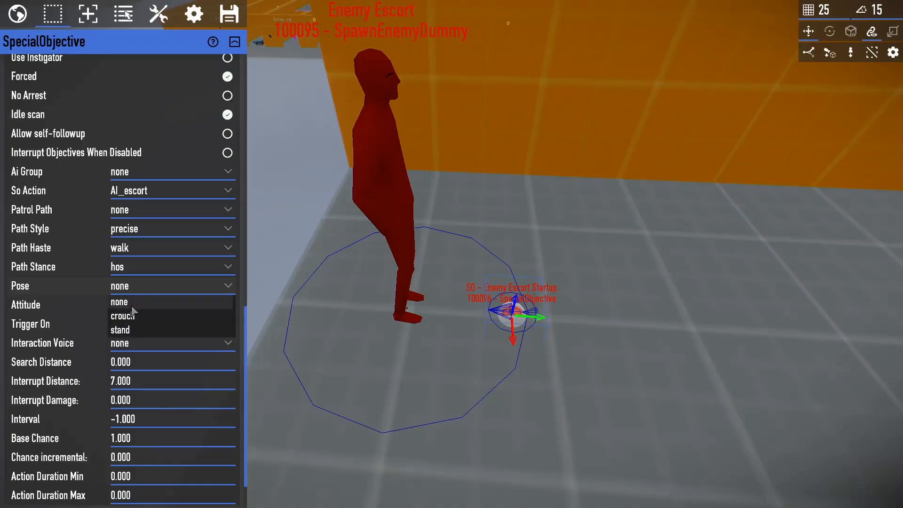
click(132, 314)
click(133, 306)
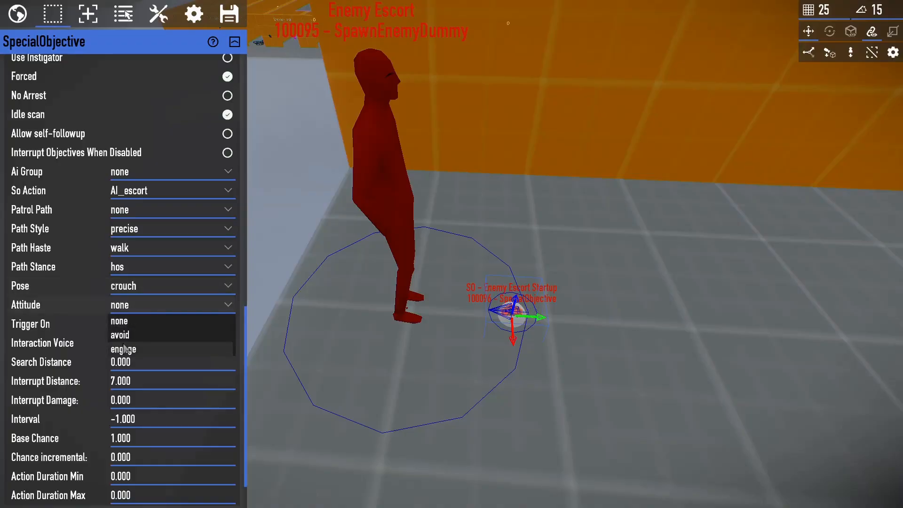
click(126, 337)
click(126, 325)
click(132, 352)
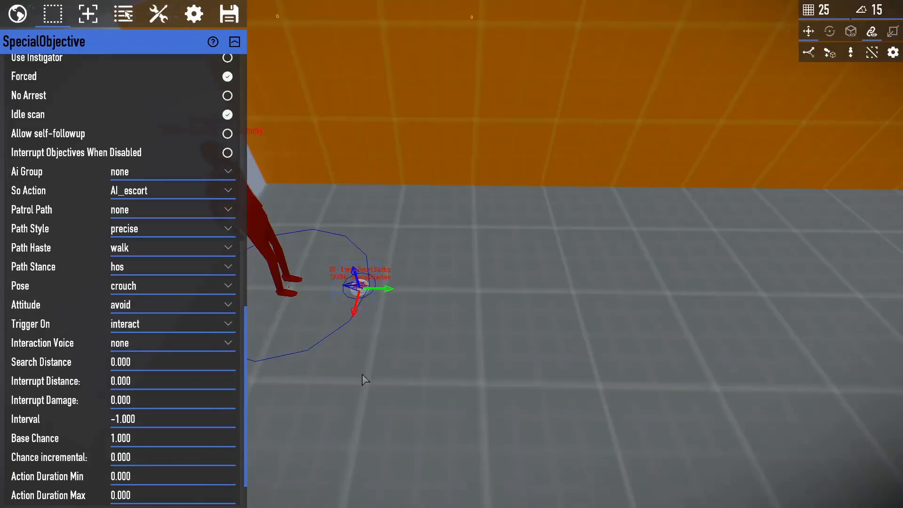
- Duplicate the startup objective along the platform and set the So Action of the objective past the door to e_nl_over_1m_jump_window
alt+drag(387, 291, 504, 290)
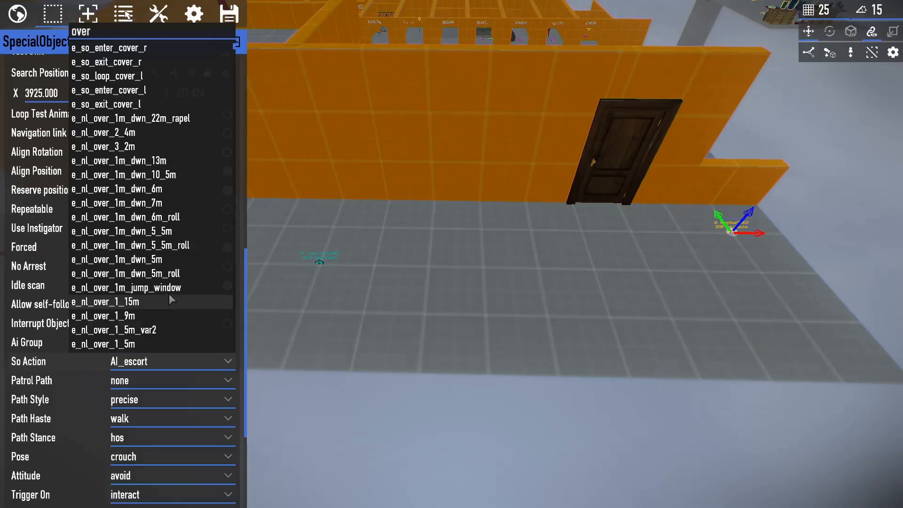
click(168, 289)
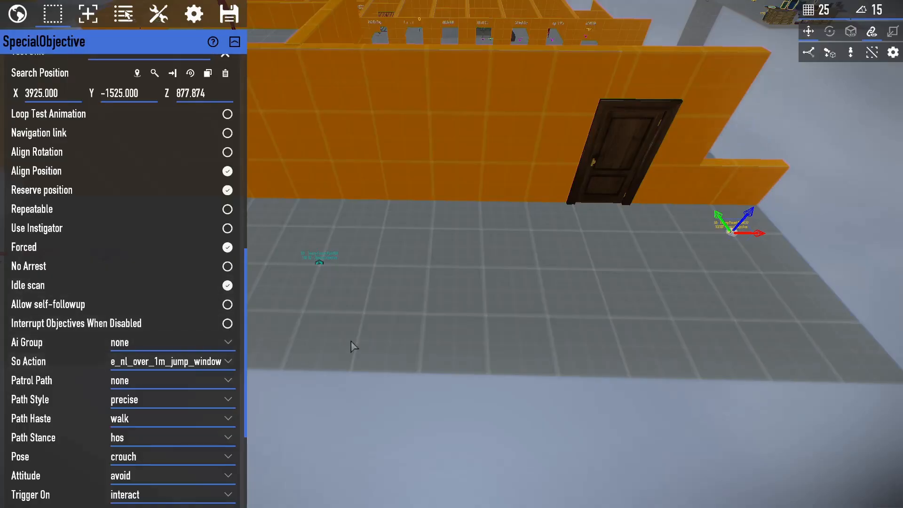
right_drag(351, 341, 498, 344)
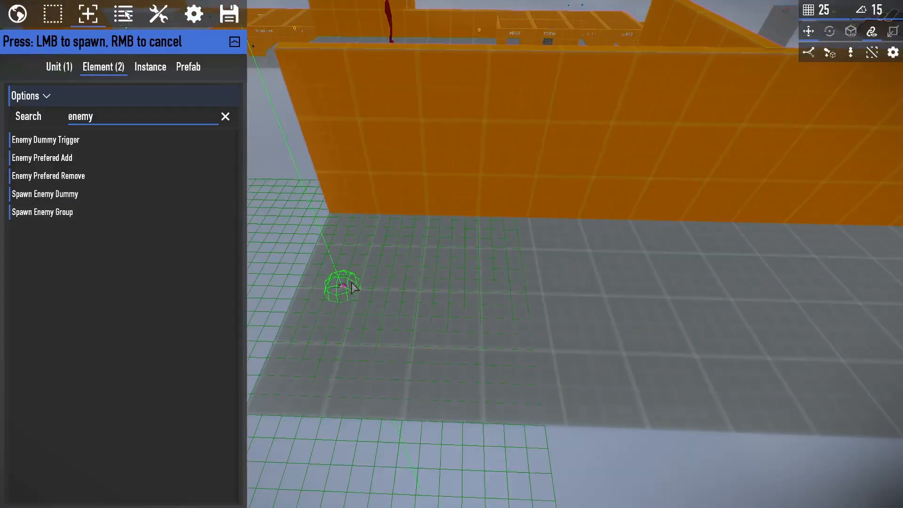
click(353, 288)
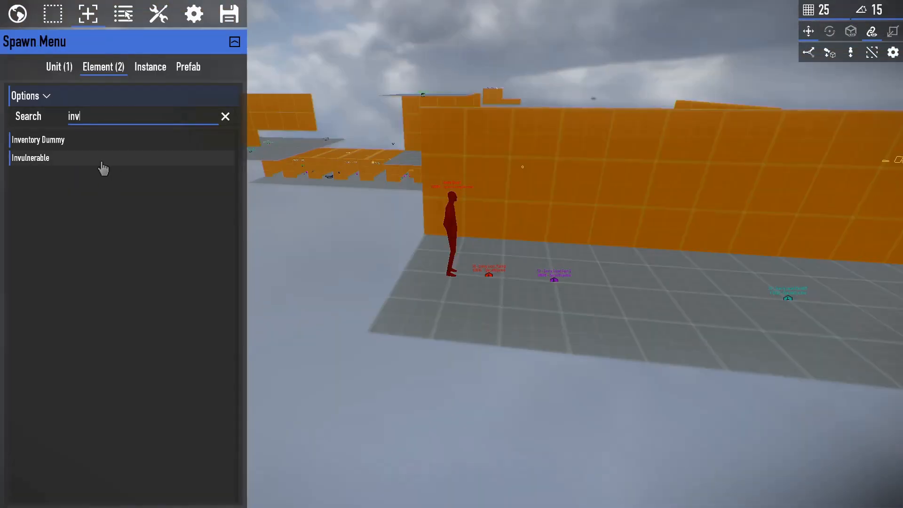
- Place an Invulnerable element beside the enemy spawn, link it to Enemy Escort and have the startup objective execute it
click(101, 162)
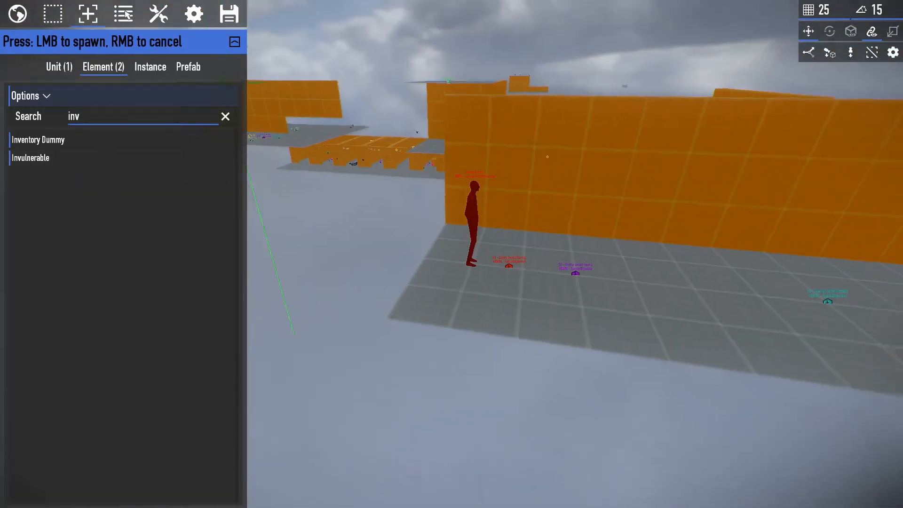
click(381, 322)
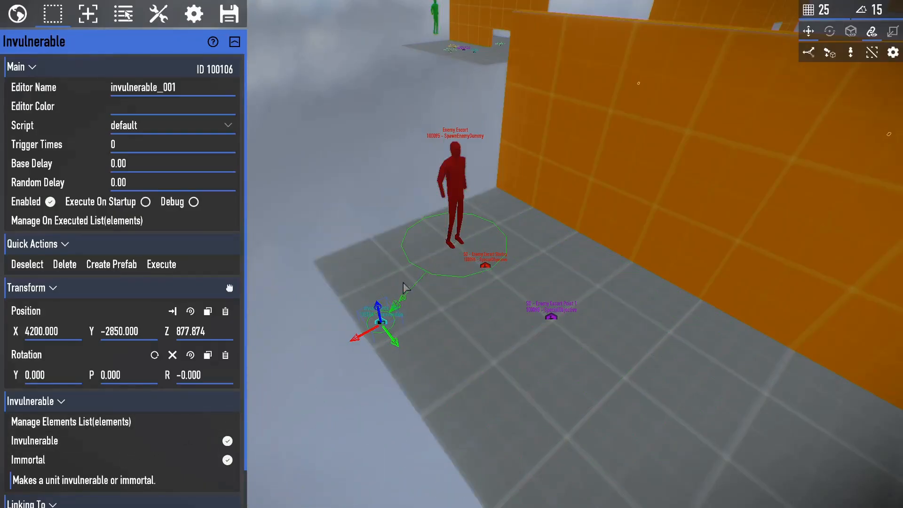
click(472, 267)
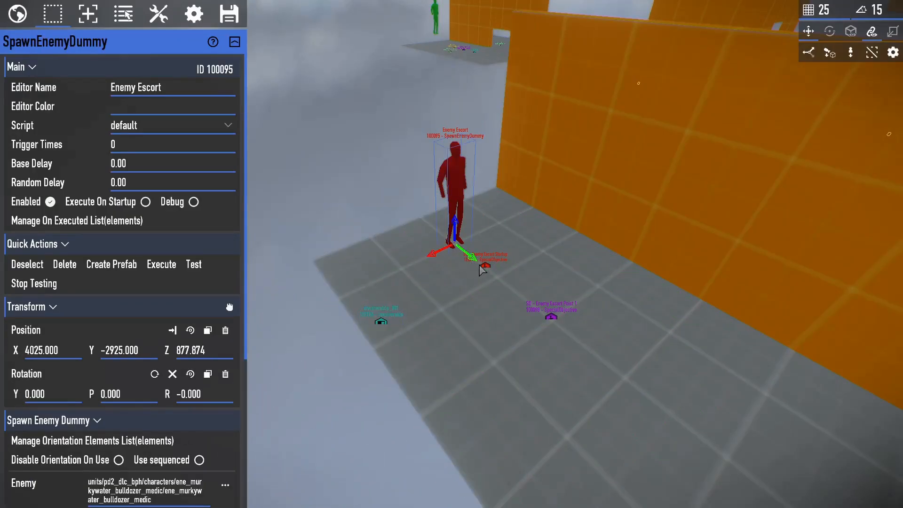
click(485, 265)
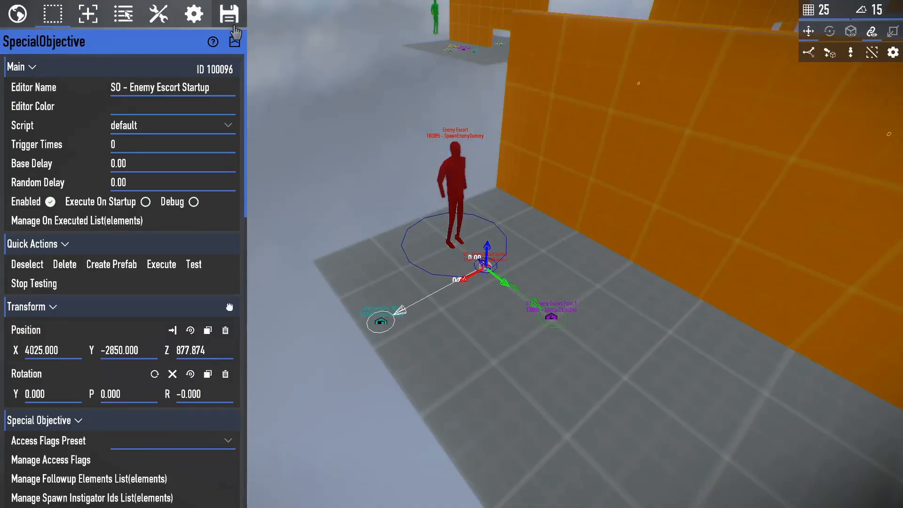
- Save the level and execute the Enemy Escort spawn element to create the bulldozer
click(195, 15)
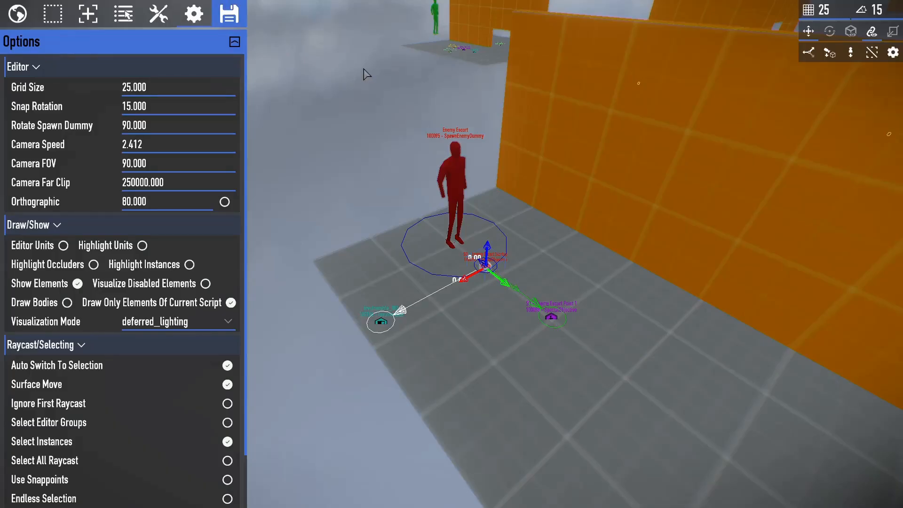
click(485, 266)
click(486, 268)
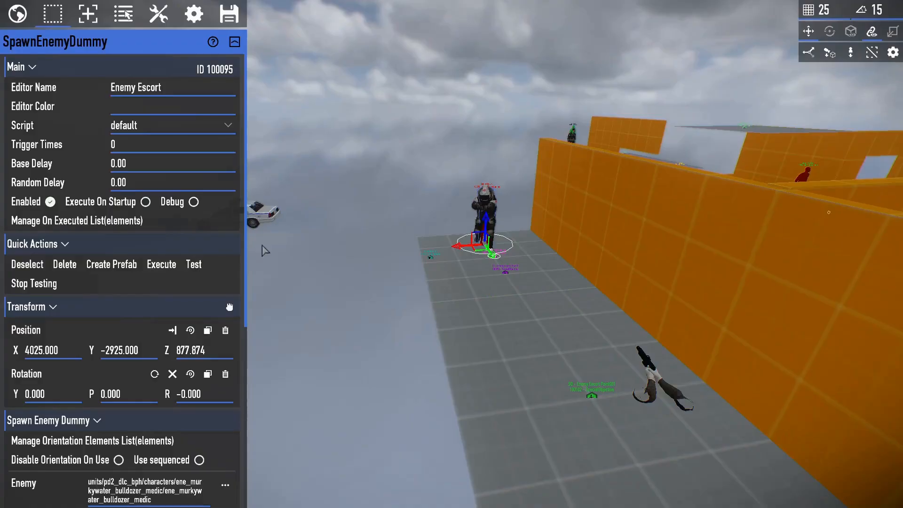
- Playtest the enemy escort by approaching the spawned bulldozer and ordering him to move
key(F10)
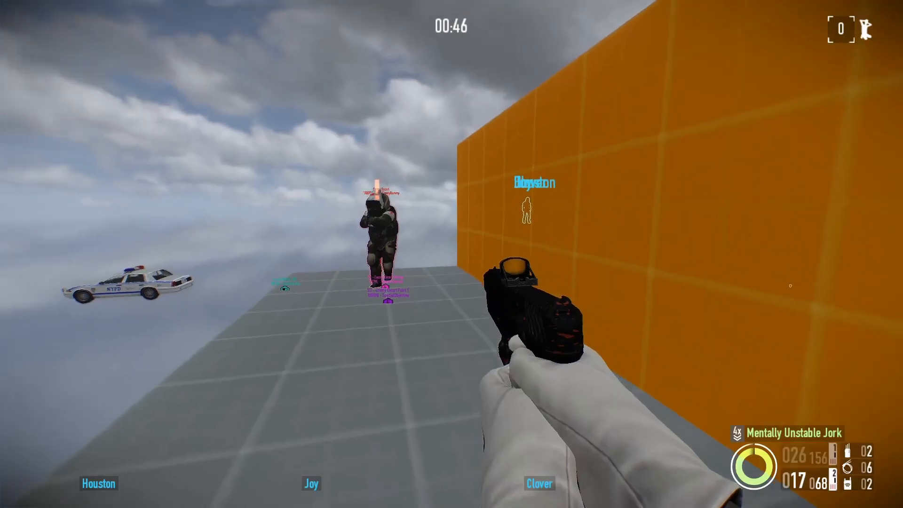
key(w)
key(f)
key(a)
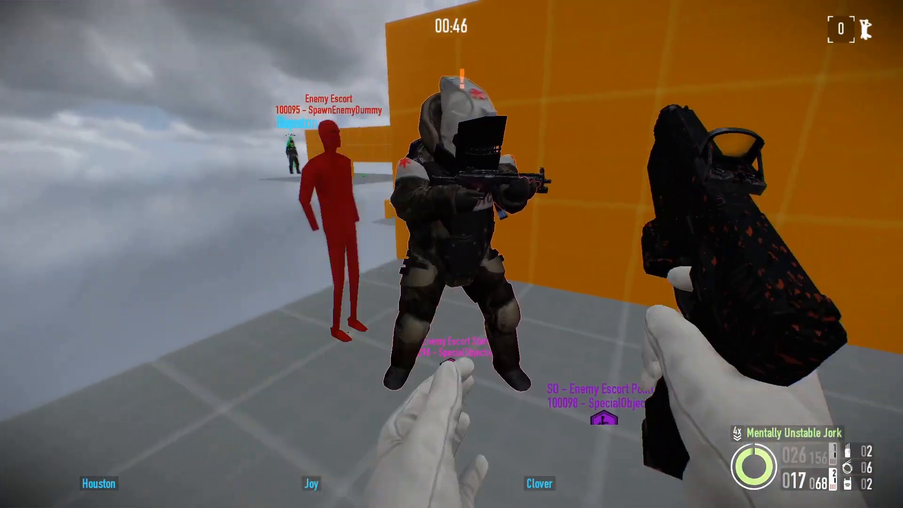
key(w)
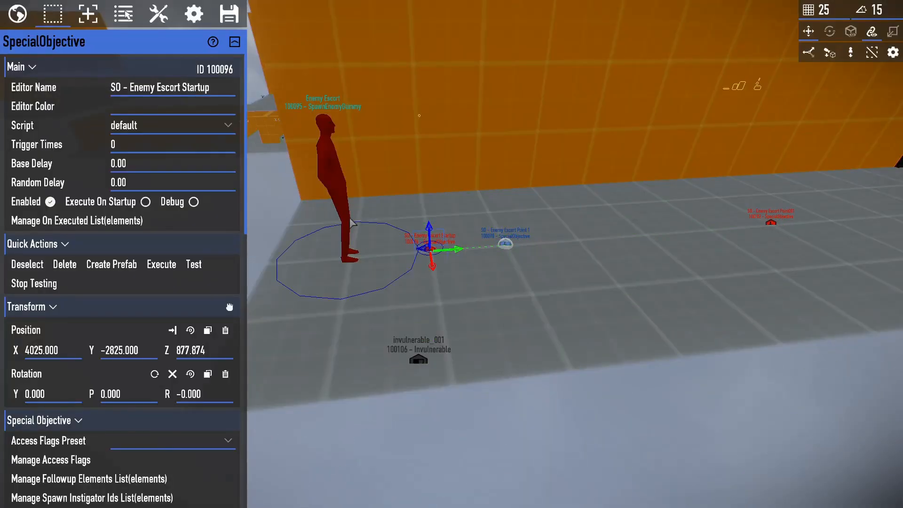
- Have the Enemy Escort Startup objective execute the Invulnerable element with a delay of 0.00
click(351, 220)
click(430, 248)
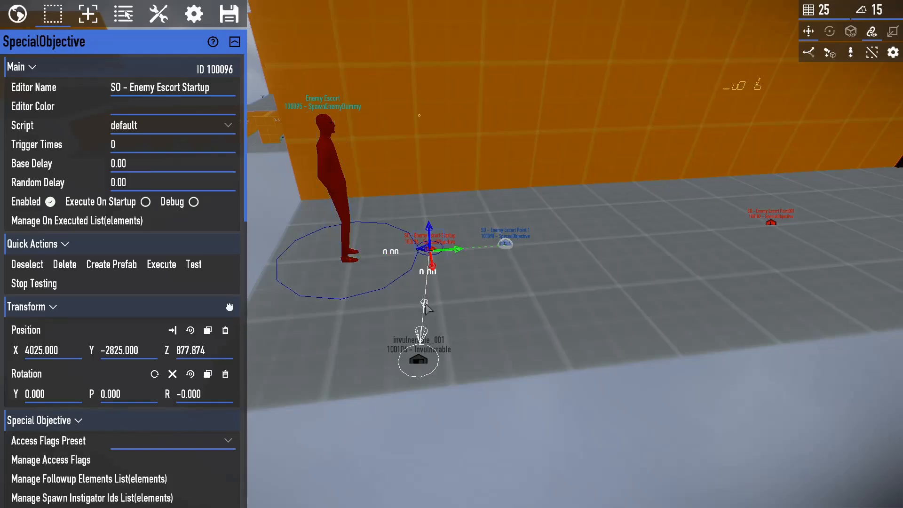
scroll(3, 374, down, 7)
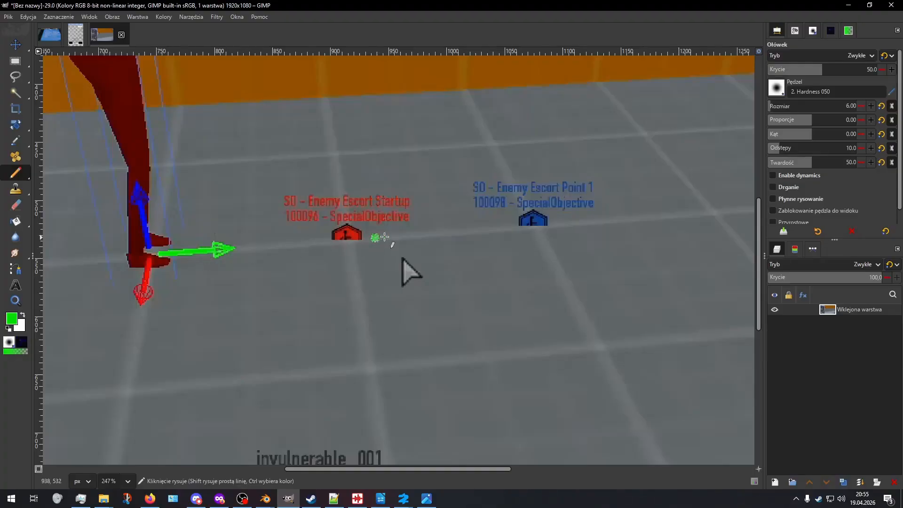
- Switch to GIMP and draw a green line from the startup objective toward the Enemy Escort Point 1 objective on the level screenshot
drag(375, 238, 501, 219)
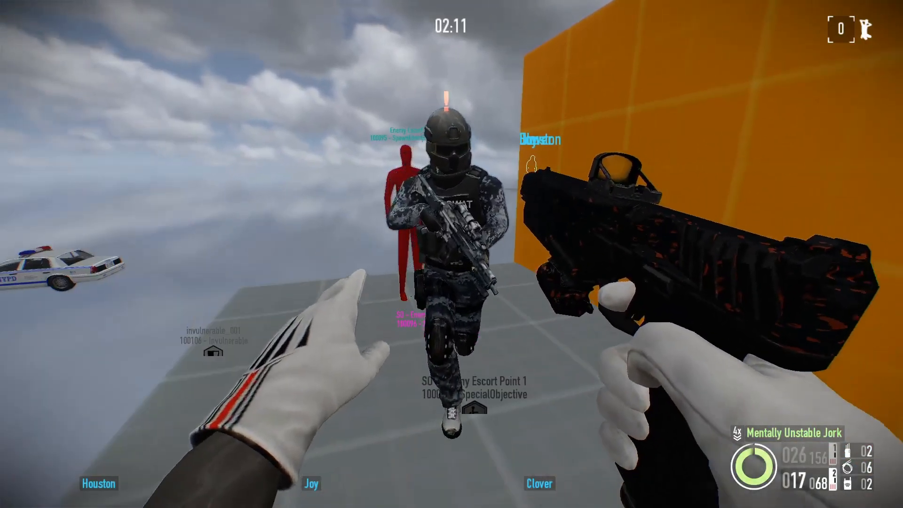
- Playtest the enemy escort by ordering him along the wall from point to point, past the door and on to the platform's edge
key(f)
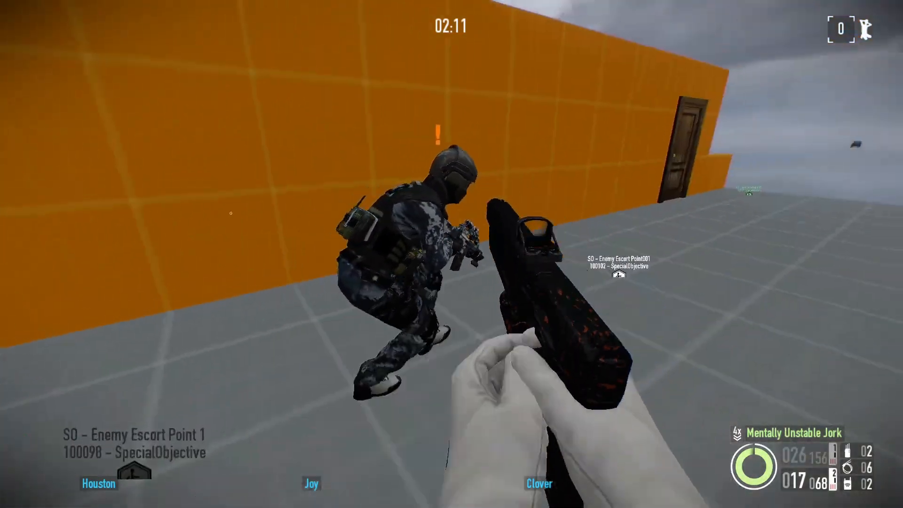
key(f)
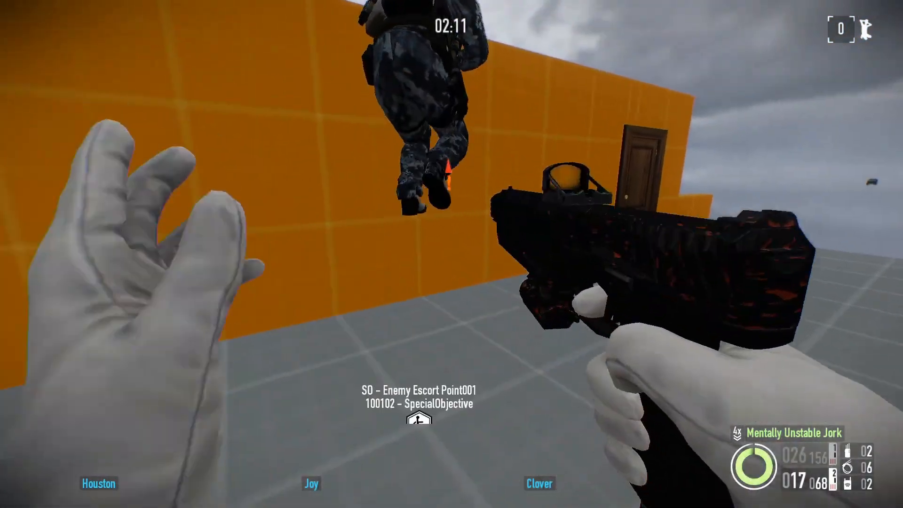
key(f)
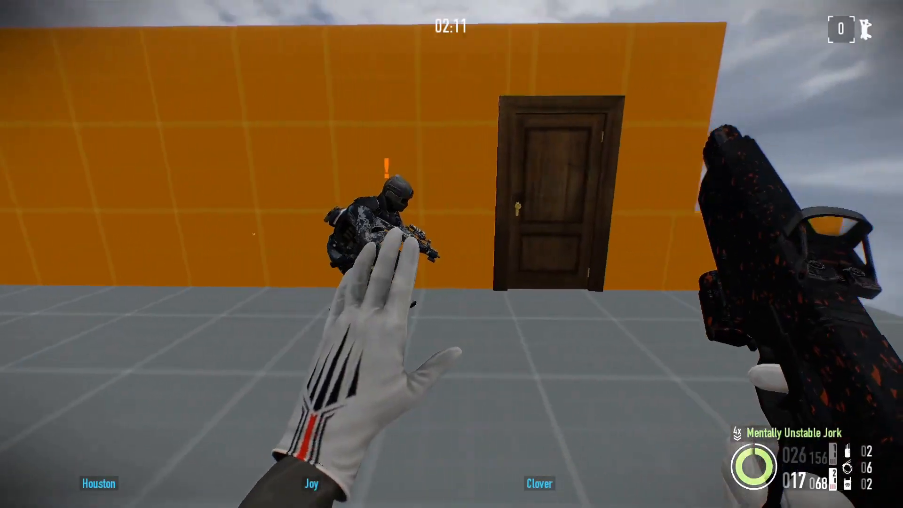
key(1)
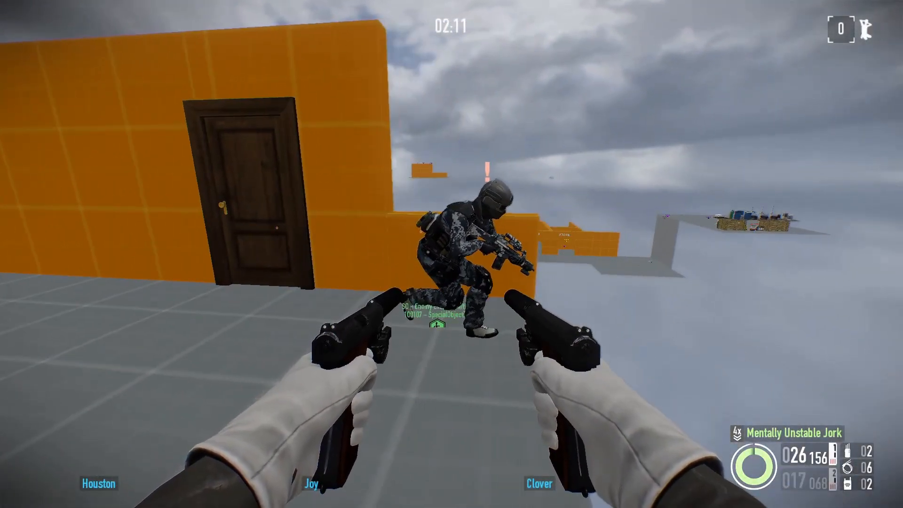
key(w)
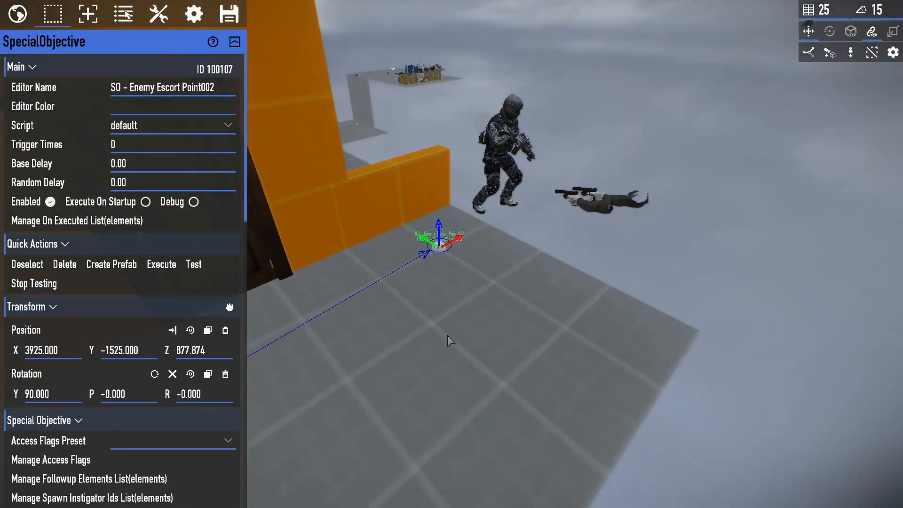
- Review the Special Objective settings of Enemy Escort Point002 at the platform's edge
scroll(13, 332, down, 5)
scroll(157, 345, down, 3)
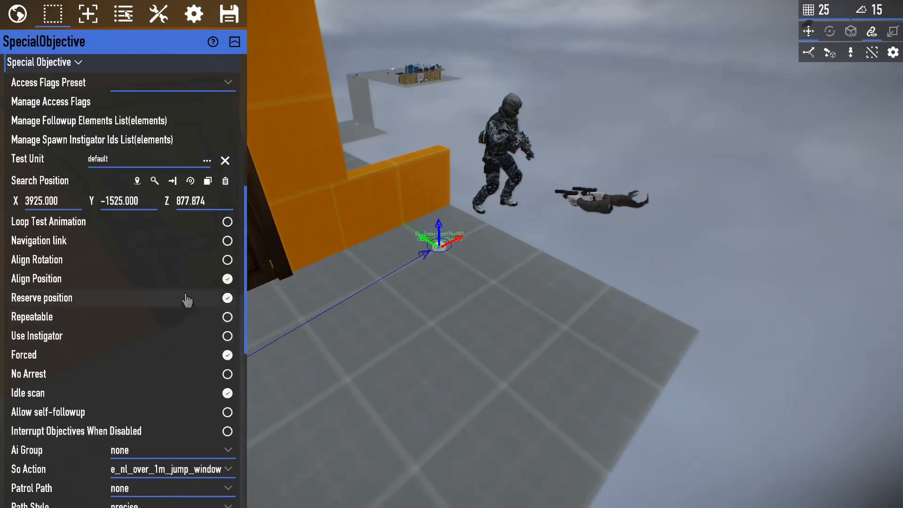
click(194, 262)
scroll(141, 121, up, 5)
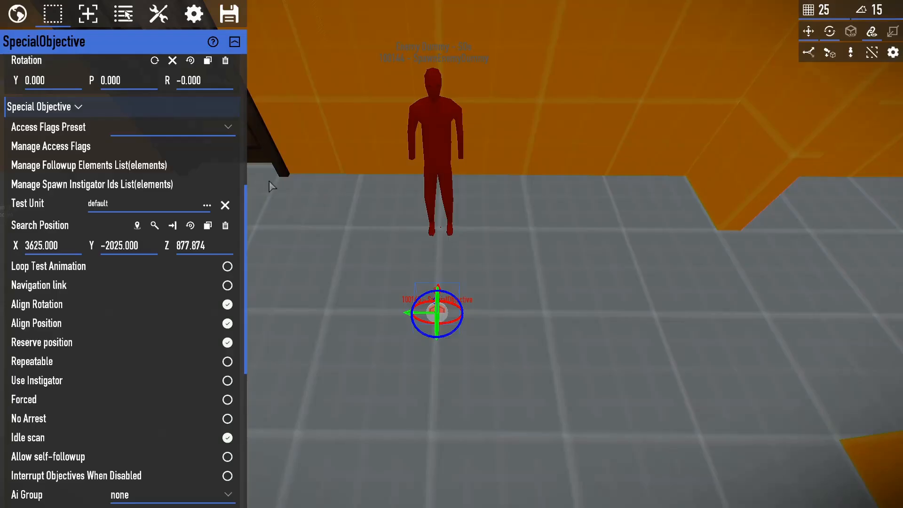
- Clear all access flags of the special objective in front of the enemy dummy and review its list of access flags
click(223, 128)
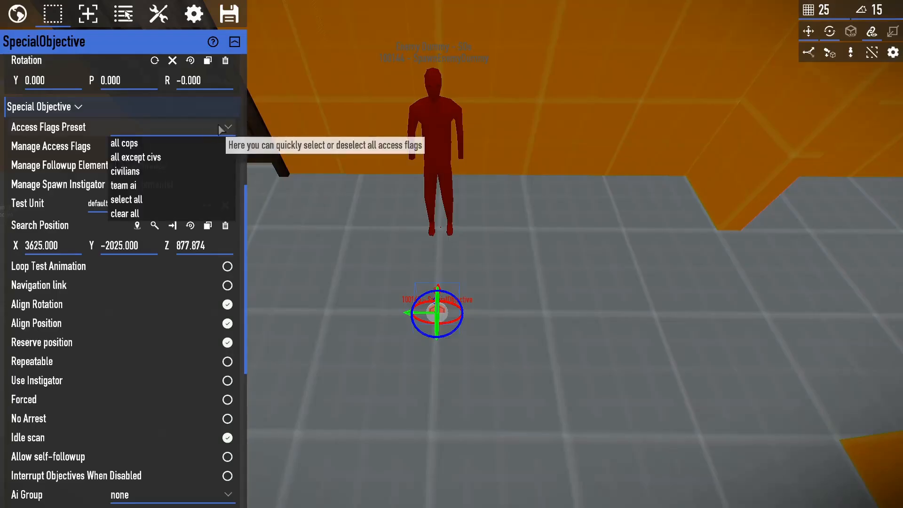
click(161, 211)
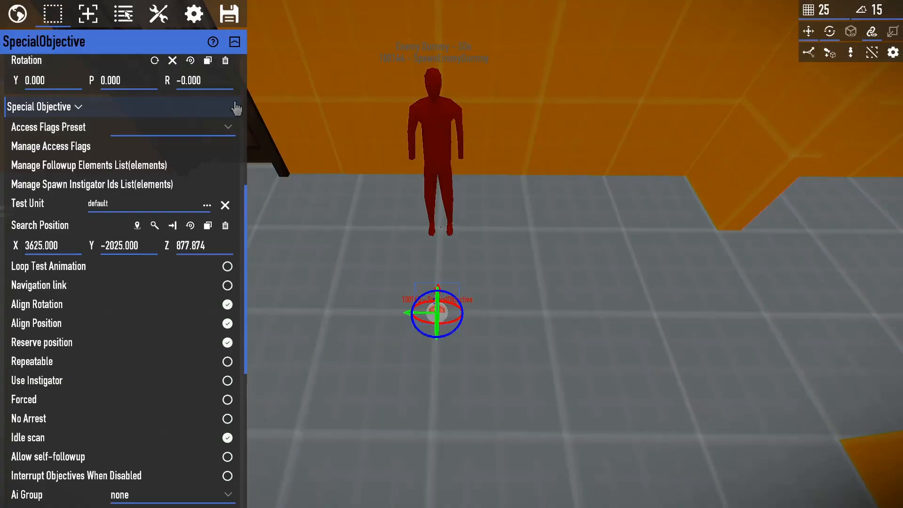
click(223, 128)
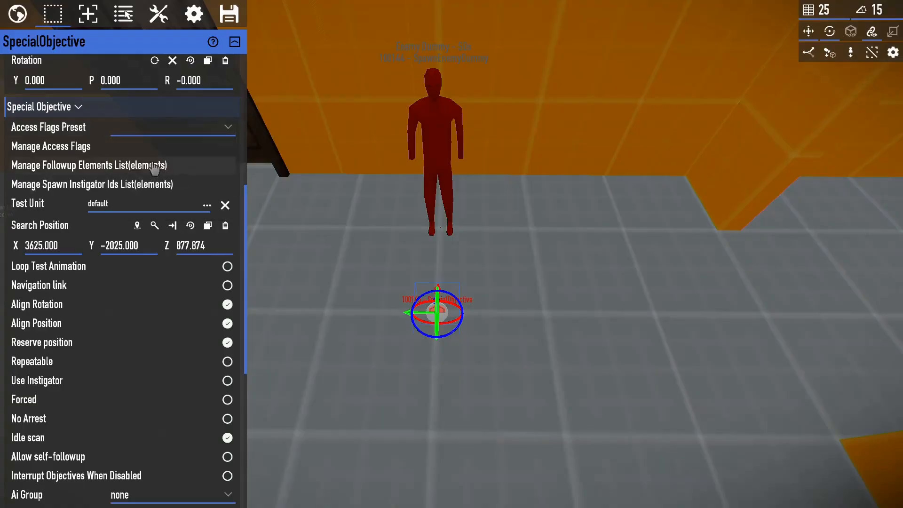
click(188, 147)
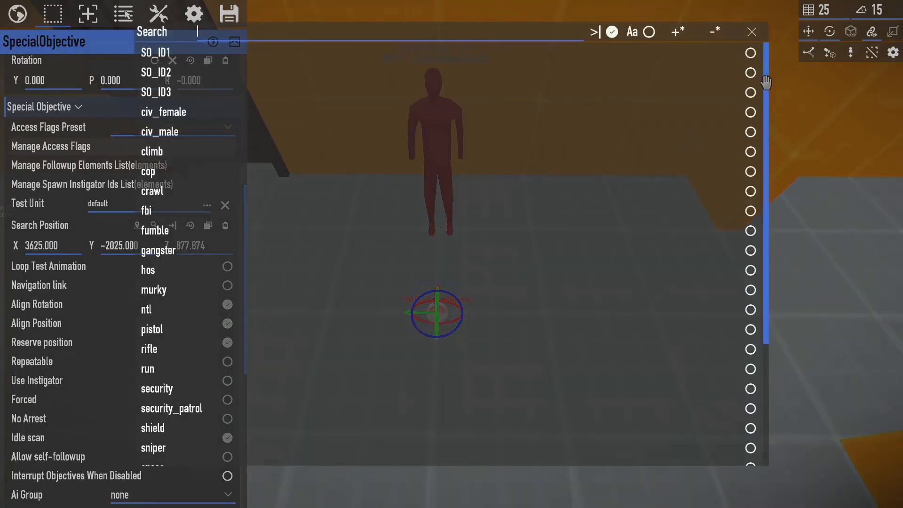
drag(766, 88, 768, 115)
key(Escape)
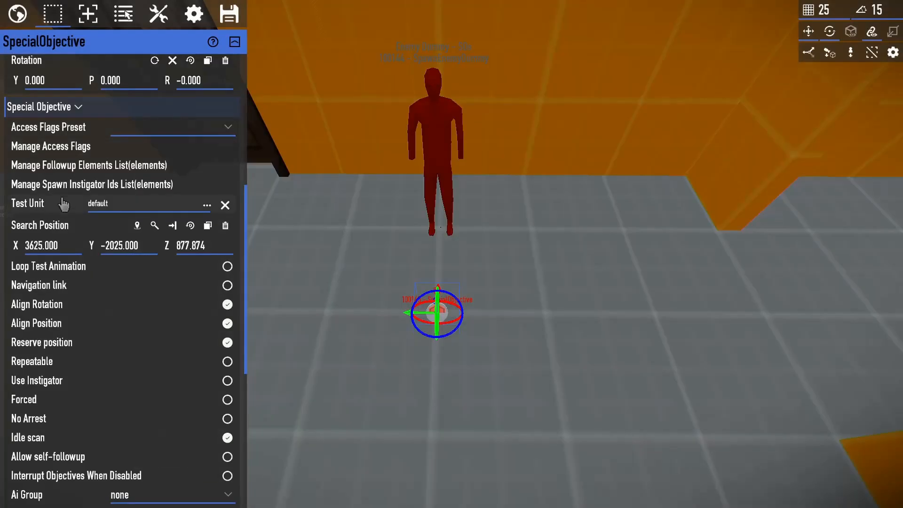
- Look at the followup elements option and inspect the followup links of Enemy Escort Point003 beside the door
click(79, 174)
key(Escape)
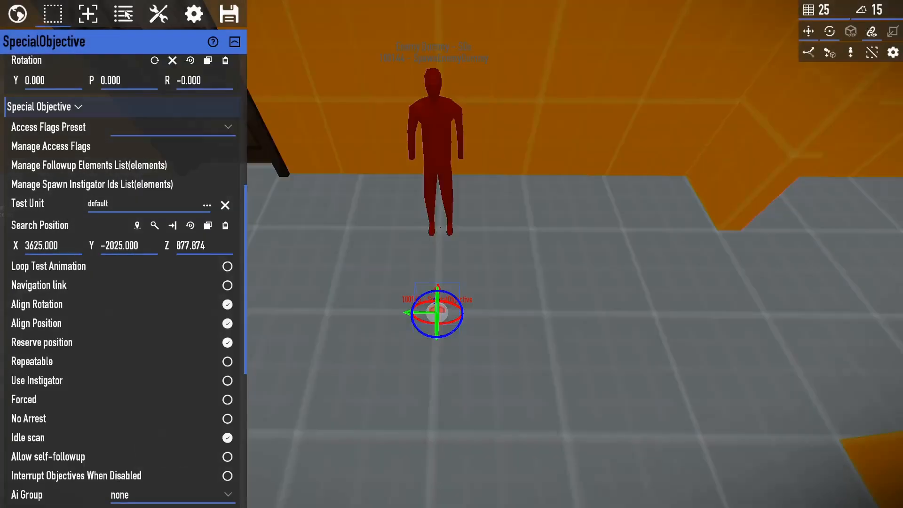
key(a)
click(347, 224)
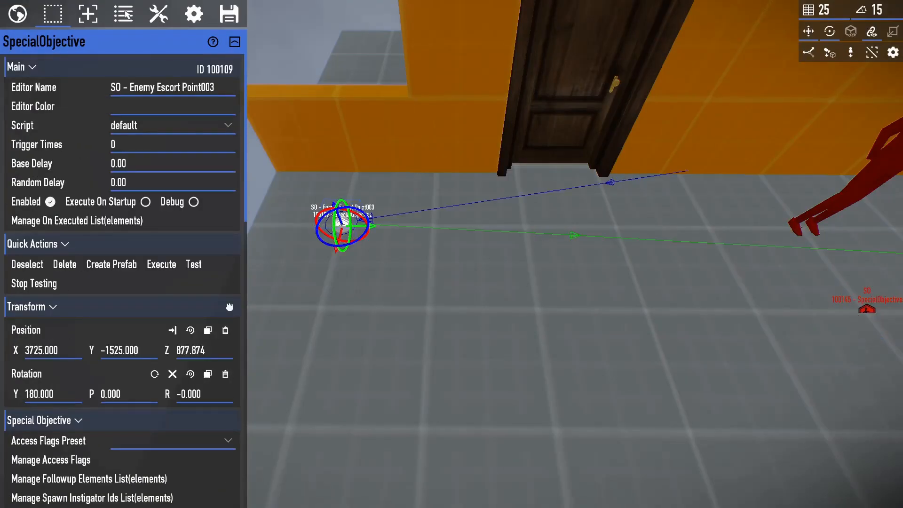
key(a)
- Add Enemy Dummy - S Os as spawn instigator of the special objective and check the instigator list
click(111, 416)
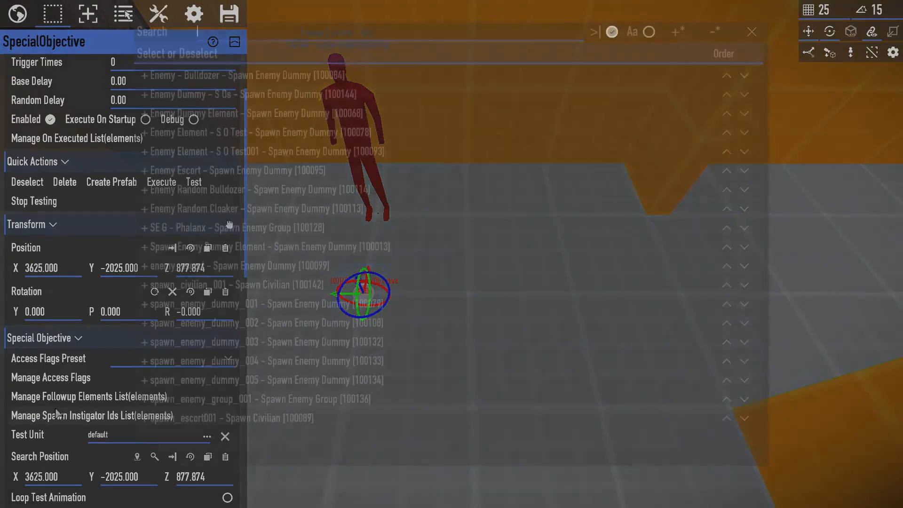
key(Escape)
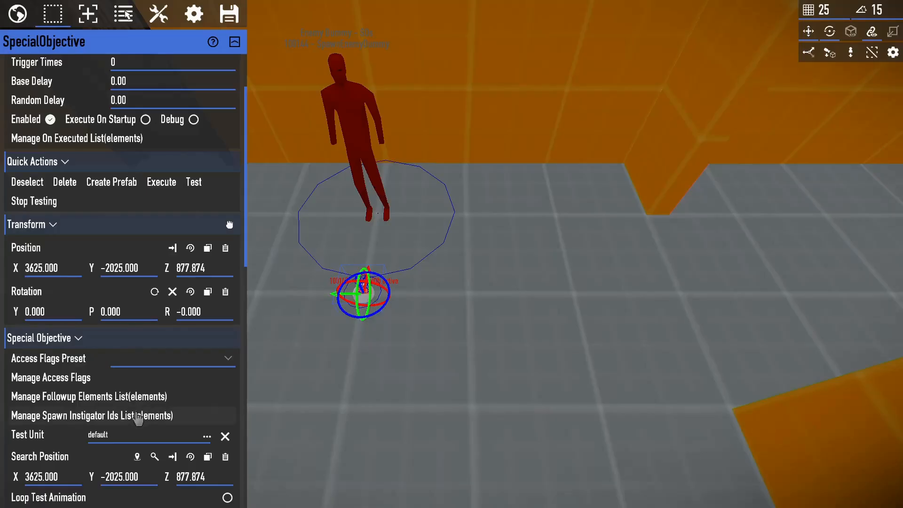
click(138, 416)
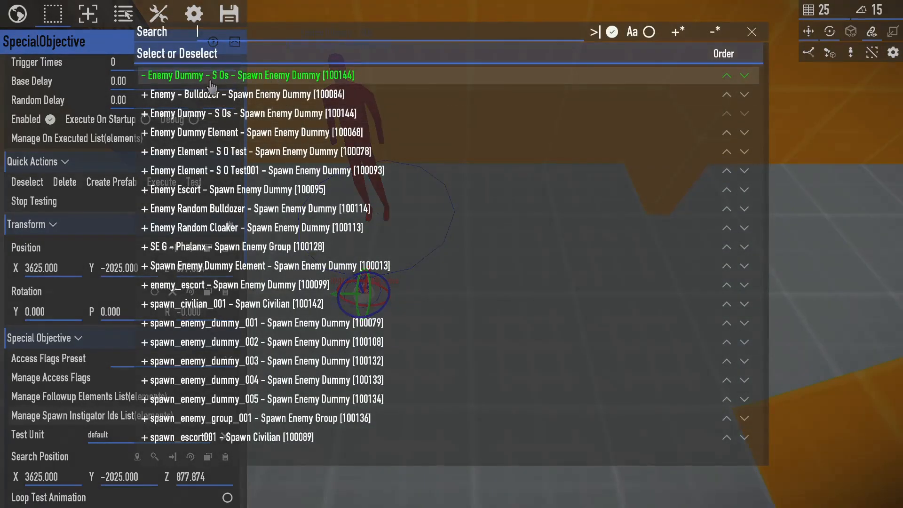
key(Escape)
- Try civ_female_bank_manager_1 as the special objective's test unit
scroll(6, 332, down, 5)
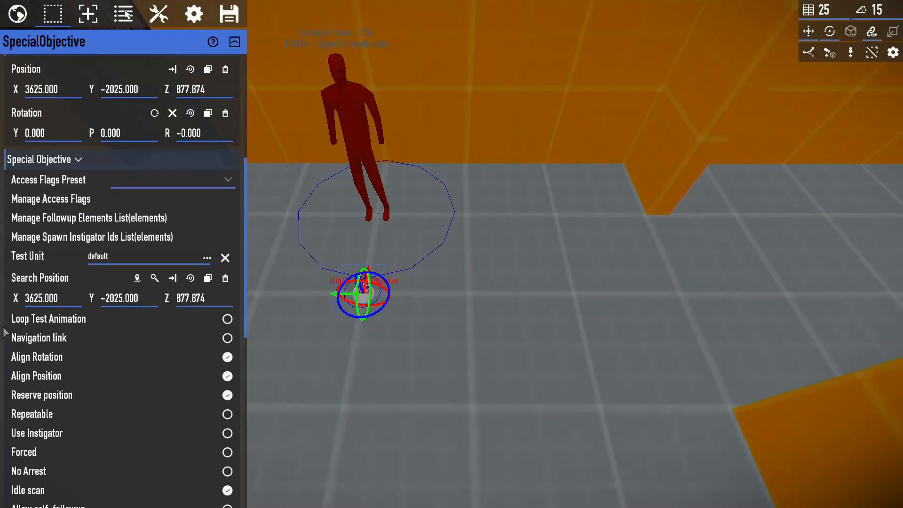
scroll(7, 333, down, 2)
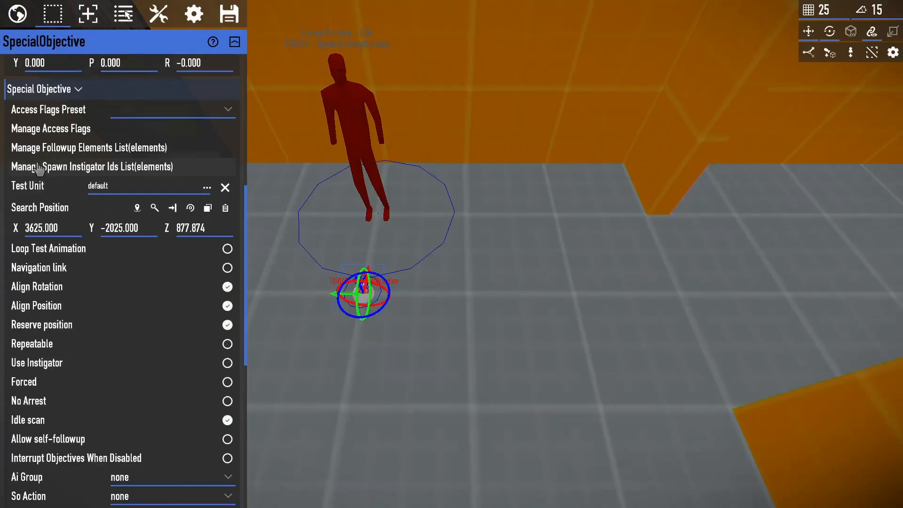
click(206, 190)
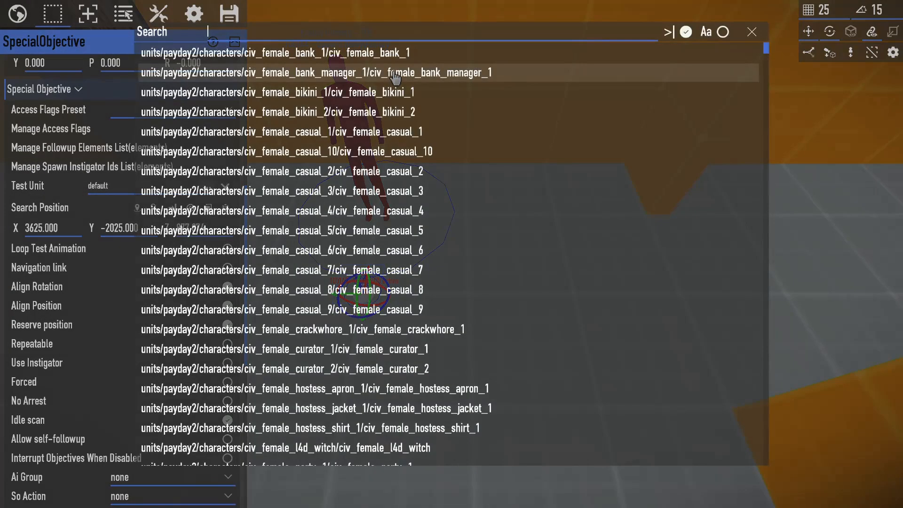
click(395, 73)
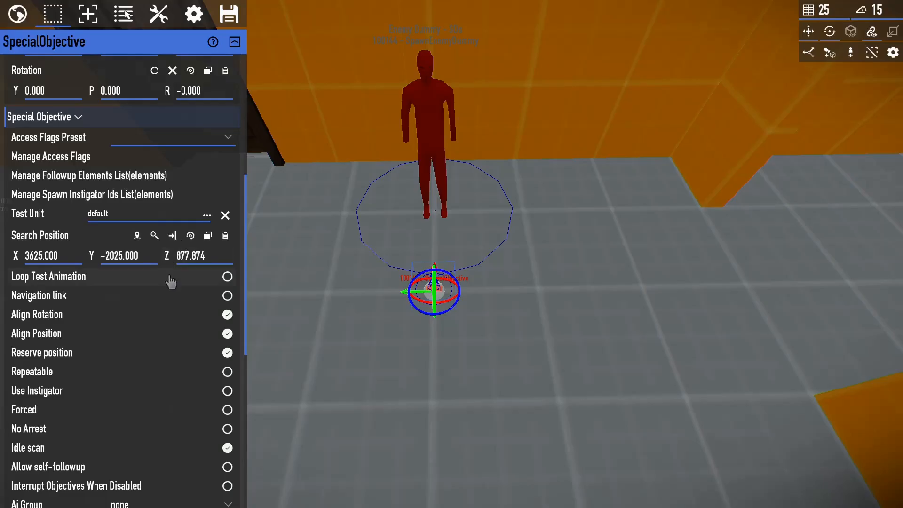
- Turn off Use Instigator on the special objective linked to the yellow civilian spawn and playtest it
scroll(508, 328, down, 3)
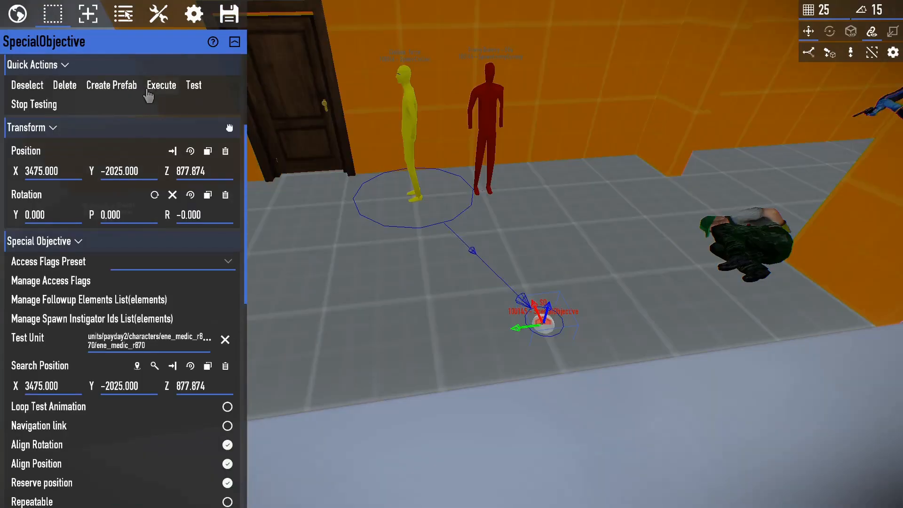
scroll(177, 129, down, 5)
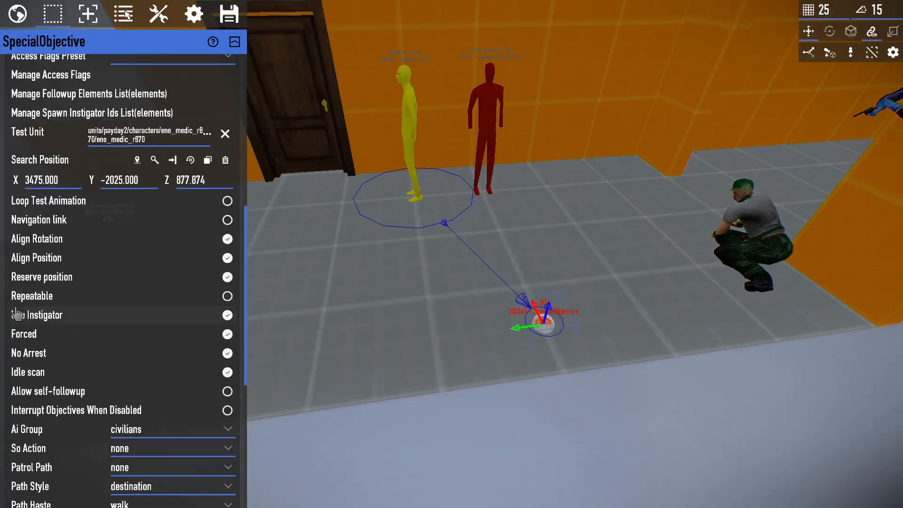
click(30, 314)
scroll(133, 182, up, 5)
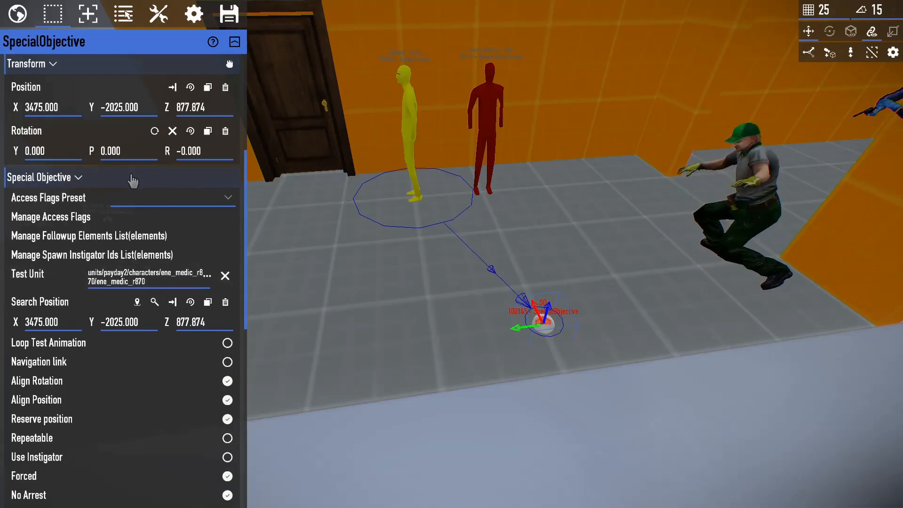
key(F10)
key(f)
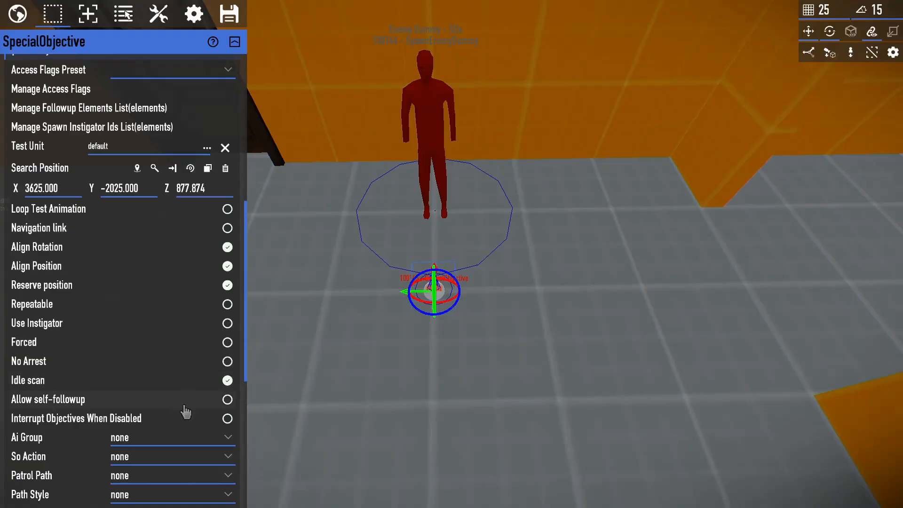
- Set the special objective's So Action to e_so_rvd_sit_idle_tied_loop and browse further actions matching "sit"
scroll(187, 430, down, 5)
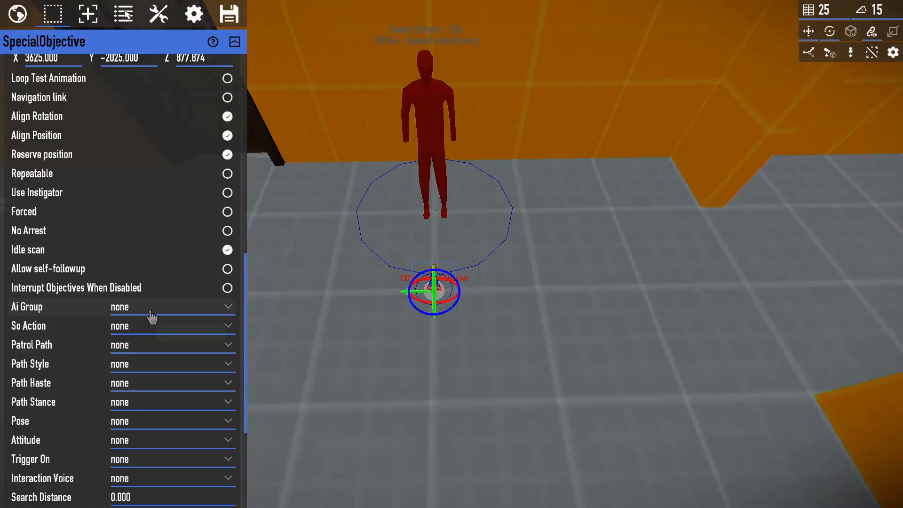
click(150, 314)
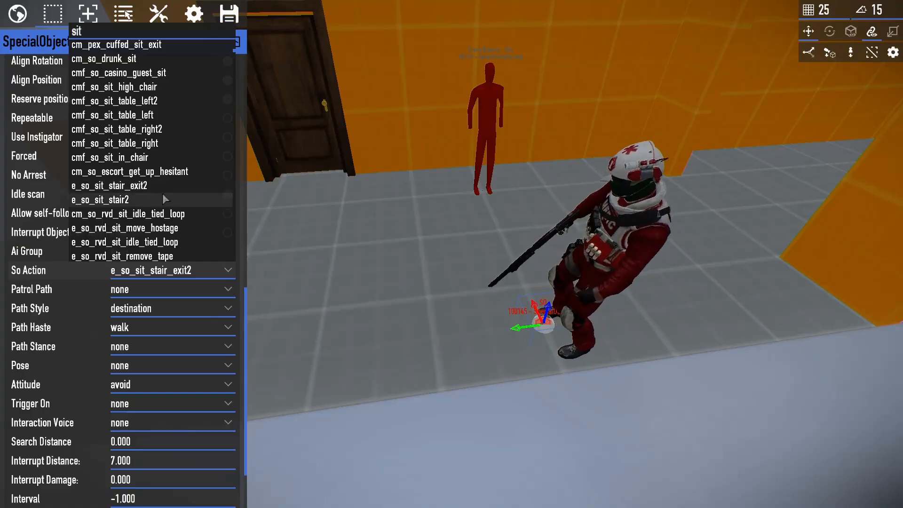
scroll(163, 195, down, 1)
scroll(164, 195, down, 1)
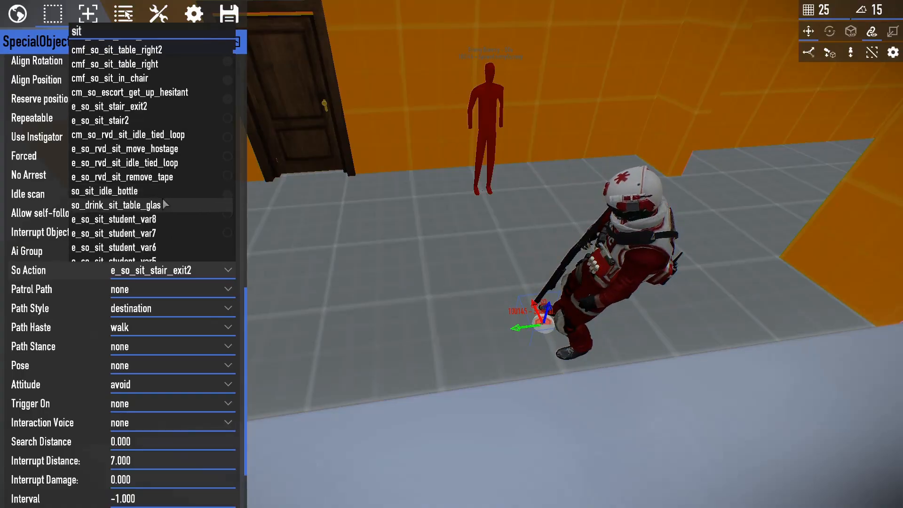
click(168, 165)
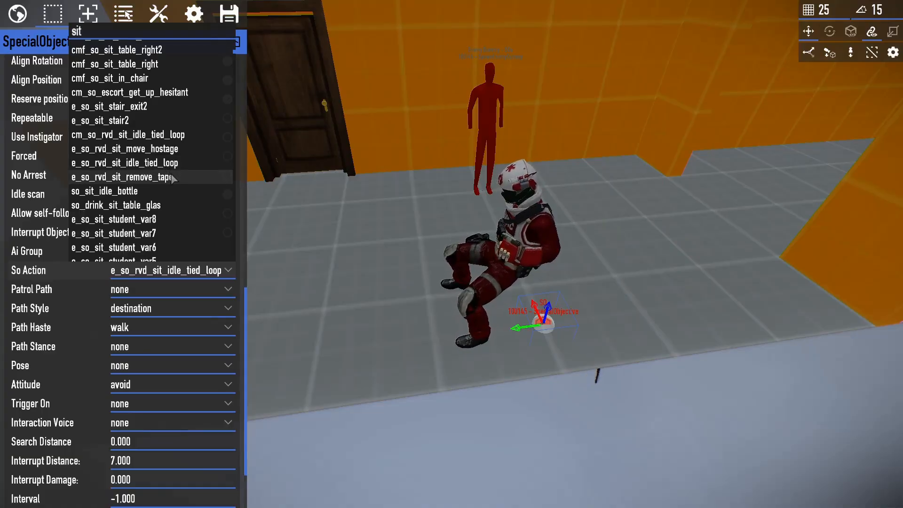
scroll(177, 176, down, 1)
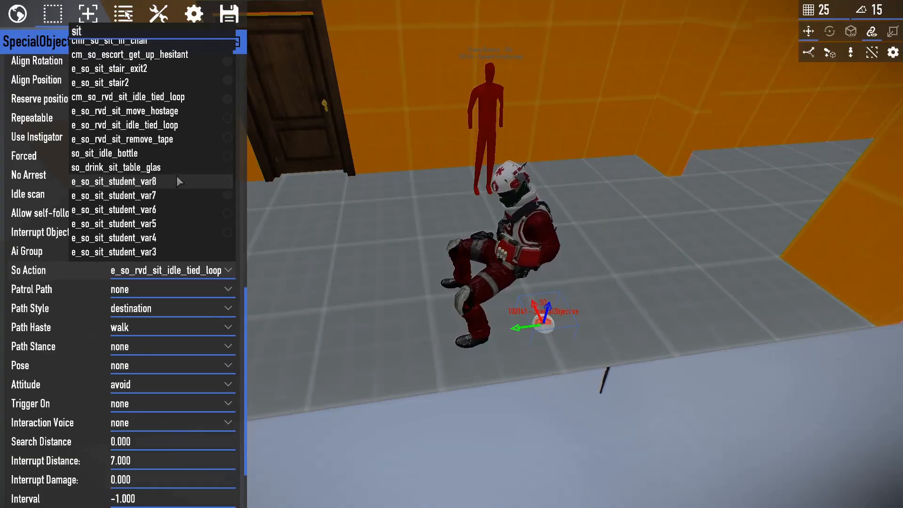
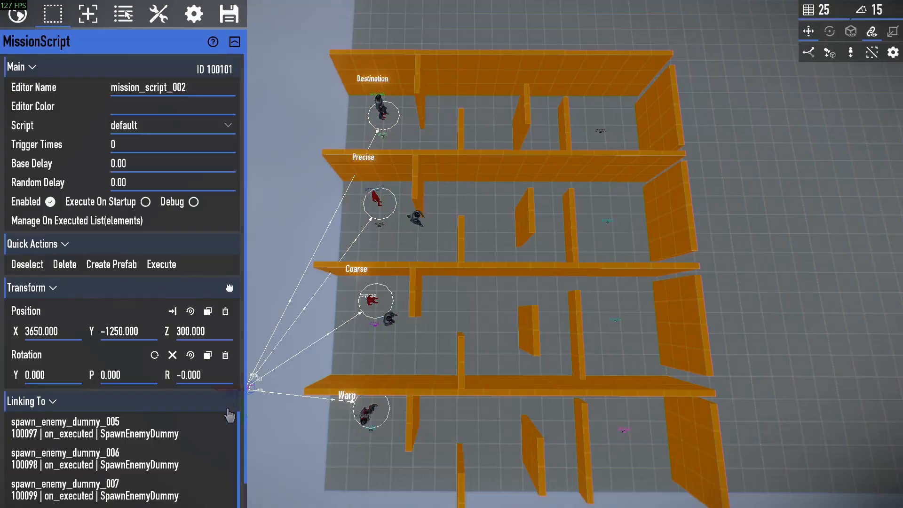
- Hide the editor interface to watch the enemies run the Destination, Precise, Coarse and Warp path style lanes
key(Tab)
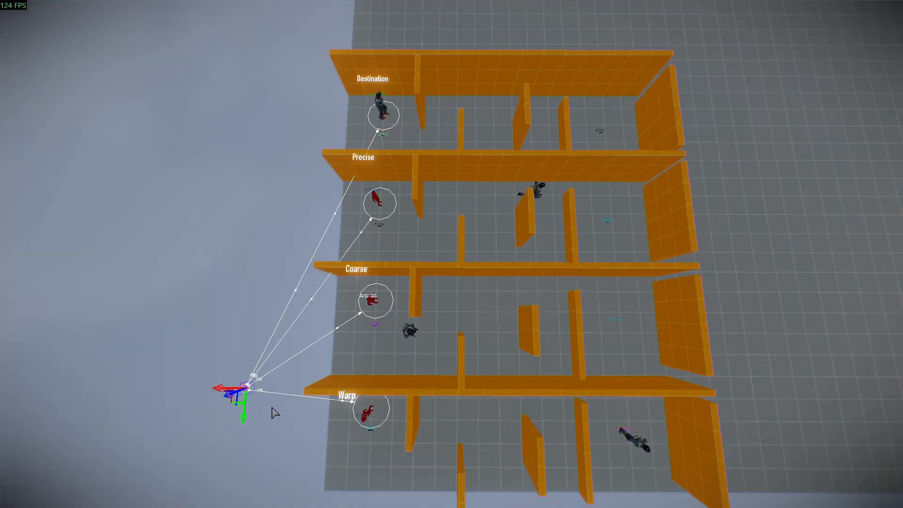
- Playtest the level and shoot the taser standing inside the orange-walled lane
key(F10)
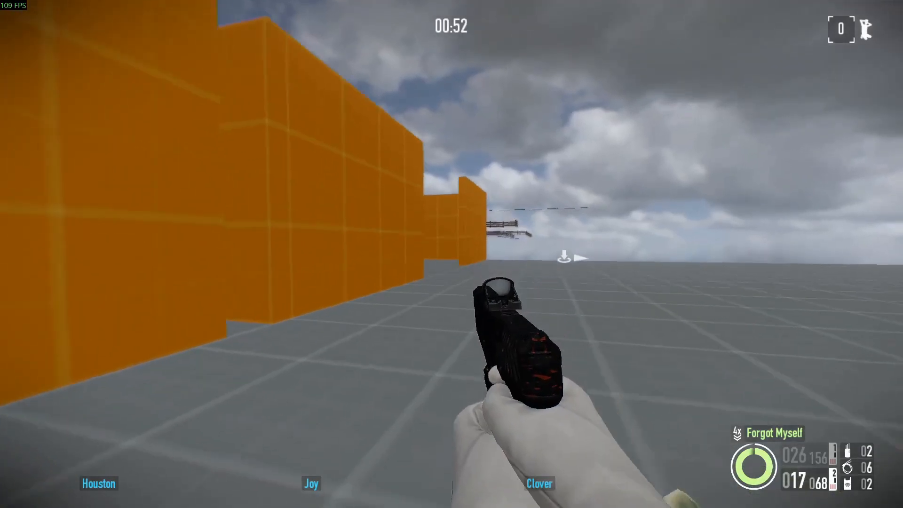
key(w)
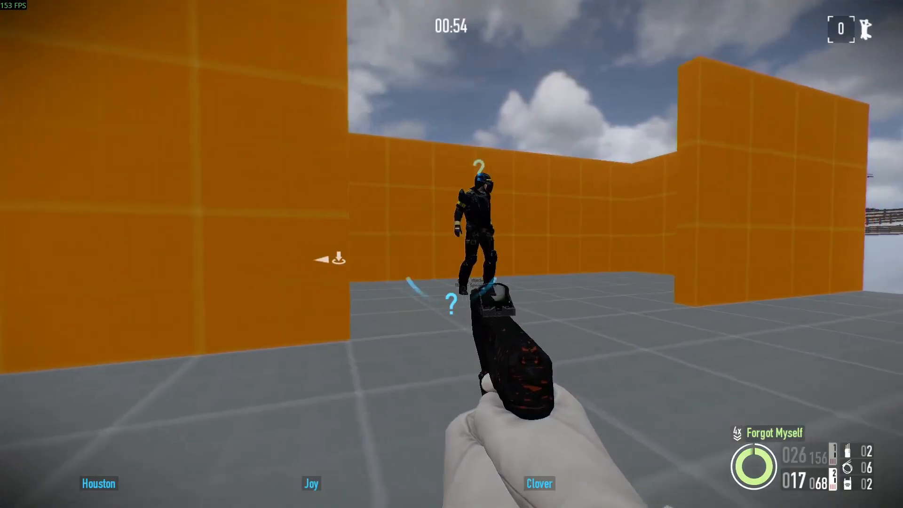
key(d)
click(452, 254)
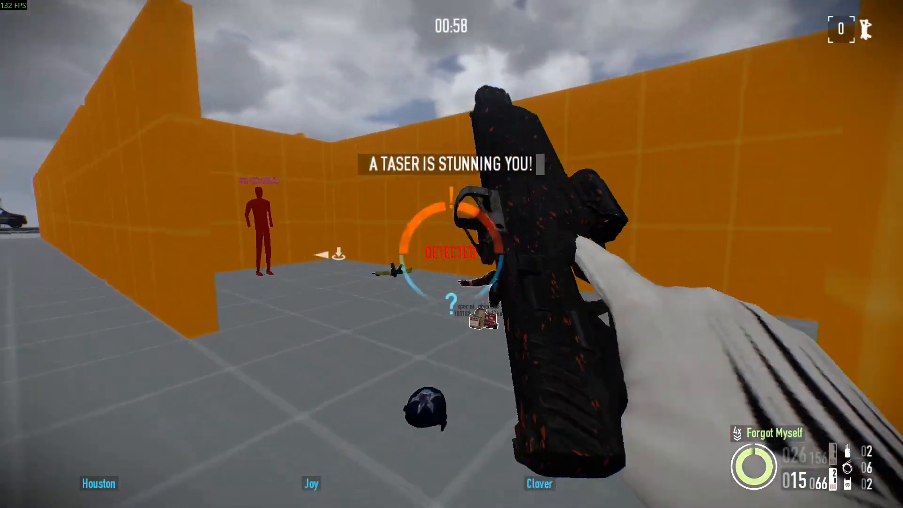
key(f)
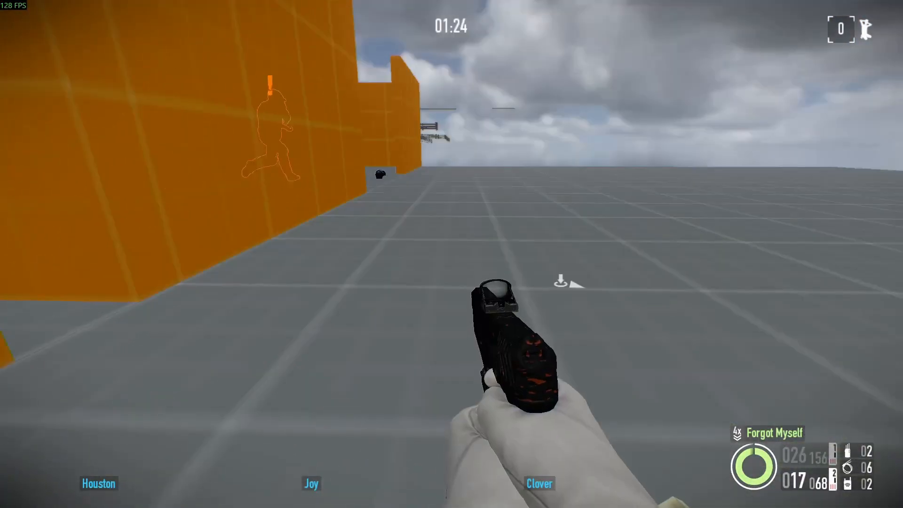
- Run the lane playtest again, approaching the alerted taser and shooting it while being stunned
key(w)
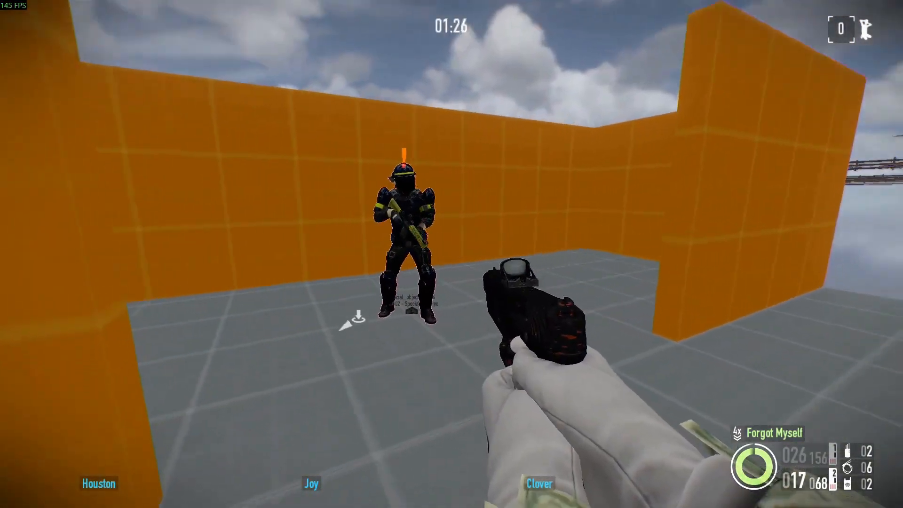
key(d)
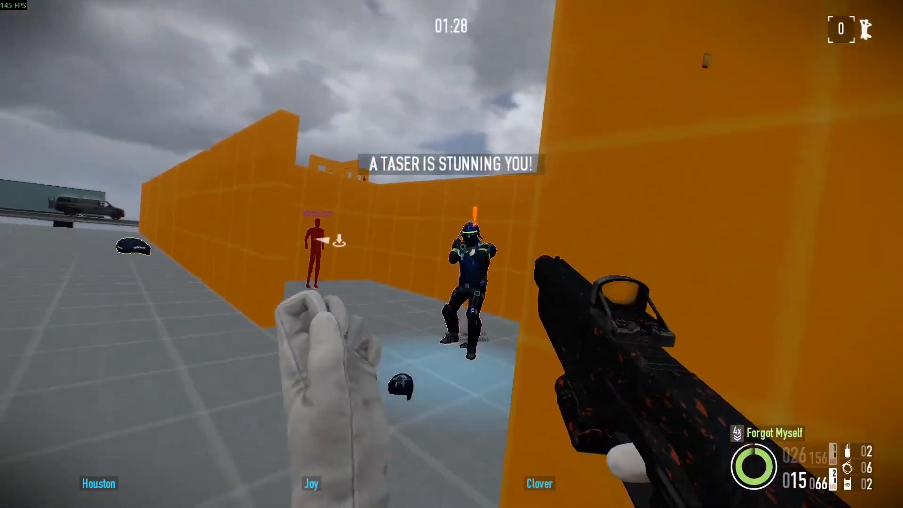
key(w)
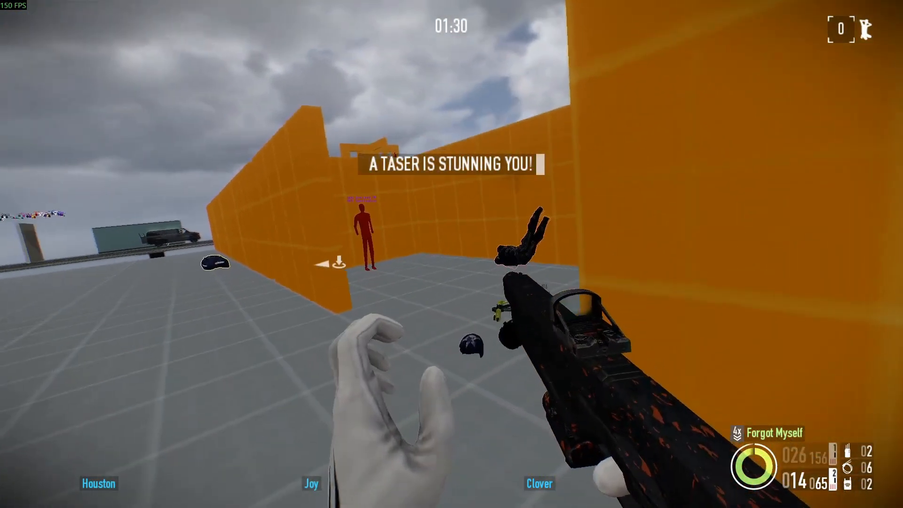
key(w)
key(f)
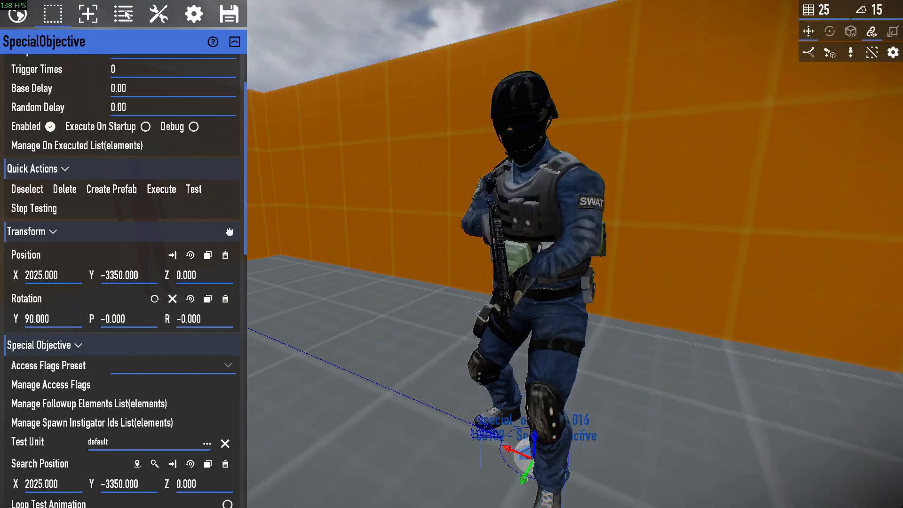
scroll(122, 282, down, 1)
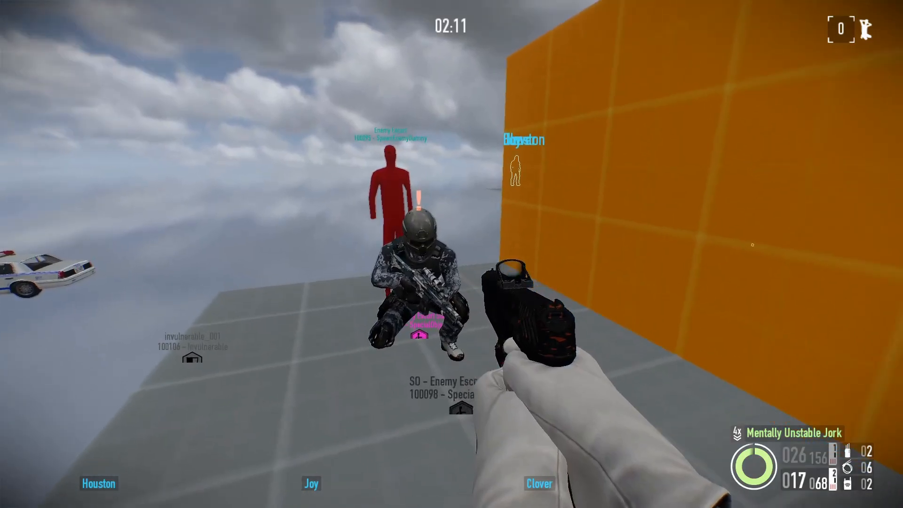
- Playtest the enemy escort by prompting the crouching enemy onward from each escort point along the orange wall toward the door
key(f)
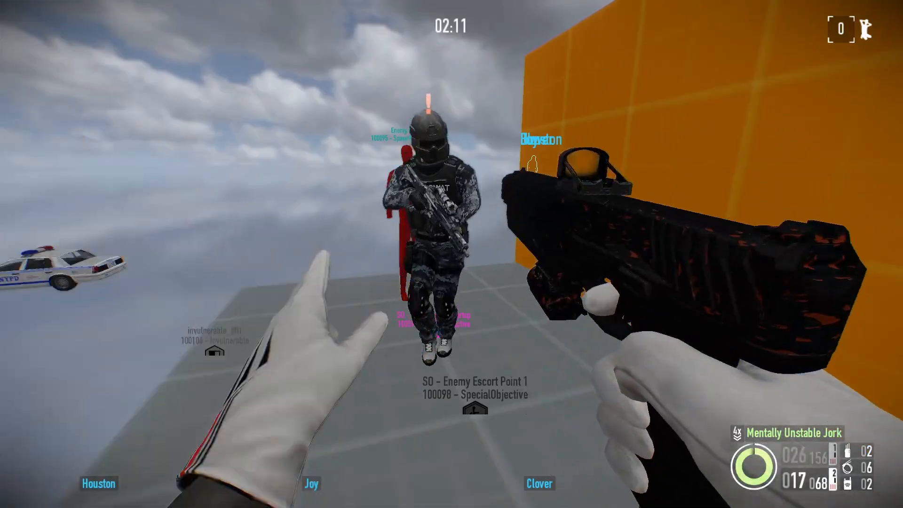
key(w)
key(f)
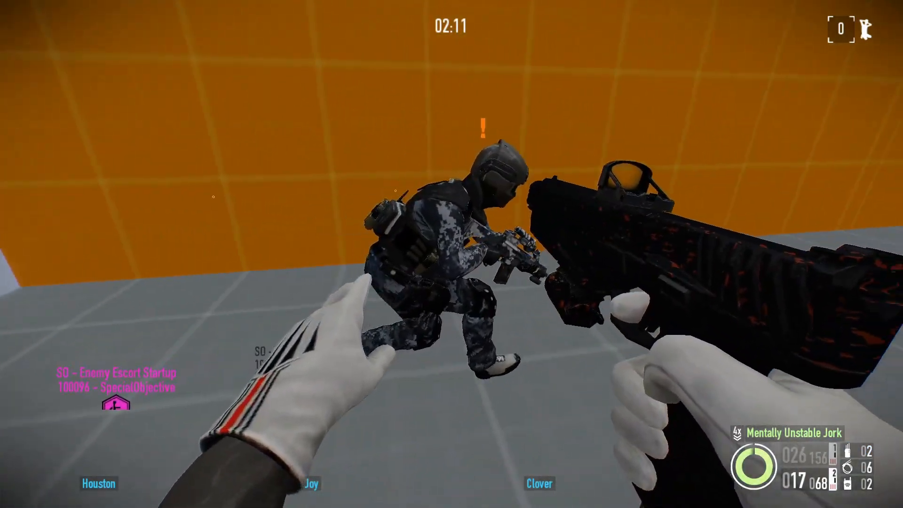
key(w)
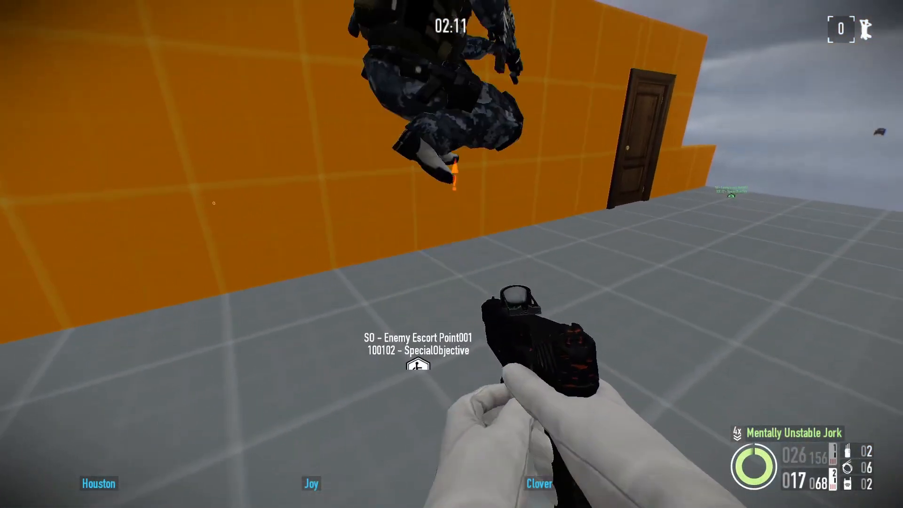
key(f)
key(f)
key(w)
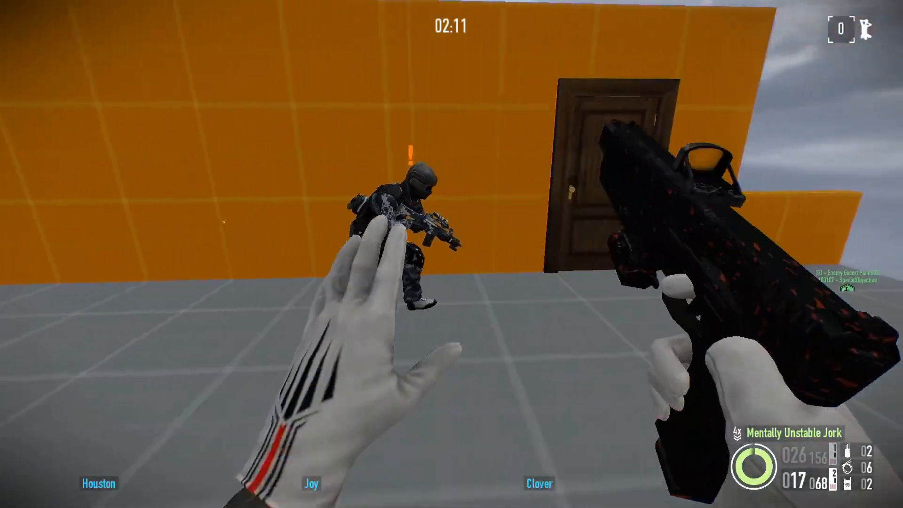
key(1)
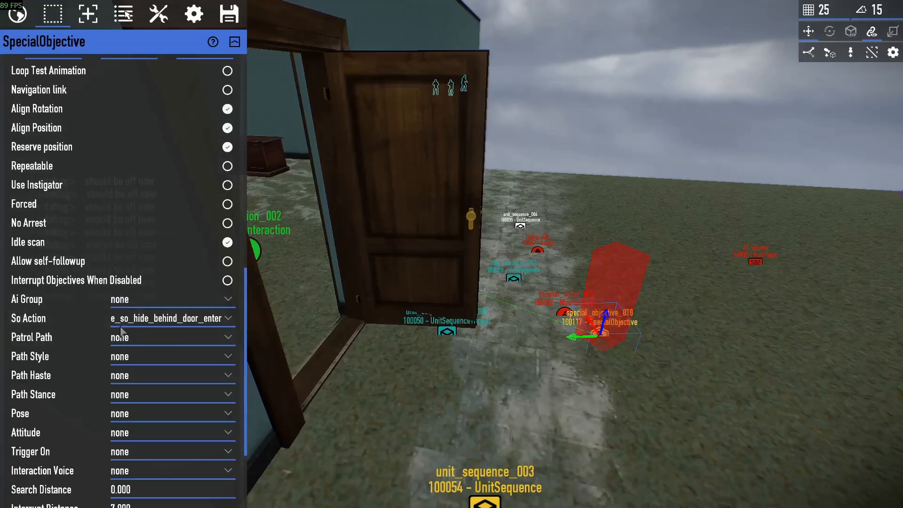
scroll(122, 332, up, 10)
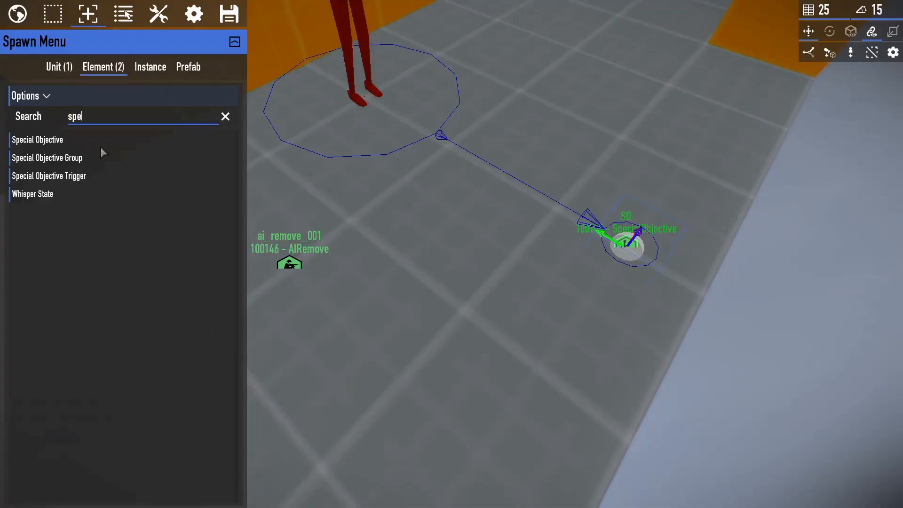
- Add a Special Objective Trigger element linked to the green special objective and set its event to administered
click(86, 178)
click(565, 353)
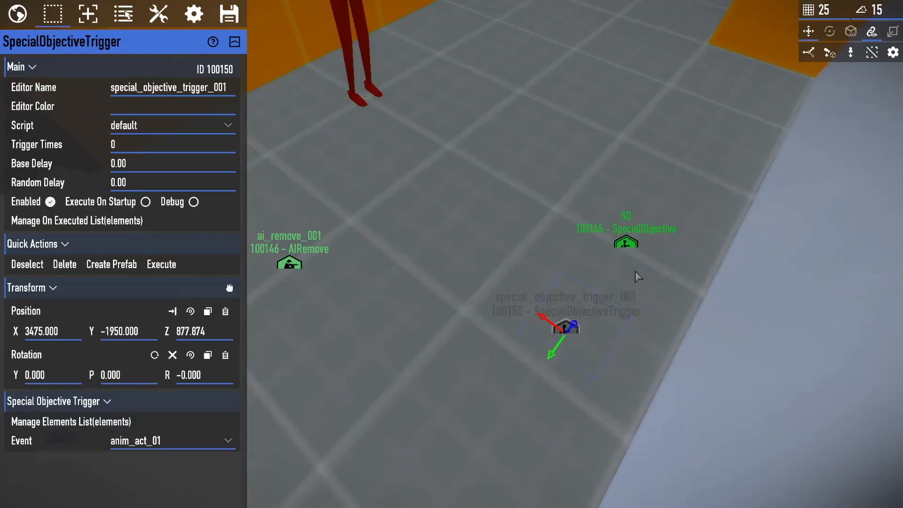
click(625, 244)
click(127, 444)
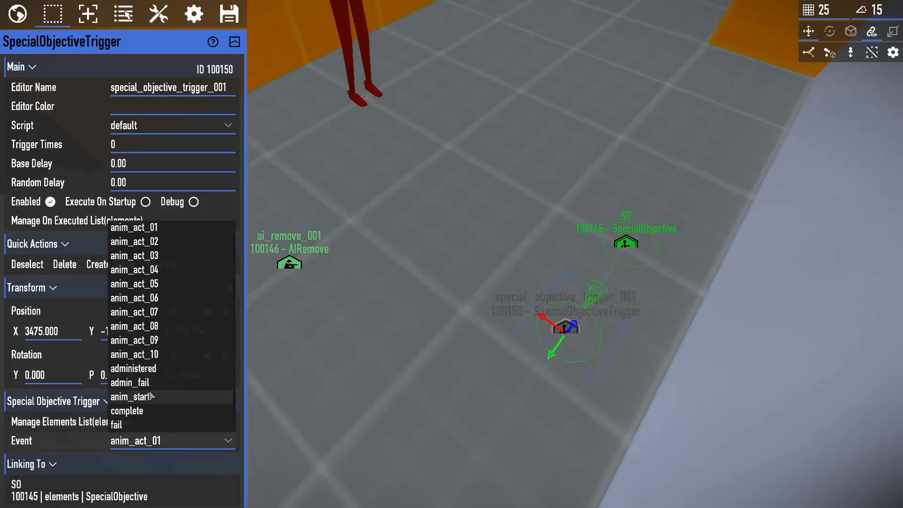
click(133, 368)
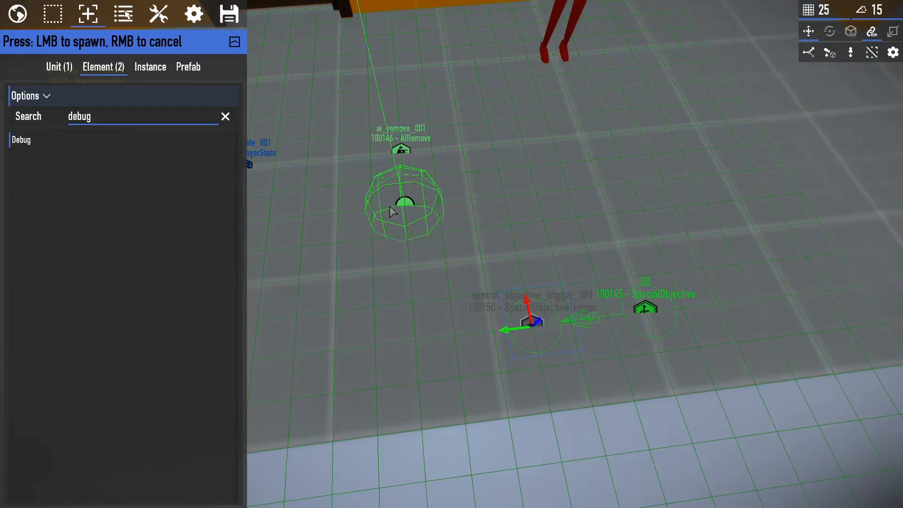
- Place a Debug element below the AIRemove element with the debug string "Animation Administered." and select the SOT - Cloaker trigger
click(393, 212)
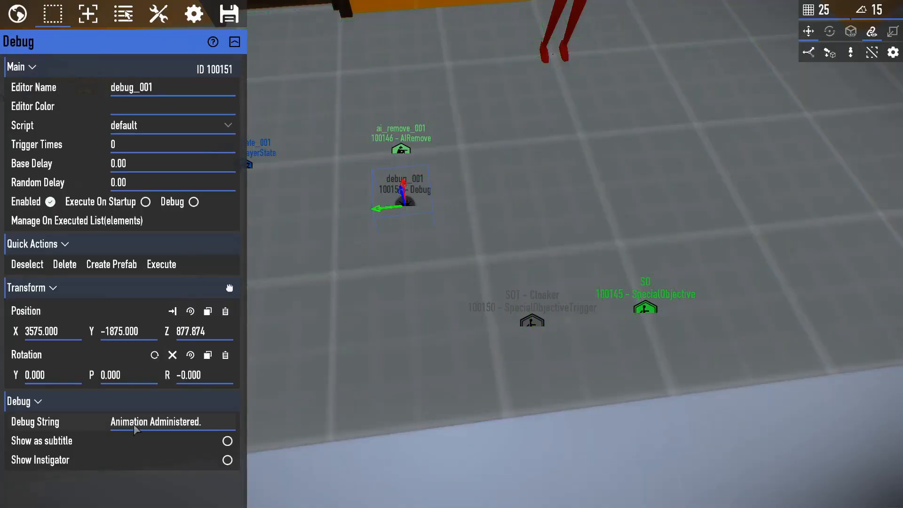
click(522, 313)
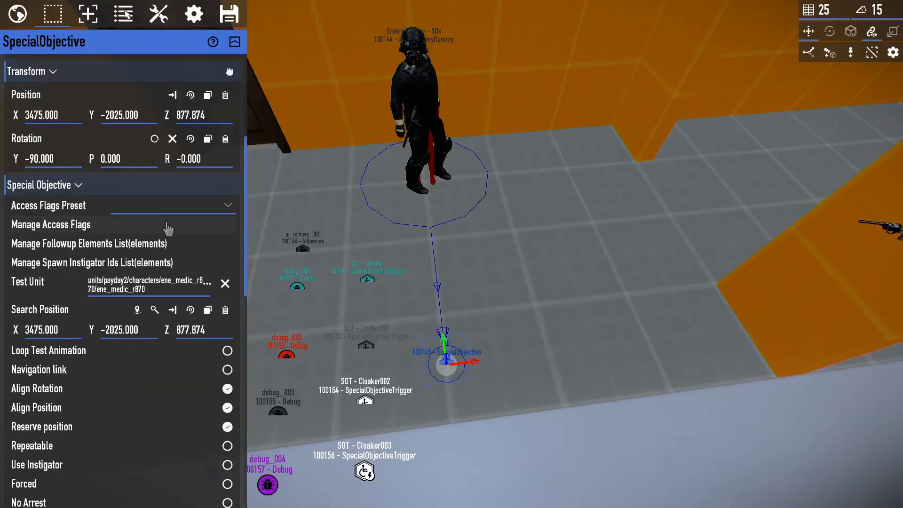
- Test the special objective with ene_medic_r870 as its test unit
scroll(176, 184, up, 3)
click(192, 160)
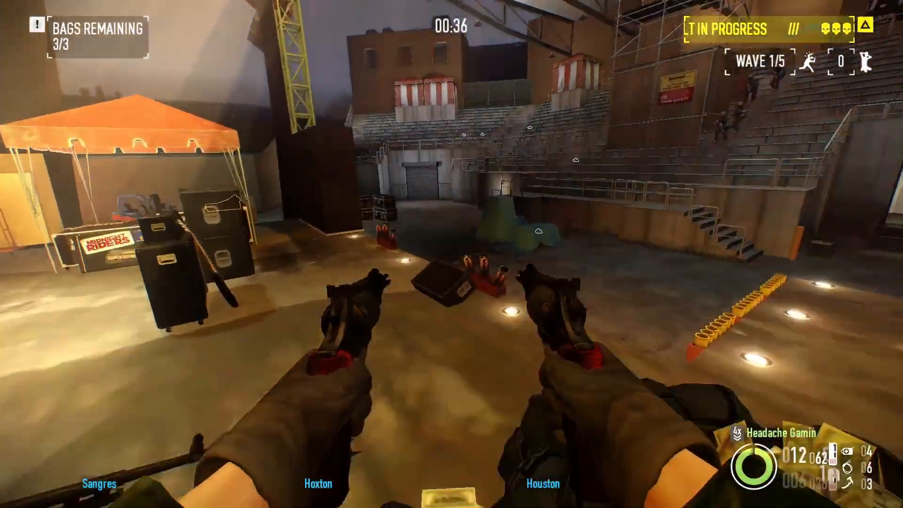
key(w)
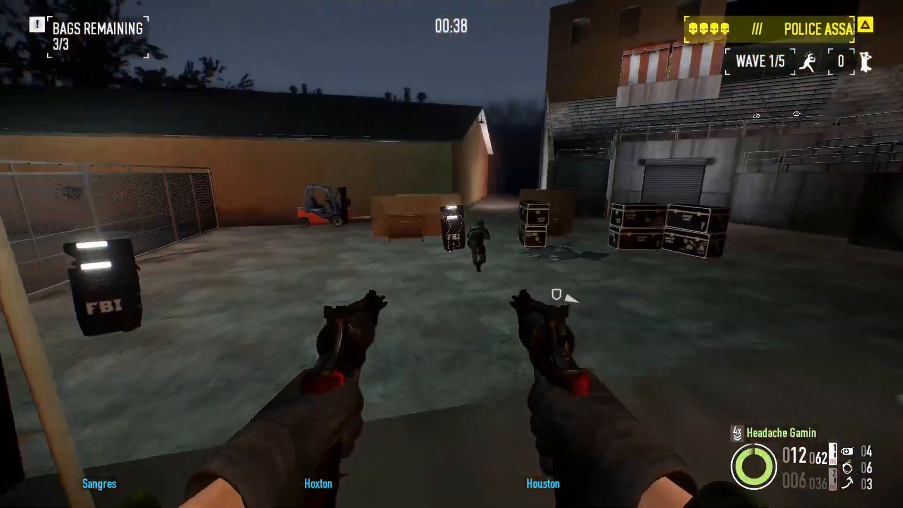
click(451, 254)
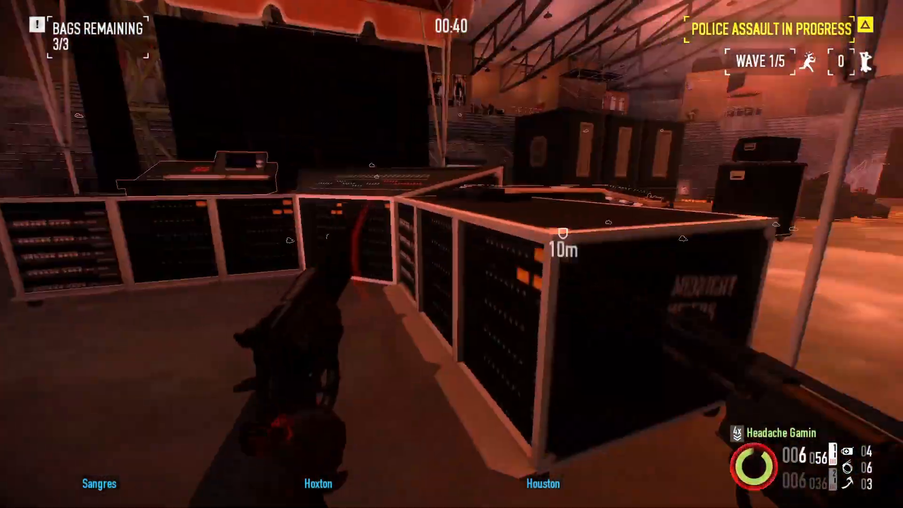
key(w)
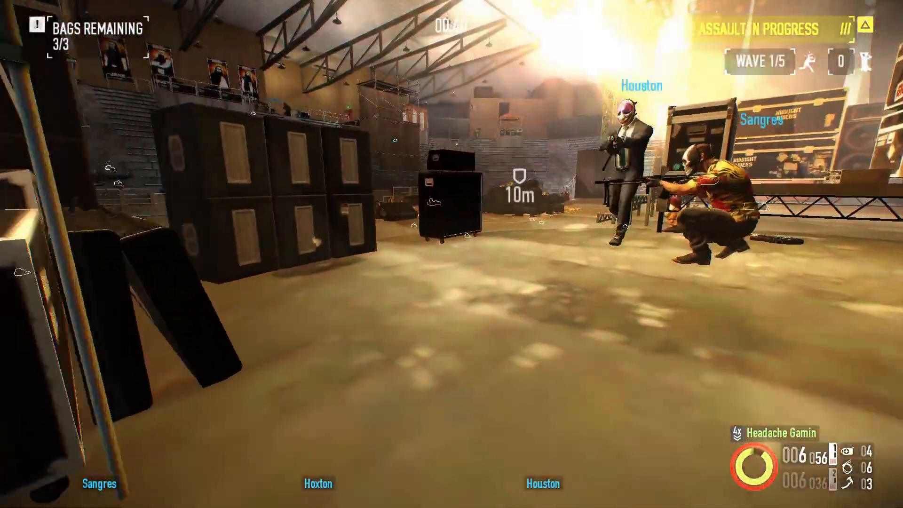
key(w)
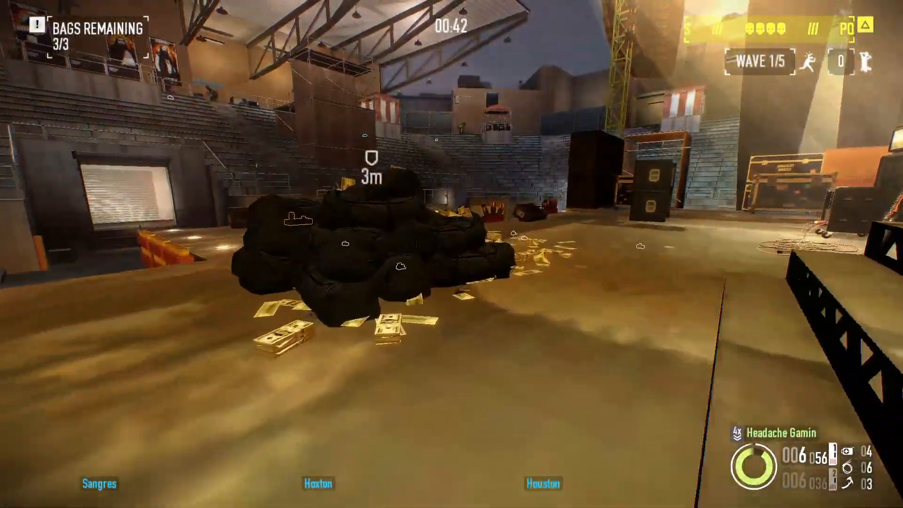
key(w)
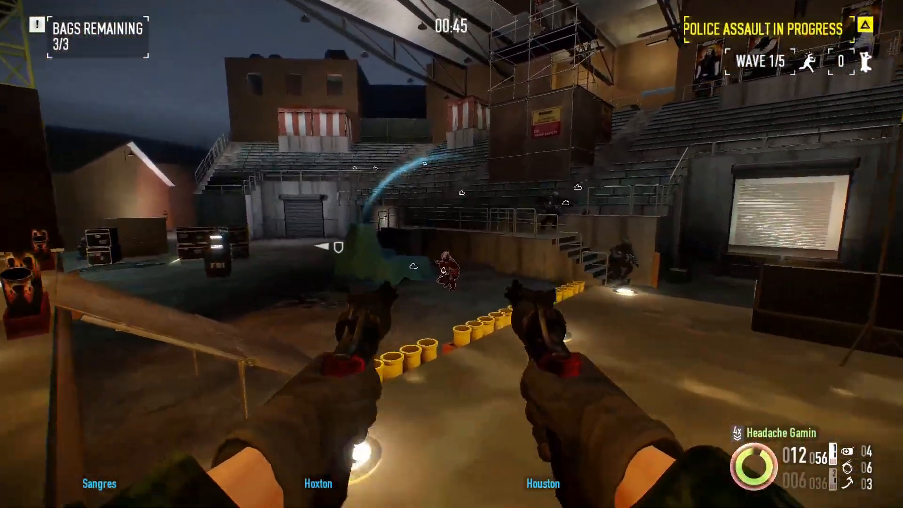
click(452, 254)
click(451, 255)
click(452, 255)
key(s)
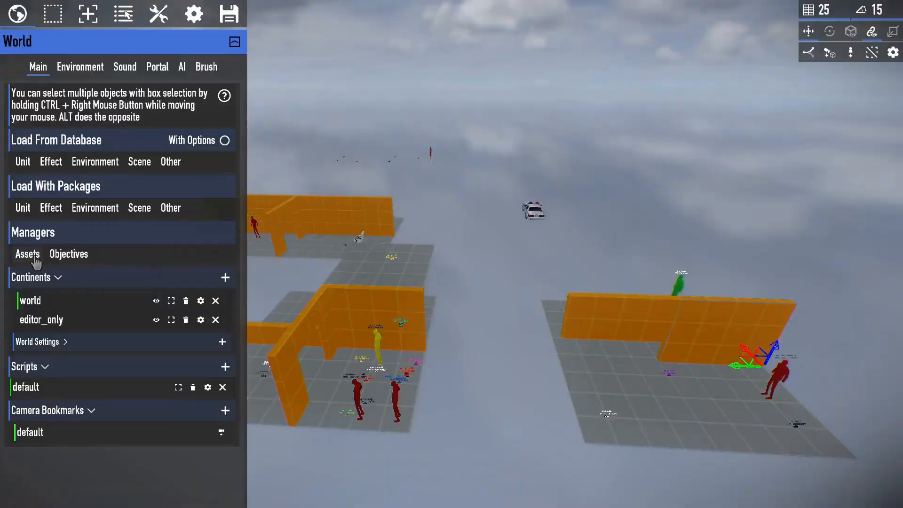
- Remove the package levels/narratives/jiu/sand/world/world from the level in the assets manager
click(27, 254)
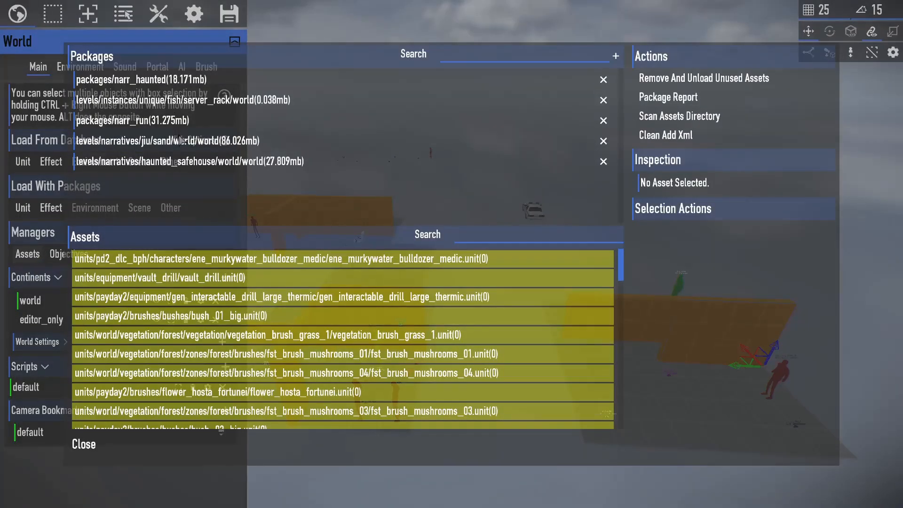
click(603, 141)
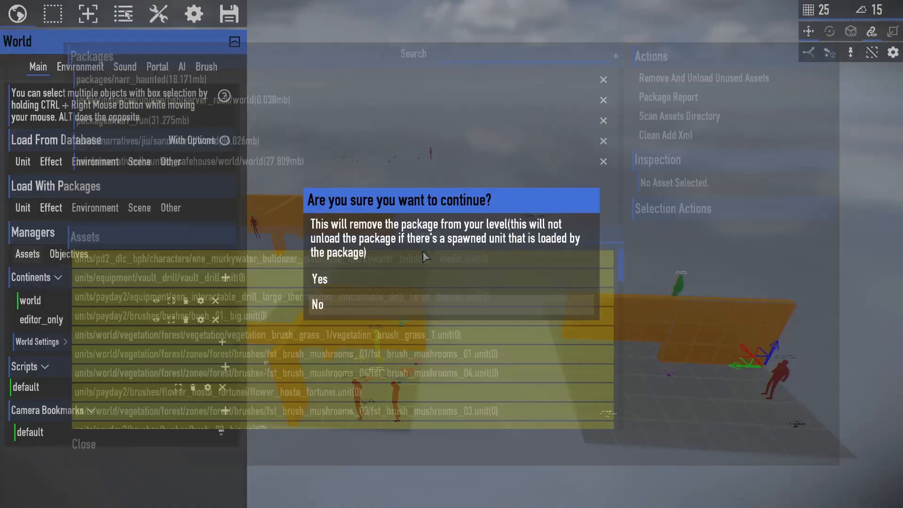
click(406, 275)
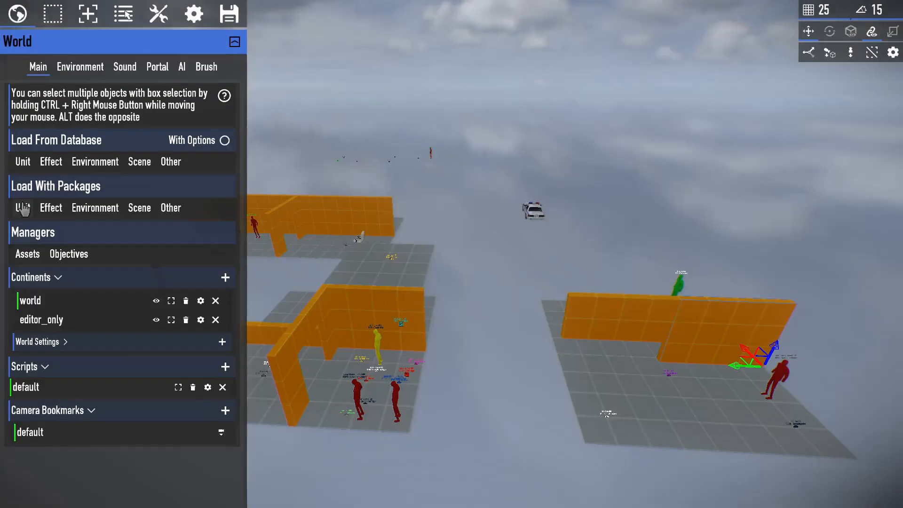
- Browse the packages available for loading units and look through the level's loaded packages and assets
click(22, 208)
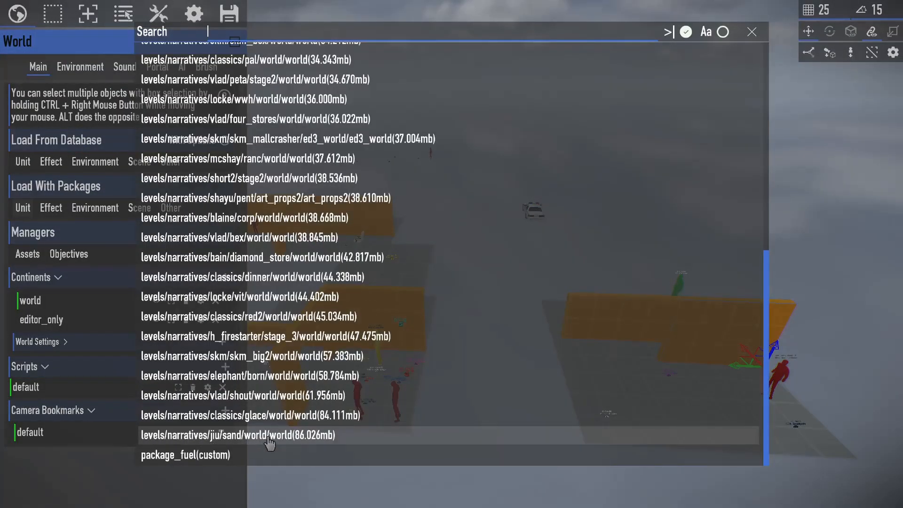
click(270, 436)
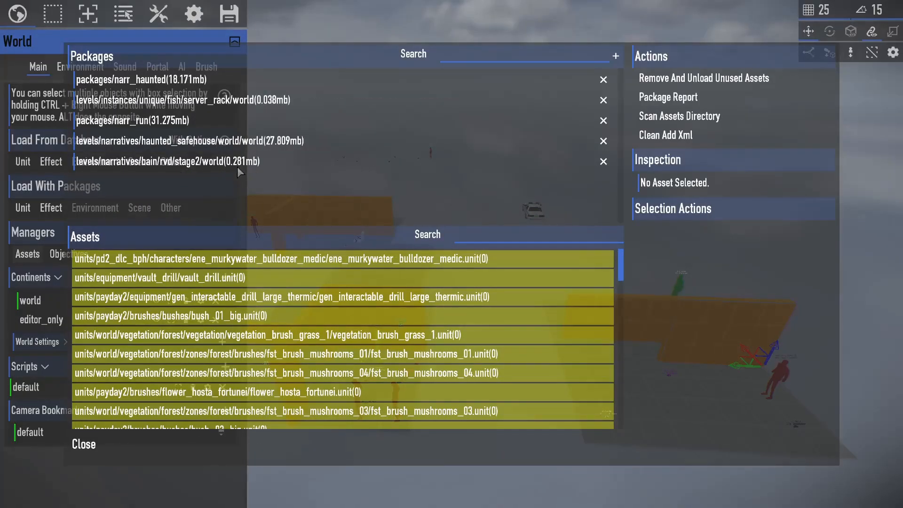
scroll(145, 311, down, 5)
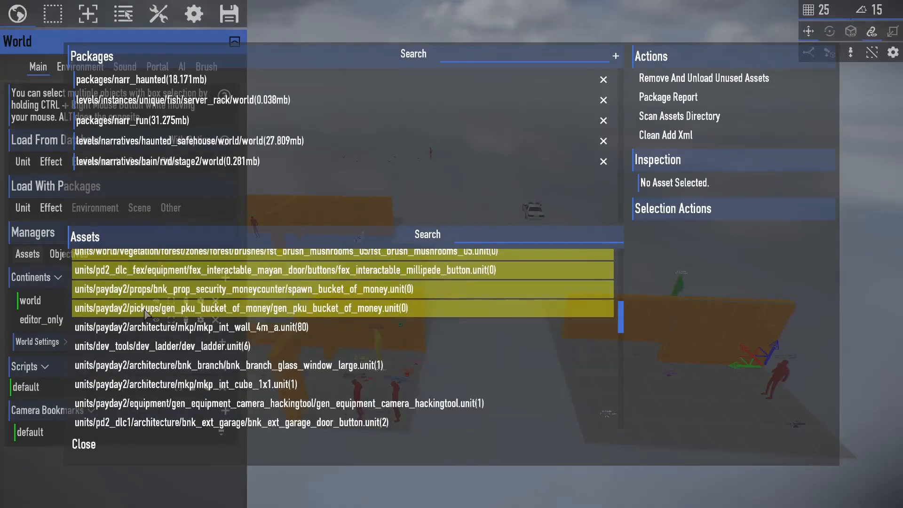
scroll(148, 315, up, 5)
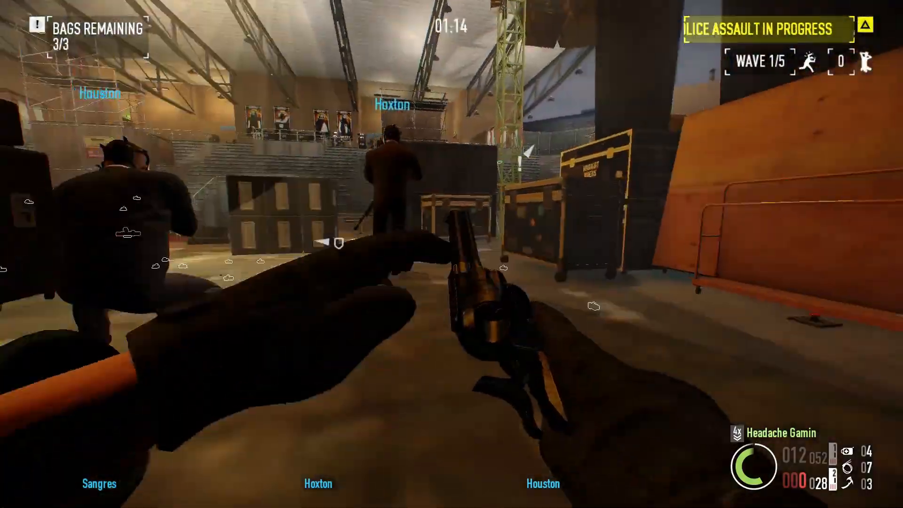
key(r)
key(w)
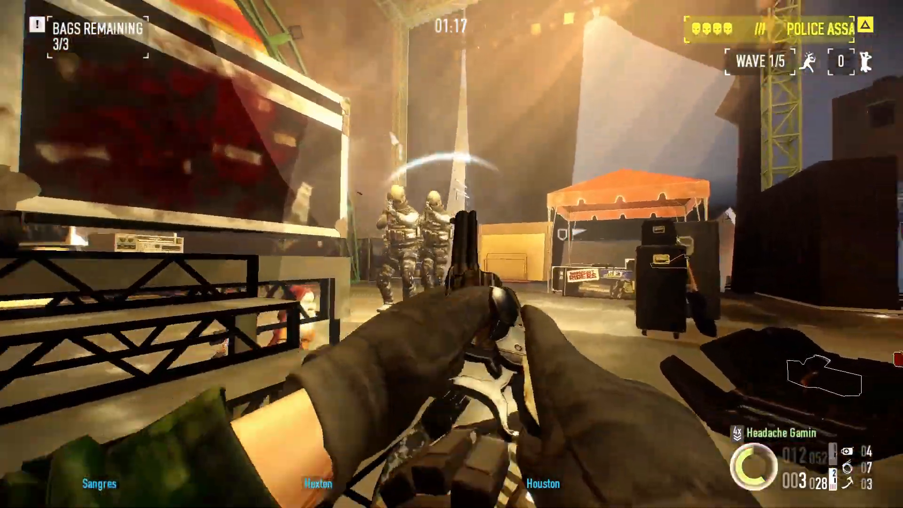
key(w)
click(452, 254)
click(451, 254)
click(452, 254)
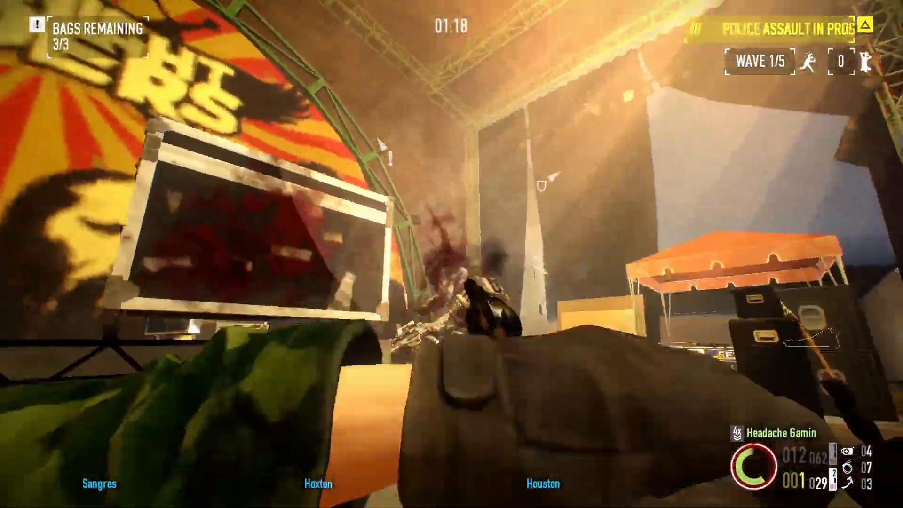
click(451, 254)
key(r)
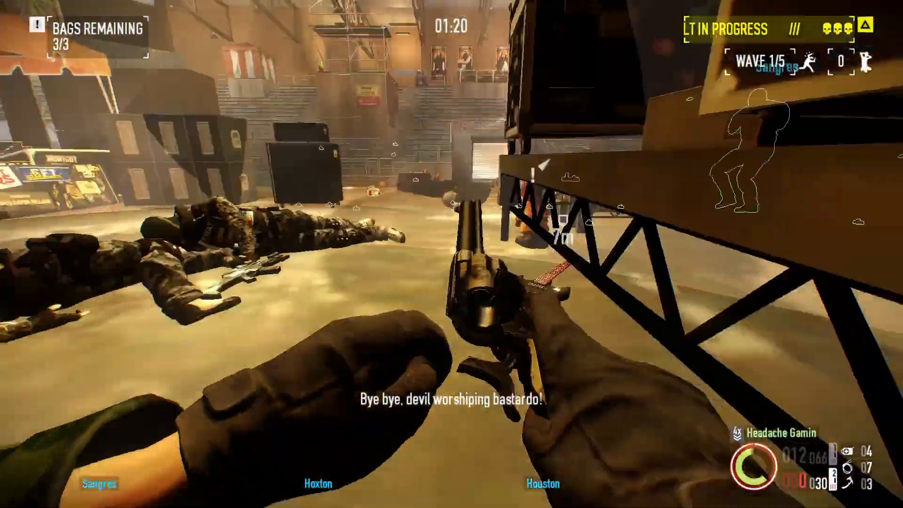
key(w)
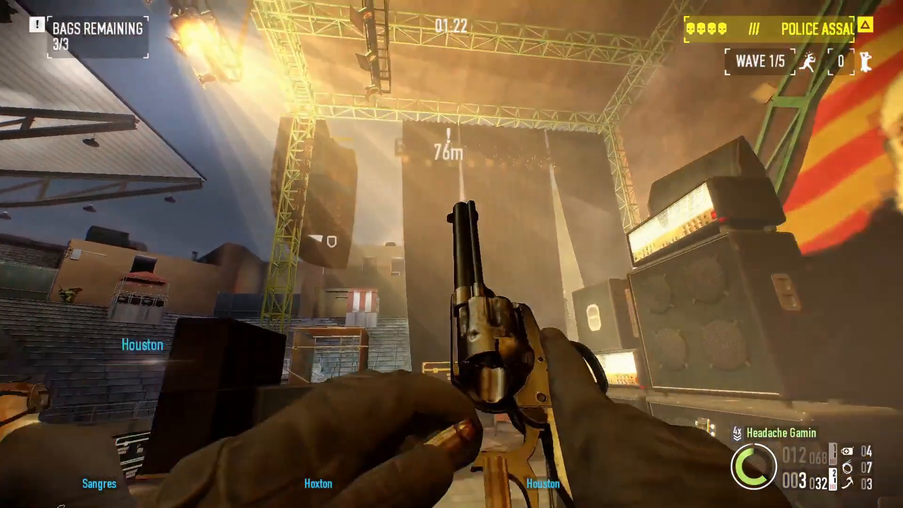
key(w)
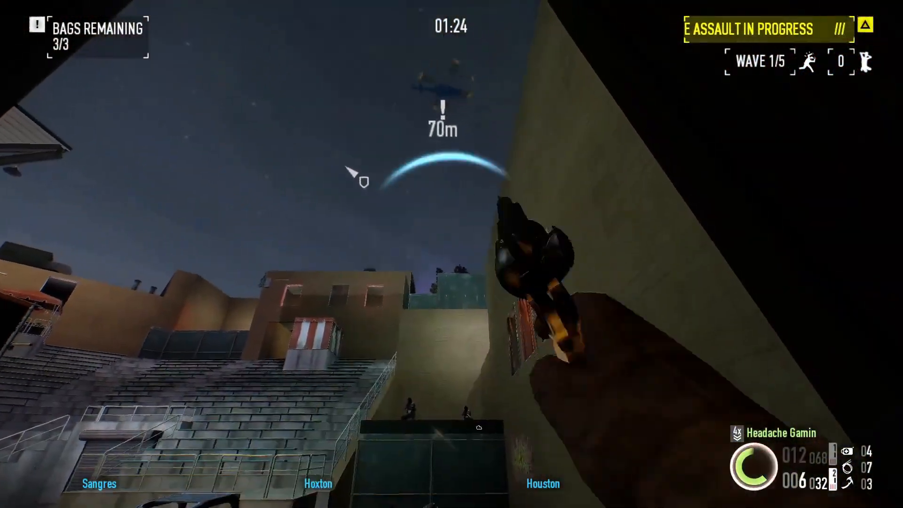
key(s)
key(g)
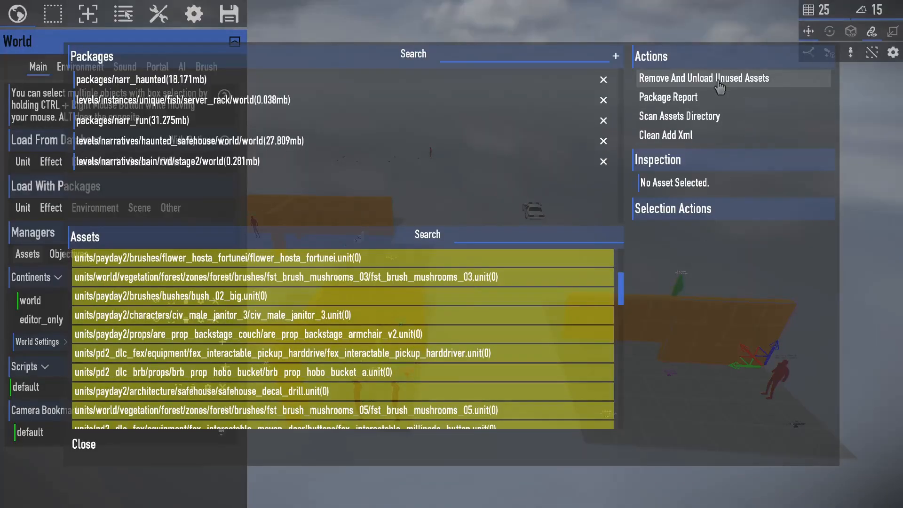
- Remove and unload the unused assets from the level and close the assets manager
click(720, 79)
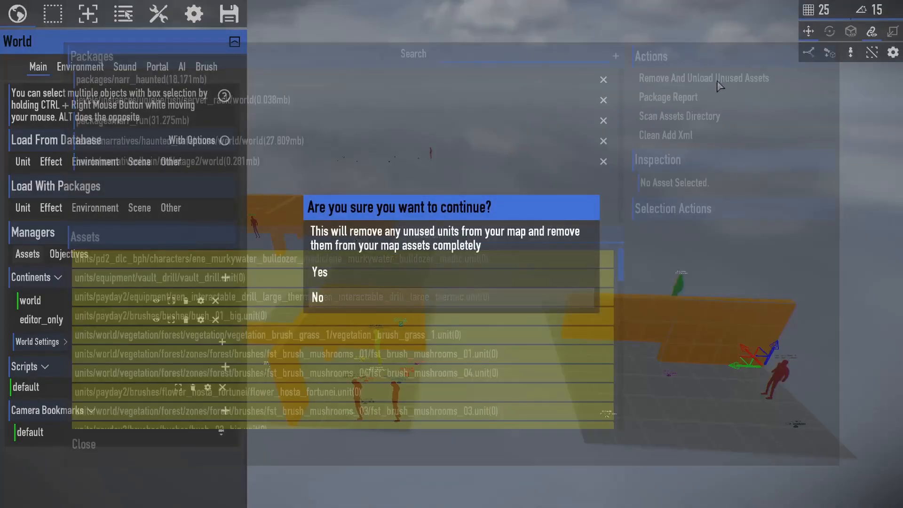
click(525, 271)
click(84, 445)
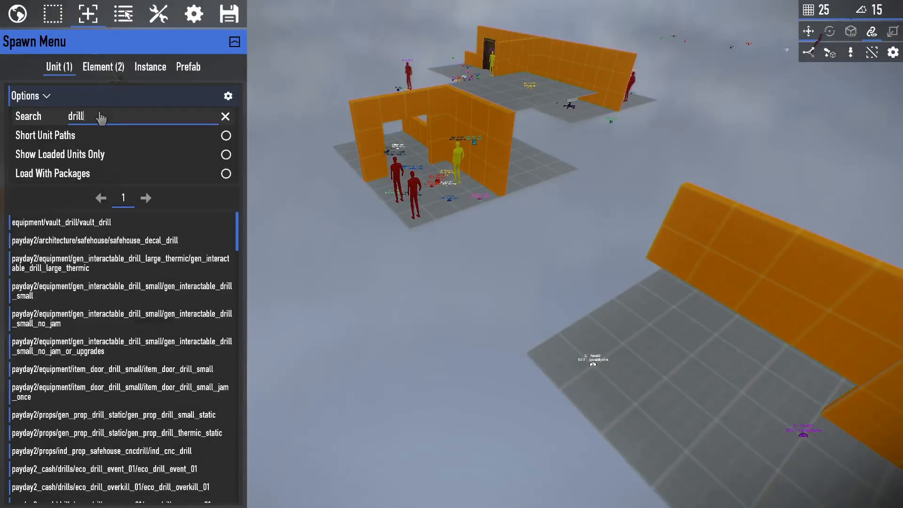
- Search the spawnable units for "occluder", show editor units and place an occluder_plane_8x8 at the edge of the player spawn floor
text(uder)
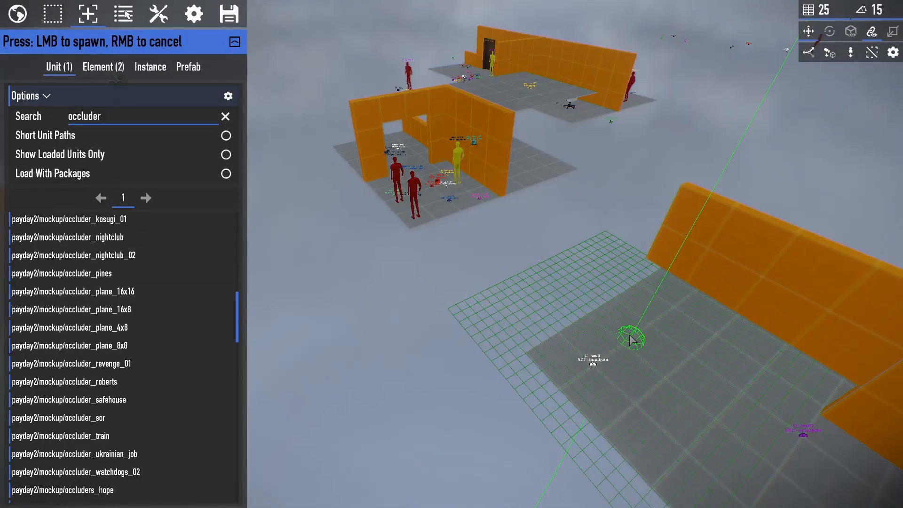
key(h)
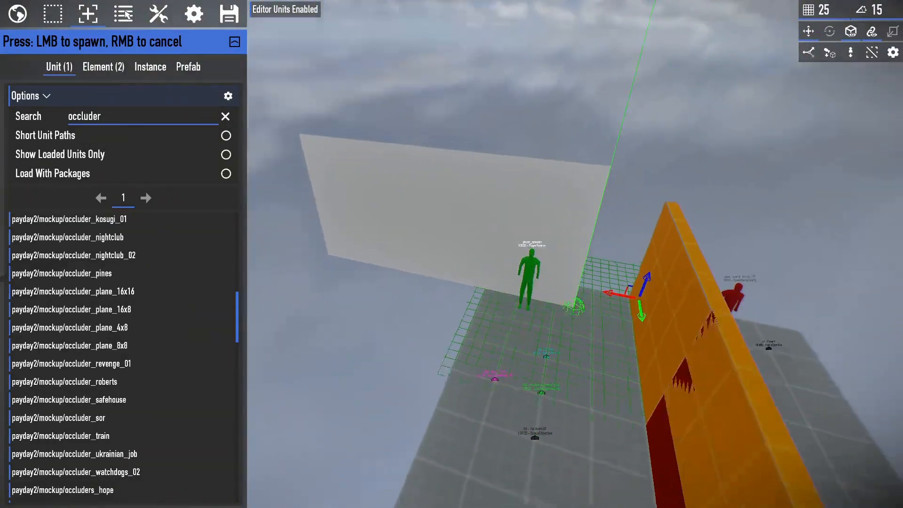
key(s)
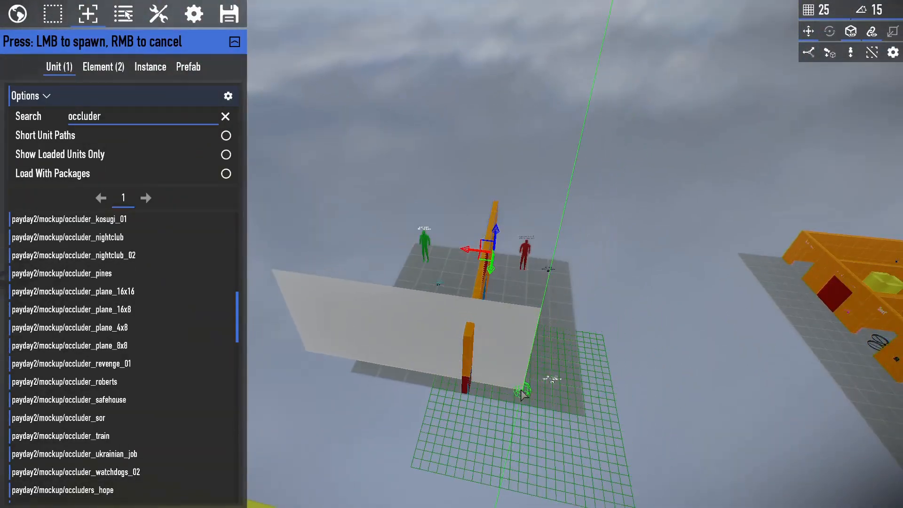
right_click(512, 390)
click(141, 347)
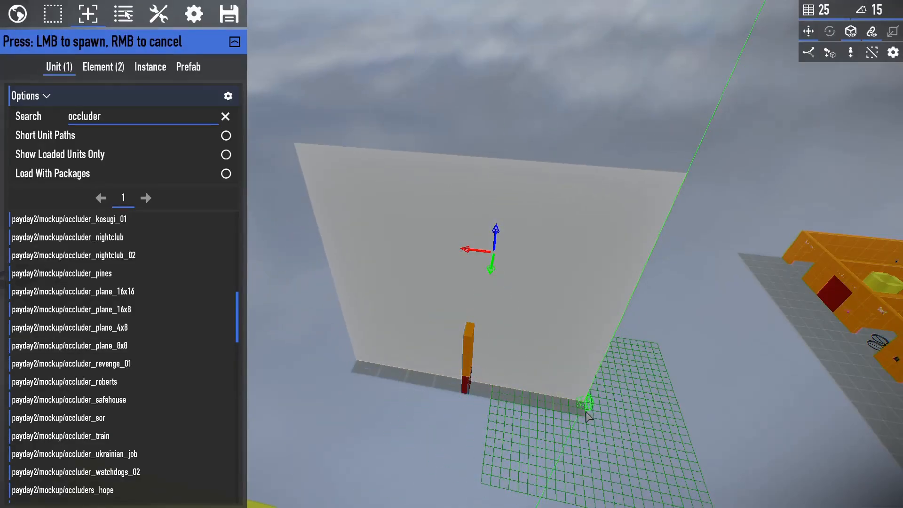
click(586, 414)
right_click(607, 420)
- Rotate the placed occluder plane to a yaw of -180 and move it along the floor edge to X 3025
key(d)
right_drag(644, 426, 343, 445)
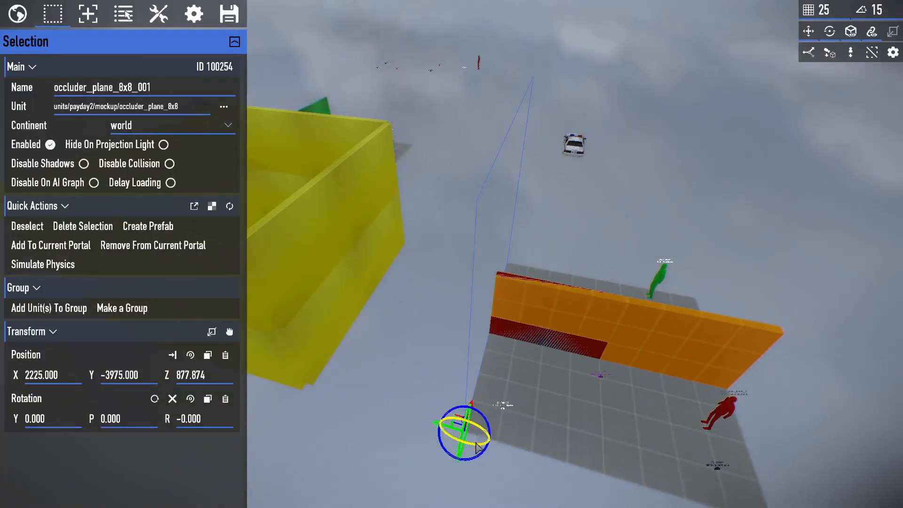
drag(477, 458, 453, 408)
drag(459, 450, 531, 286)
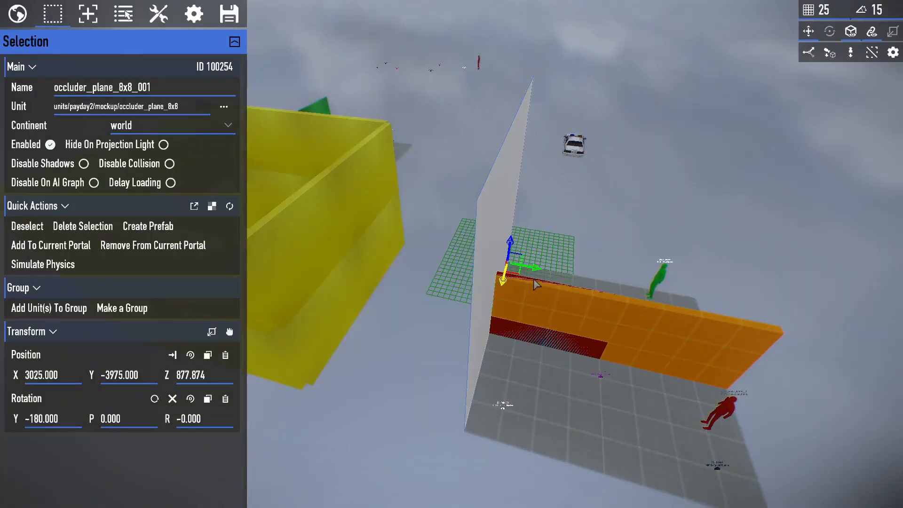
- View the occluder plane from different sides and distances to examine how it affects rendering of the units behind it
right_drag(536, 284, 382, 221)
key(d)
key(w)
key(a)
key(d)
right_drag(536, 306, 510, 307)
key(a)
click(371, 378)
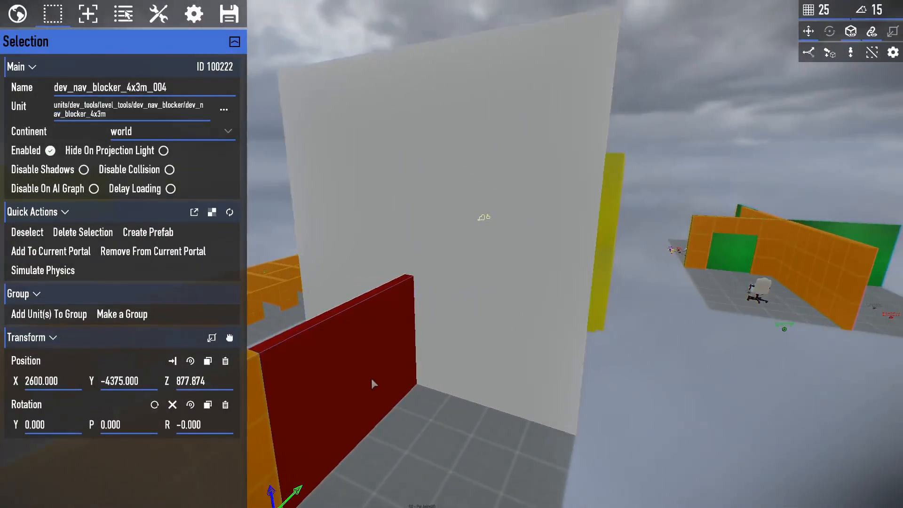
key(d)
right_drag(371, 378, 226, 374)
right_drag(226, 374, 254, 381)
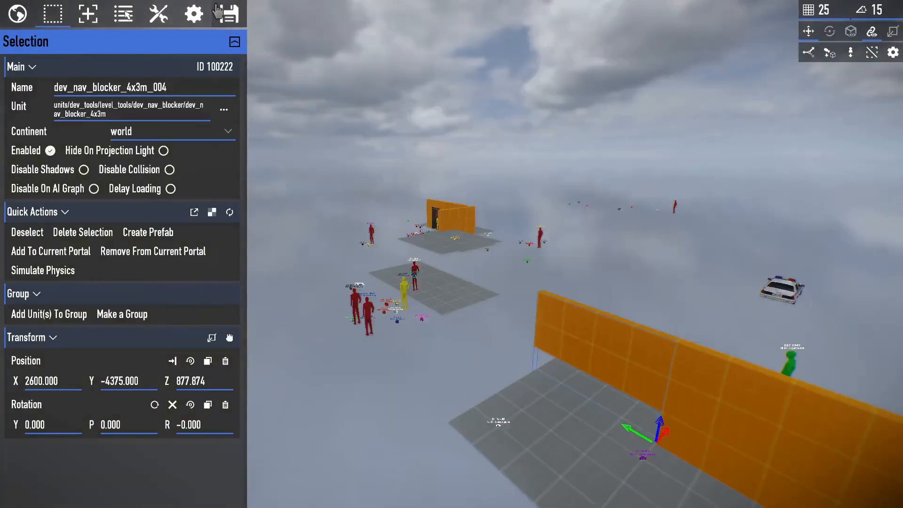
key(d)
right_drag(404, 220, 391, 222)
key(d)
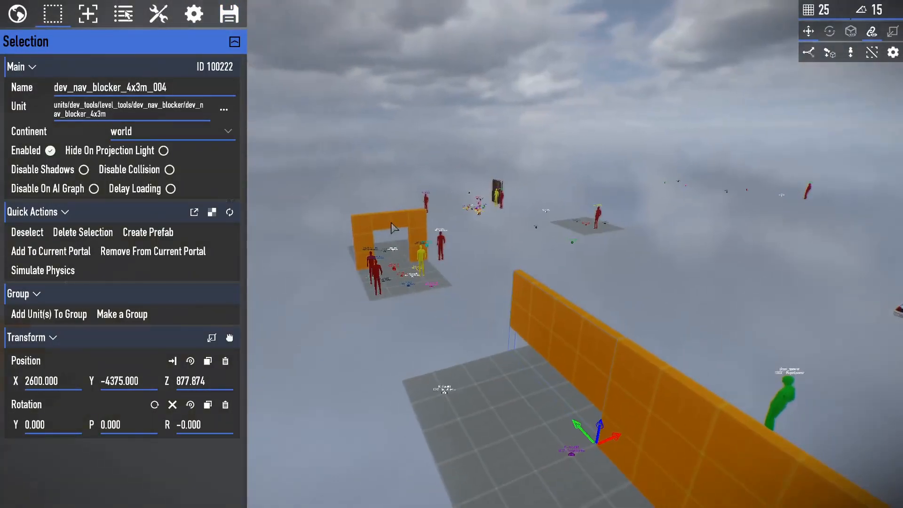
key(Escape)
key(Down)
key(Return)
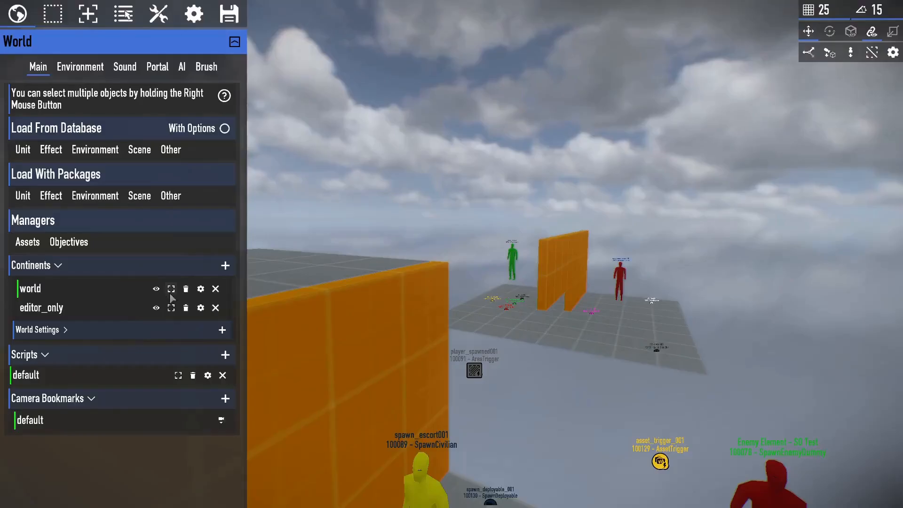
right_drag(452, 254, 494, 257)
key(a)
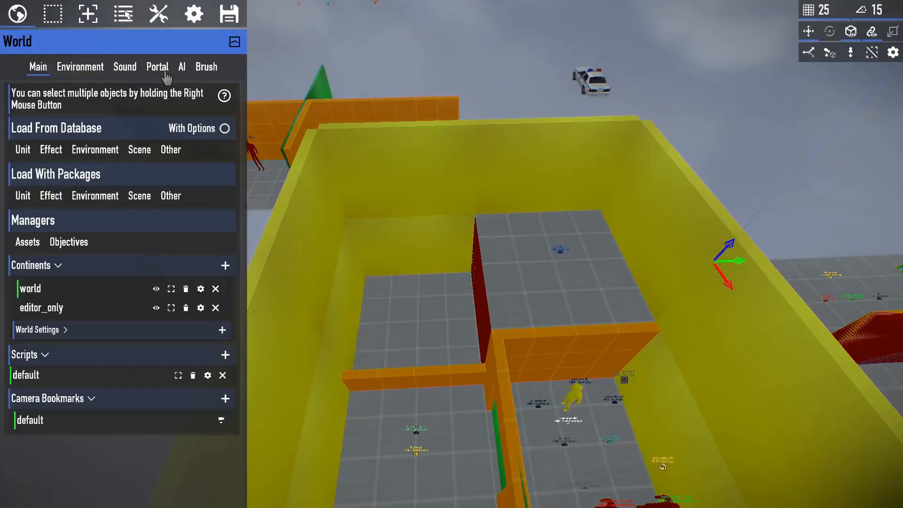
- Create a world portal named Assault_Arena and add a shape to it
click(158, 70)
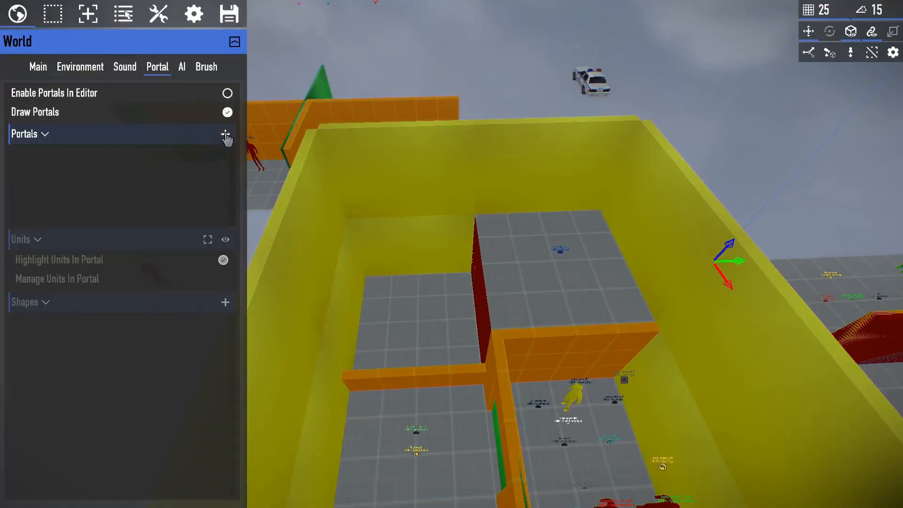
click(226, 134)
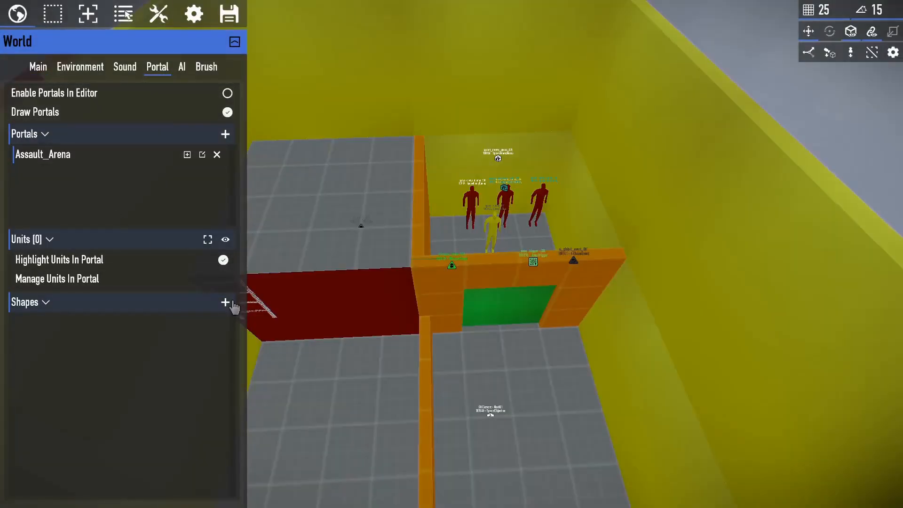
click(231, 302)
- Position the portal shape so it encloses the yellow-walled arena and automatically fill Assault_Arena with the units inside
right_drag(455, 305, 417, 331)
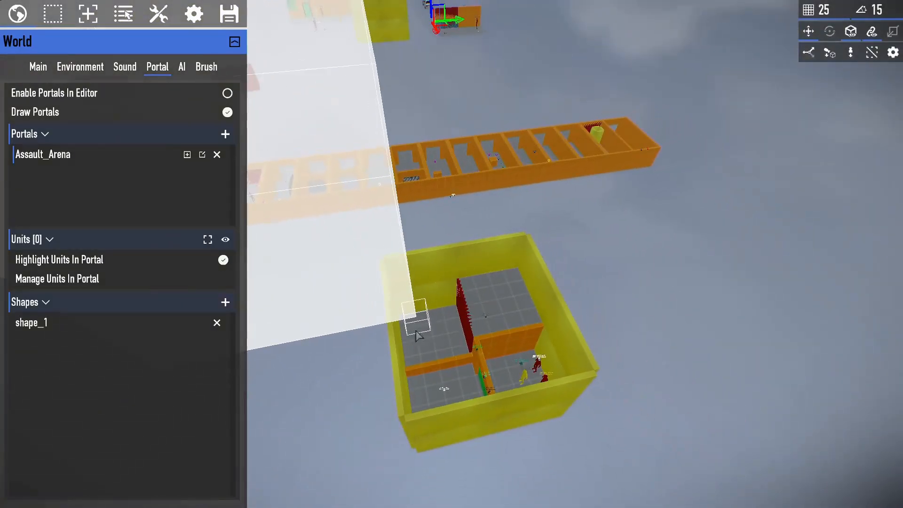
click(416, 334)
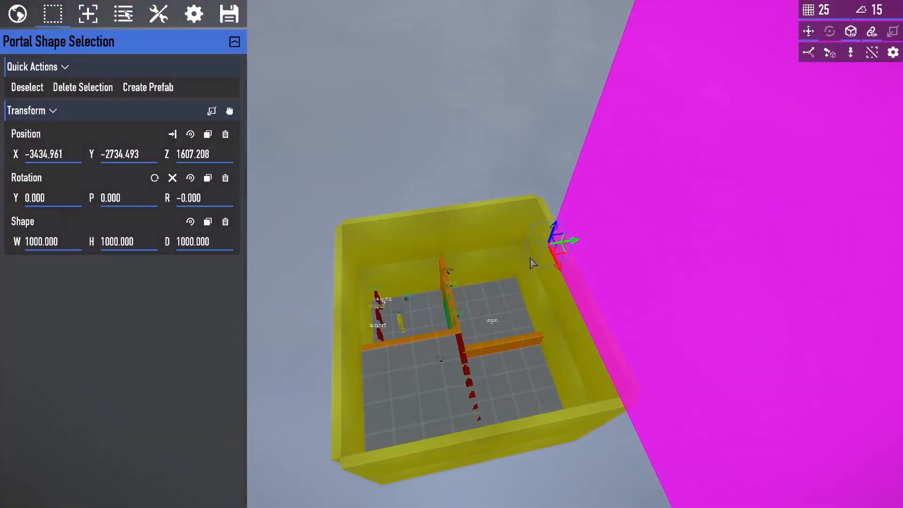
drag(567, 257, 333, 177)
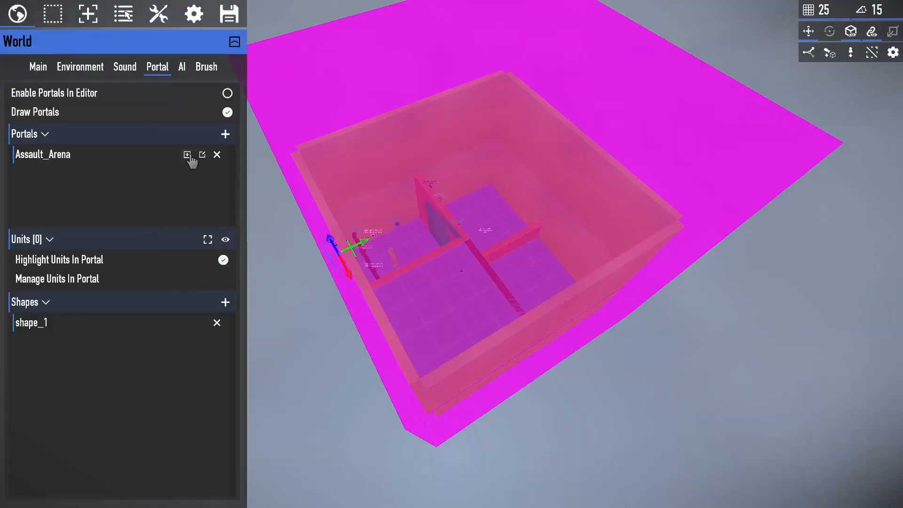
click(187, 155)
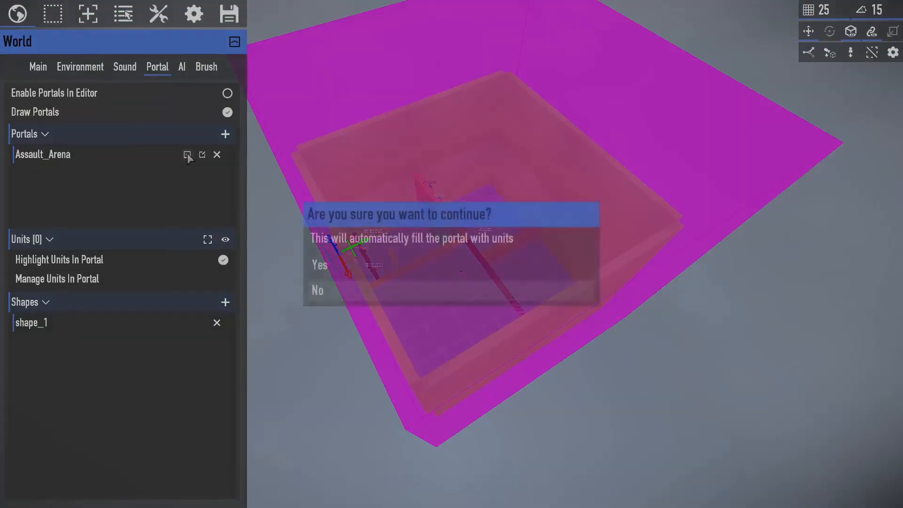
click(320, 265)
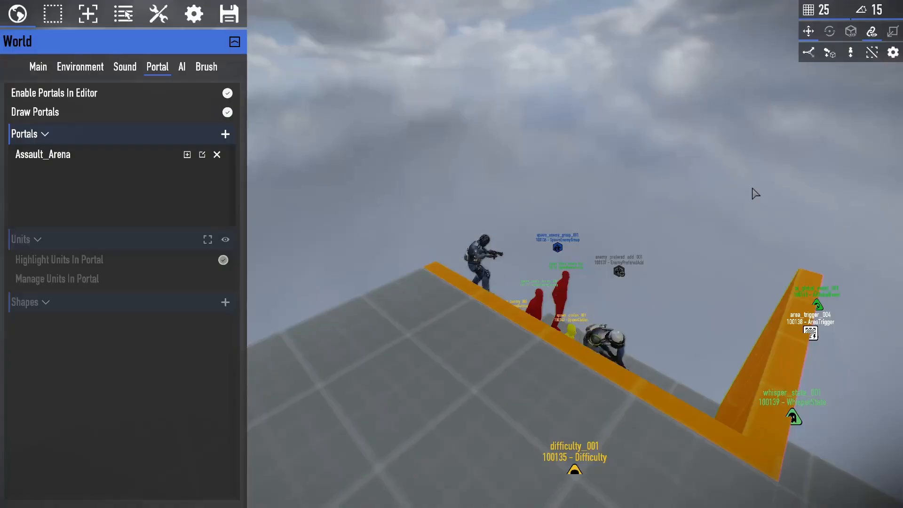
- Move in and out of the arena with portals enabled in the editor to examine which units are rendered
mouse_move(753, 193)
right_down()
mouse_move(799, 195)
mouse_move(756, 200)
mouse_move(745, 191)
mouse_move(755, 189)
right_up()
key(s)
key(s)
key(w)
key(s)
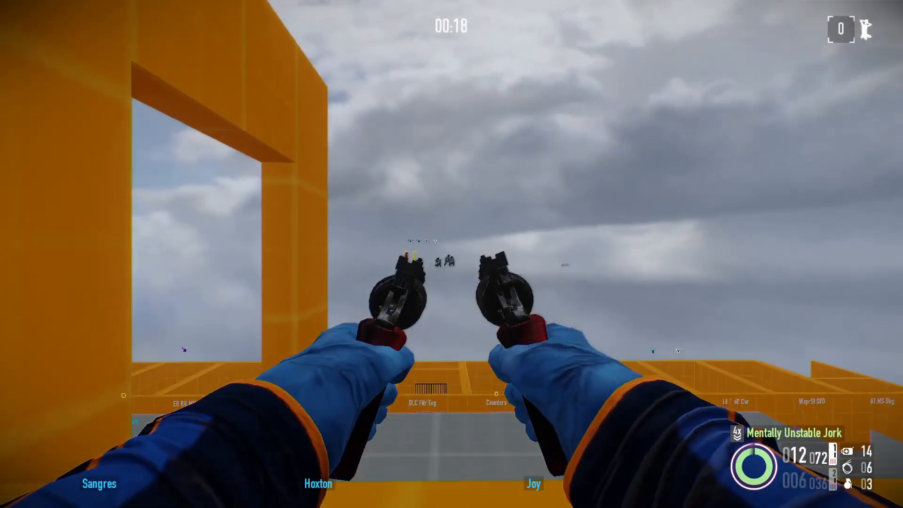
- Test the portal in play by shooting the distant arena enemies from outside its shape, and return to the editor
click(452, 254)
click(451, 254)
click(451, 254)
click(451, 254)
click(451, 254)
click(452, 254)
click(451, 254)
click(452, 254)
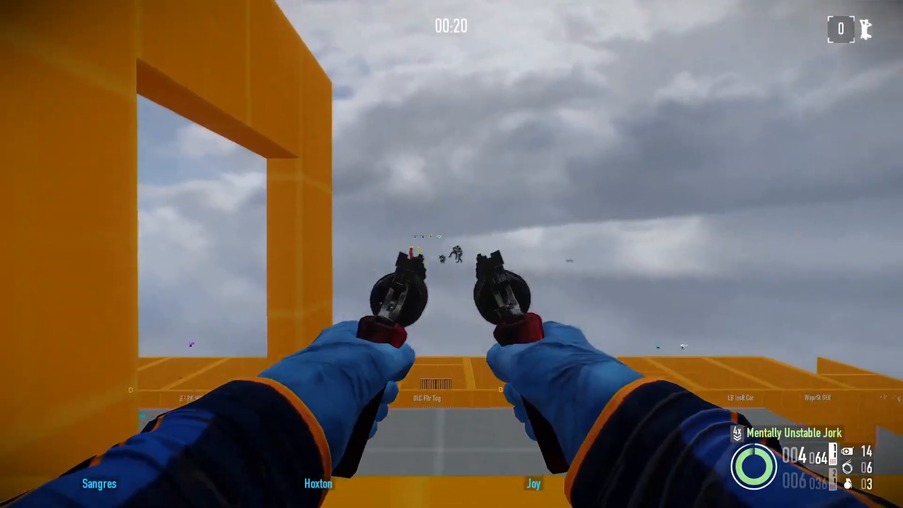
click(451, 254)
click(451, 254)
click(452, 255)
click(451, 254)
key(w)
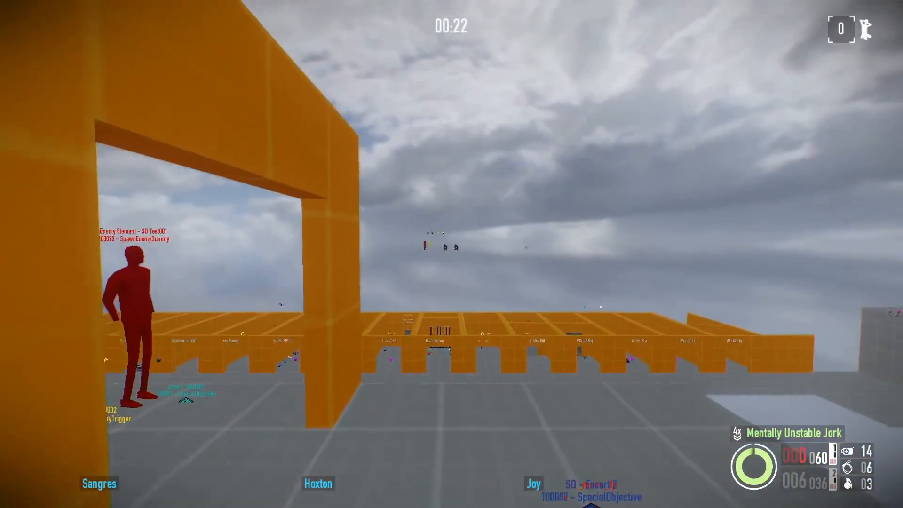
key(w)
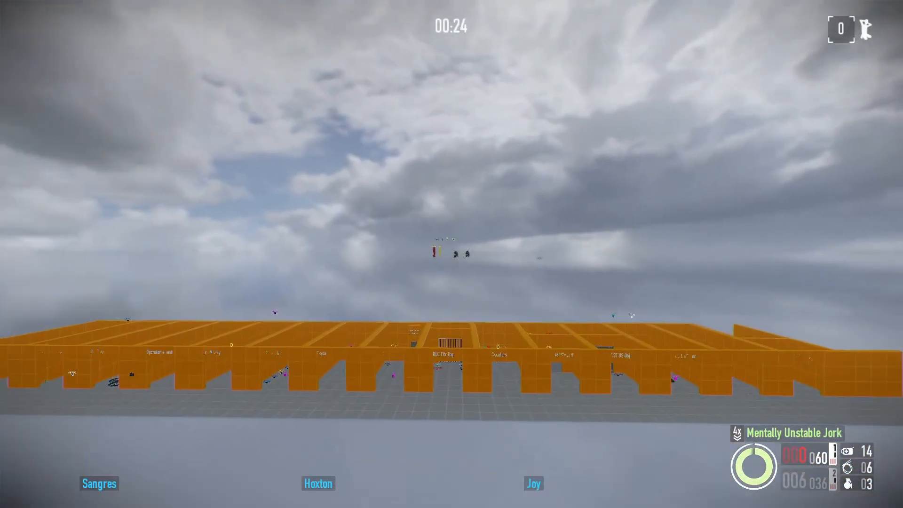
right_click(452, 254)
key(2)
click(451, 254)
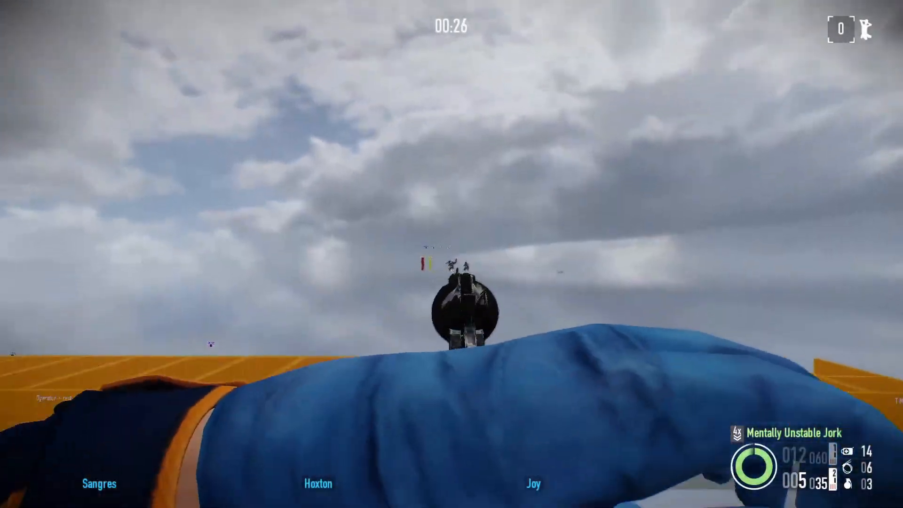
click(451, 254)
click(452, 254)
click(452, 254)
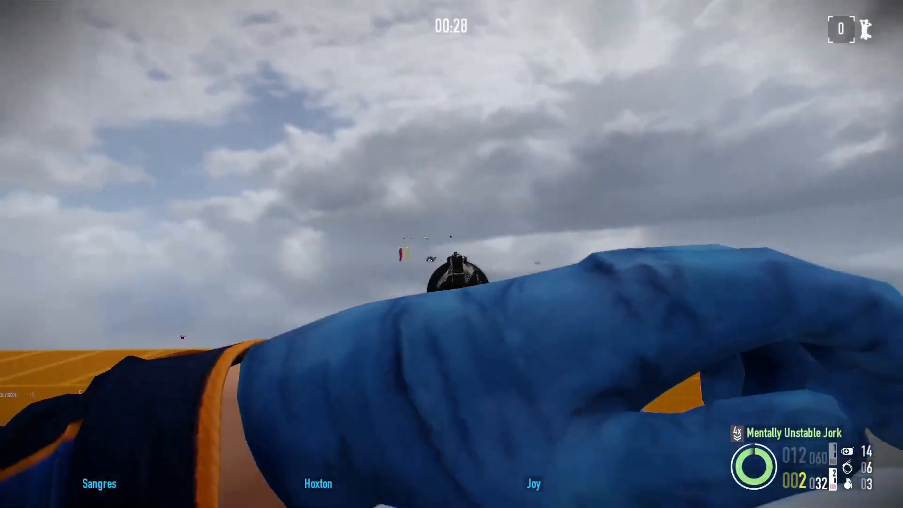
key(F10)
- Go to the assault arena in the editor and inspect the enemies that were shot from outside the portal
key(w)
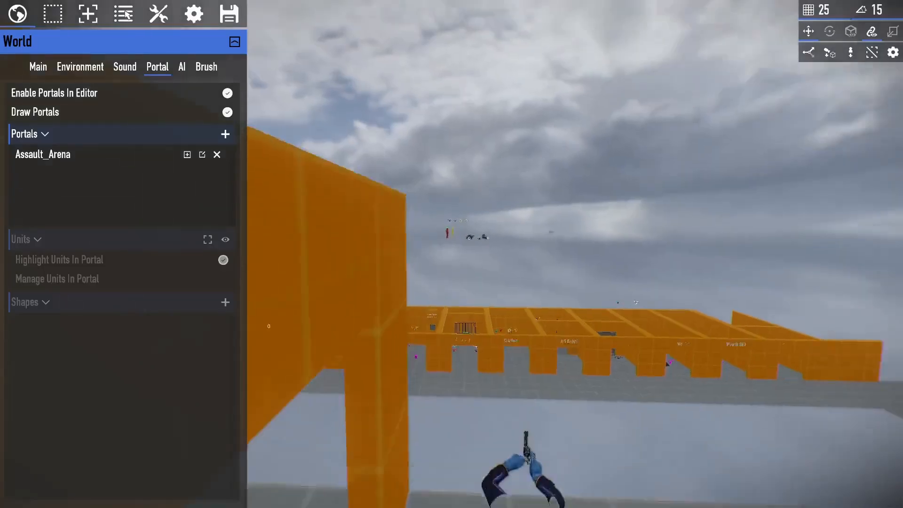
key(w)
key(w)
right_drag(819, 141, 782, 173)
key(s)
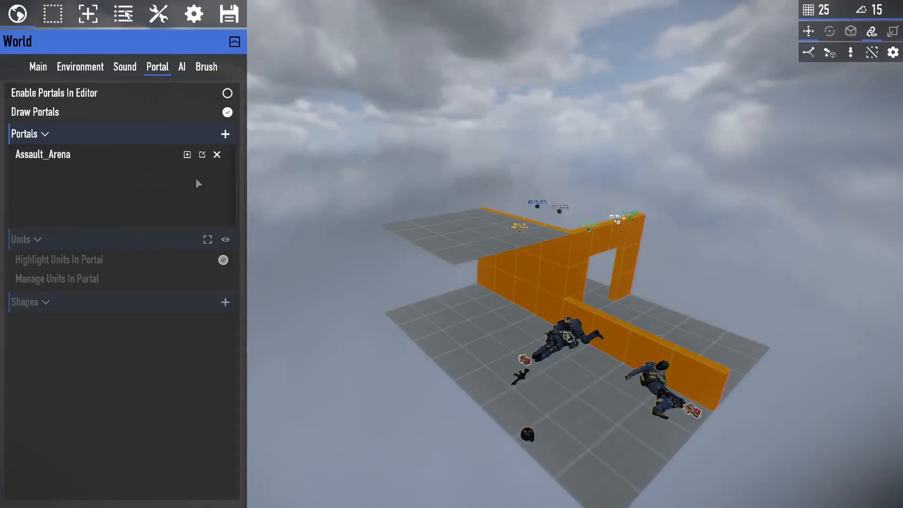
- Select the Assault_Arena portal and look through the list of units it manages
click(109, 160)
click(110, 280)
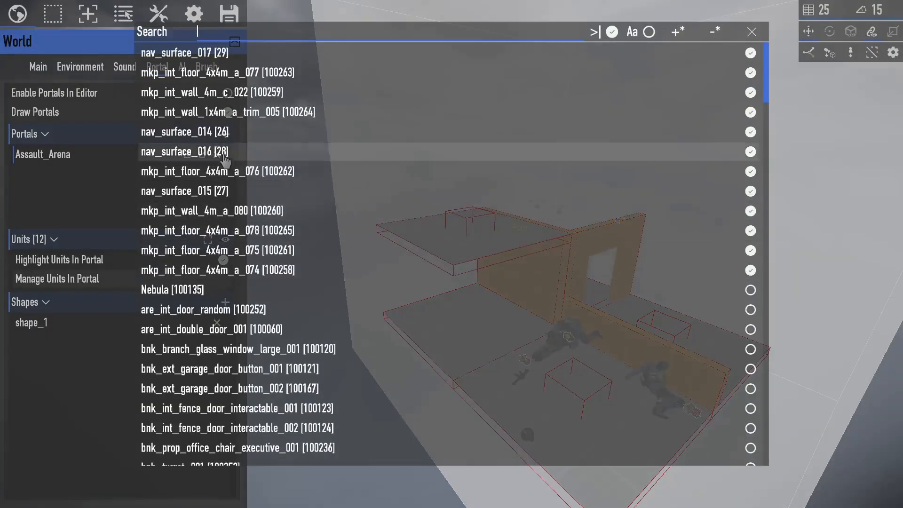
scroll(455, 148, down, 3)
scroll(455, 148, up, 3)
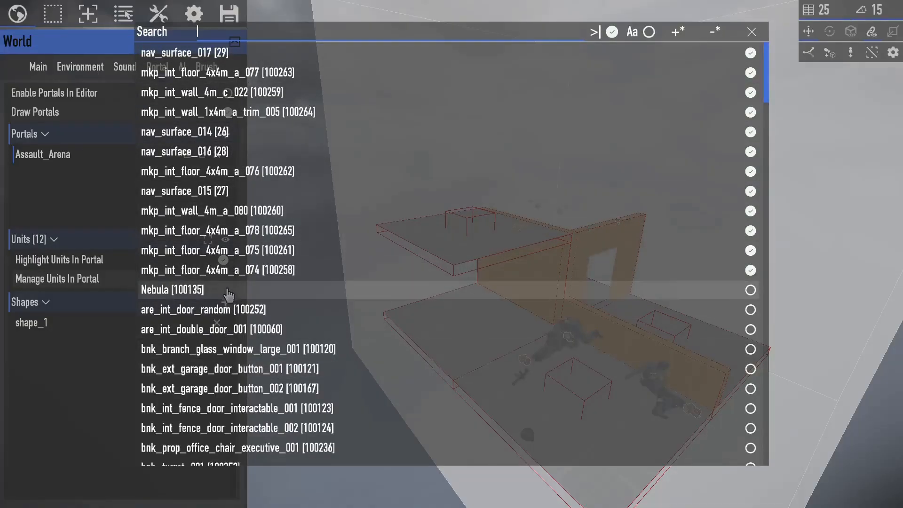
- Look through the remaining entries of the portal's unit list, close it and move away from the assault arena
scroll(227, 374, down, 8)
scroll(233, 414, down, 10)
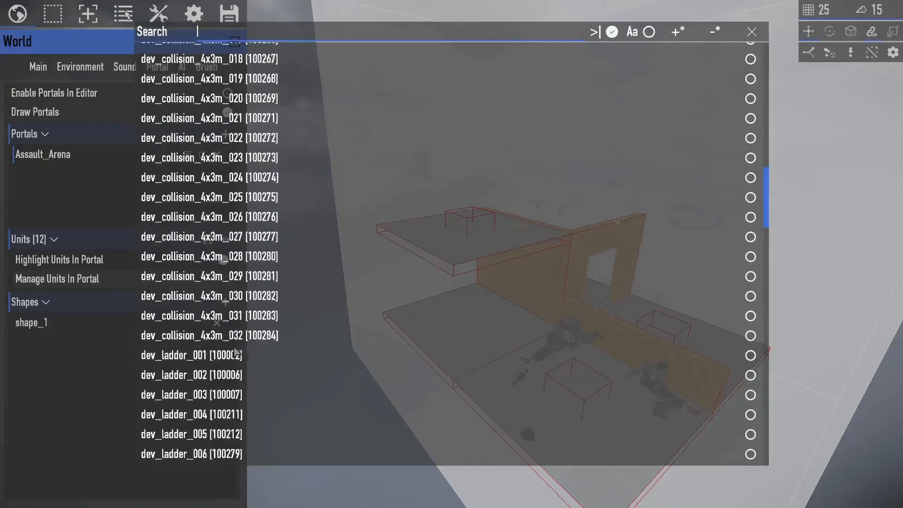
key(Escape)
right_drag(394, 340, 325, 342)
key(s)
- Search the level's elements for "tea" and select the Teammate Comment element to view its settings
click(88, 14)
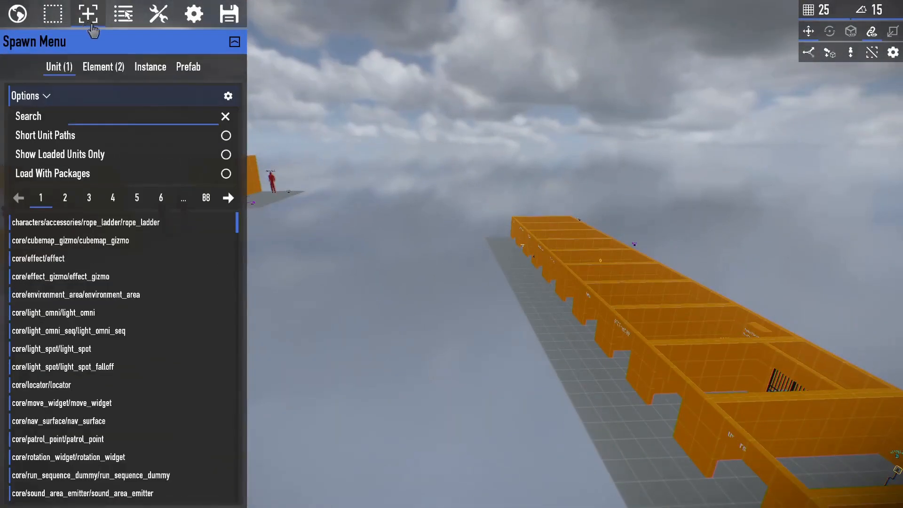
click(123, 13)
click(116, 66)
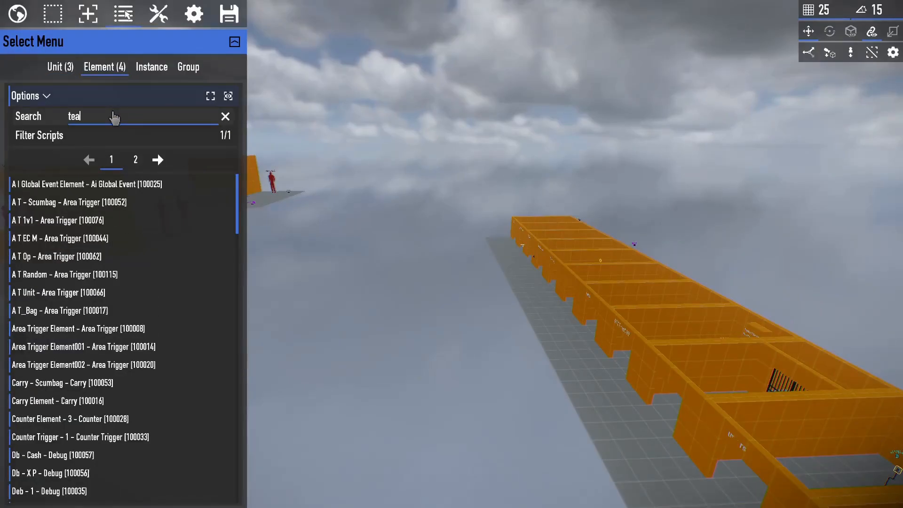
click(140, 191)
scroll(3, 332, down, 3)
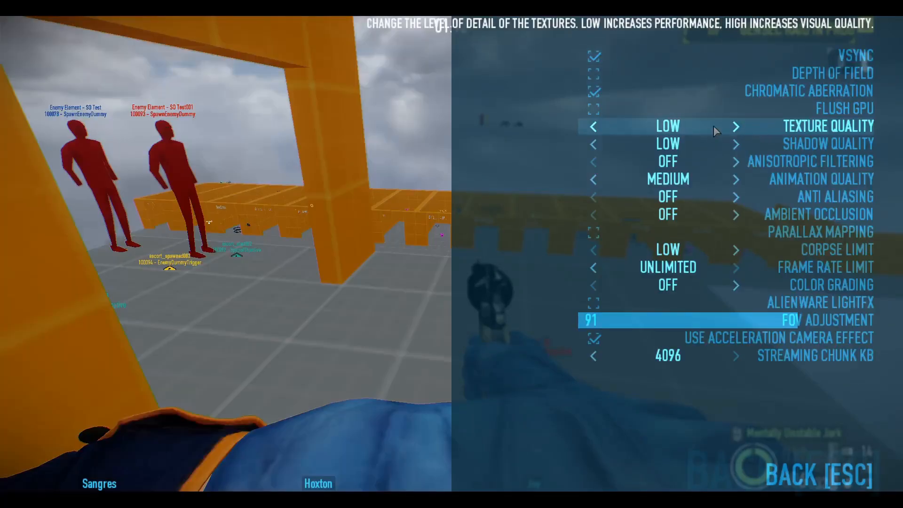
- Set the texture quality to High in the advanced video options and return to the game
click(714, 127)
click(603, 272)
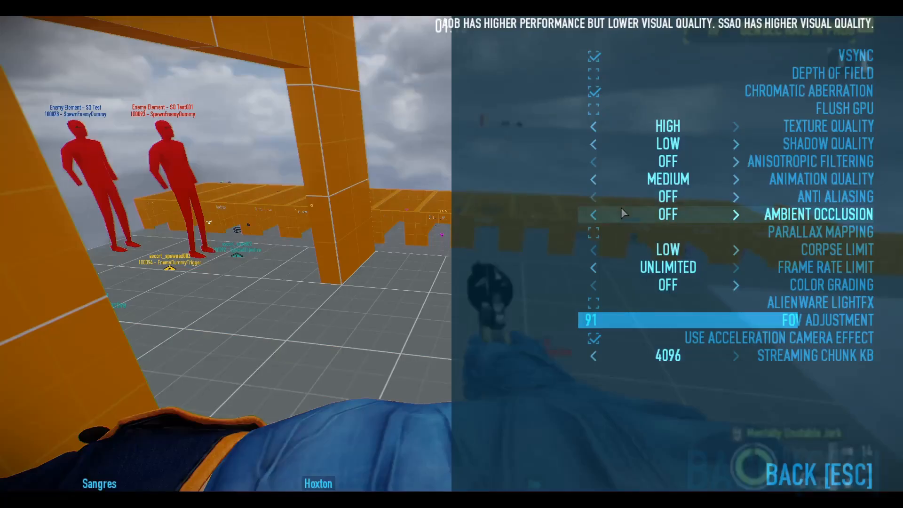
click(804, 478)
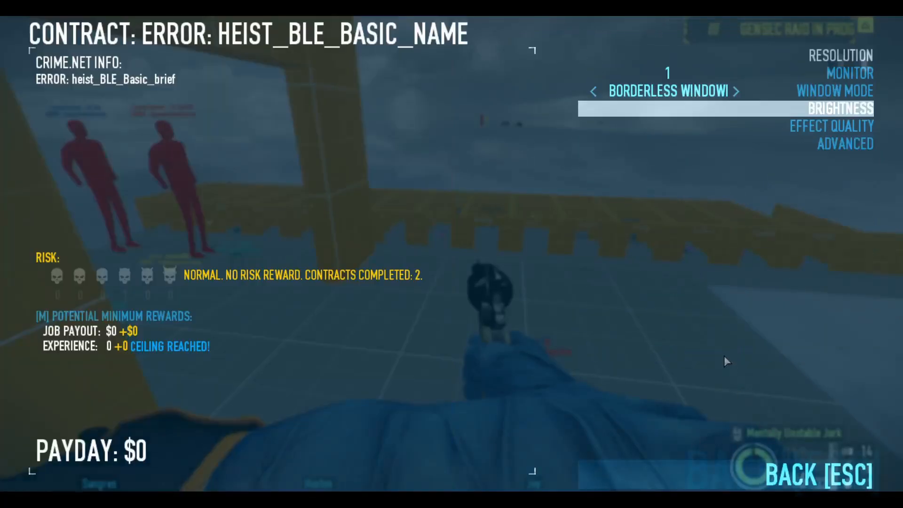
key(Escape)
key(Escape)
key(Escape)
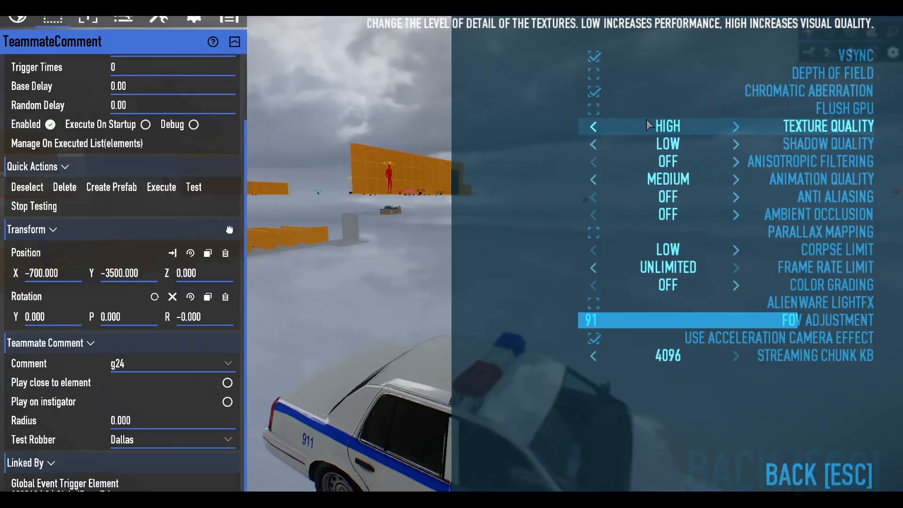
- Set the texture quality to Medium in the advanced video options
click(648, 123)
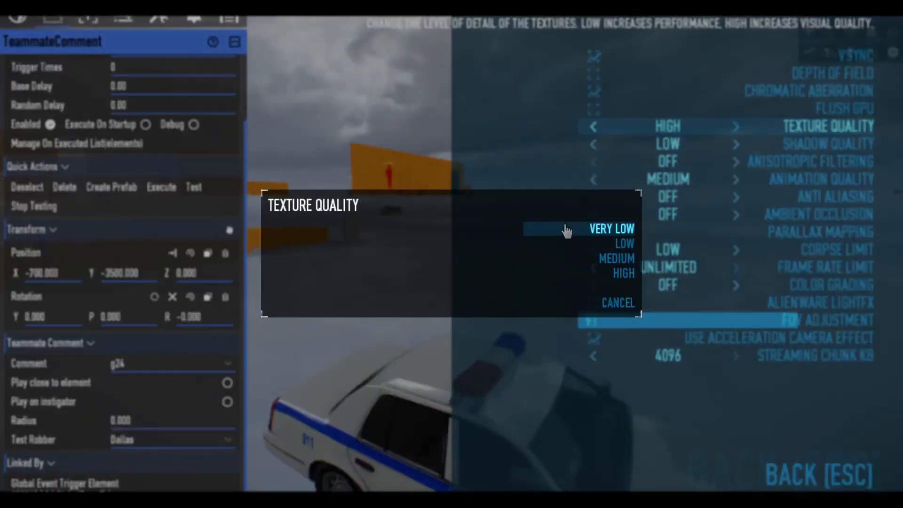
click(603, 258)
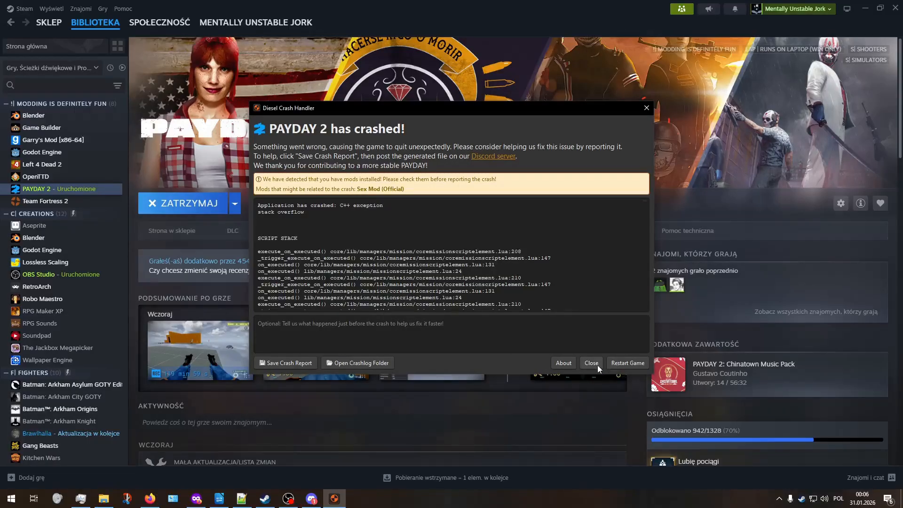
- Close the crash report and browse from the C: drive to the user's profile folder
click(591, 363)
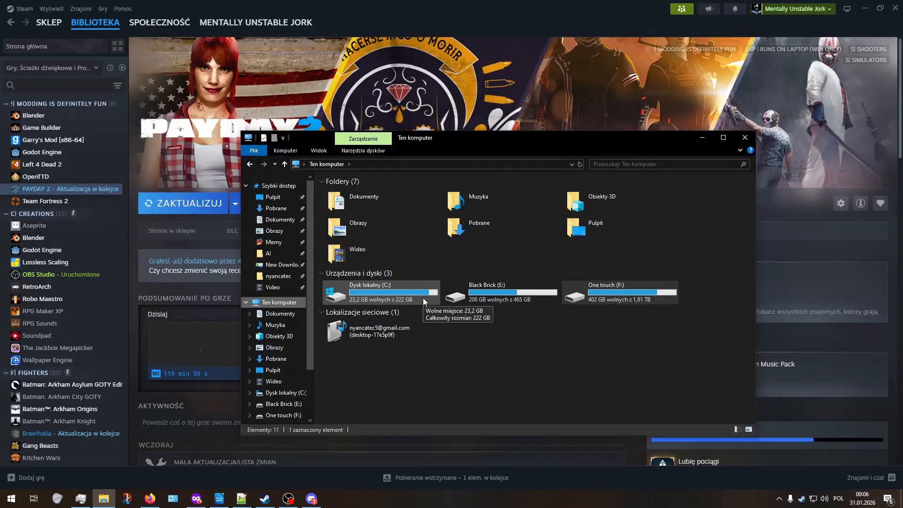
double_click(423, 298)
double_click(365, 295)
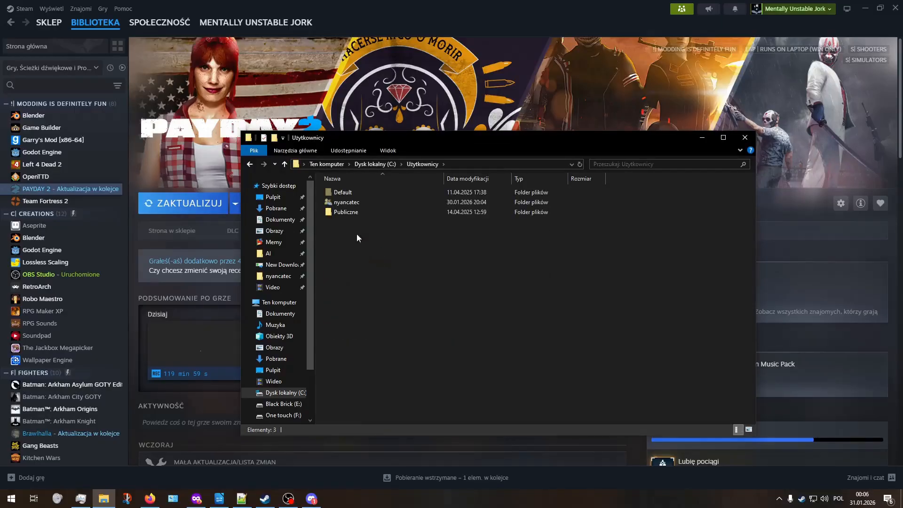
double_click(362, 203)
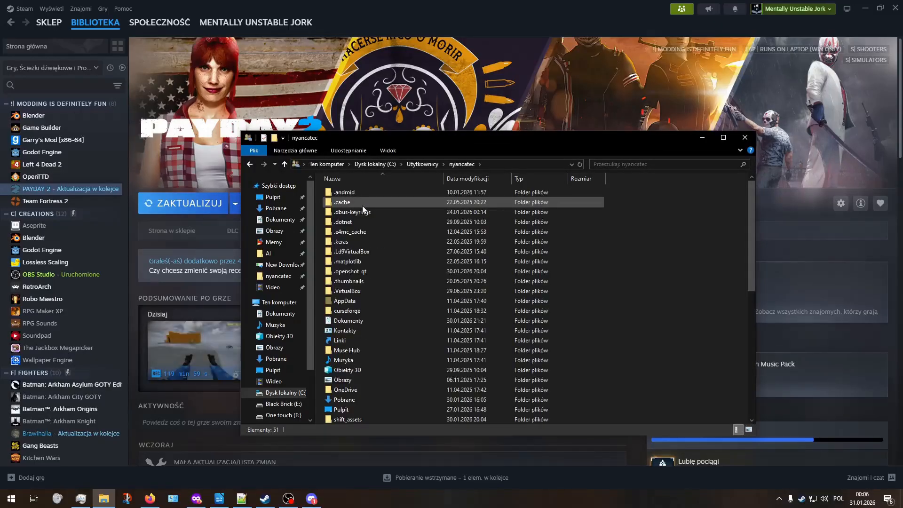
- Turn the display of hidden items in the profile folder off and on again
click(394, 152)
click(613, 184)
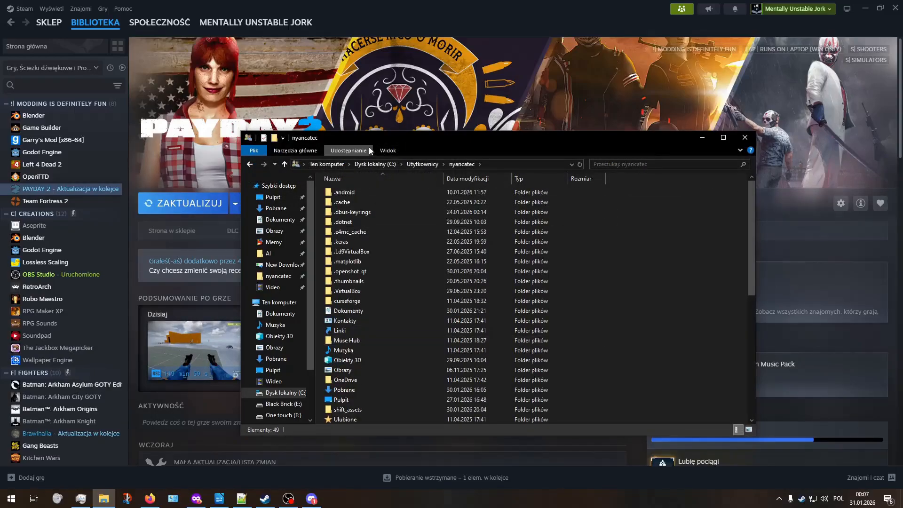
click(386, 151)
click(611, 186)
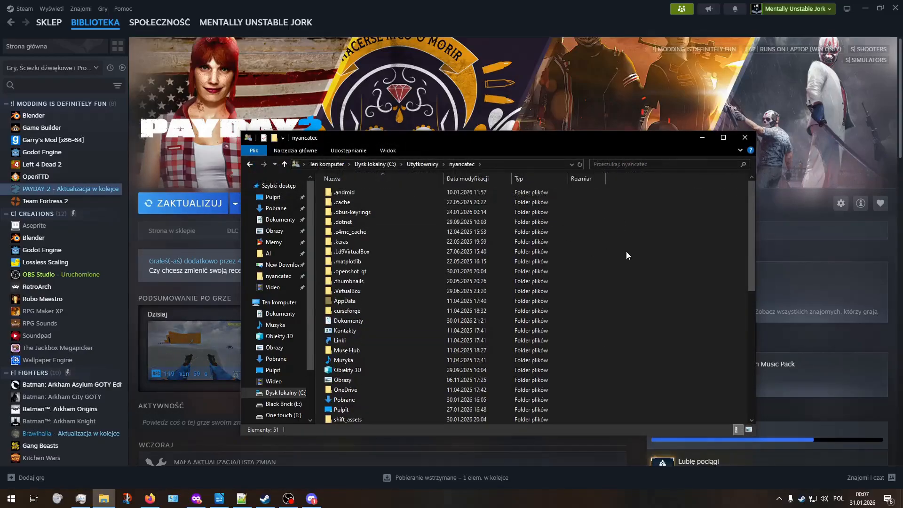
- Open crash.txt from the AppData\Local\PAYDAY 2 folder to read the crash log
double_click(345, 305)
double_click(370, 192)
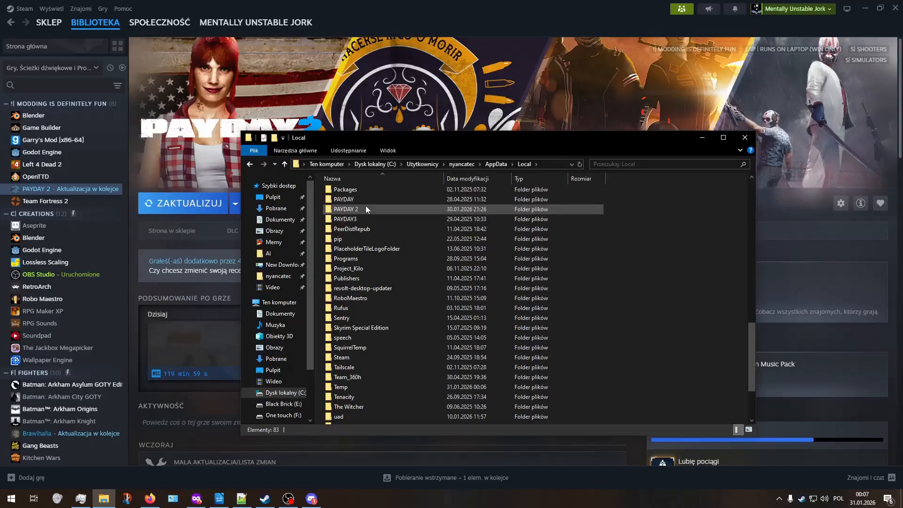
double_click(365, 205)
double_click(367, 212)
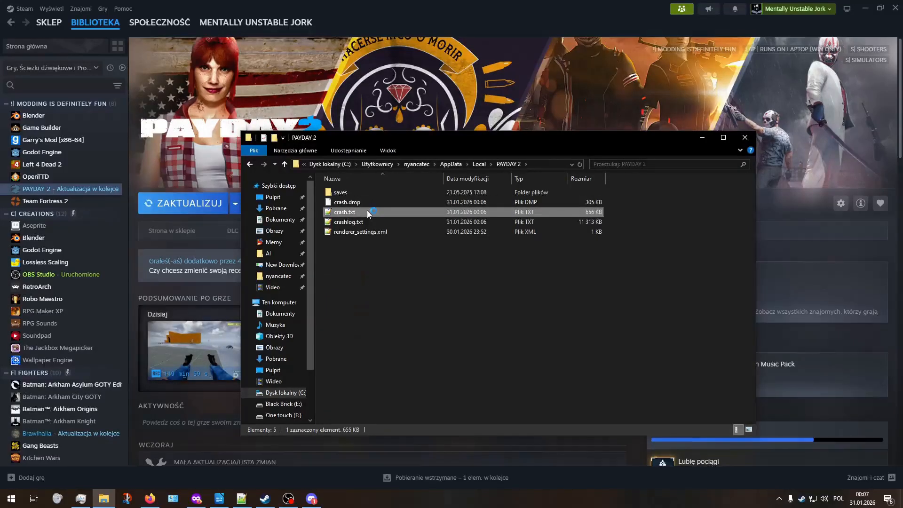
click(479, 287)
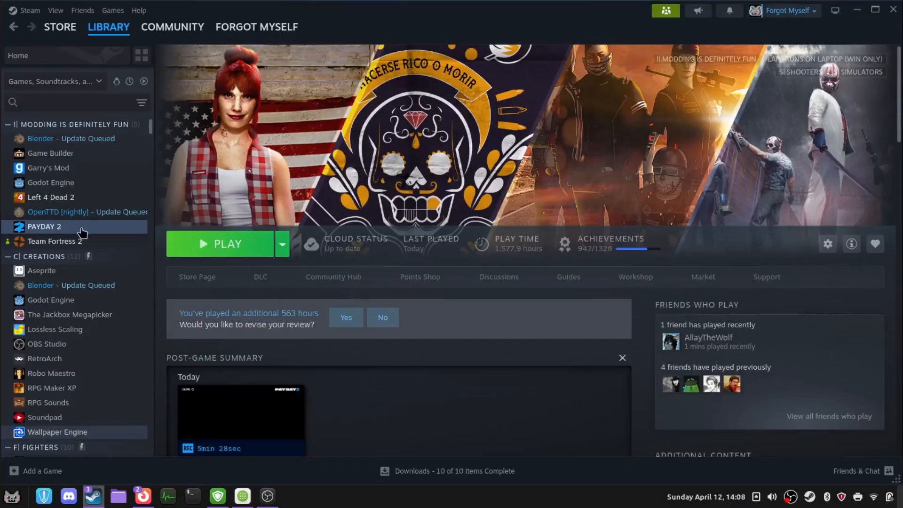
- Browse the local files of PAYDAY 2 from the Steam library
click(82, 230)
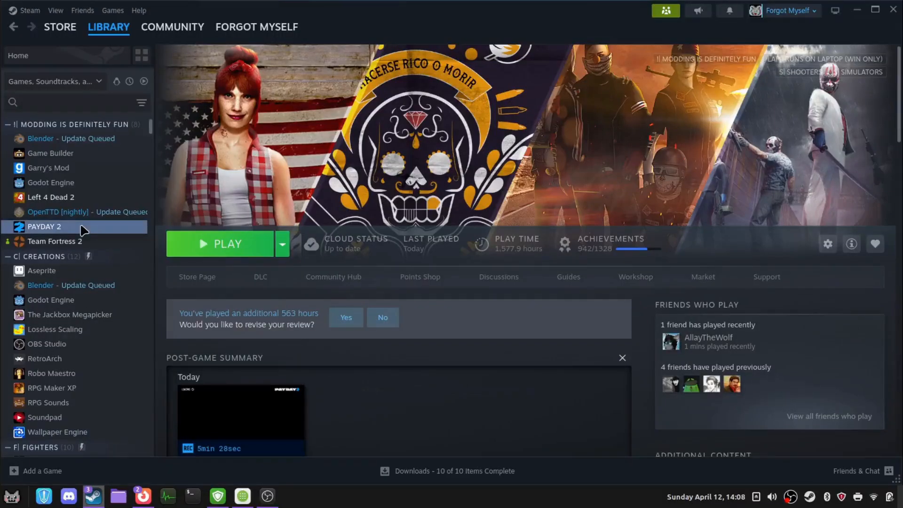
right_click(82, 230)
mouse_move(139, 314)
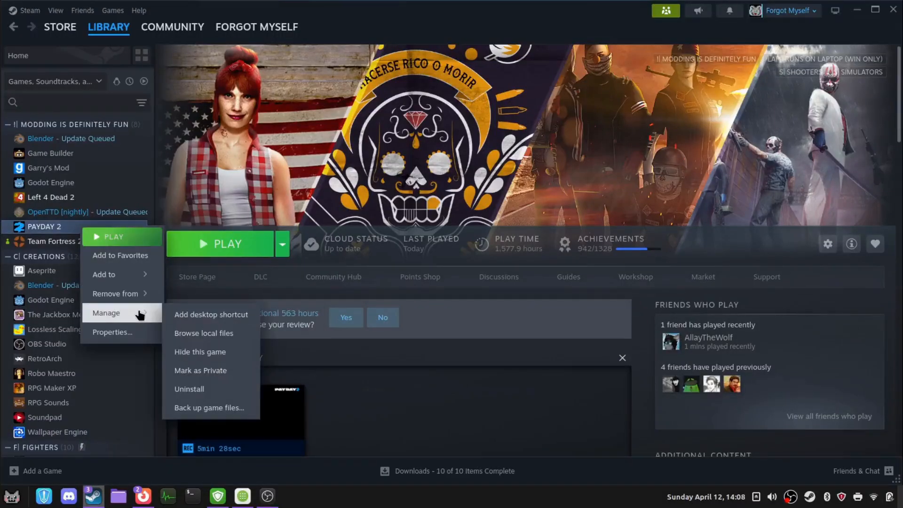
click(180, 333)
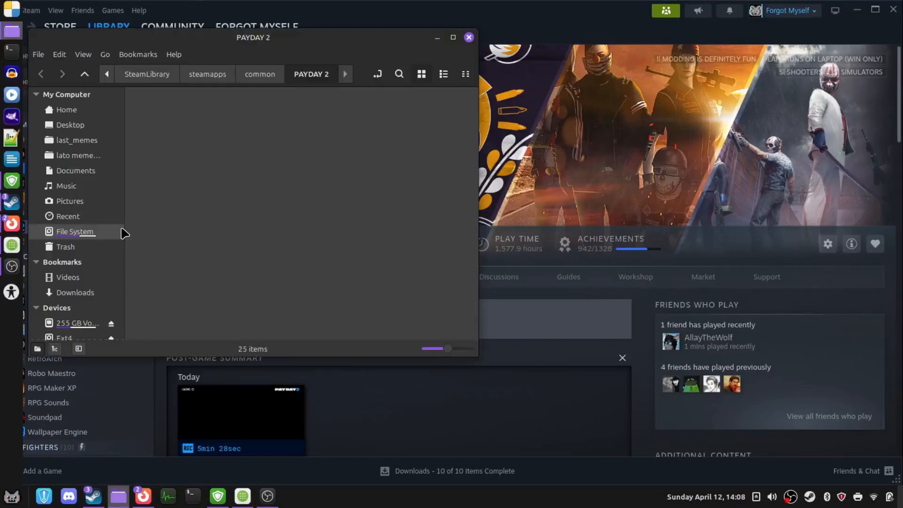
- Go up to the steamapps folder and navigate through compatdata/218620/pfx towards the game's crash log location on Linux
click(215, 78)
double_click(227, 131)
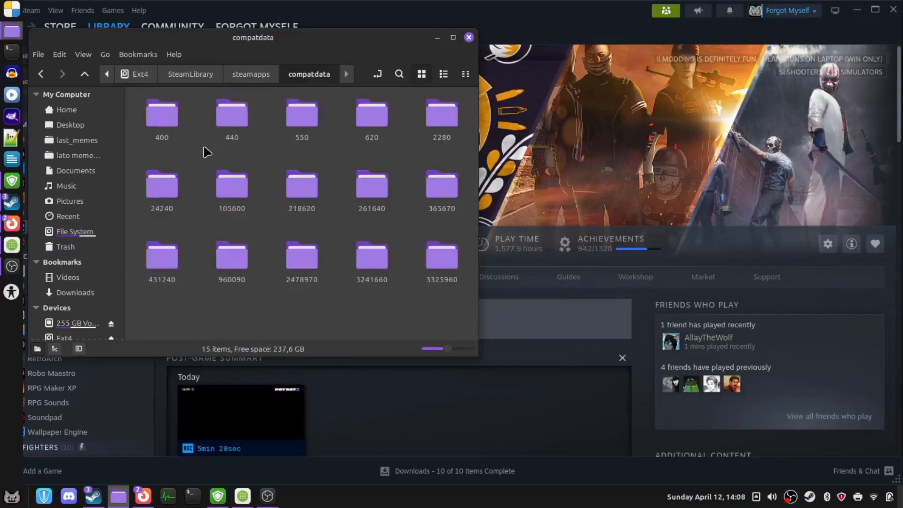
double_click(285, 203)
double_click(173, 130)
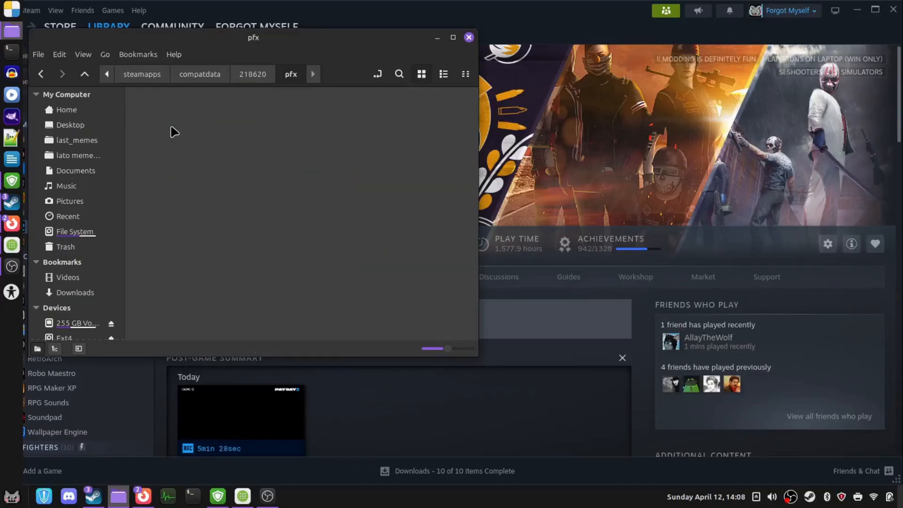
double_click(232, 118)
click(440, 115)
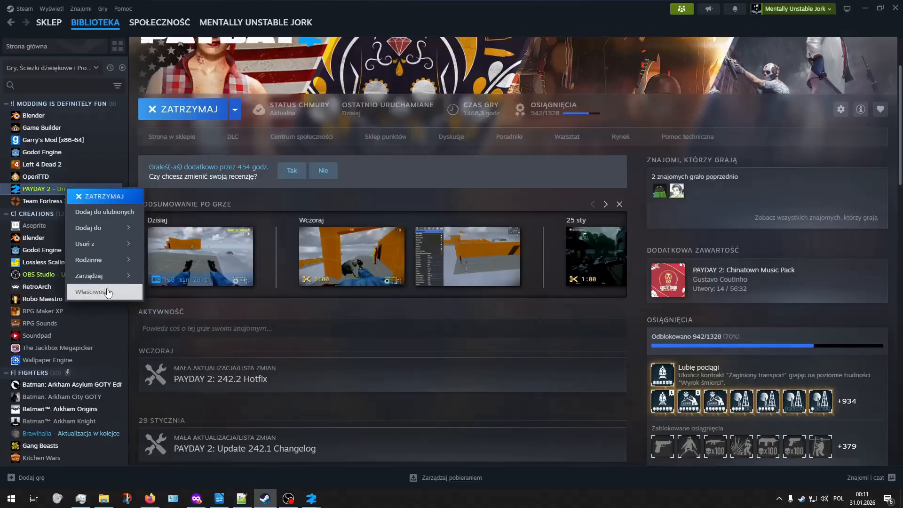
- Open the properties of PAYDAY 2 in Steam and look at its launch options
click(94, 288)
click(385, 359)
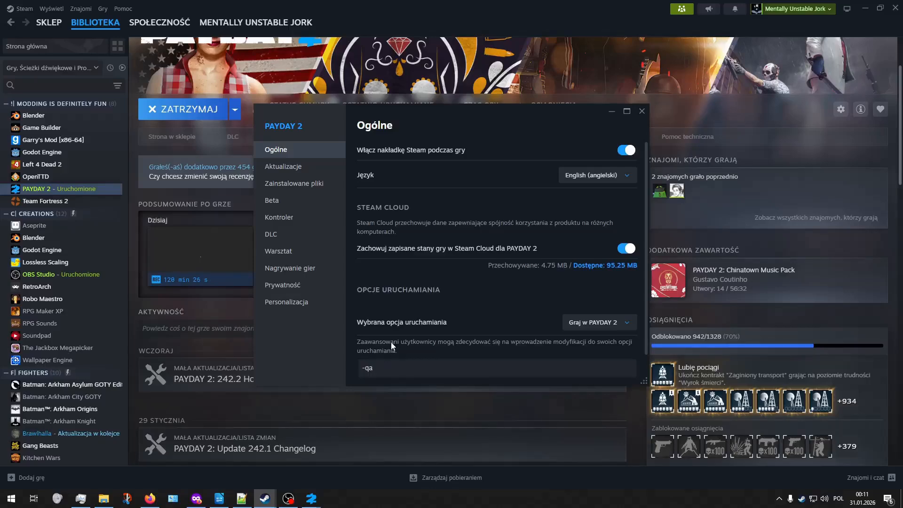
scroll(423, 330, down, 1)
click(572, 289)
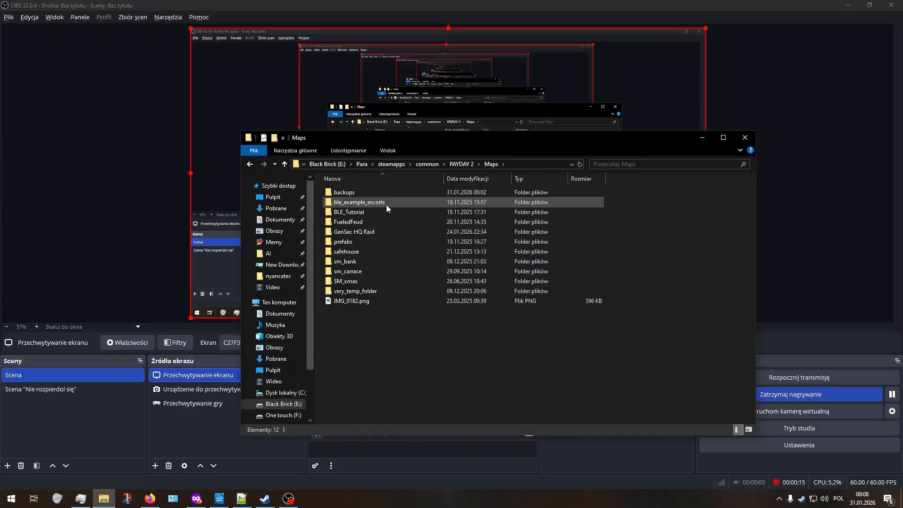
- Open add.xml from the BLE_Tutorial\levels\BLE_Day folder inside the game's Maps folder
double_click(388, 211)
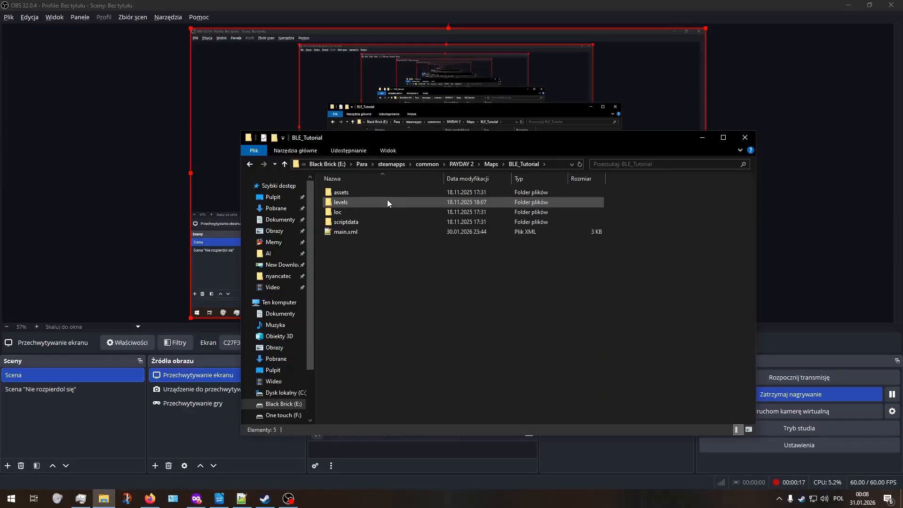
double_click(381, 200)
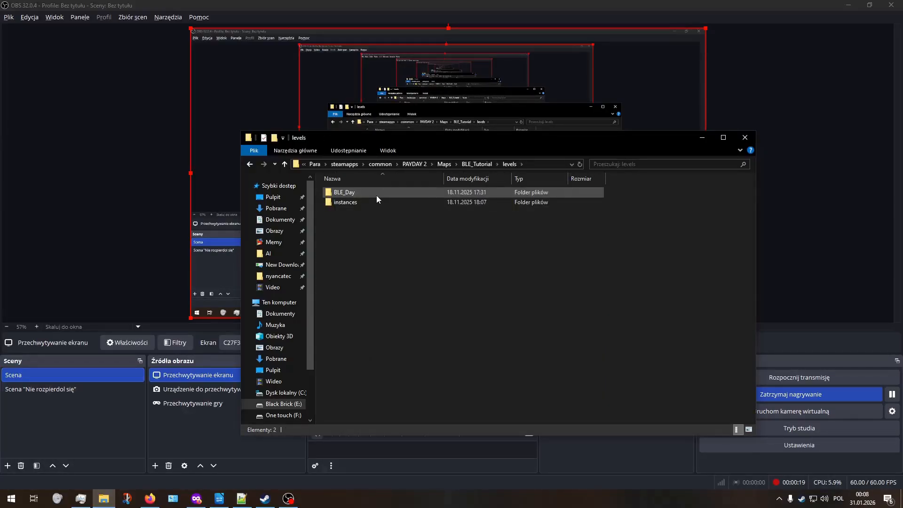
double_click(376, 196)
double_click(369, 222)
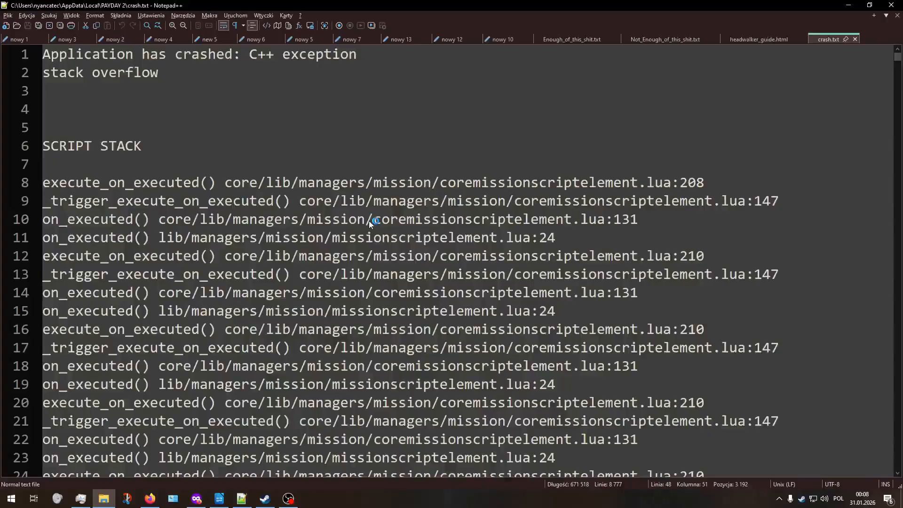
- Replace the entire contents of add.xml with an empty <table directory="assets"> </table> block
drag(51, 74, 153, 275)
scroll(153, 274, down, 20)
scroll(153, 275, down, 2)
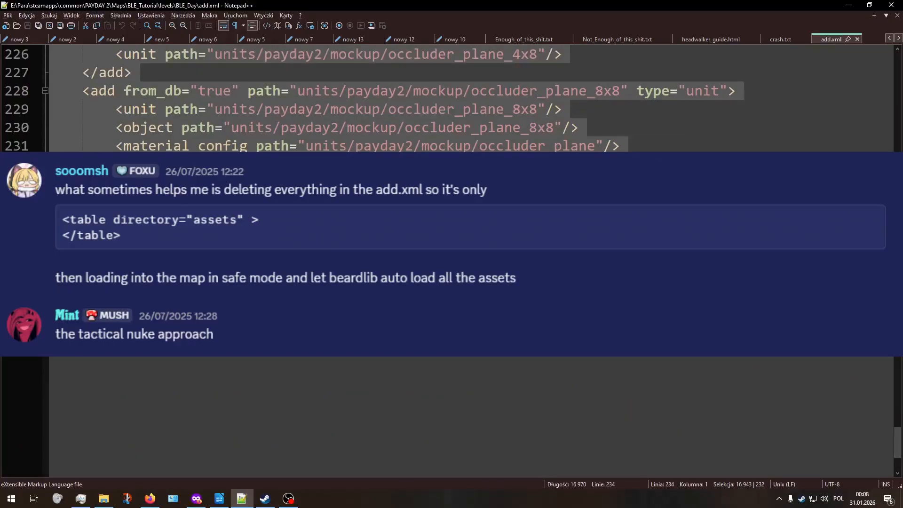
text(<table directory="assets"> </table>)
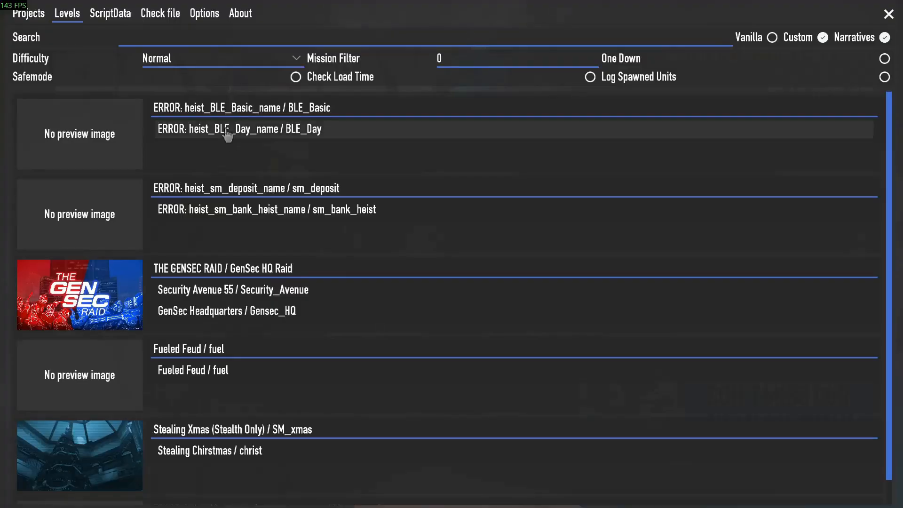
- Load the BLE_Day level in the editor, review and dismiss the list of unloaded units, and move through the map
click(228, 134)
click(342, 268)
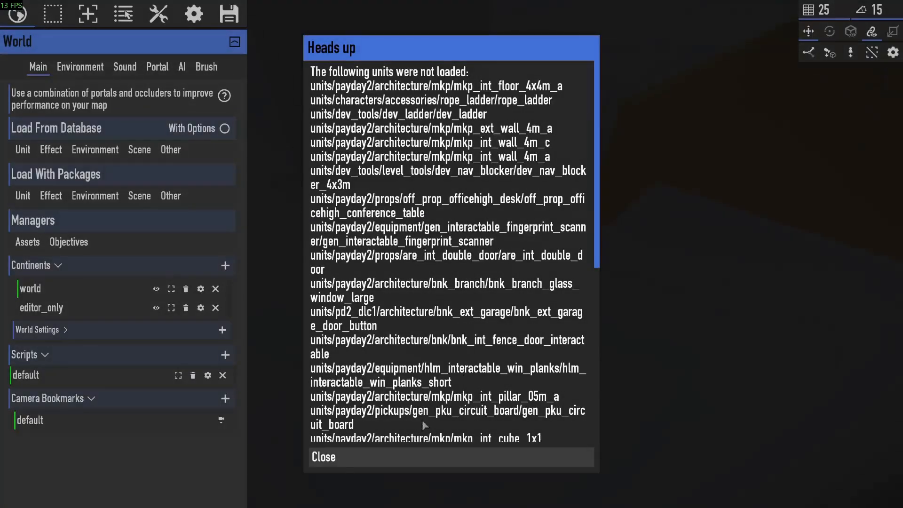
scroll(402, 426, down, 5)
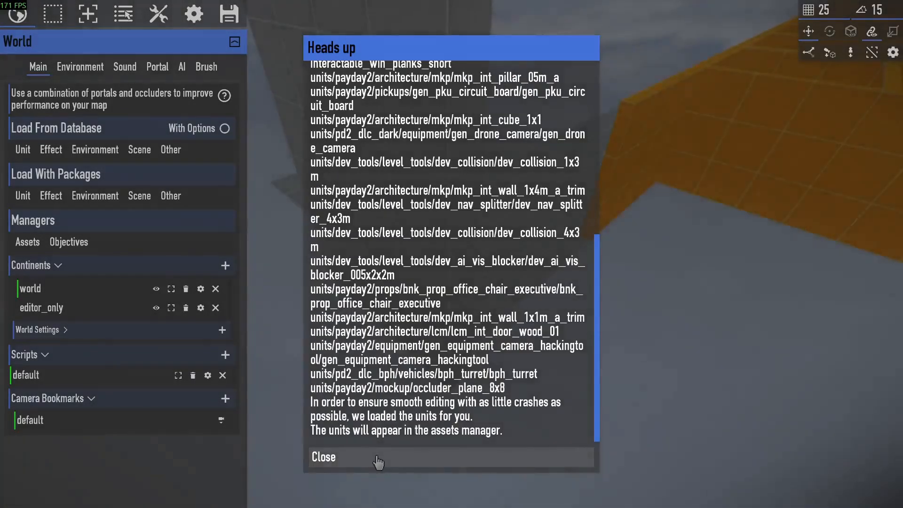
click(377, 457)
key(w)
right_drag(440, 398, 471, 302)
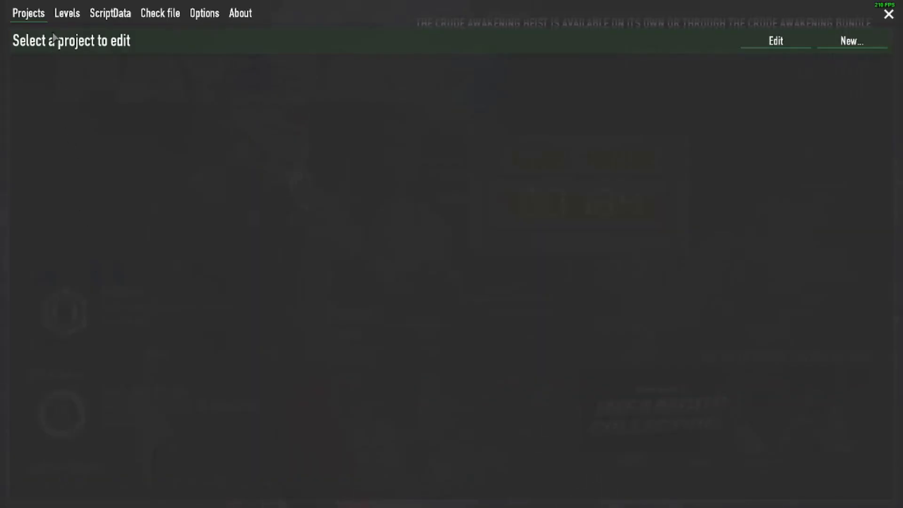
- Load a custom level with Safemode enabled and open its assets manager
click(67, 14)
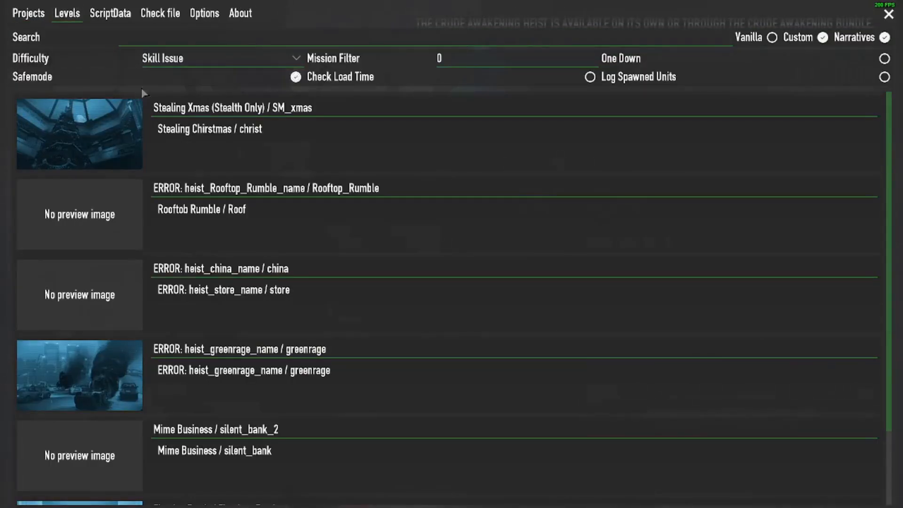
click(224, 75)
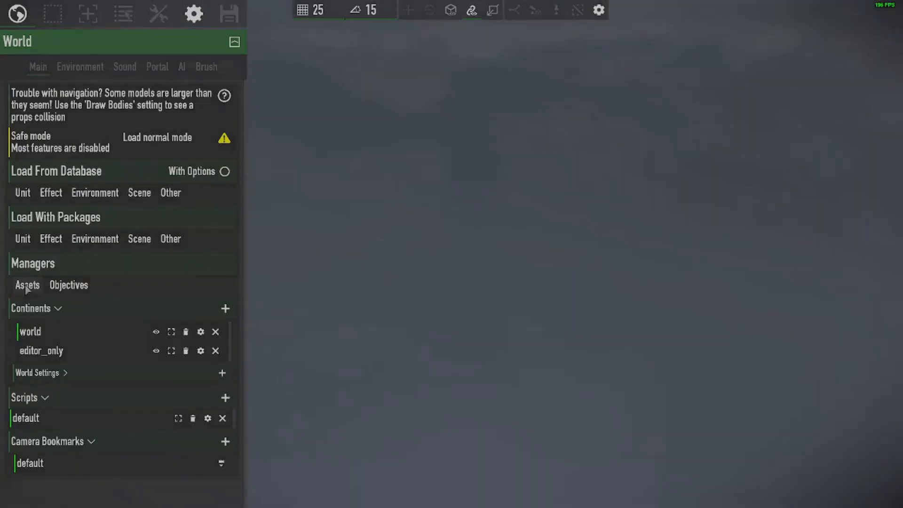
click(28, 285)
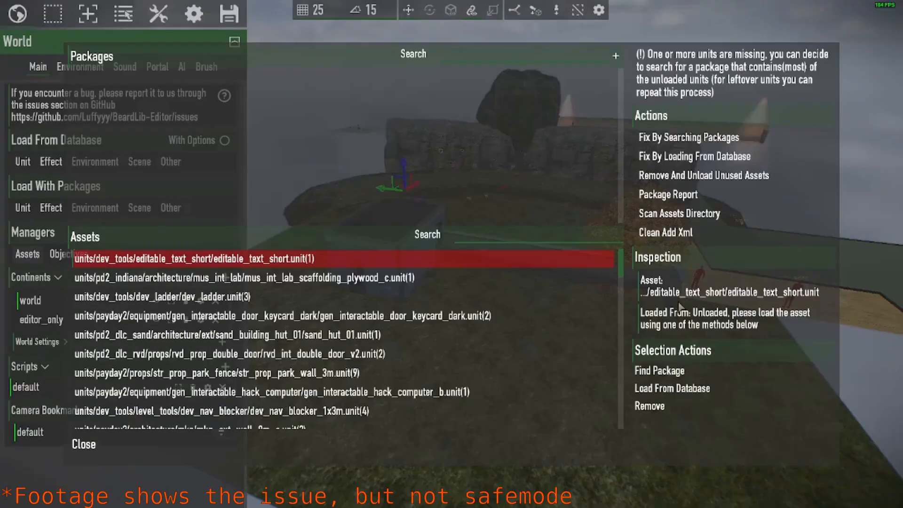
- Import the missing editable_text_short unit from the database, including network units and sound banks
click(687, 390)
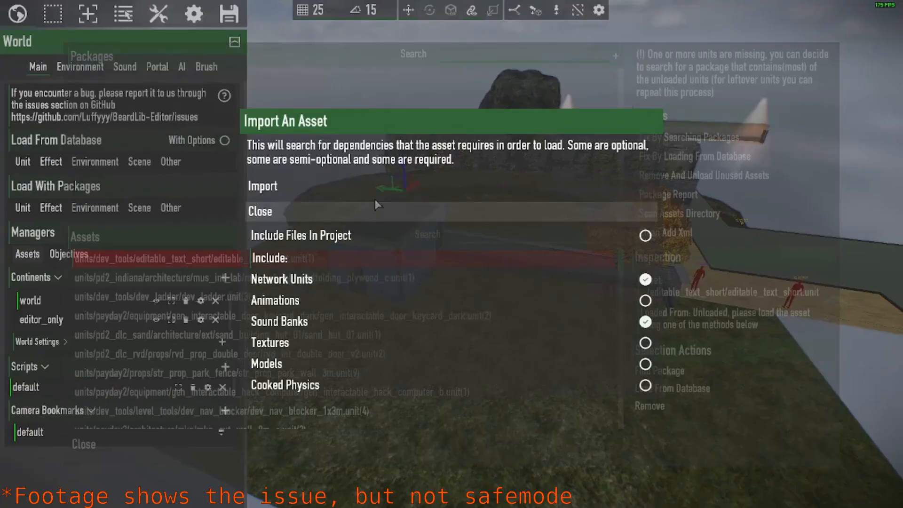
click(376, 187)
- Remove the bor_interactable_door_workshop units from the level, and remove and unload their asset
click(325, 279)
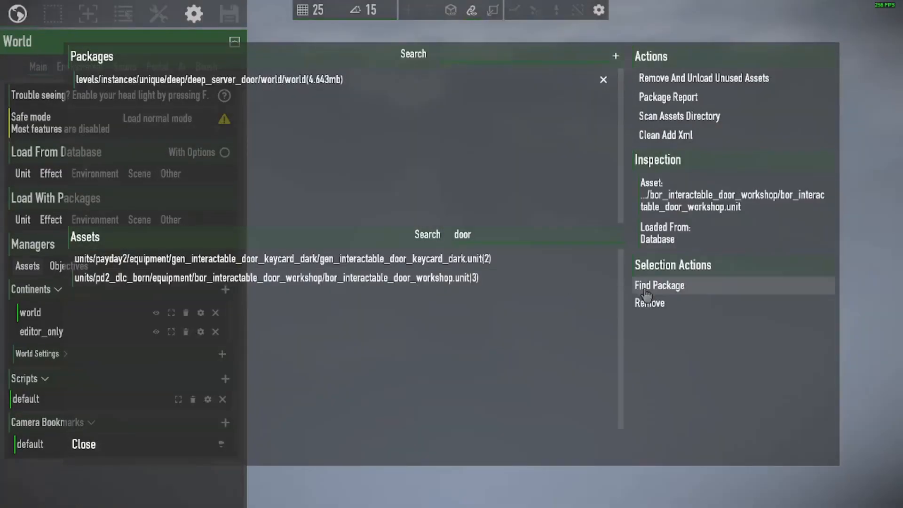
click(708, 302)
click(494, 270)
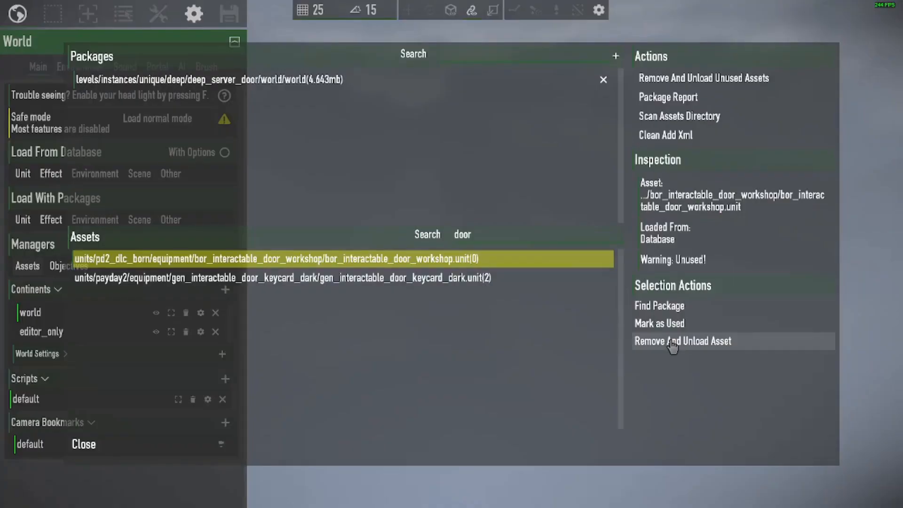
click(673, 343)
click(473, 270)
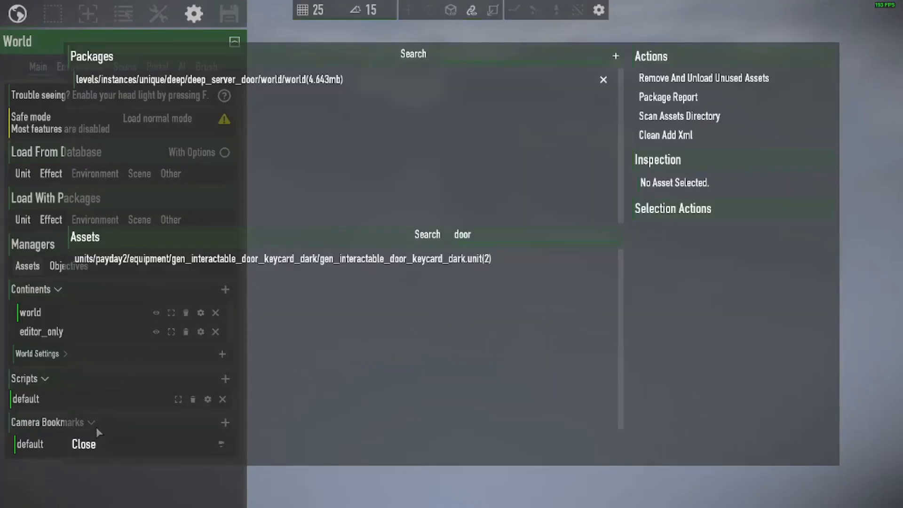
- Close the asset manager and load the level in normal mode instead of safe mode
click(94, 440)
click(158, 119)
click(380, 272)
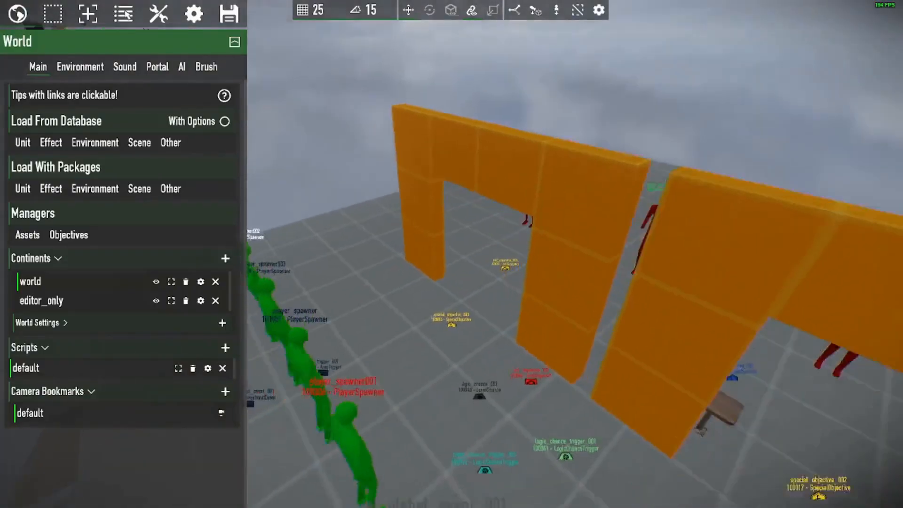
- Fly around the loaded level to examine the door walls, spawners and mission elements placed on the floor
right_drag(424, 330, 441, 330)
right_drag(599, 284, 332, 37)
key(w)
key(w)
scroll(367, 231, up, 3)
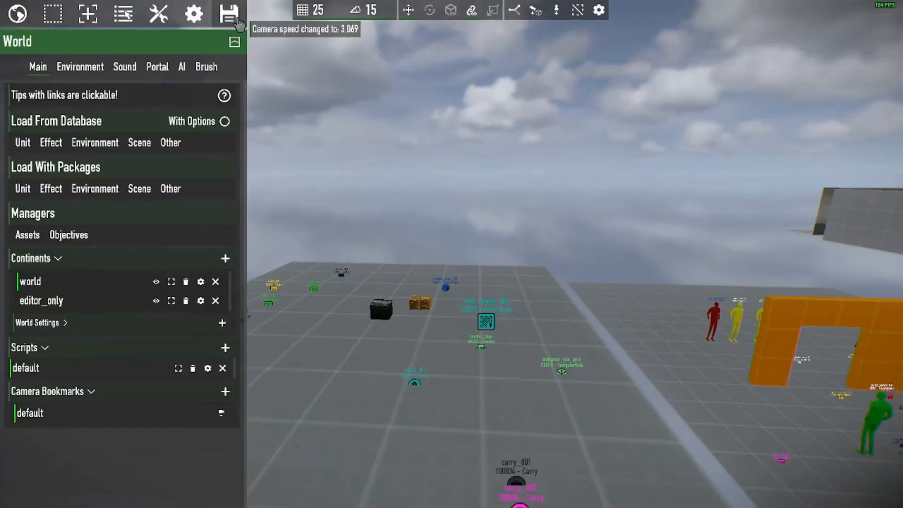
key(s)
right_drag(446, 255, 499, 263)
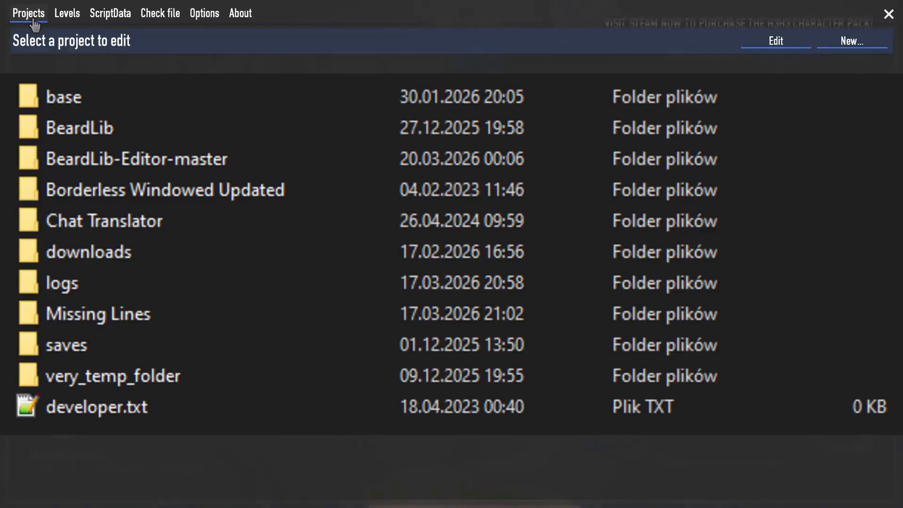
- Show the editor's list of custom levels
click(67, 20)
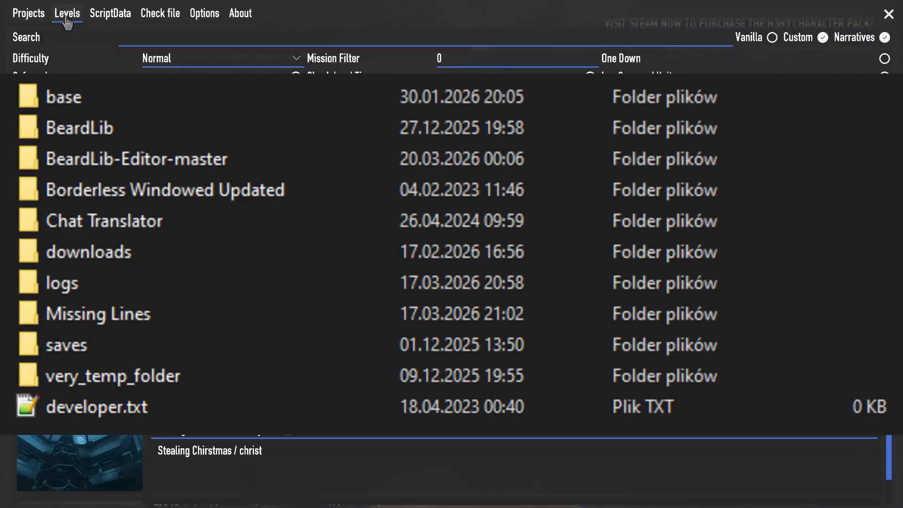
key(alt+Tab)
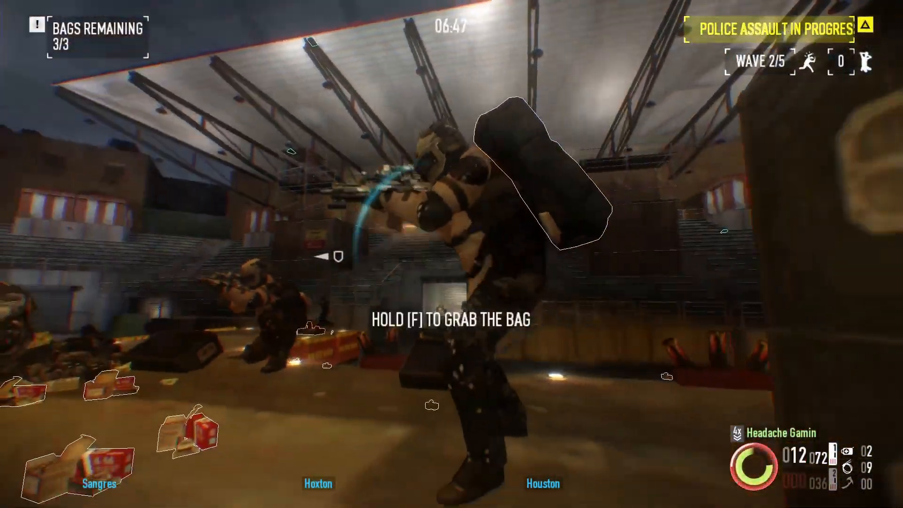
key(f)
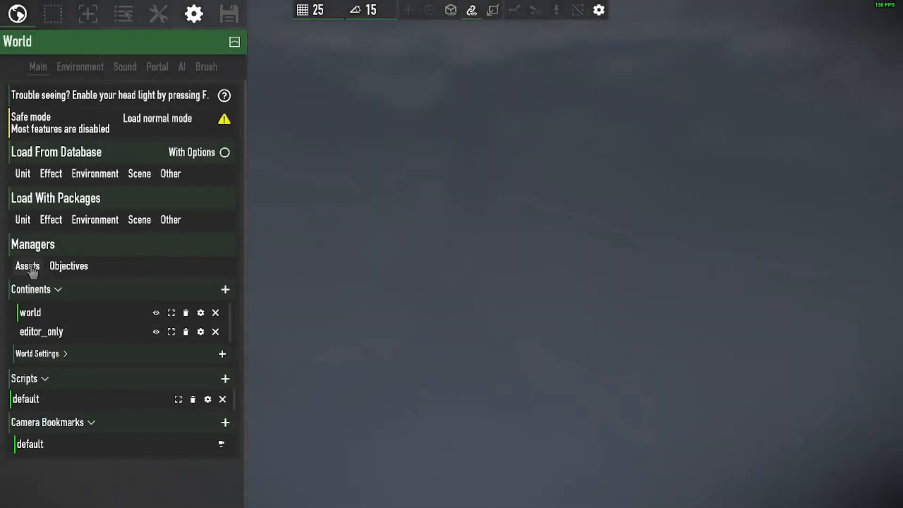
- Filter the level's assets by "door" and run a search for packages containing the gen_interactable_door_keycard_dark unit
click(27, 266)
click(468, 241)
text(doo)
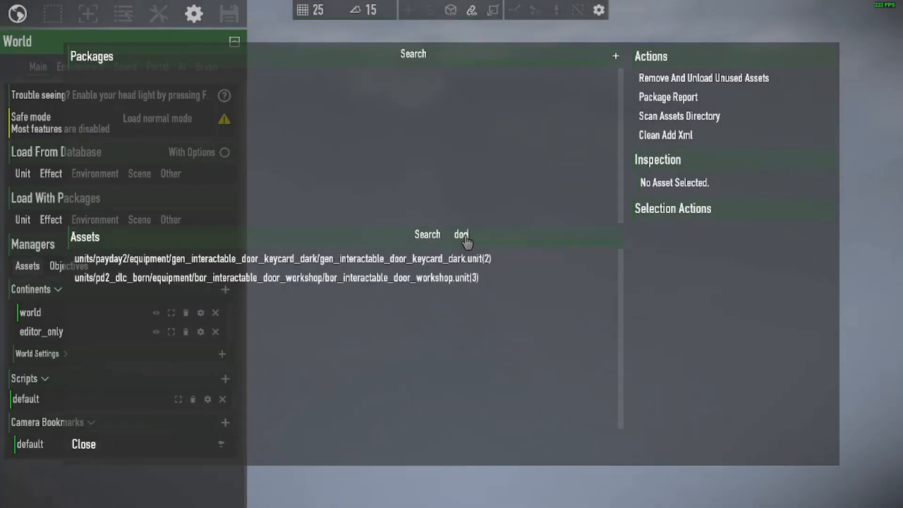
text(r)
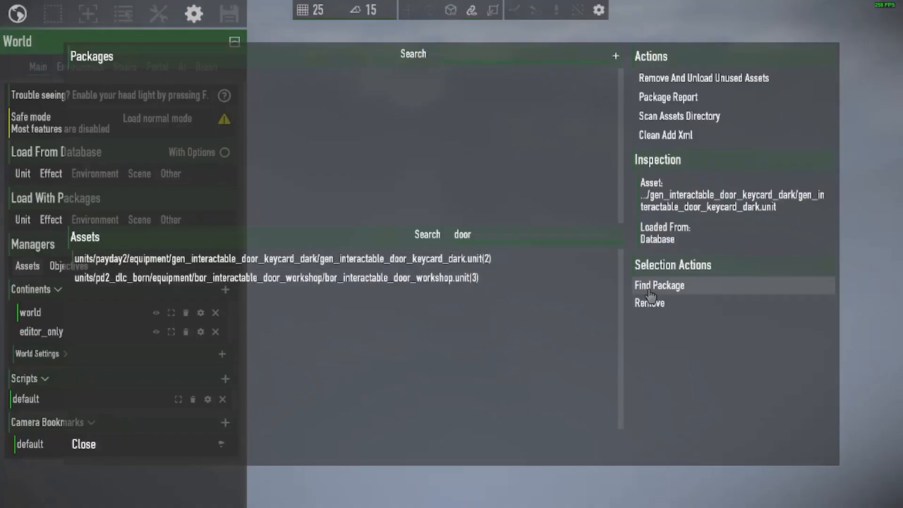
click(650, 290)
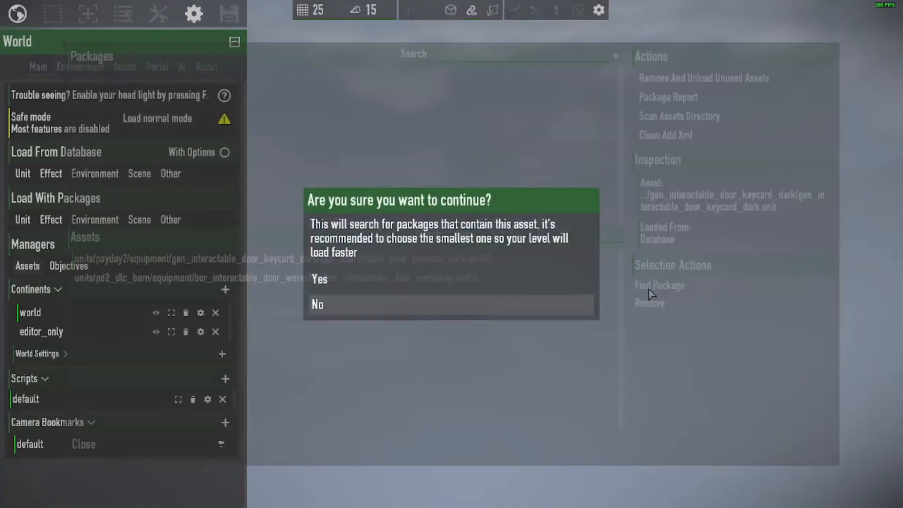
click(522, 289)
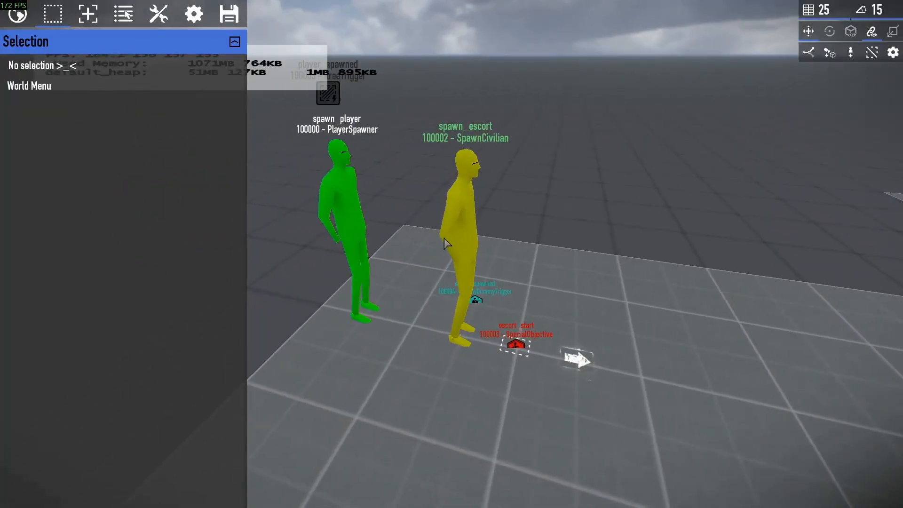
- Set the civilian unit of the spawn_escort element to civ_acc_prop_camera, filtering the unit list by "acc"
click(446, 244)
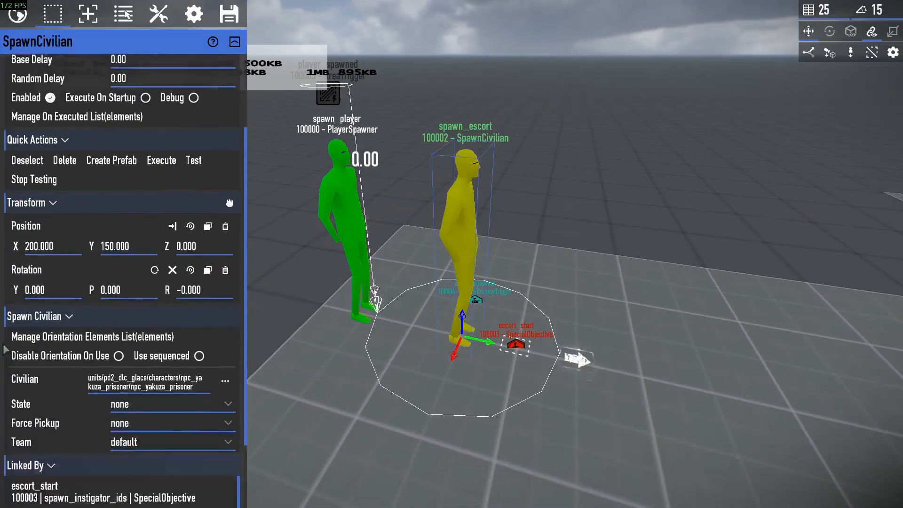
click(226, 304)
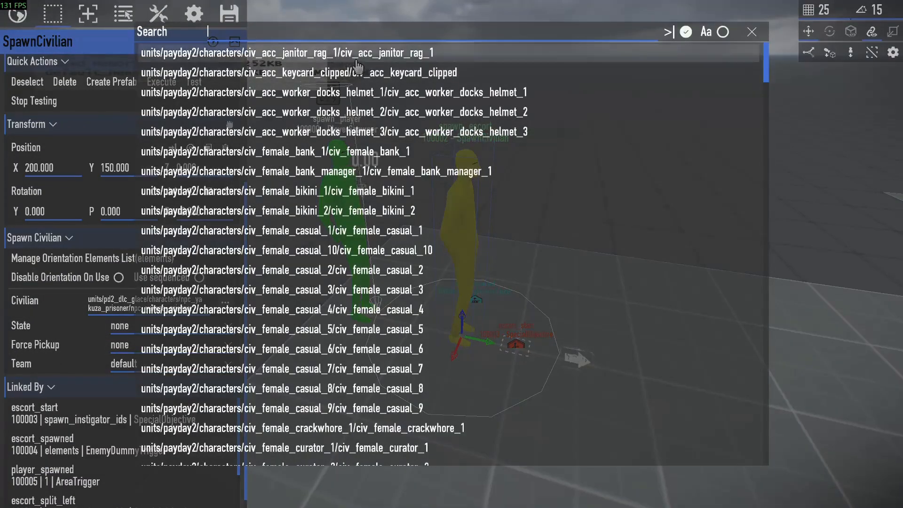
text(acc)
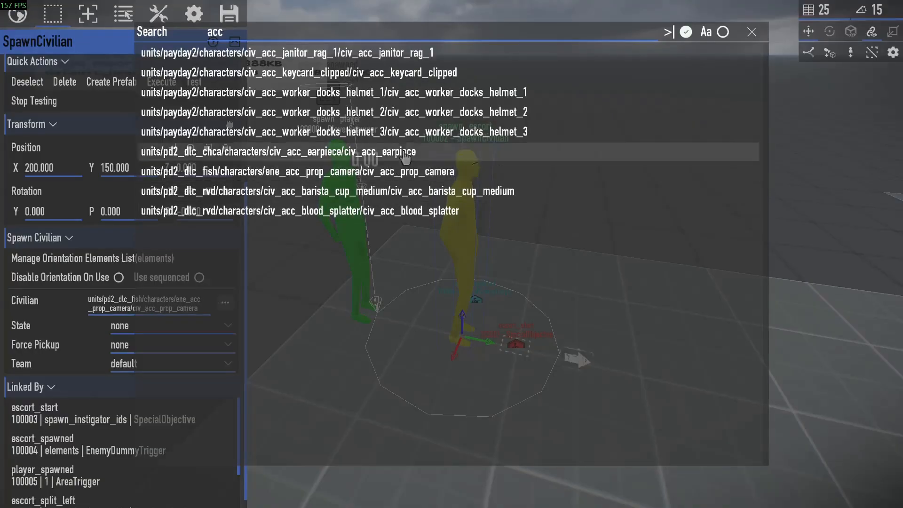
click(397, 172)
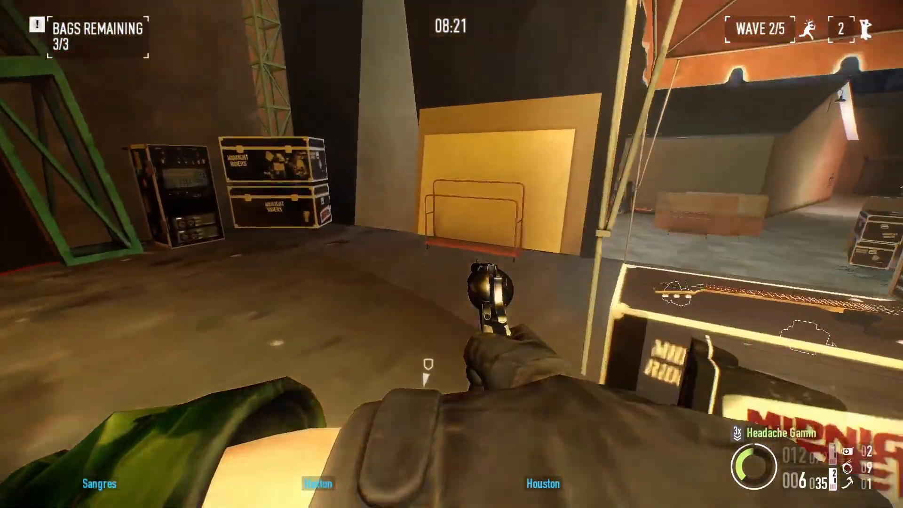
key(3)
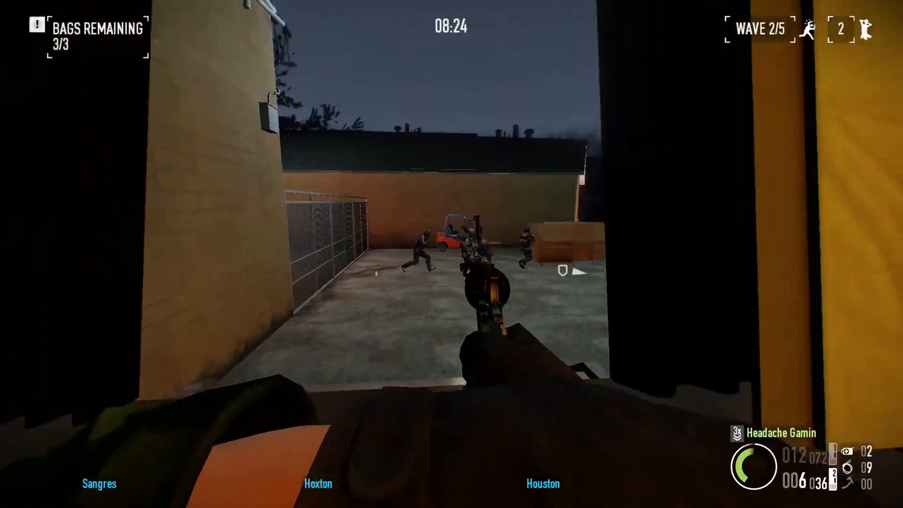
click(451, 254)
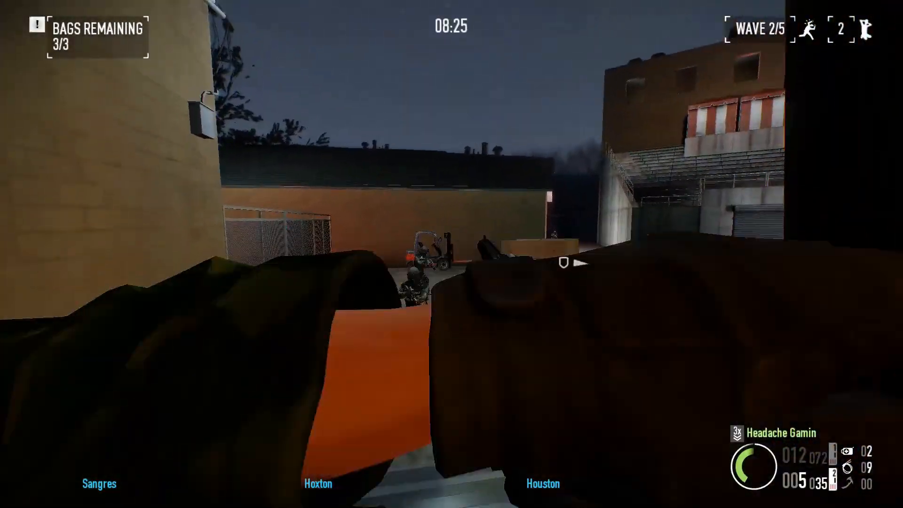
click(452, 254)
click(451, 254)
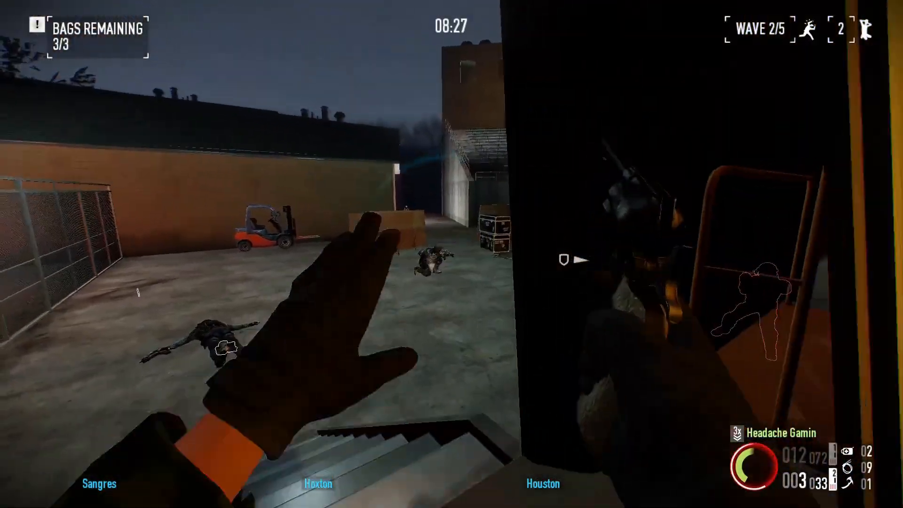
click(452, 254)
click(452, 254)
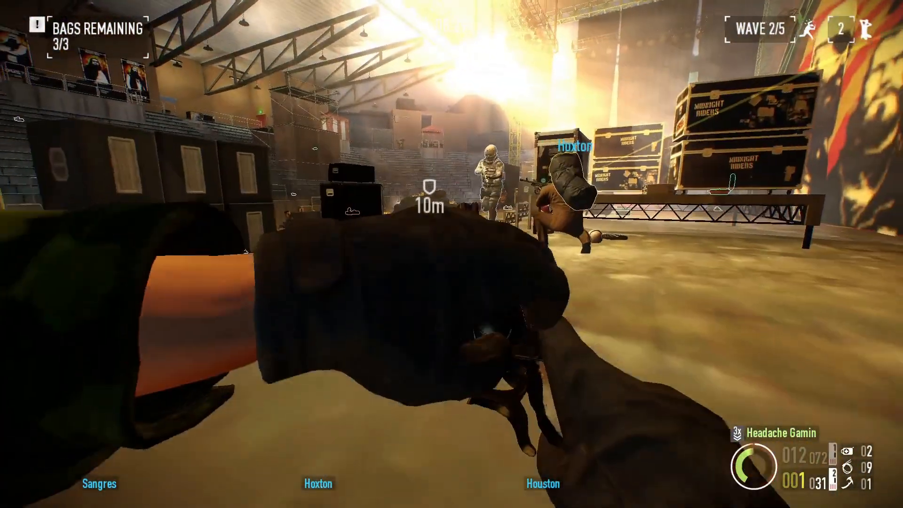
key(r)
key(w)
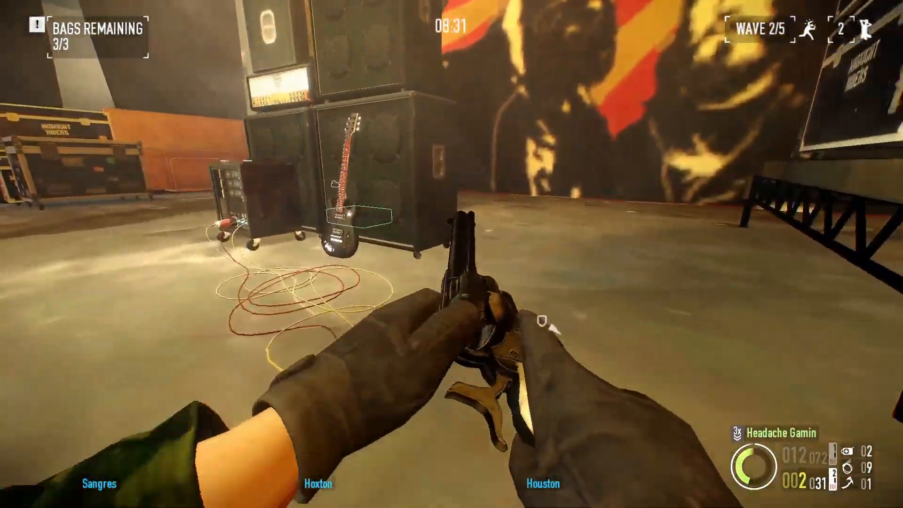
key(f)
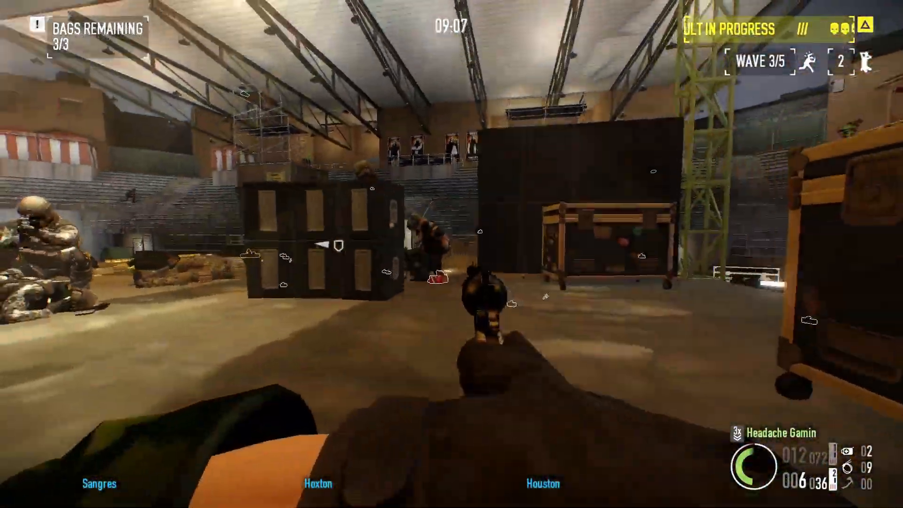
click(452, 254)
key(w)
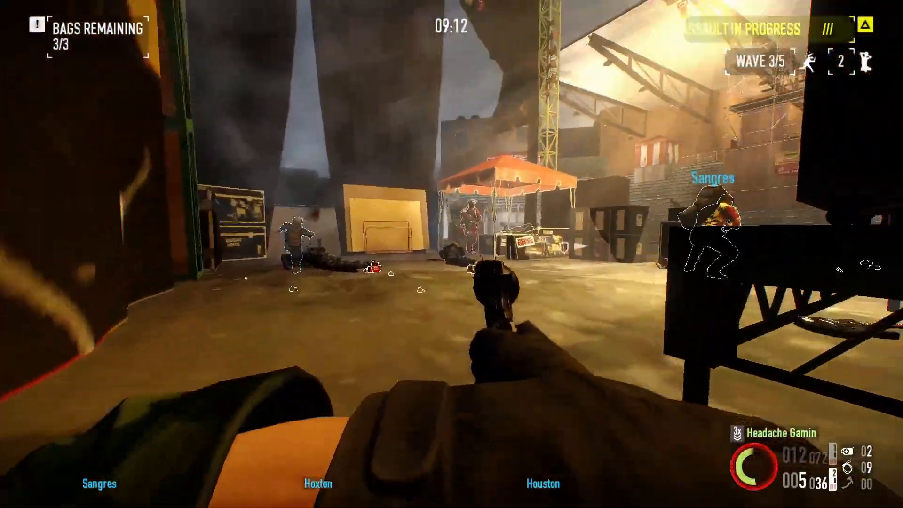
click(452, 254)
click(451, 254)
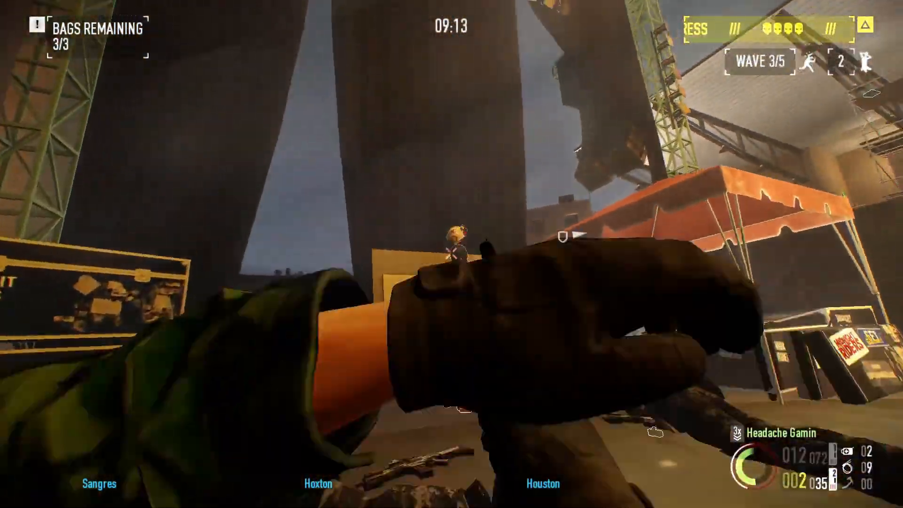
key(w)
key(r)
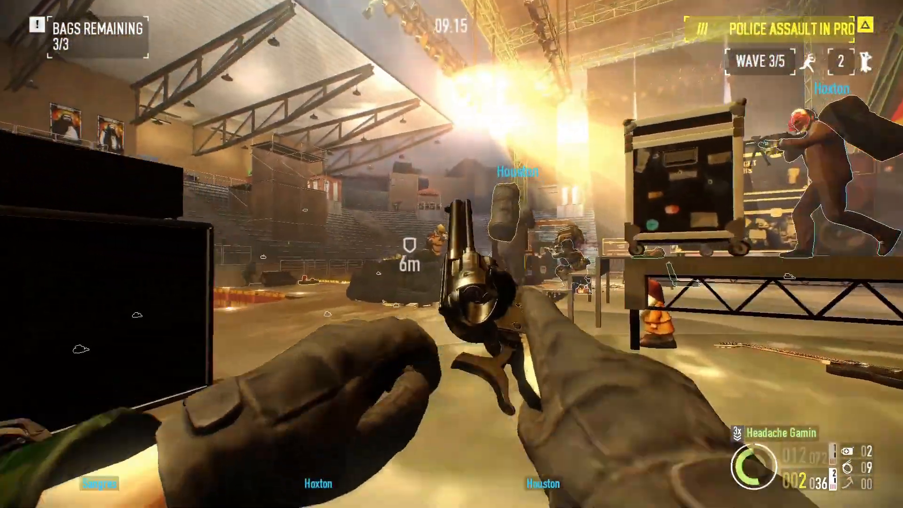
key(w)
key(s)
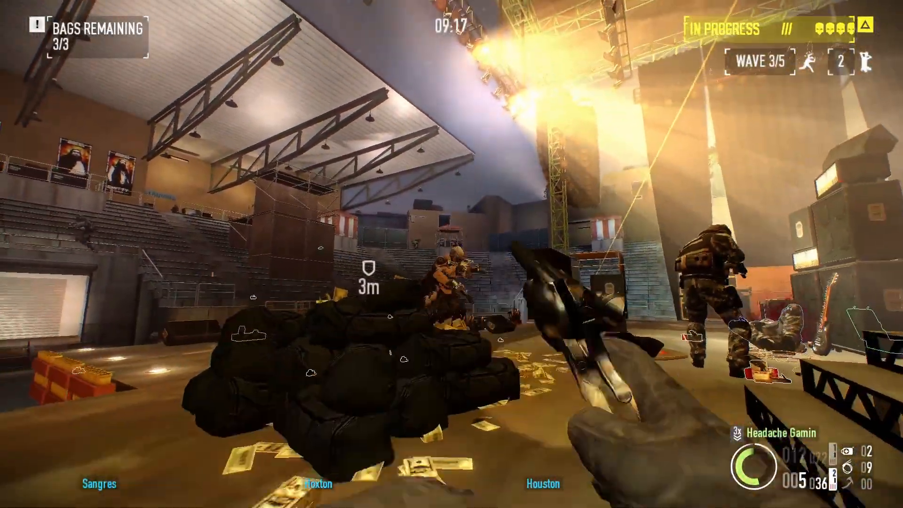
key(w)
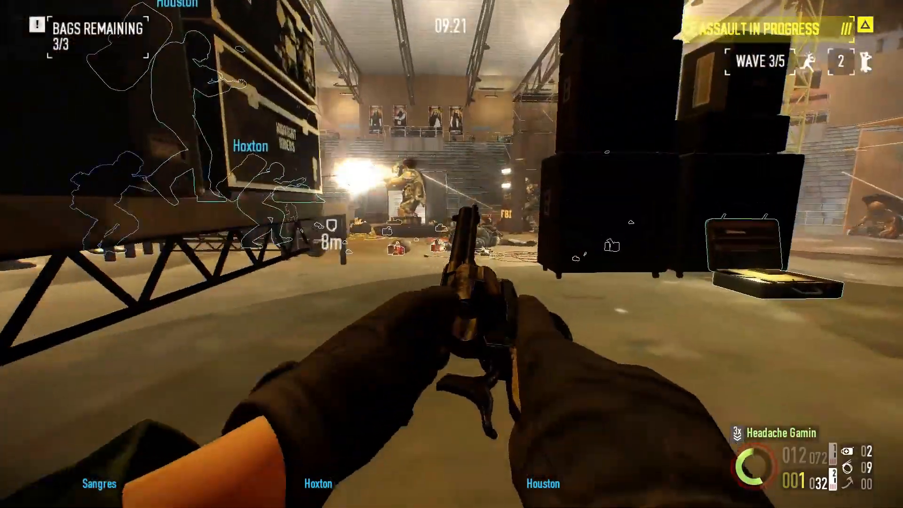
key(r)
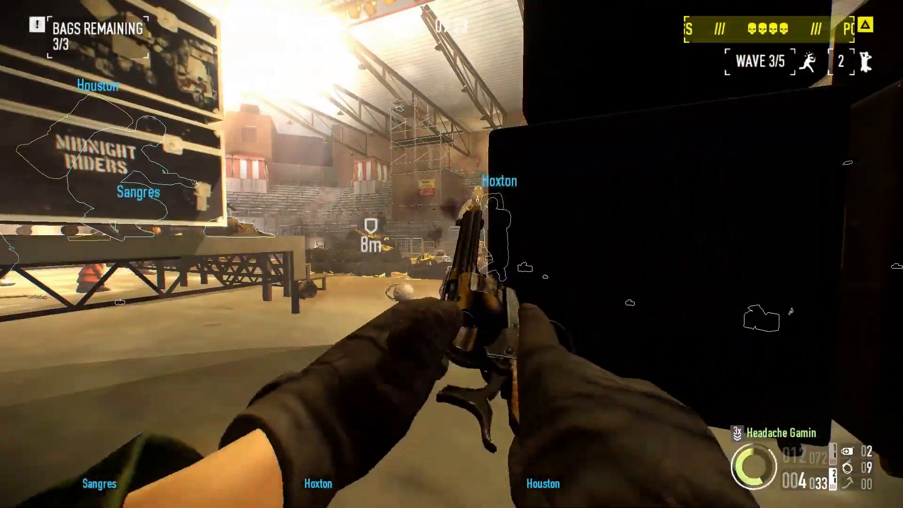
key(w)
click(452, 254)
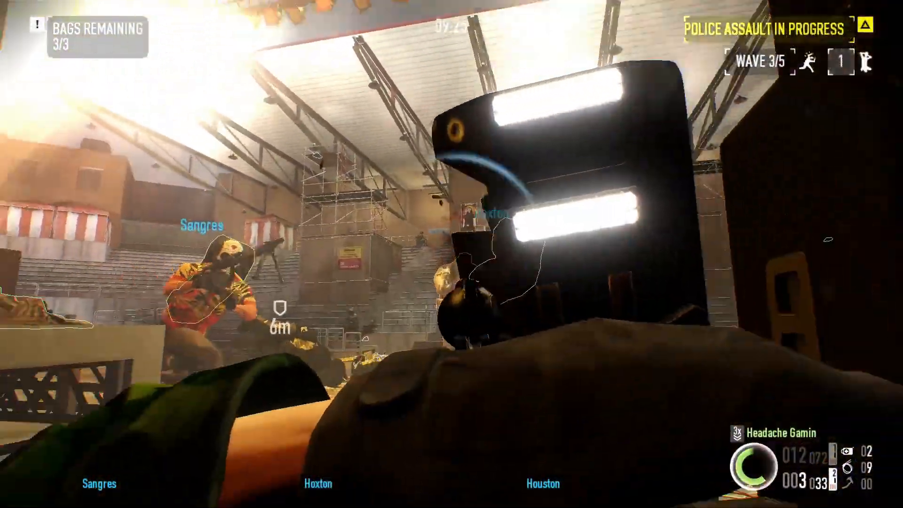
click(452, 254)
key(r)
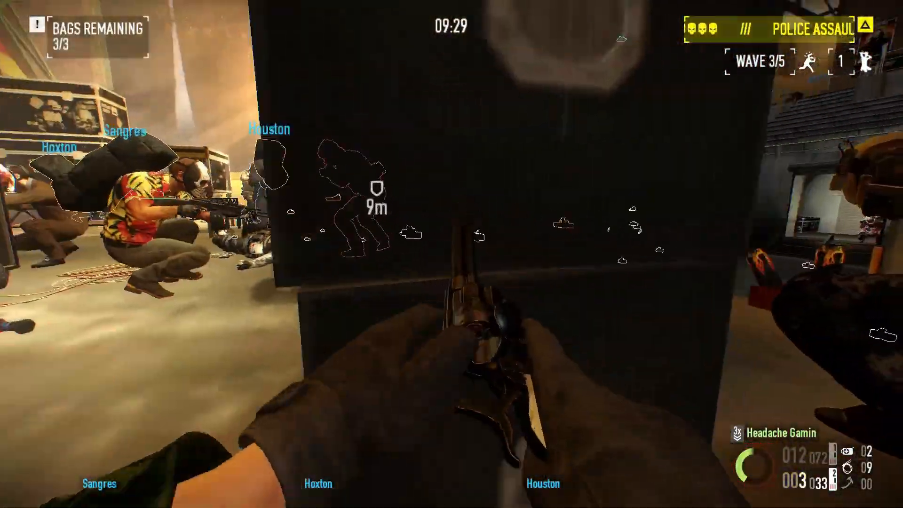
key(w)
click(452, 254)
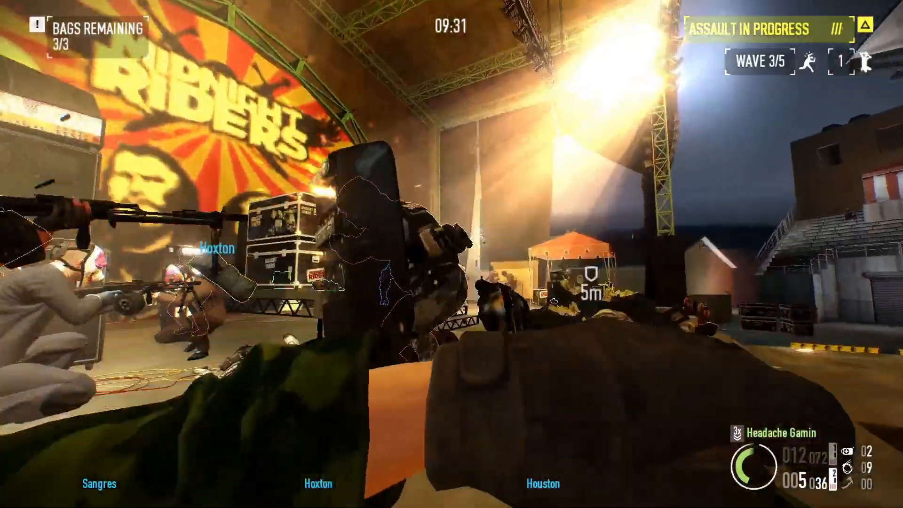
click(451, 254)
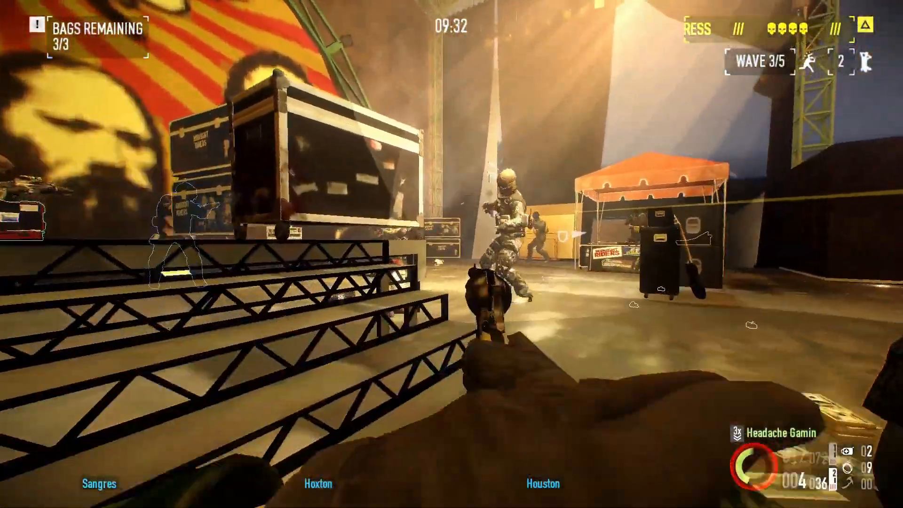
click(451, 254)
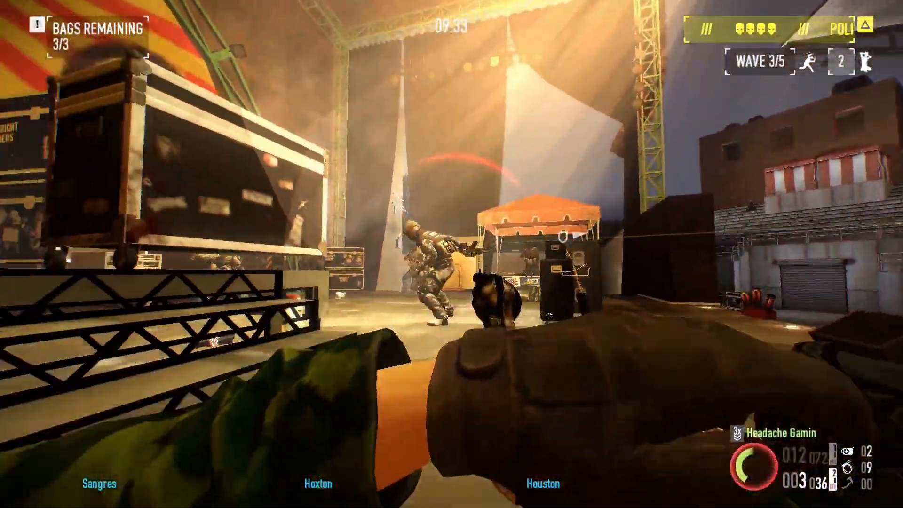
click(451, 254)
key(r)
key(w)
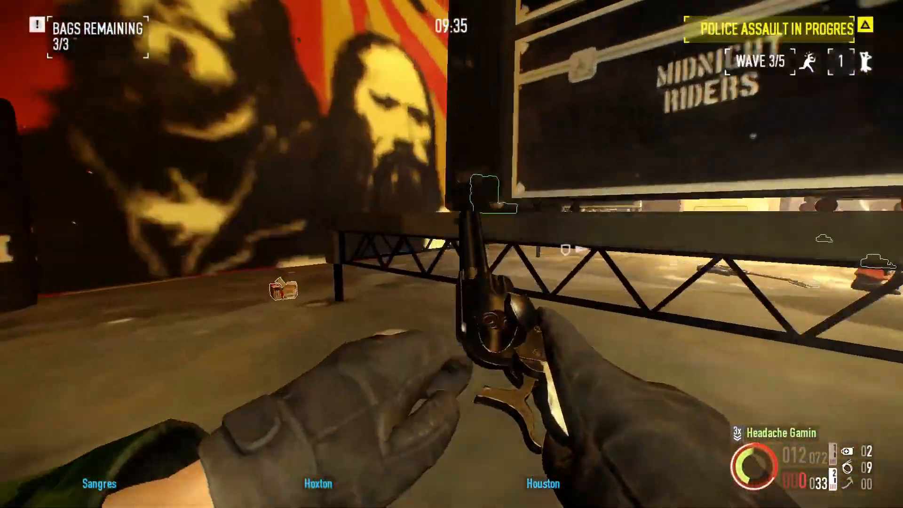
key(w)
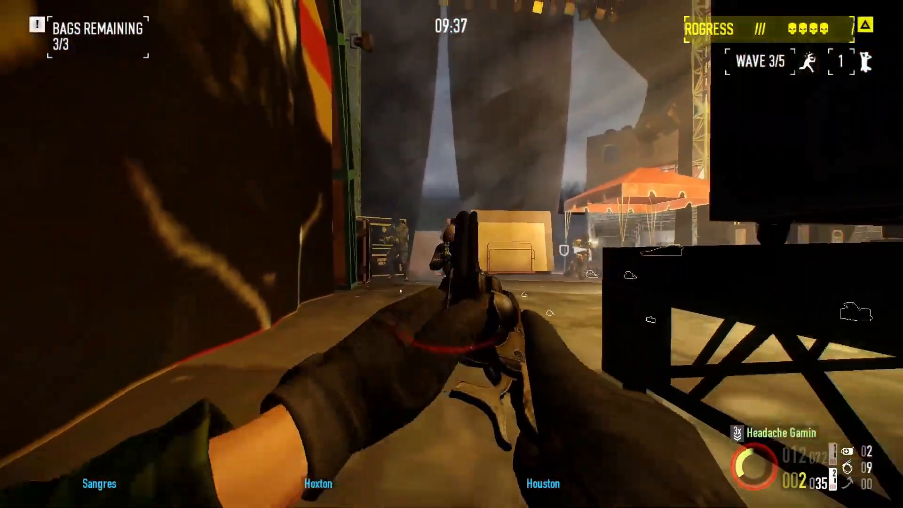
click(451, 254)
click(452, 254)
click(451, 254)
key(r)
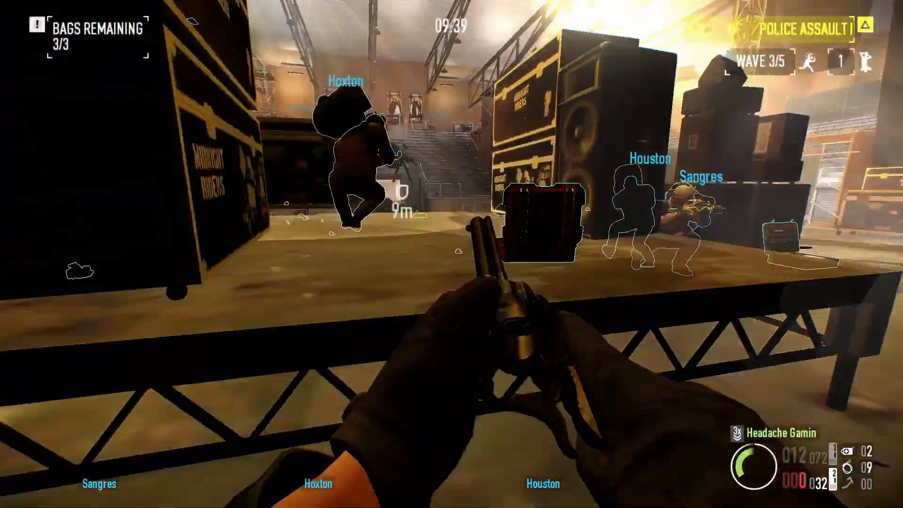
key(w)
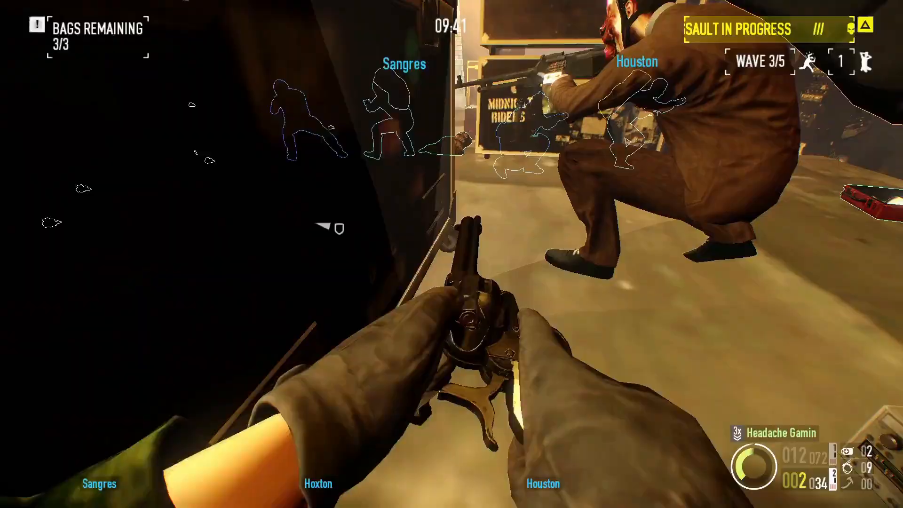
key(w)
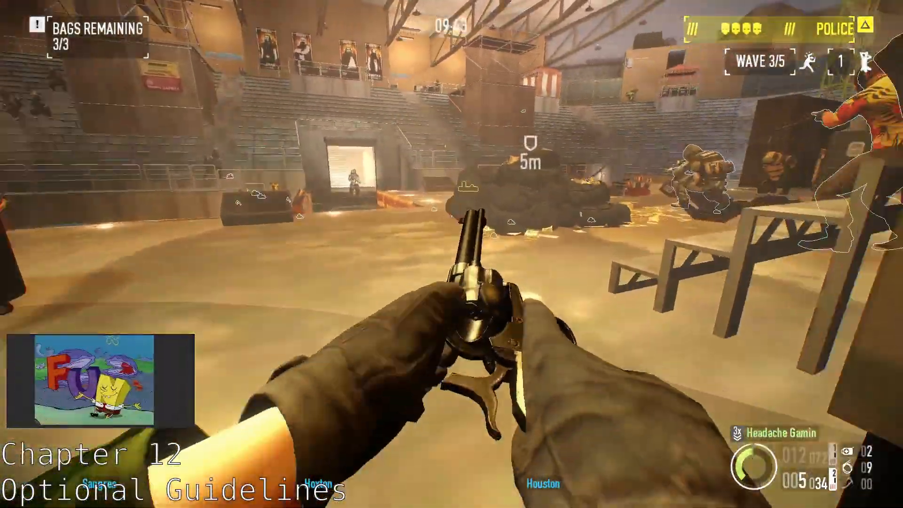
key(1)
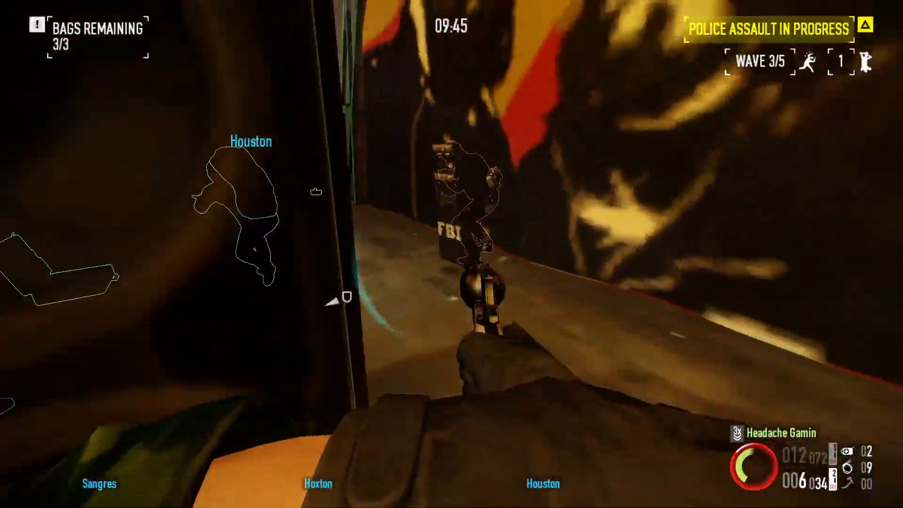
key(w)
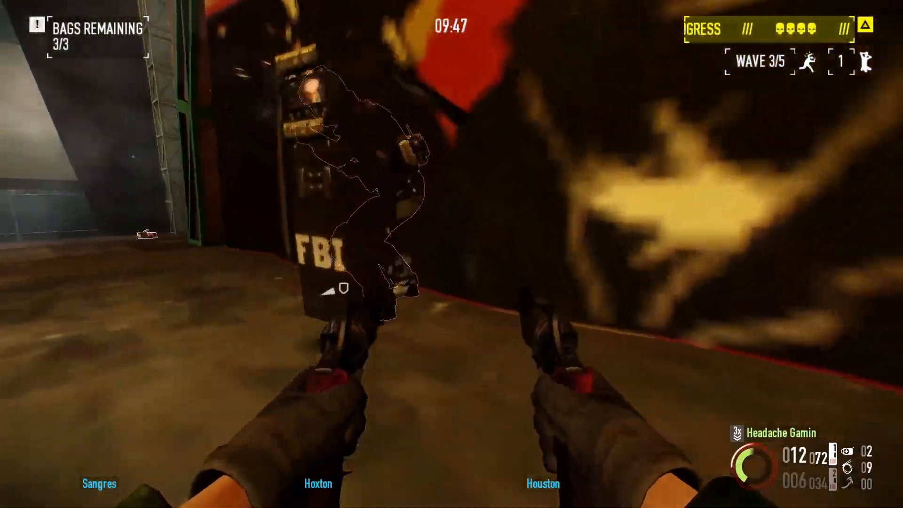
click(451, 254)
click(451, 254)
key(w)
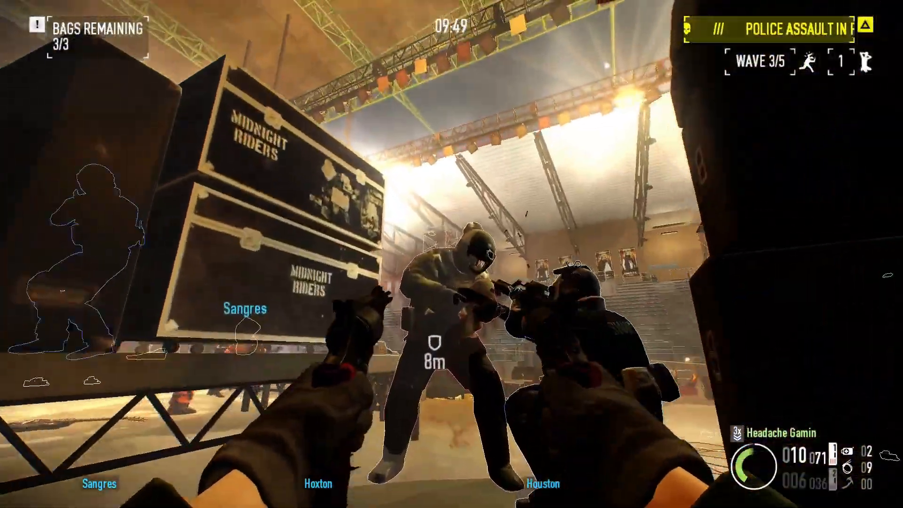
click(452, 254)
click(451, 254)
click(452, 254)
key(w)
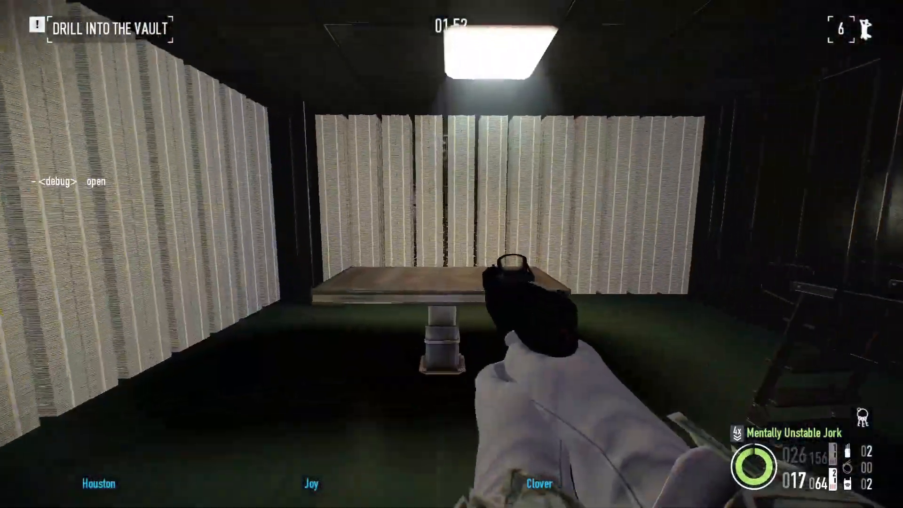
key(w)
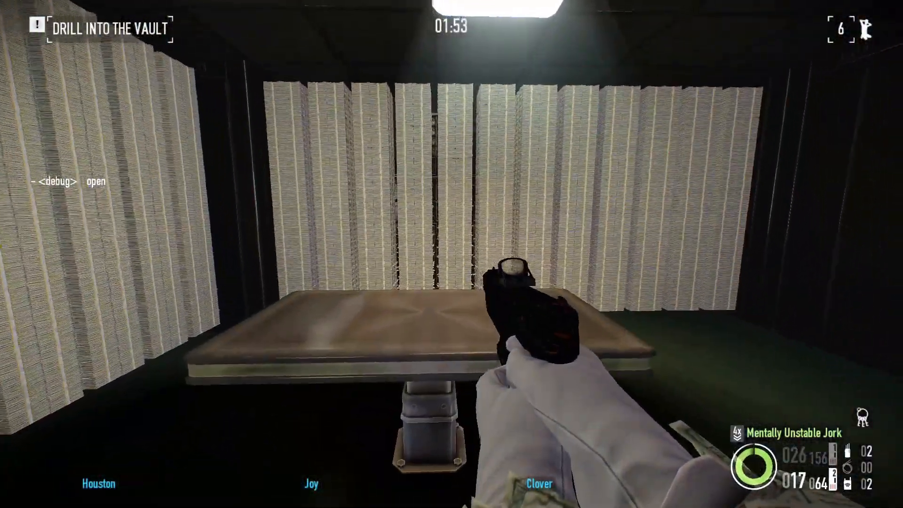
key(w)
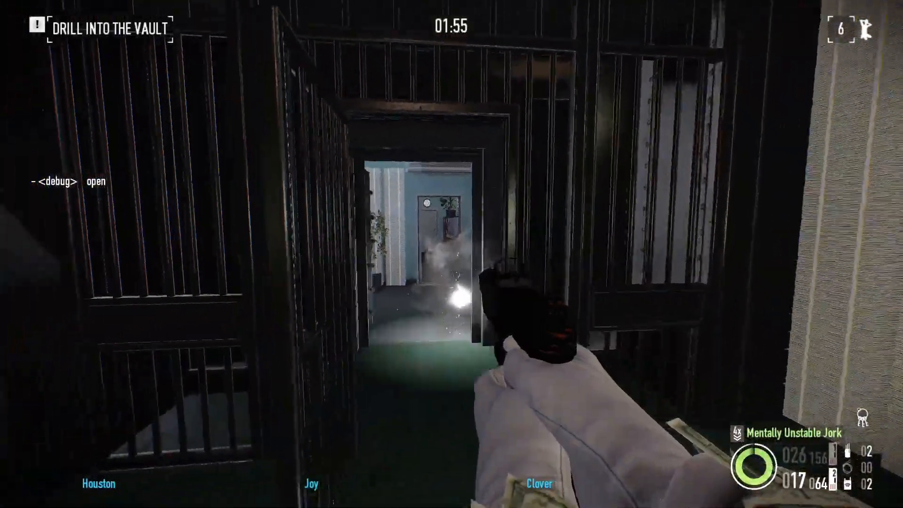
key(w)
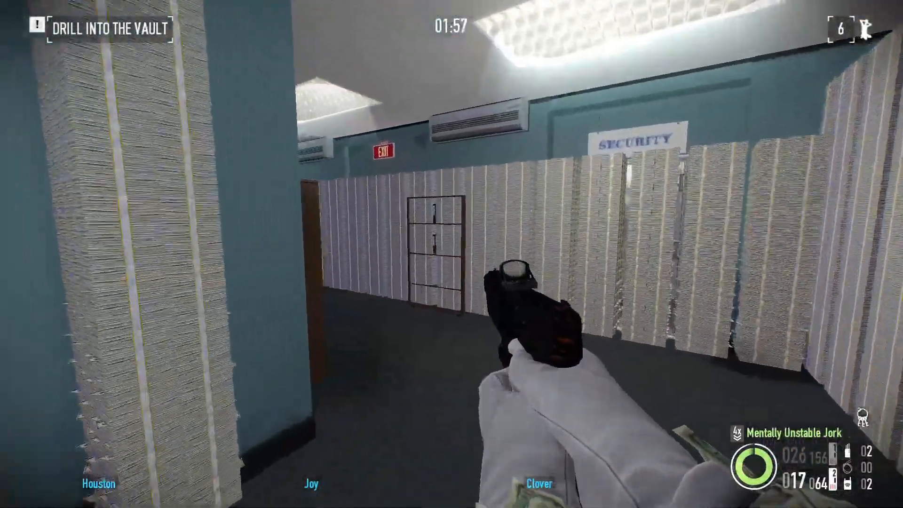
key(w)
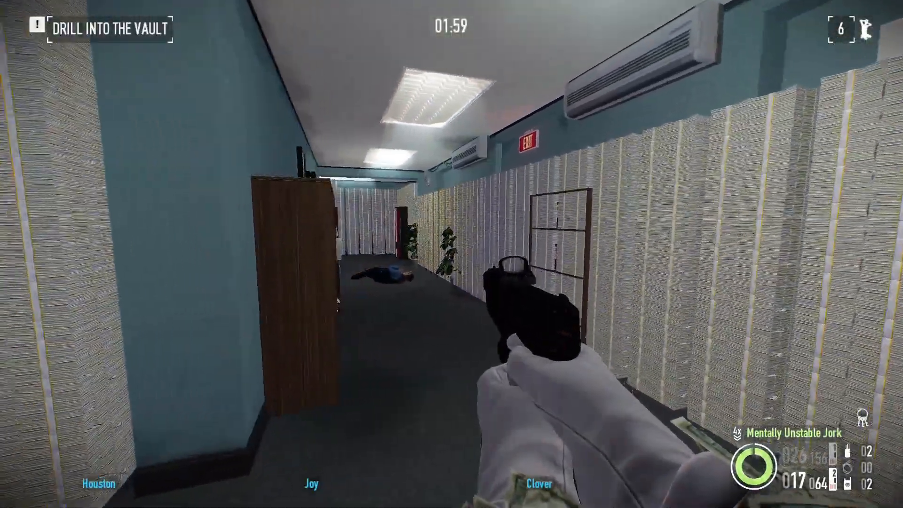
key(w)
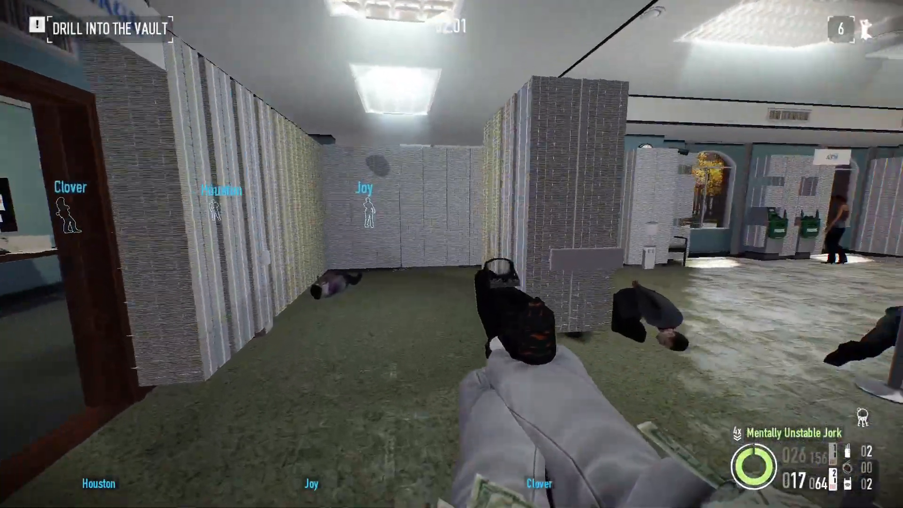
key(w)
key(w)
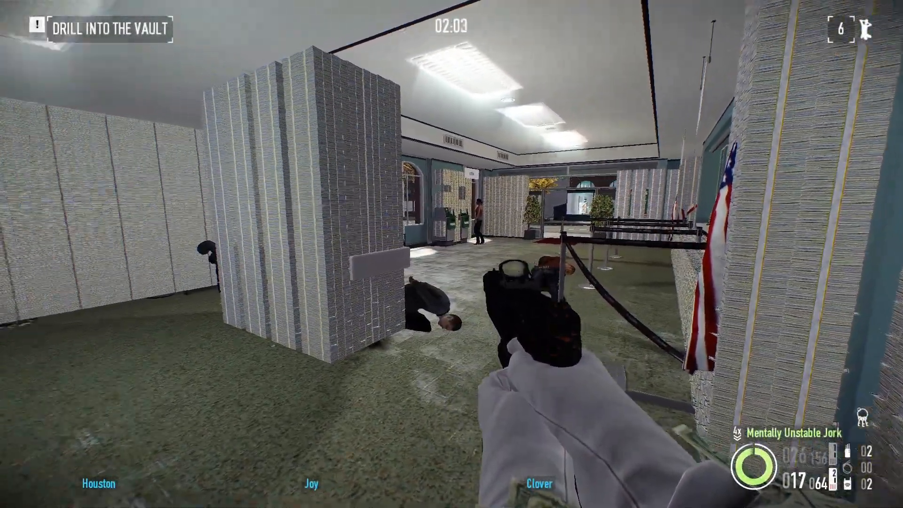
key(w)
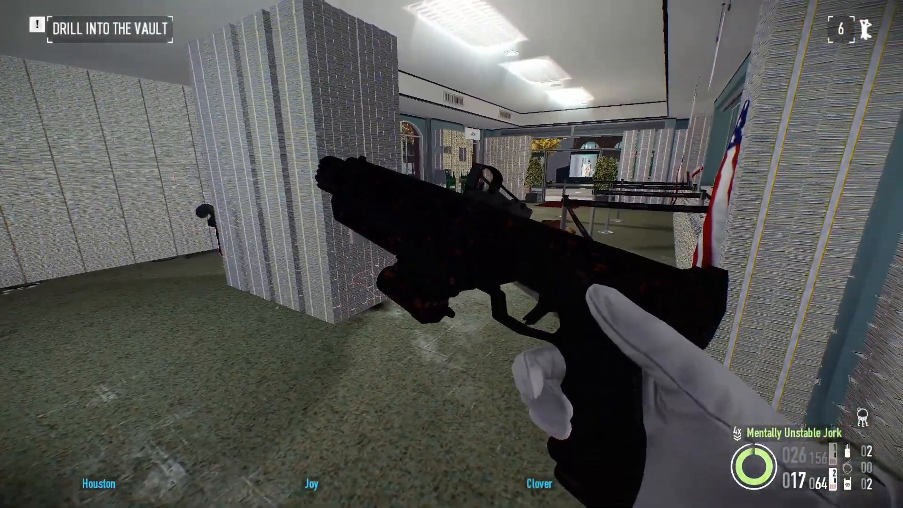
key(1)
key(w)
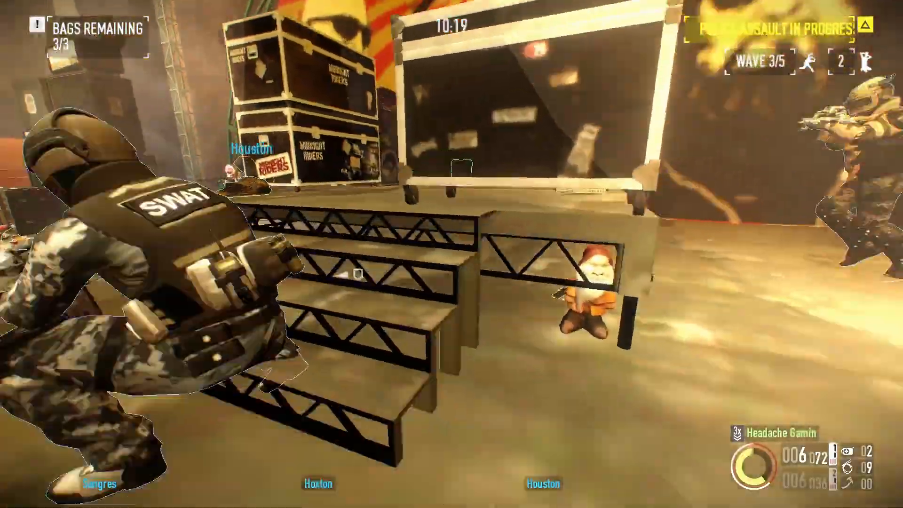
key(w)
key(w)
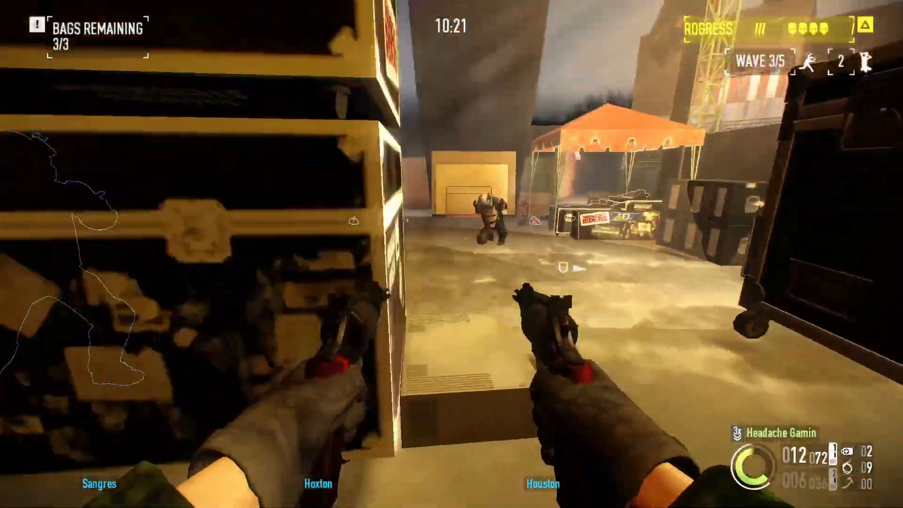
key(w)
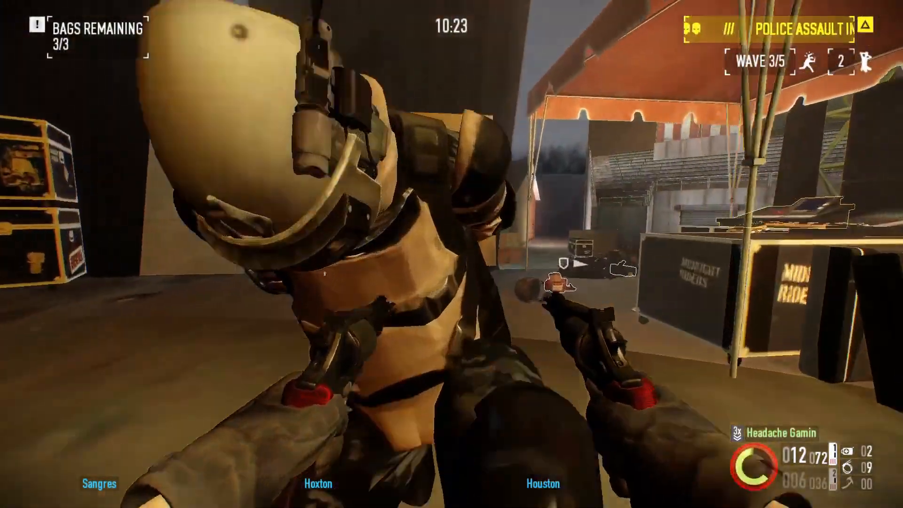
key(2)
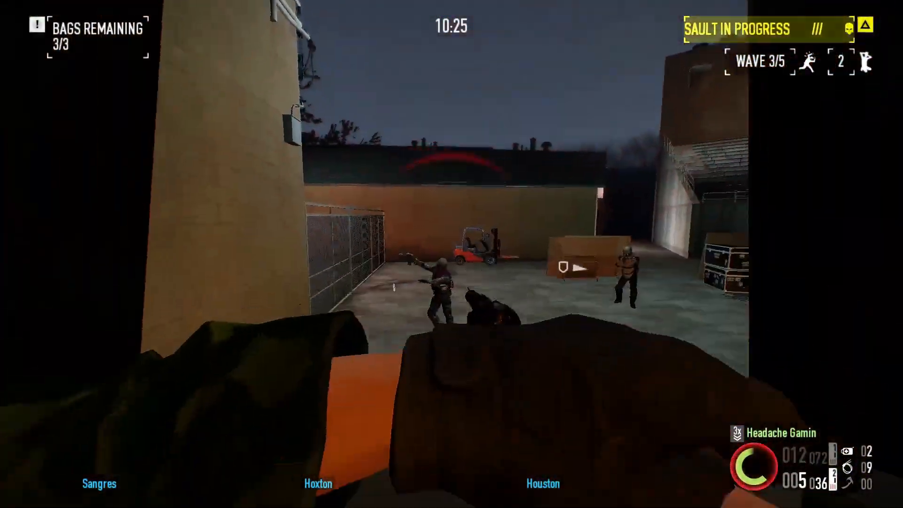
key(s)
click(452, 254)
key(a)
key(d)
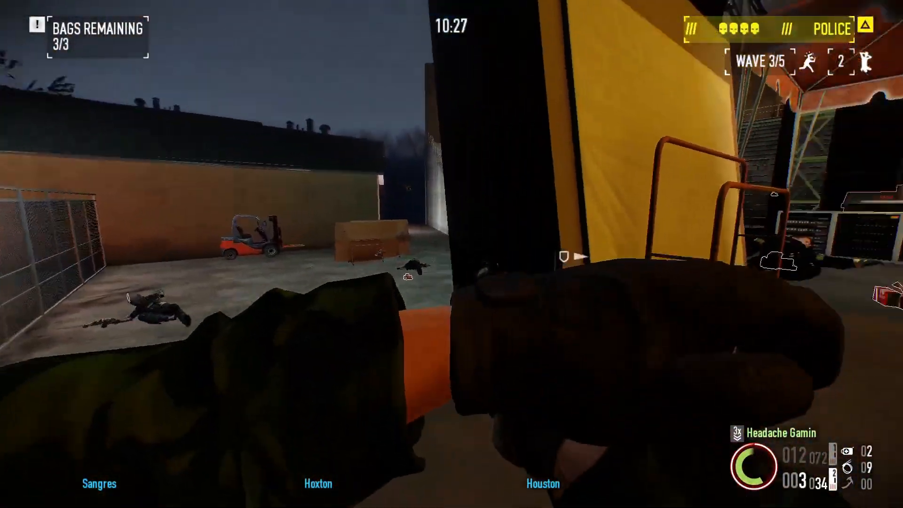
key(w)
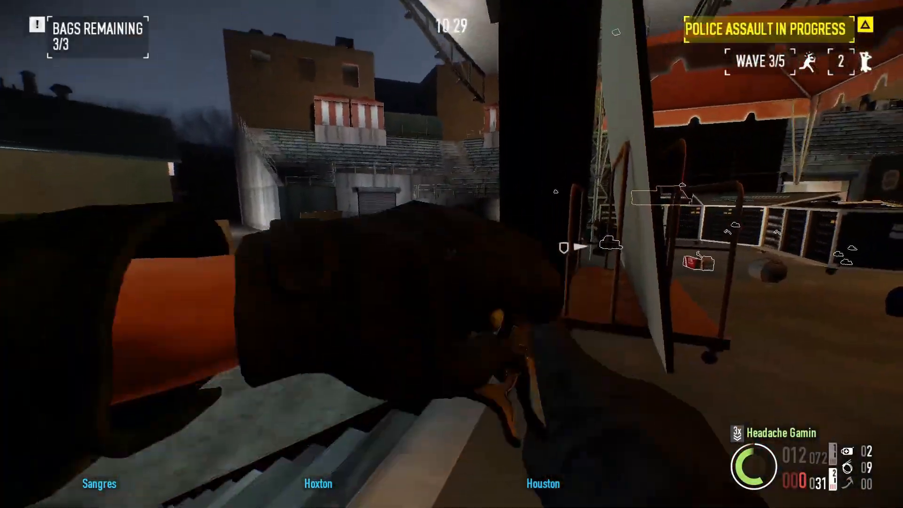
key(w)
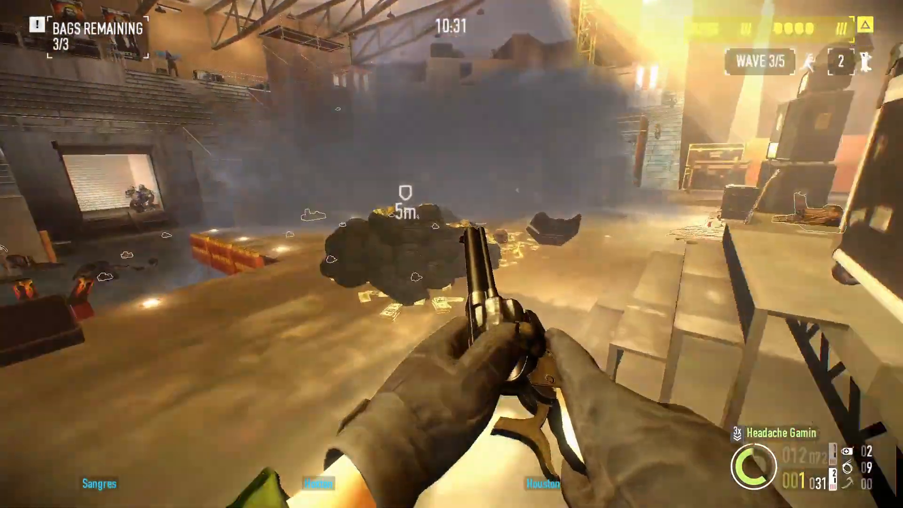
key(w)
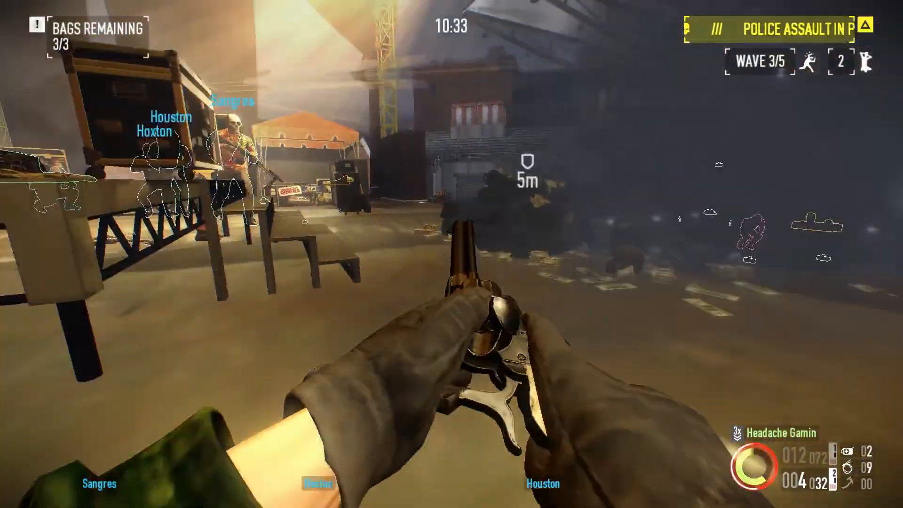
key(w)
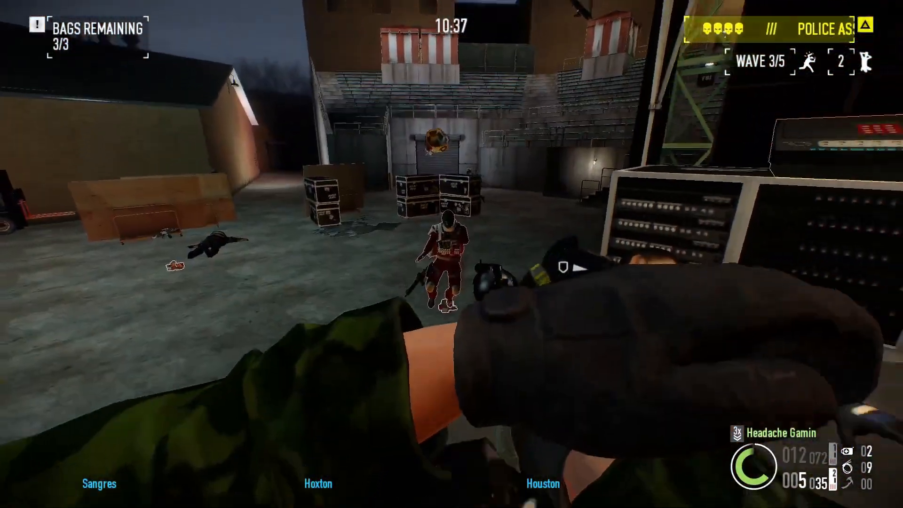
key(s)
key(w)
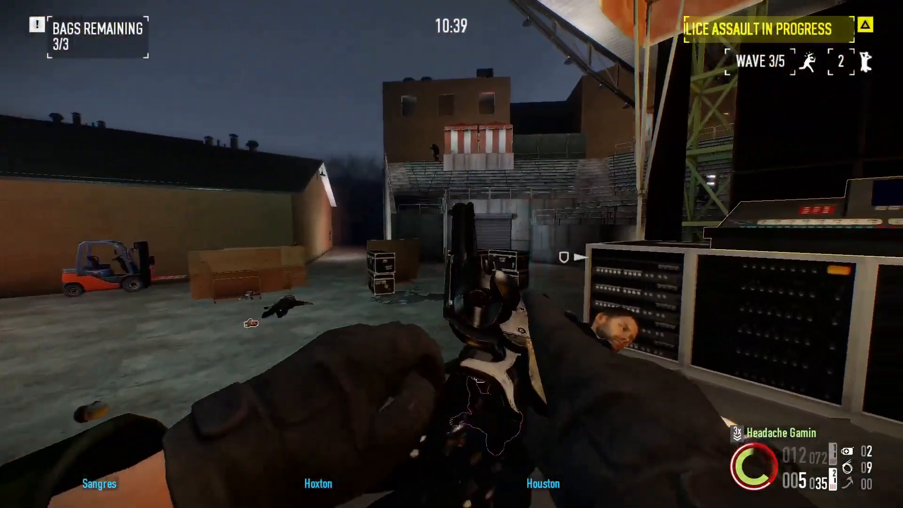
key(w)
click(452, 254)
key(d)
click(452, 254)
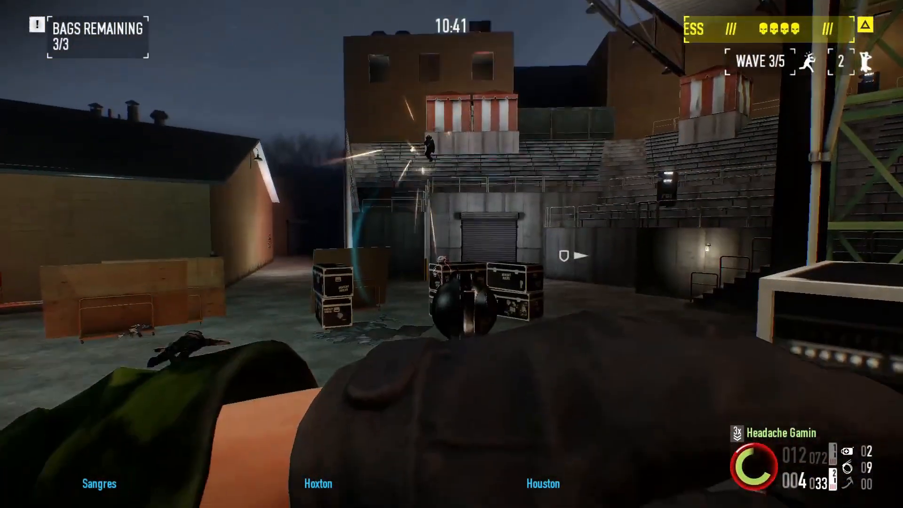
click(452, 254)
click(452, 255)
key(w)
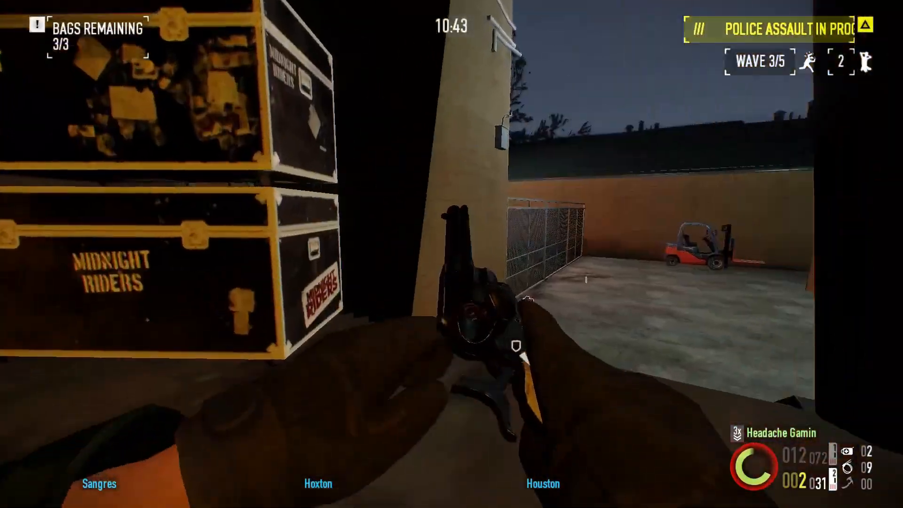
key(w)
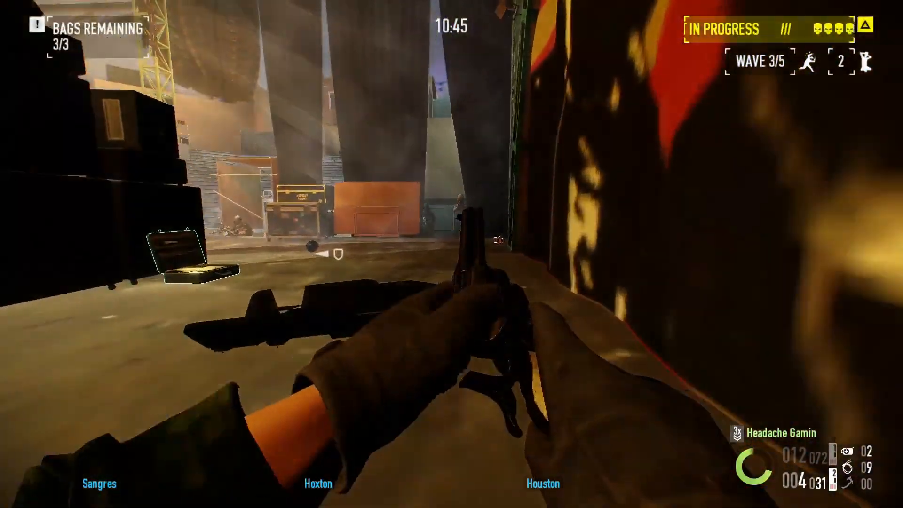
key(w)
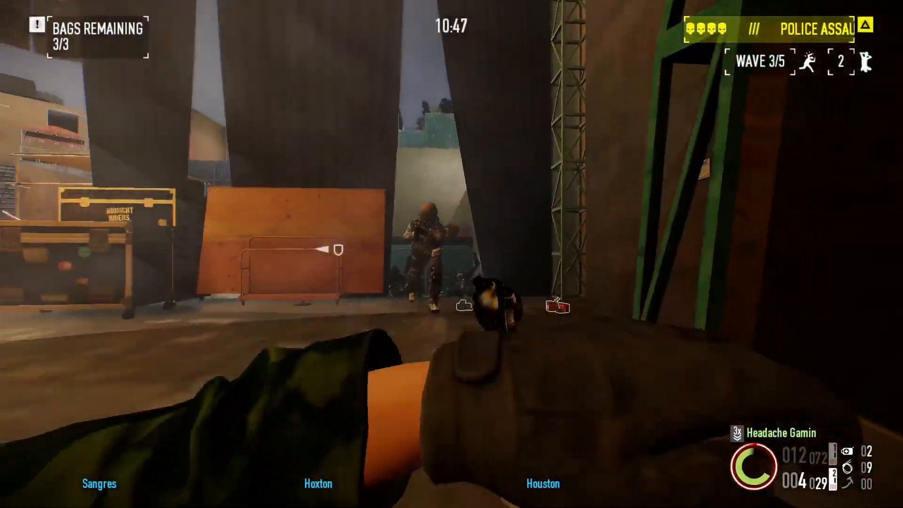
click(452, 254)
click(451, 255)
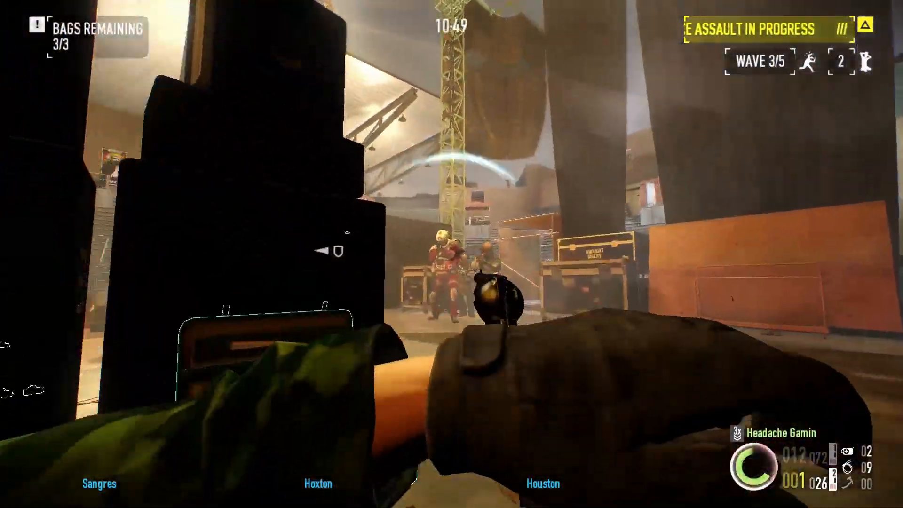
click(451, 254)
key(w)
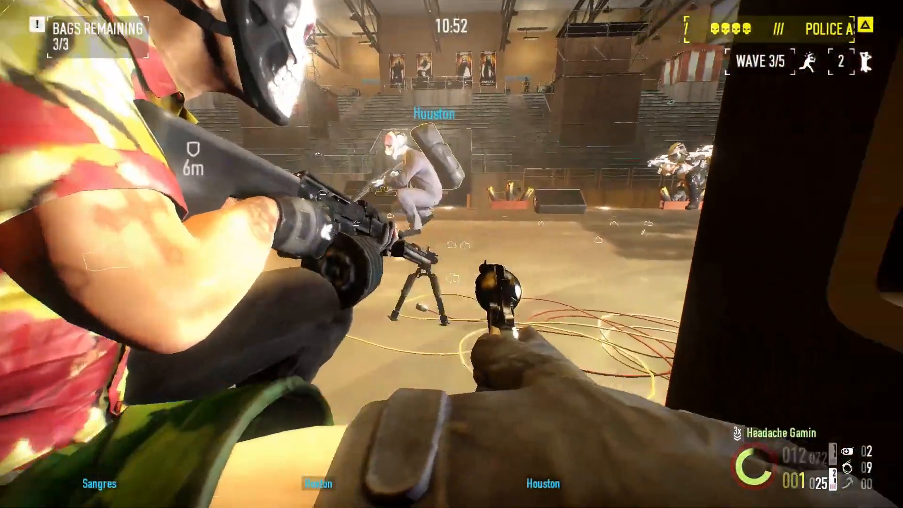
key(r)
click(451, 254)
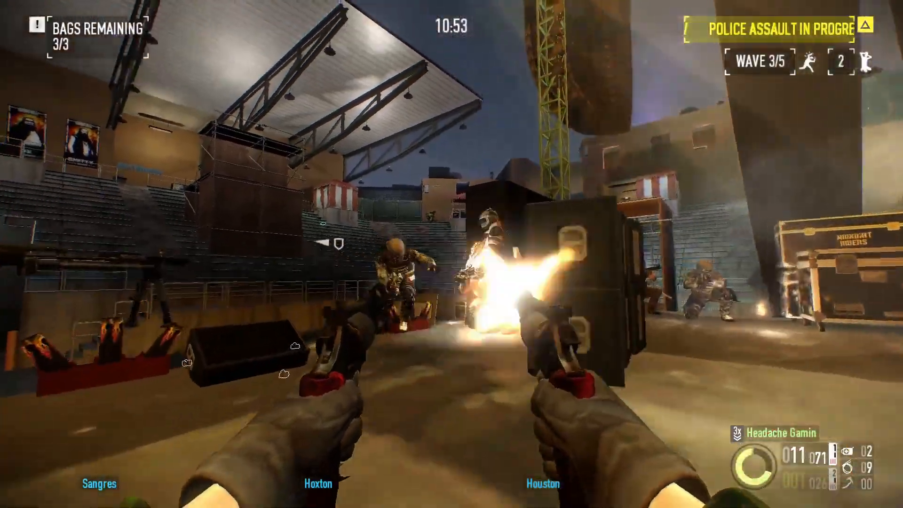
click(452, 254)
click(452, 254)
click(452, 254)
click(452, 254)
click(451, 254)
click(452, 254)
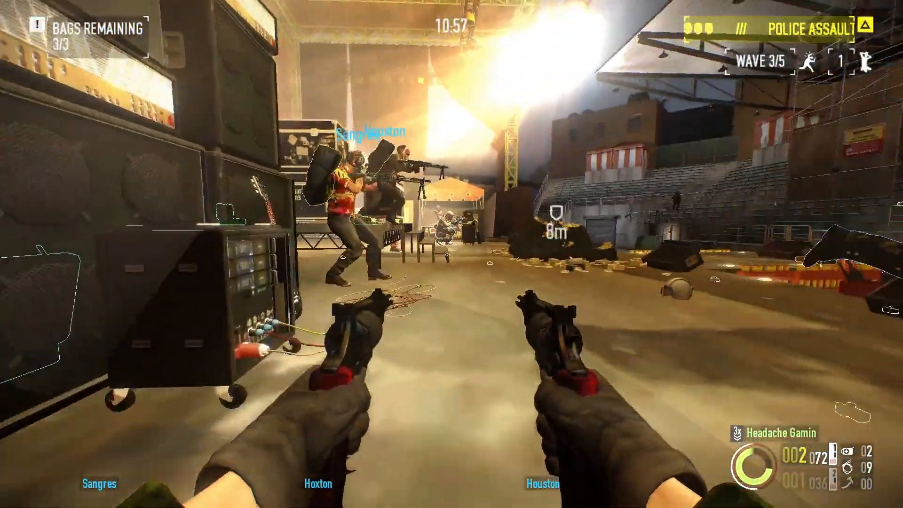
key(w)
key(w)
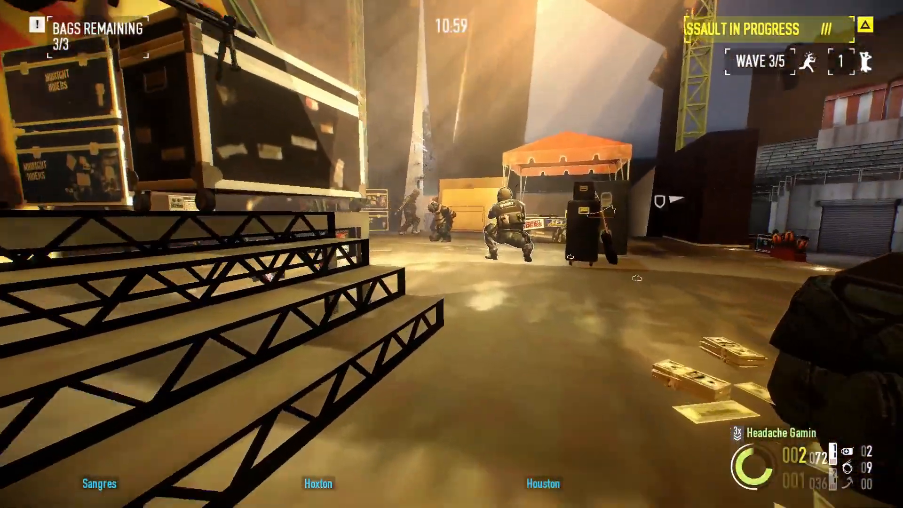
key(w)
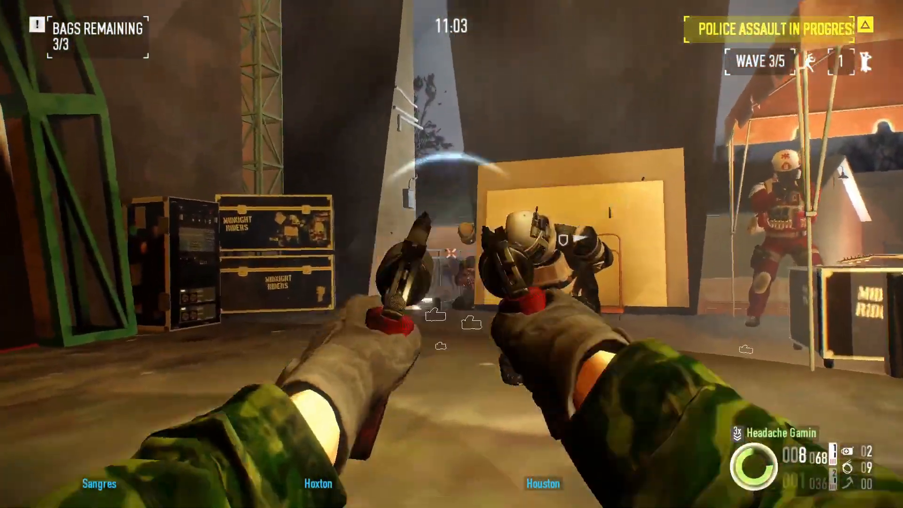
key(Escape)
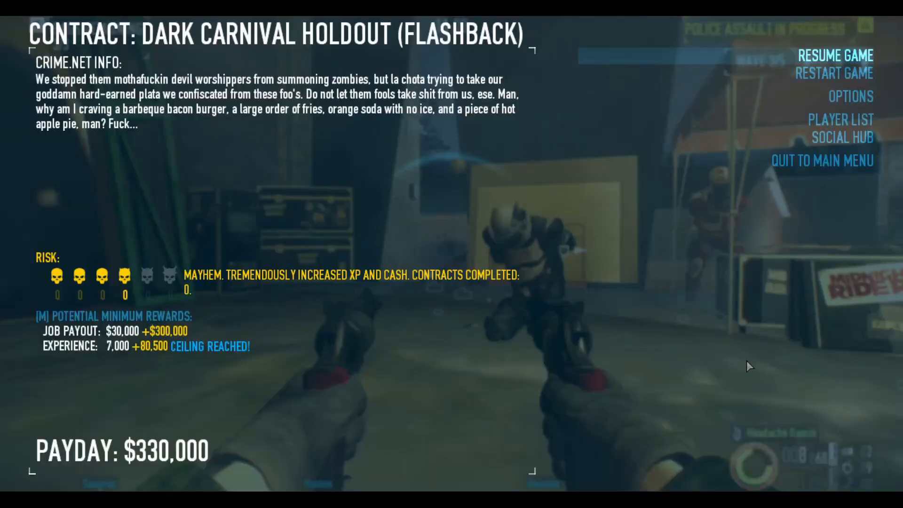
key(Escape)
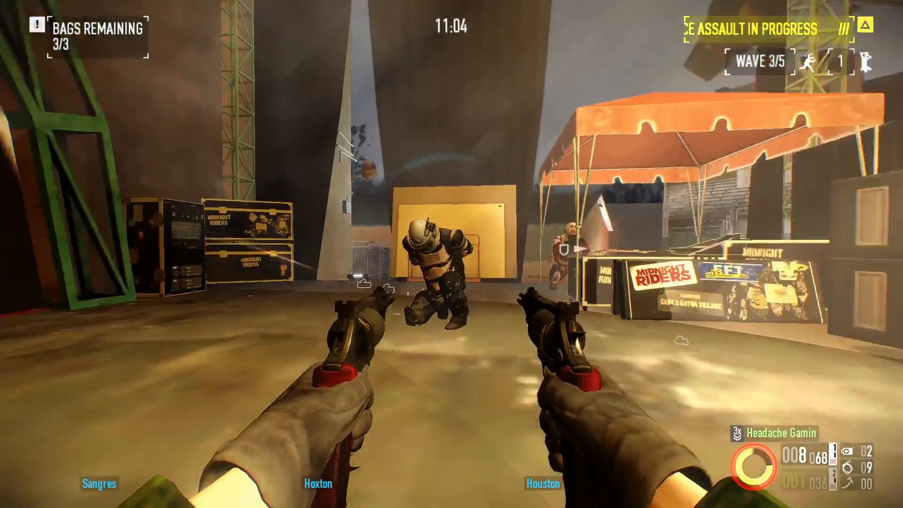
key(w)
click(452, 254)
key(s)
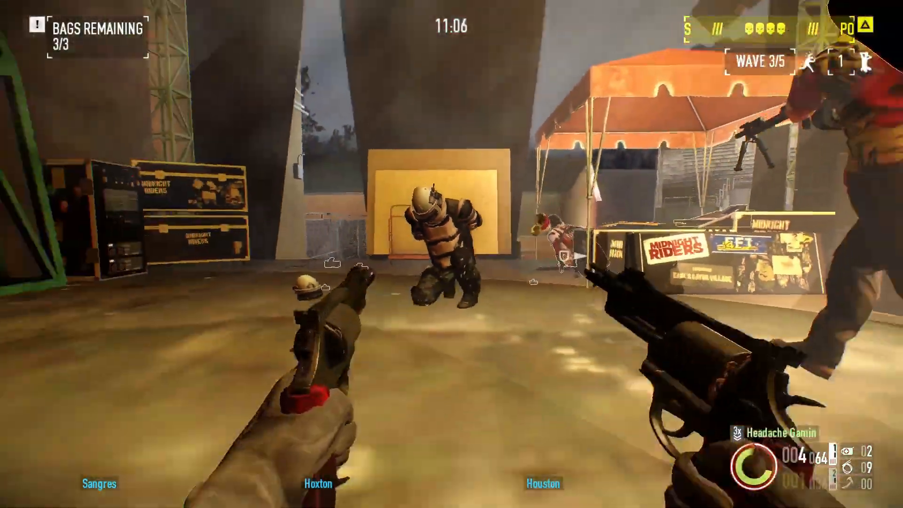
- Advance across the concert stage and shoot the armoured officer beside the green truss
key(w)
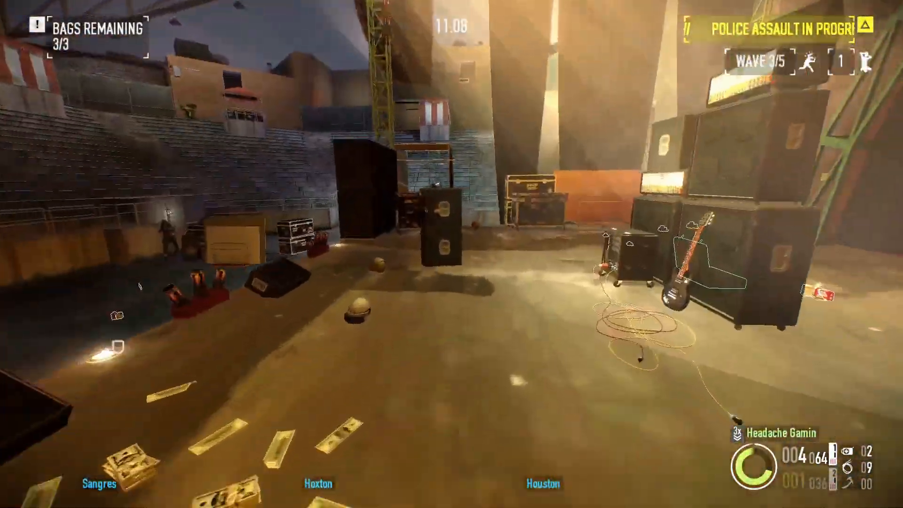
key(w)
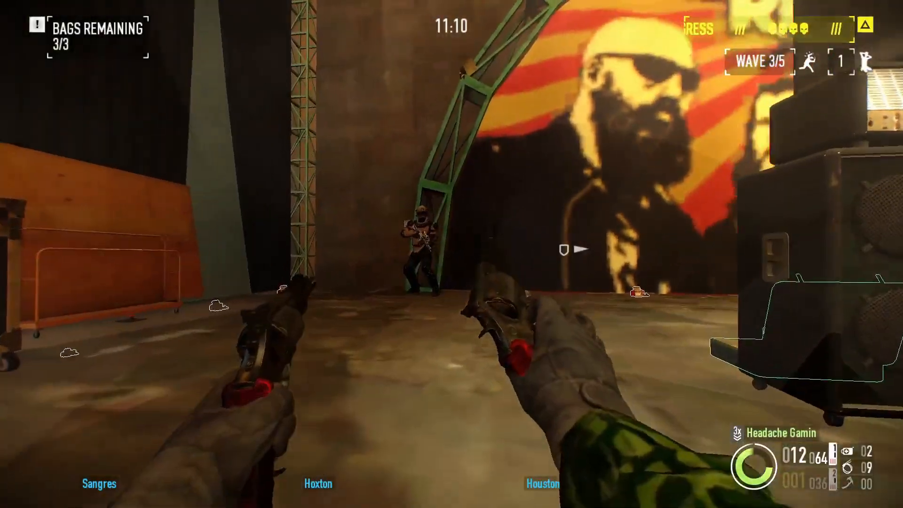
click(452, 254)
key(w)
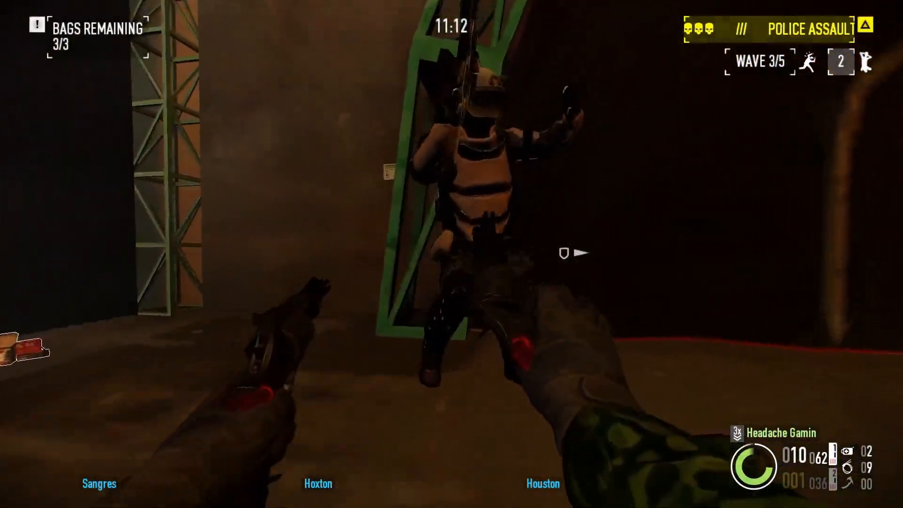
key(w)
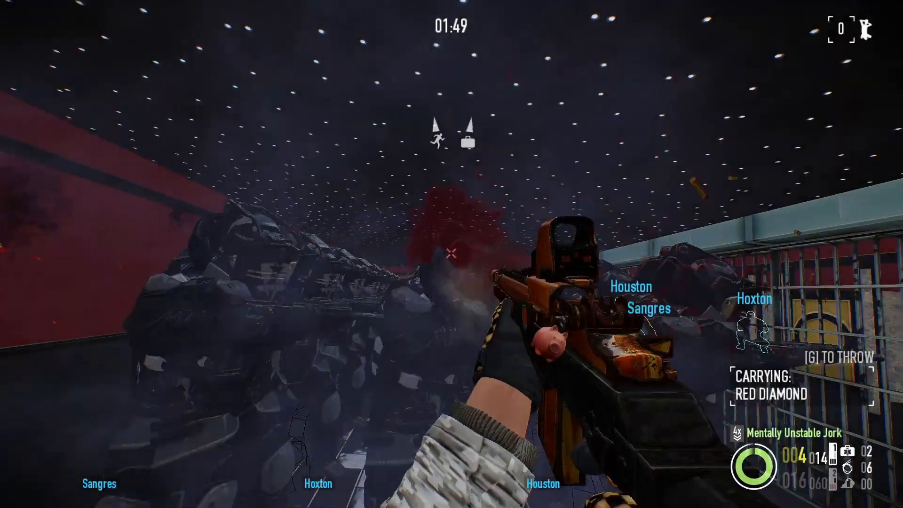
- Fire the primary rifle at the crowd of Bulldozers beside the cells until its ammunition runs out
click(451, 253)
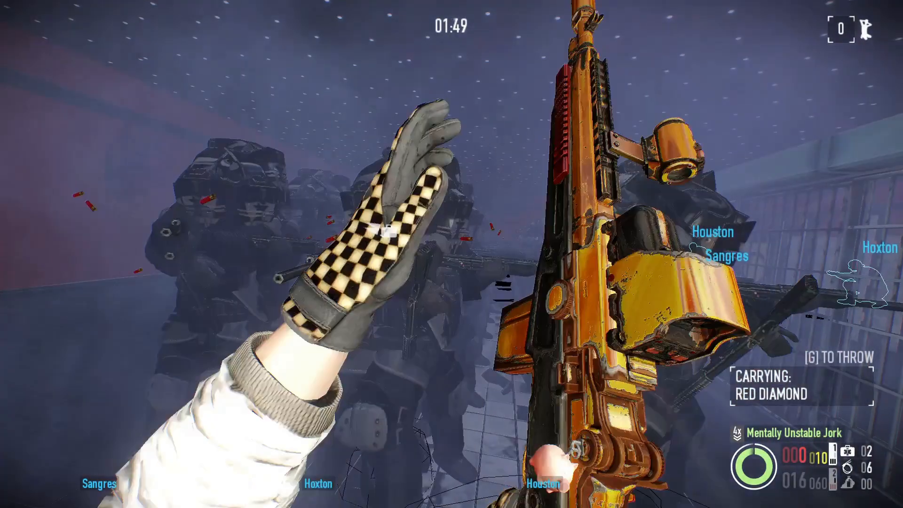
click(451, 253)
click(451, 253)
click(451, 253)
click(451, 253)
click(452, 254)
click(451, 254)
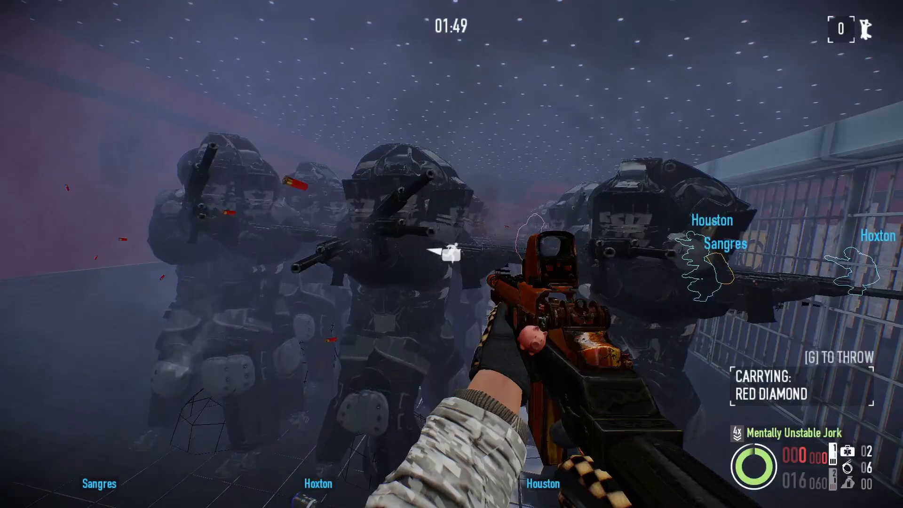
- Switch to the secondary pistol, fire at the Bulldozers, and reload it
key(2)
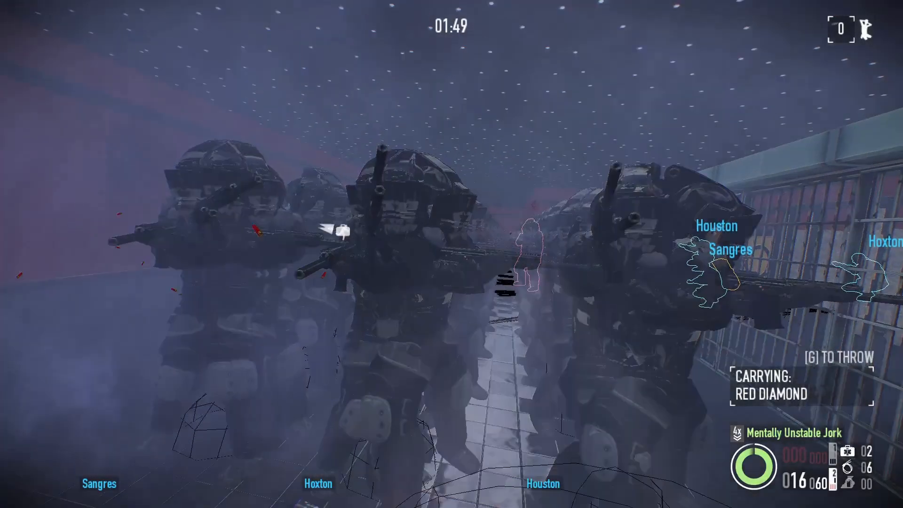
click(451, 254)
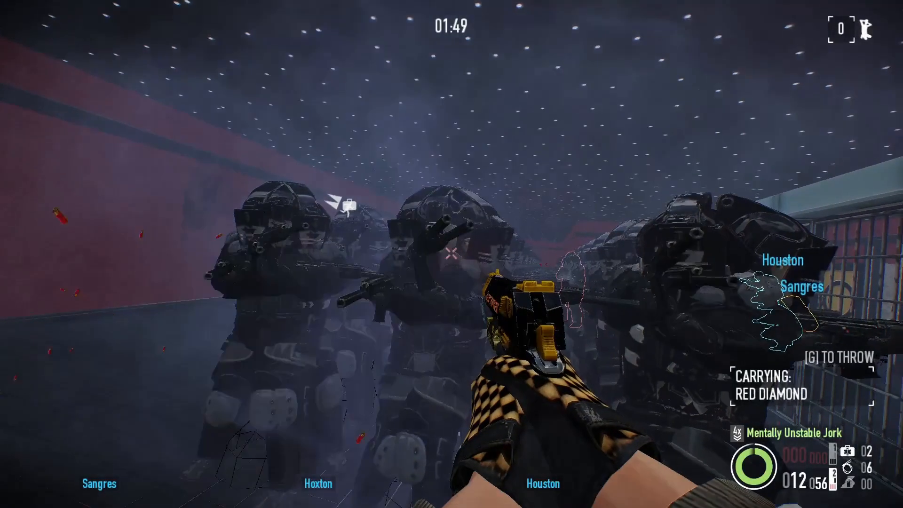
click(451, 253)
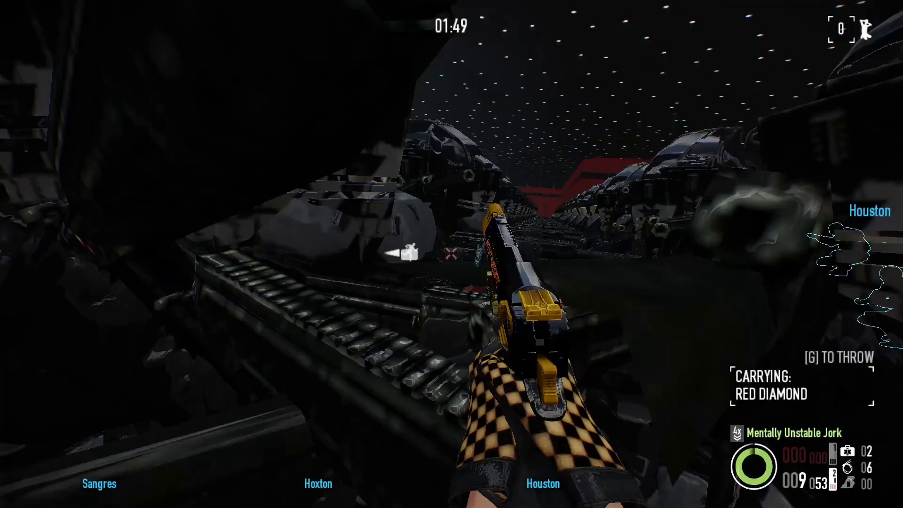
click(451, 253)
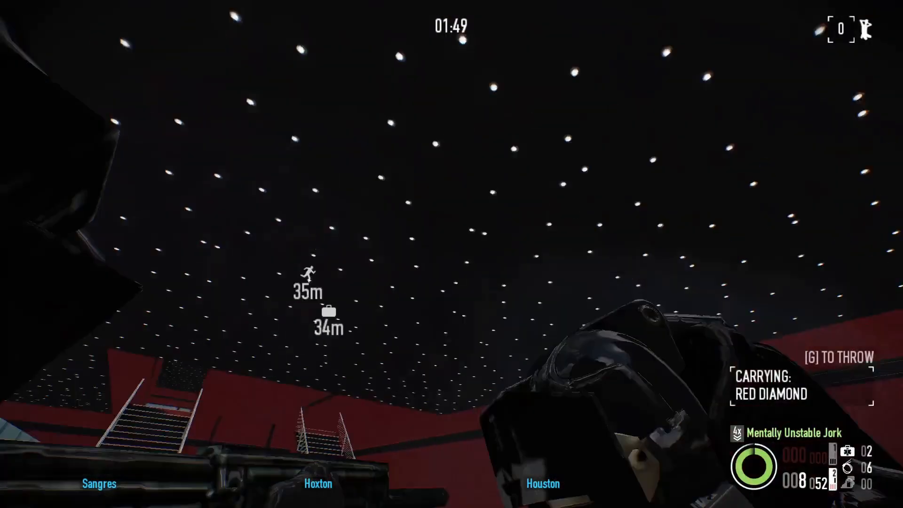
key(r)
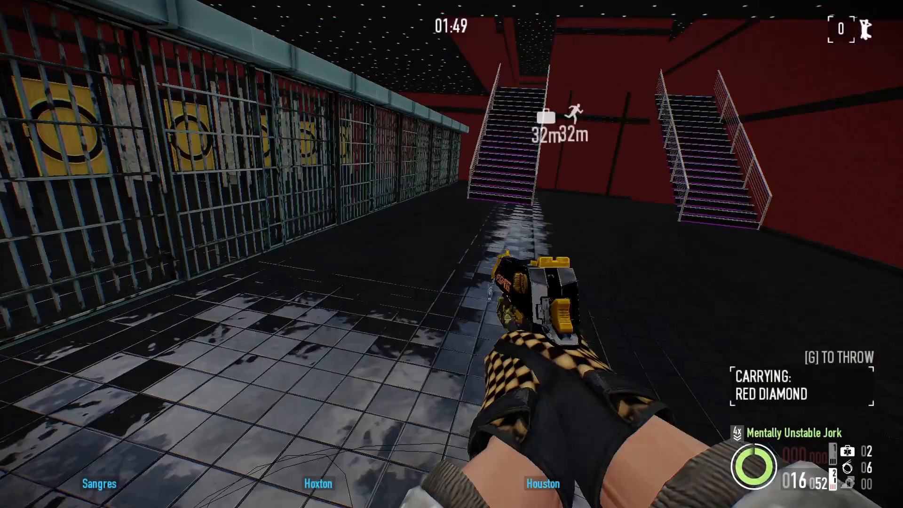
- Carry the Red Diamond up the staircase next to the cells and show the mission overview
key(w)
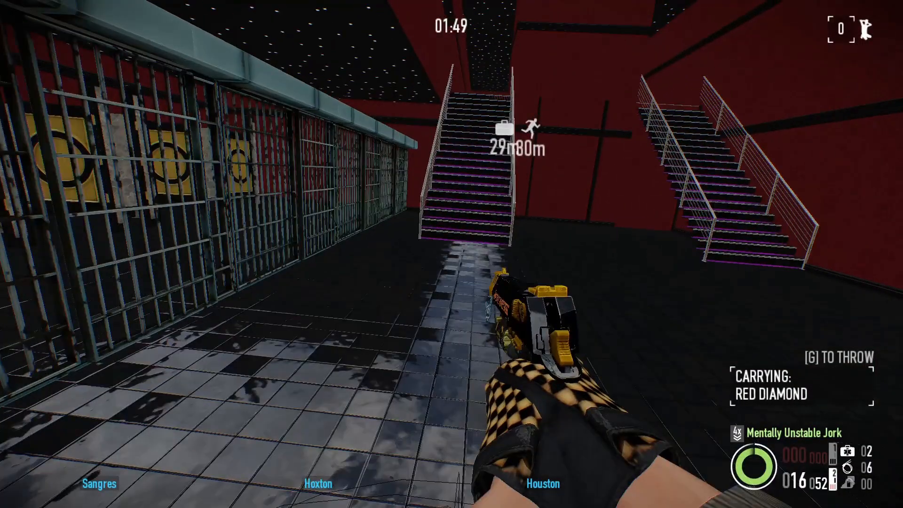
key(w)
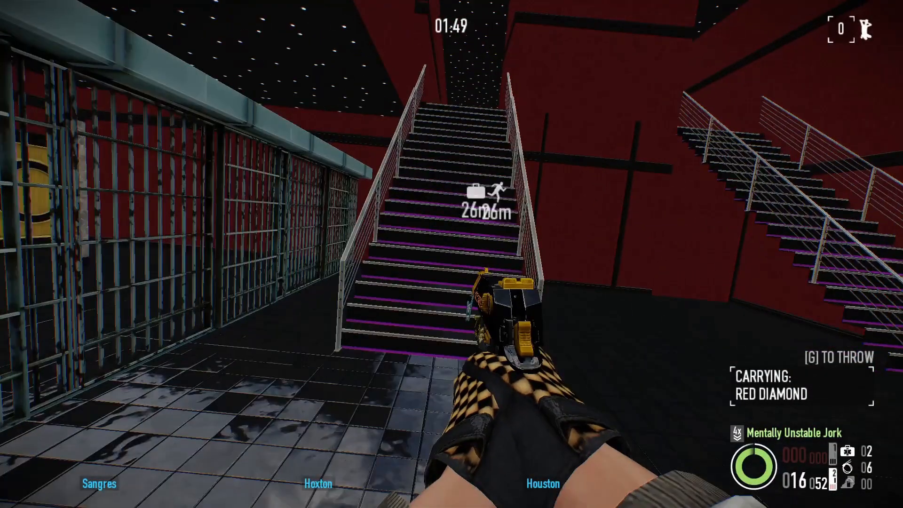
key(w)
key(Tab)
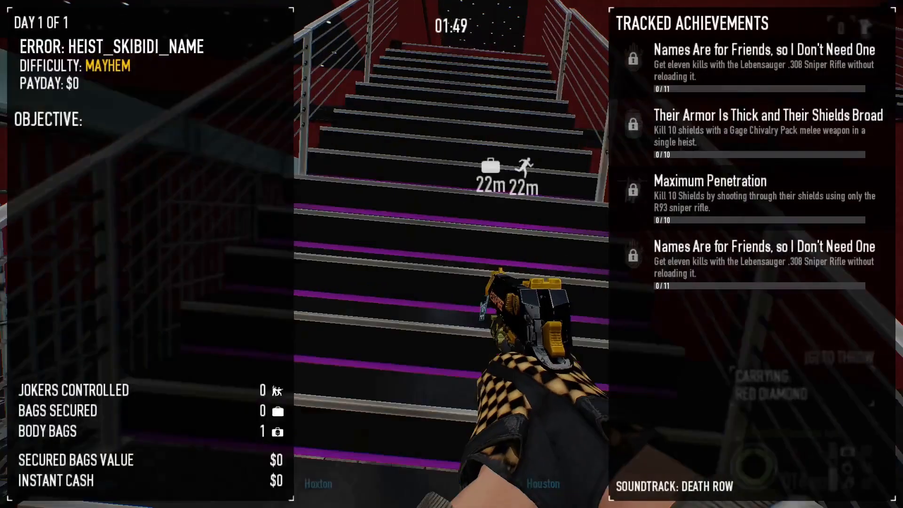
key(w)
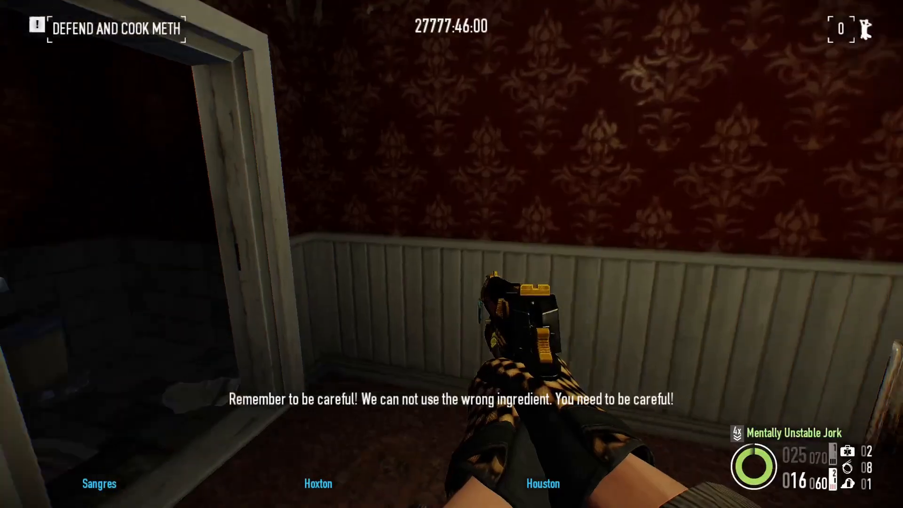
- Walk through the house to the meth lab with the primary rifle and collect the package on the floor beside the lab table
key(w)
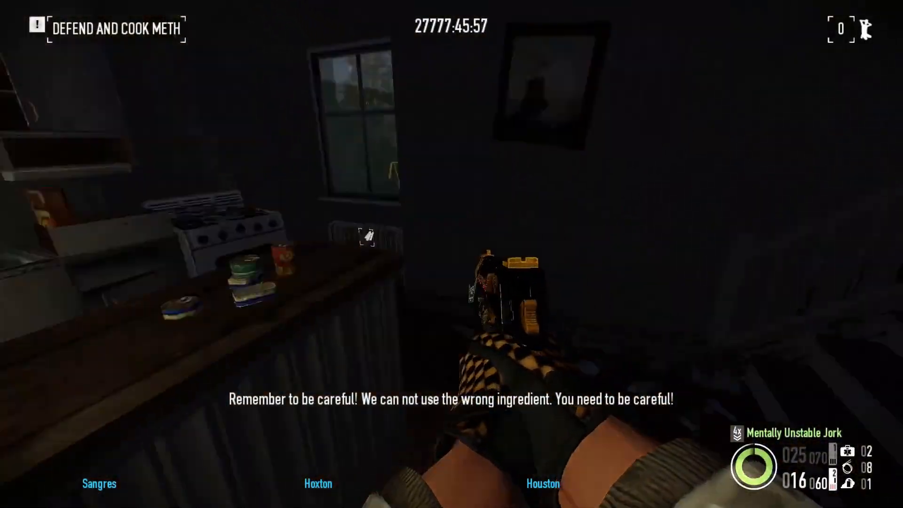
key(w)
key(1)
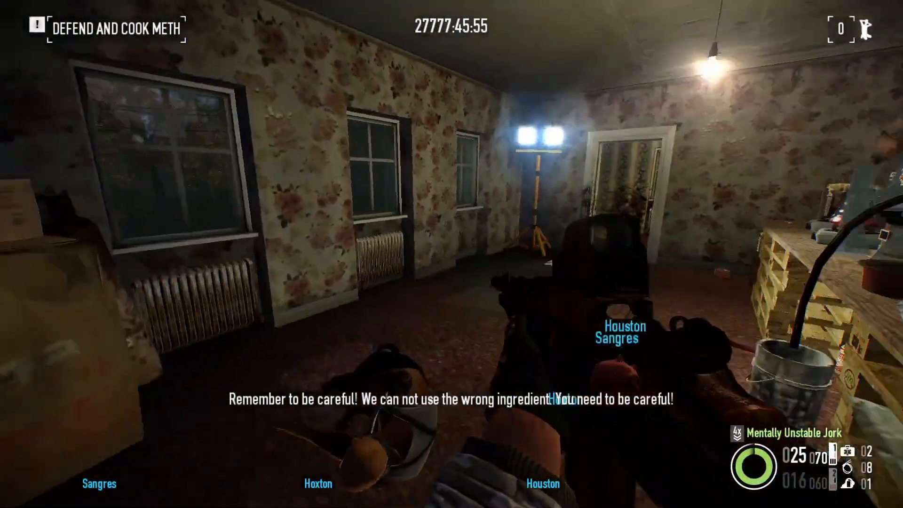
key(w)
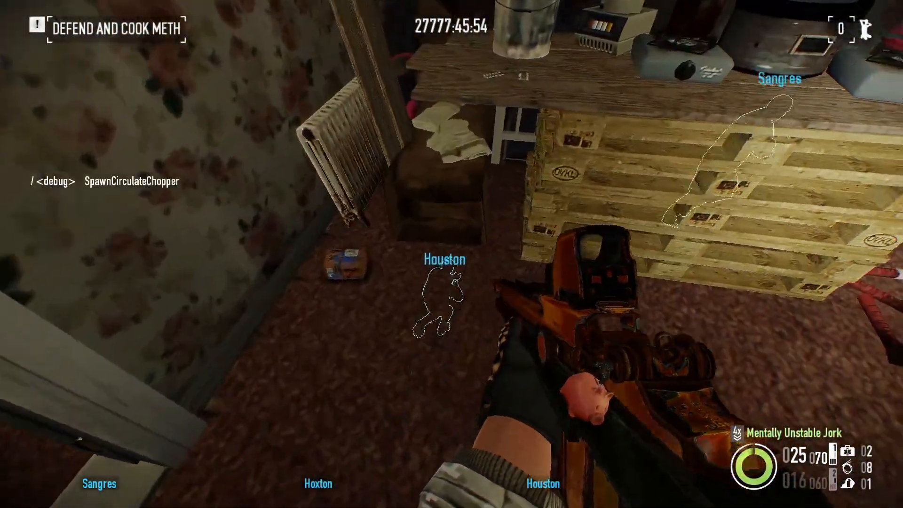
key(f)
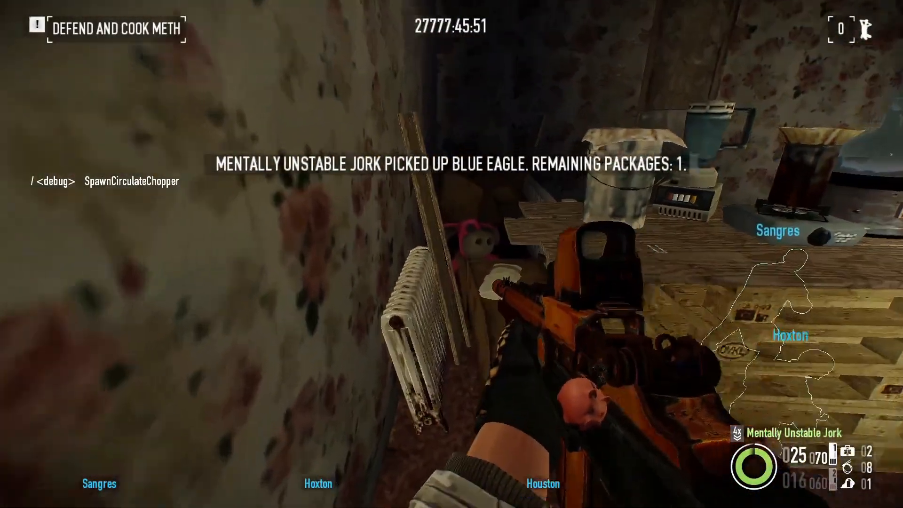
right_click(452, 254)
right_click(451, 254)
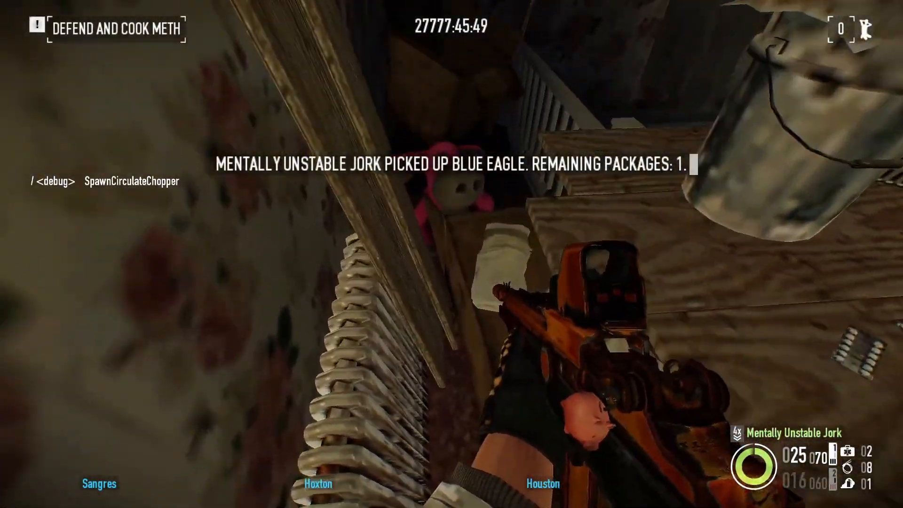
- Tour the outside of the house, the meth lab table and the kitchen of the custom heist
key(w)
key(w)
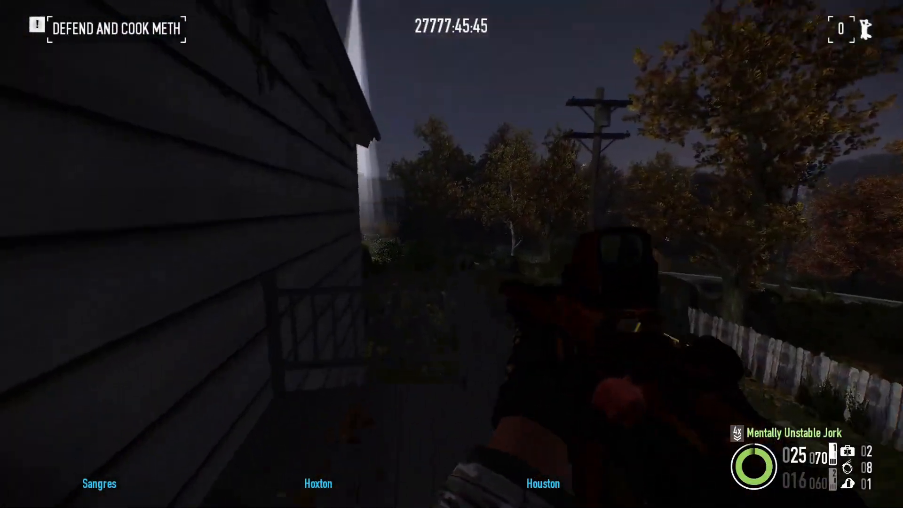
key(w)
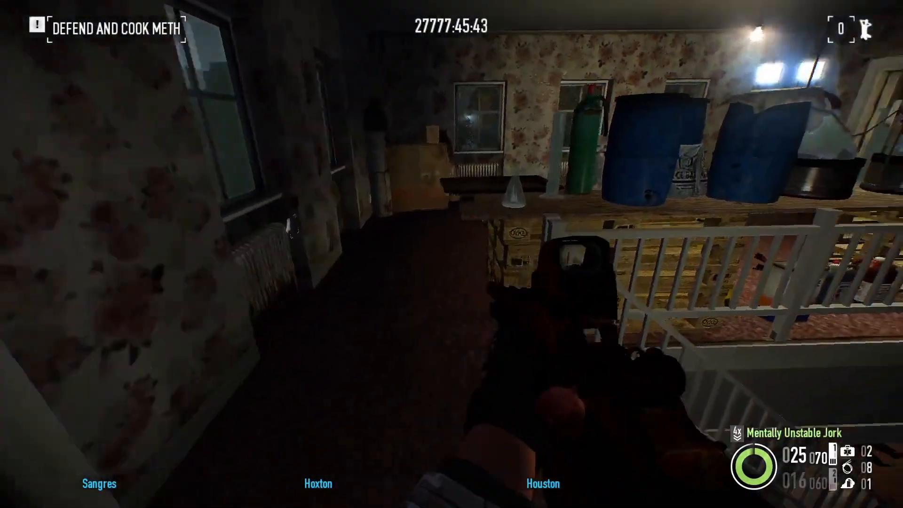
key(w)
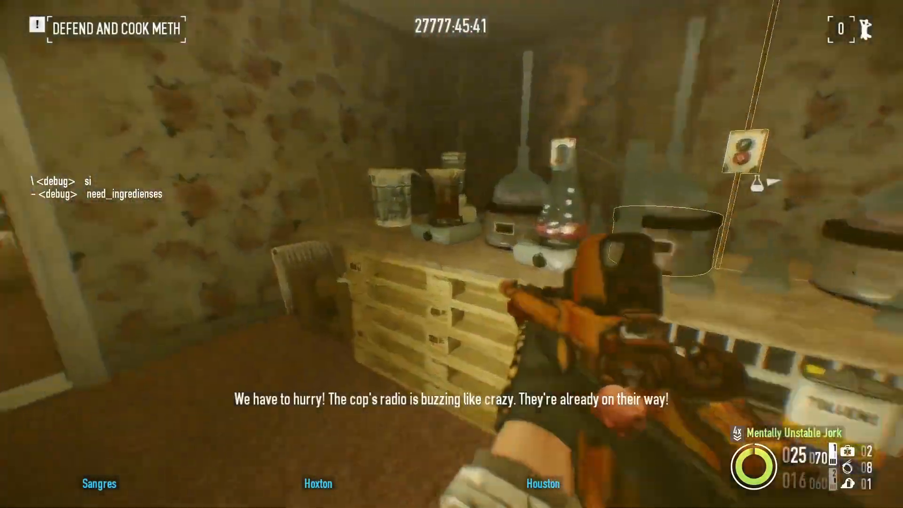
key(w)
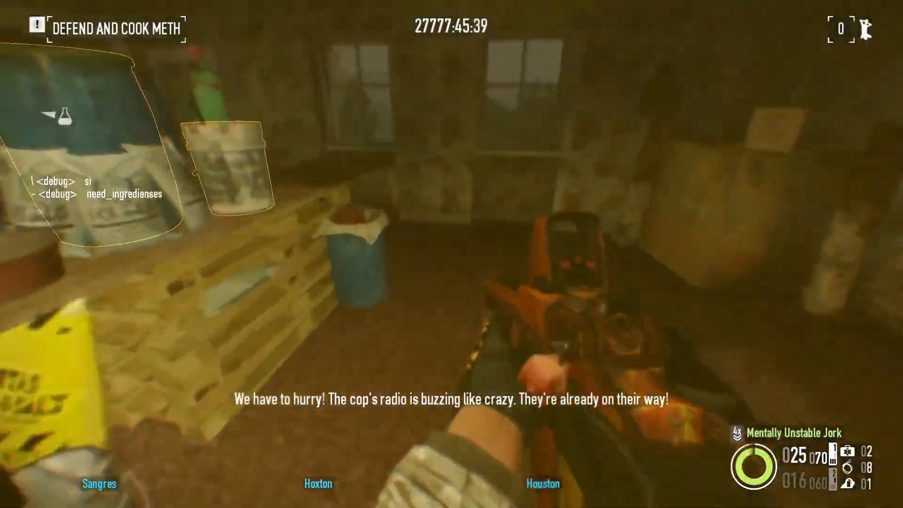
key(w)
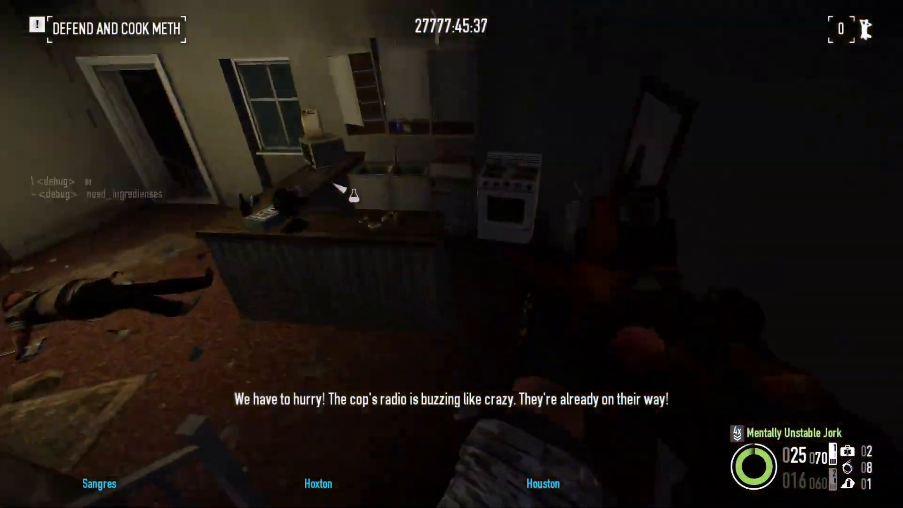
- Go outside to the locked door, shoot it open, and collect muriatic acid, hydrogen chloride and caustic soda inside
key(w)
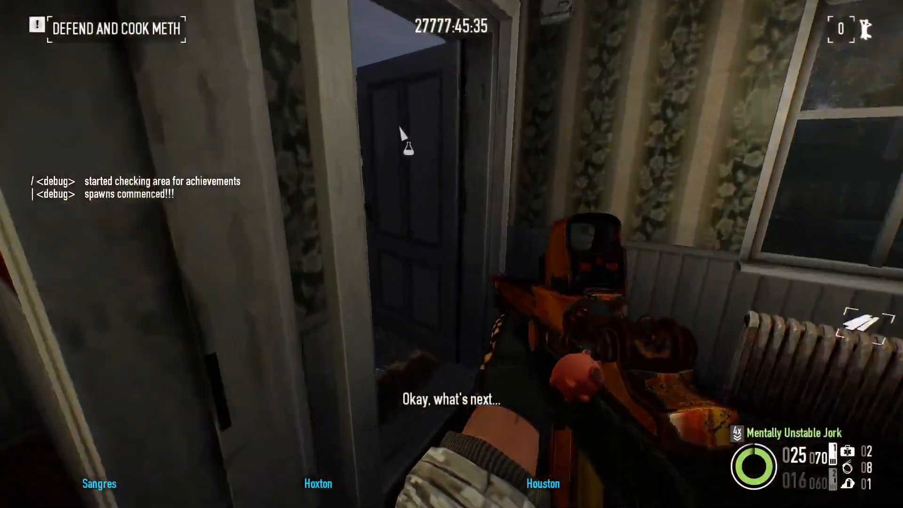
key(w)
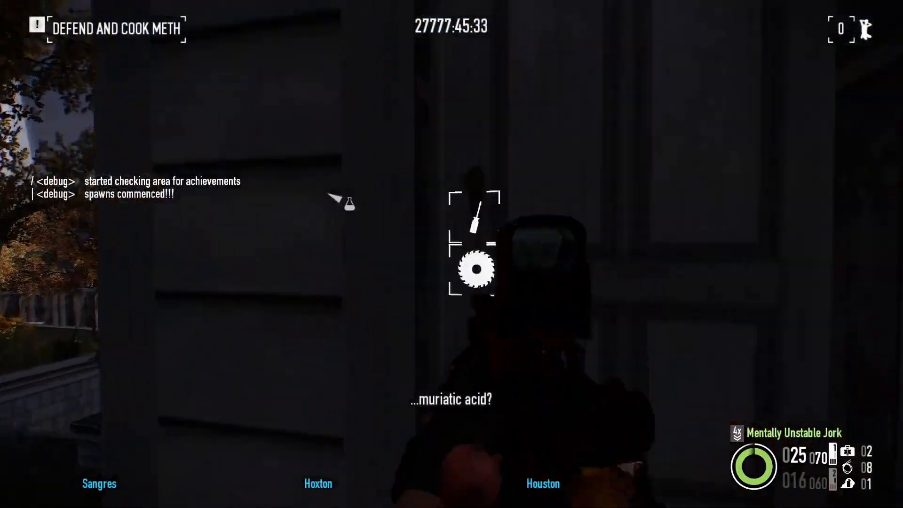
click(451, 253)
key(w)
key(f)
key(f)
key(f)
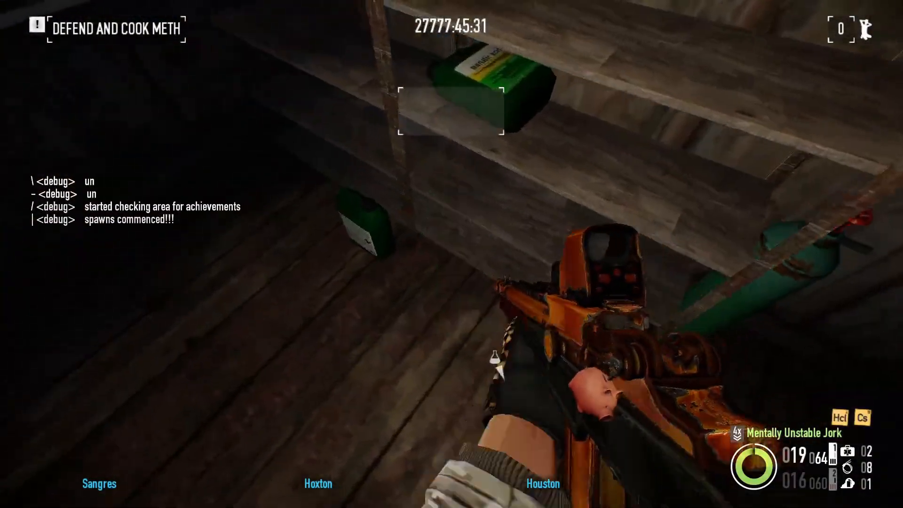
- Return to the meth lab with the ingredients, reloading the rifle, and add the muriatic acid to the cook
key(w)
key(w)
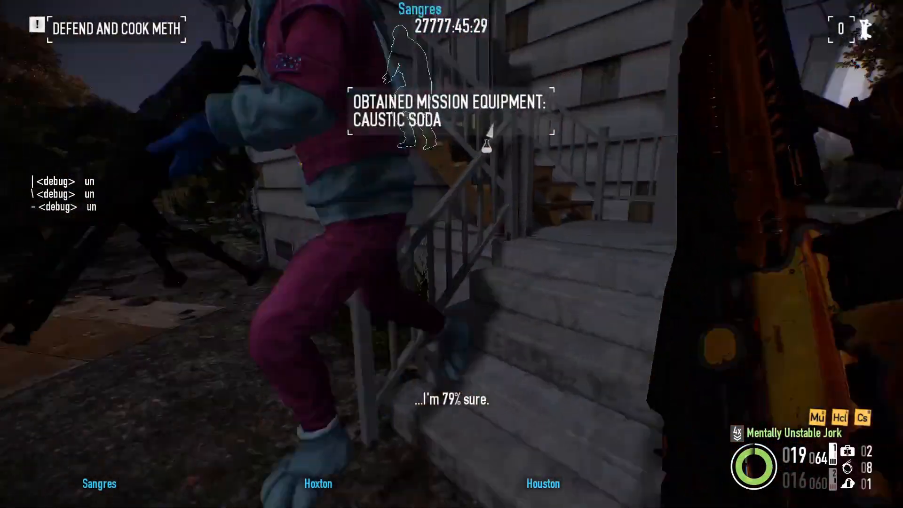
key(w)
key(r)
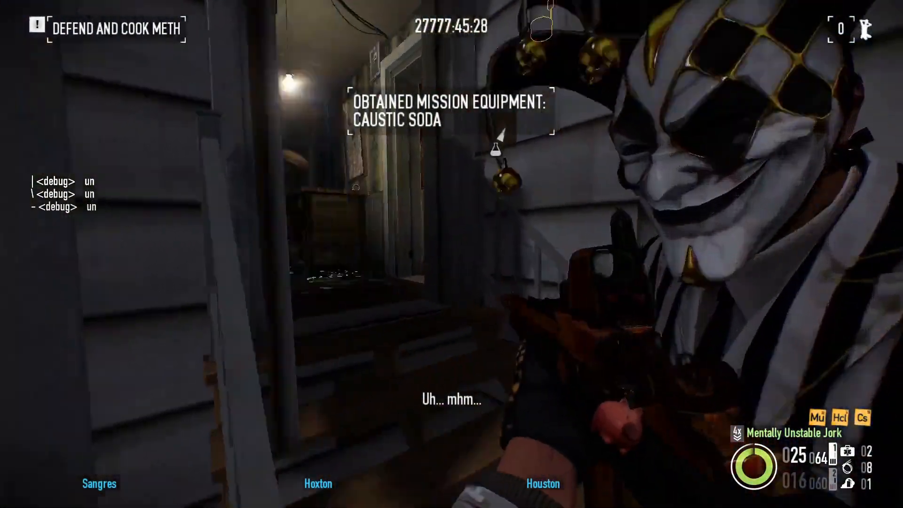
key(w)
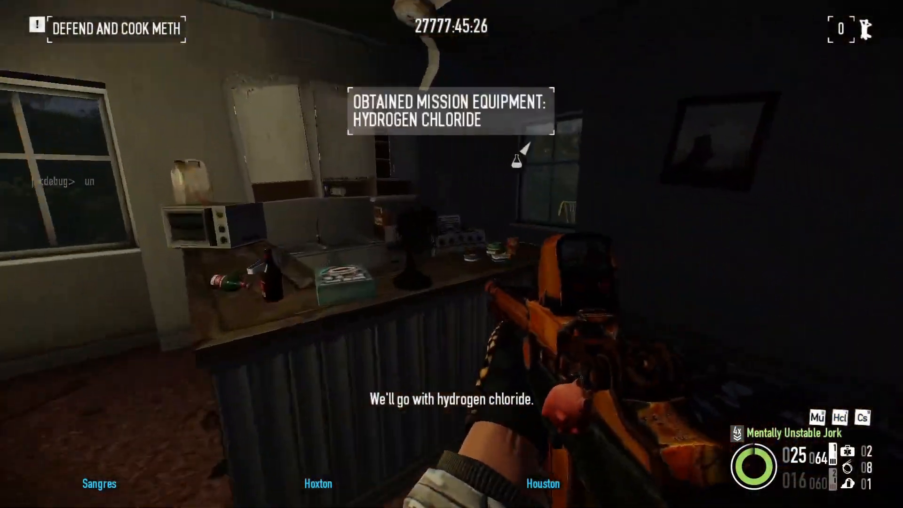
key(w)
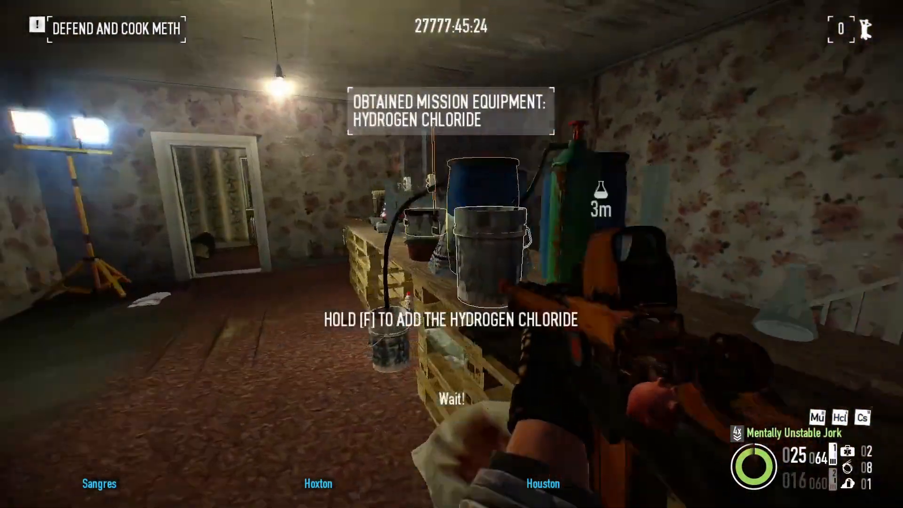
key(f)
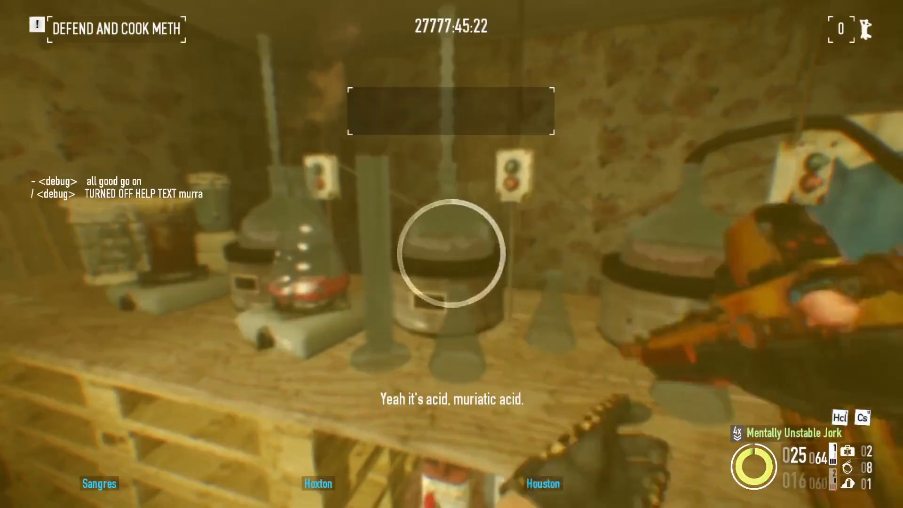
key(w)
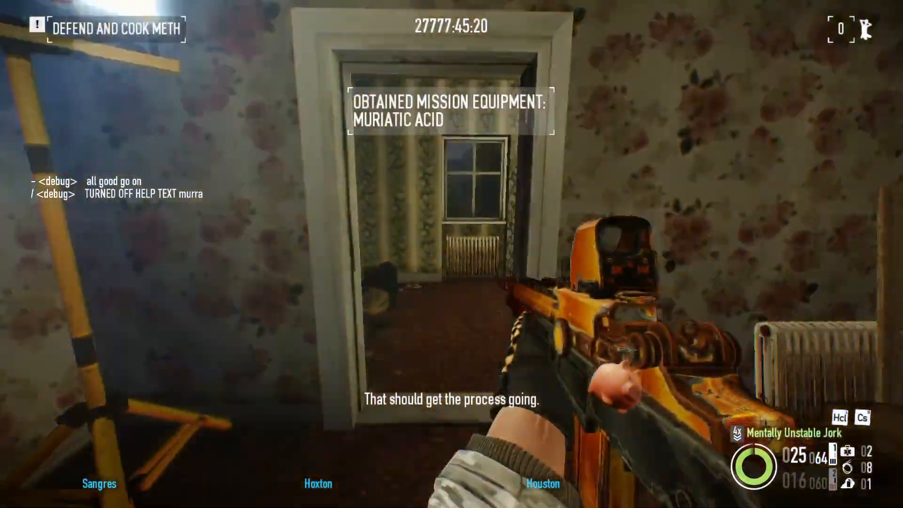
key(w)
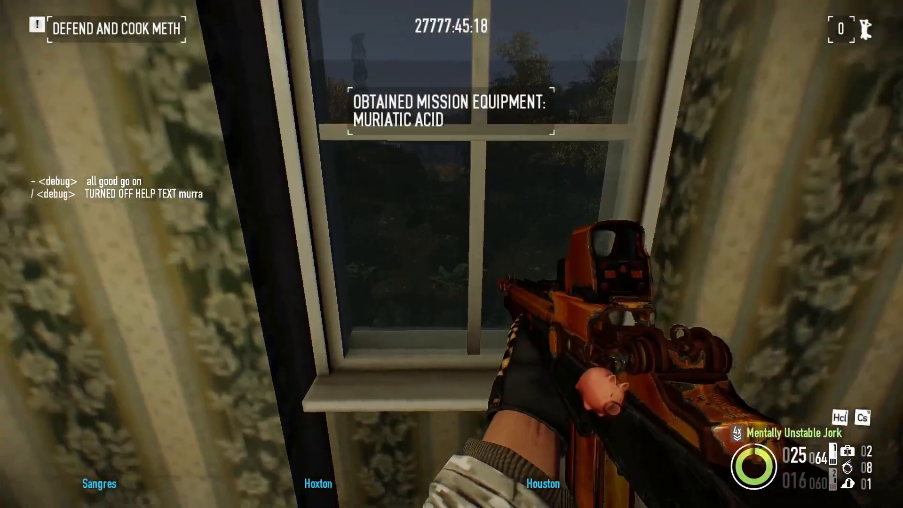
- Move through the upstairs meth lab, overlook the fenced yard, and leave by the side door firing at the medic outside
key(w)
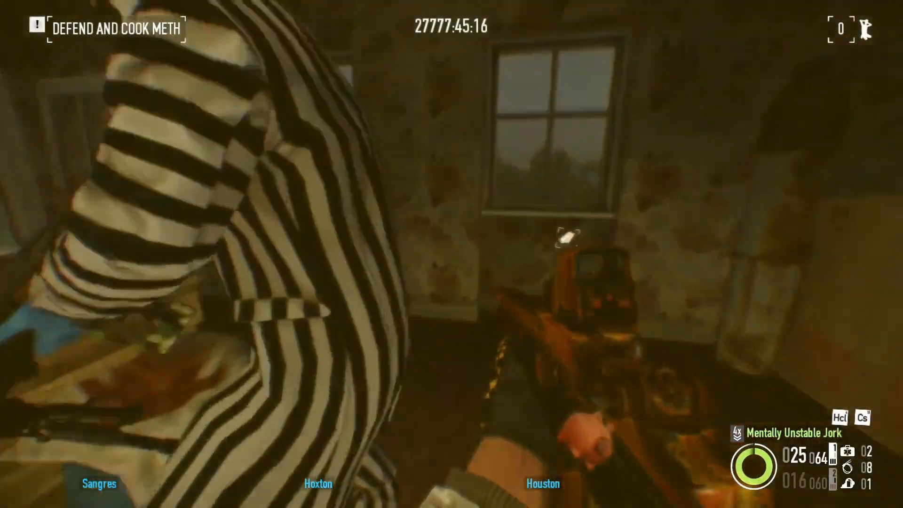
key(ctrl)
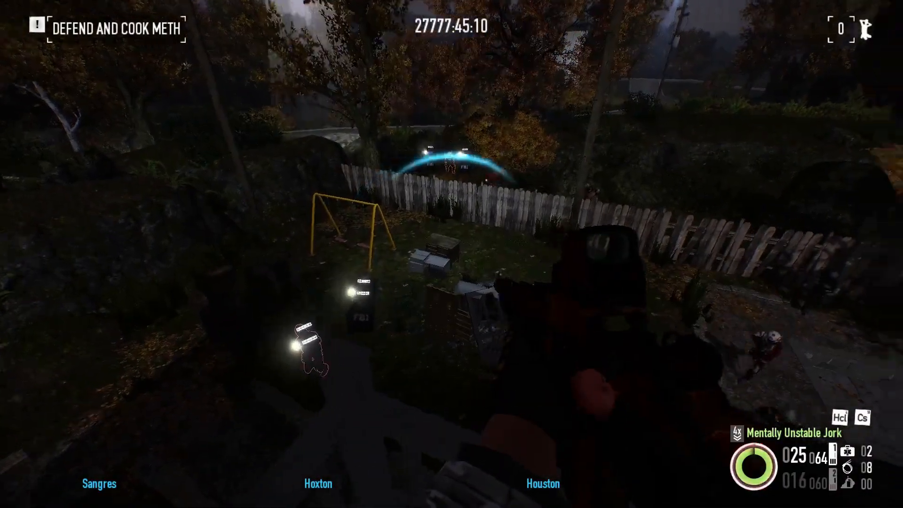
key(w)
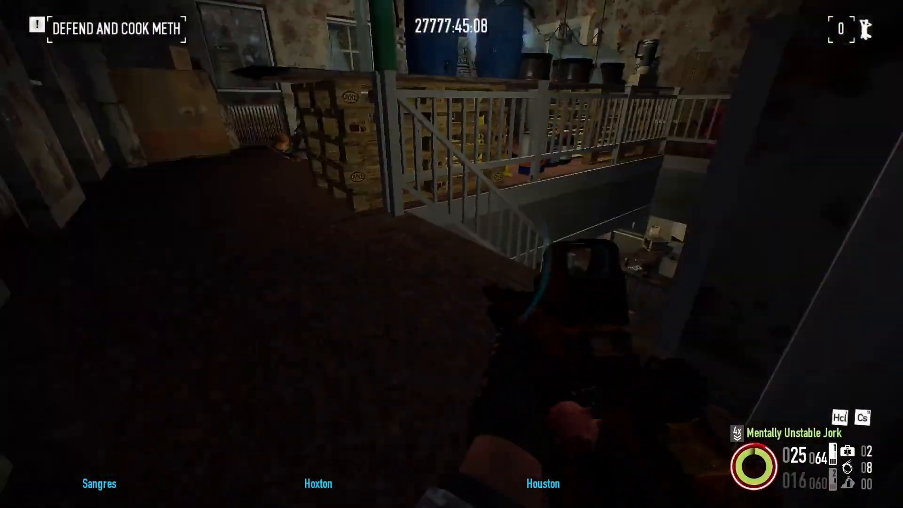
key(w)
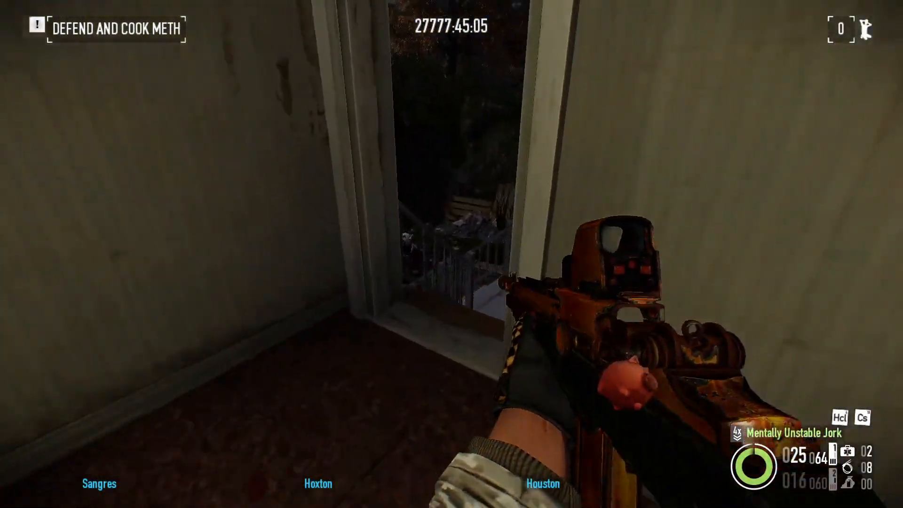
key(w)
click(451, 254)
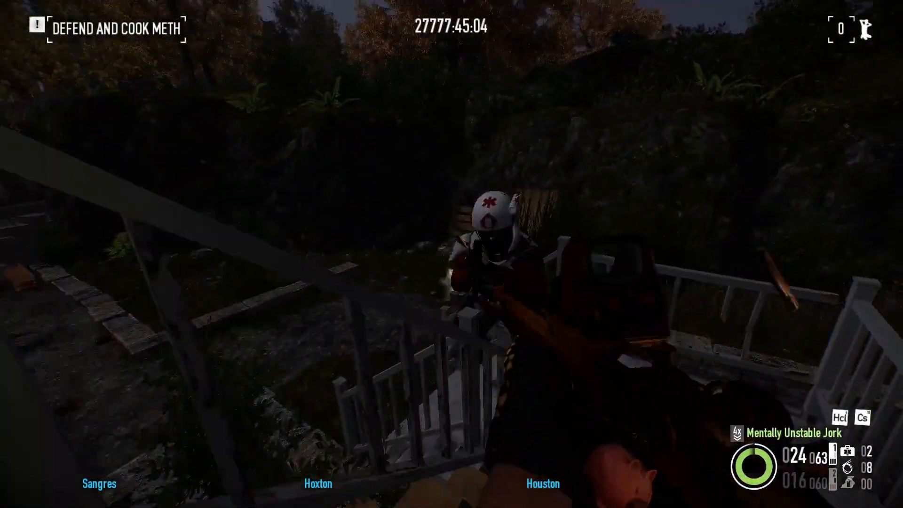
- Fire the rifle at the police advancing along the side of the house near the swing set, reloading between bursts
key(w)
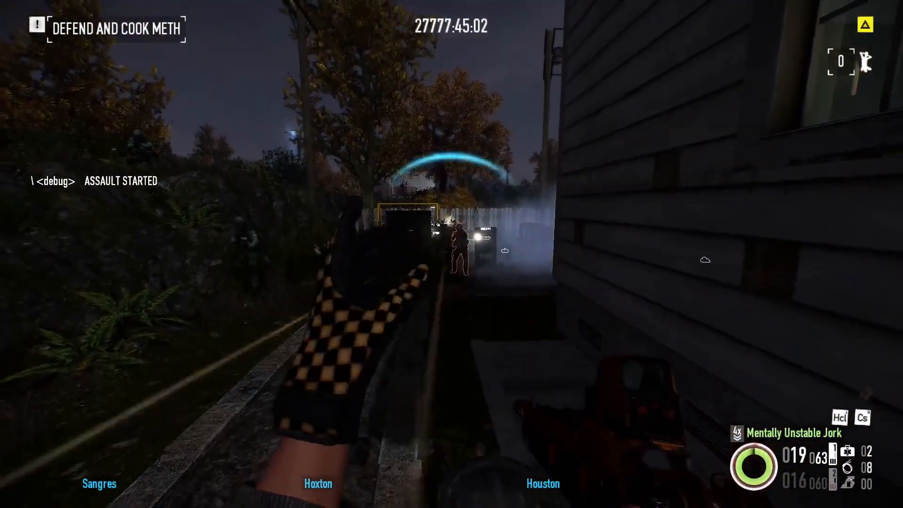
click(451, 254)
key(r)
key(s)
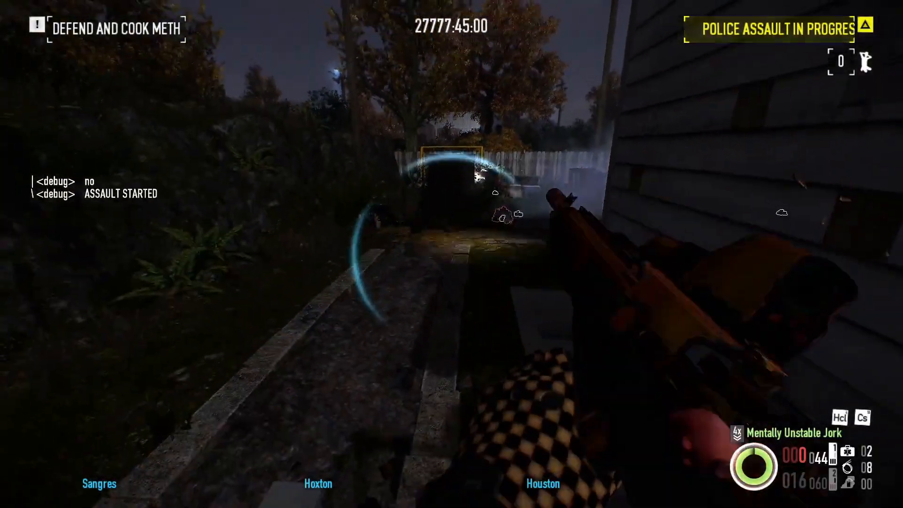
click(452, 254)
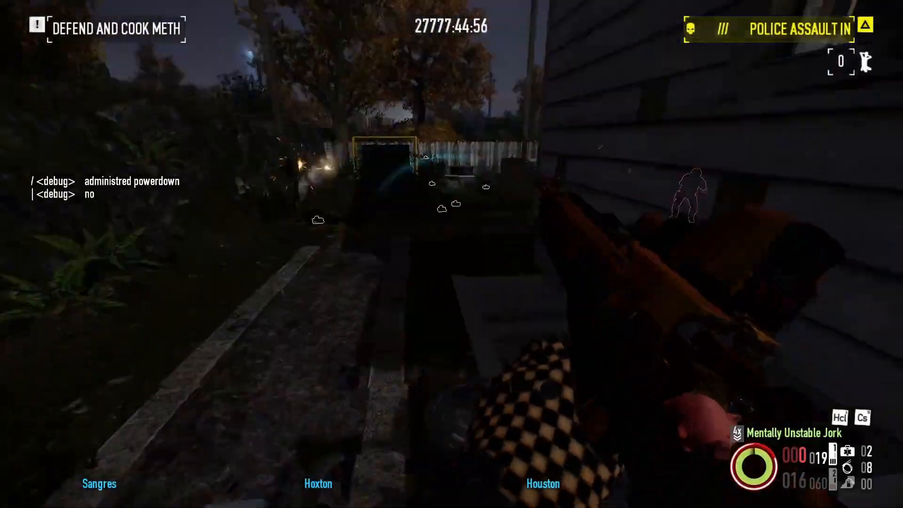
- Check the staircase inside the house, and patrol the yard outside along the path and rock wall
key(w)
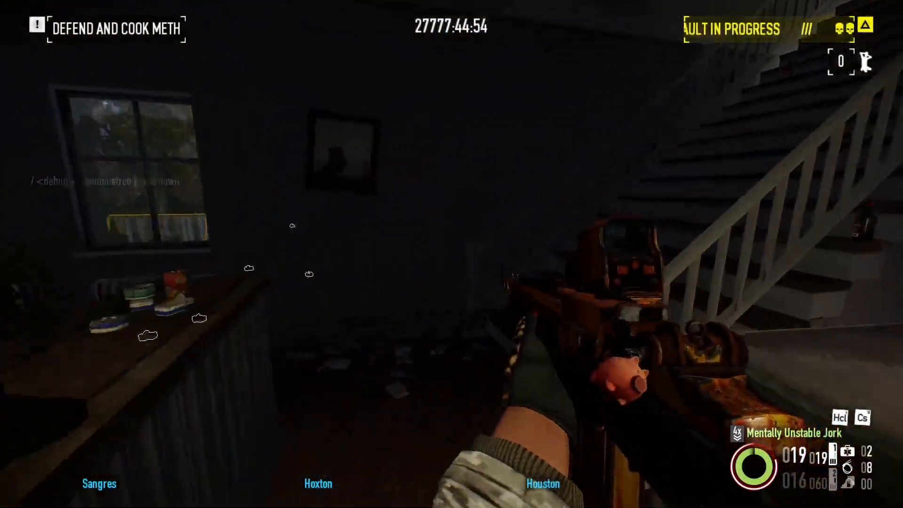
key(w)
key(s)
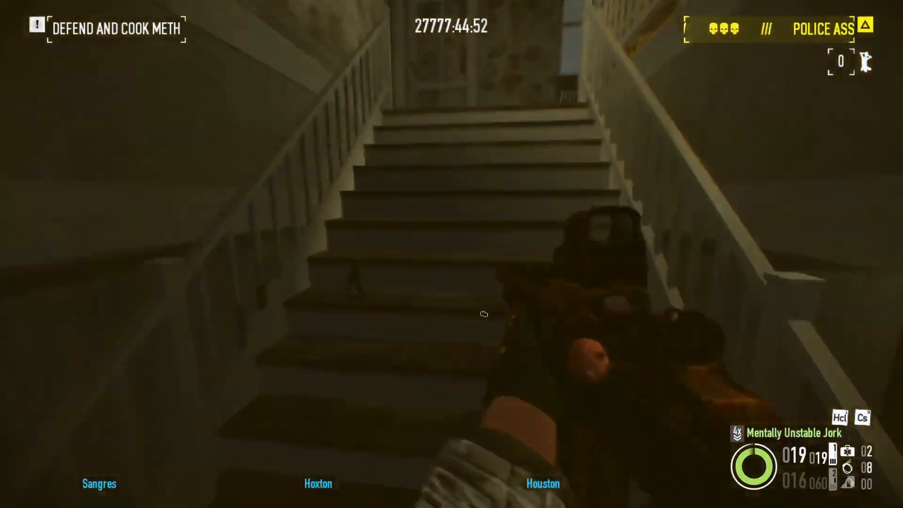
key(s)
key(w)
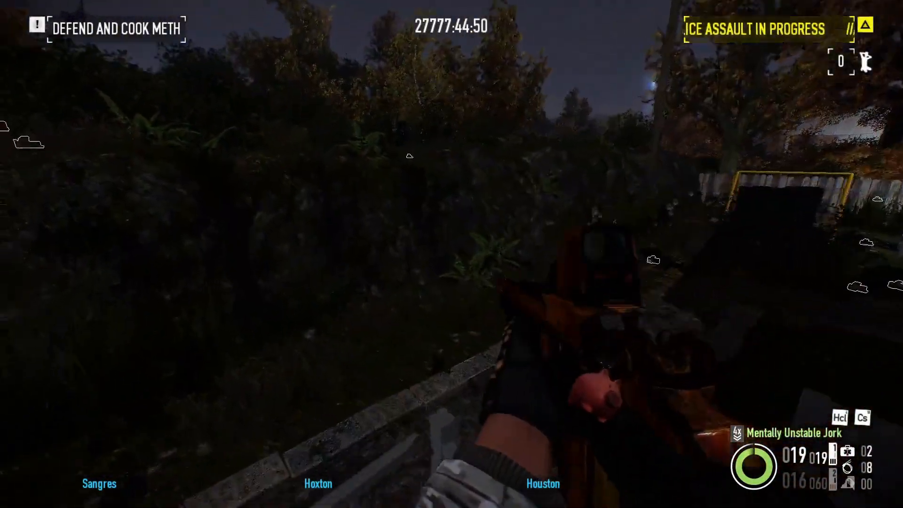
key(s)
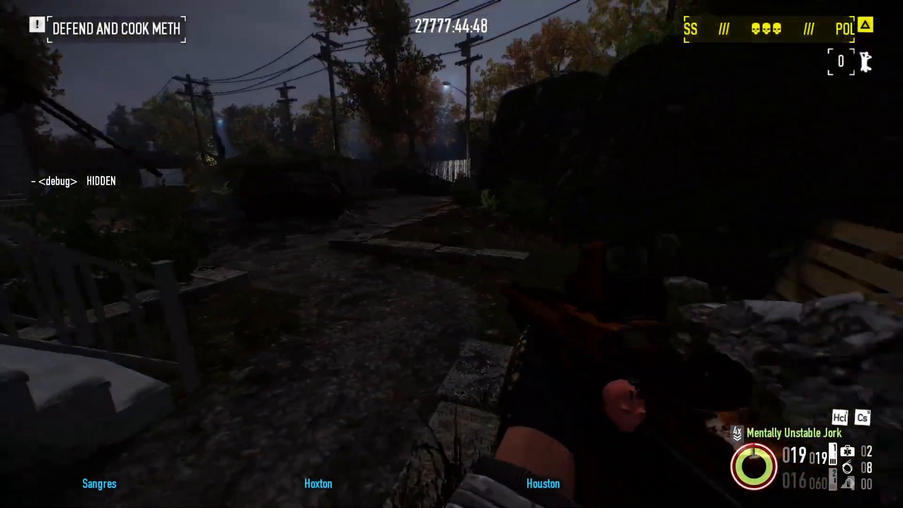
key(s)
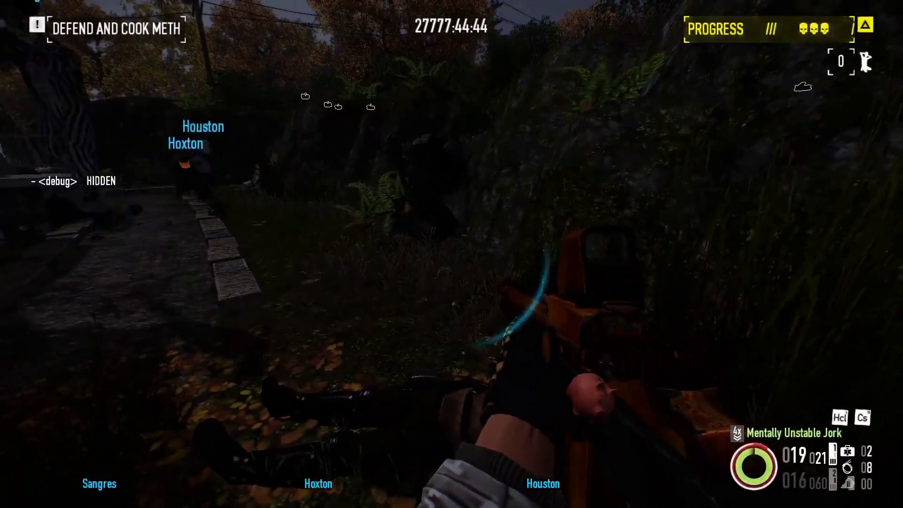
click(452, 254)
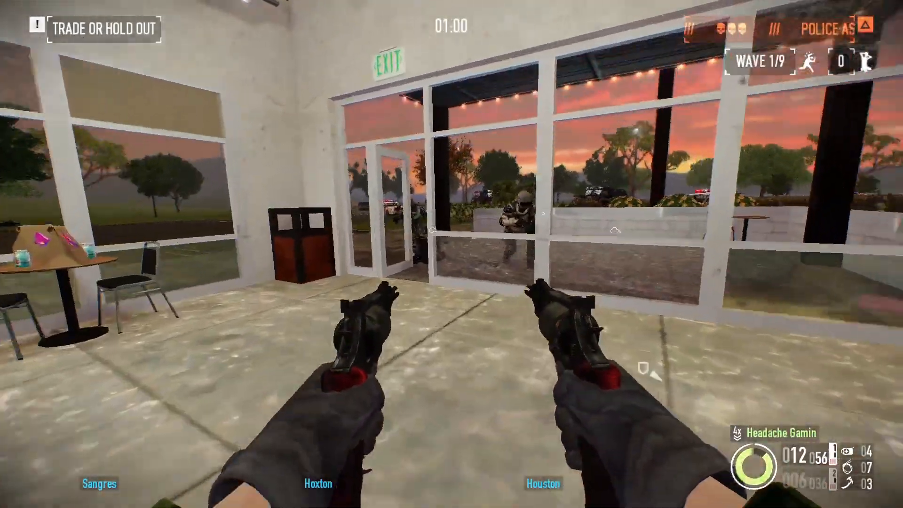
- Shoot the twin revolvers at the police outside the restaurant windows and move toward the kitchen
key(w)
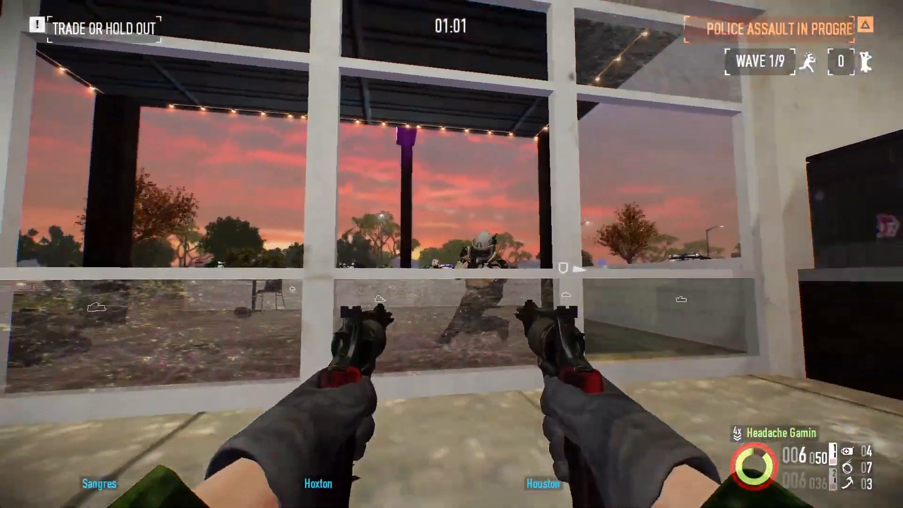
click(451, 254)
click(452, 254)
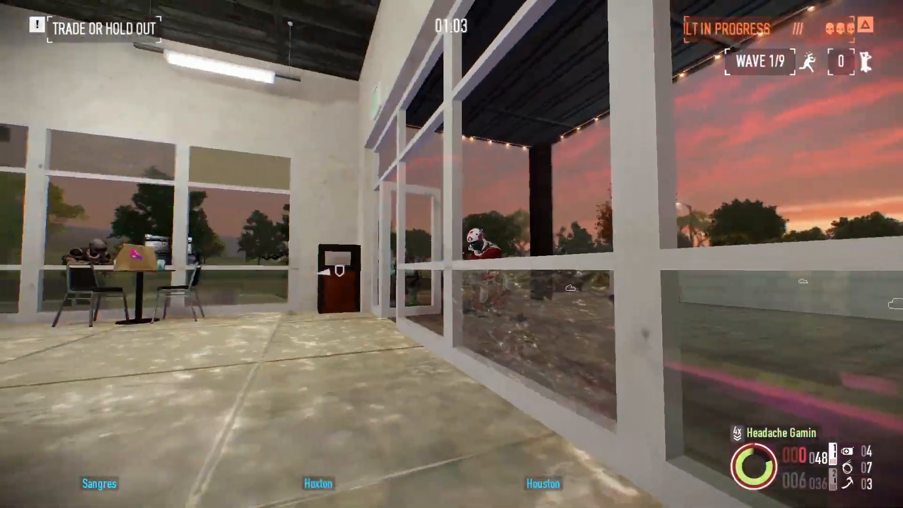
key(w)
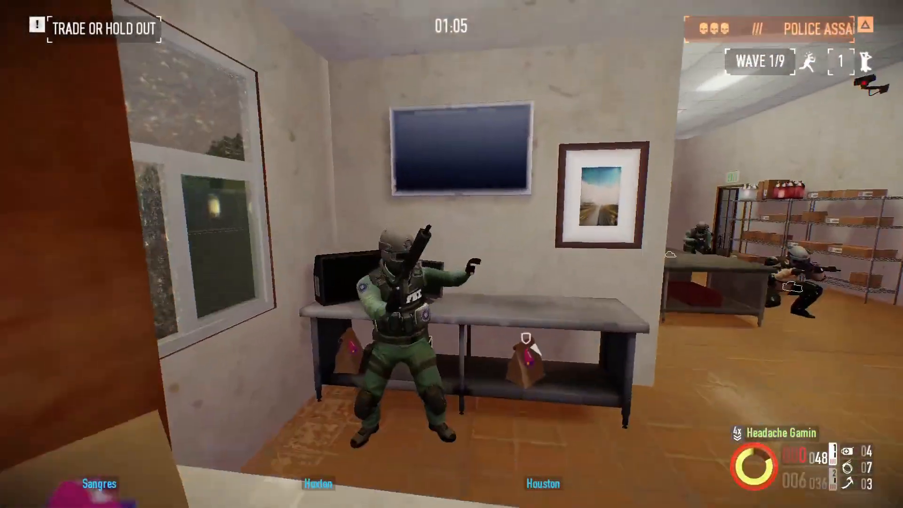
- Crouch behind the restaurant counter, interact with the surrendering officer and advance along the kitchen
key(w)
key(ctrl)
key(d)
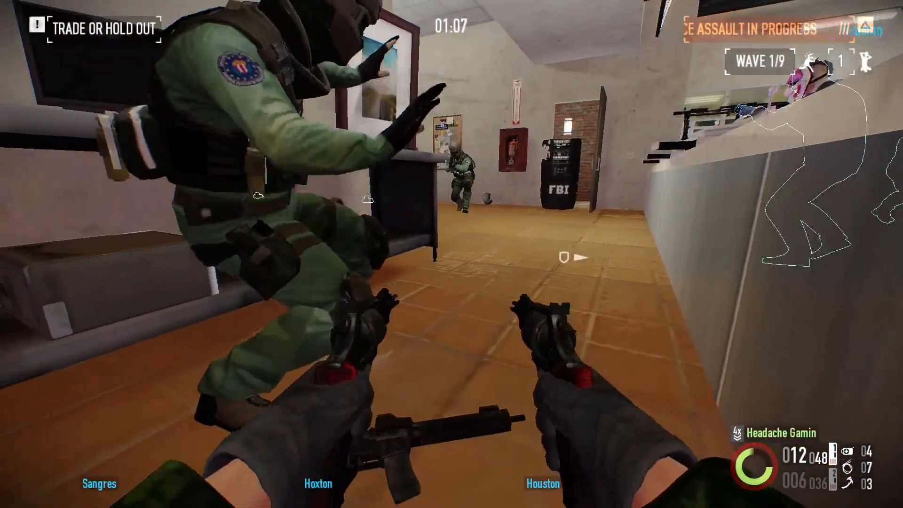
key(f)
key(w)
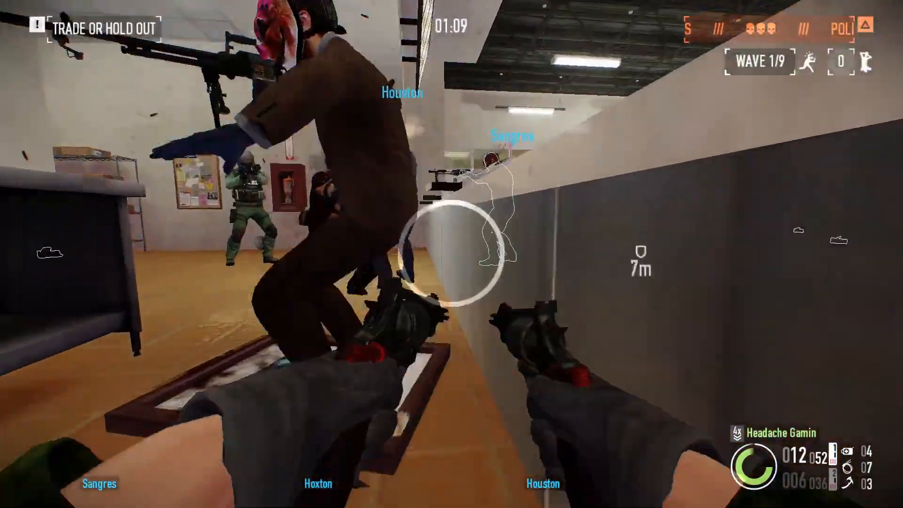
- Jump back into the restaurant's dining area and shoot the police entering through the smoke
key(space)
key(w)
click(452, 254)
click(452, 254)
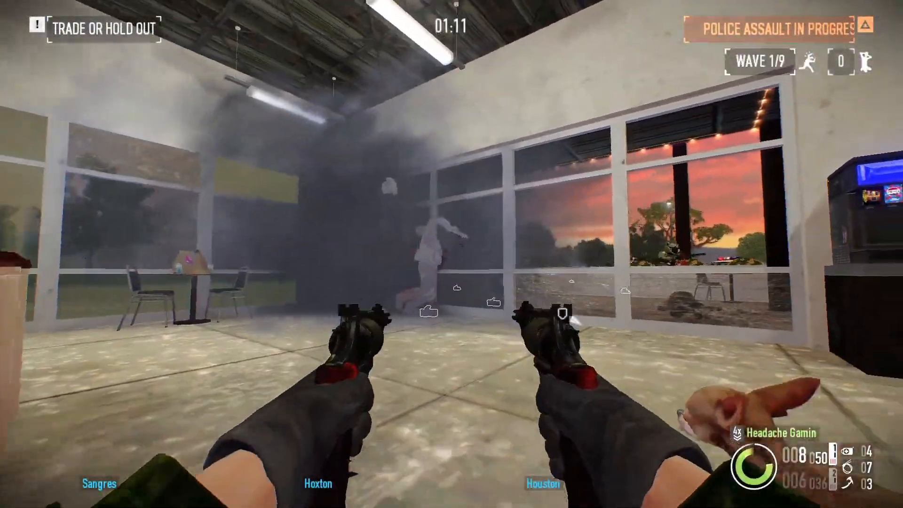
click(452, 254)
key(w)
click(452, 254)
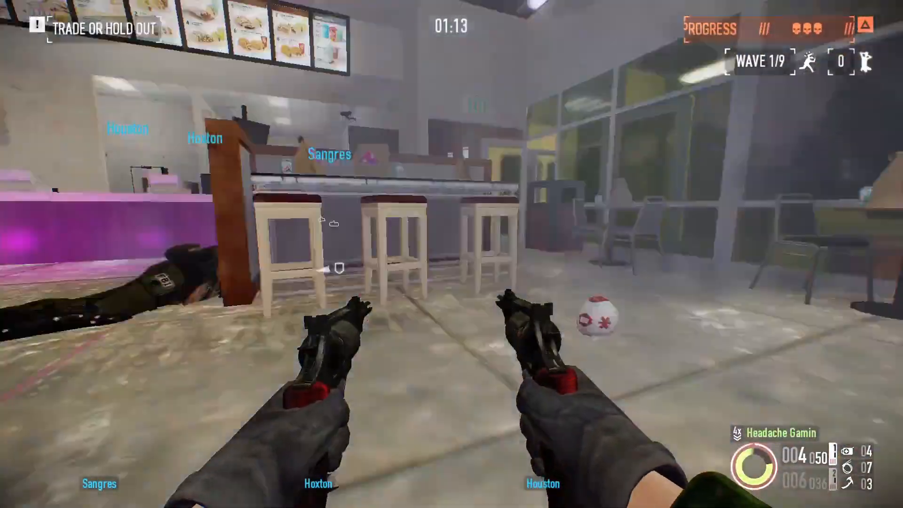
- Sprint and jump back into the restaurant kitchen, and shoot the officers near the storage shelves
key(w)
key(shift)
key(space)
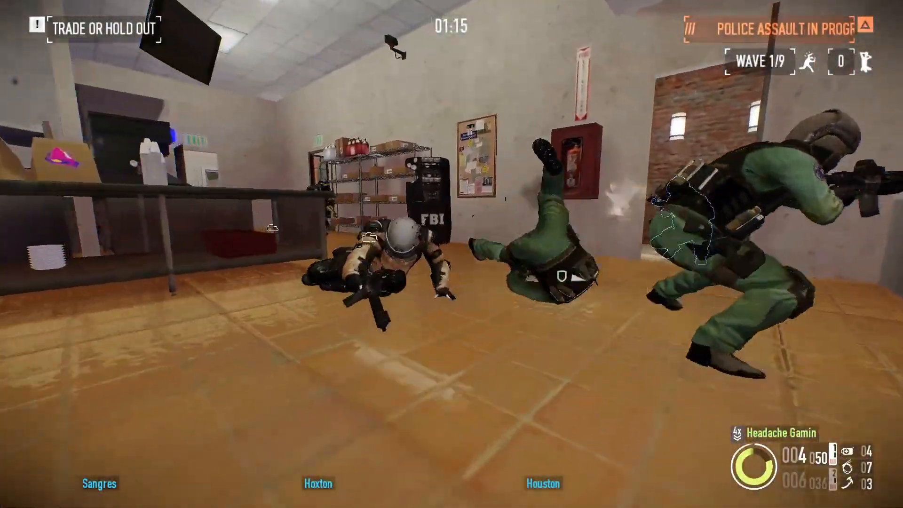
key(w)
click(452, 254)
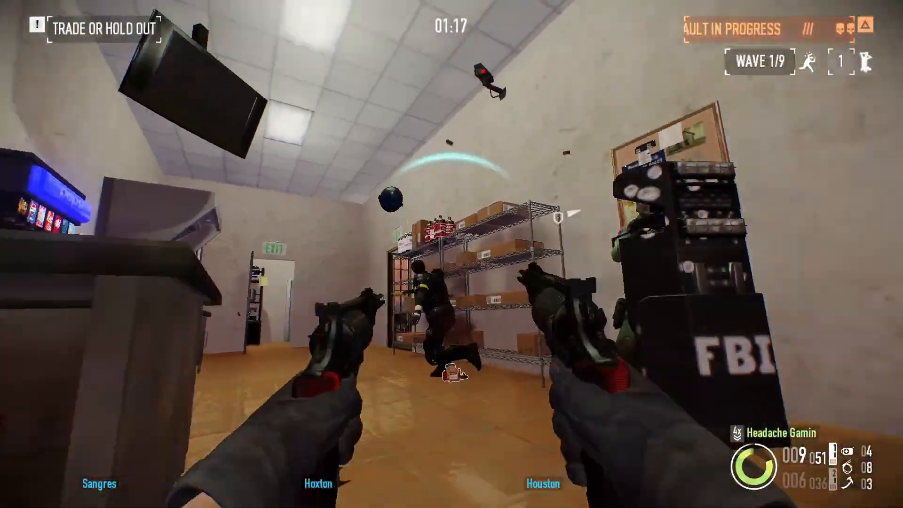
click(452, 254)
key(s)
key(a)
key(f)
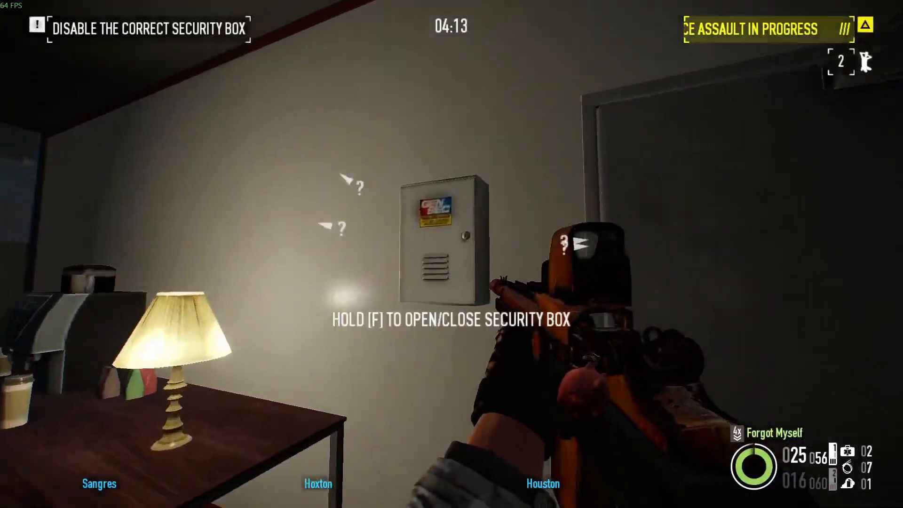
- Open the GenSec security box on the wall, and set up the zip-line on the skyscraper rooftop for the rappels
key(f)
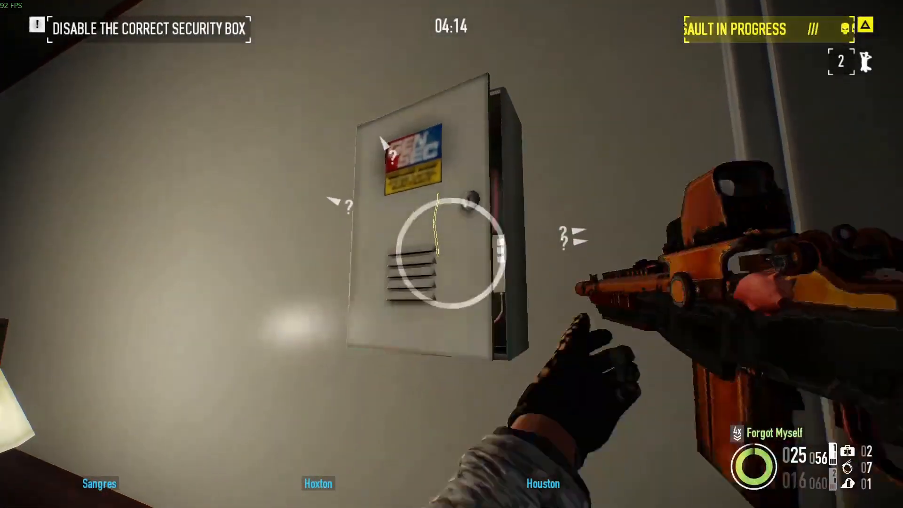
key(f)
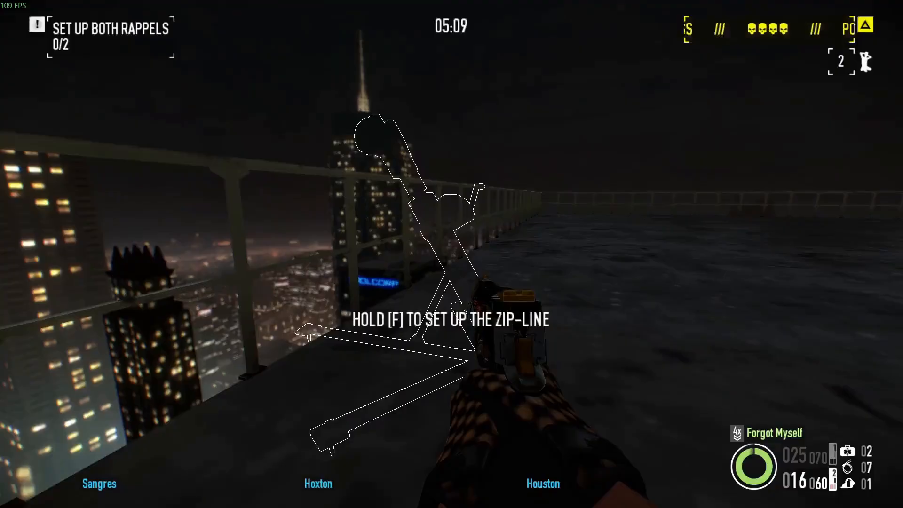
key(f)
key(w)
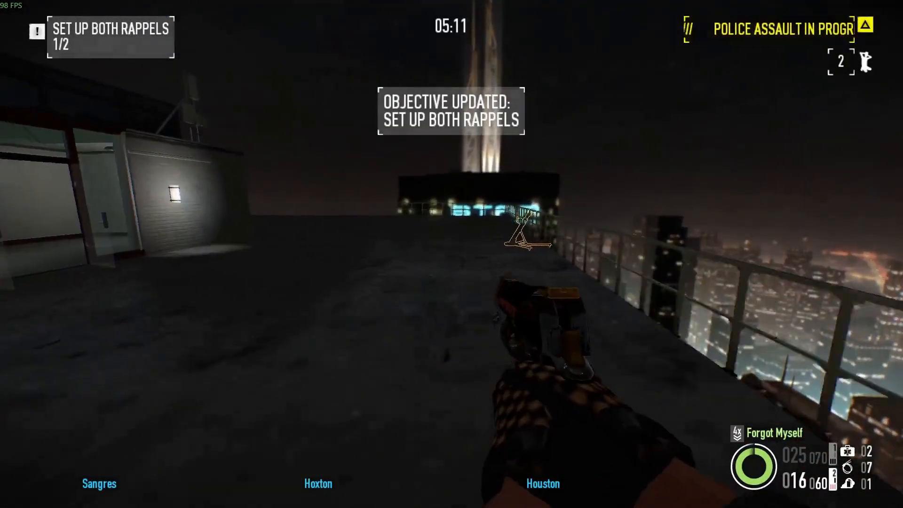
key(f)
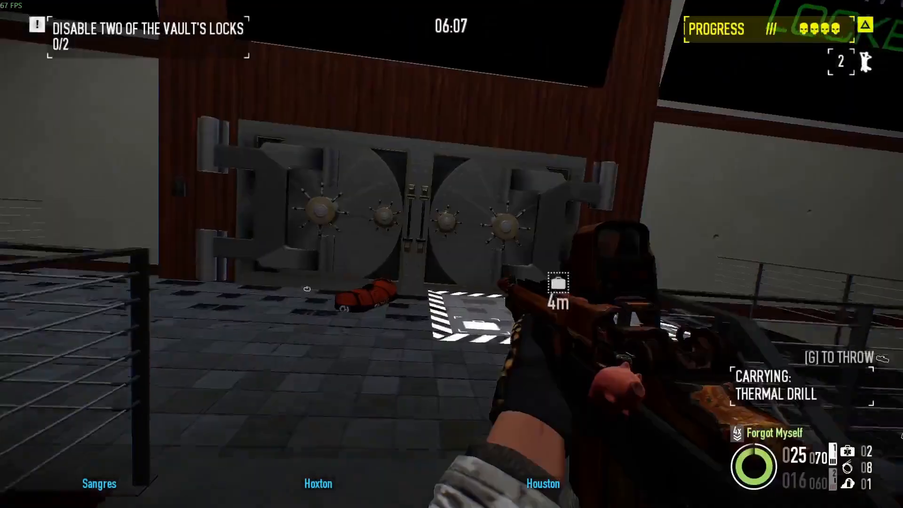
- Bring the thermal drill to the vault doors, and throw the money bag out to secure it
key(w)
key(f)
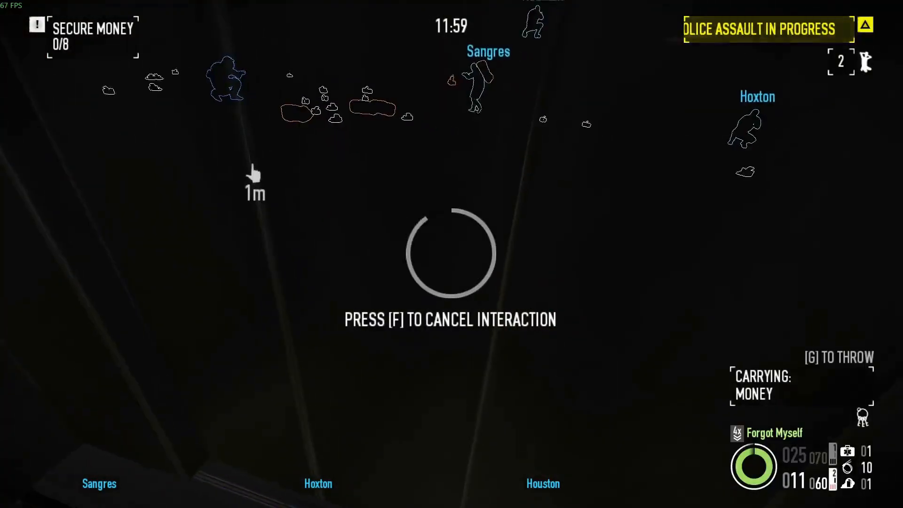
key(g)
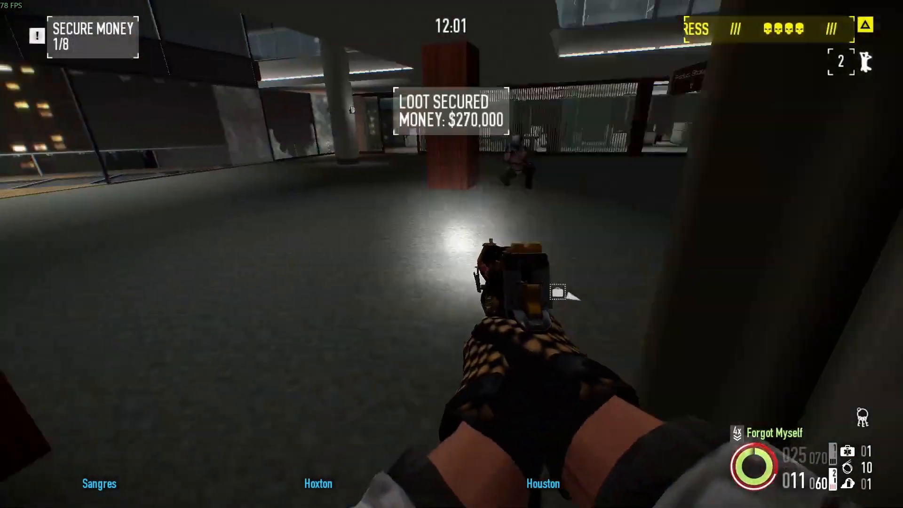
key(w)
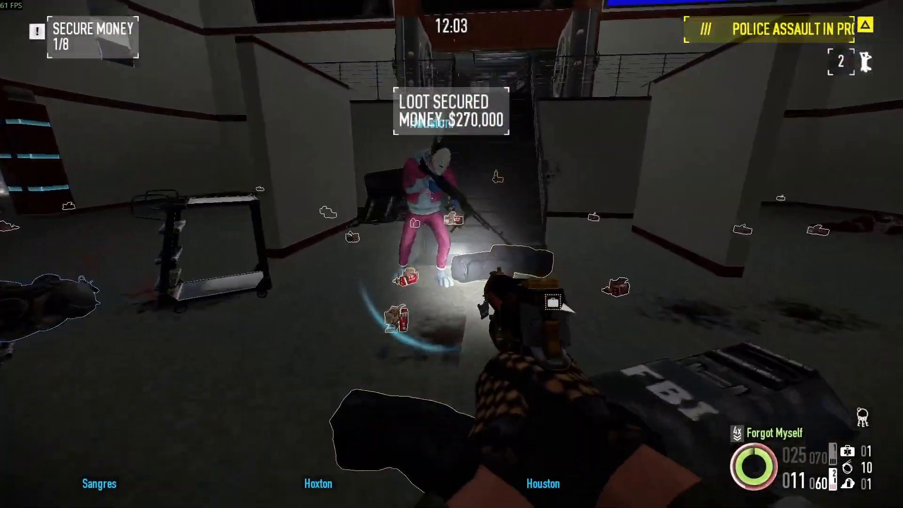
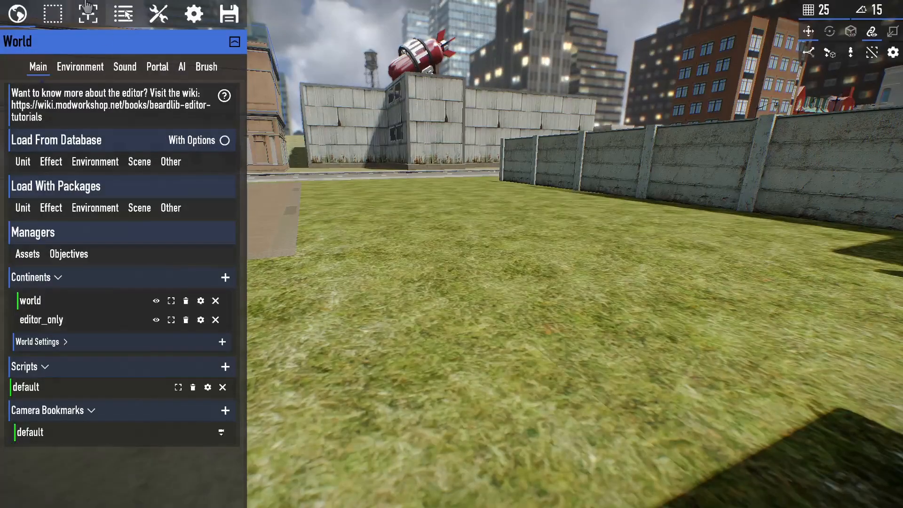
- Scatter bushes over the grass field with the bush_01_big brush, and paint litter with the str_brush_trash_04 brush
click(204, 68)
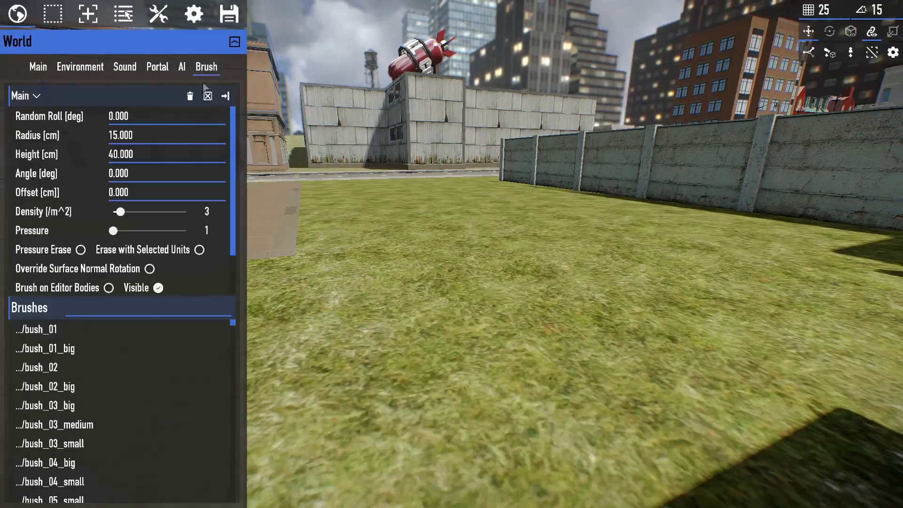
click(75, 348)
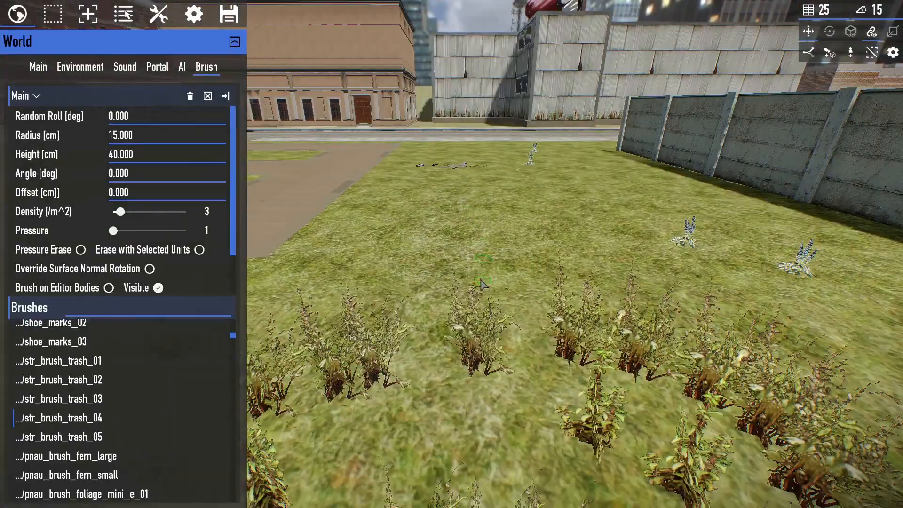
scroll(116, 445, down, 2)
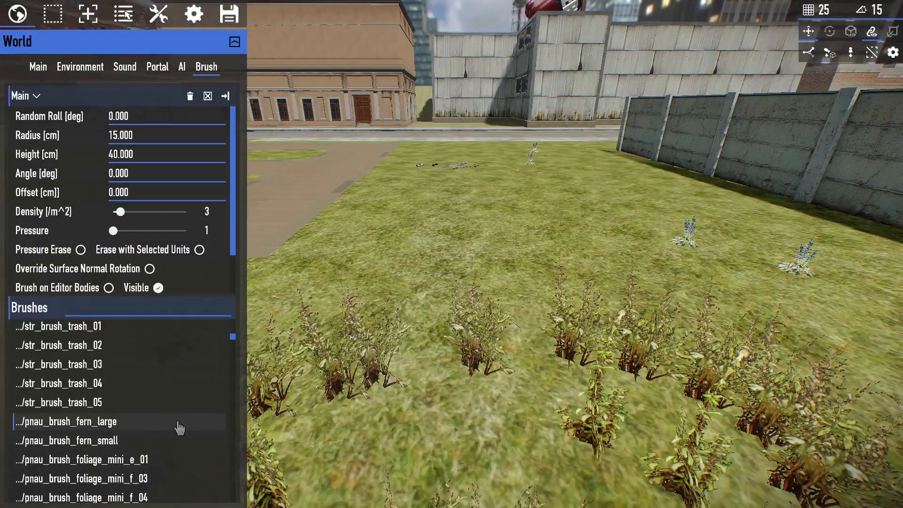
click(414, 328)
click(642, 296)
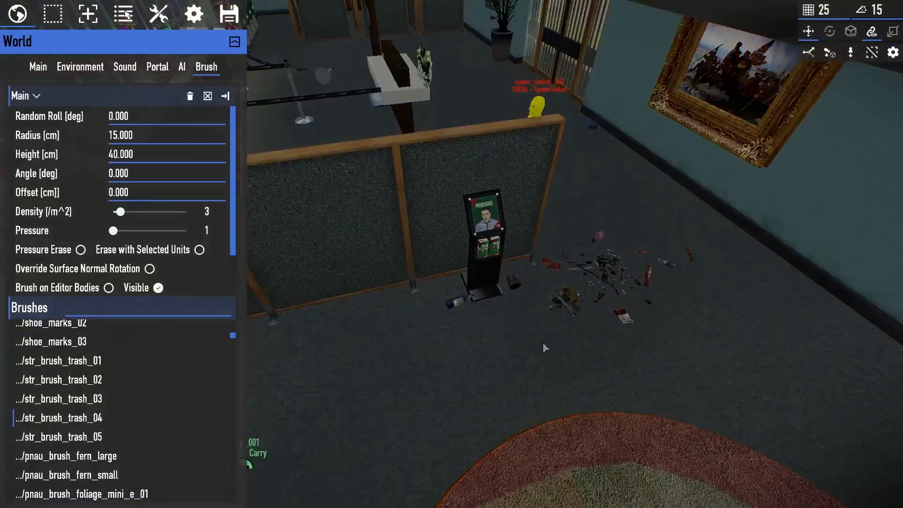
scroll(543, 343, up, 3)
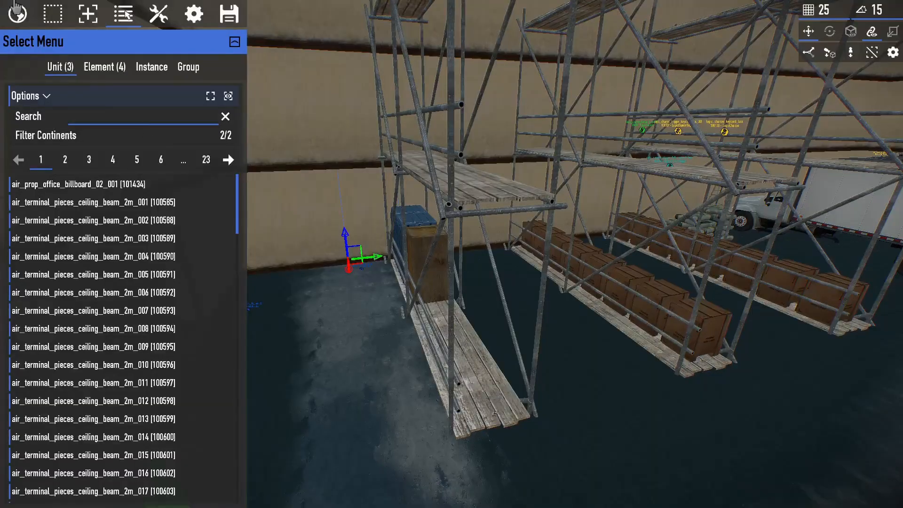
- Spawn an Asset Trigger element on the warehouse floor beside the scaffolding
click(91, 14)
click(101, 68)
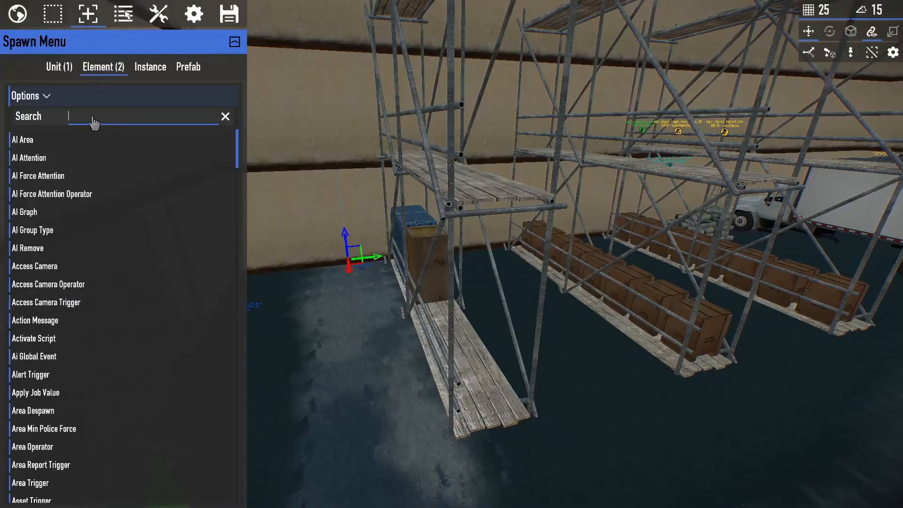
click(94, 117)
text(asset)
click(84, 139)
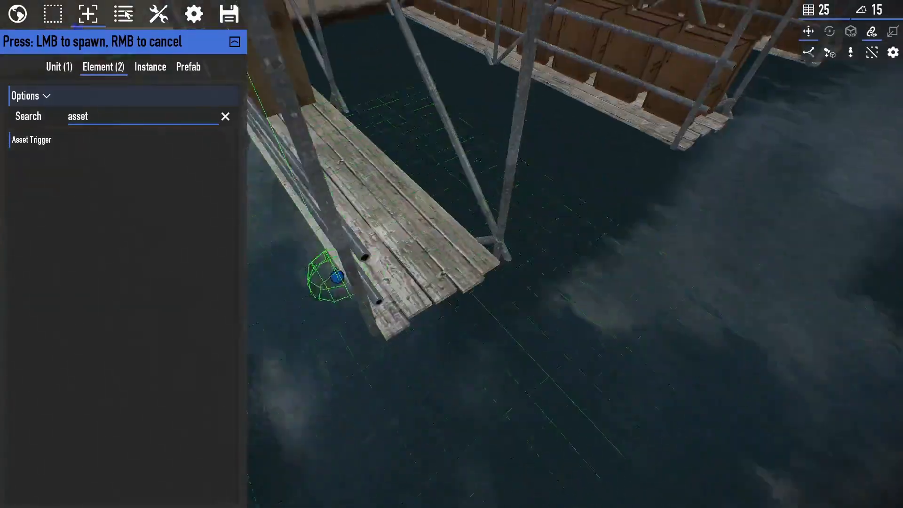
click(576, 340)
- Set the Asset Trigger's id to health_bag
click(138, 425)
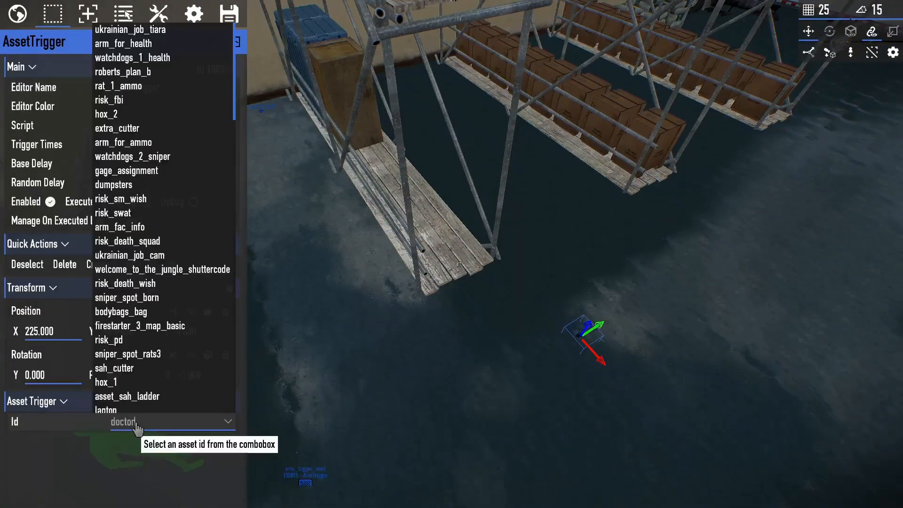
text(health)
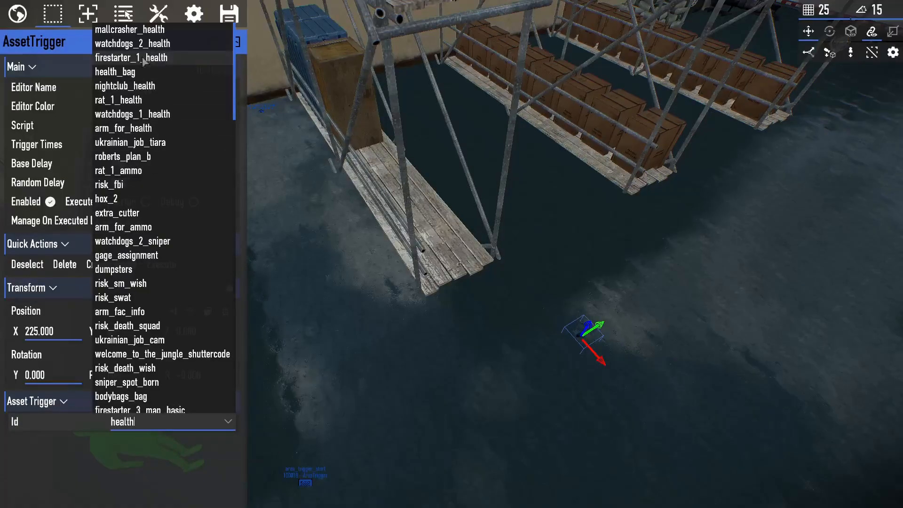
click(138, 72)
right_drag(533, 384, 542, 384)
right_drag(503, 304, 525, 307)
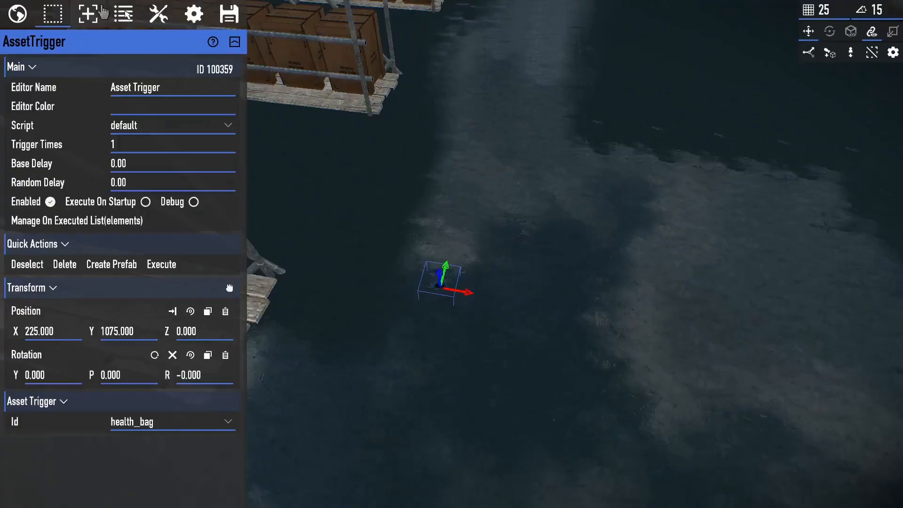
- Place a Spawn Deployable element on the scaffold planks and link the Asset Trigger to it
click(93, 14)
click(65, 213)
right_drag(301, 278, 273, 277)
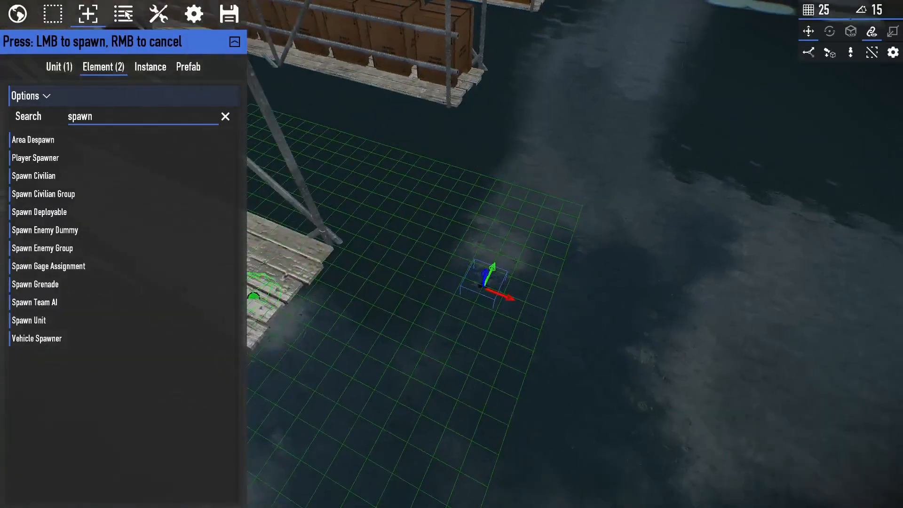
click(271, 291)
click(473, 299)
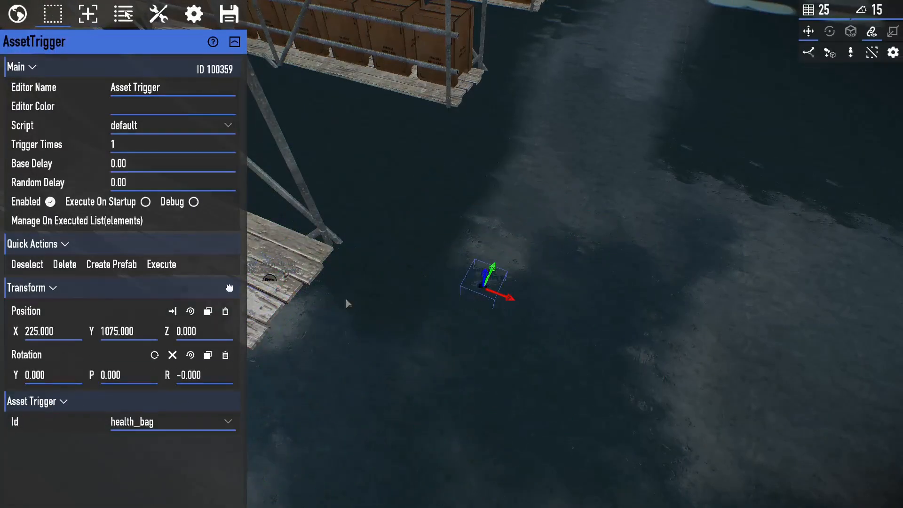
click(270, 282)
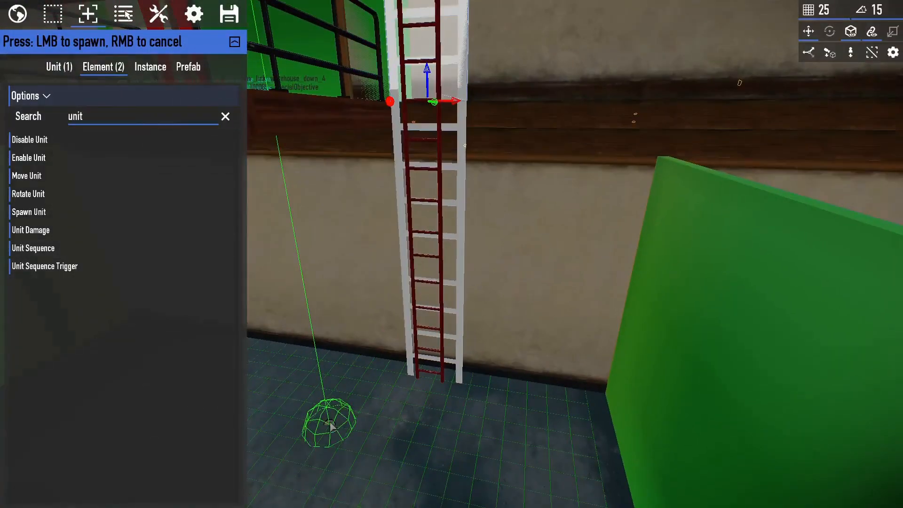
- Place a Unit Sequence element beside the ladder, and set the linked dev_ladder units to trigger state_ladder_disable
click(337, 405)
click(457, 332)
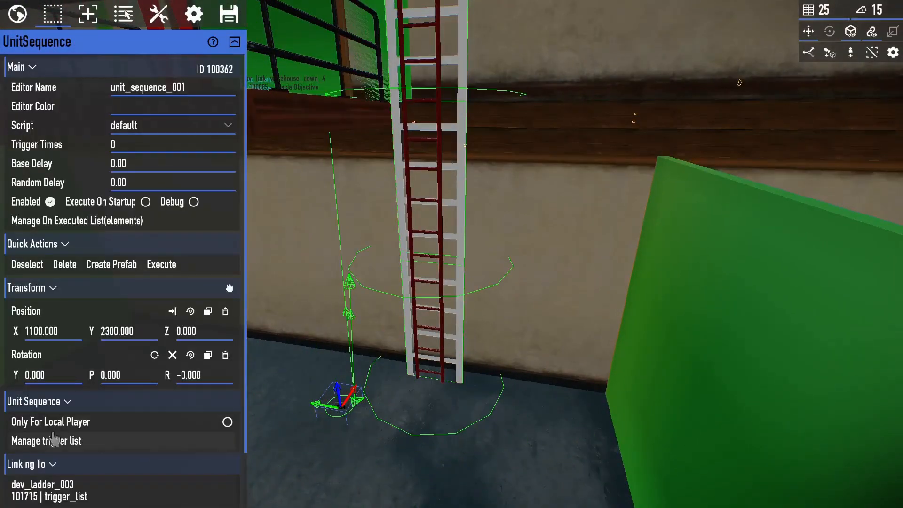
click(51, 441)
click(640, 75)
click(618, 121)
click(616, 113)
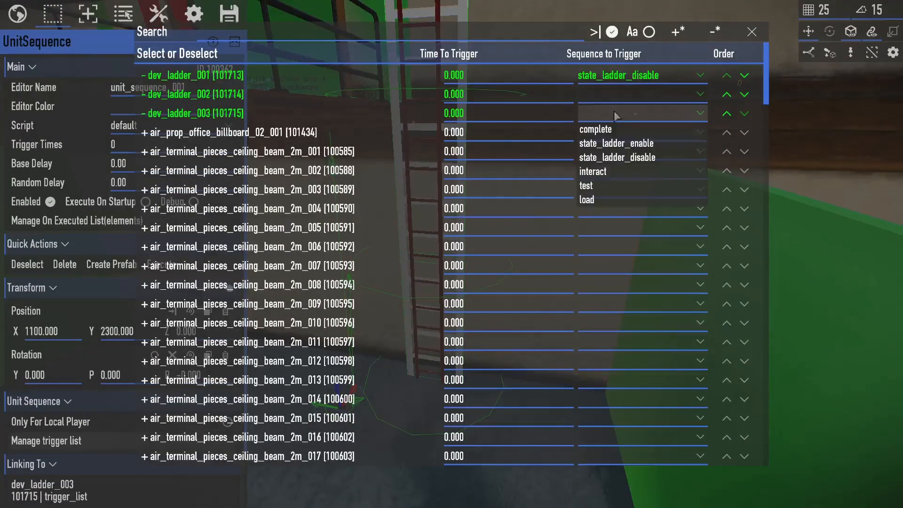
click(618, 158)
click(619, 133)
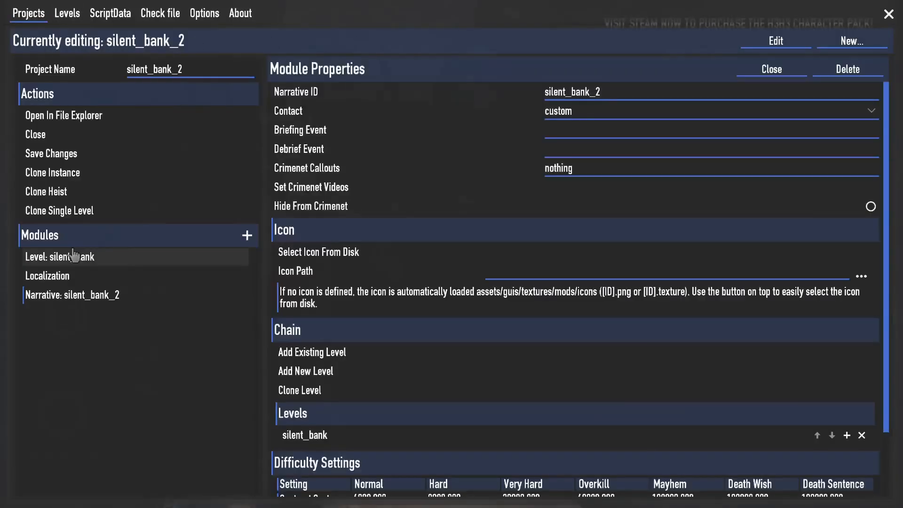
- Add asset_sah_ladder to the mission assets of the silent_bank level in the silent_bank_2 project
click(75, 256)
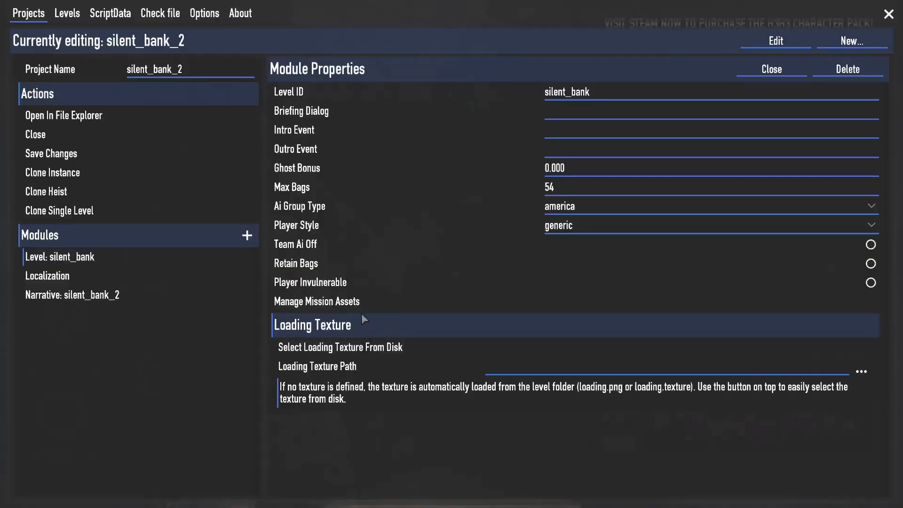
click(352, 301)
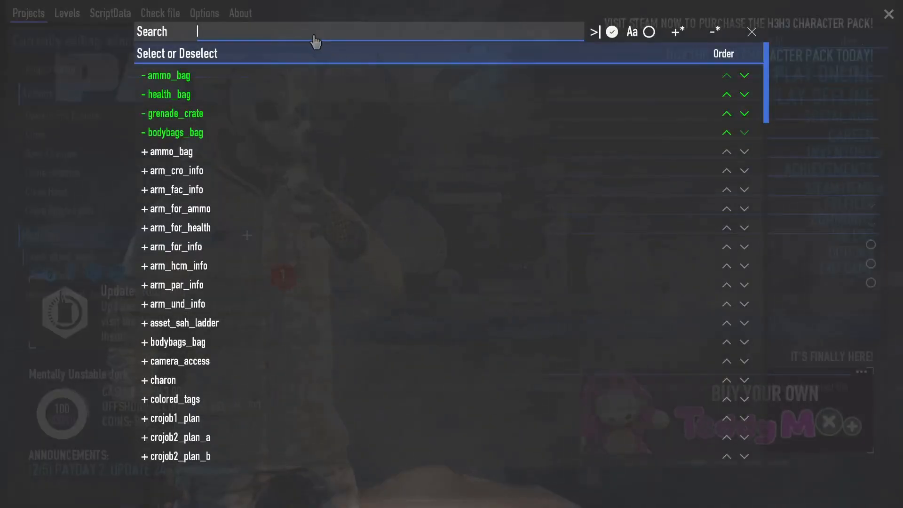
text(sah)
click(259, 74)
click(131, 216)
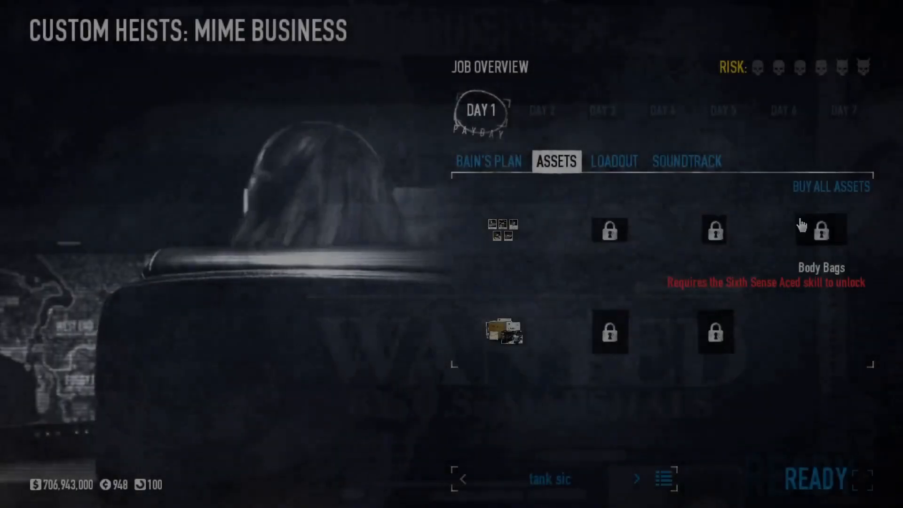
- Buy the Ladder asset for the Mime Business heist and ready up
click(735, 232)
click(617, 275)
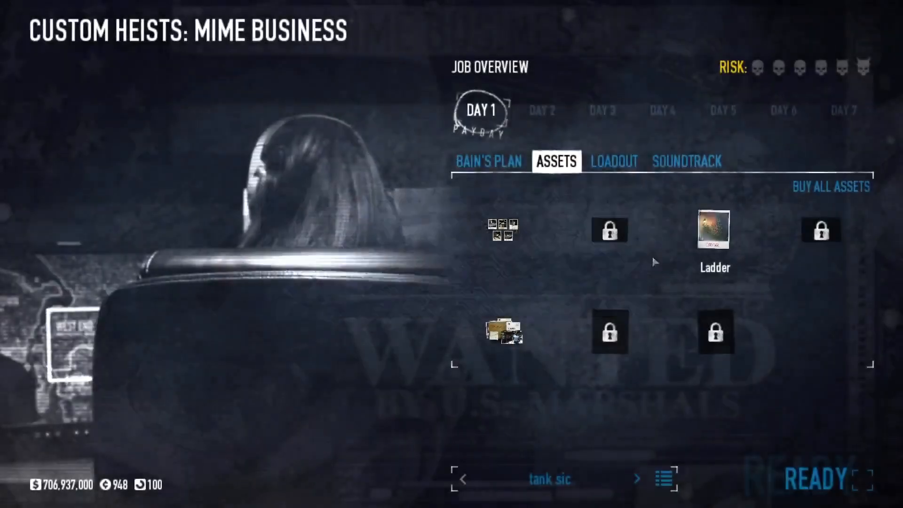
click(699, 234)
click(696, 237)
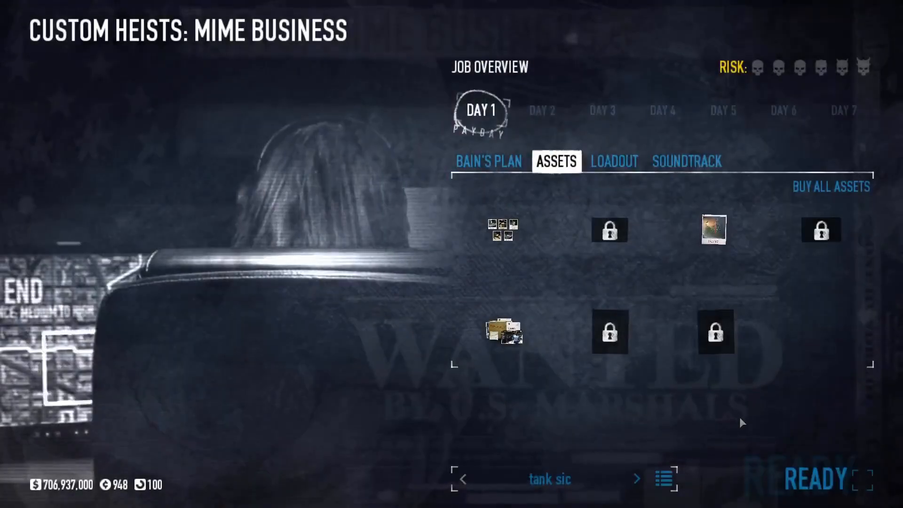
click(812, 477)
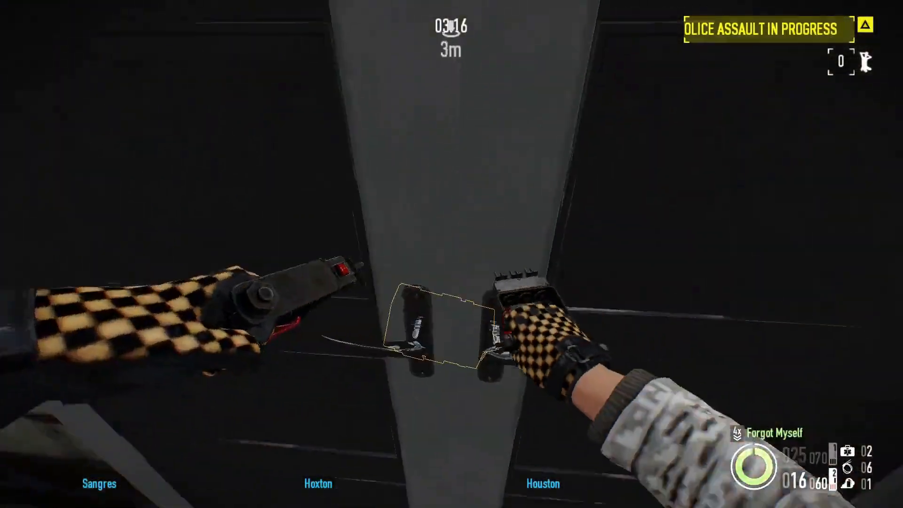
- Interact with the outlined object during the police assault, and exit the Camera 01 view
key(f)
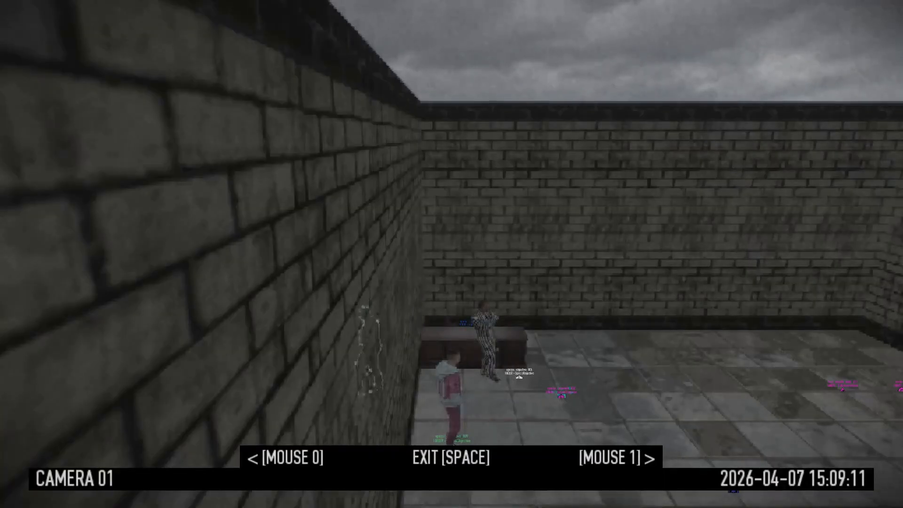
key(space)
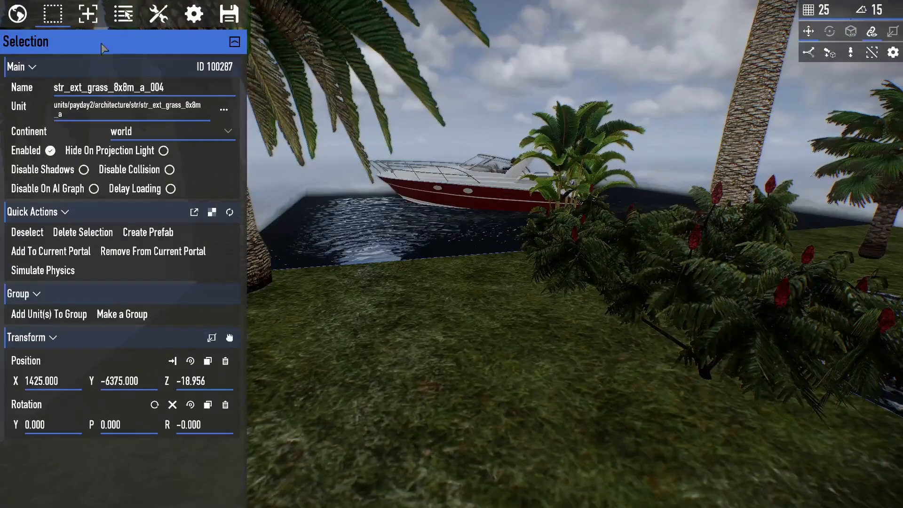
- Spawn a sound emitter in the palm beside the boat, raise it to Z 131.044, and set its event to emitter_sh_bird_01
click(17, 14)
click(125, 67)
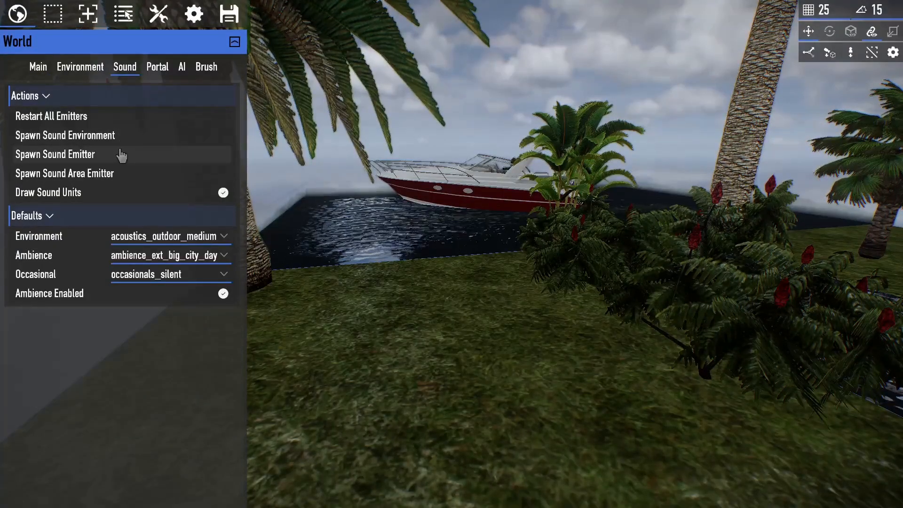
right_drag(439, 208, 604, 166)
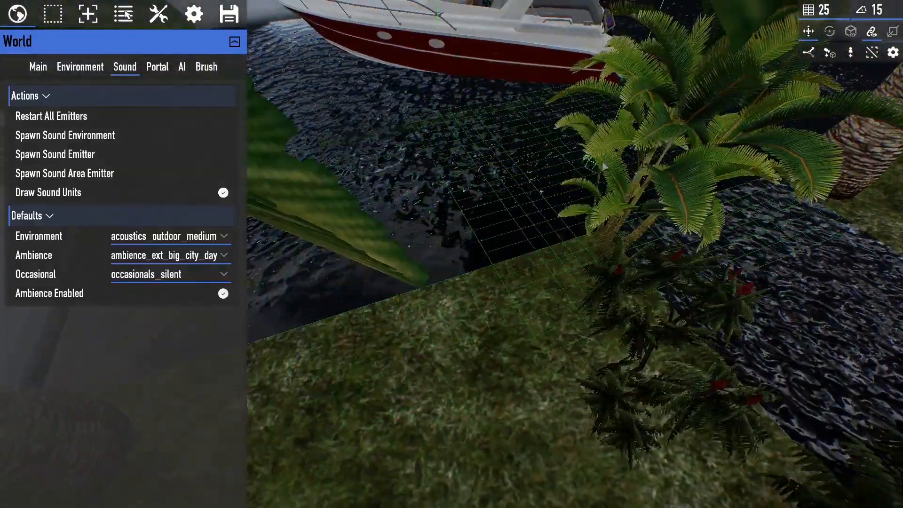
click(603, 253)
drag(610, 229, 644, 153)
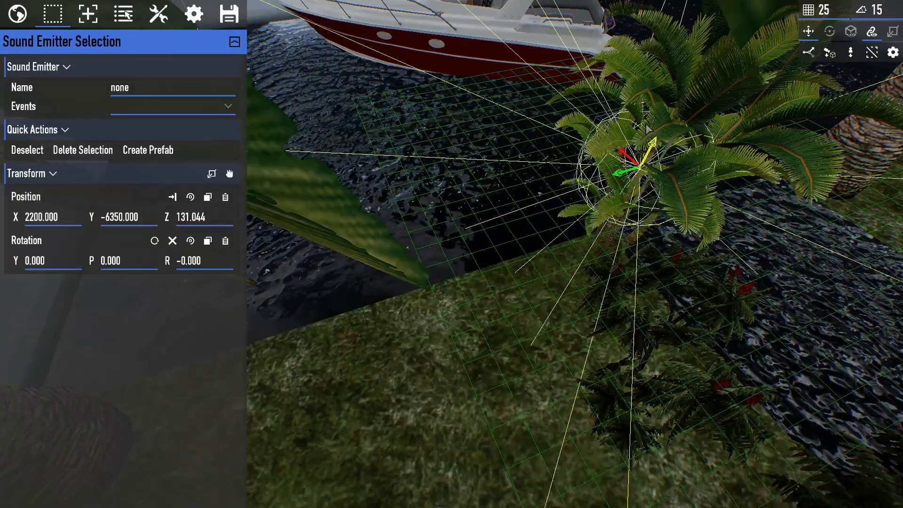
click(150, 108)
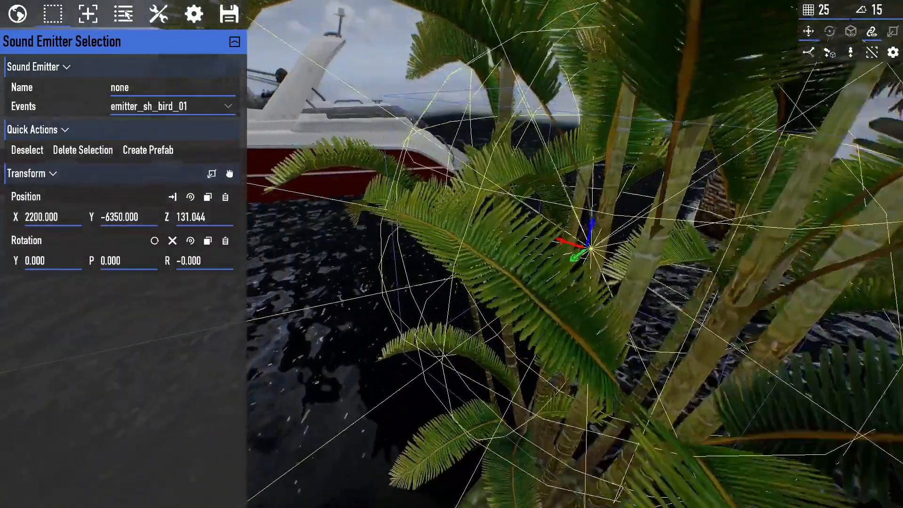
- Place a sound environment on the grass across the water at X 900, Y -6025
right_drag(363, 142, 257, 108)
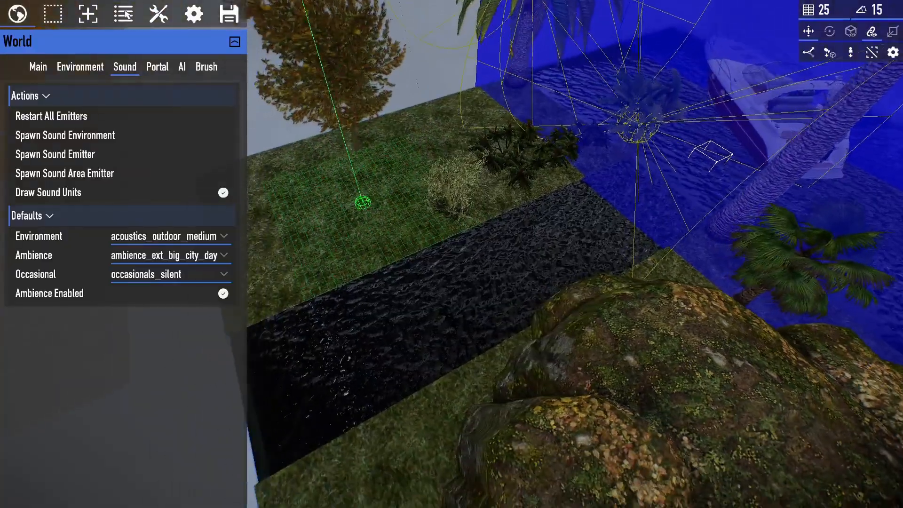
click(363, 202)
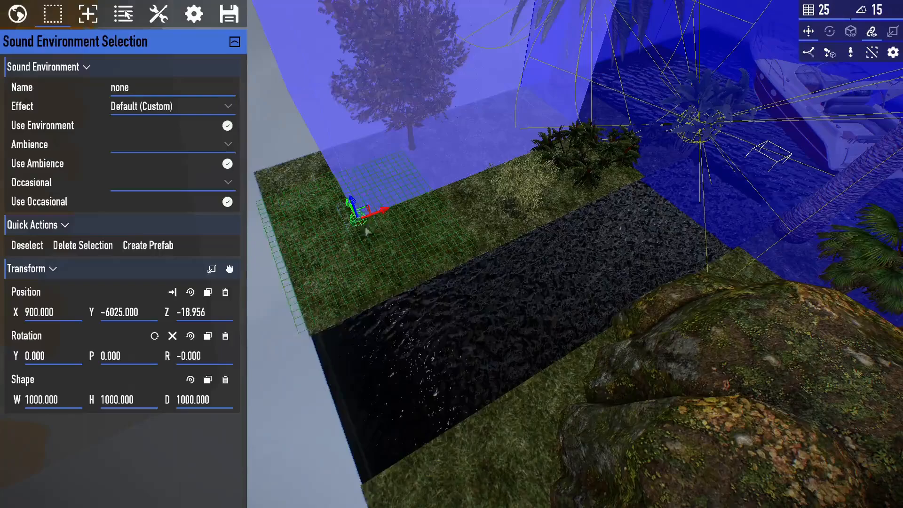
right_drag(356, 245, 356, 243)
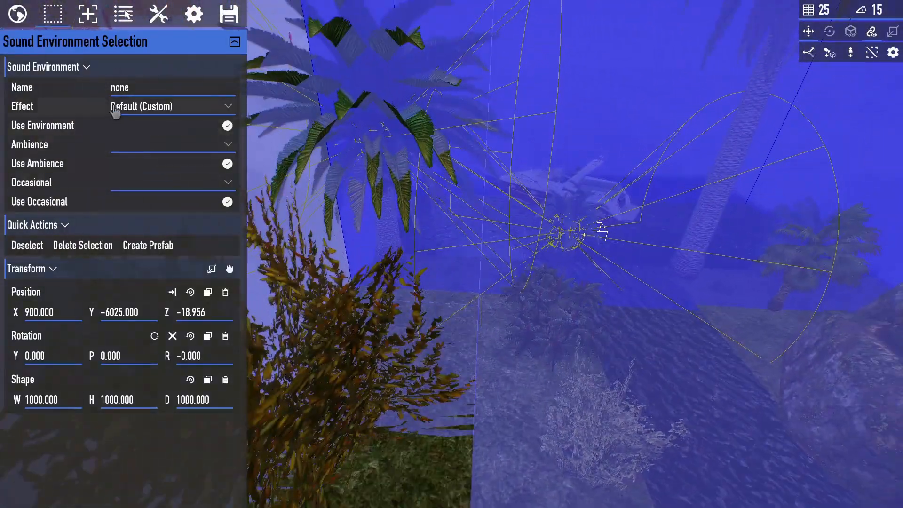
- Look through the acoustic effects and ambience sounds available for the sound environment
click(115, 109)
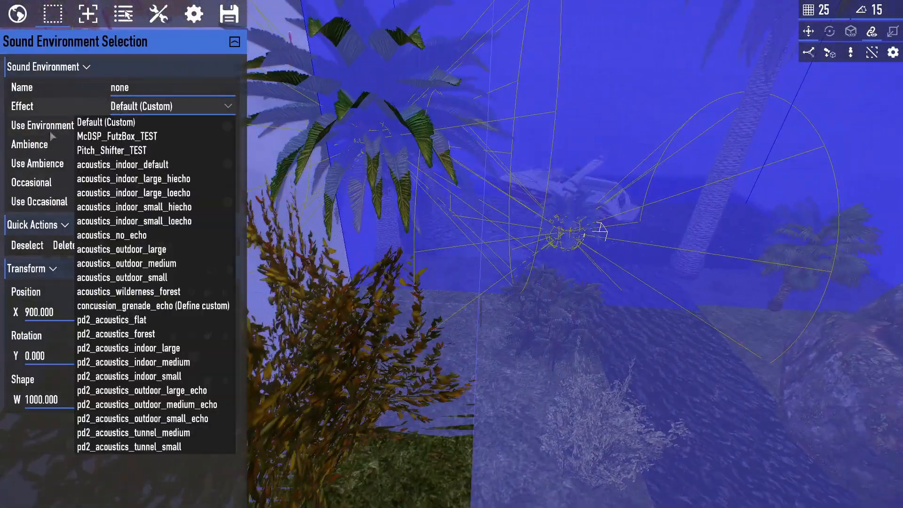
click(29, 245)
click(128, 154)
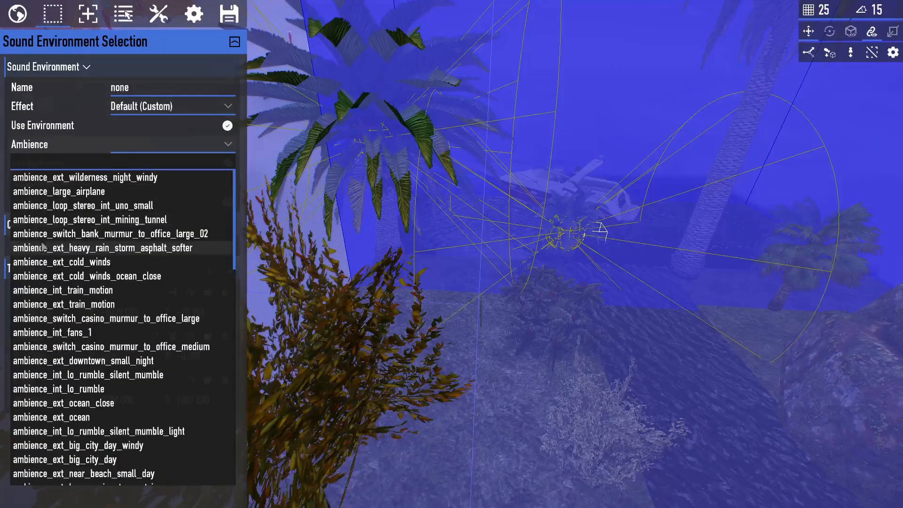
scroll(43, 247, down, 3)
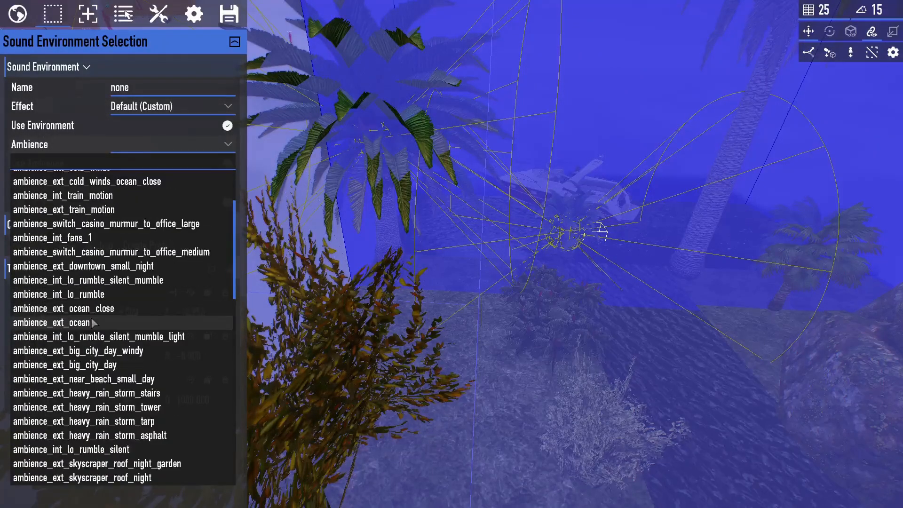
scroll(94, 322, down, 1)
scroll(88, 289, up, 4)
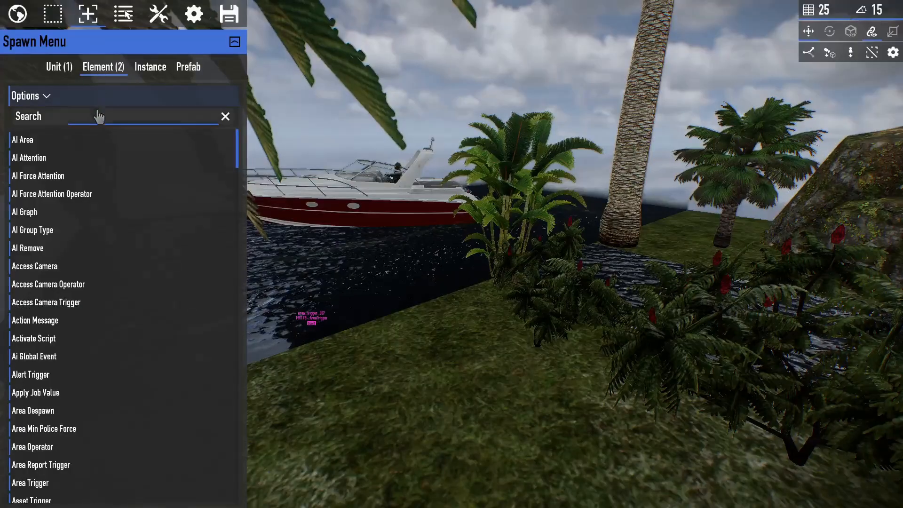
- Spawn a Play Effect element on the grass at X 2000, Y -6300, and open its effect selection
text(y)
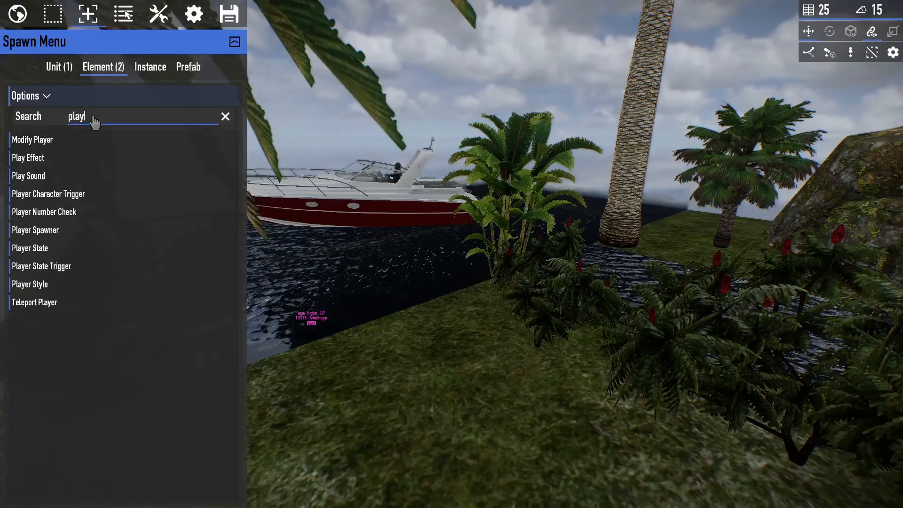
click(71, 175)
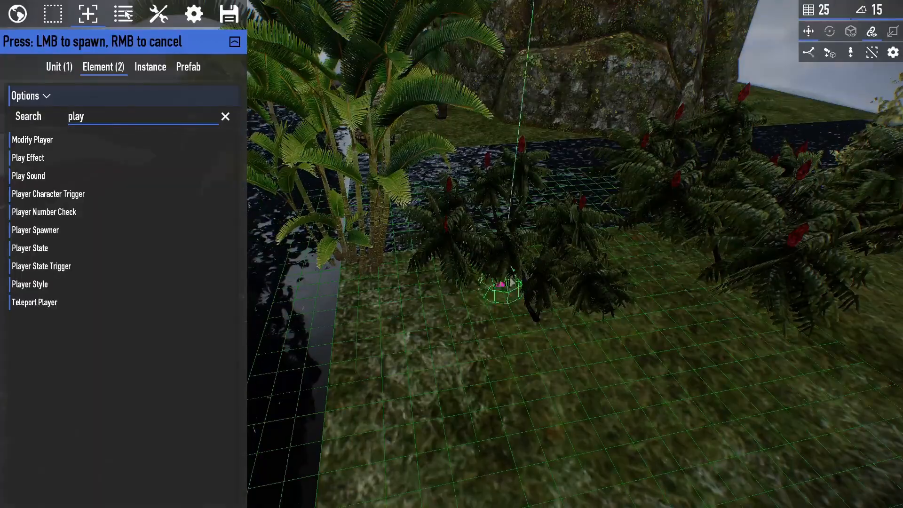
click(482, 358)
scroll(146, 425, down, 2)
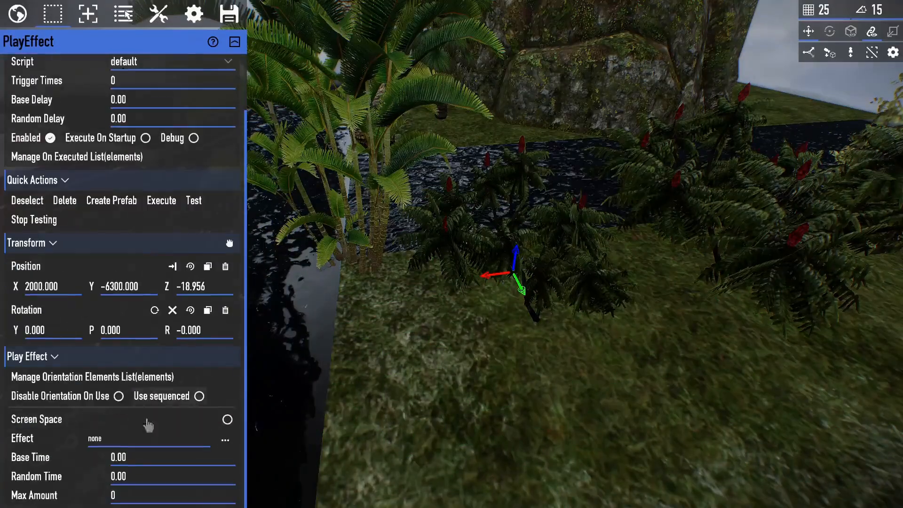
click(225, 440)
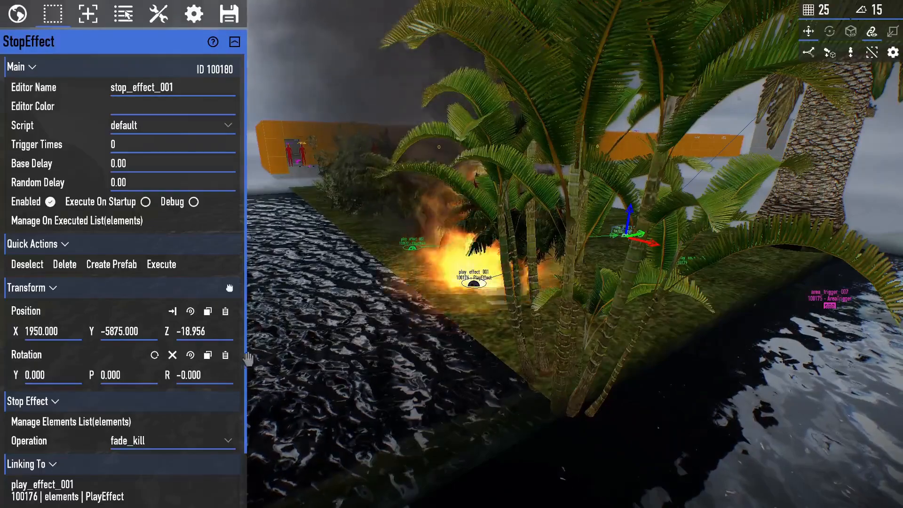
- Execute the Stop Effect element with its fade_kill operation on the fire beside the palm
click(175, 267)
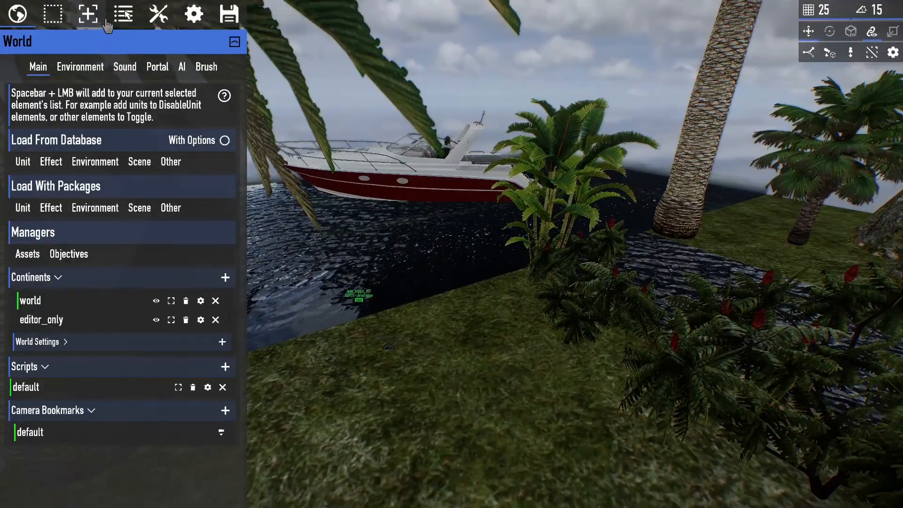
- Adjust the level environment's sun and fog settings in the environment tools
click(158, 14)
click(101, 71)
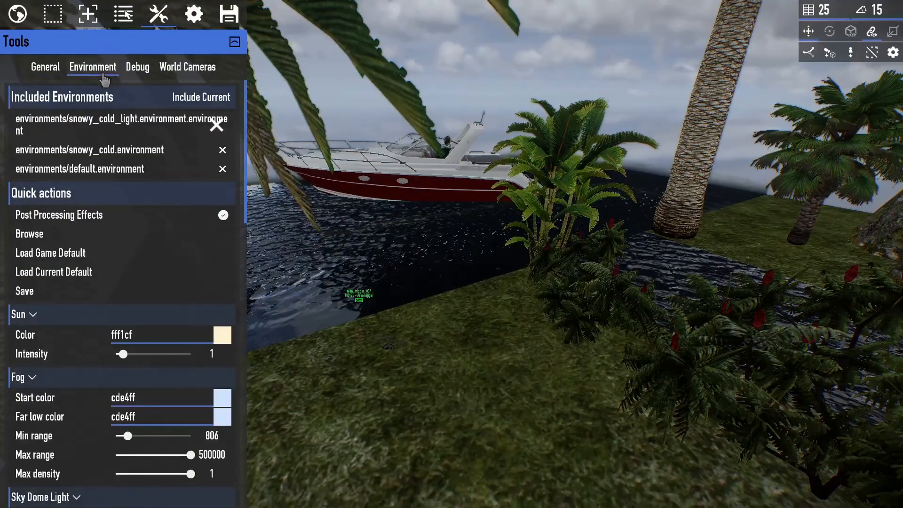
drag(123, 242, 202, 241)
drag(190, 342, 128, 343)
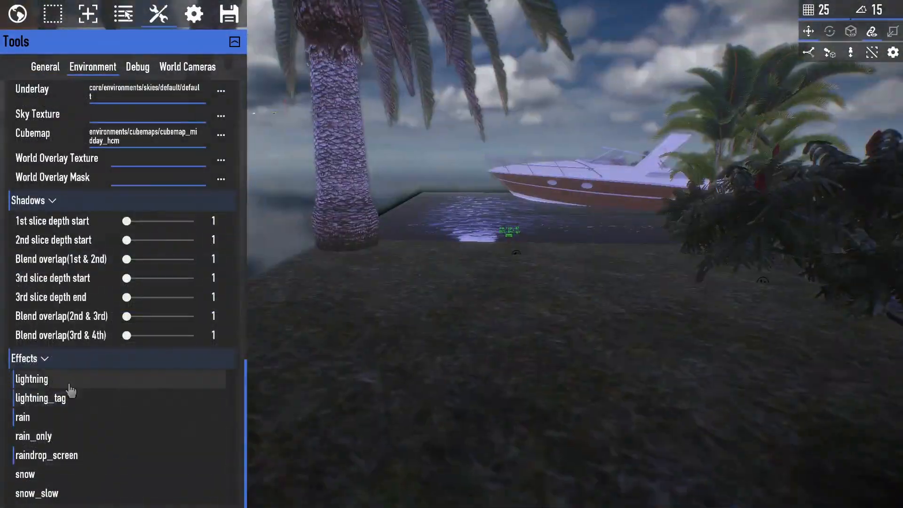
- Save the darkened island environment to a file named lighting.environment
scroll(71, 388, up, 15)
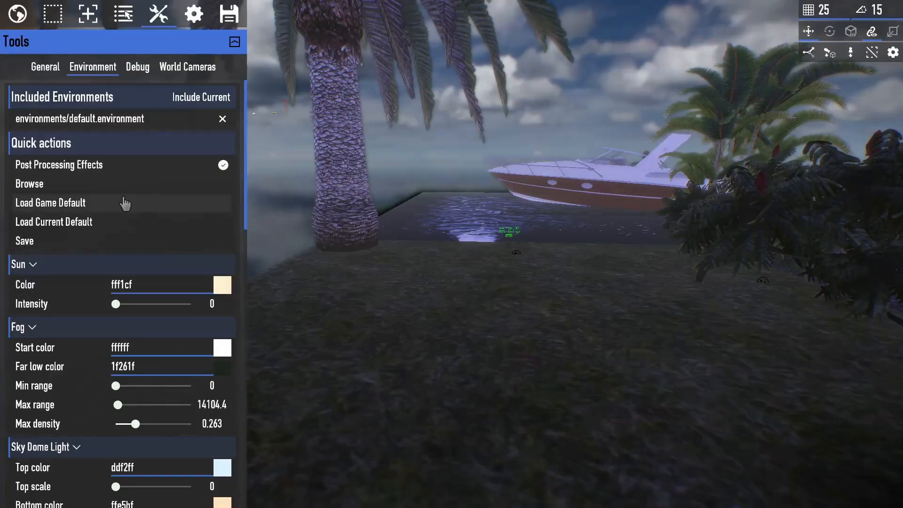
click(60, 240)
double_click(355, 245)
text(lighting.environment)
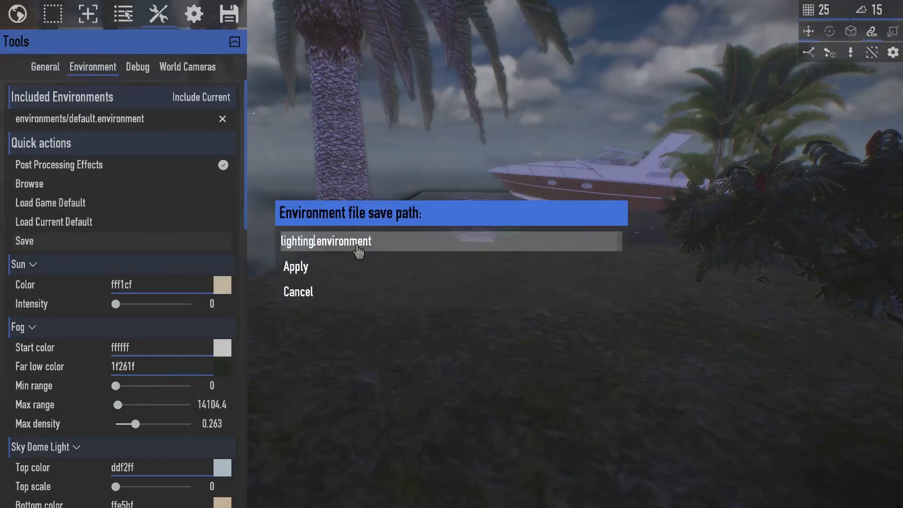
key(Return)
click(359, 281)
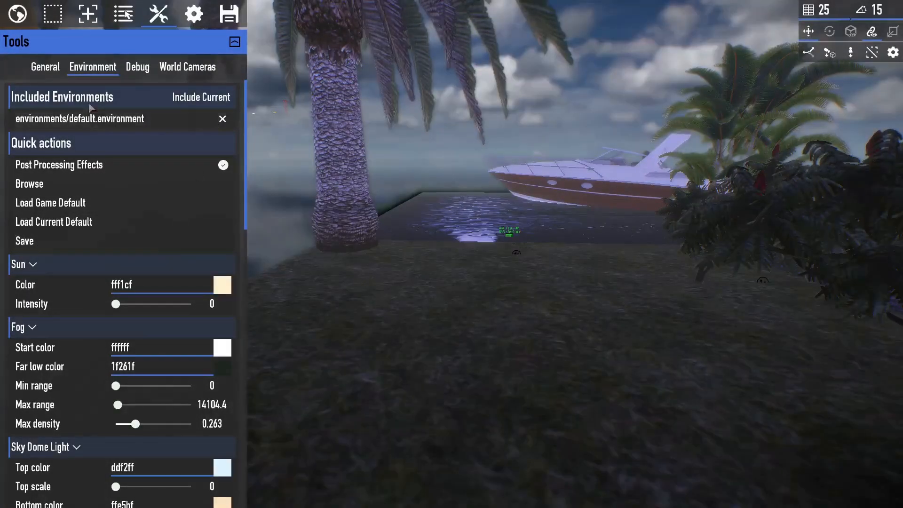
- Include the current environment in the level under the name lighting
click(221, 108)
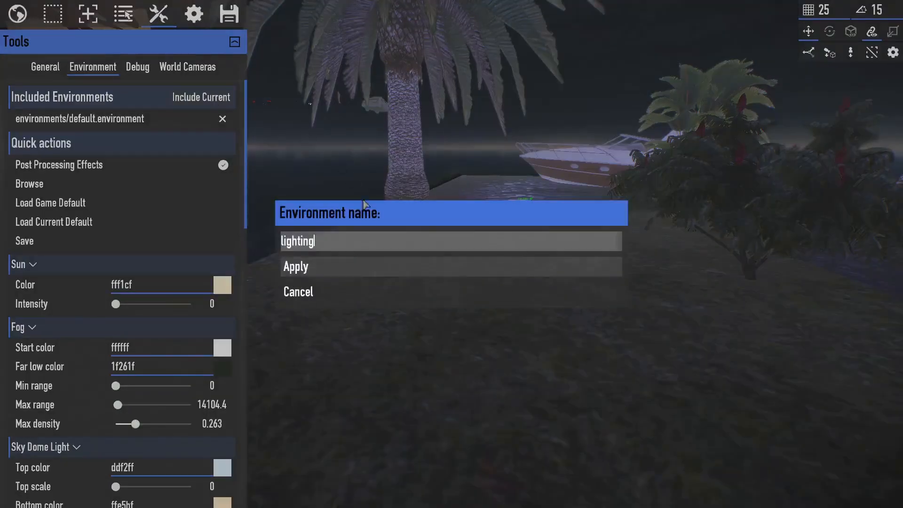
click(337, 268)
click(352, 291)
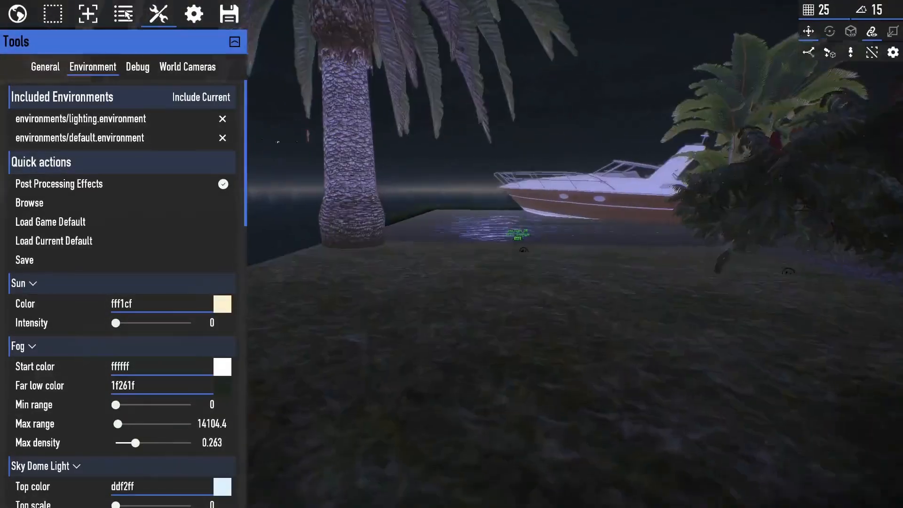
right_drag(352, 291, 433, 318)
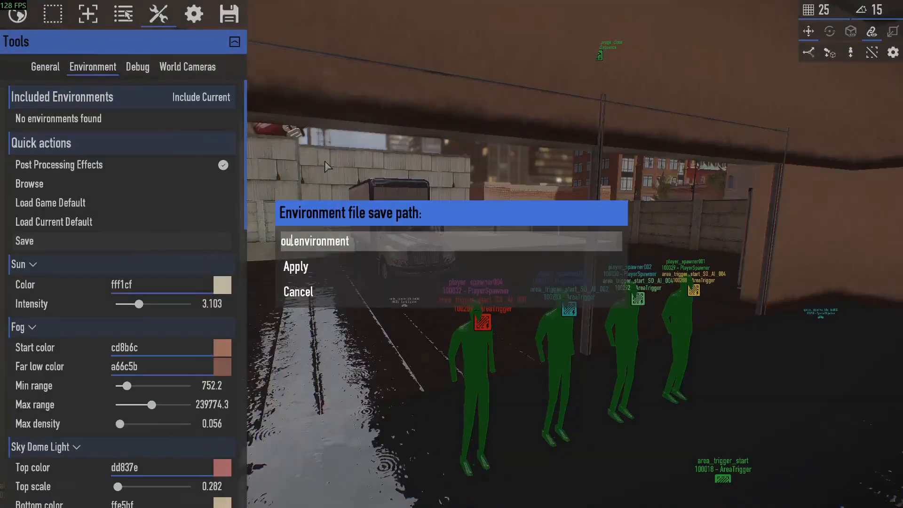
- Save the bank level's current environment as outside.environment
text(outside)
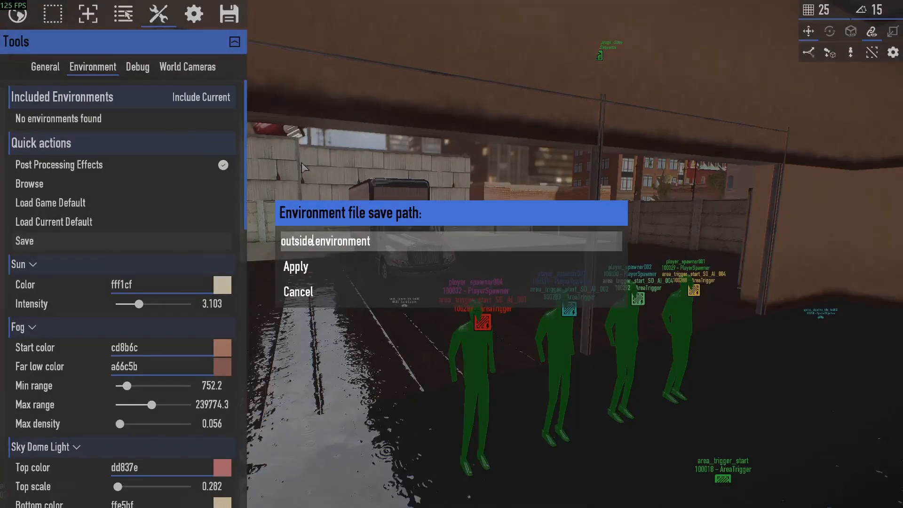
click(296, 267)
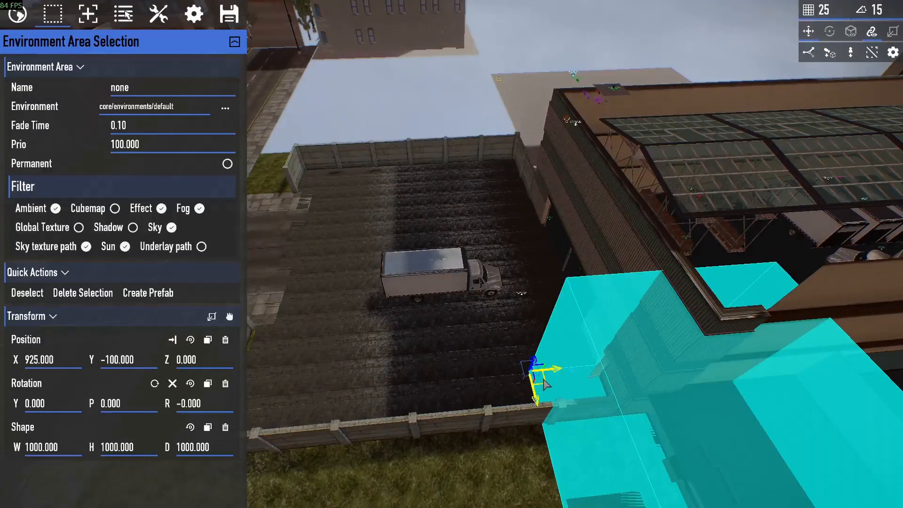
- Move the environment area toward the truck yard and walk toward the truck in the game to test it
drag(546, 385, 426, 258)
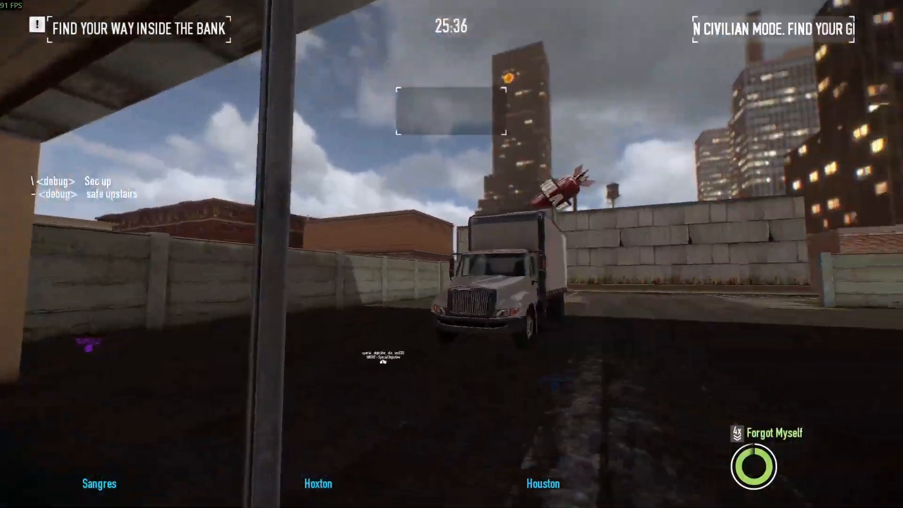
key(w)
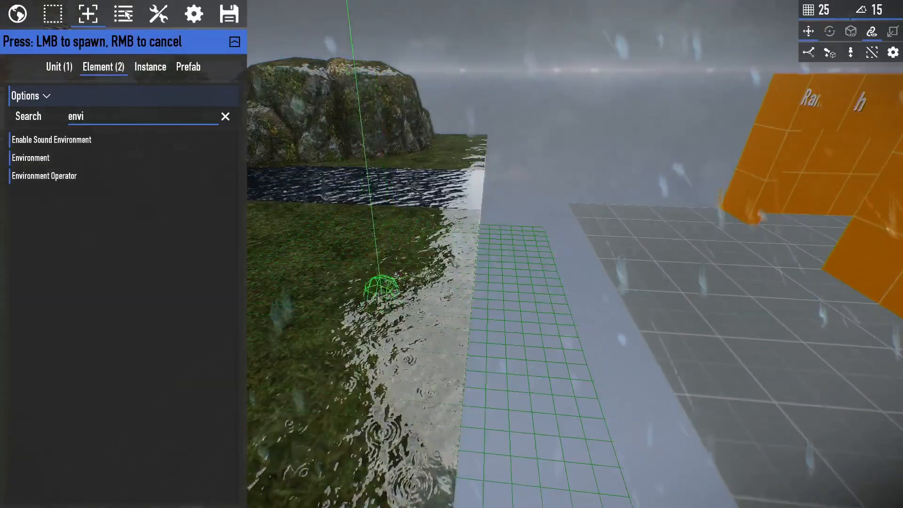
- Spawn an Environment Operator at X 700, Y -6150, and set it to enable_global_override with the level's lighting environment
click(441, 246)
right_click(490, 322)
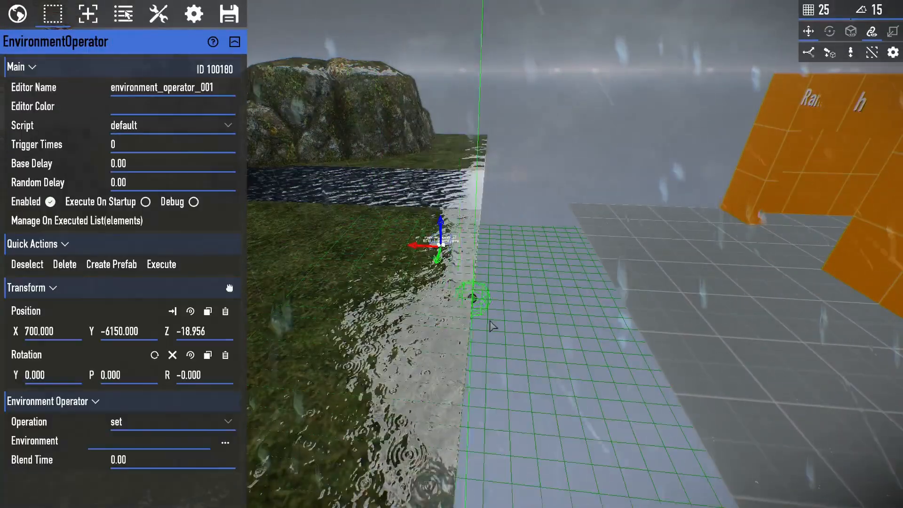
click(207, 422)
click(207, 447)
click(225, 443)
click(275, 37)
text(lighti)
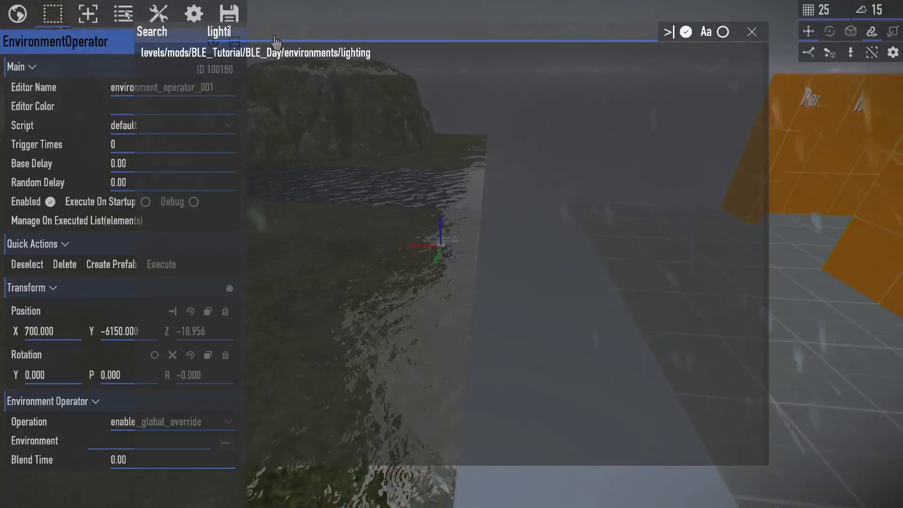
click(276, 52)
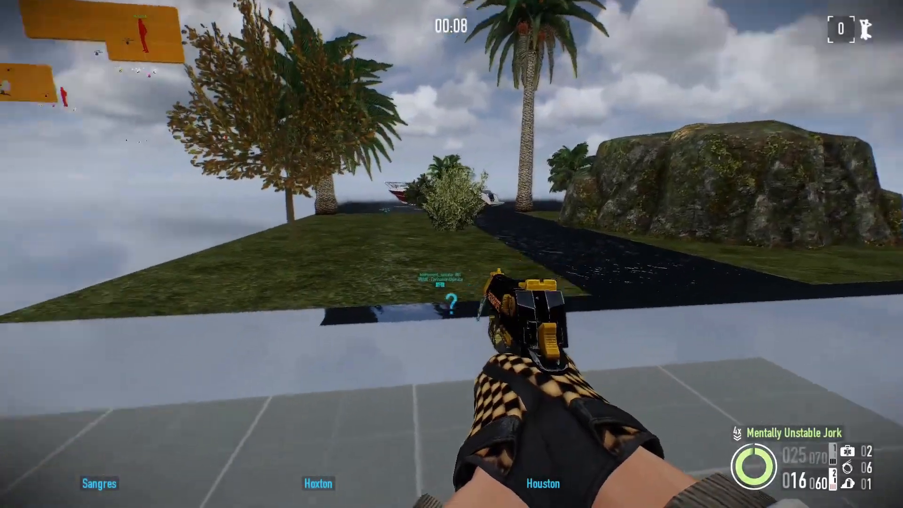
- Walk across the grass toward the boat in the game to examine the environment there
key(w)
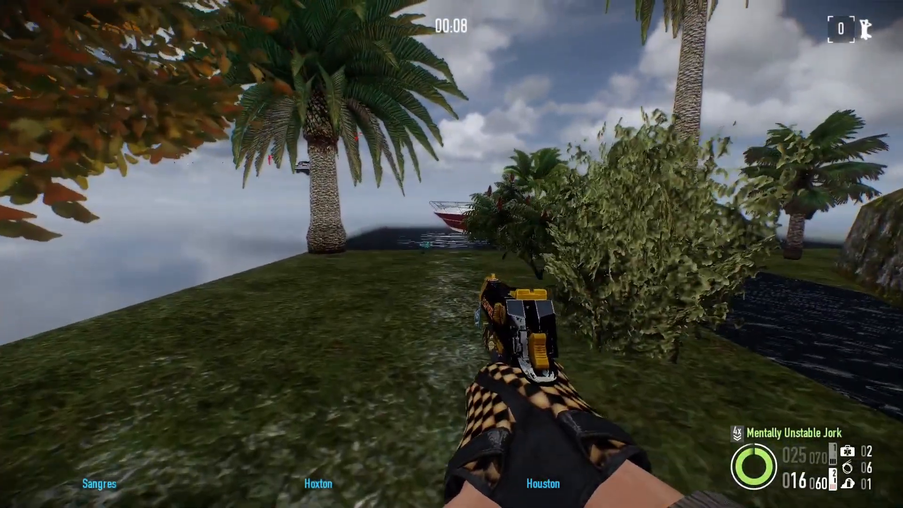
key(w)
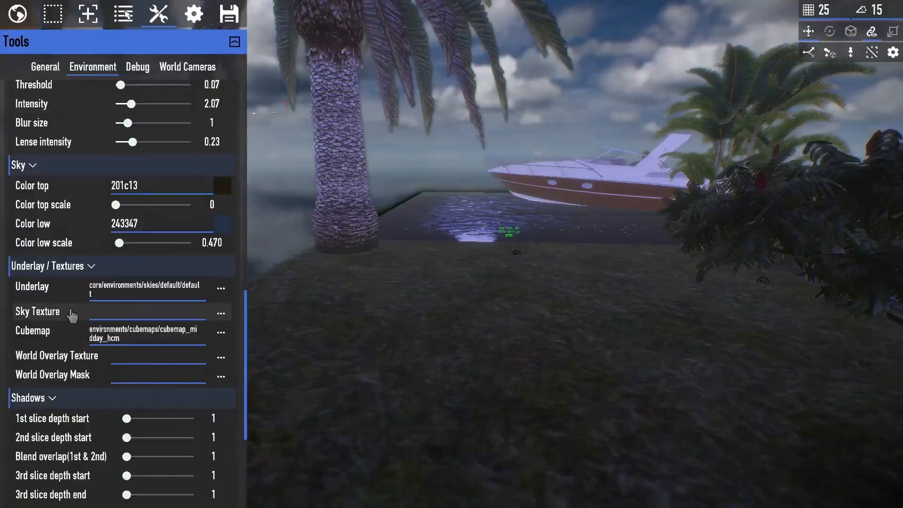
- Set the environment's sky texture to sky_1930_twillight
click(220, 314)
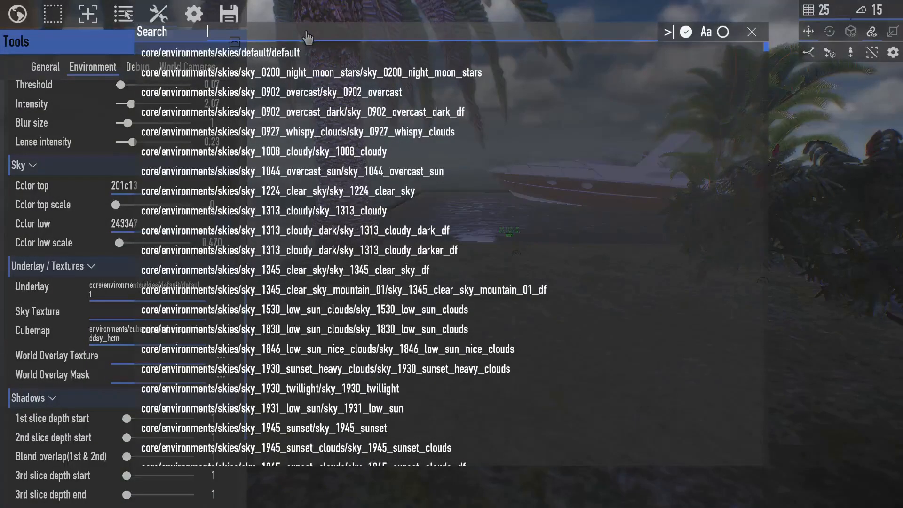
scroll(401, 267, down, 3)
click(404, 262)
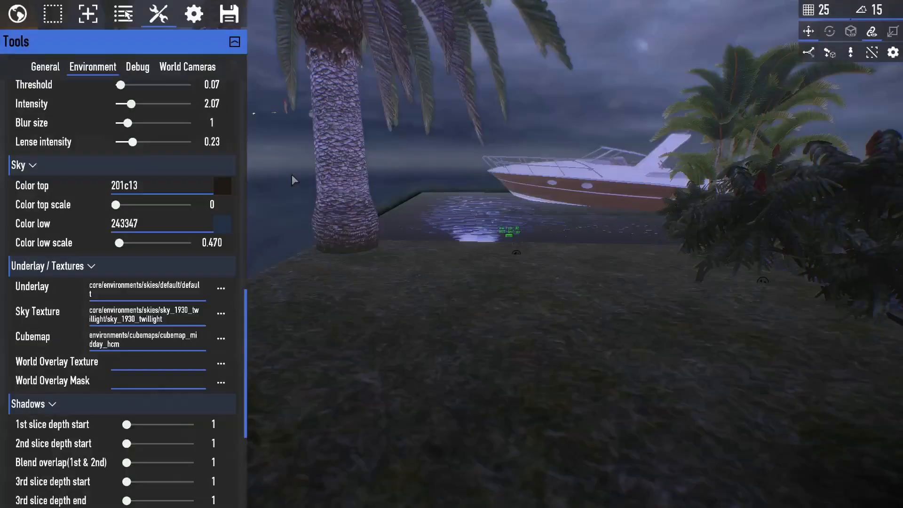
- Walk back and forth in front of the truck to compare the look under the roof and in the yard
key(s)
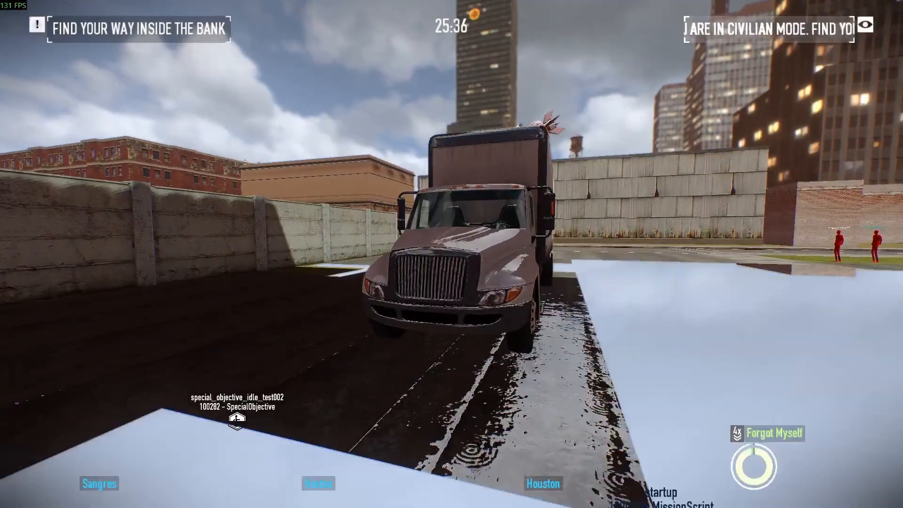
key(s)
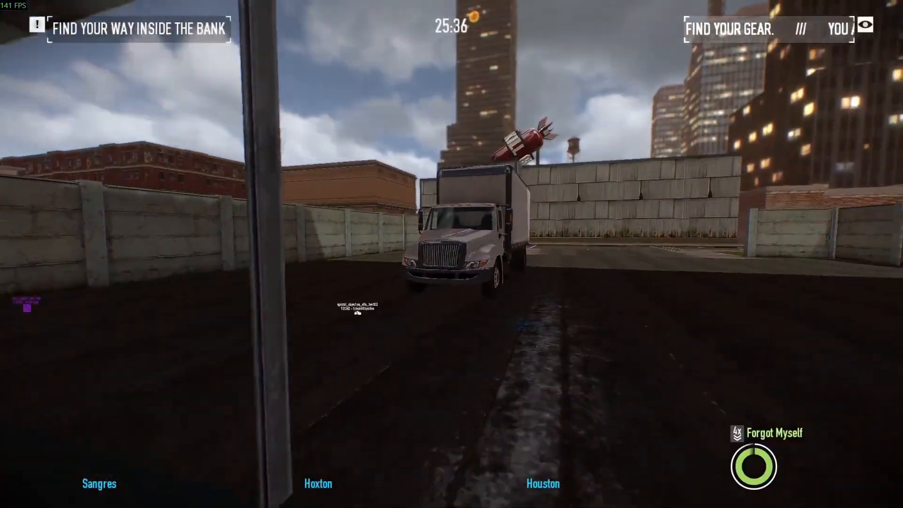
key(w)
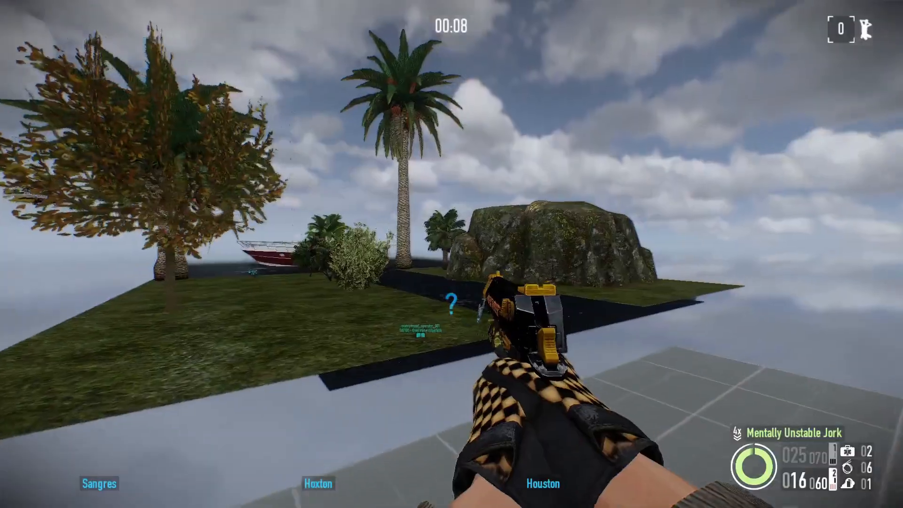
- Cross the Environment Operator's area onto the island and walk around to examine the sky, rain and lighting
key(w)
key(w)
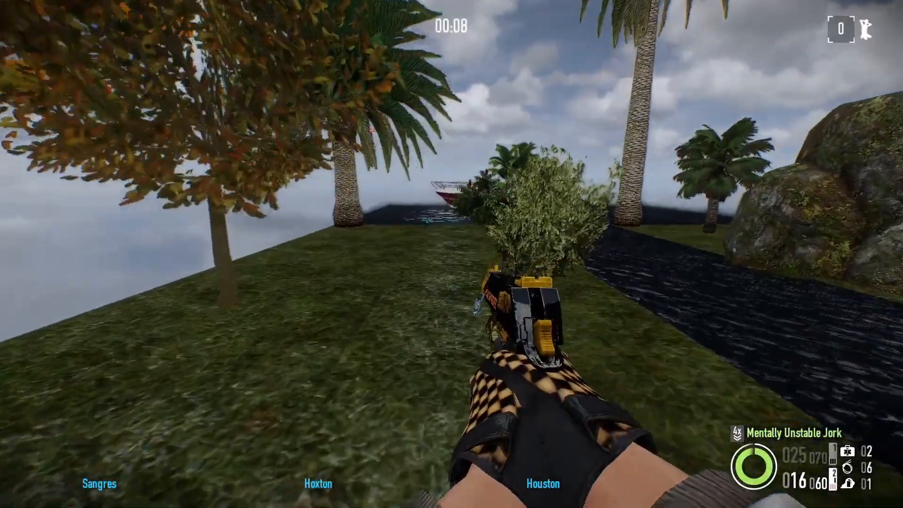
key(w)
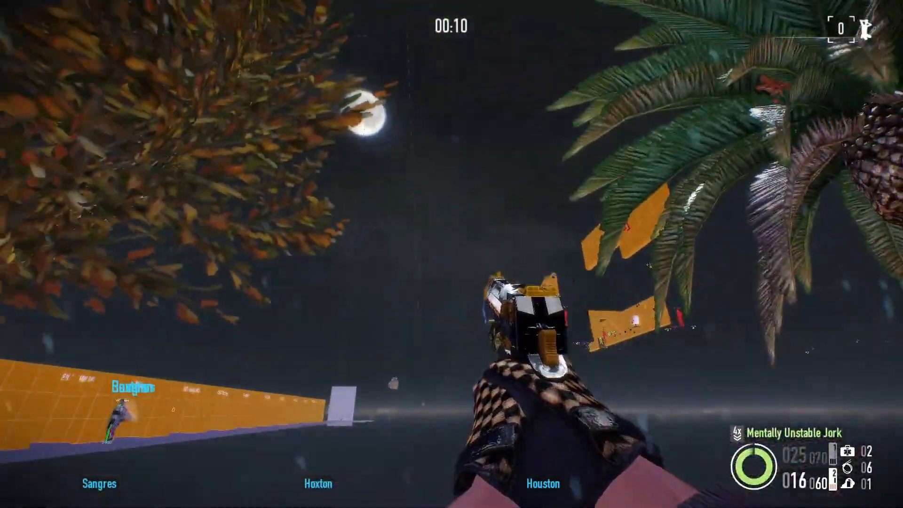
key(w)
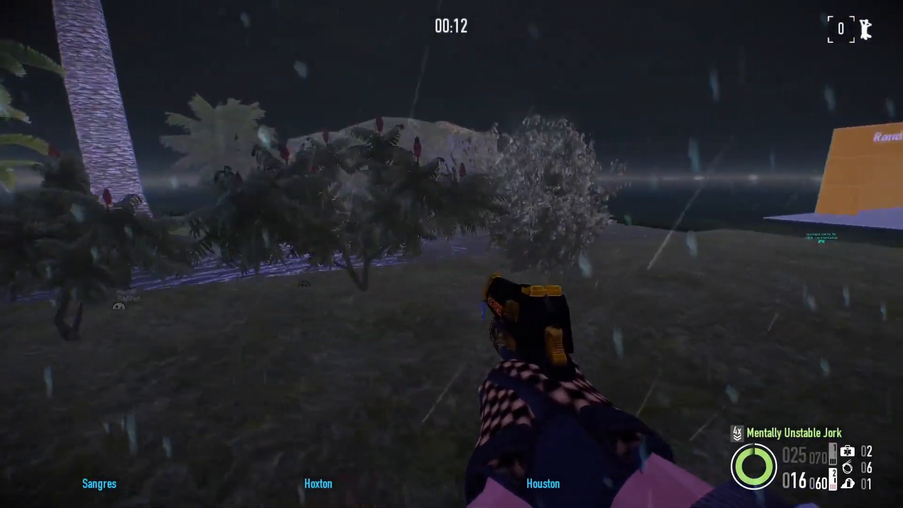
key(w)
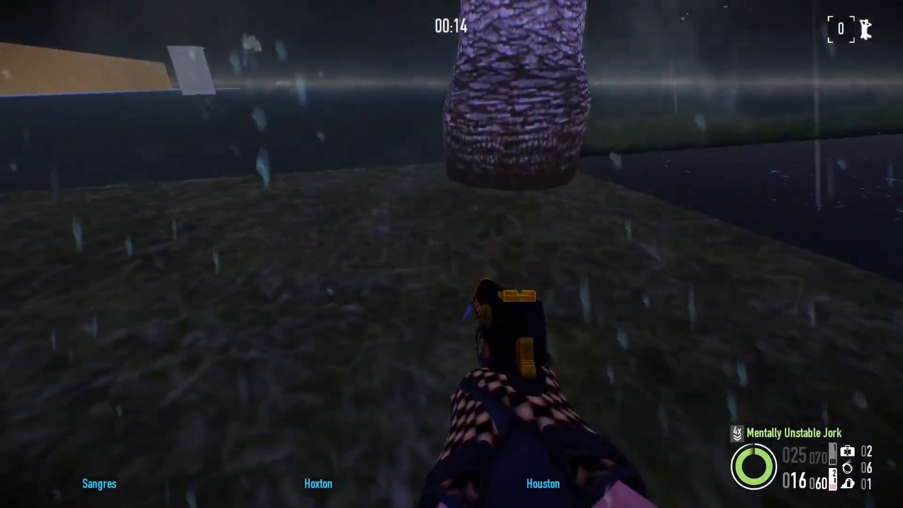
key(e)
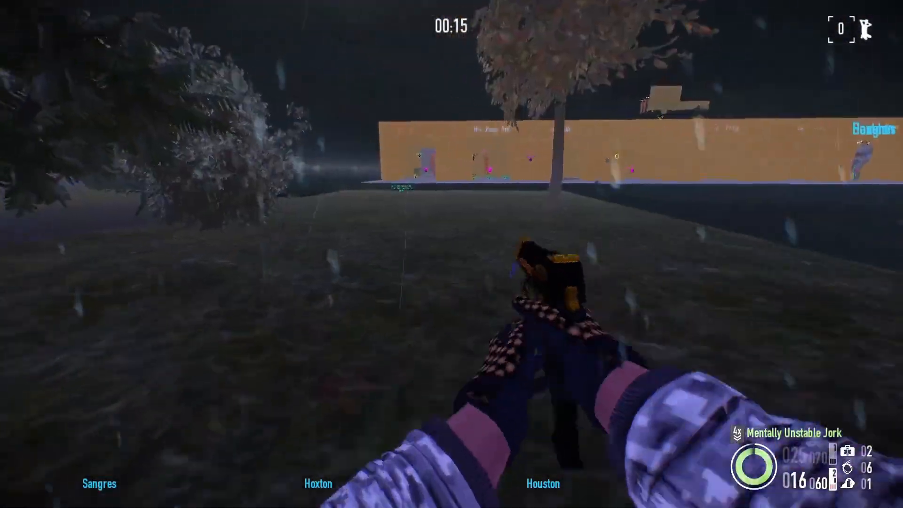
right_click(452, 254)
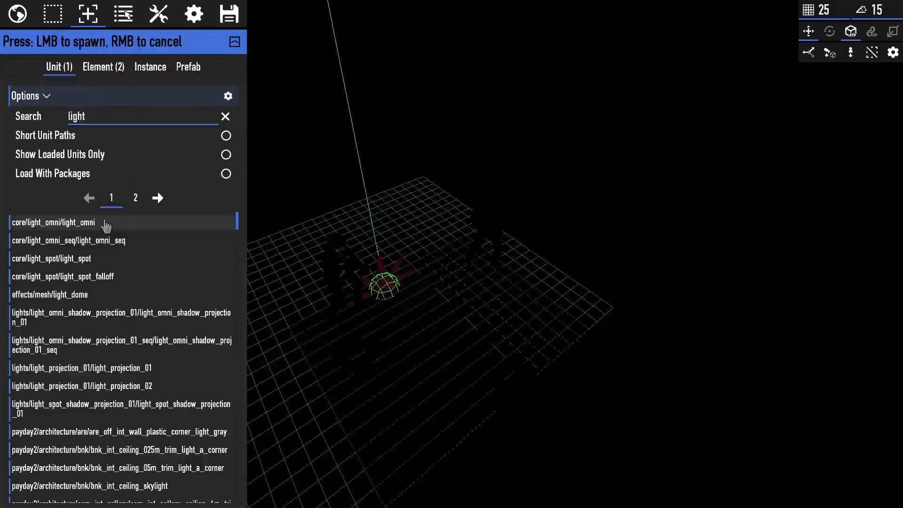
- Place a light_omni unit at X 200, Y 200 in the dark level and raise it to Z 100
click(466, 330)
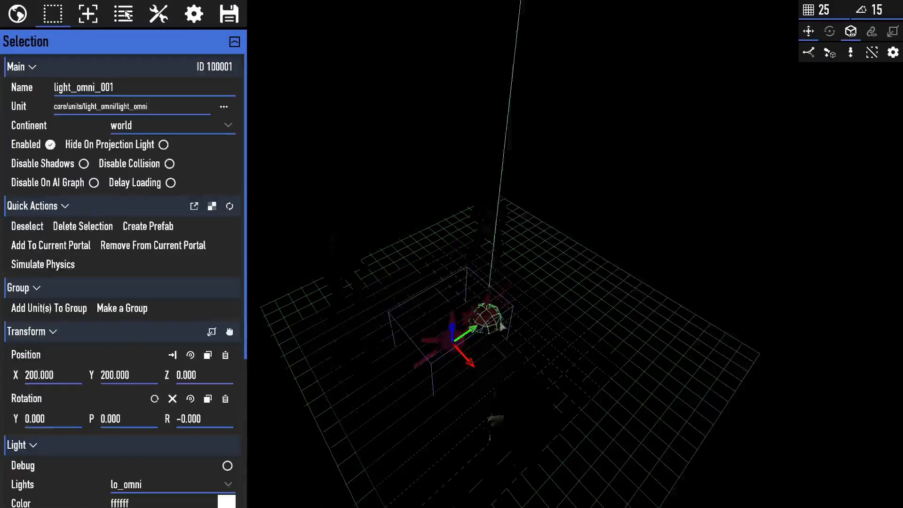
drag(452, 329, 458, 287)
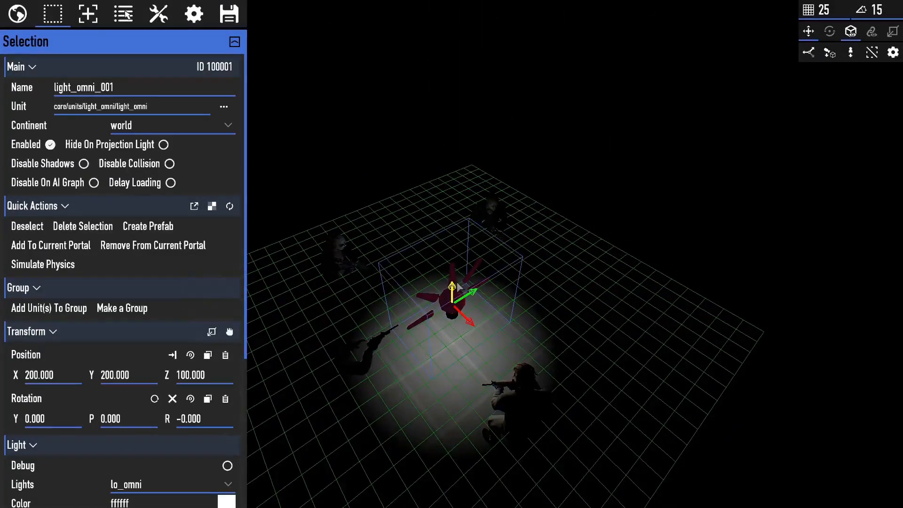
- Examine the Light settings of the red ls_spot unit and the cone it casts in the dark level
scroll(212, 454, down, 3)
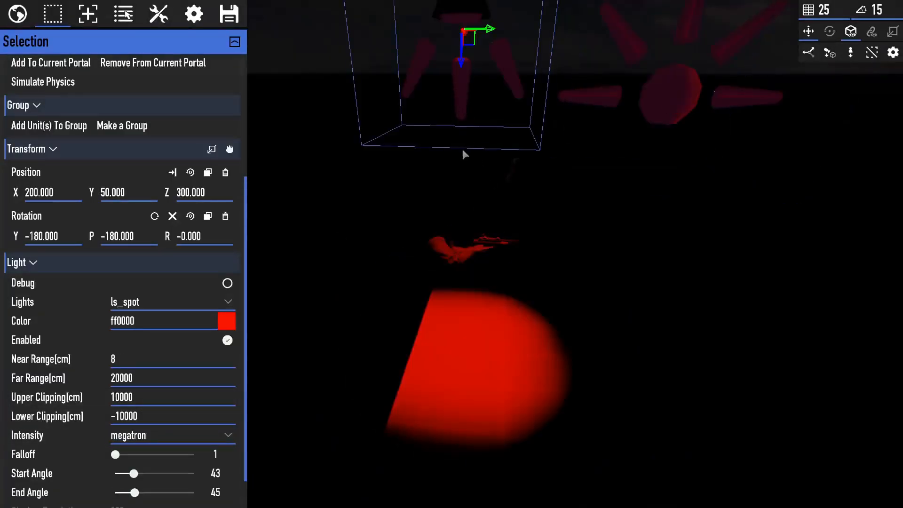
right_drag(465, 155, 464, 151)
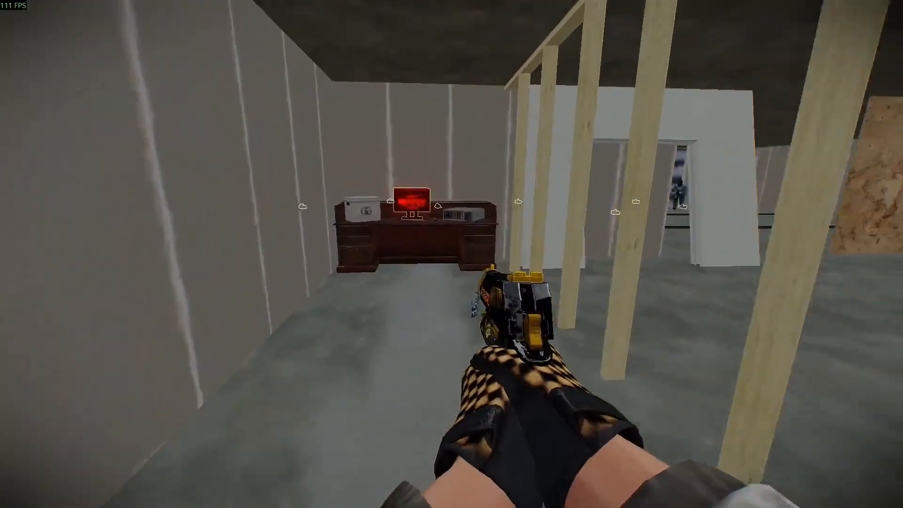
- Walk through the unfinished room to the computer showing the error and interact with it to continue the hack
key(w)
key(f)
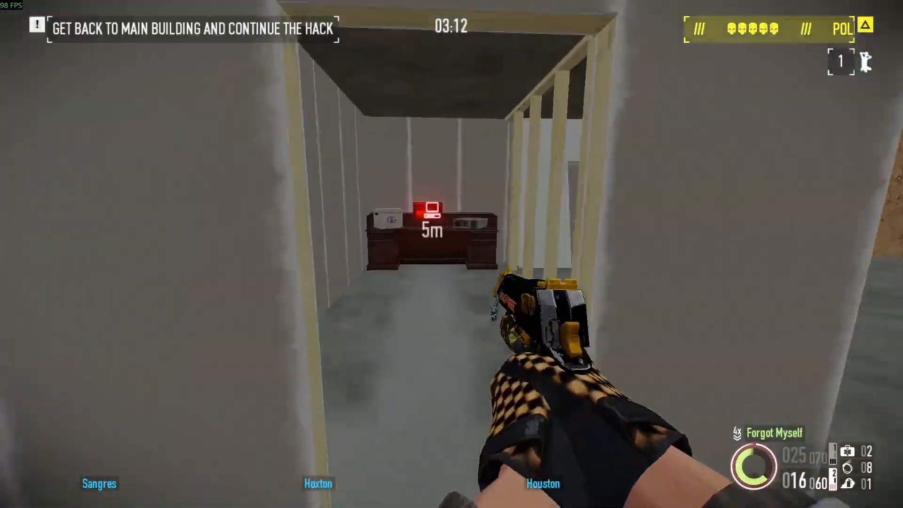
key(w)
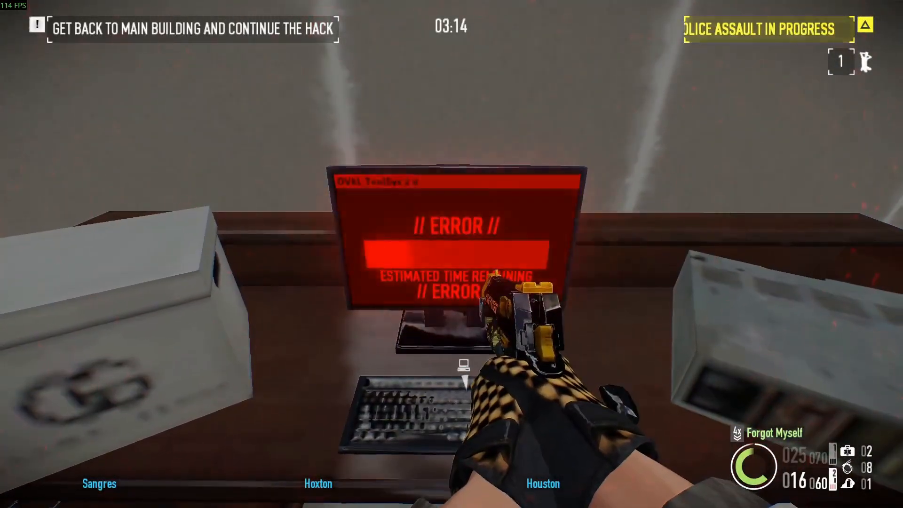
key(f)
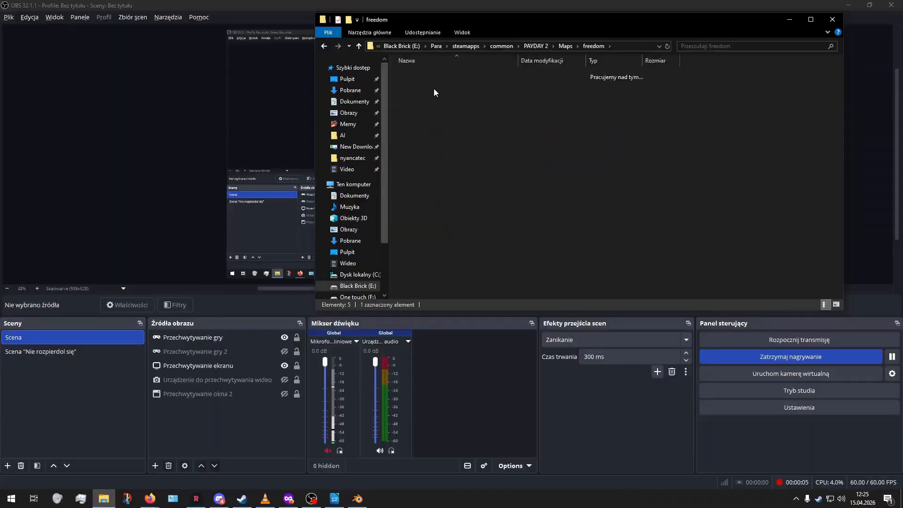
- Open add.xml from the freedom map's rooftop level folder and search it for "computer"
double_click(434, 75)
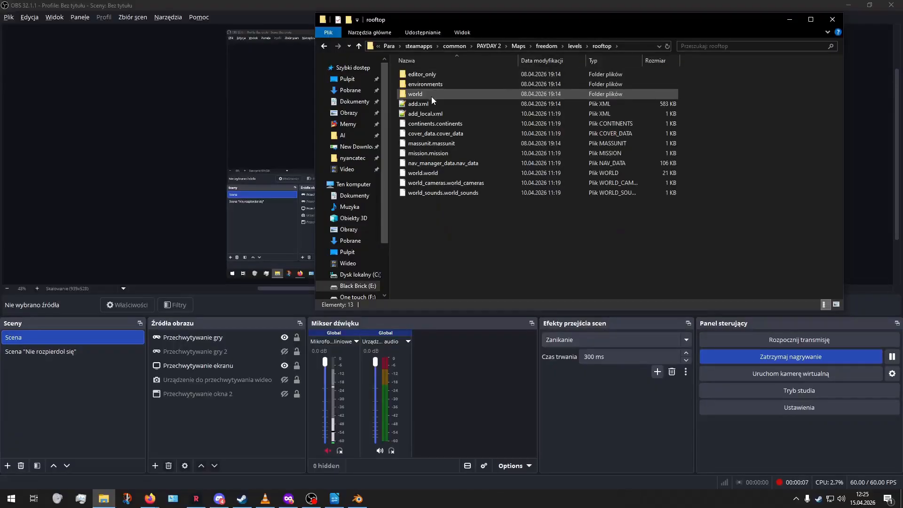
click(430, 103)
double_click(430, 104)
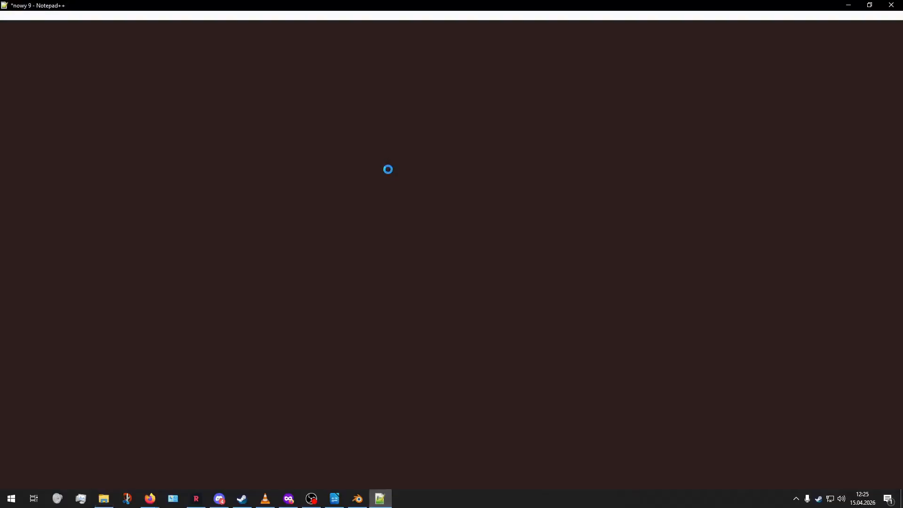
scroll(391, 185, down, 3)
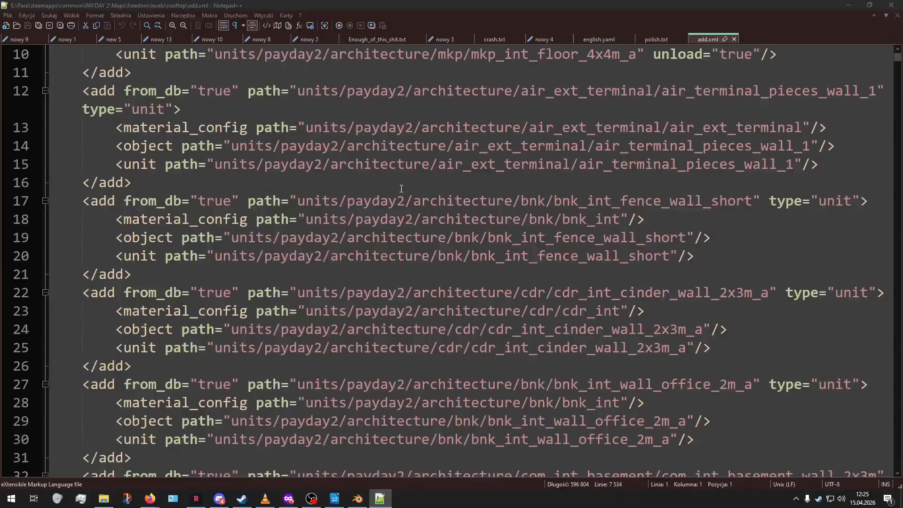
key(ctrl+f)
text(computer)
key(Return)
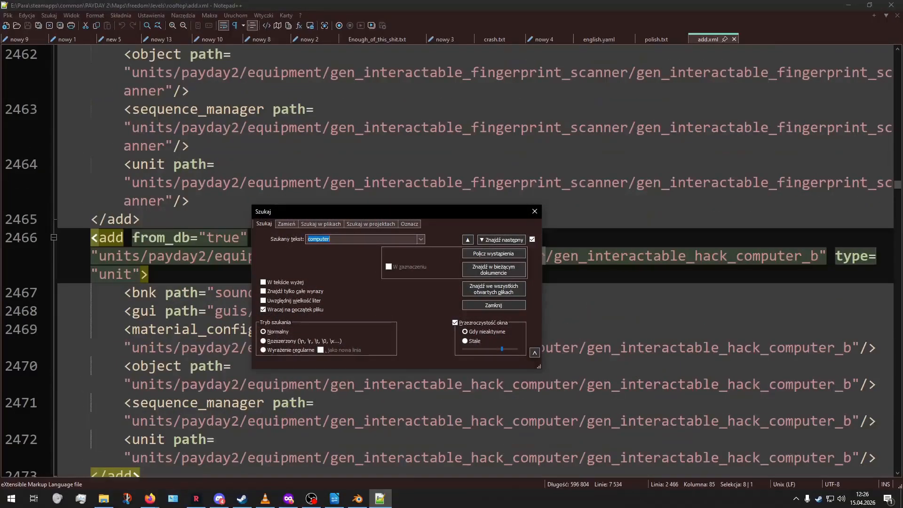
- Add load="true" to the add tag of the gen_interactable_hack_computer_b unit
key(Escape)
click(140, 275)
text(load)
text(="true)
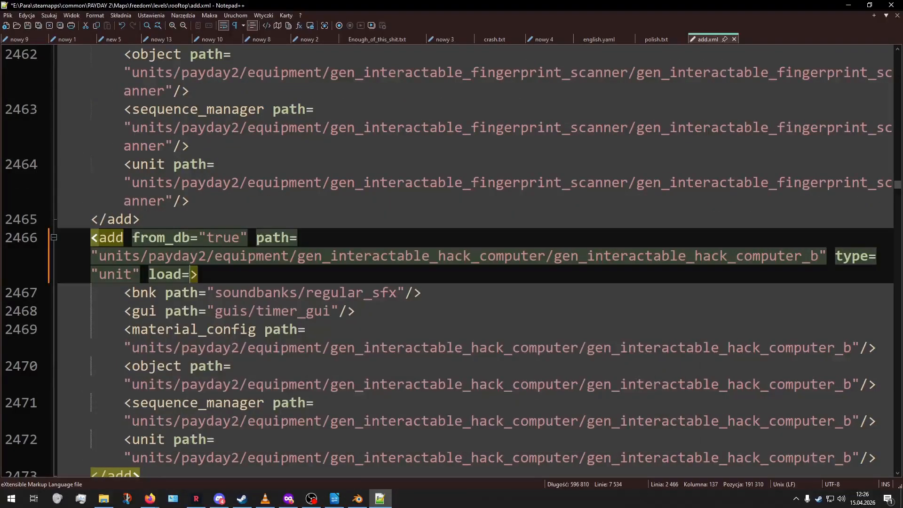
key(Right)
key(Right)
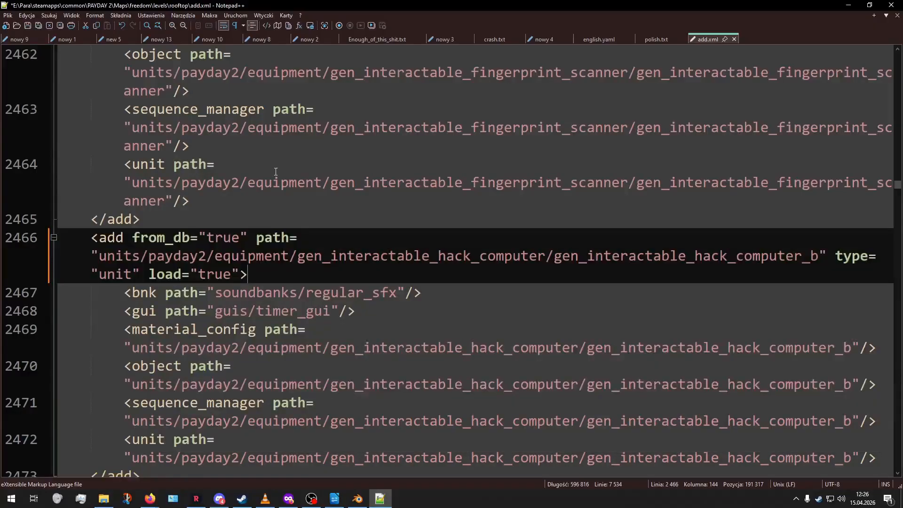
- Insert the line <network sync="spawn"/> beneath the hack computer's add tag and save add.xml
key(Return)
key(ctrl+s)
text(<network sync="spawn"/>)
key(Left)
key(Right)
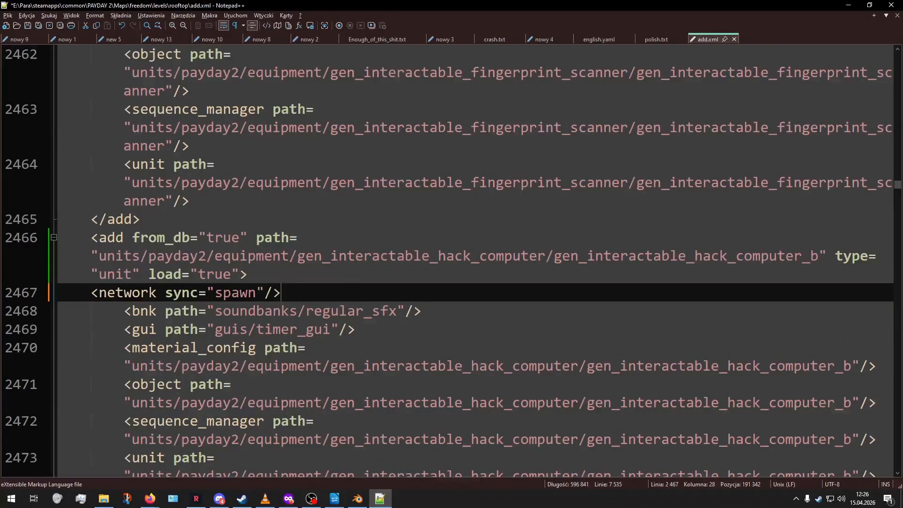
key(Left)
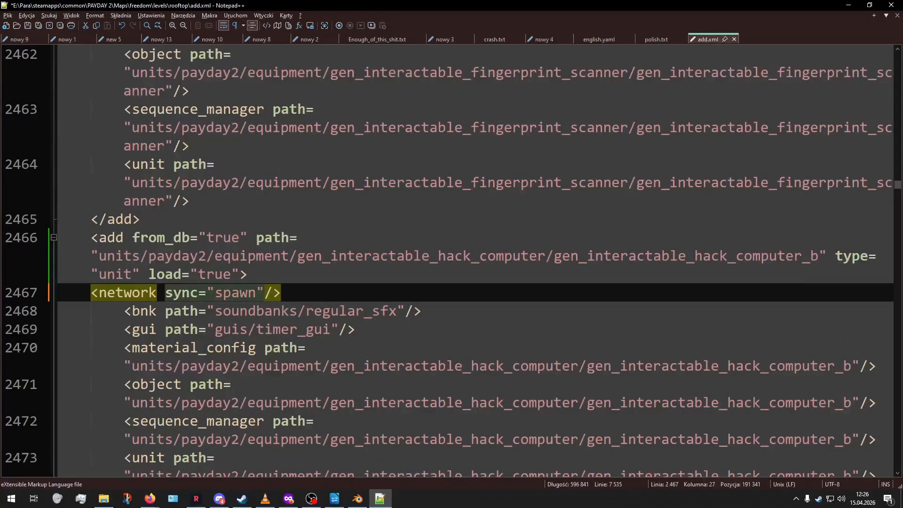
key(Right)
key(Left)
key(Right)
key(ctrl+s)
- Delete and re-enter the closing slash of the network tag and save the file
key(Left)
key(BackSpace)
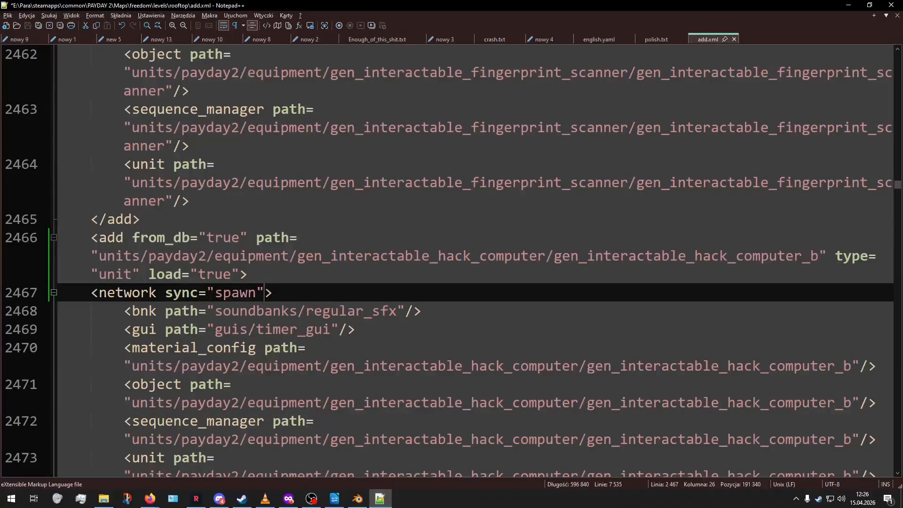
text(/)
key(Right)
key(ctrl+s)
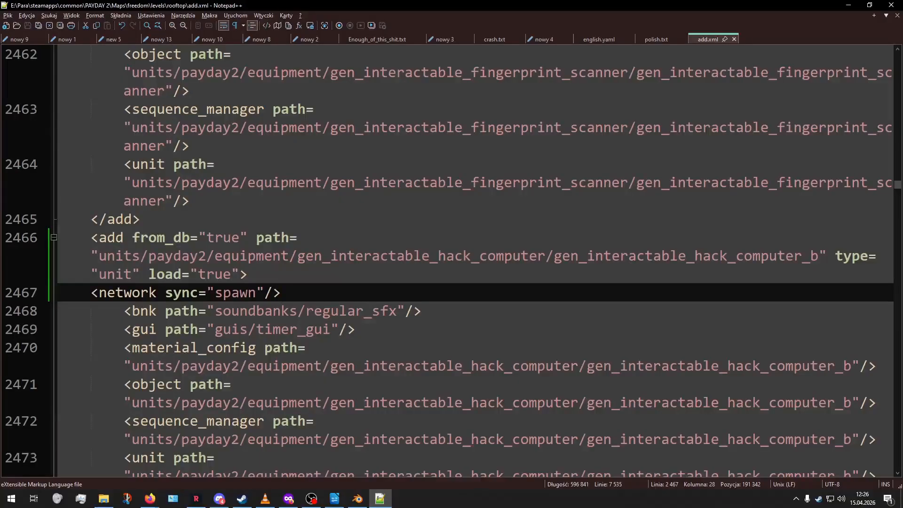
key(Left)
key(Right)
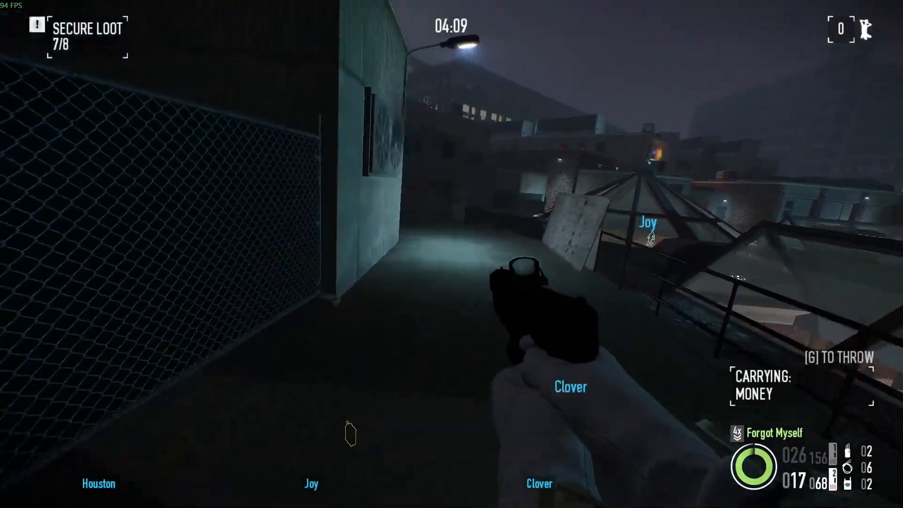
- Carry the money and coke bags over the dark rooftop and throw them
key(g)
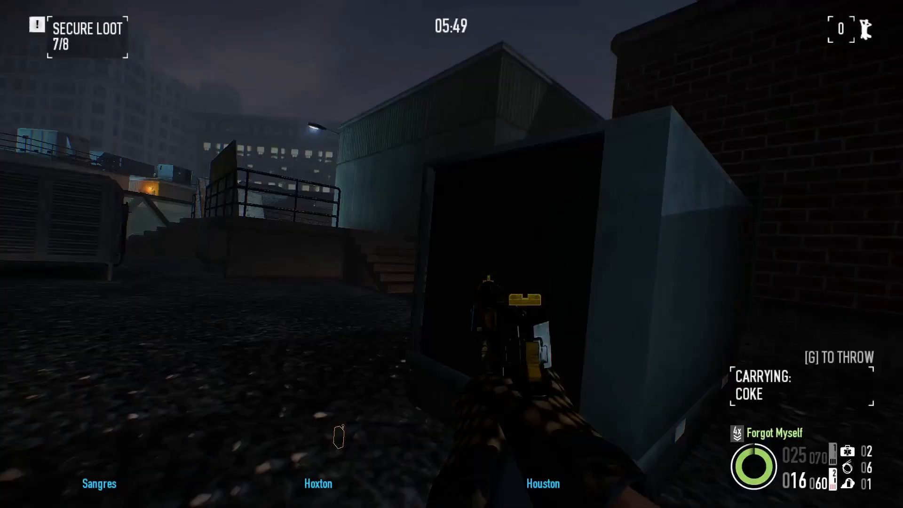
key(w)
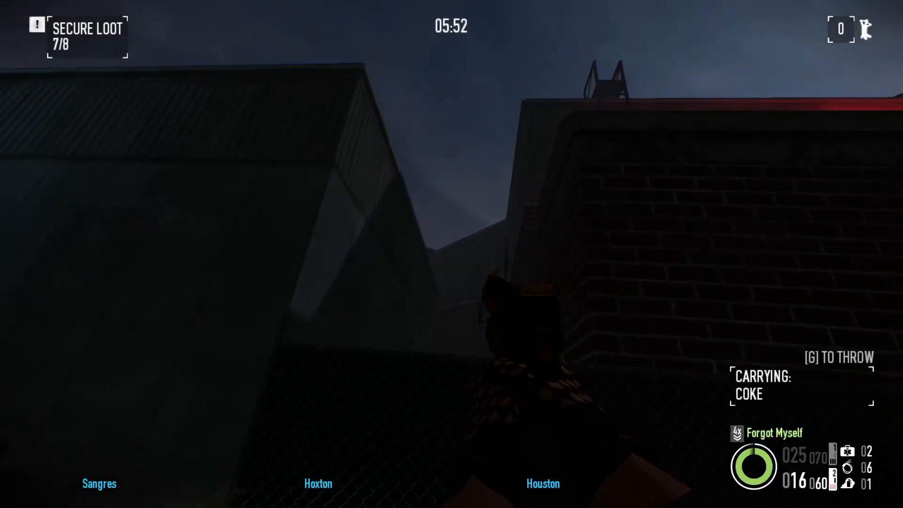
key(g)
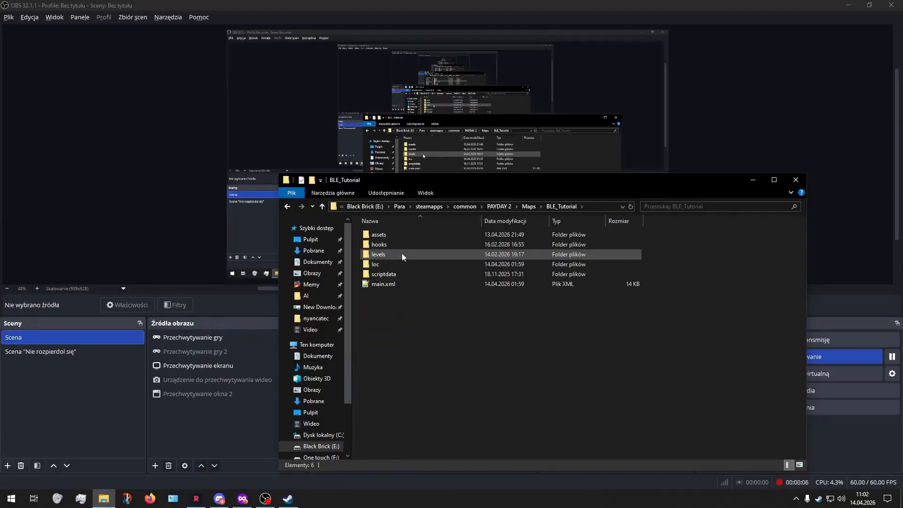
- Look into the BLE_custom level folder, return to the BLE_Tutorial map folder and open main.xml
double_click(402, 254)
click(403, 237)
double_click(402, 237)
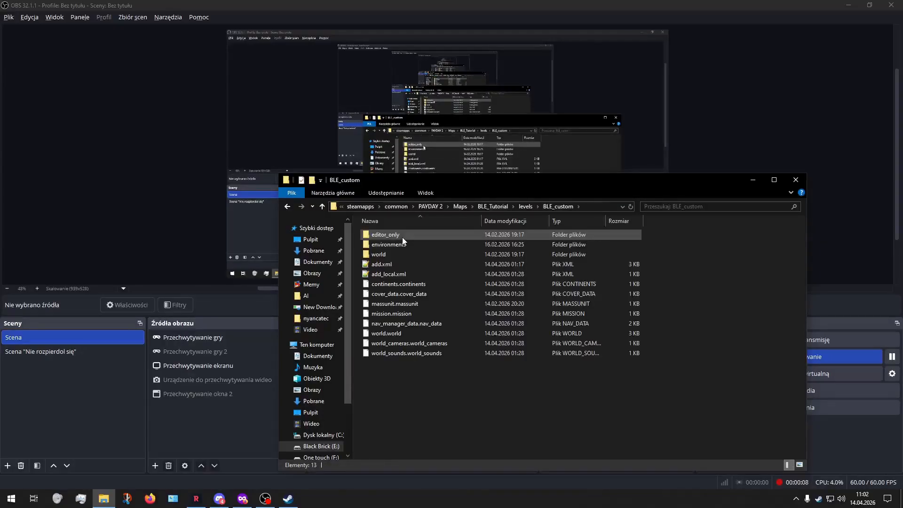
click(395, 266)
key(BackSpace)
key(BackSpace)
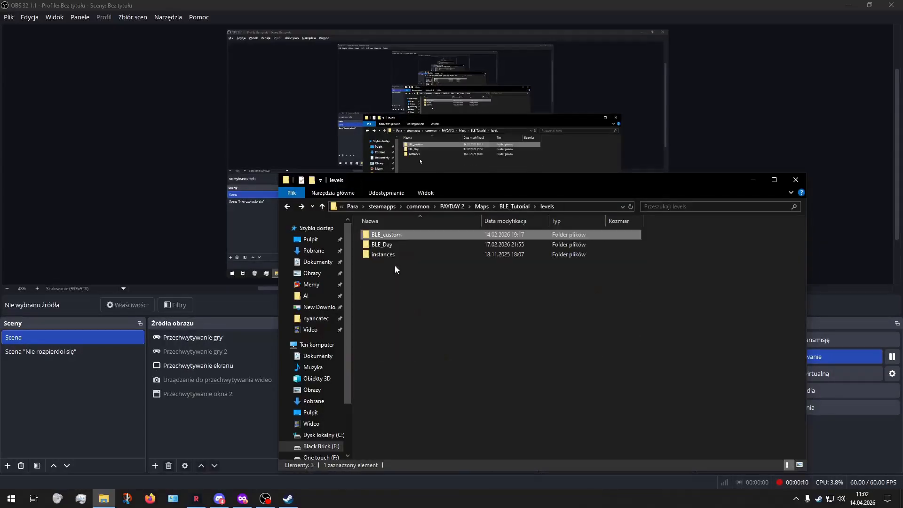
click(394, 285)
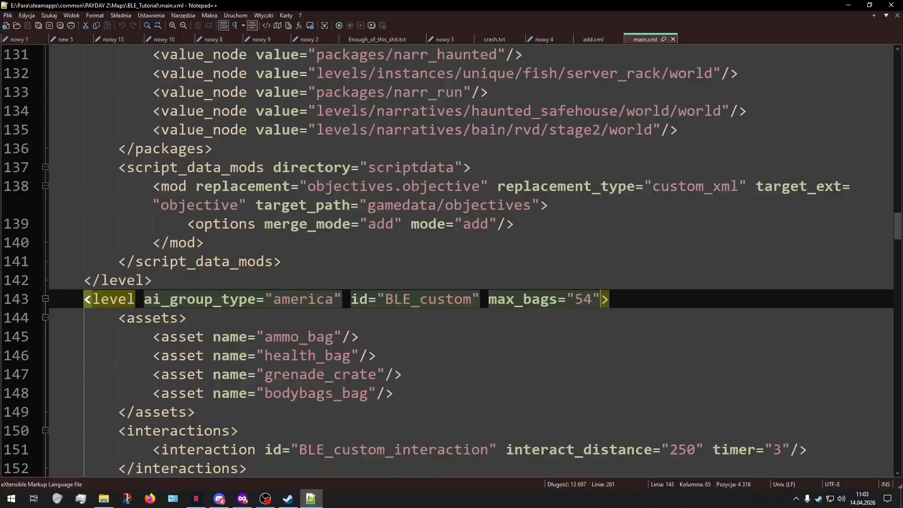
- Add ghost_bonus="0.1" and ghost_required="true" to the BLE_custom level tag in main.xml
text(ghost_bonus)
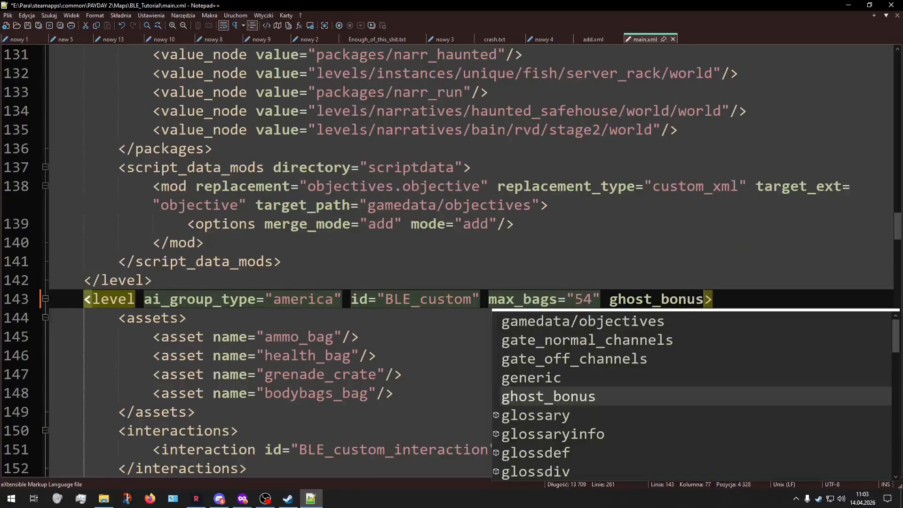
text(="0)
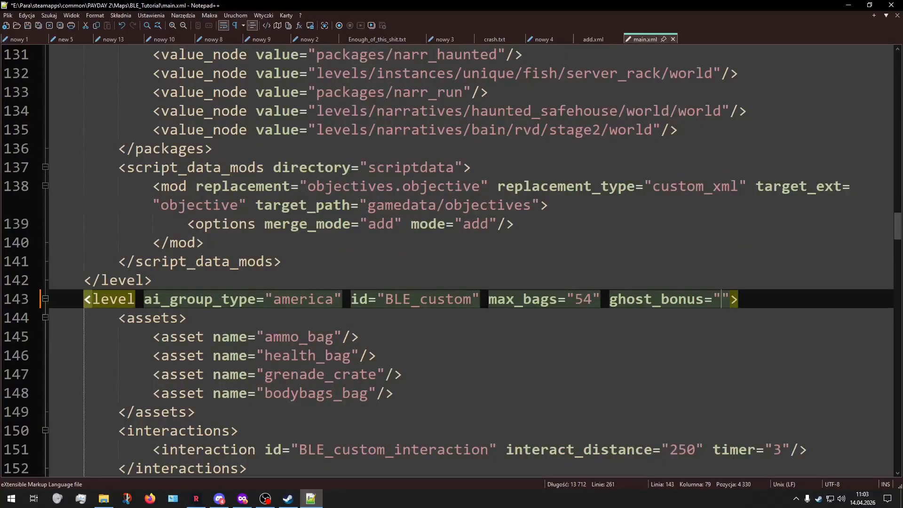
text(.1" ghost)
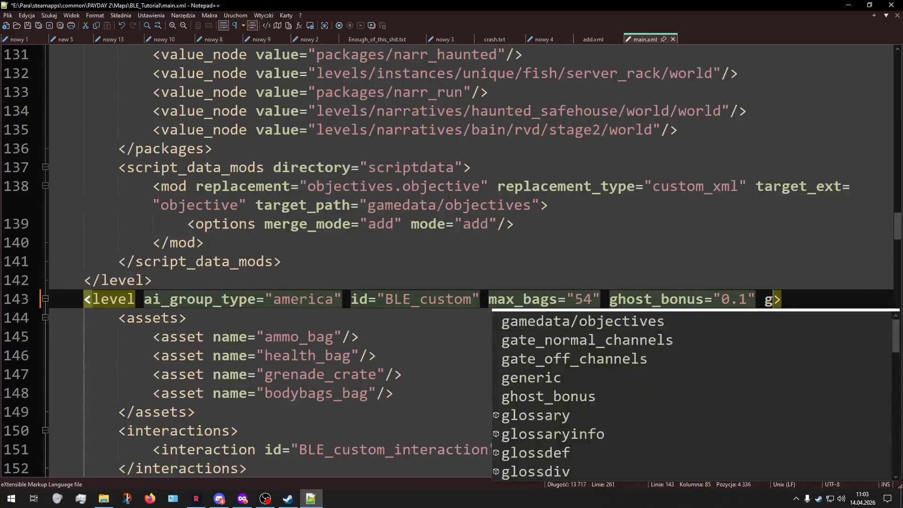
text(_required=)
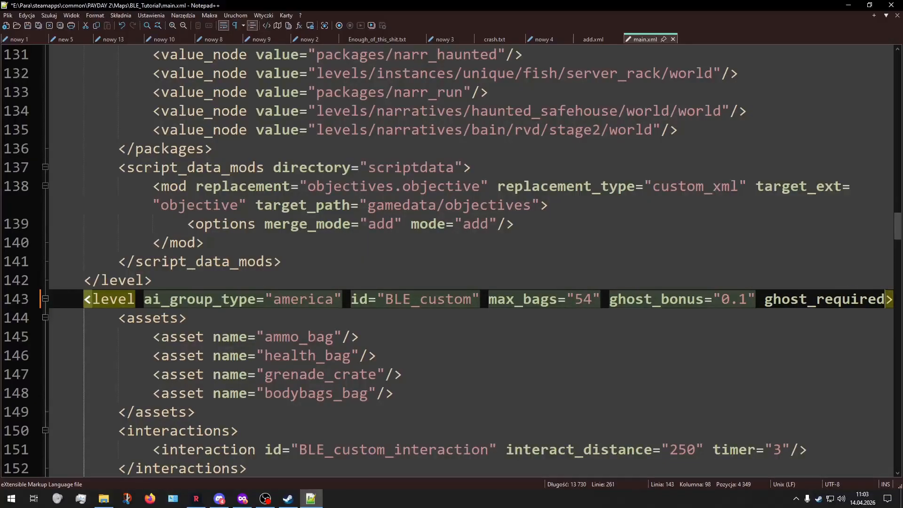
text("true")
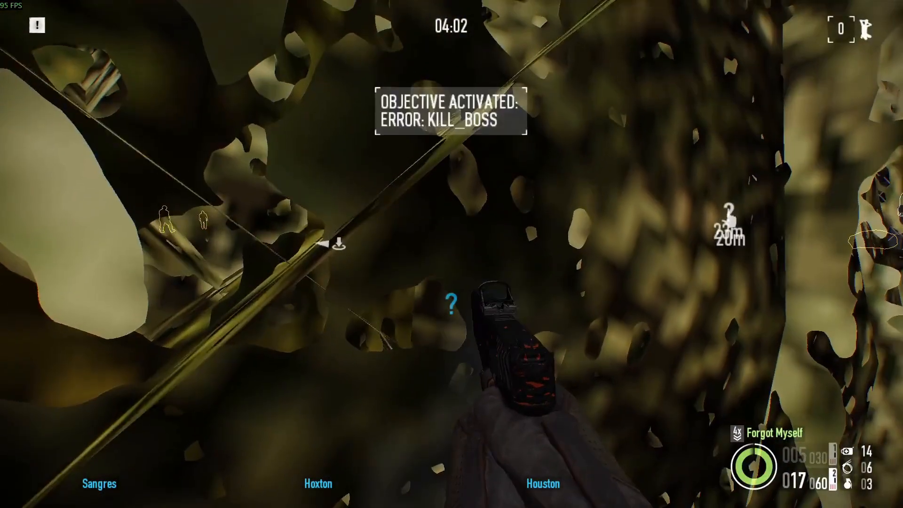
- Walk out of the bushes and through the blue tent to look over the camp with the objective active
key(w)
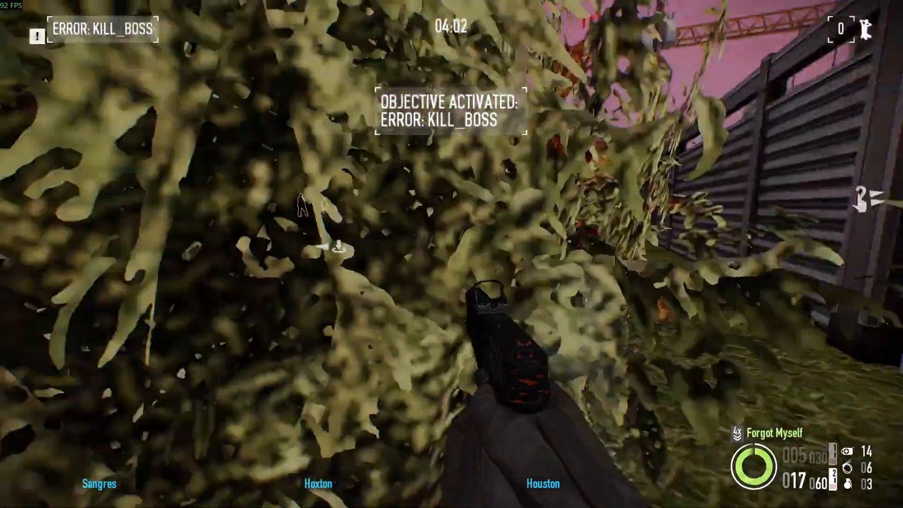
key(w)
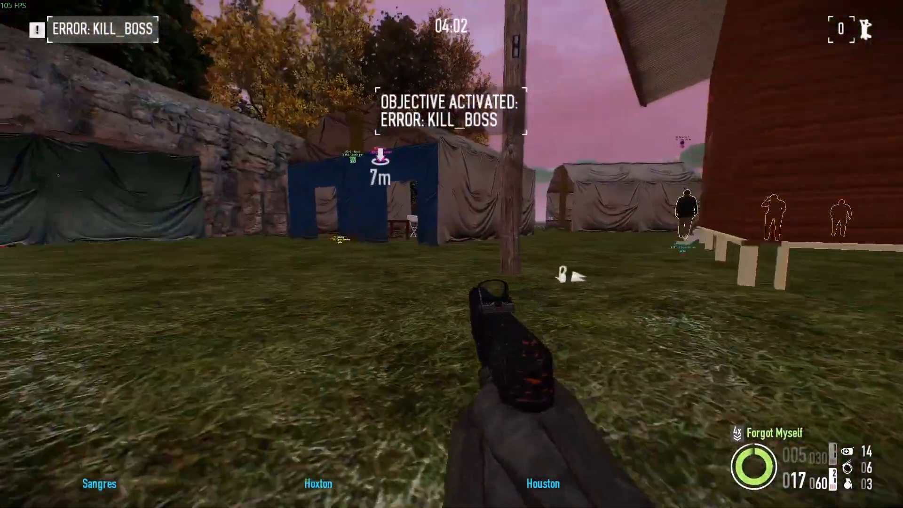
key(w)
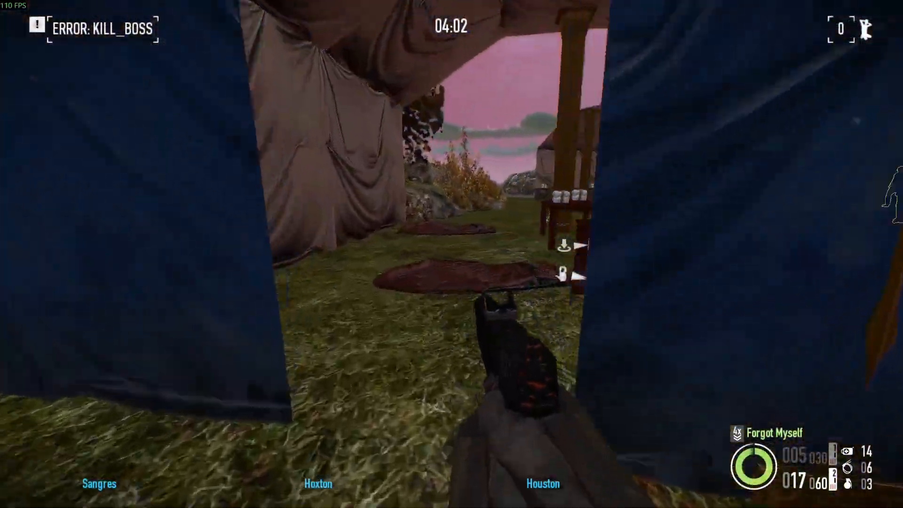
key(w)
key(s)
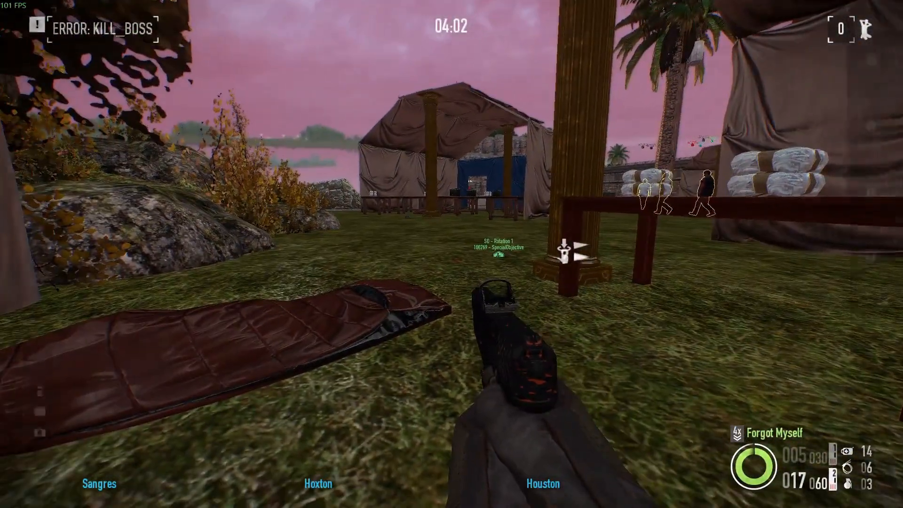
- Switch to the file explorer and open english.txt from the BLE_Tutorial map's loc folder
key(Tab)
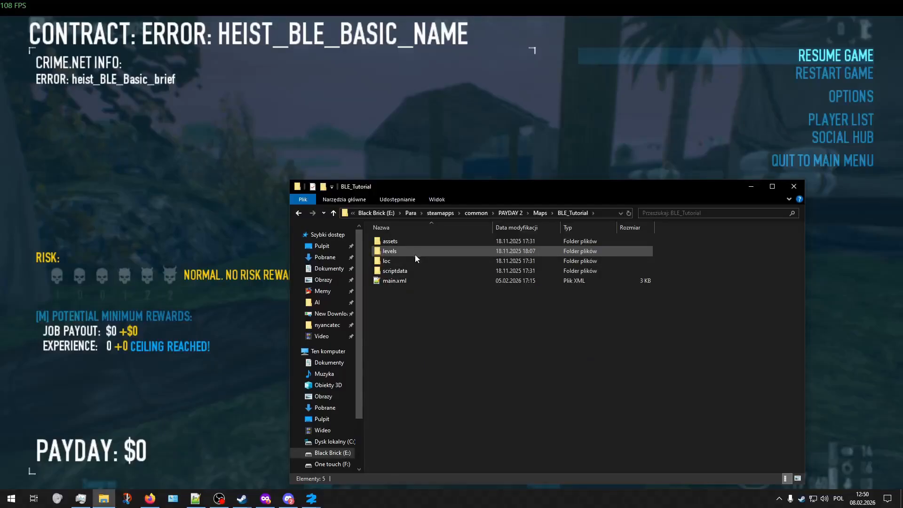
double_click(414, 257)
double_click(413, 245)
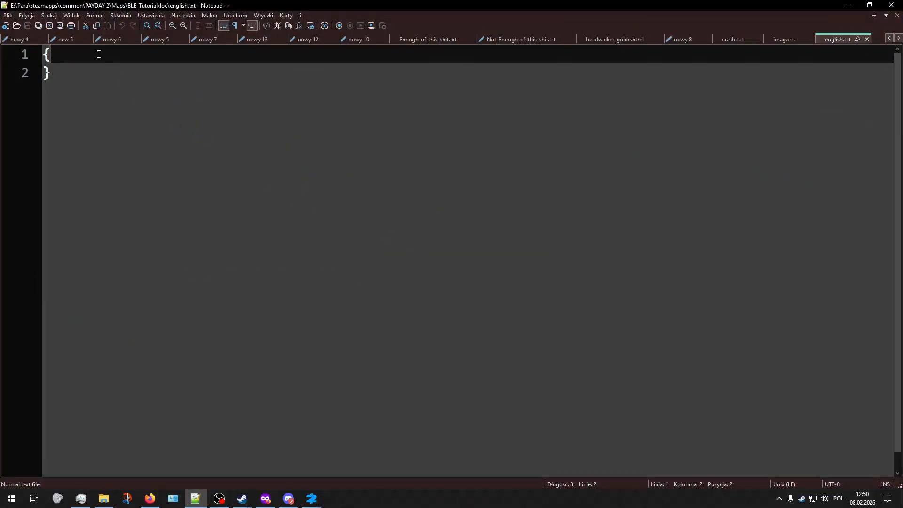
- Add the localization string "kill_boss": "Kill Mendoza Boss" inside the braces of english.txt
key(Return)
text("")
key(Left)
key(Left)
key(Tab)
key(Right)
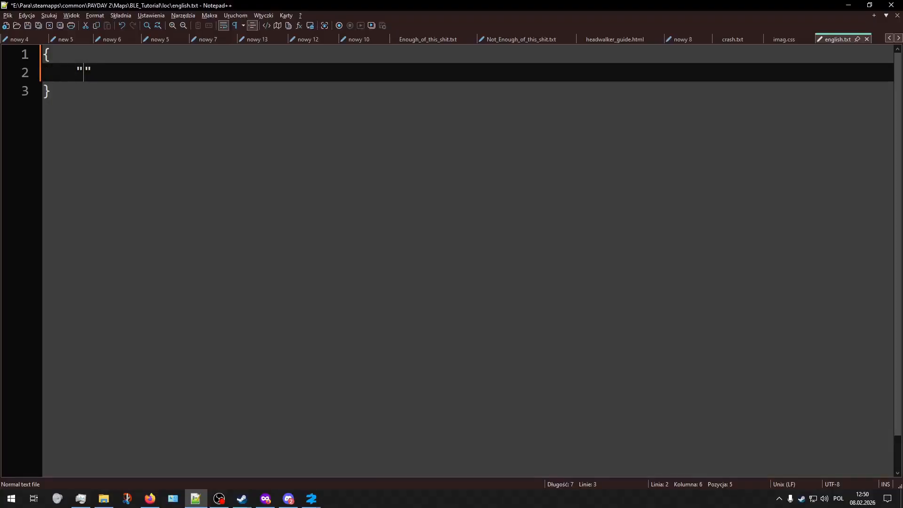
text(kill_boss)
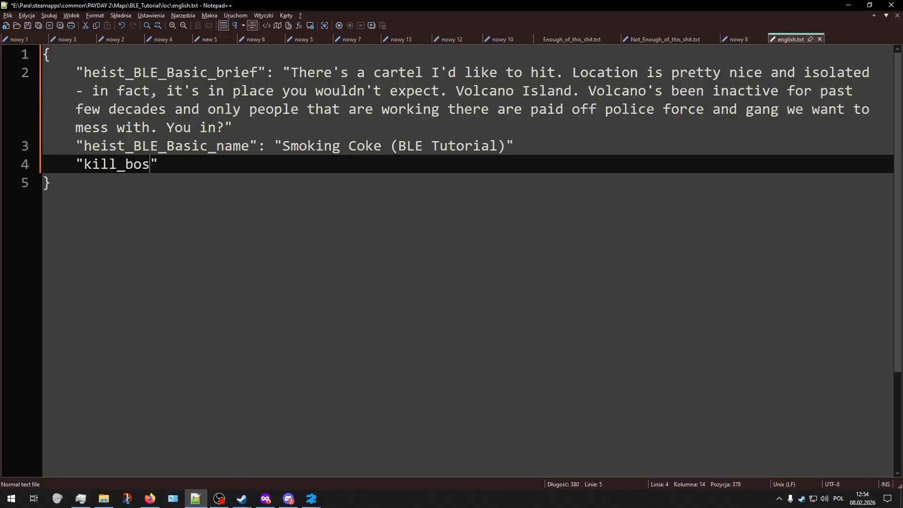
key(Right)
text(: "")
key(Left)
text(Kill Mendoza)
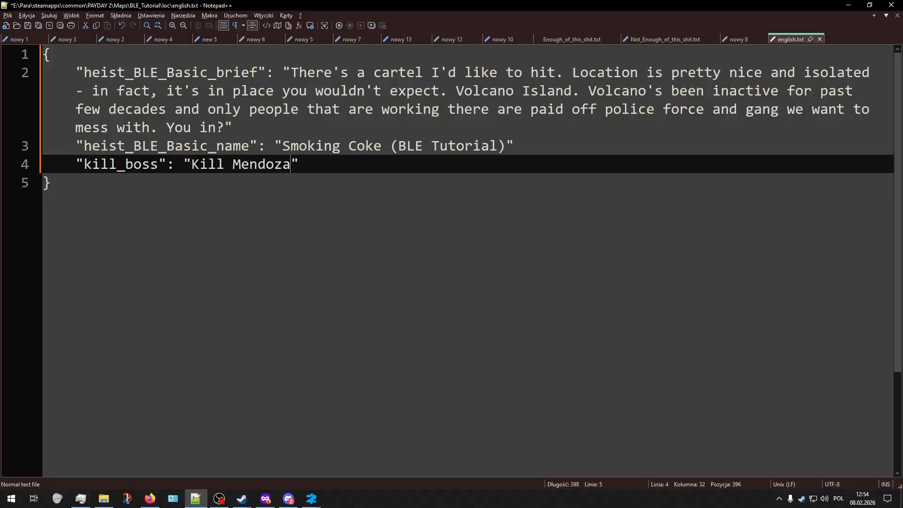
text( Boss)
key(Right)
key(Return)
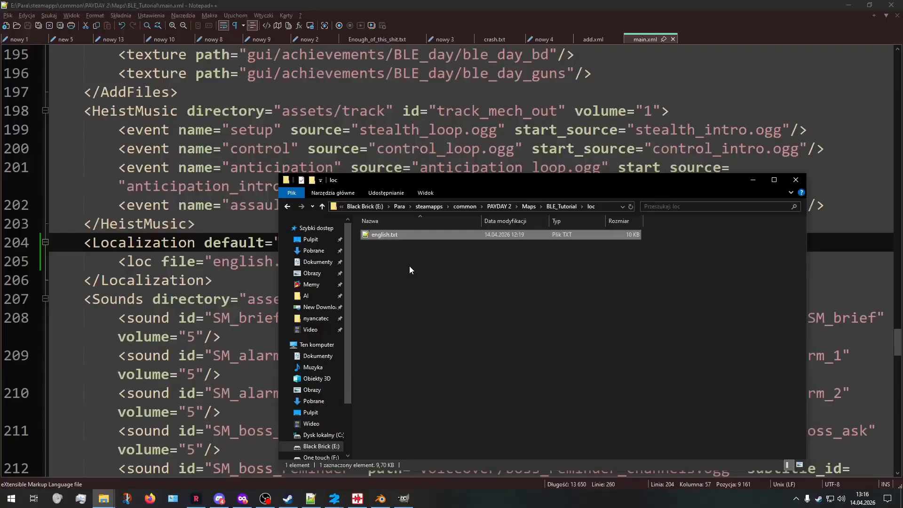
- Switch to the file explorer, rename english.txt in the loc folder to english.yaml and open it
key(F2)
key(End)
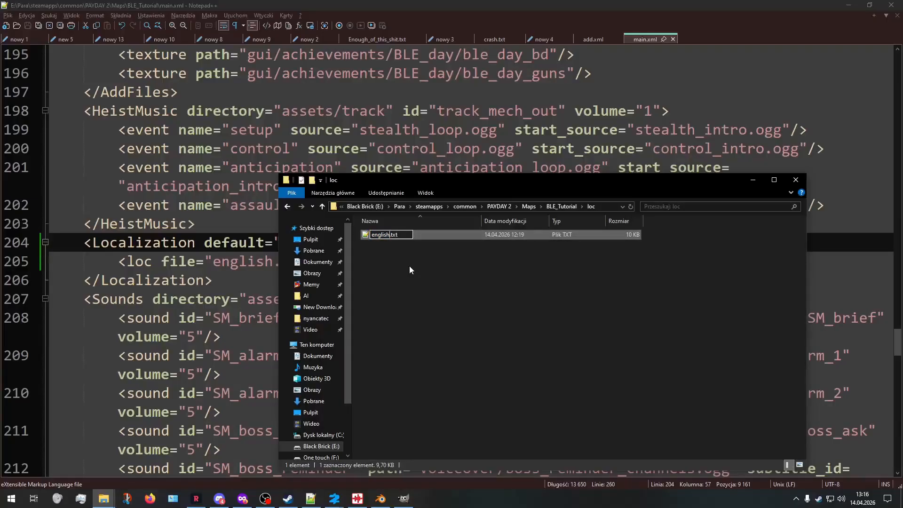
key(BackSpace)
key(BackSpace)
key(BackSpace)
key(BackSpace)
text(.json)
key(Return)
key(Return)
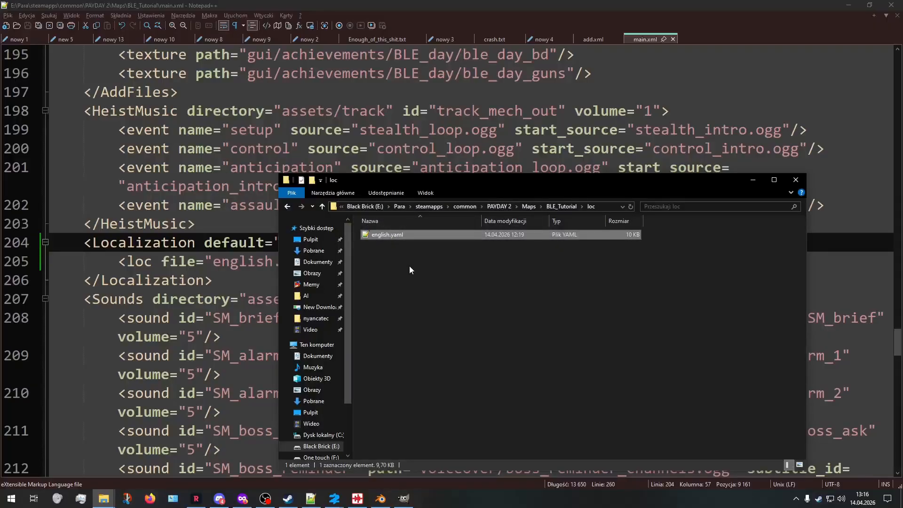
key(Return)
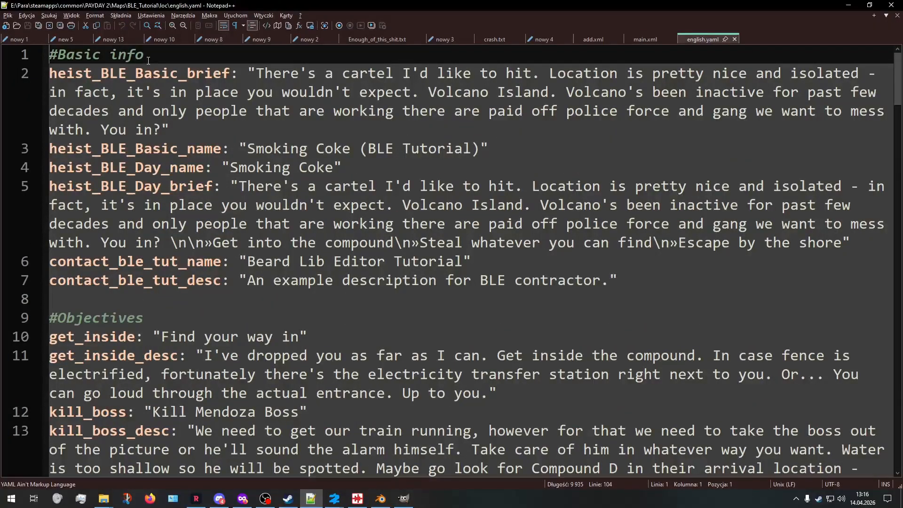
- In main.xml, change the Localization default and the English loc file to english.yaml, and save
click(648, 41)
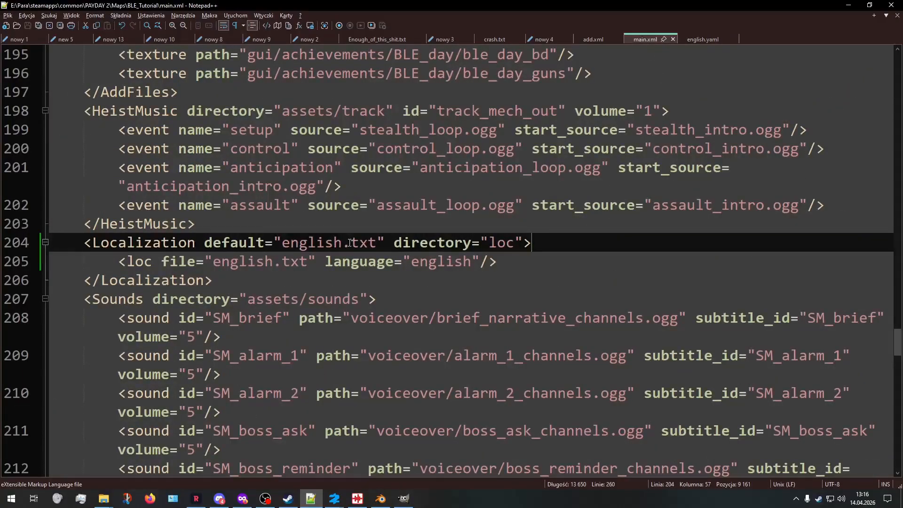
double_click(371, 243)
text(yaml)
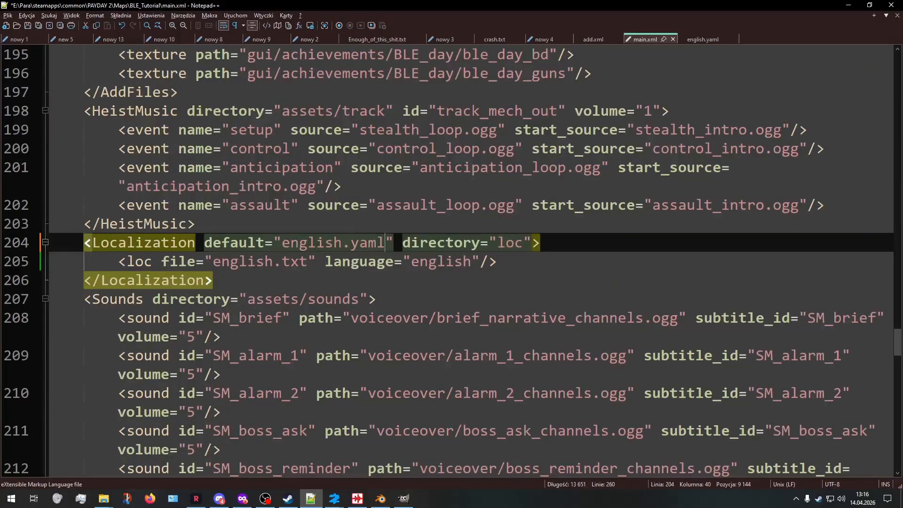
double_click(306, 262)
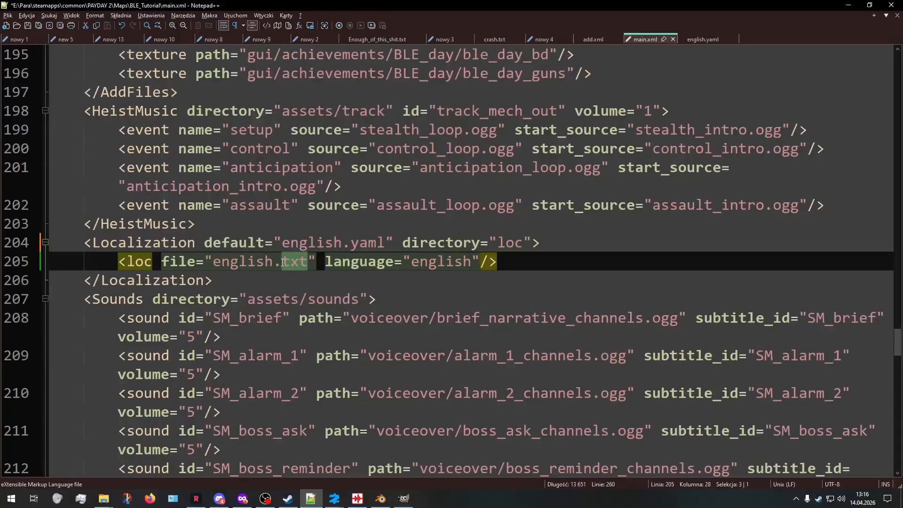
text(yaml)
key(Escape)
key(ctrl+s)
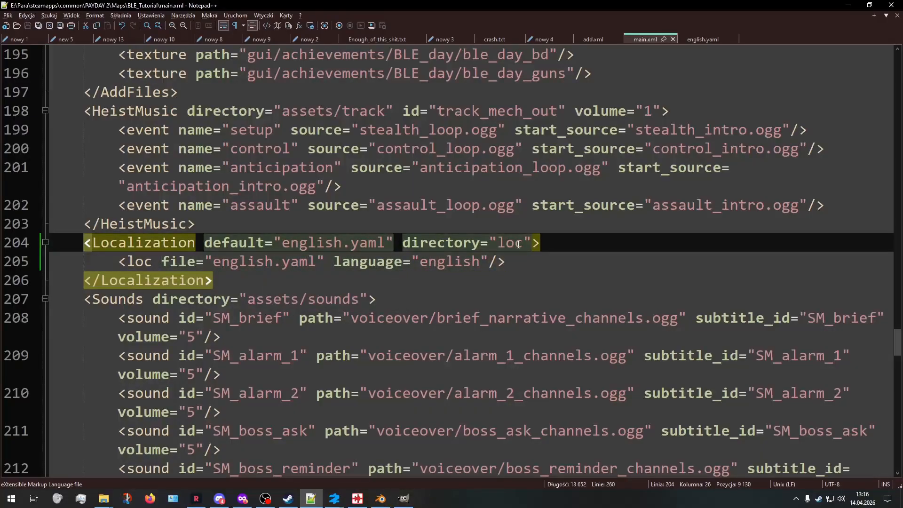
- Duplicate the English loc line directly under the Localization tag, set its file to polish.txt and language to polish, and save
click(522, 259)
key(Home)
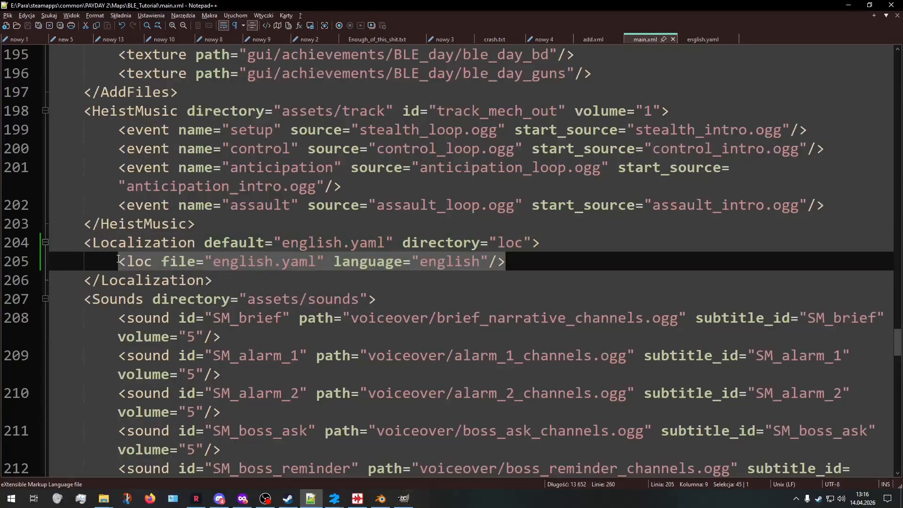
click(554, 242)
key(Return)
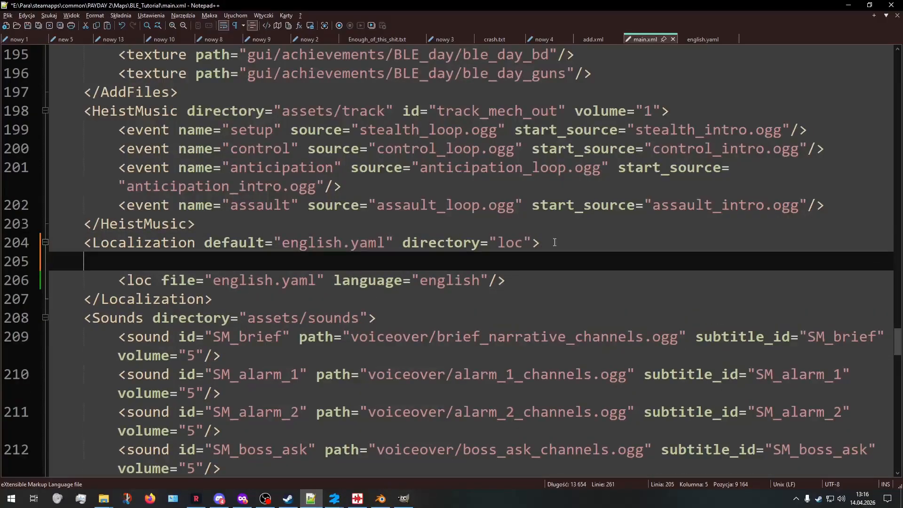
text(<loc file="english.yaml" language="english"/>)
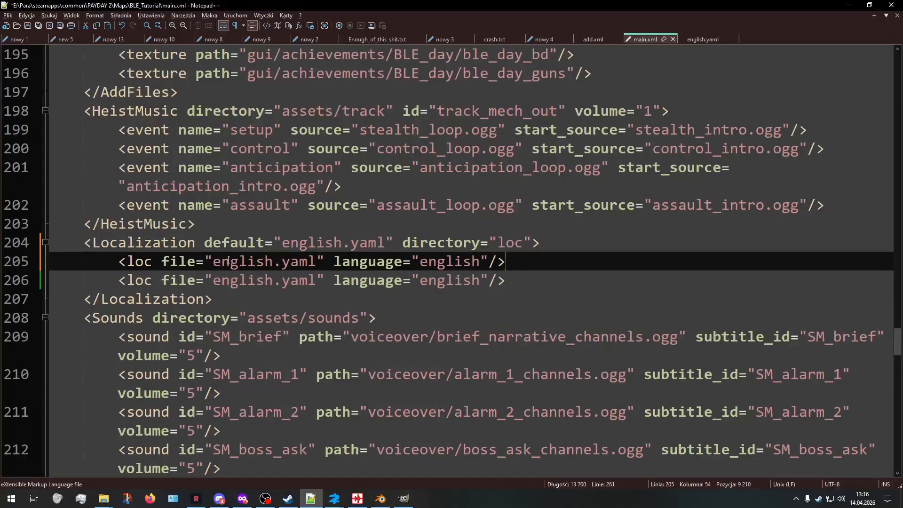
drag(213, 261, 314, 268)
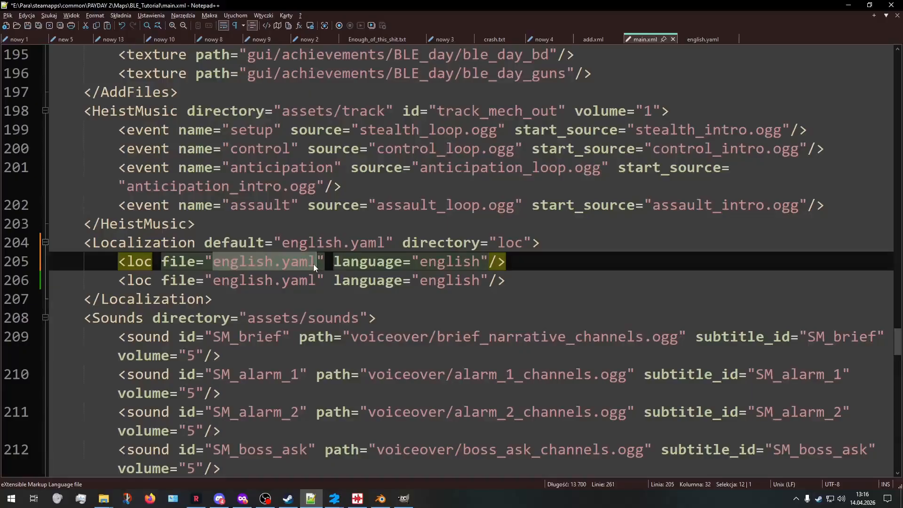
text(polish.)
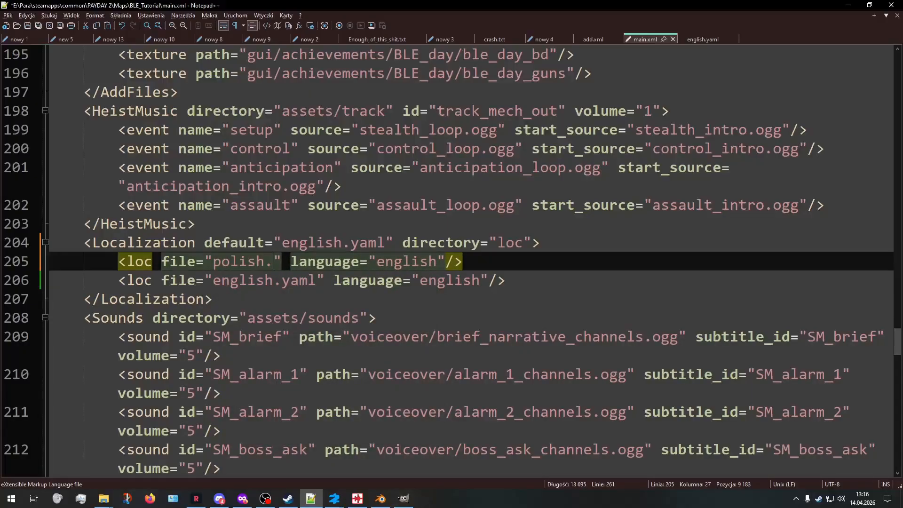
text(txt)
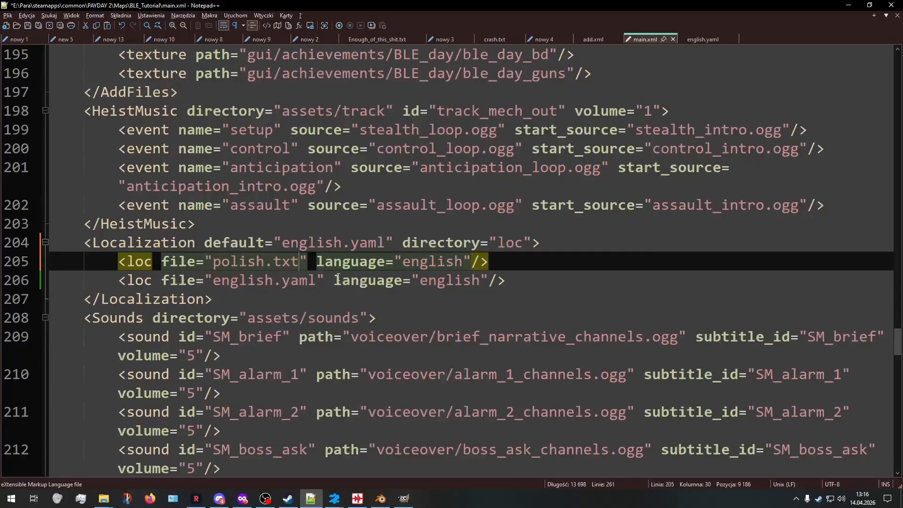
drag(404, 262, 463, 261)
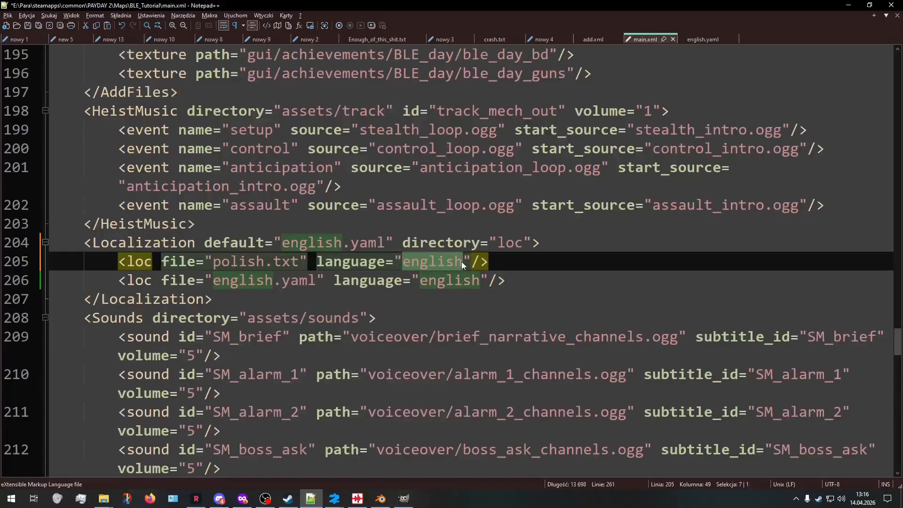
text(polish)
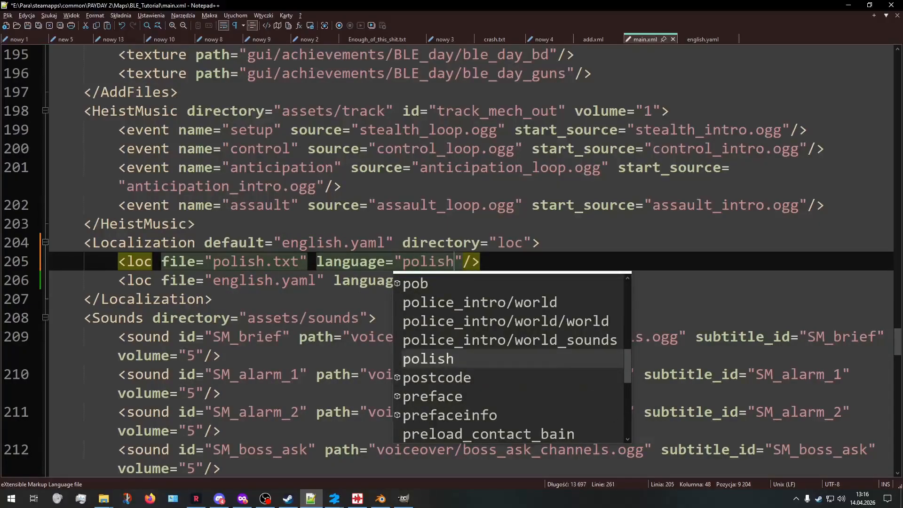
click(324, 266)
key(ctrl+s)
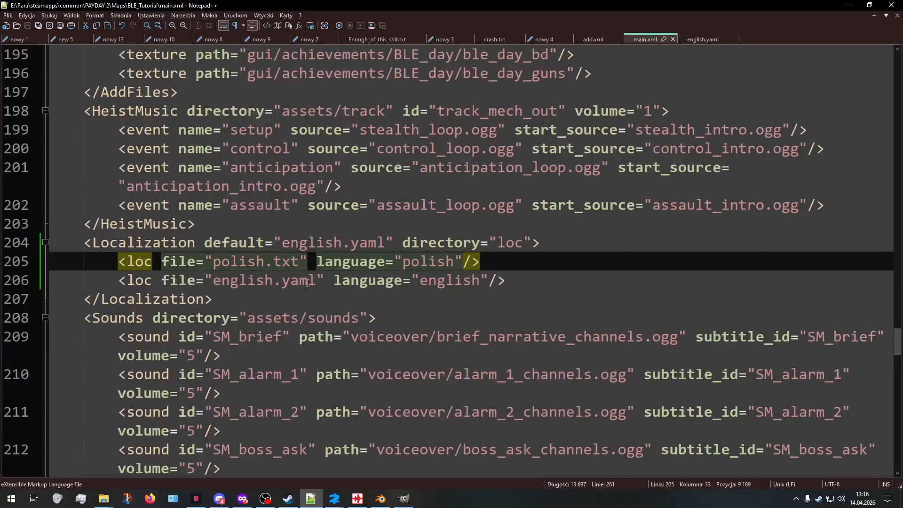
- Duplicate english.yaml in the loc folder as polish.txt and continue its Polish heist_BLE_Basic_brief text with "uwierzycie gdzie się s"
click(106, 496)
click(74, 455)
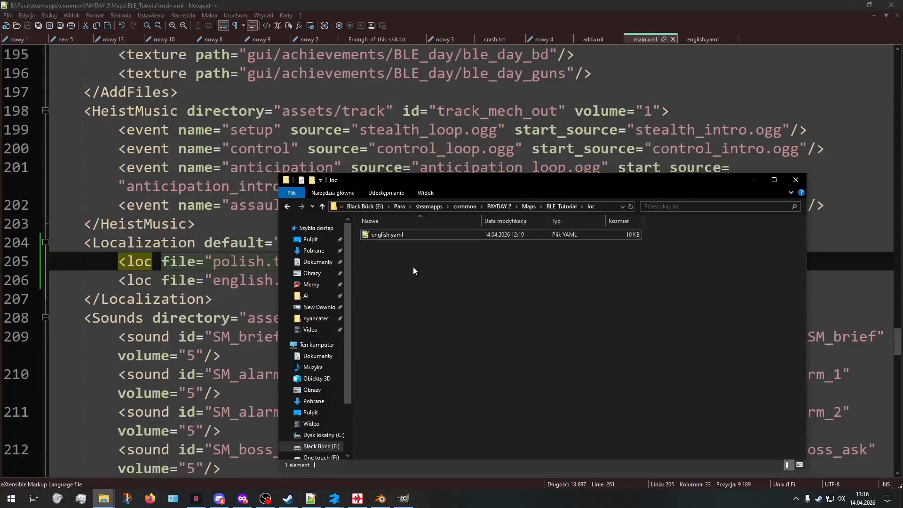
click(400, 235)
key(ctrl+c)
key(ctrl+v)
key(F2)
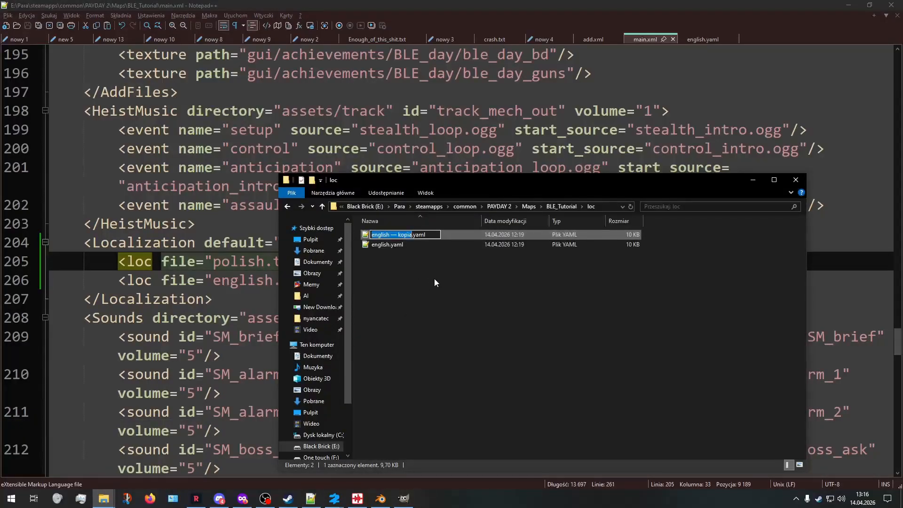
text(polish)
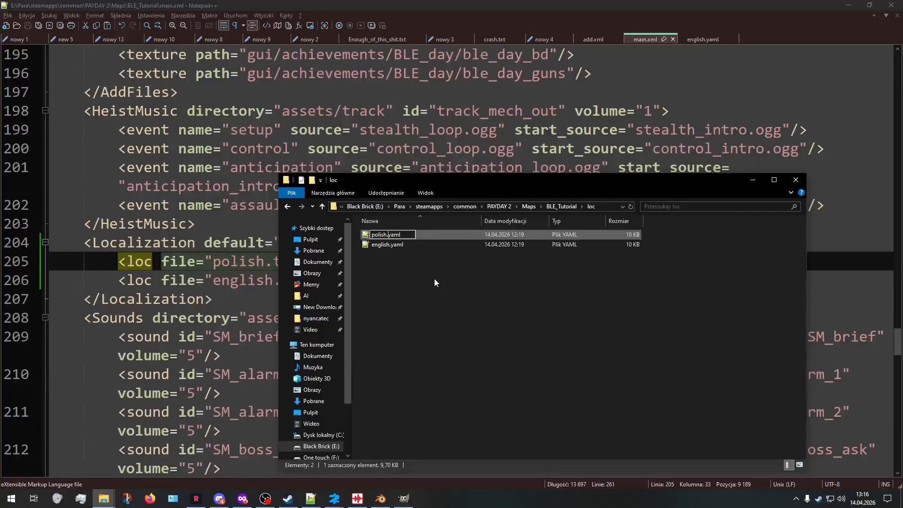
key(Delete)
key(Delete)
key(Delete)
key(Delete)
text(txt)
key(BackSpace)
key(BackSpace)
key(BackSpace)
text(yaml)
key(BackSpace)
key(BackSpace)
key(BackSpace)
key(BackSpace)
text(txt)
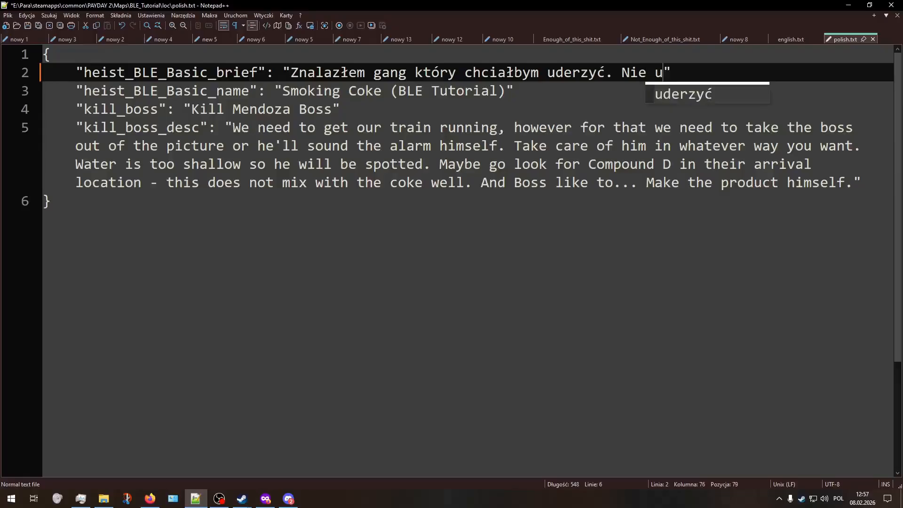
text(wierzycie gdzie się s)
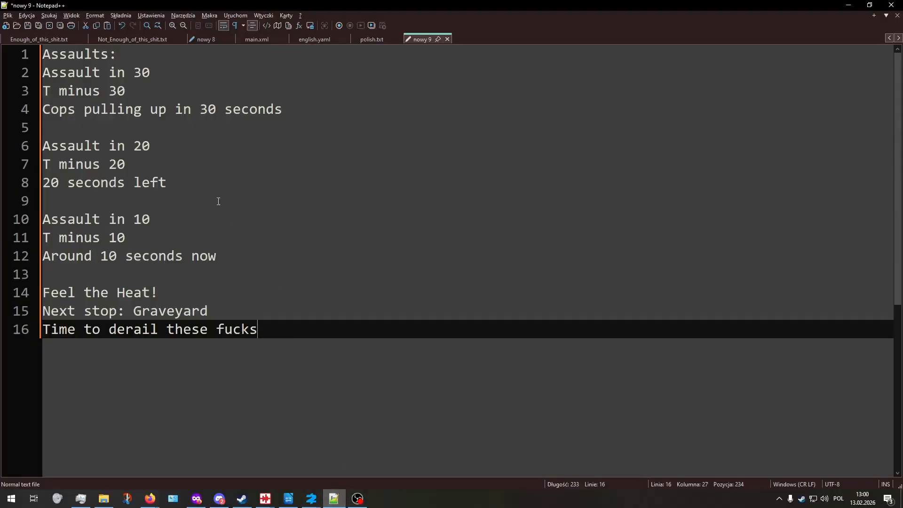
- Look over the Assaults voice lines in the notes and switch to the BLE_map project in Audacity
drag(395, 346, 92, 54)
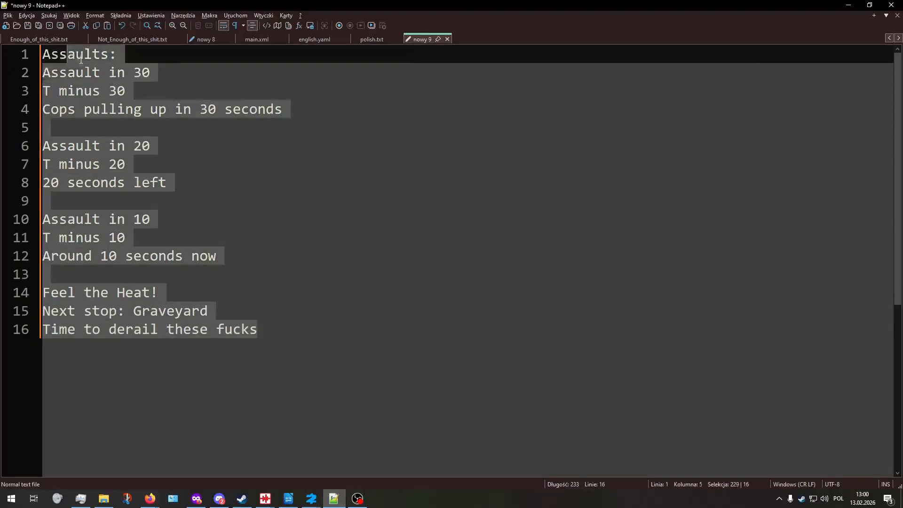
click(284, 221)
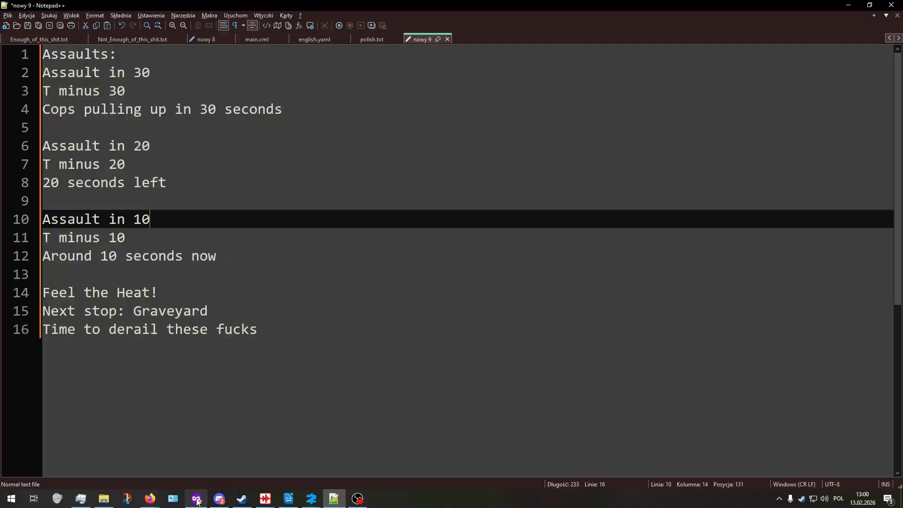
mouse_move(197, 501)
mouse_move(266, 499)
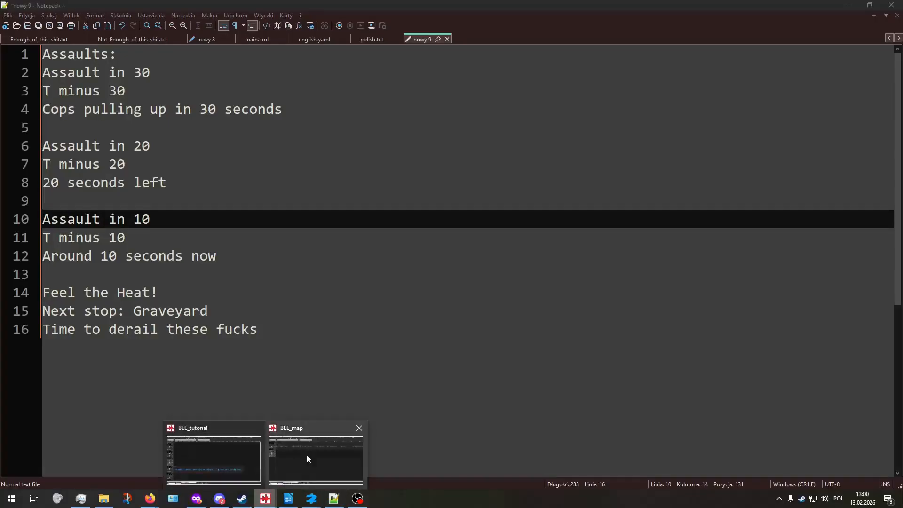
click(307, 455)
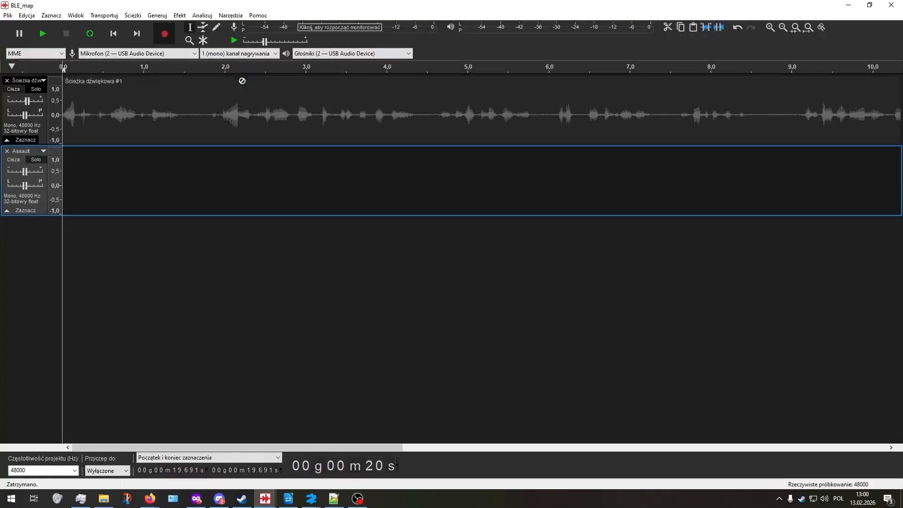
- Switch to BeardLib Editor and select the dialogue_002 element on the grid platform
key(alt+Tab)
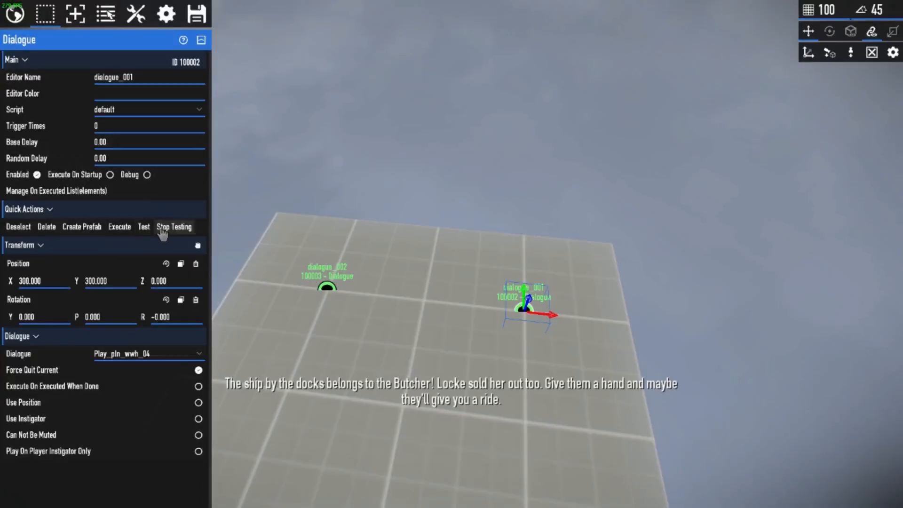
click(332, 291)
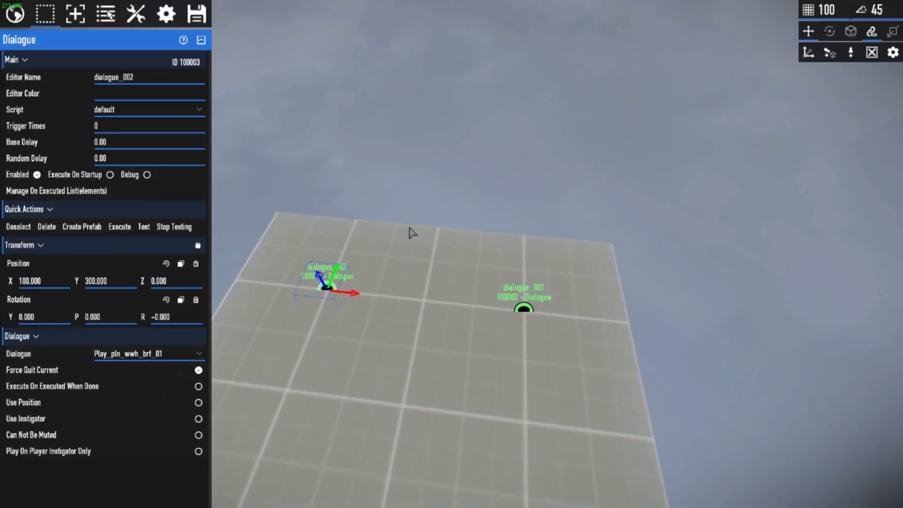
- Switch to Audacity's BLE_map project, record another voice line at the end of the Assault track and play it back
key(alt+Tab)
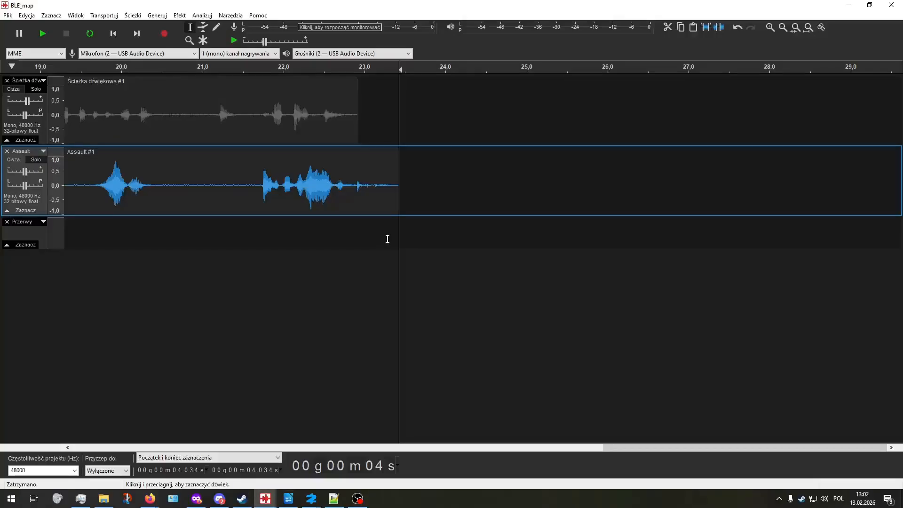
key(r)
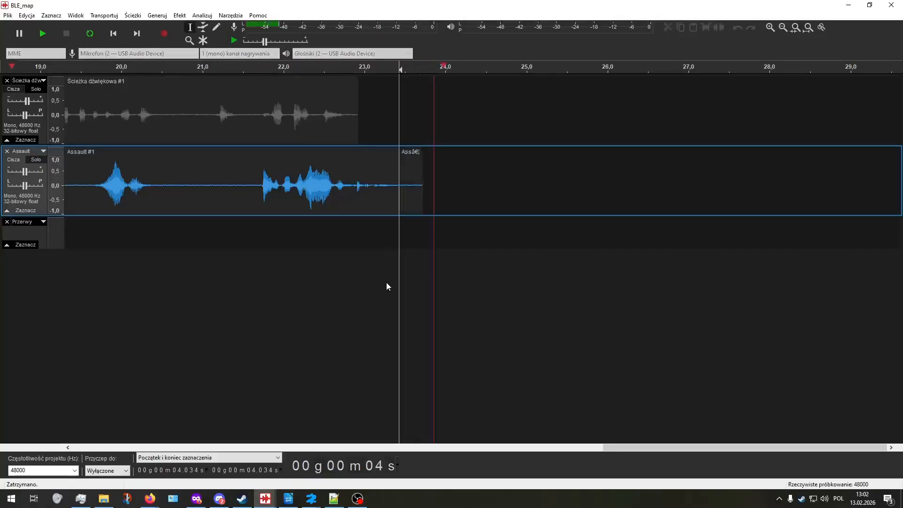
key(space)
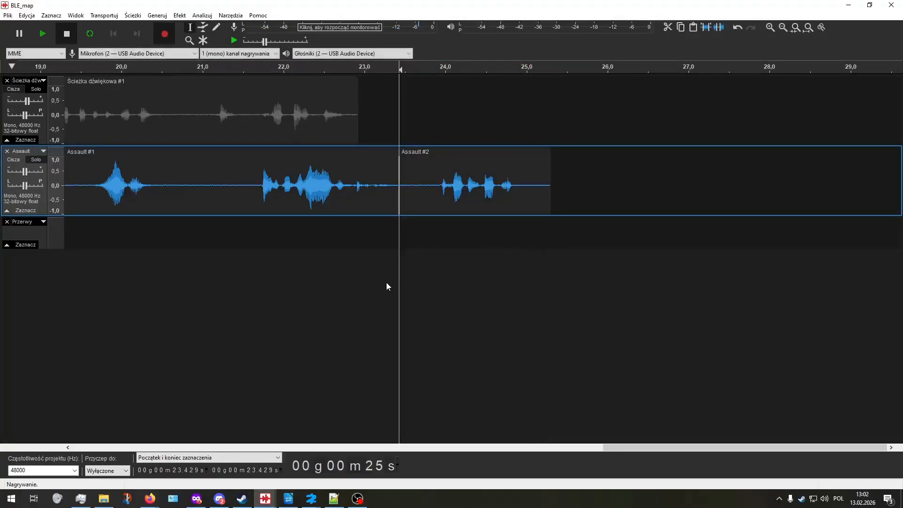
click(422, 195)
key(space)
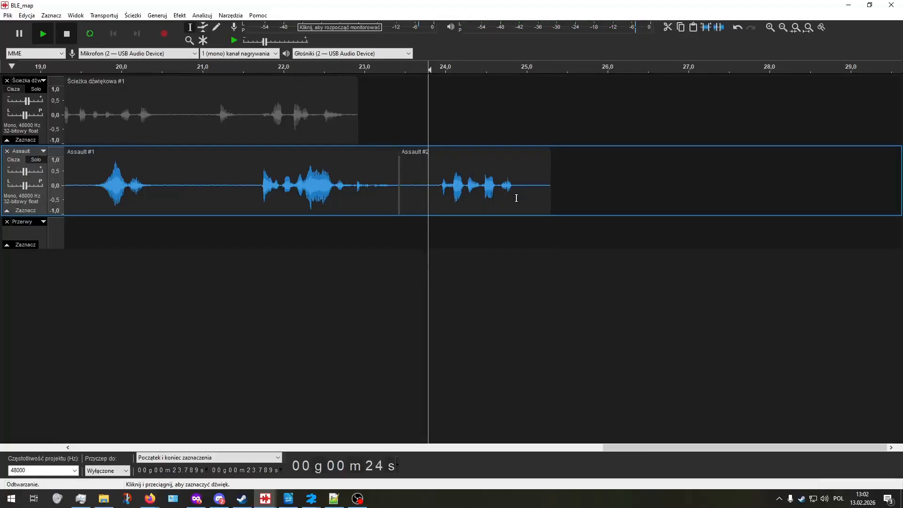
- Select the Assault #2 clip and open its export as an Ogg Vorbis file for naming
double_click(418, 172)
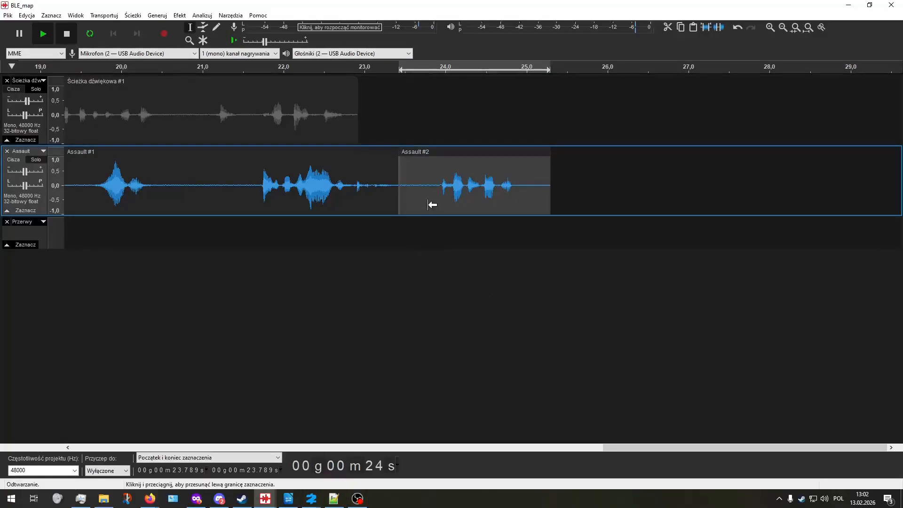
key(ctrl+shift+e)
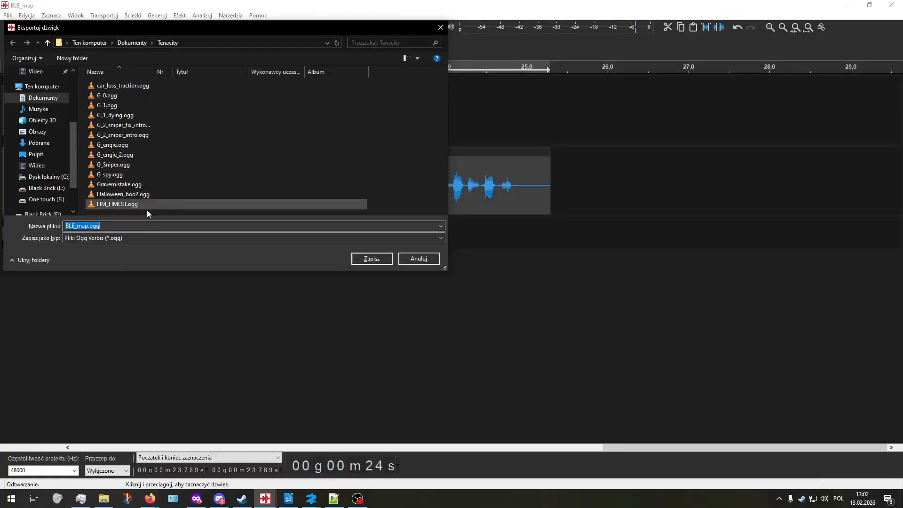
click(143, 225)
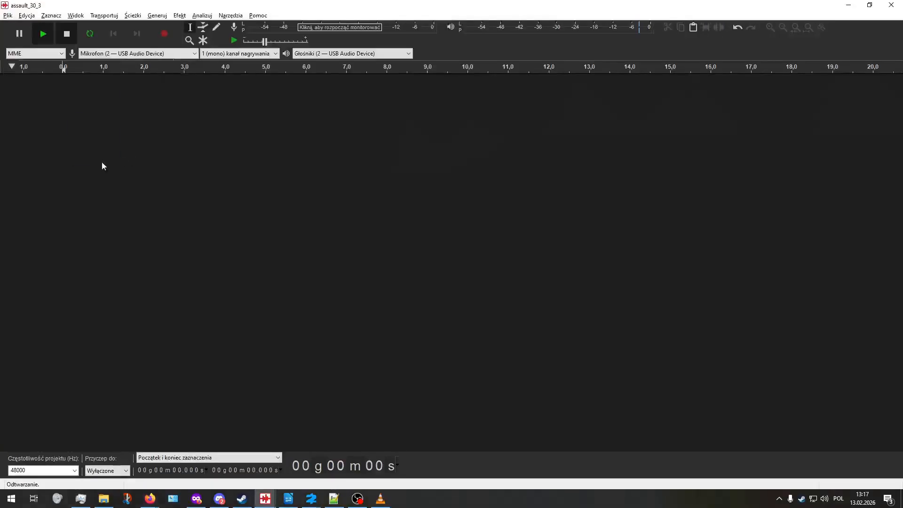
- Import assault_20_1.ogg twice from the assets/sounds/assault folder into Audacity as two separate tracks
mouse_move(102, 162)
mouse_down()
mouse_move(103, 138)
mouse_move(94, 155)
mouse_up()
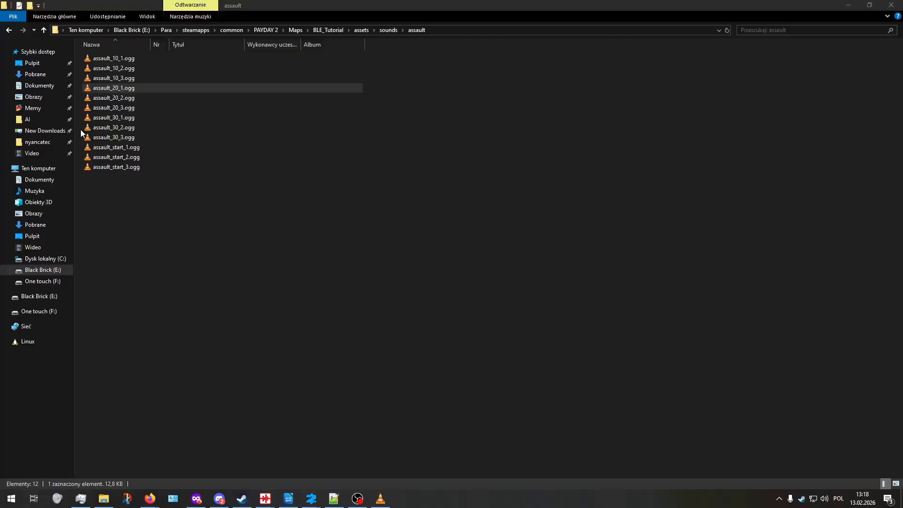
drag(102, 89, 127, 128)
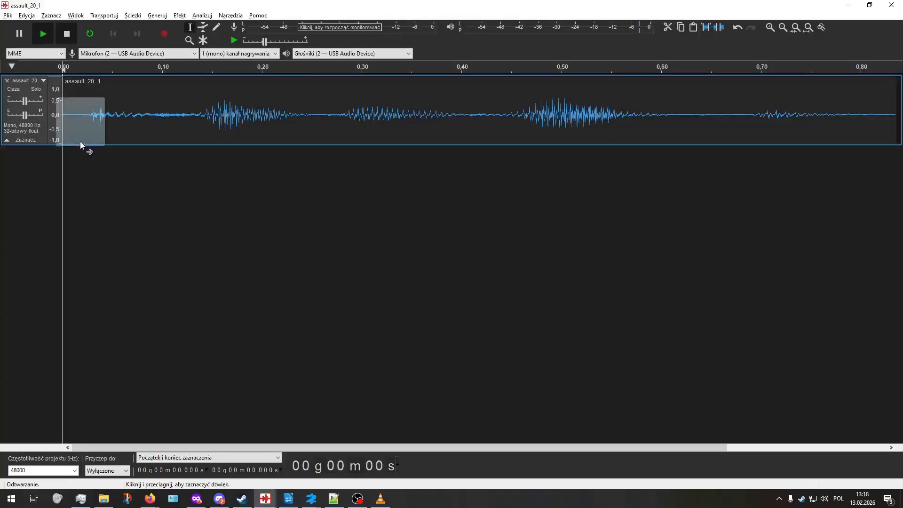
drag(80, 141, 105, 155)
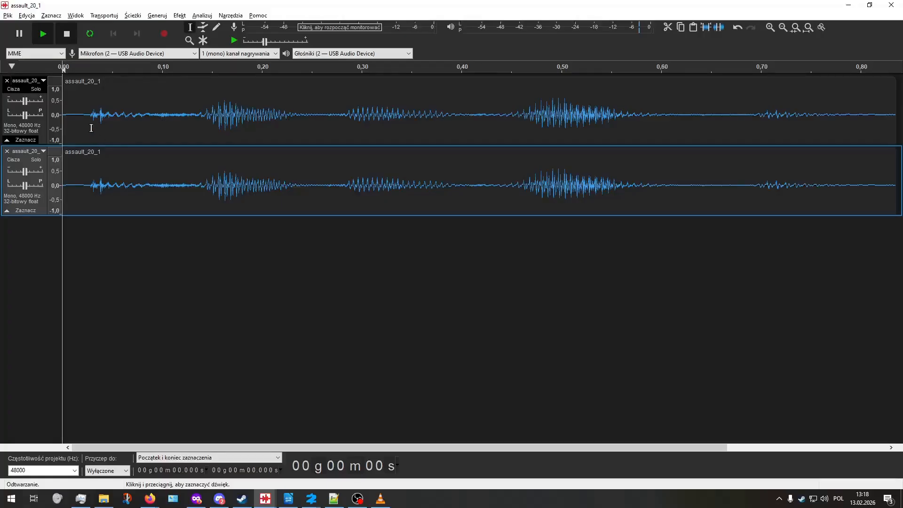
- Combine the two assault_20_1 tracks into one stereo track and play it back
click(26, 80)
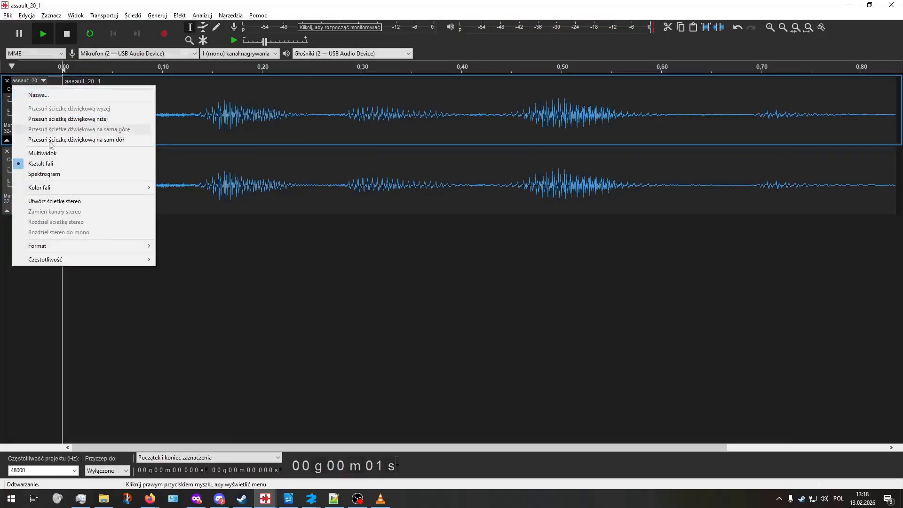
click(54, 200)
key(space)
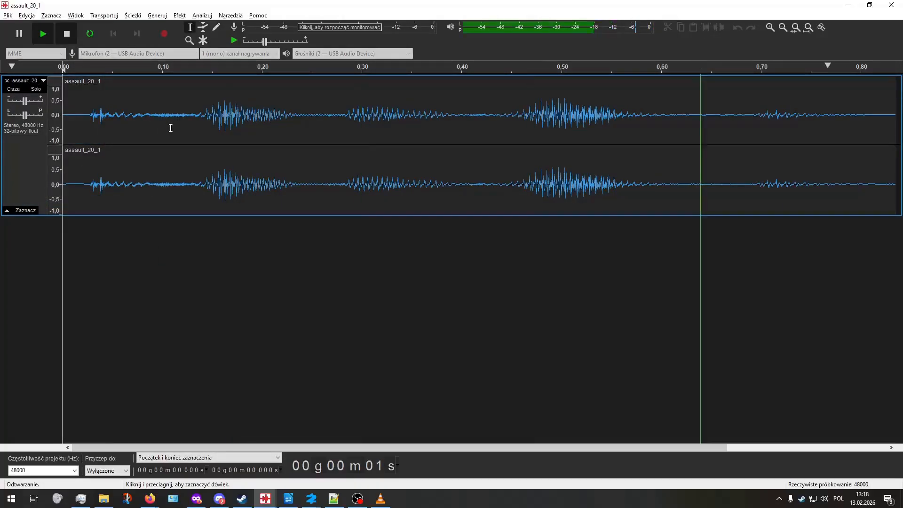
- Export the stereo track as assault_20_1.ogg in the Tenacity/assault folder, overwriting the existing file
key(ctrl+shift+e)
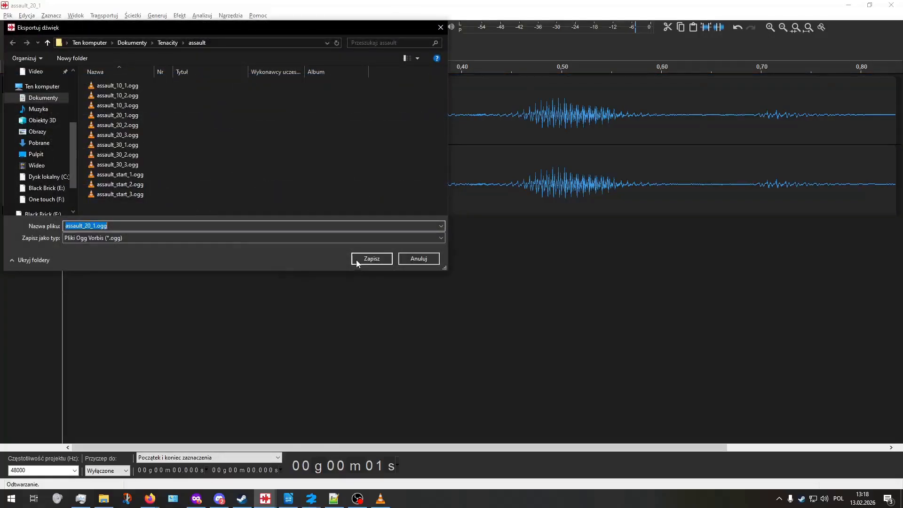
click(357, 262)
click(518, 252)
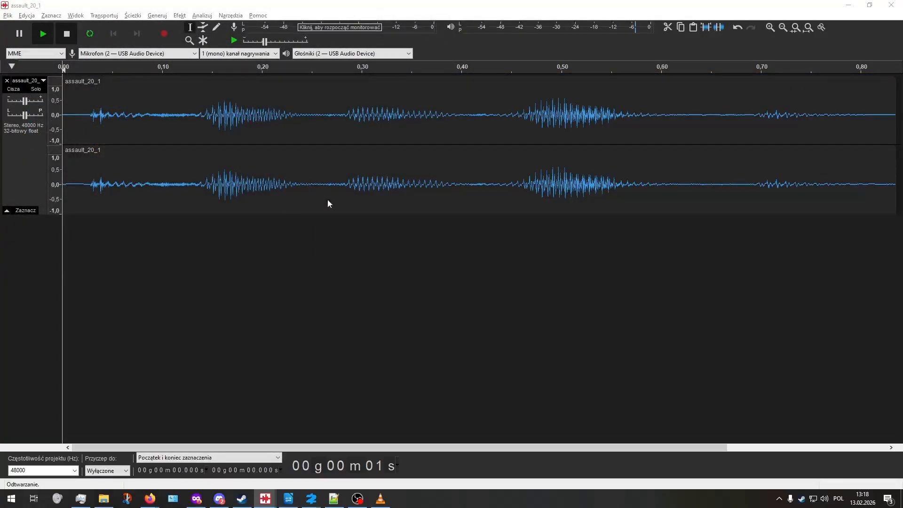
click(188, 134)
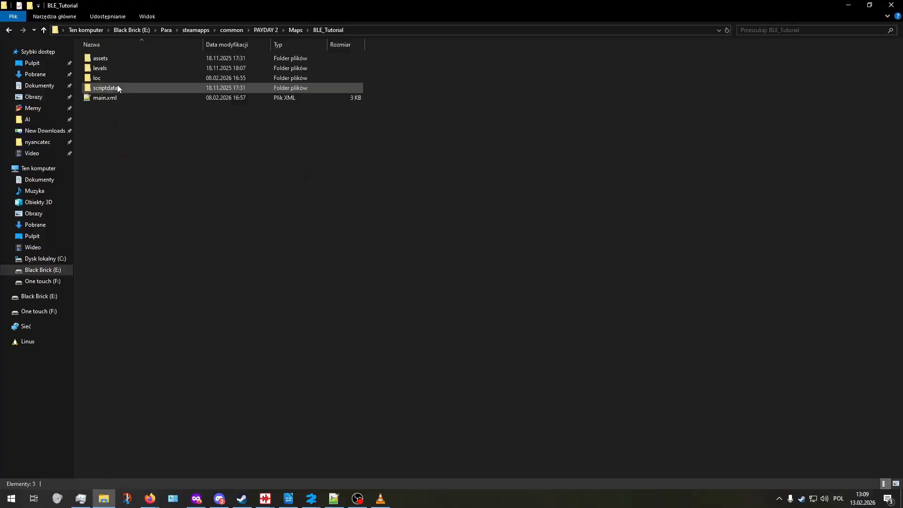
- Paste the assault folder into BLE_Tutorial's assets folder and create a sounds folder beside it
double_click(121, 58)
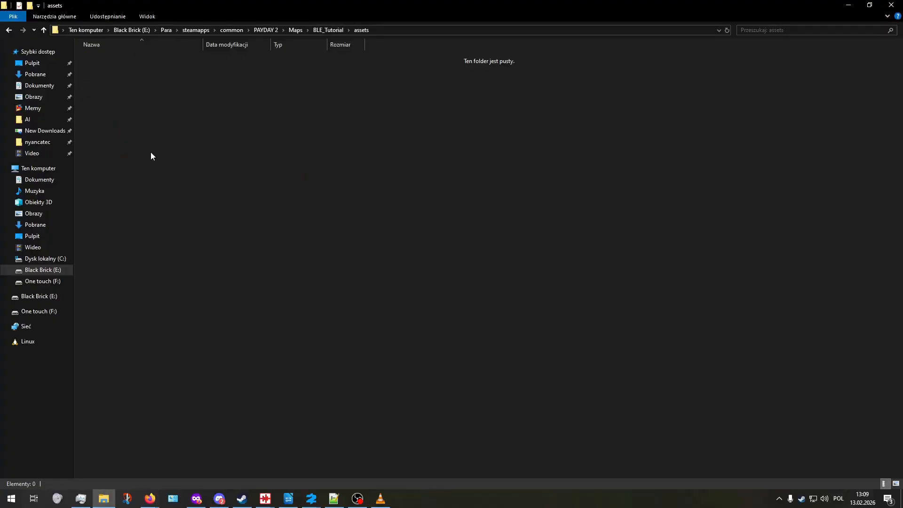
key(ctrl+v)
right_click(111, 95)
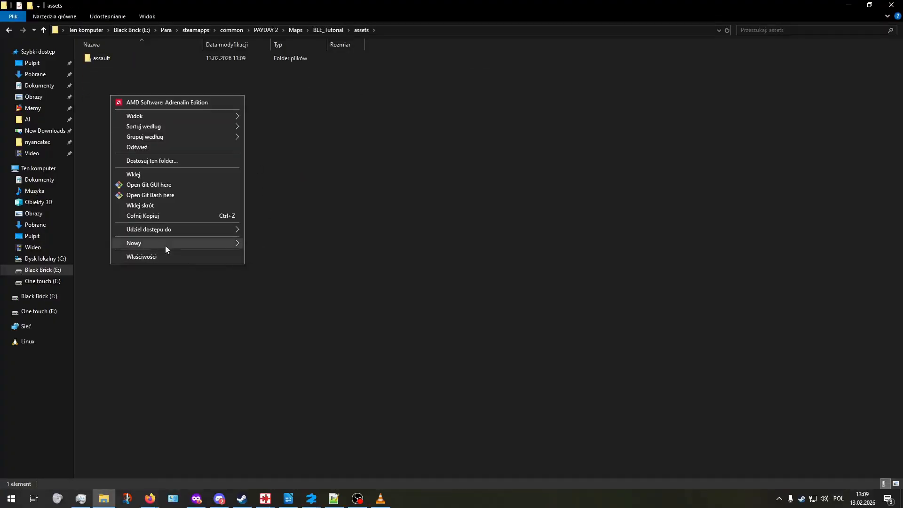
mouse_move(165, 244)
click(273, 243)
text(sounds)
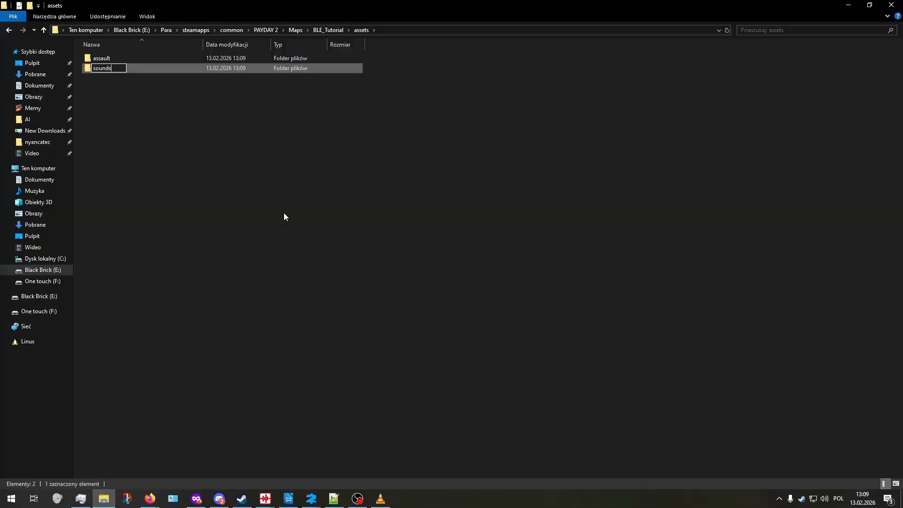
key(Return)
- Move the assault folder into sounds, return to the BLE_Tutorial folder and open main.xml
drag(133, 60, 128, 59)
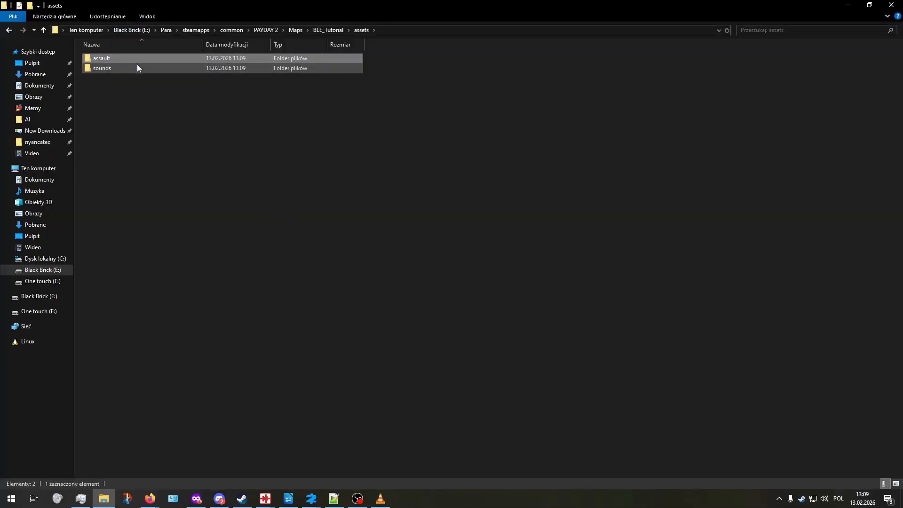
key(Delete)
key(BackSpace)
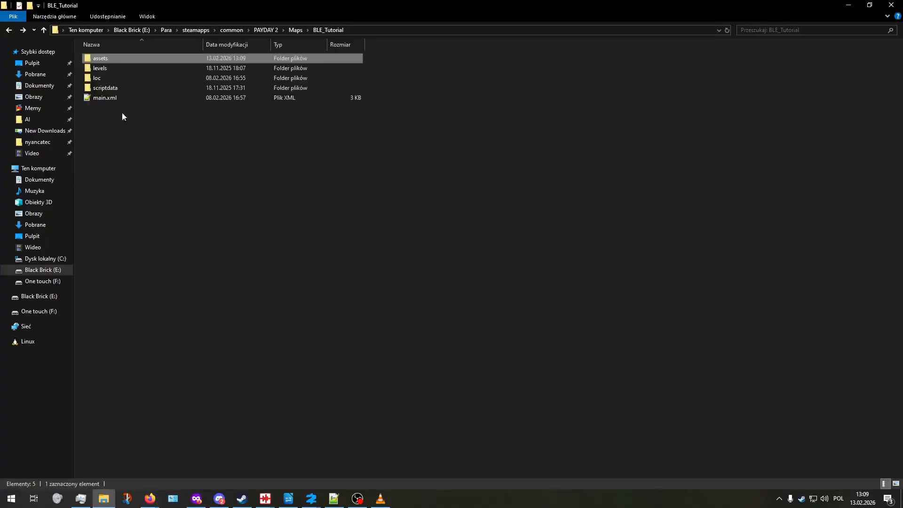
double_click(128, 99)
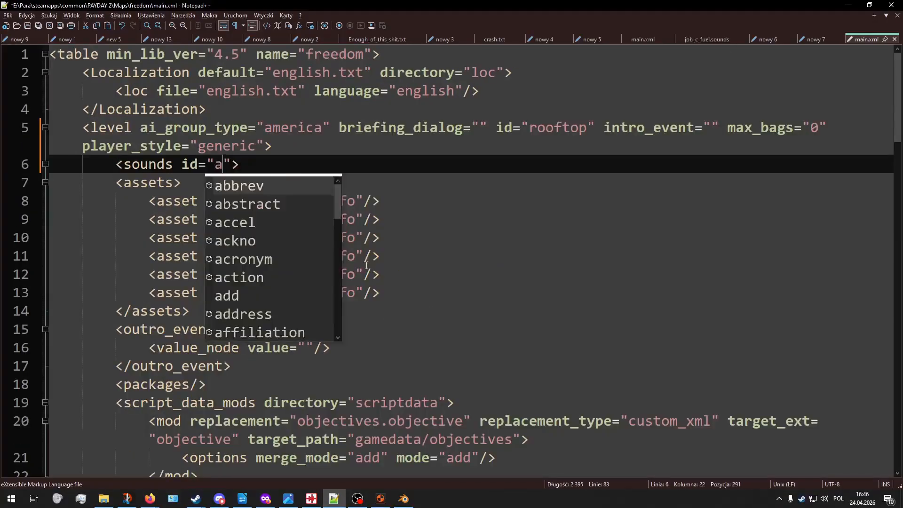
- Set the id value of the sounds tag in main.xml to "assets/sounds"
text(sset/s)
key(BackSpace)
key(BackSpace)
text(s/sounds")
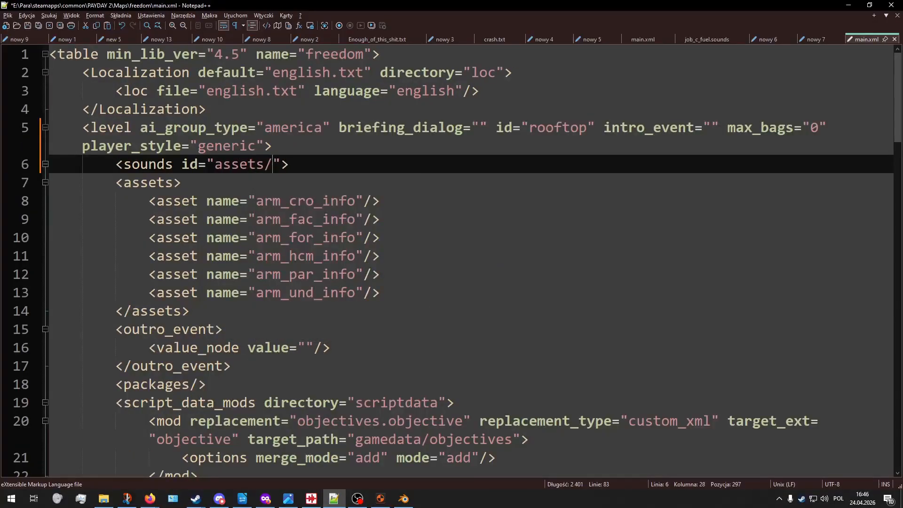
- Add a sound element with the id "SM_coke" on a new indented line inside the sounds tag
key(End)
key(Return)
key(Tab)
text(<)
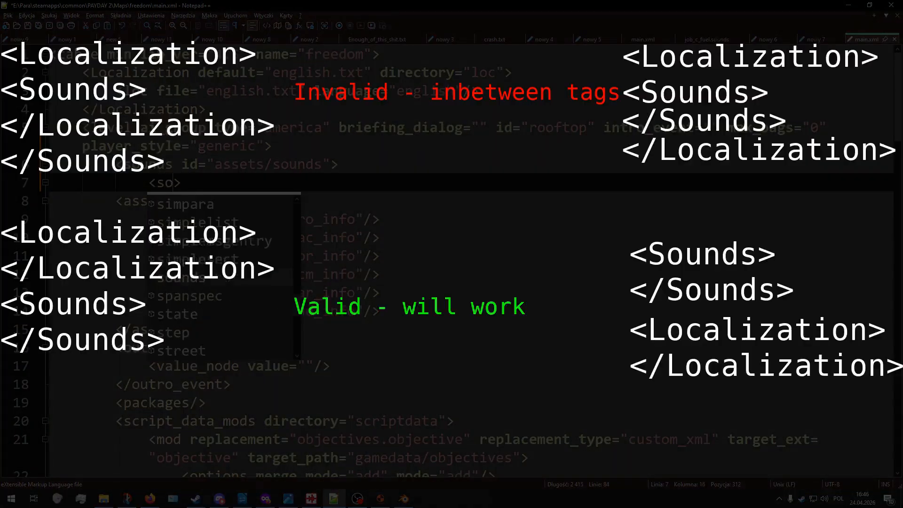
text(sound id="")
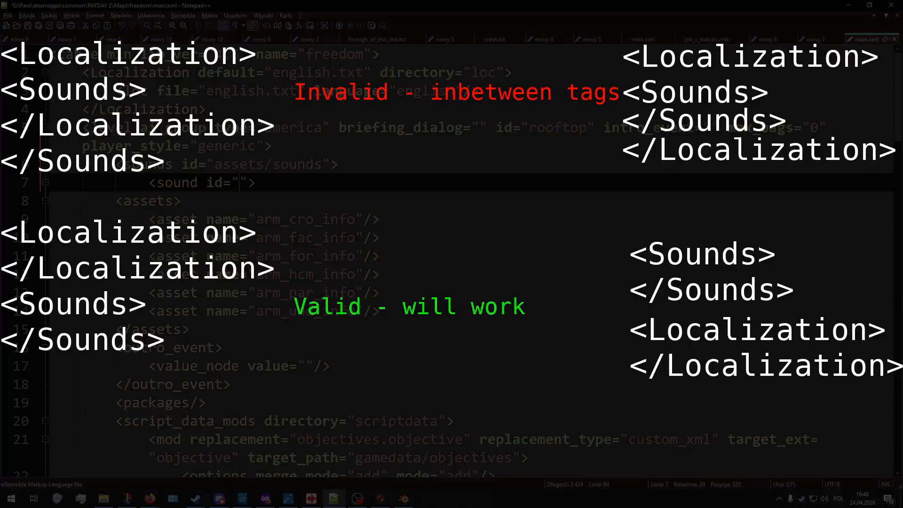
text(SM_coke)
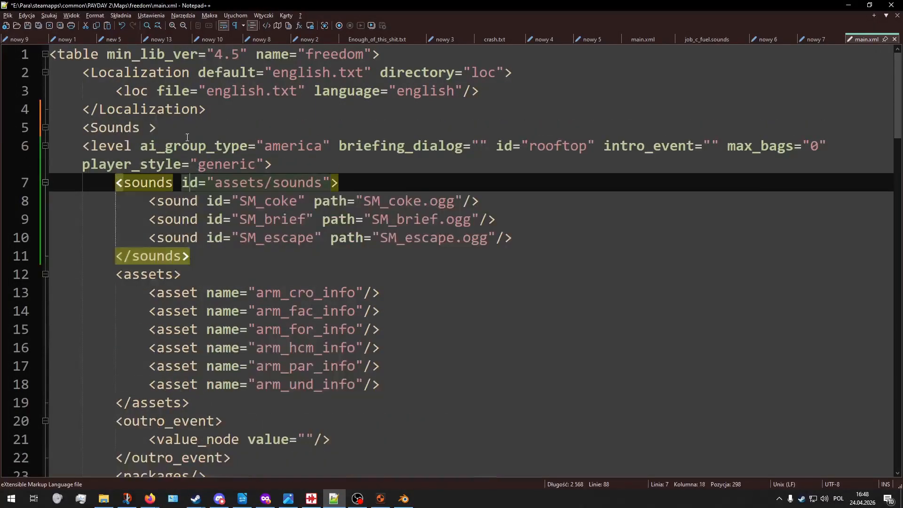
- Replace the id attribute name of the sounds tag with directory
key(BackSpace)
key(BackSpace)
text(direcotyr)
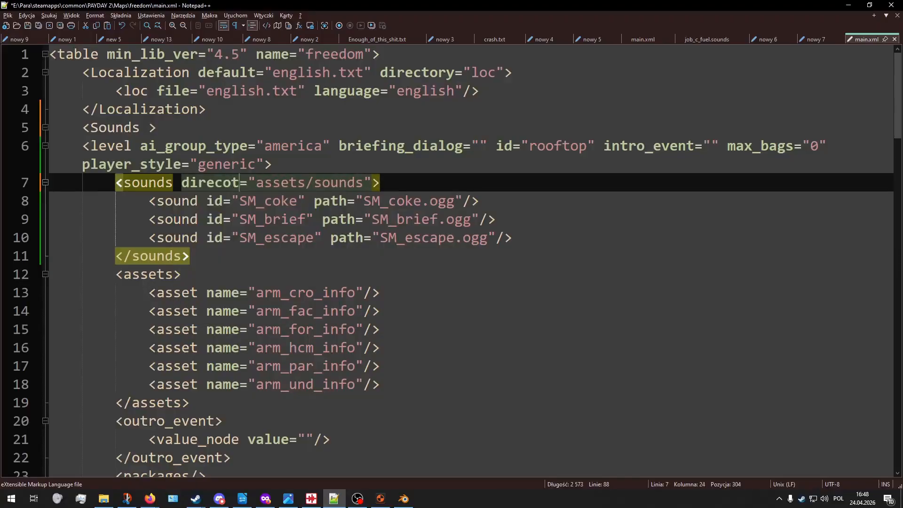
key(BackSpace)
key(BackSpace)
key(BackSpace)
key(BackSpace)
text(to)
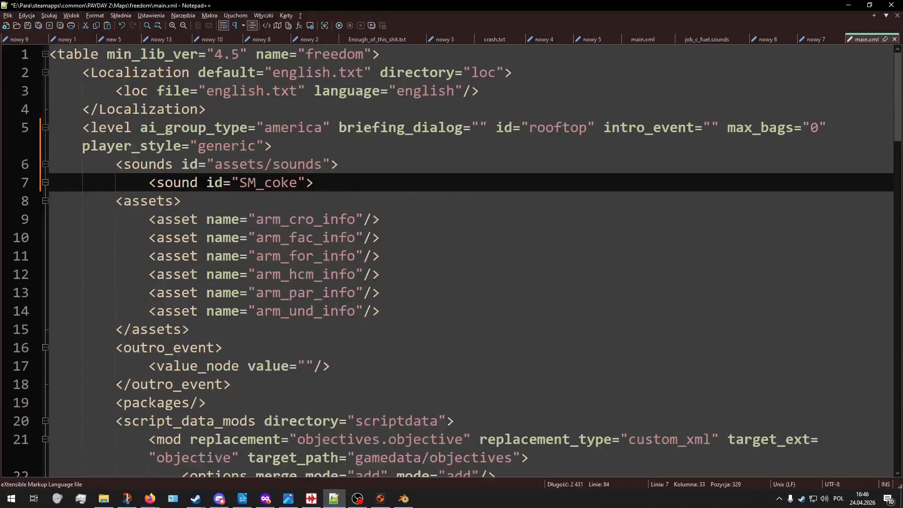
- Give the SM_coke sound element the path "SM_coke.ogg" and make its tag self-closing
text(id)
key(BackSpace)
key(BackSpace)
text(path=")
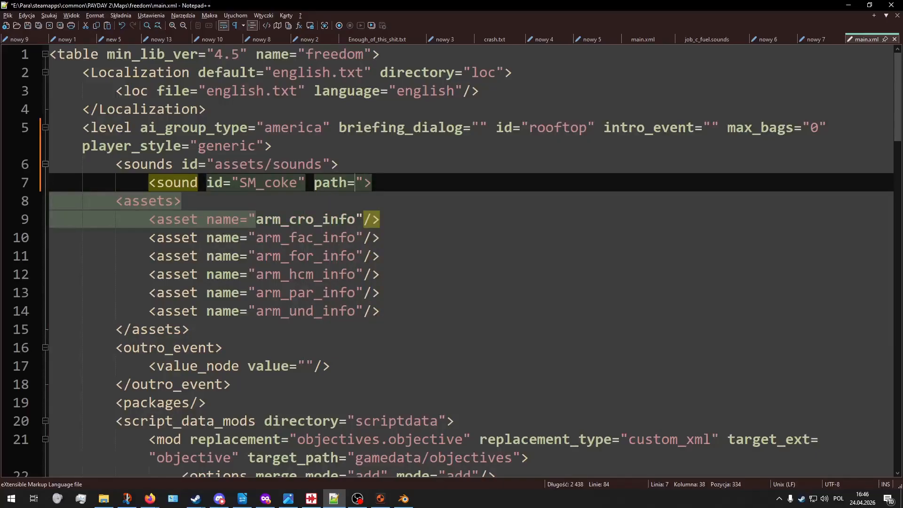
text(")
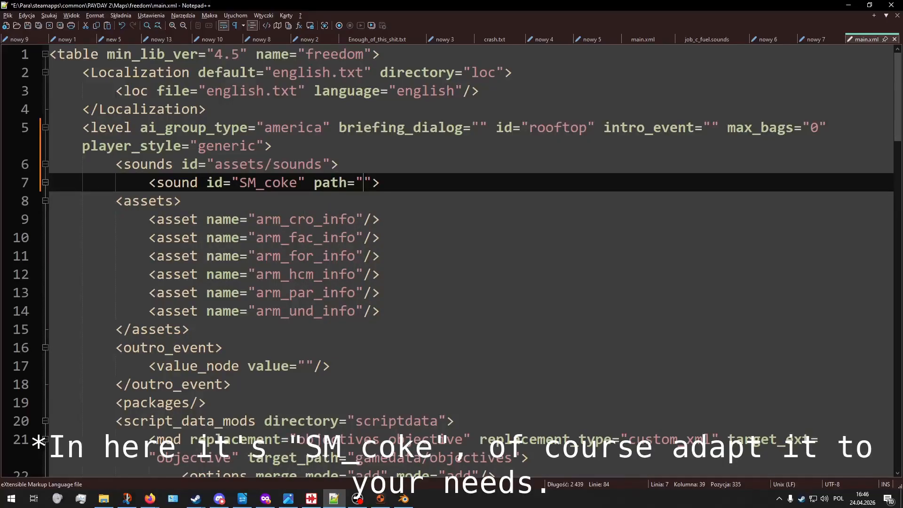
text(SM_coke)
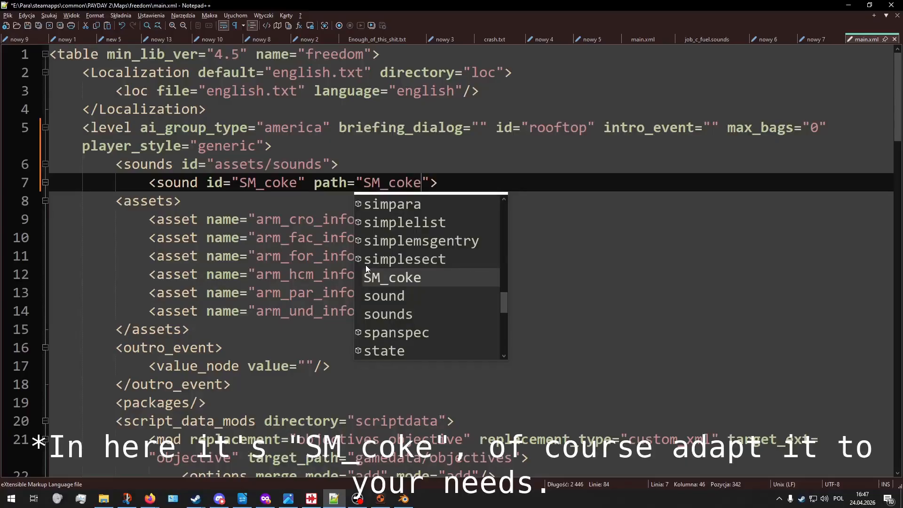
text(.ogg)
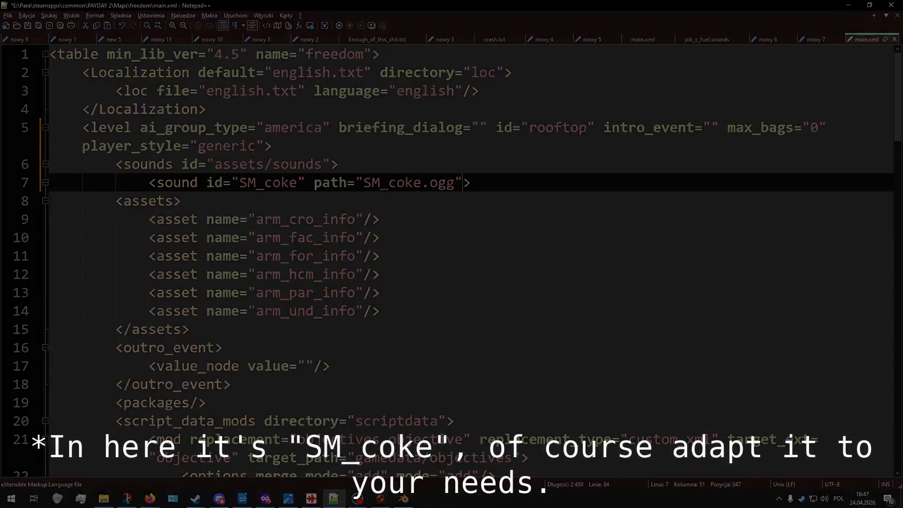
text(/)
- Add a closing sounds tag below the SM_coke entry and return to that entry's line
key(End)
key(Return)
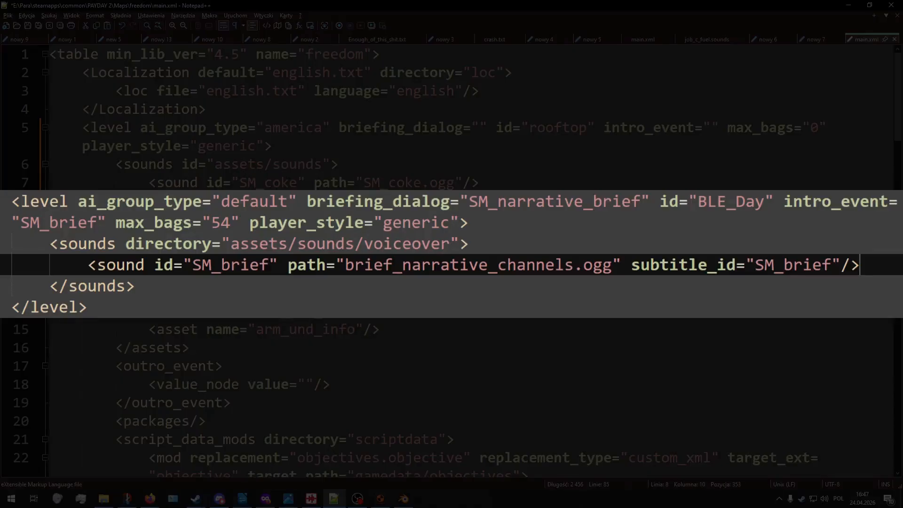
text(sounds>)
key(Up)
key(Up)
key(Down)
key(Down)
key(Up)
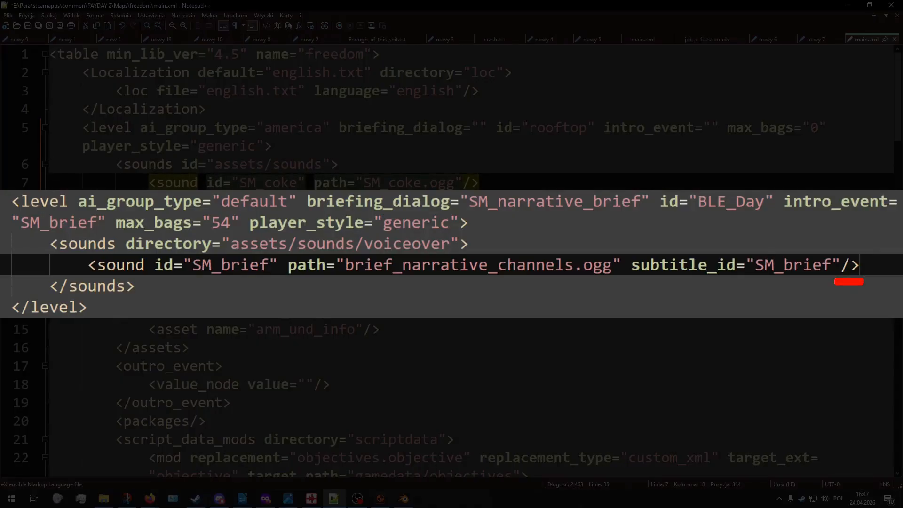
- Copy the SM_coke sound line and paste it twice below itself inside the sounds block
drag(479, 183, 152, 181)
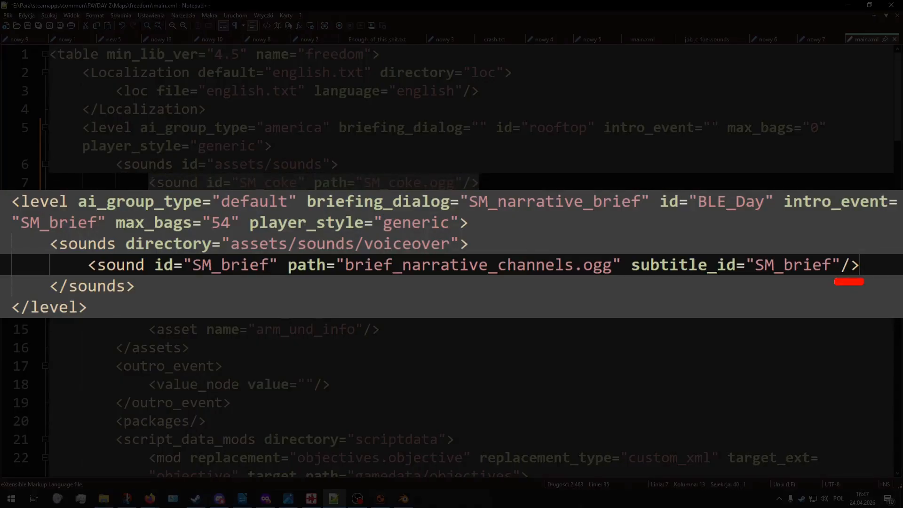
click(544, 181)
key(Return)
key(ctrl+v)
key(Return)
key(ctrl+v)
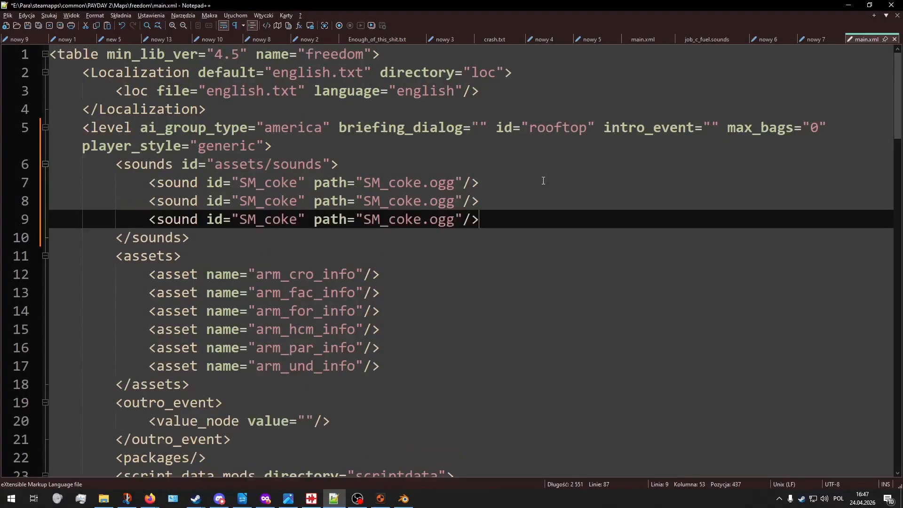
- Change the two copied sound ids to SM_brief and SM_escape, and select "coke" in the SM_brief entry's path
drag(297, 200, 261, 200)
key(BackSpace)
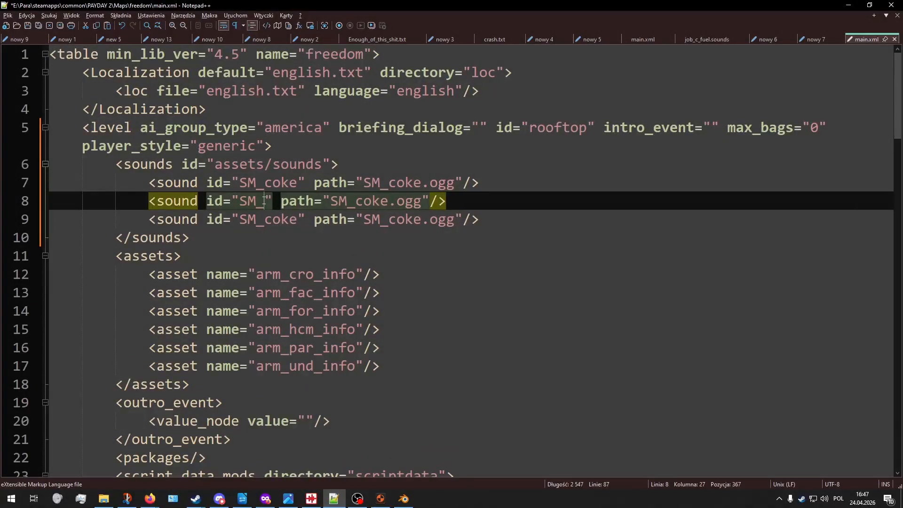
text(brief)
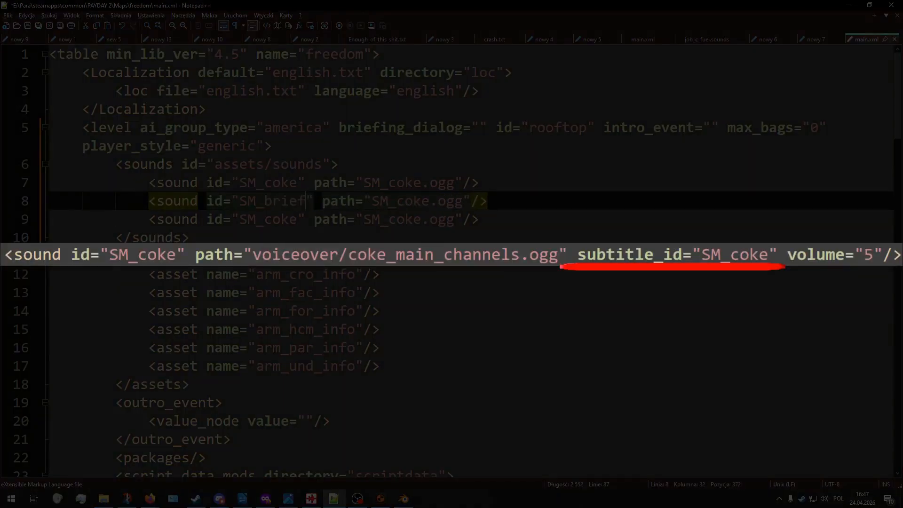
drag(257, 222, 288, 221)
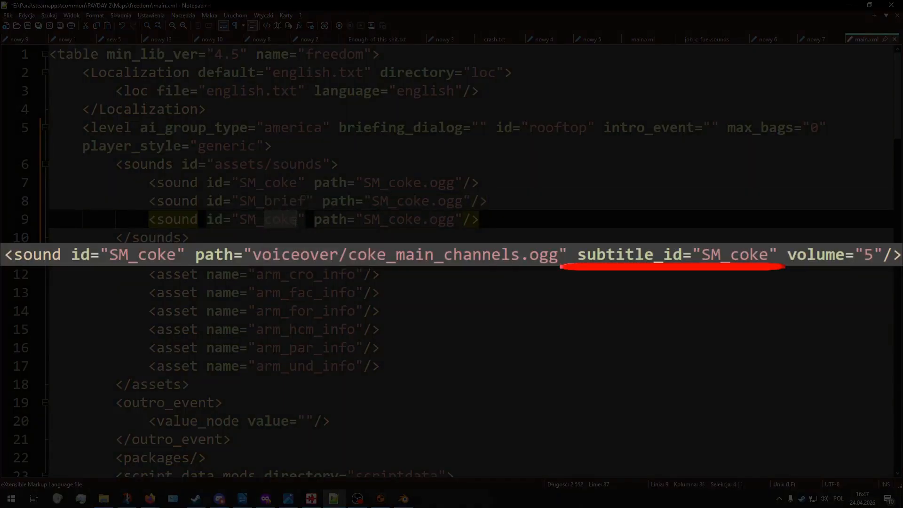
text(escape)
key(Delete)
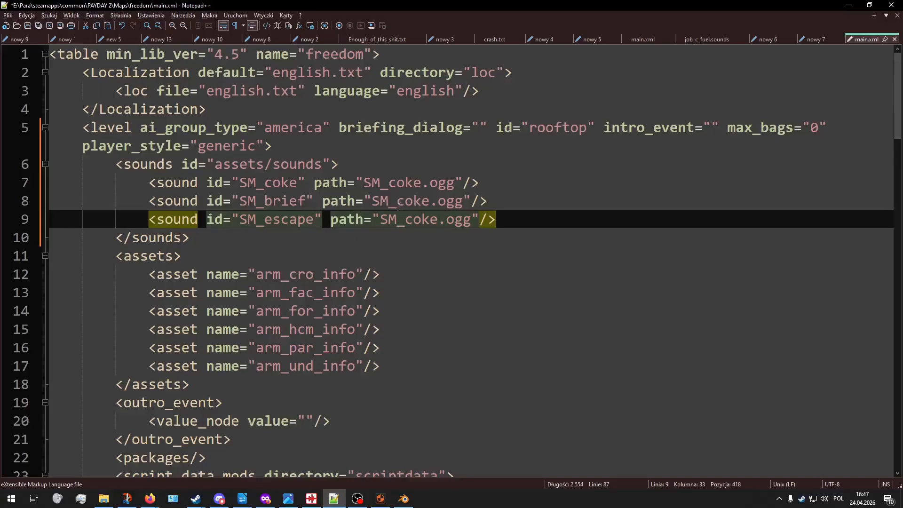
drag(398, 202, 429, 203)
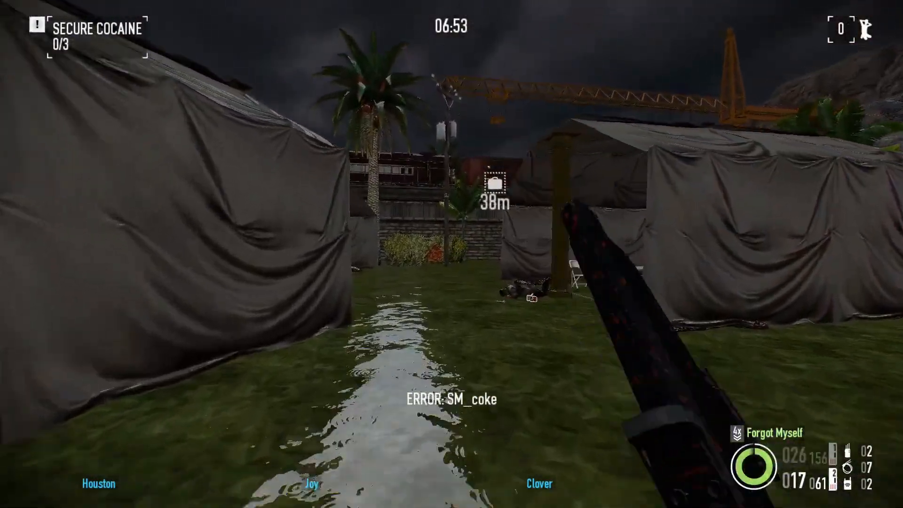
- Switch to BeardLib Editor and set the Dialogue value of the dialogue_001 element to SM_coke
key(w)
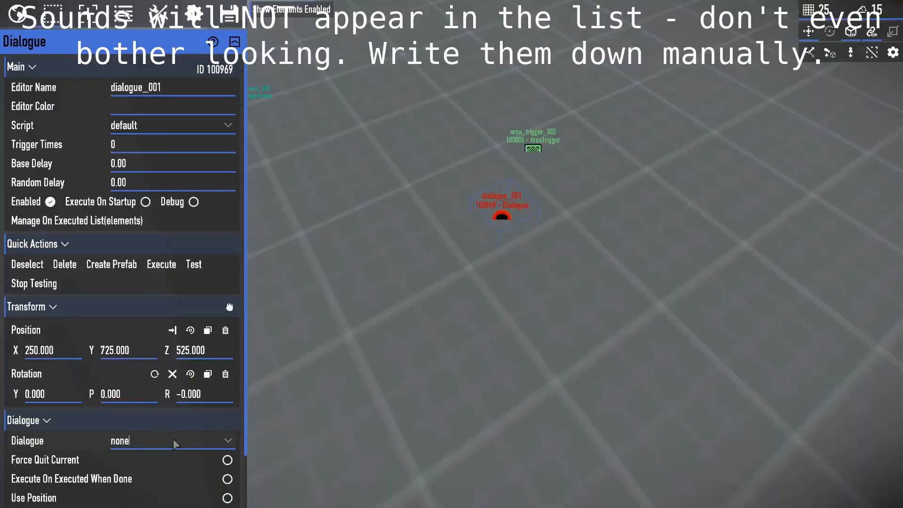
click(173, 439)
key(BackSpace)
key(BackSpace)
key(BackSpace)
key(BackSpace)
text(S)
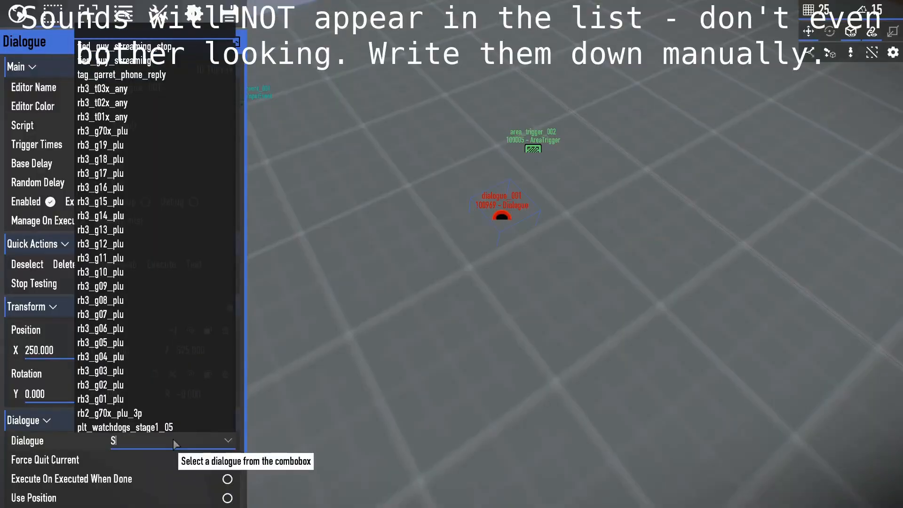
text(M_coke)
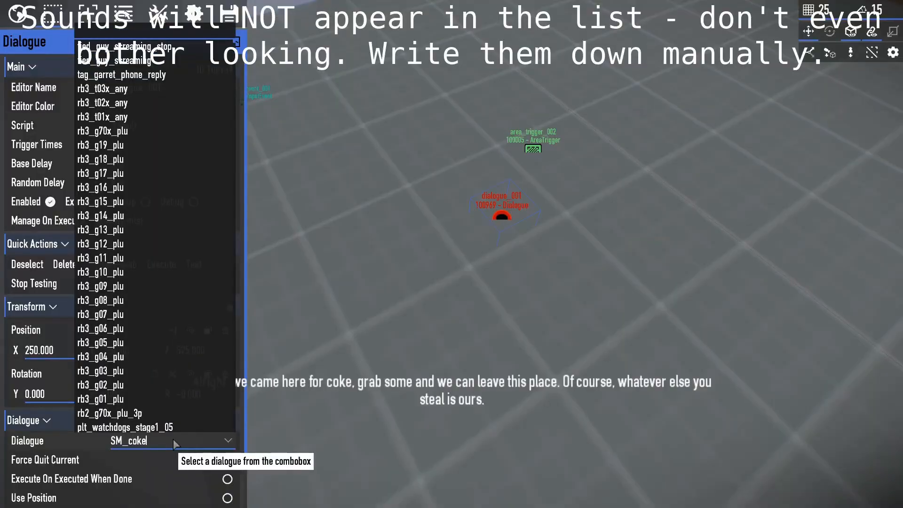